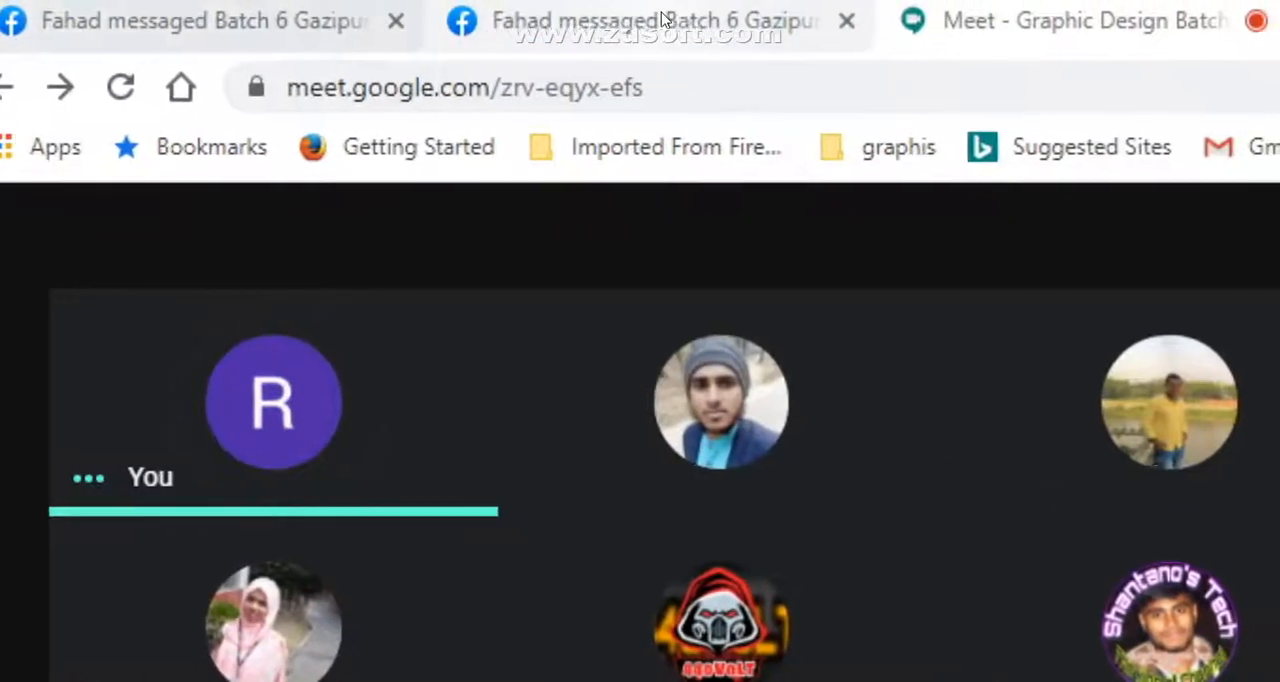
- Close the Facebook photo page and open the Batch 6 Gazipur Graphic Design group chat in Messenger
{"action": "left_click", "coordinate": [662, 20]}
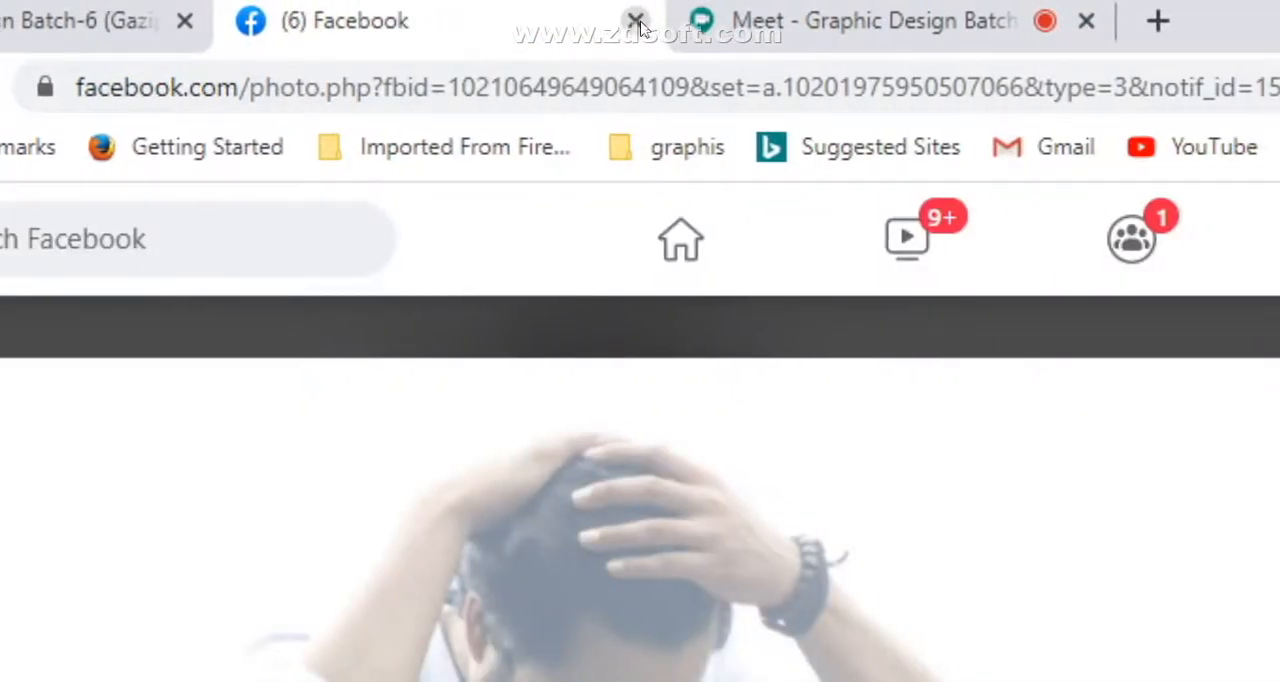
{"action": "left_click", "coordinate": [637, 22]}
{"action": "left_click", "coordinate": [60, 20]}
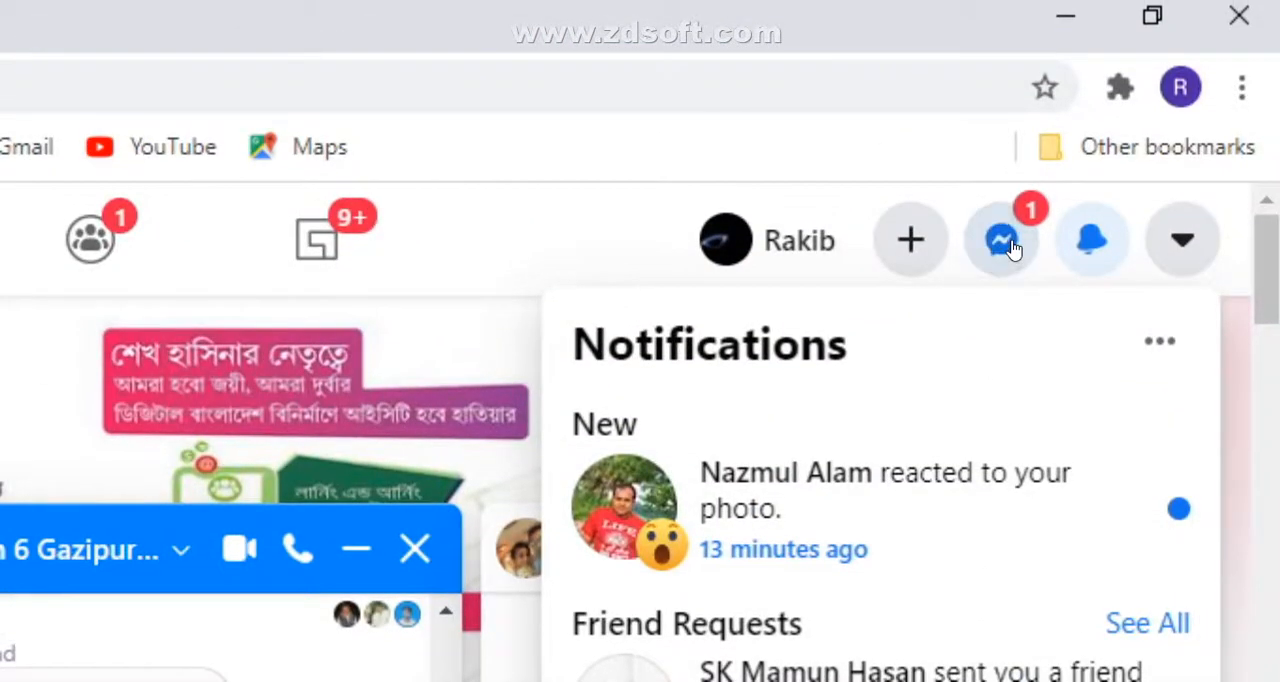
{"action": "left_click", "coordinate": [1002, 241]}
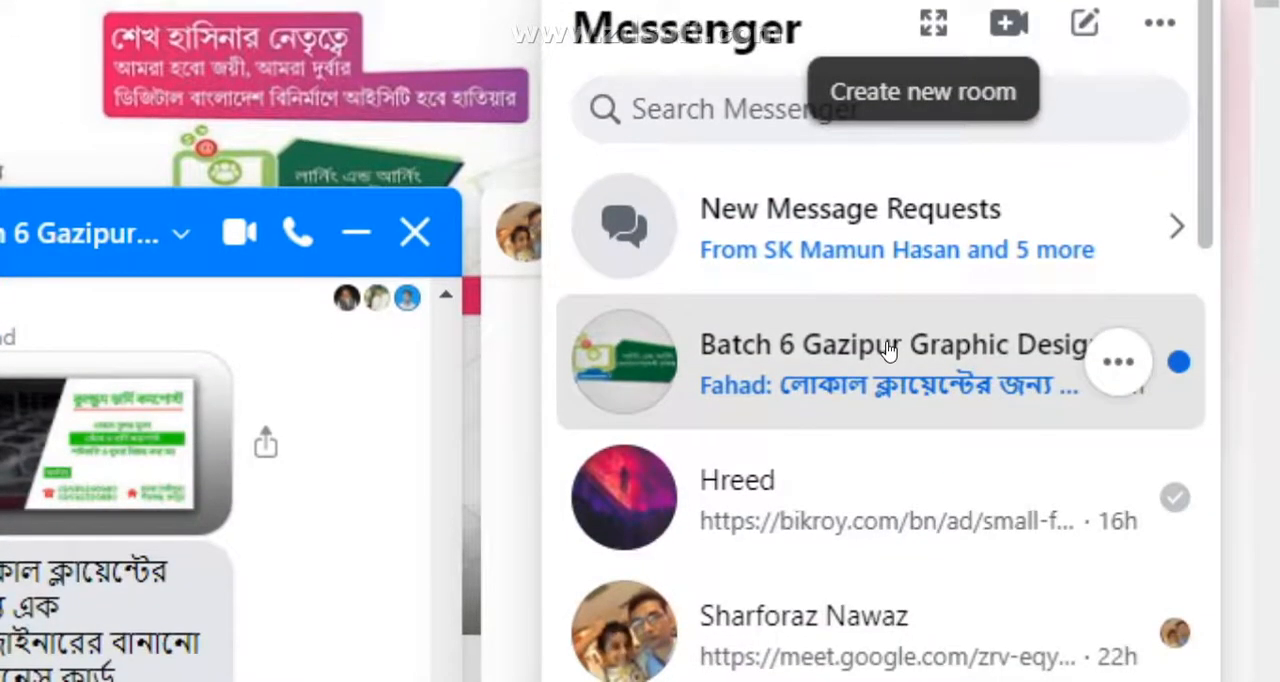
{"action": "left_click", "coordinate": [888, 348]}
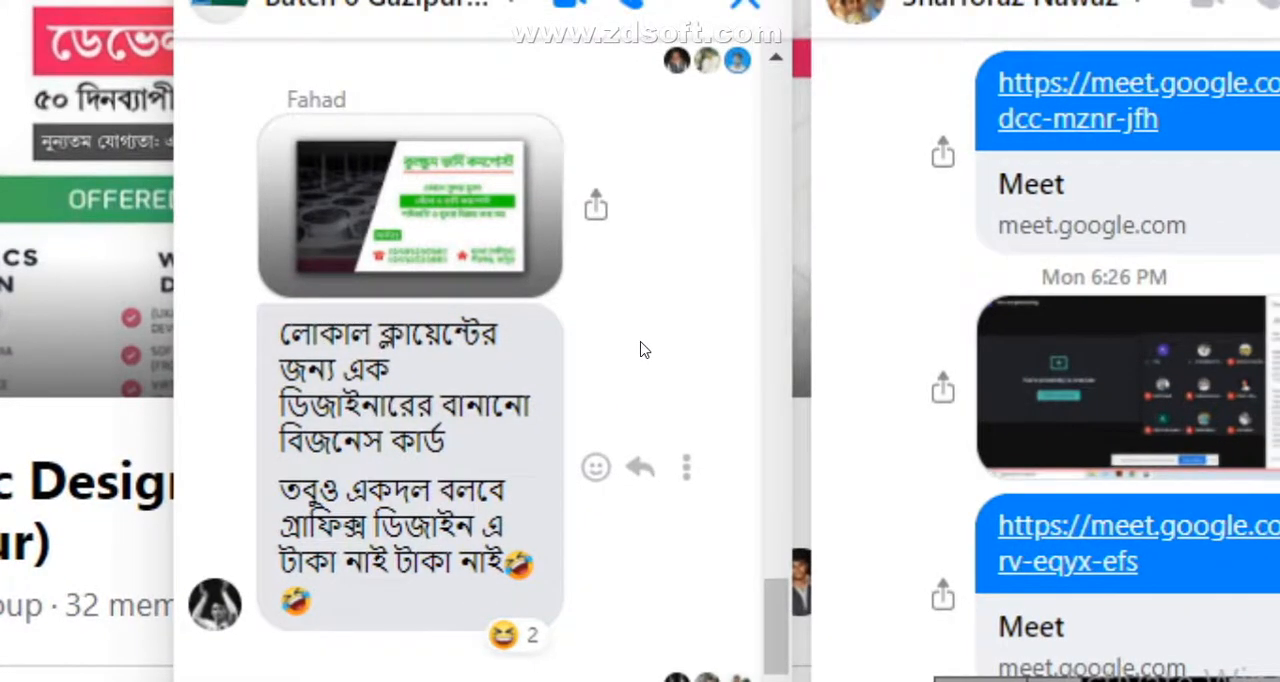
- Look through the earlier group chat messages, close both open chat windows and return to the Meet page
{"action": "scroll", "coordinate": [644, 349], "scroll_direction": "up", "scroll_amount": 5}
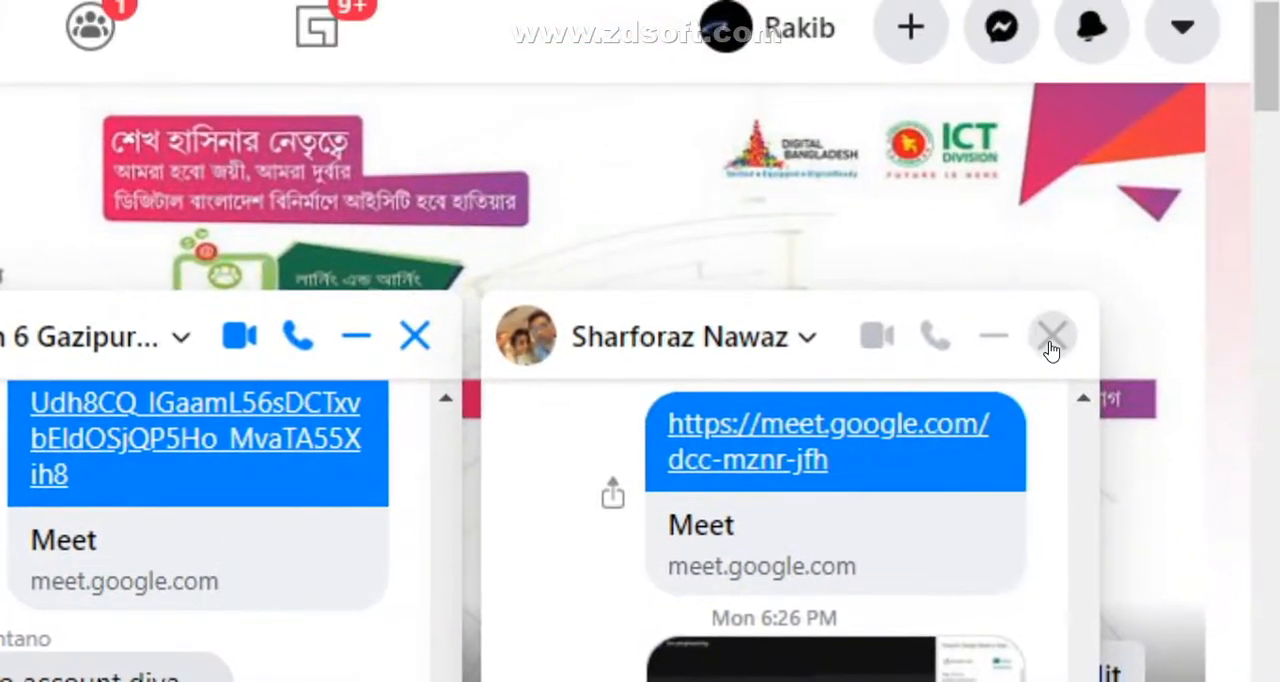
{"action": "left_click", "coordinate": [1053, 342]}
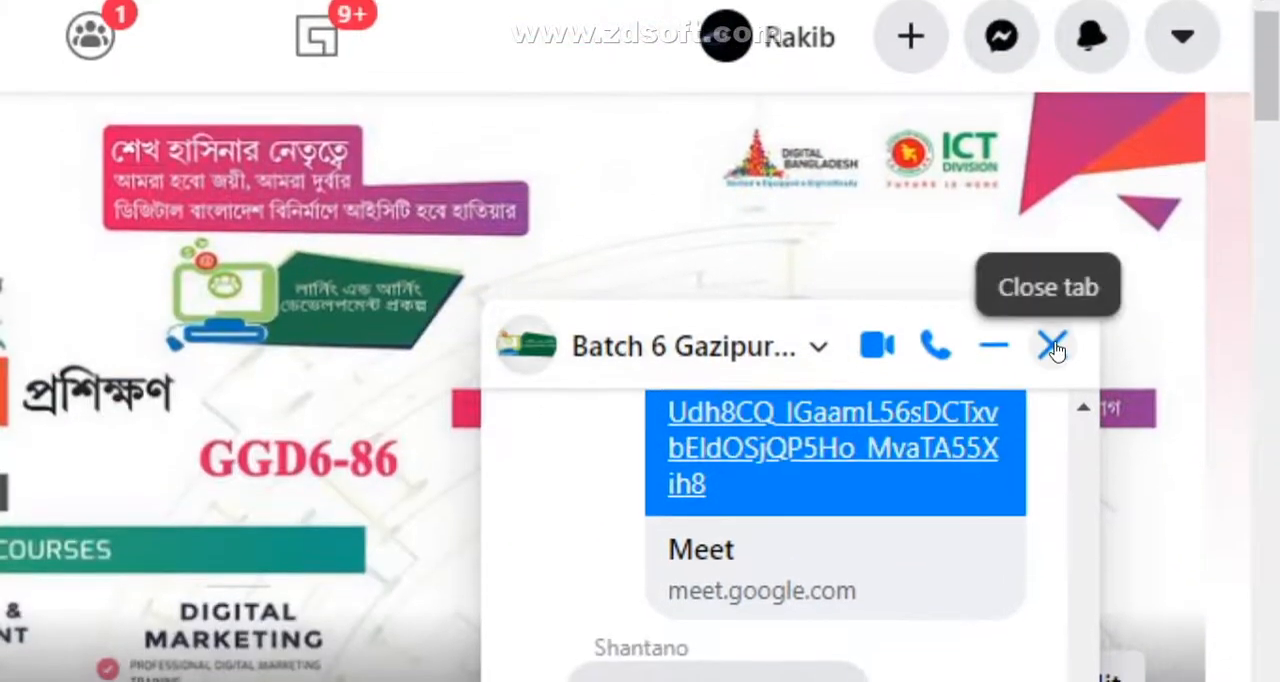
{"action": "left_click", "coordinate": [1053, 317]}
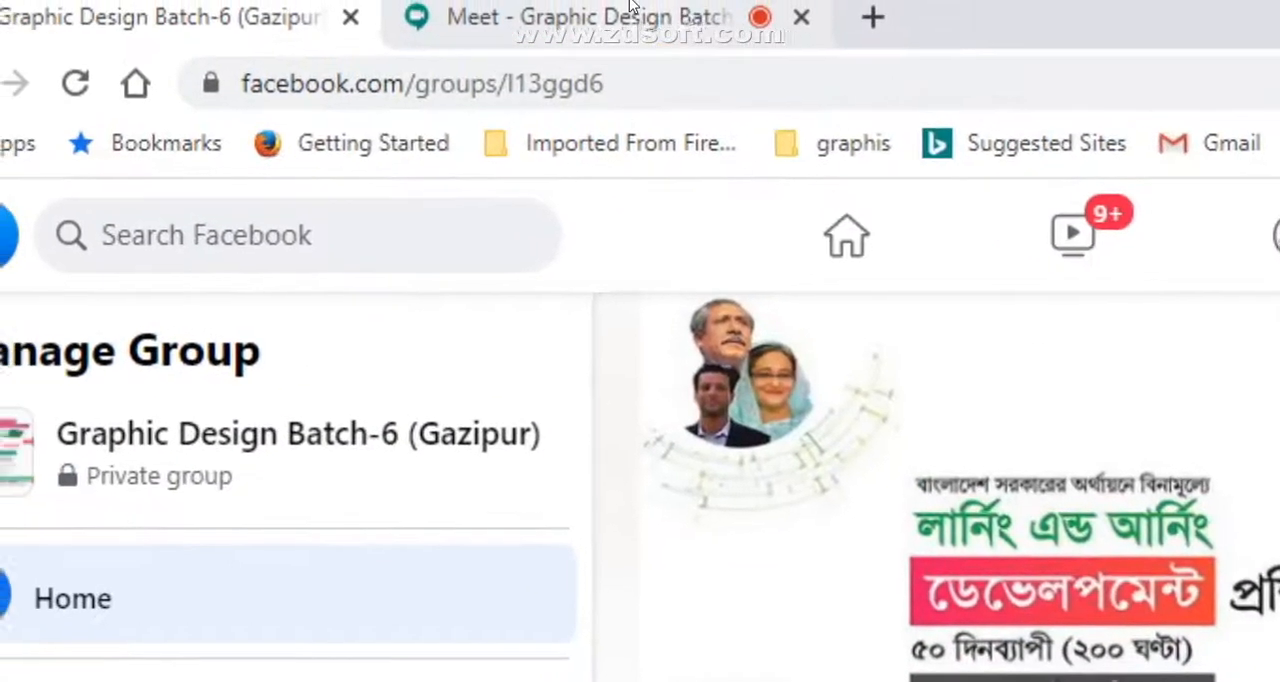
{"action": "left_click", "coordinate": [632, 14]}
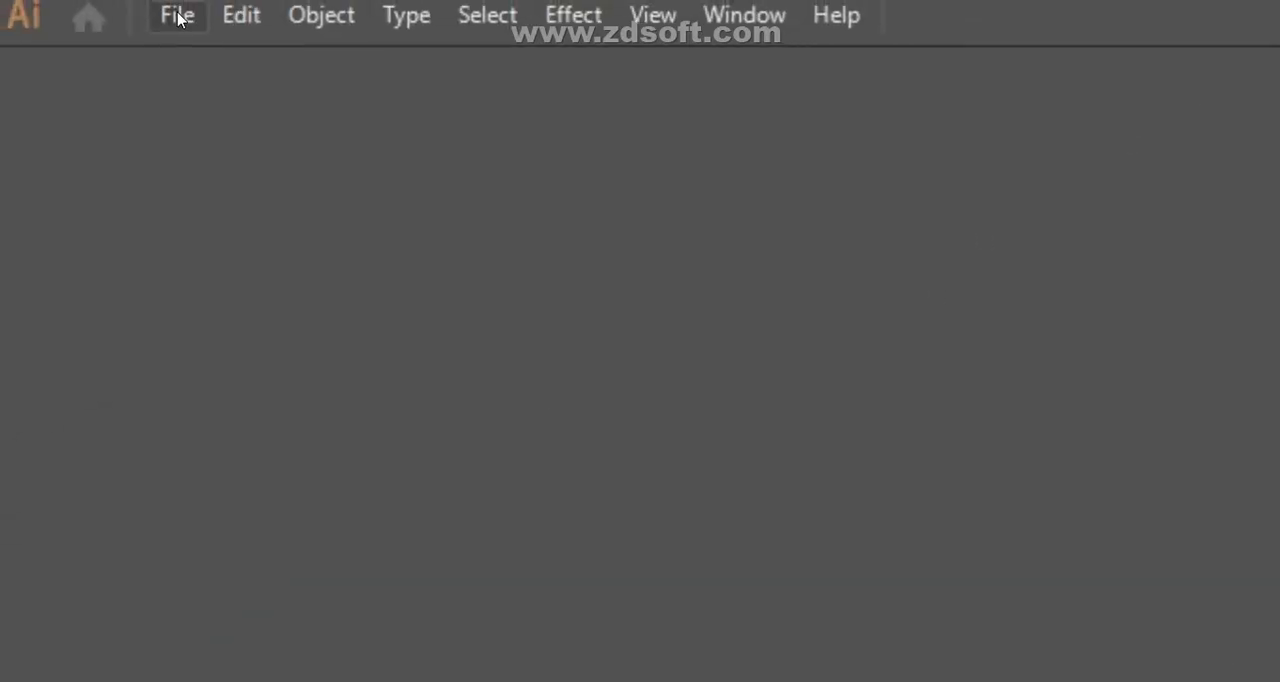
- Create a new print document in Illustrator from the A4 preset in landscape orientation with one artboard
{"action": "left_click", "coordinate": [180, 16]}
{"action": "left_click", "coordinate": [249, 66]}
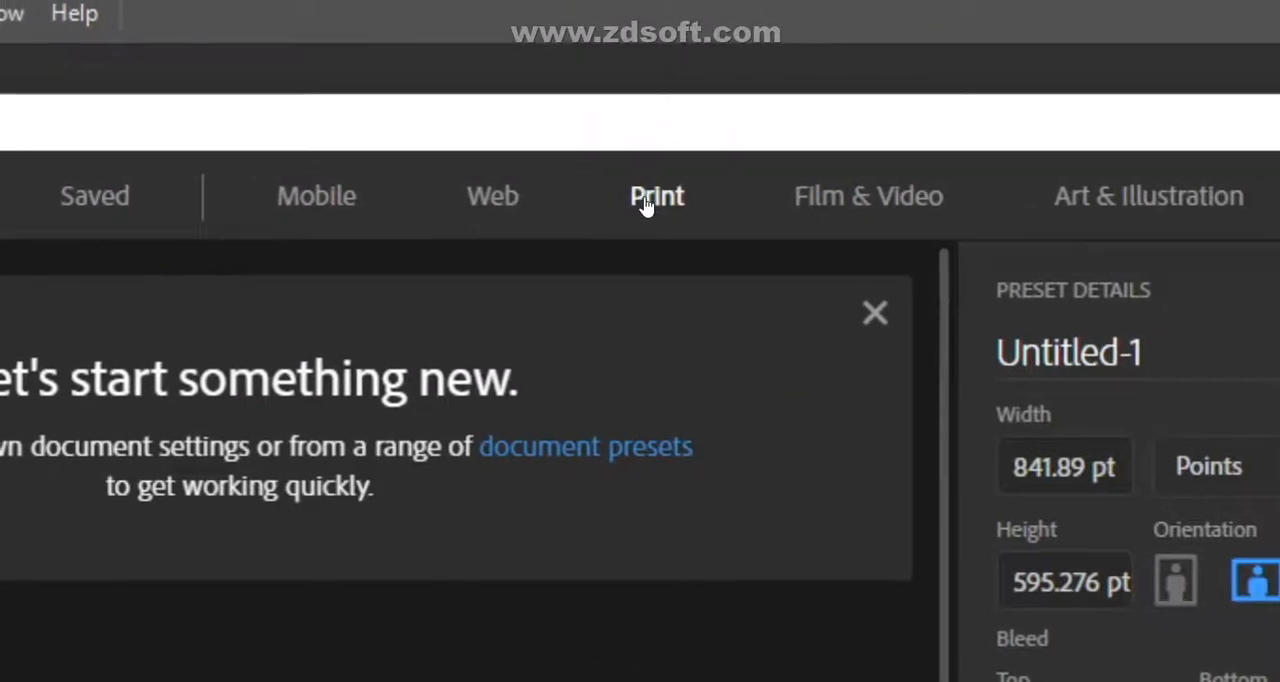
{"action": "left_click", "coordinate": [645, 200]}
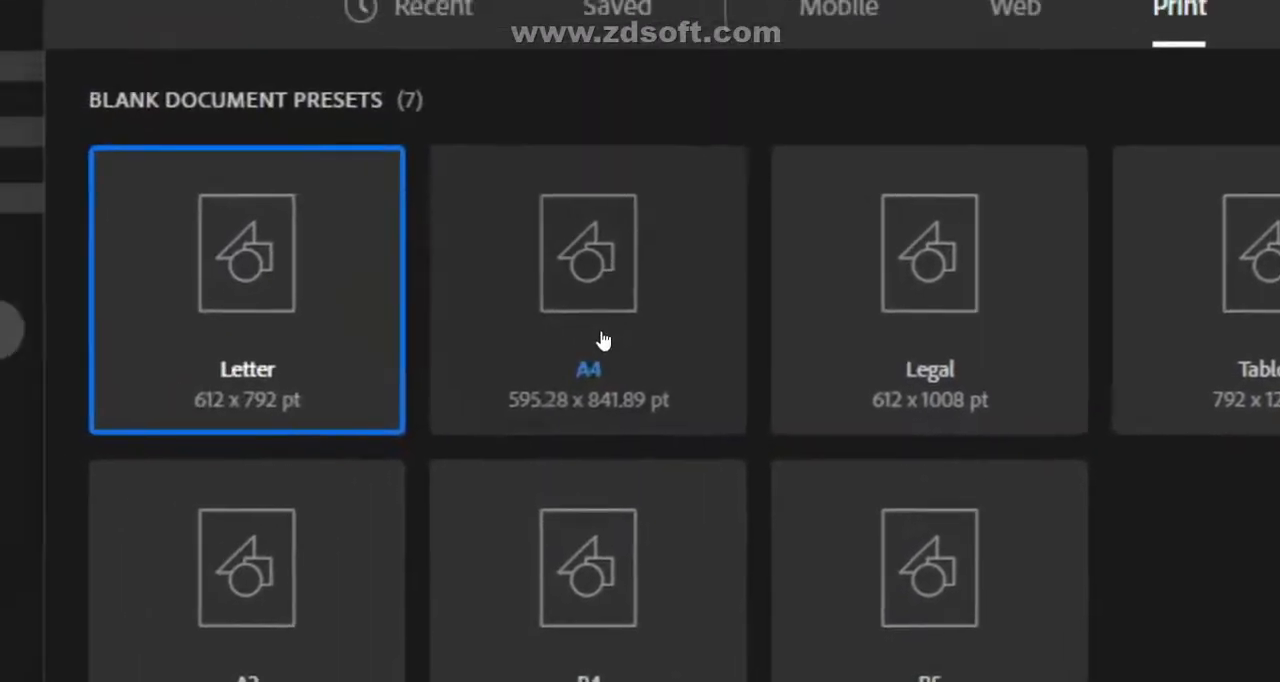
{"action": "left_click", "coordinate": [600, 343]}
{"action": "left_click", "coordinate": [826, 349]}
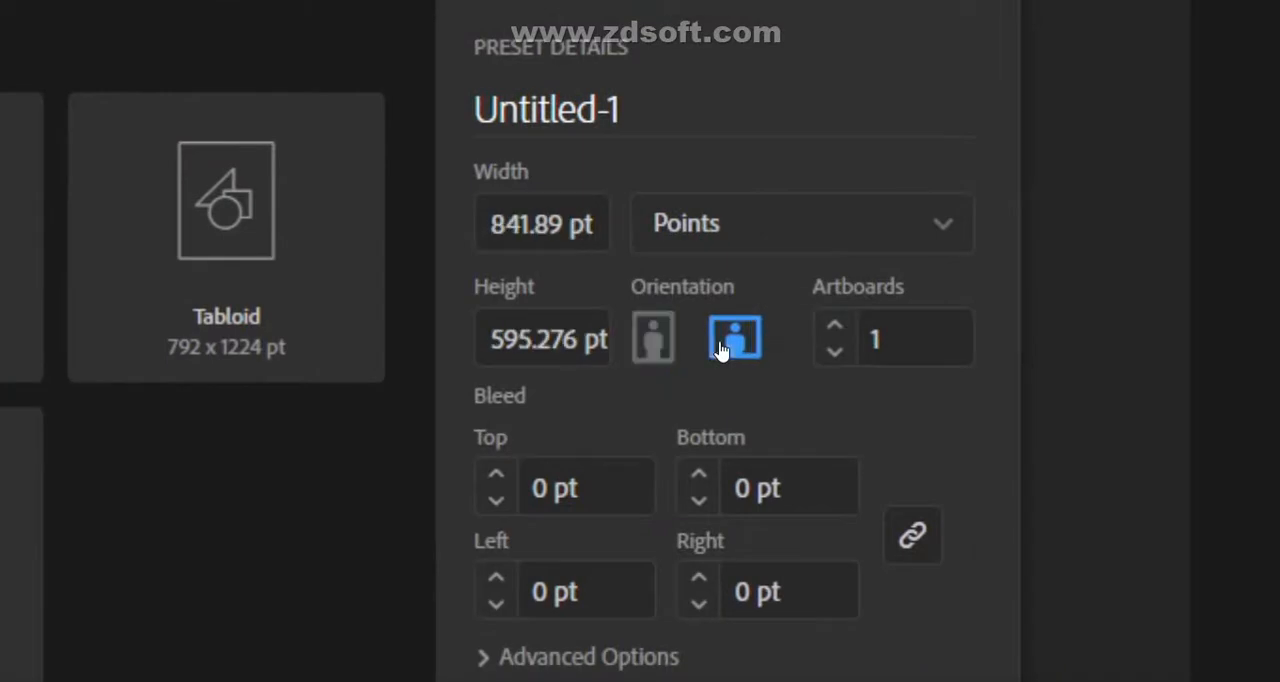
{"action": "left_click", "coordinate": [724, 562]}
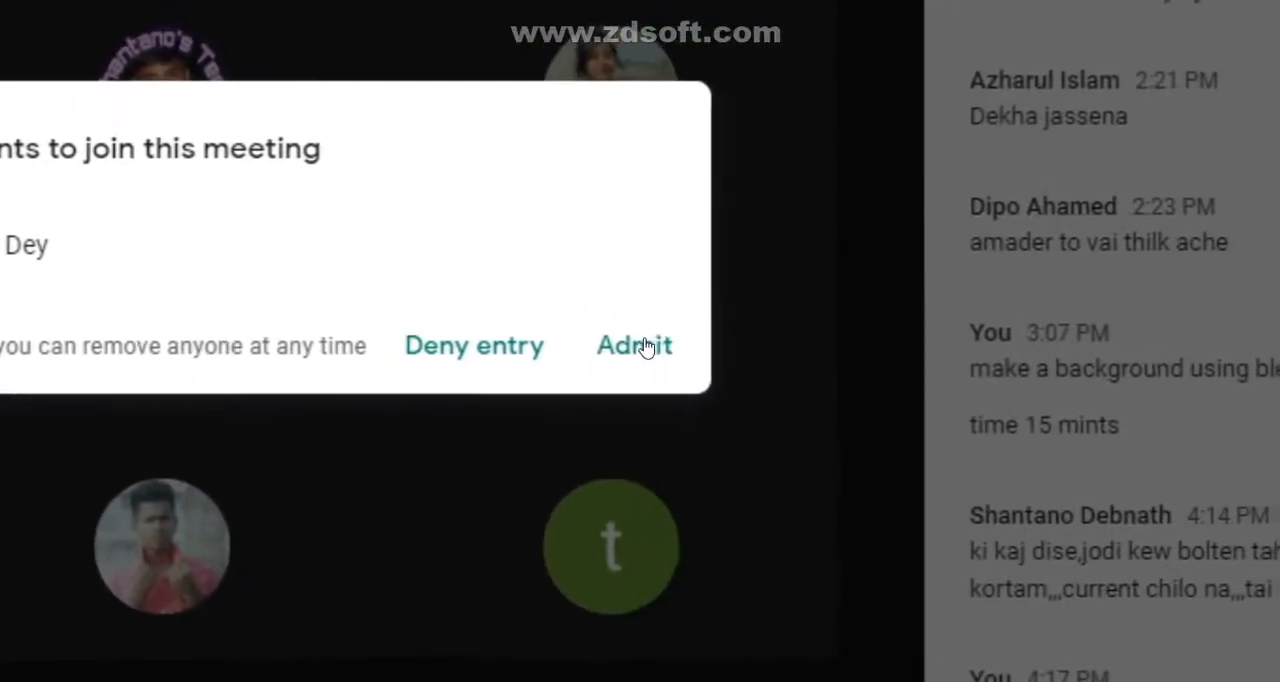
- Admit the waiting participant to the Meet call and switch to Illustrator
{"action": "left_click", "coordinate": [752, 283]}
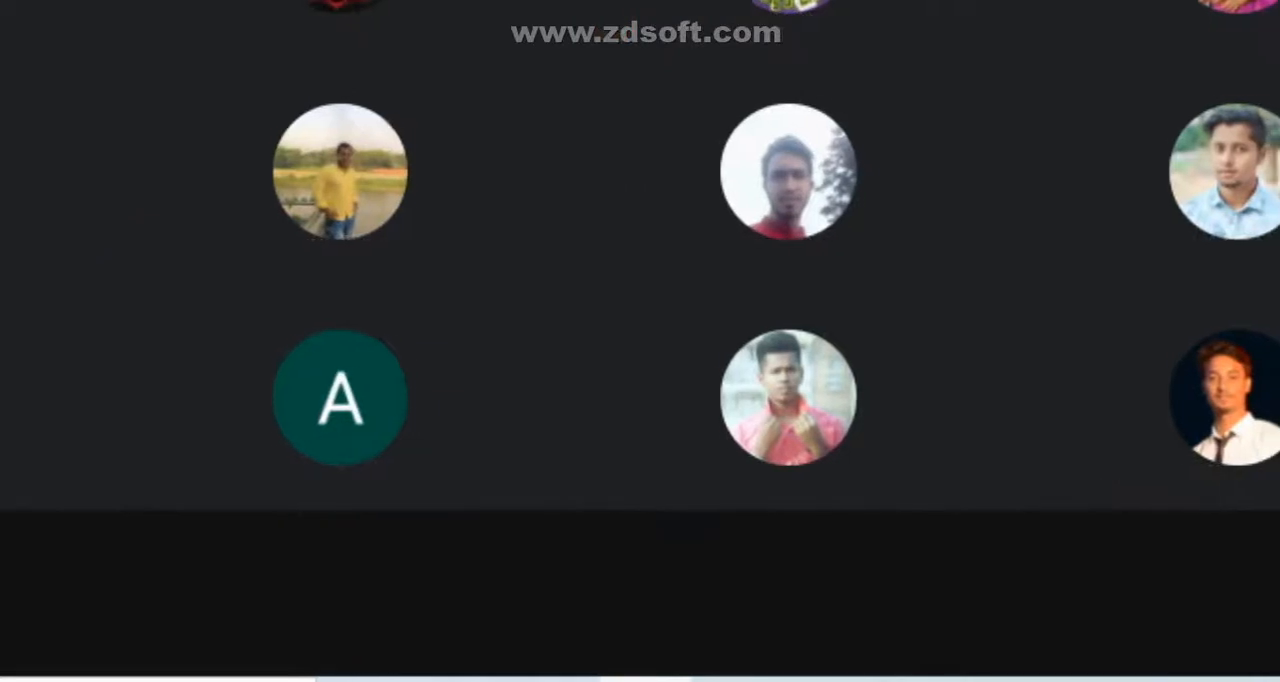
{"action": "mouse_move", "coordinate": [641, 680]}
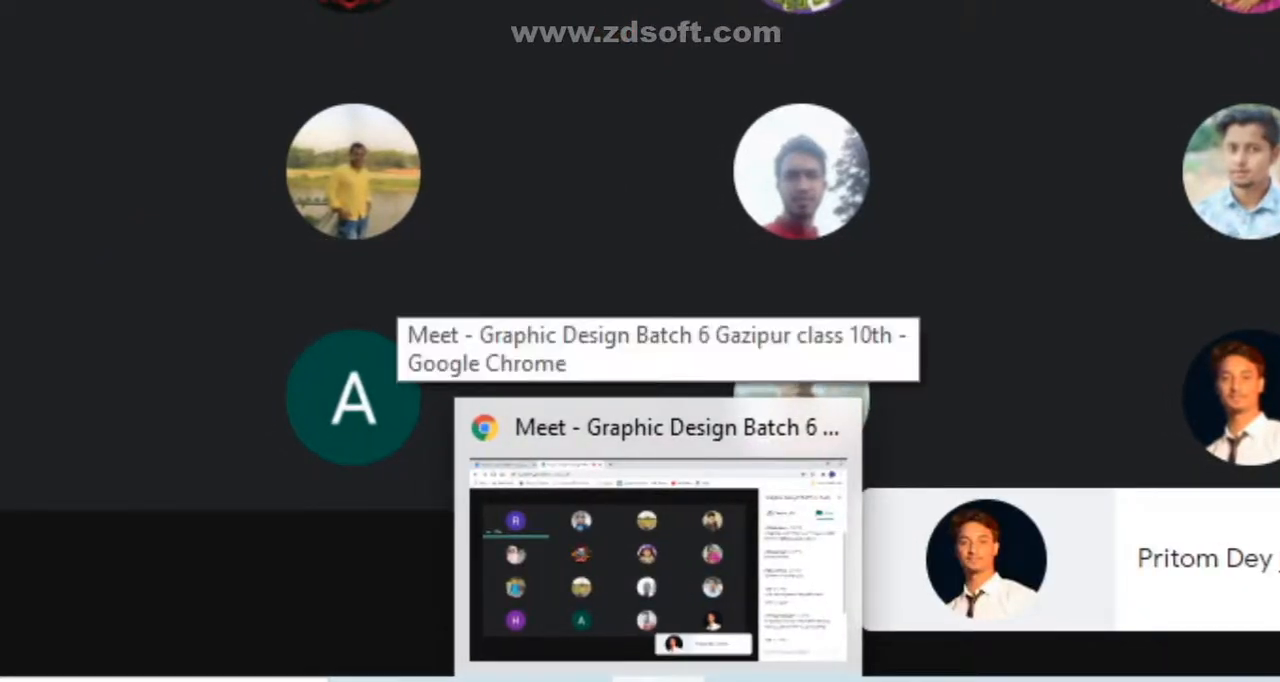
{"action": "left_click", "coordinate": [567, 680]}
- Switch to the Meet call and present the Untitled-1 Illustrator window to the participants
{"action": "mouse_move", "coordinate": [632, 680]}
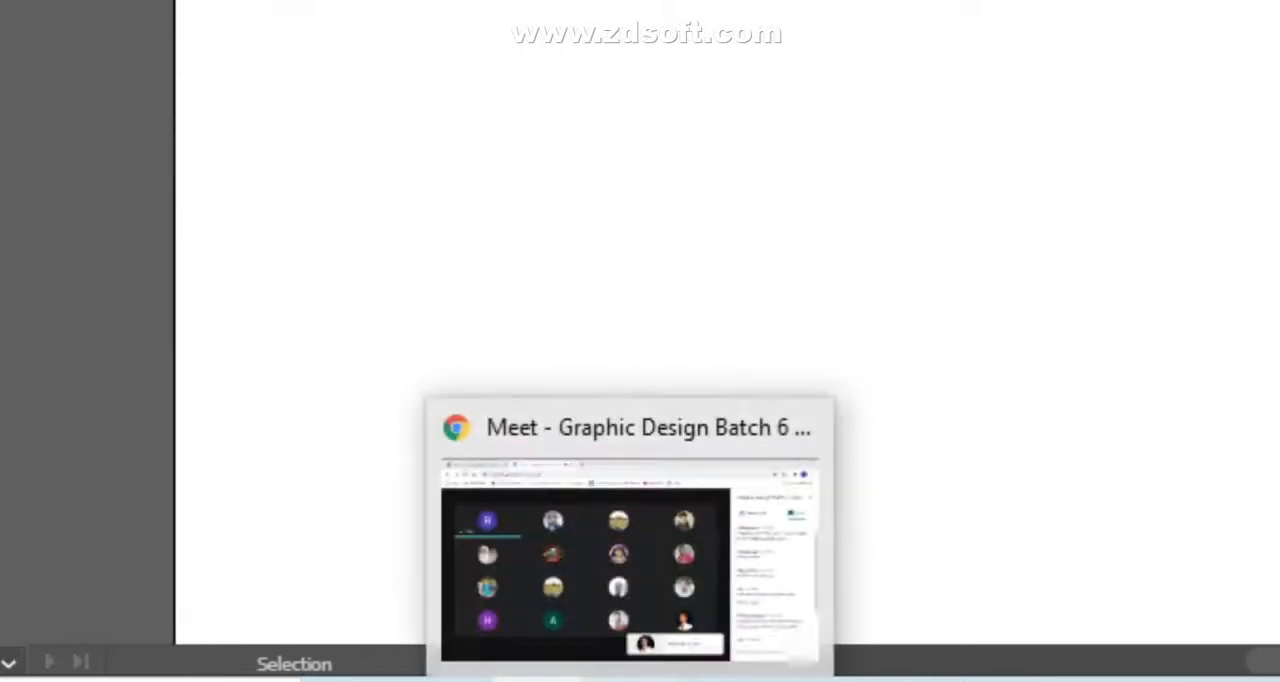
{"action": "left_click", "coordinate": [684, 630]}
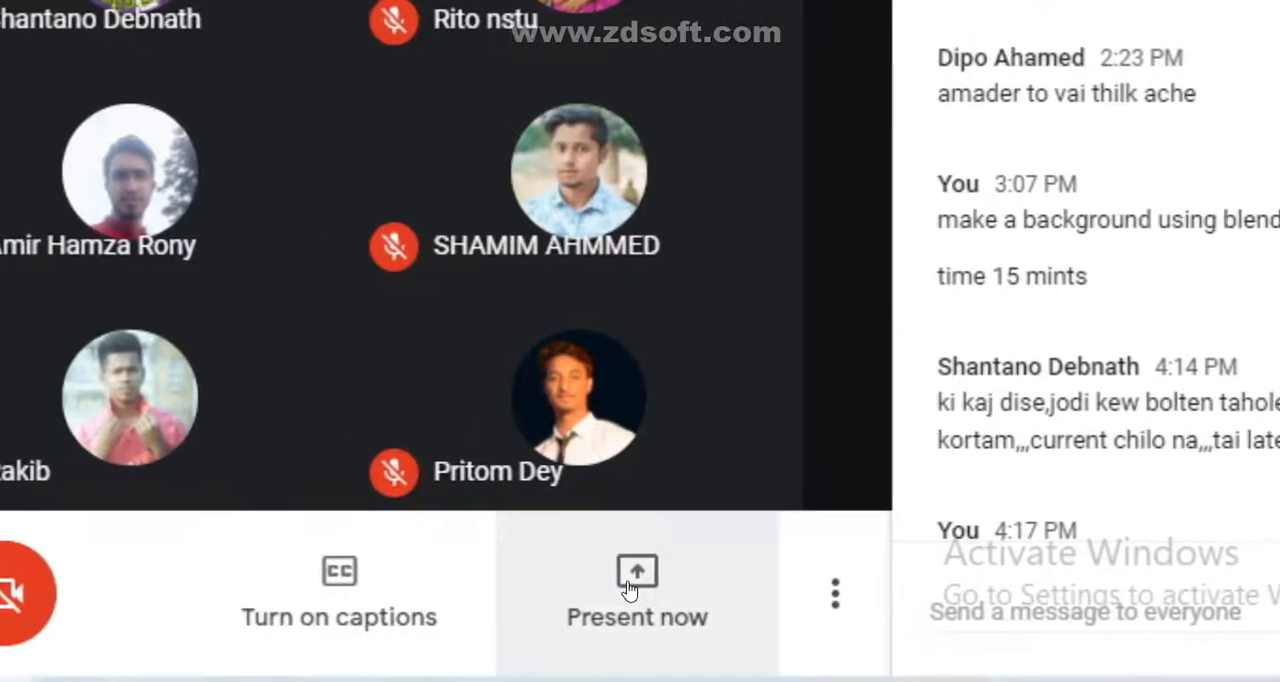
{"action": "left_click", "coordinate": [526, 605]}
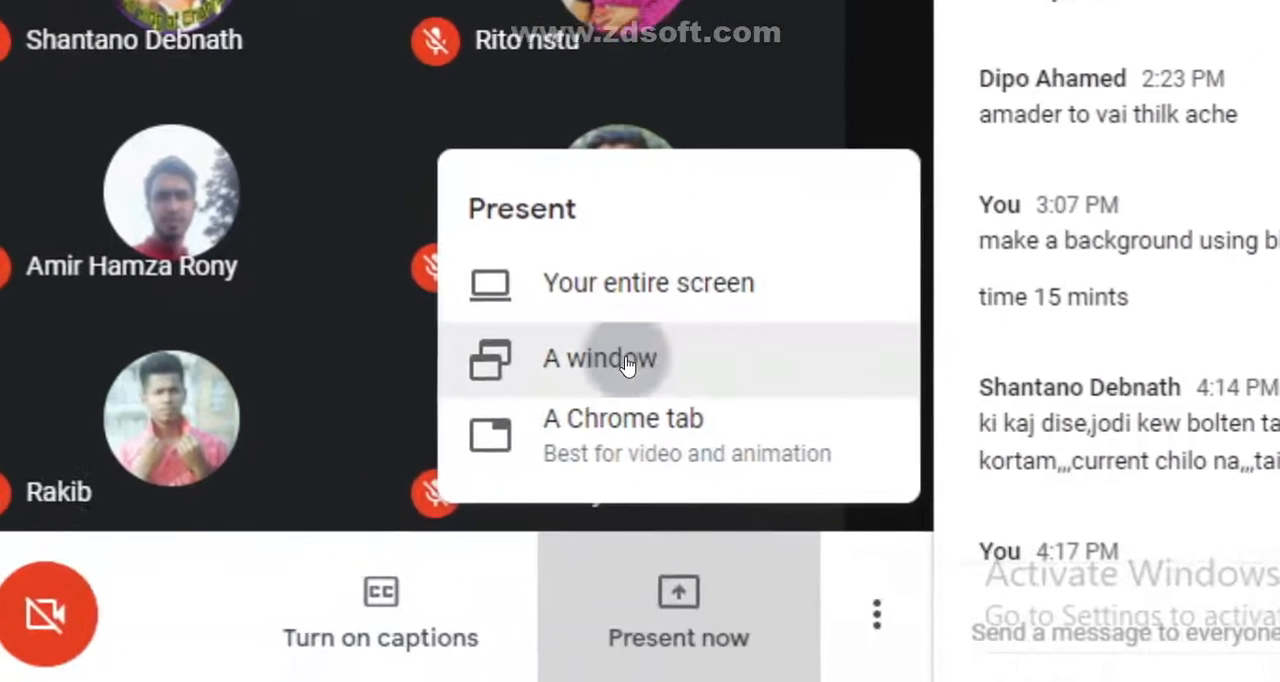
{"action": "left_click", "coordinate": [627, 364]}
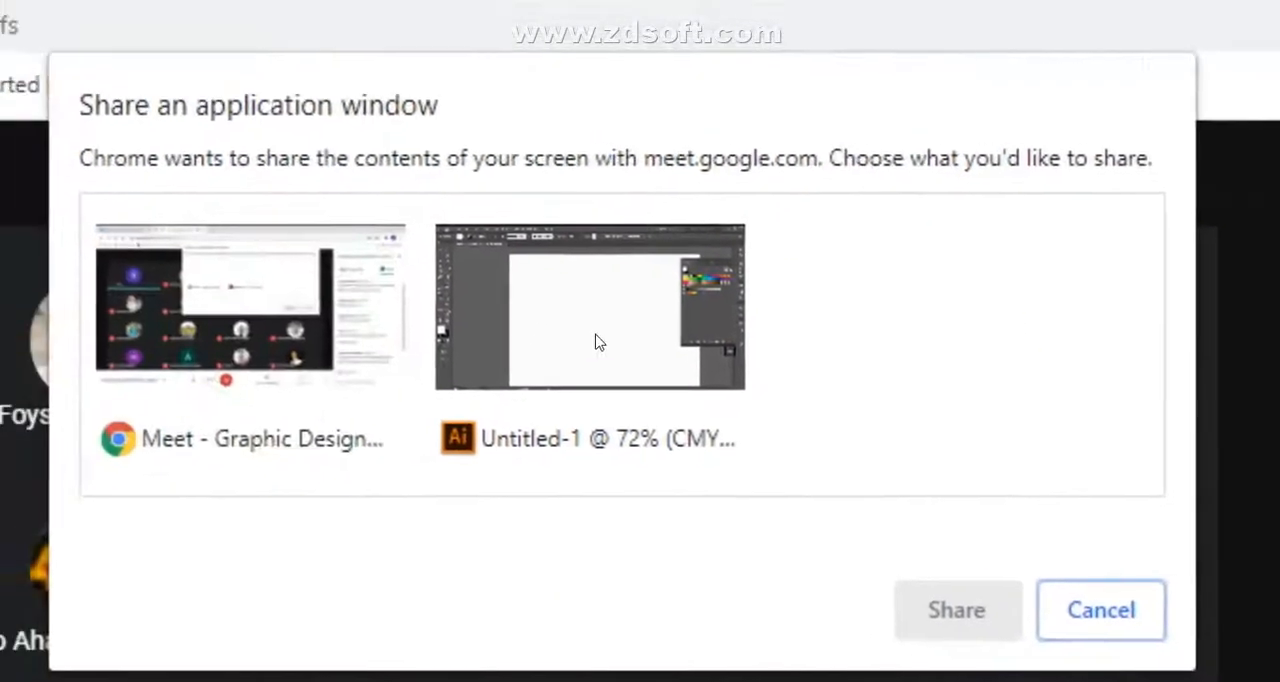
{"action": "left_click", "coordinate": [230, 370]}
{"action": "left_click", "coordinate": [672, 345]}
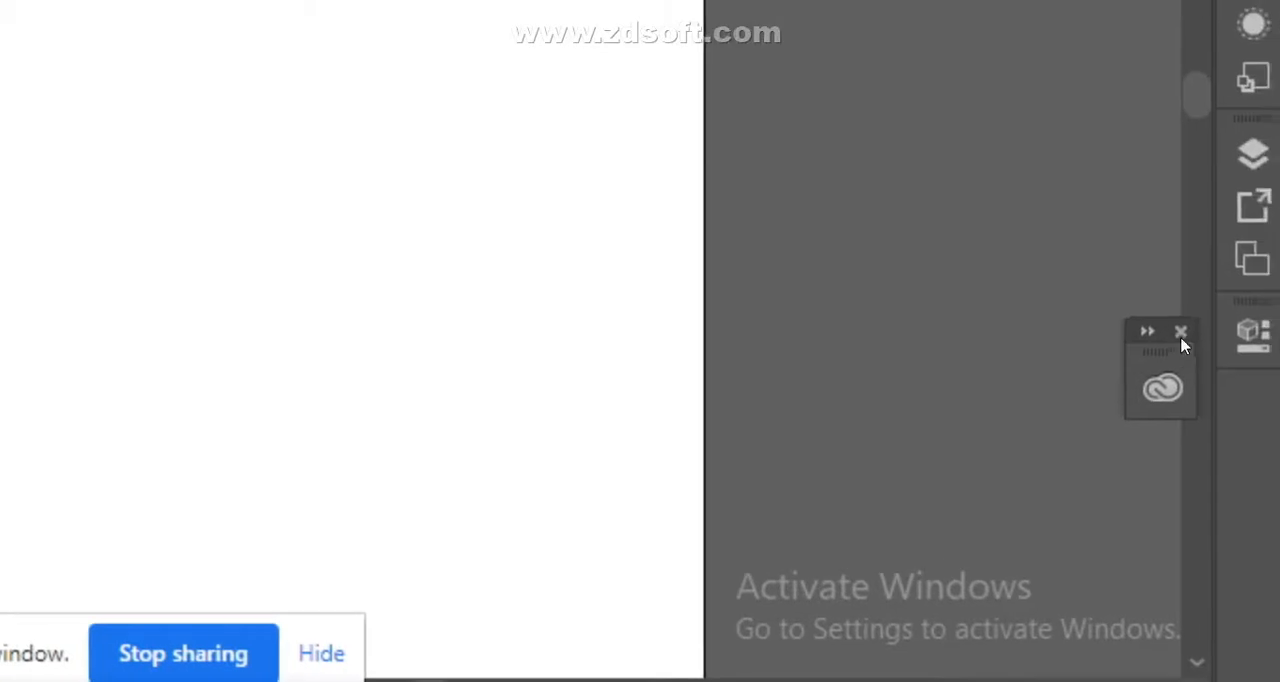
- Draw a rectangle on the artboard and swap its fill and stroke colors to give it a black fill
{"action": "left_click", "coordinate": [1180, 334]}
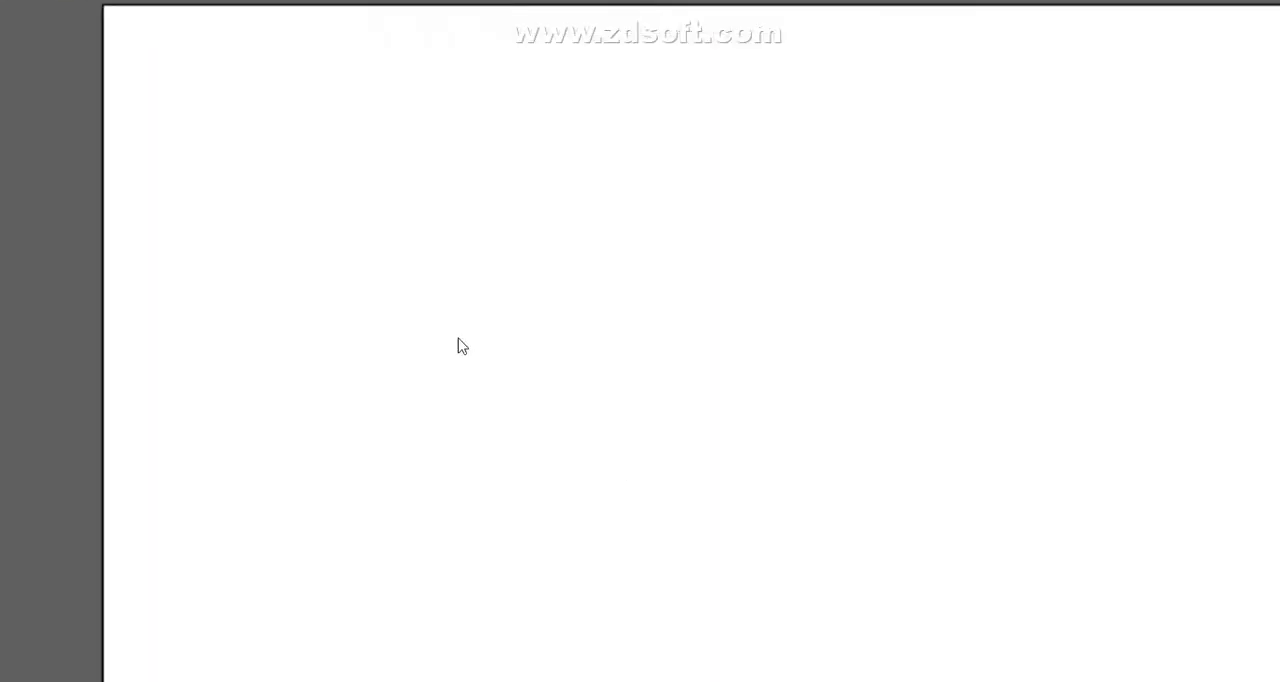
{"action": "left_click_drag", "start_coordinate": [608, 314], "coordinate": [1159, 681]}
{"action": "left_click_drag", "start_coordinate": [650, 356], "coordinate": [655, 357]}
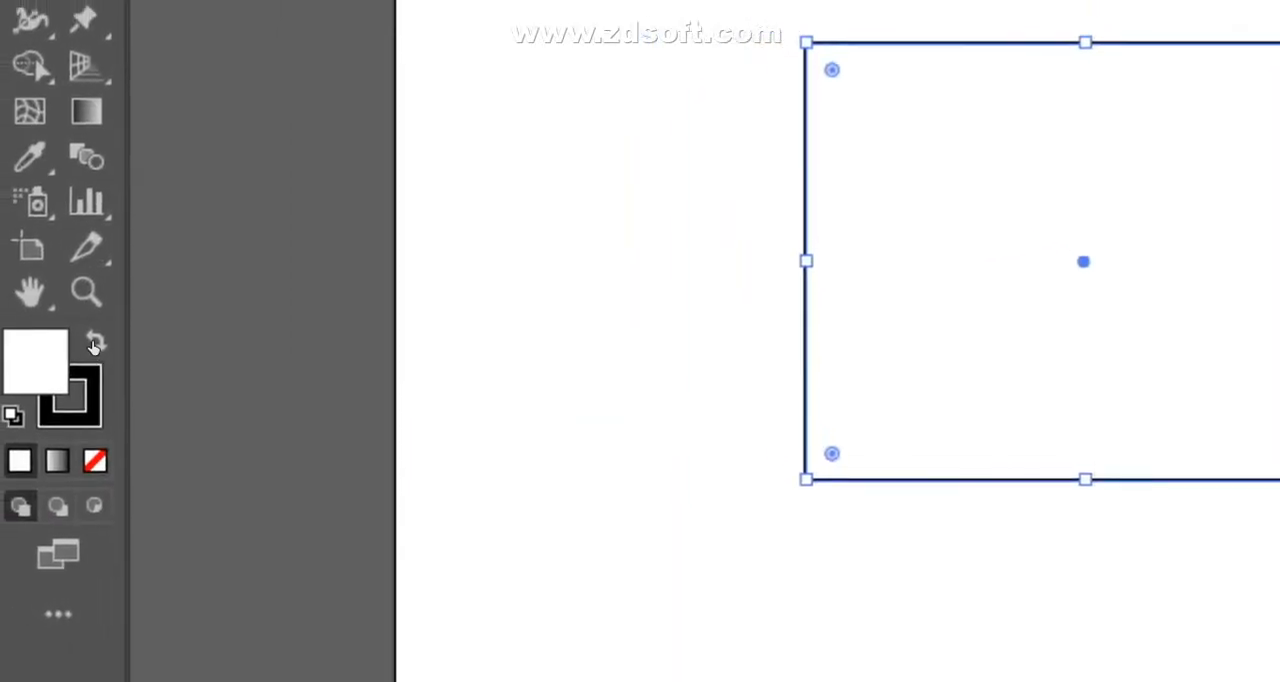
{"action": "left_click", "coordinate": [92, 336]}
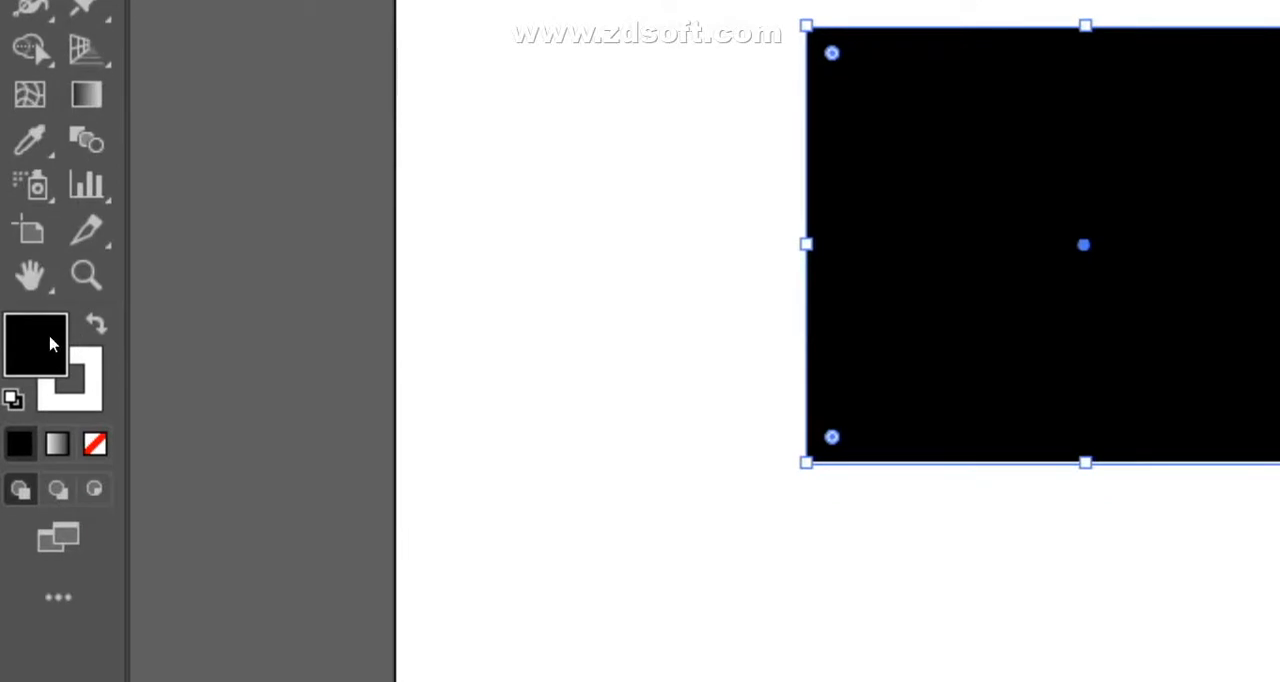
{"action": "left_click", "coordinate": [89, 400]}
{"action": "left_click", "coordinate": [93, 348]}
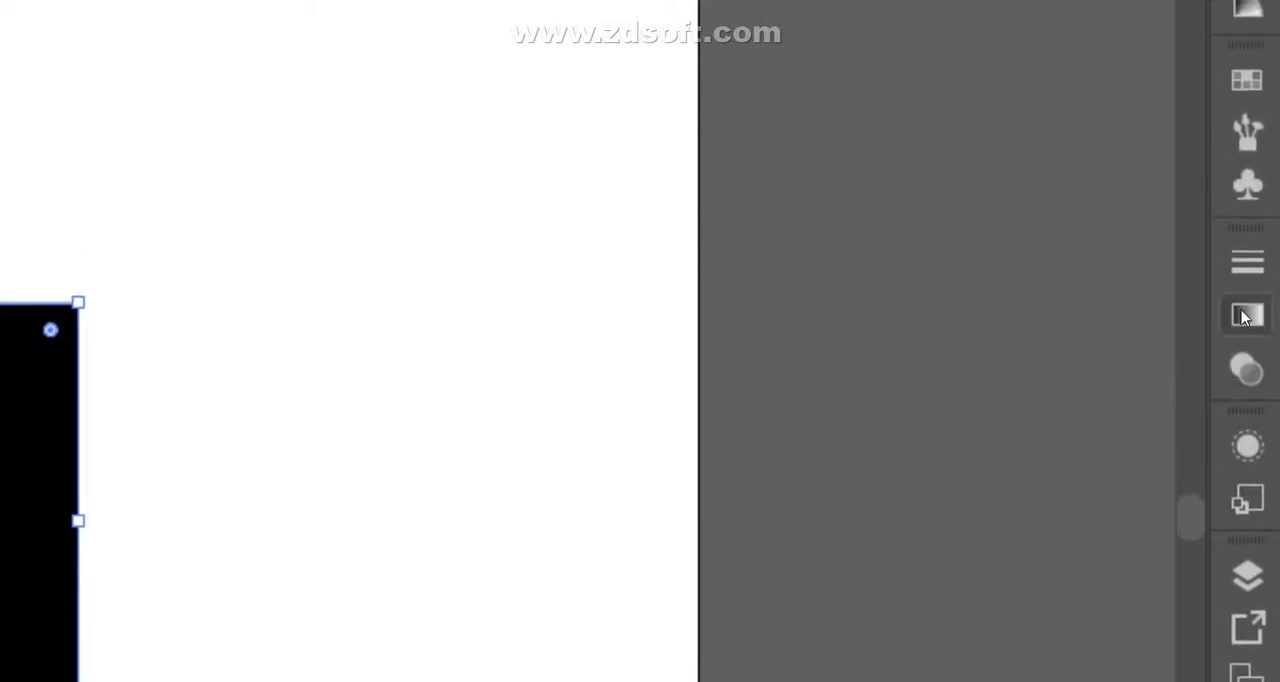
- Apply a white-to-black linear gradient to the rectangle's fill and remove its stroke
{"action": "left_click", "coordinate": [975, 343]}
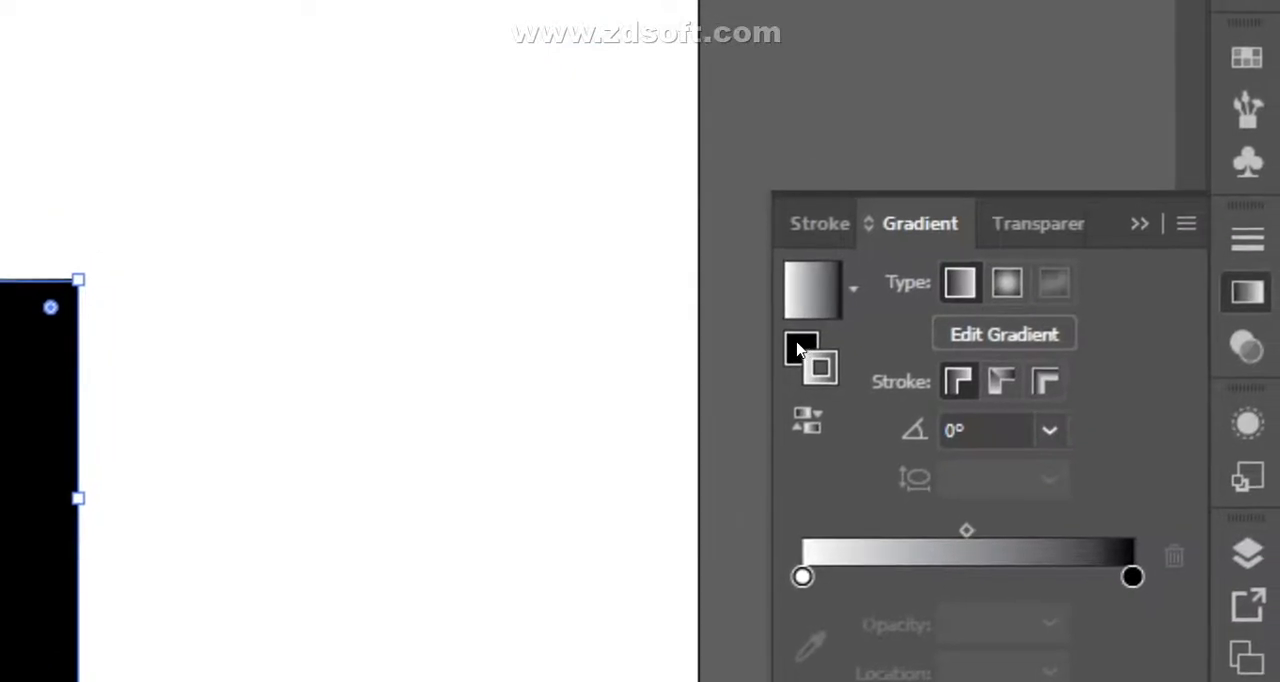
{"action": "left_click", "coordinate": [800, 348]}
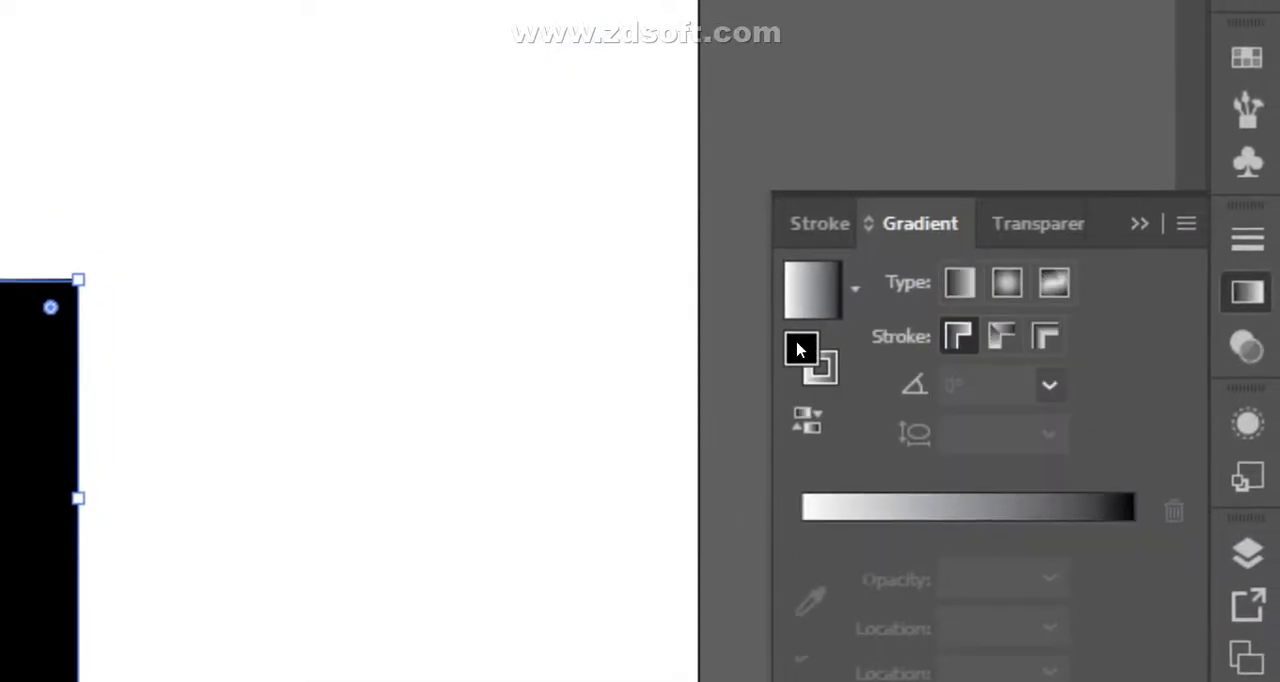
{"action": "double_click", "coordinate": [800, 348]}
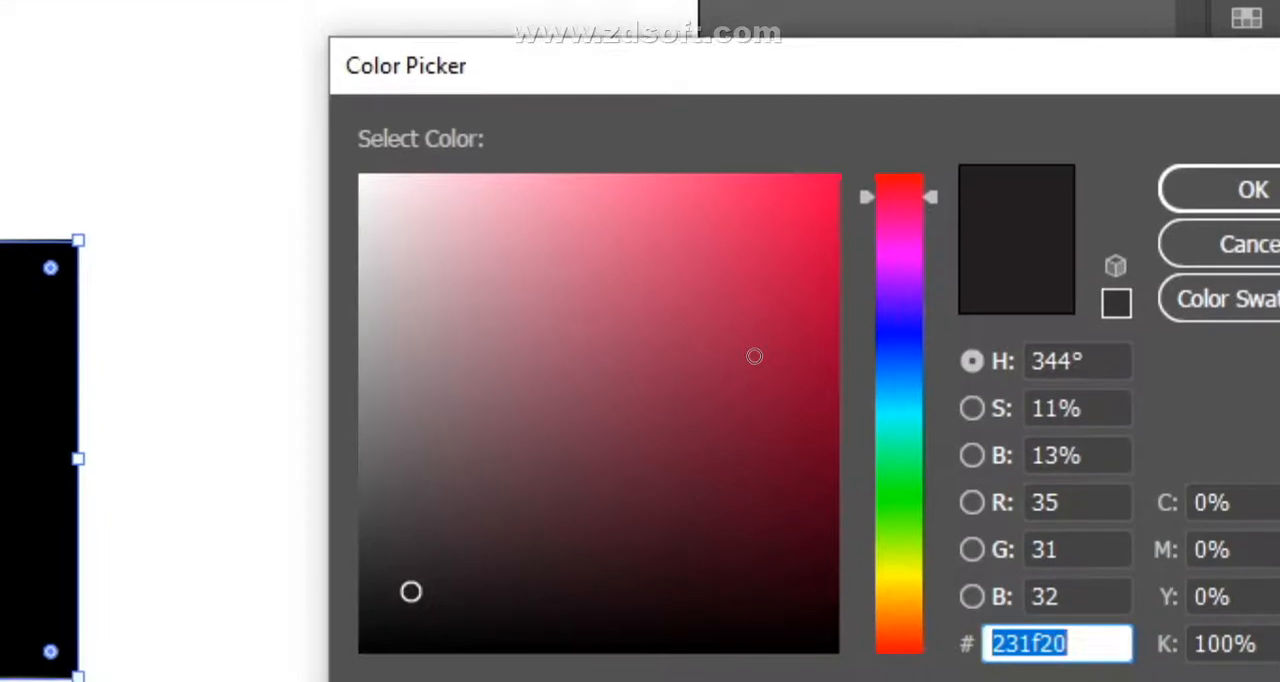
{"action": "left_click", "coordinate": [753, 491]}
{"action": "left_click", "coordinate": [1252, 348]}
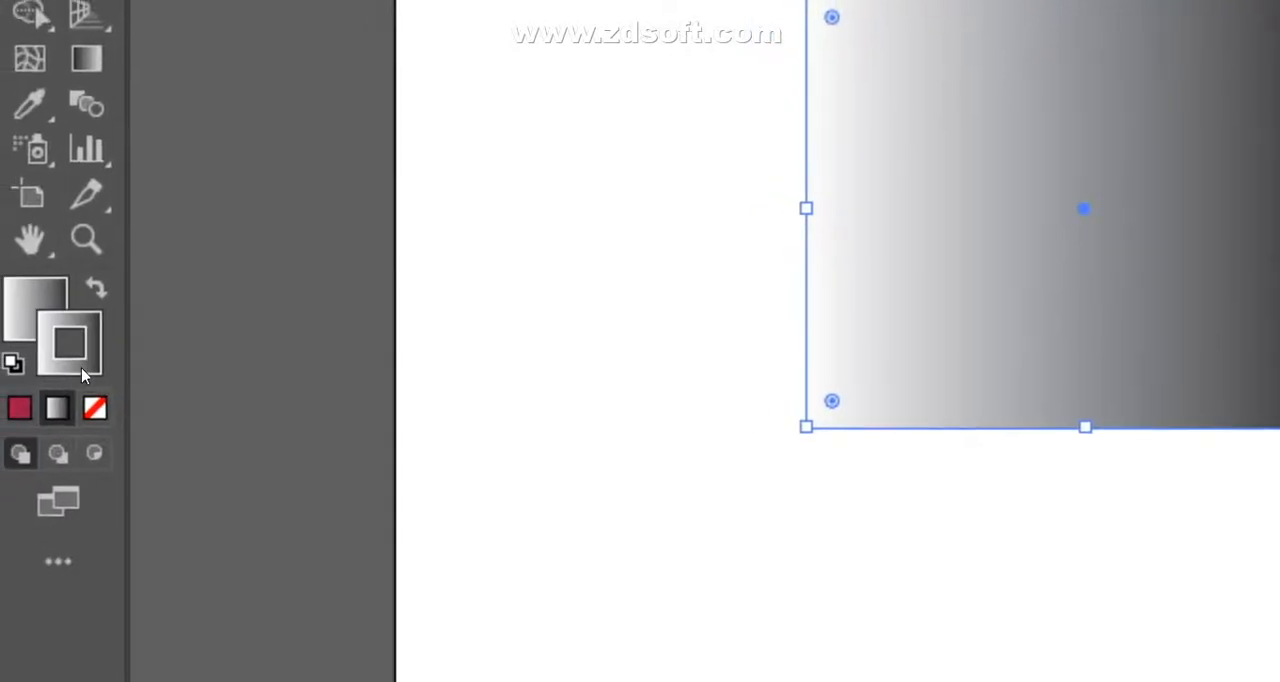
{"action": "left_click", "coordinate": [93, 350]}
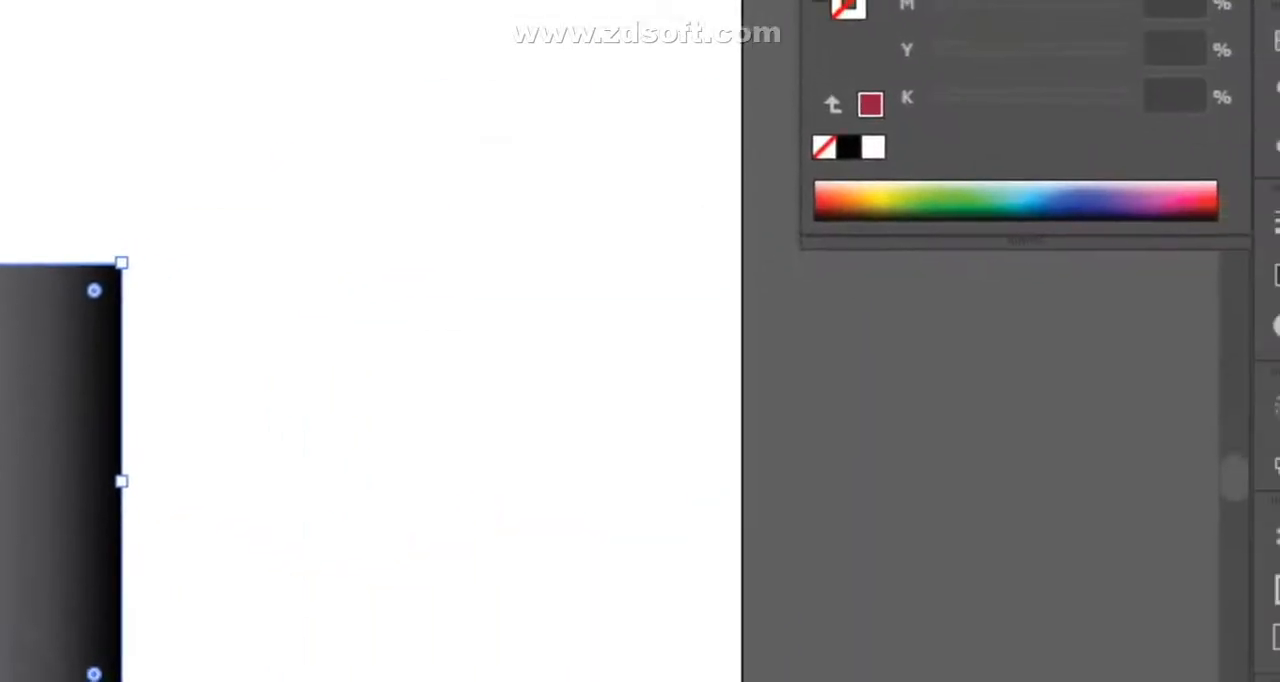
- Set the starting color stop of the rectangle's fill gradient to the light blue swatch
{"action": "left_click", "coordinate": [1250, 338]}
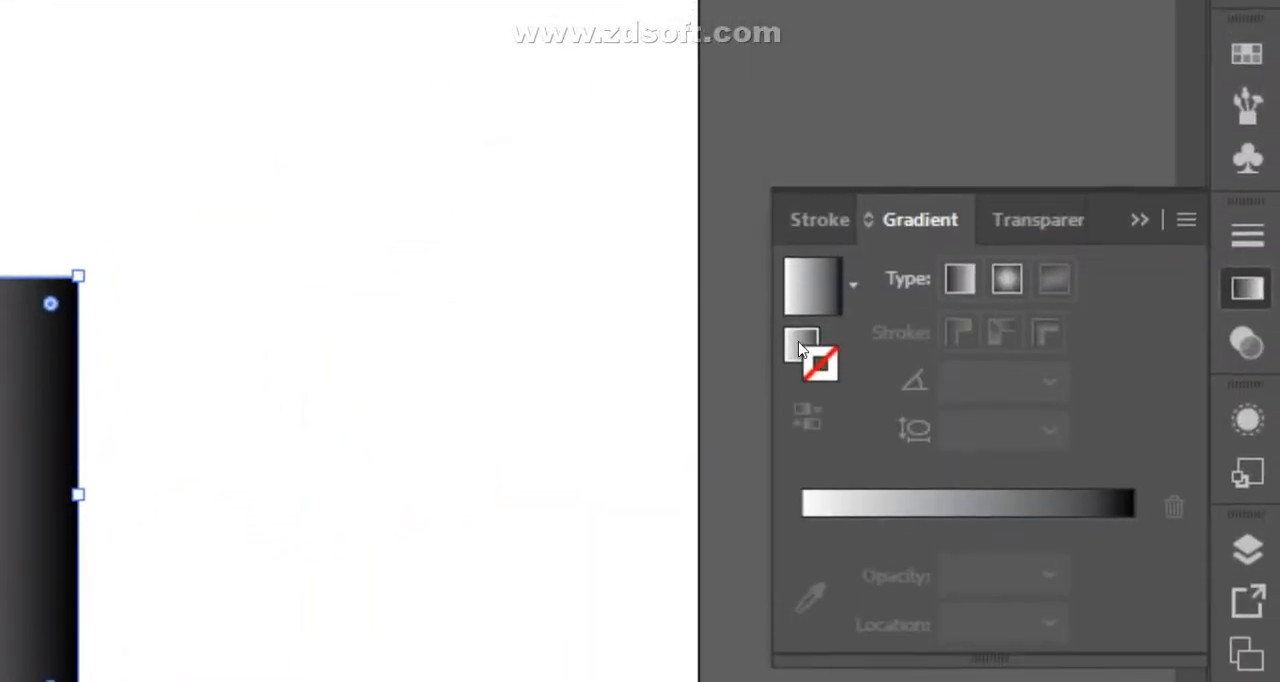
{"action": "double_click", "coordinate": [797, 349]}
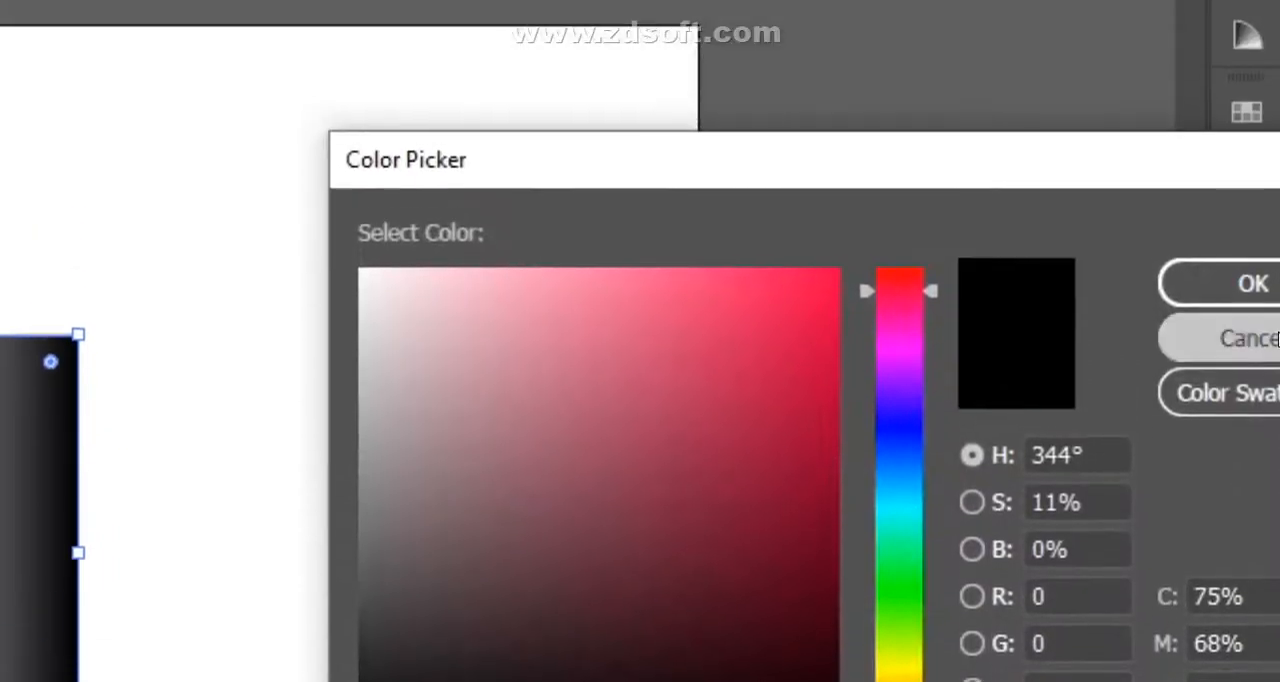
{"action": "left_click", "coordinate": [1266, 282]}
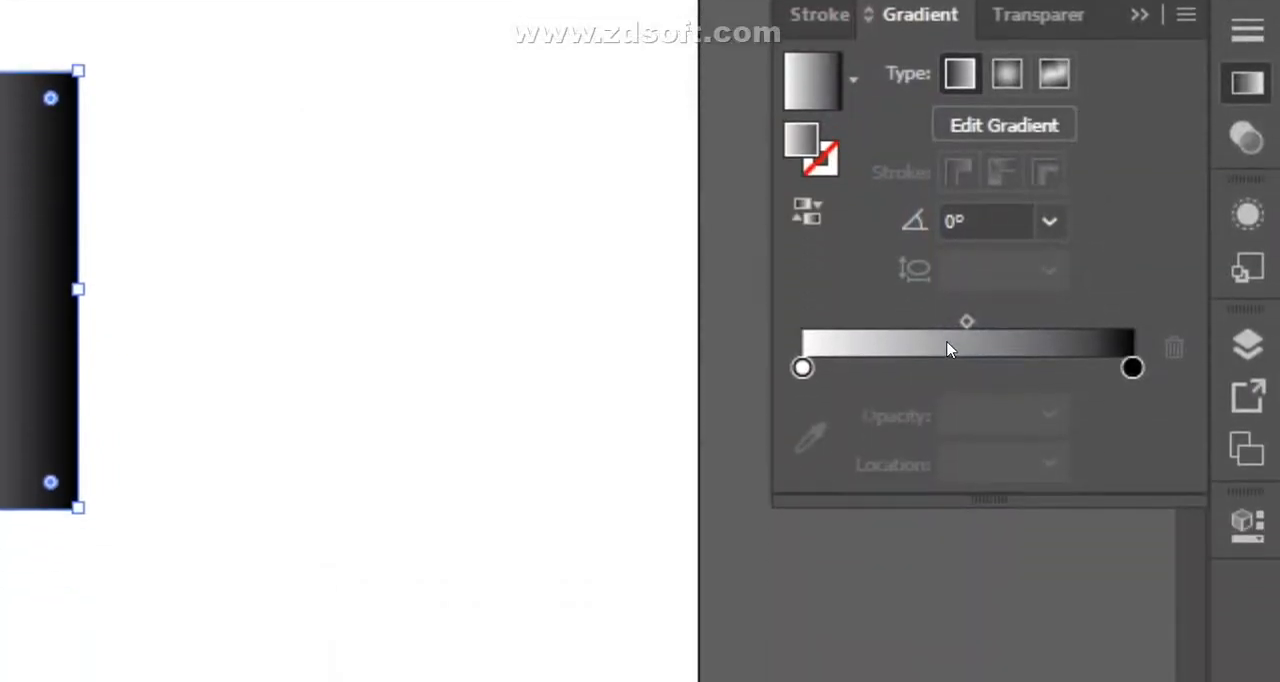
{"action": "double_click", "coordinate": [800, 348]}
{"action": "left_click", "coordinate": [833, 491]}
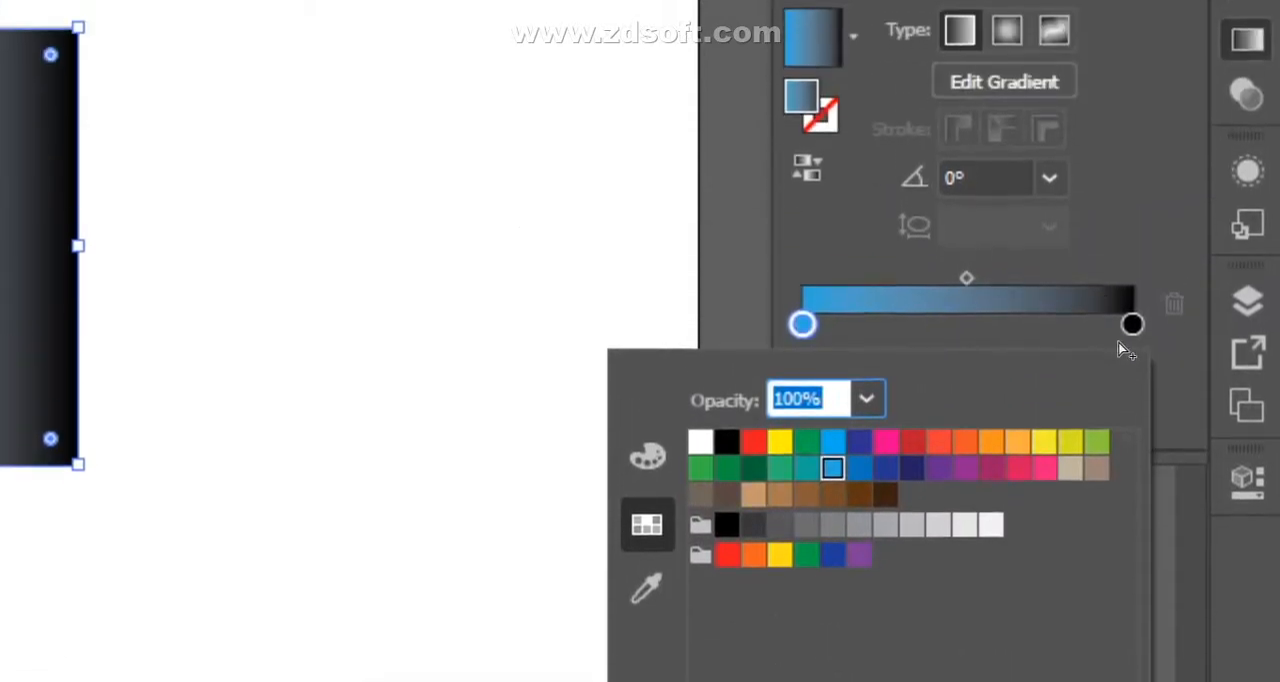
- Set the end color stop of the fill gradient to the purple swatch
{"action": "left_click", "coordinate": [1120, 347]}
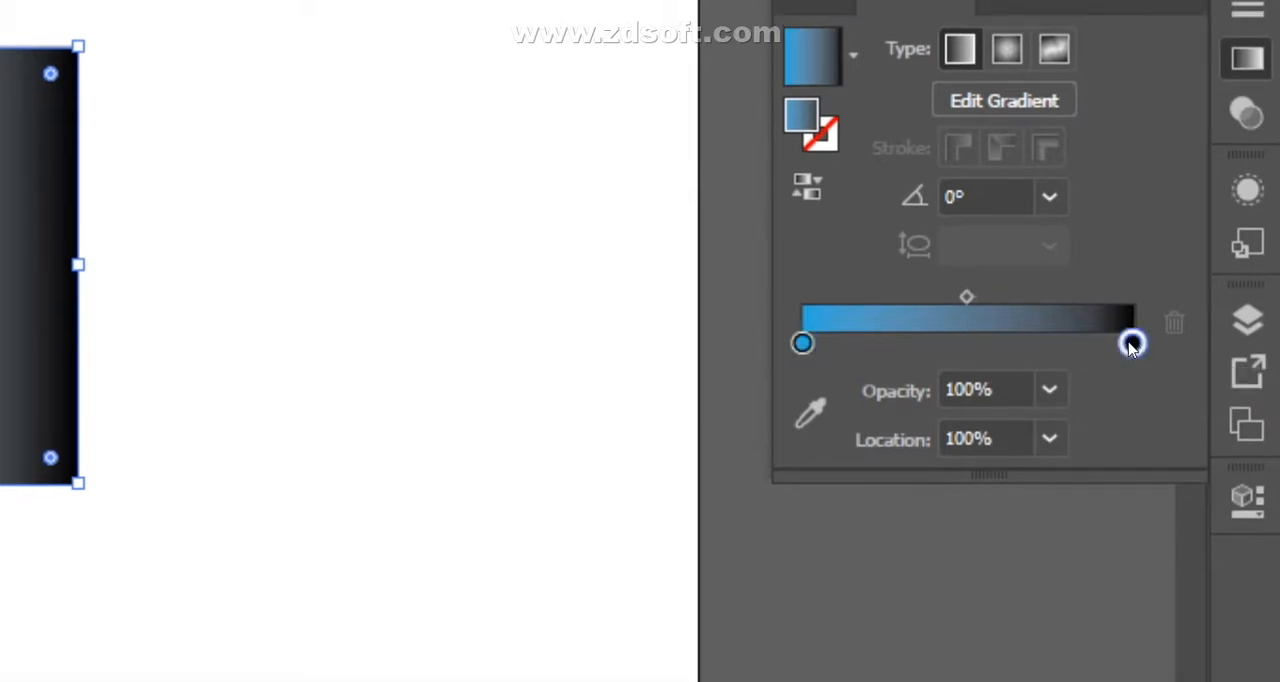
{"action": "double_click", "coordinate": [1131, 344]}
{"action": "left_click", "coordinate": [964, 486]}
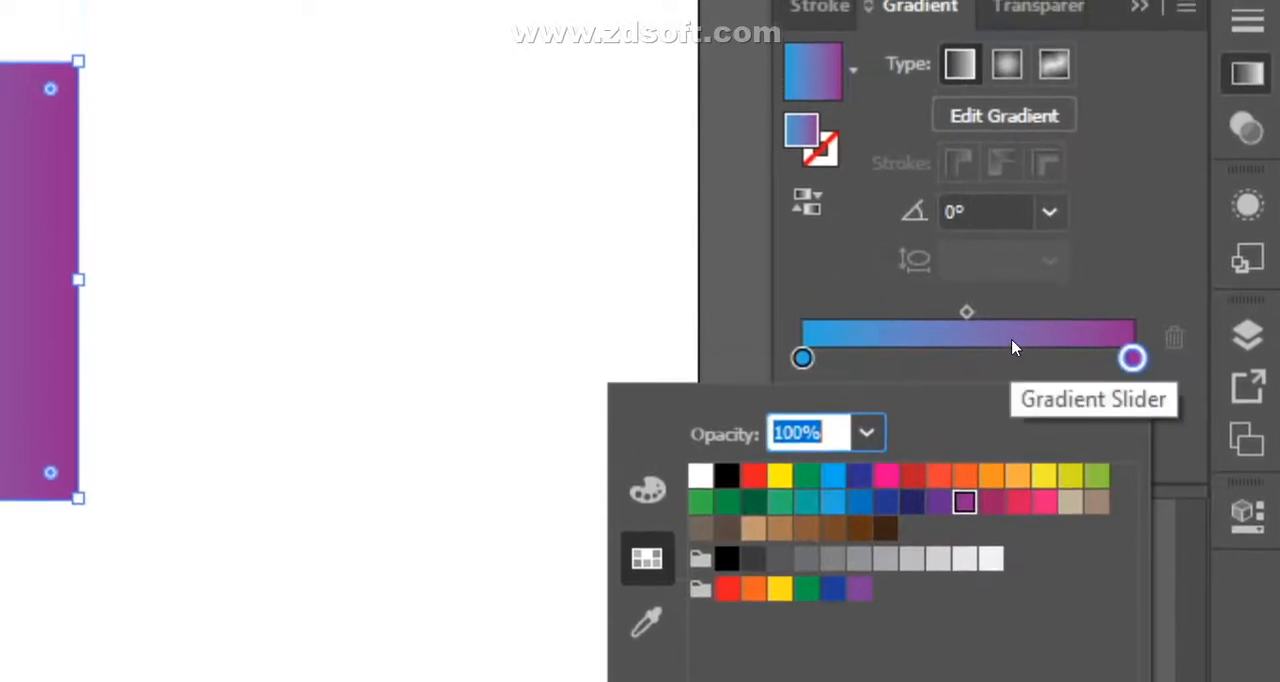
{"action": "key", "text": "Escape"}
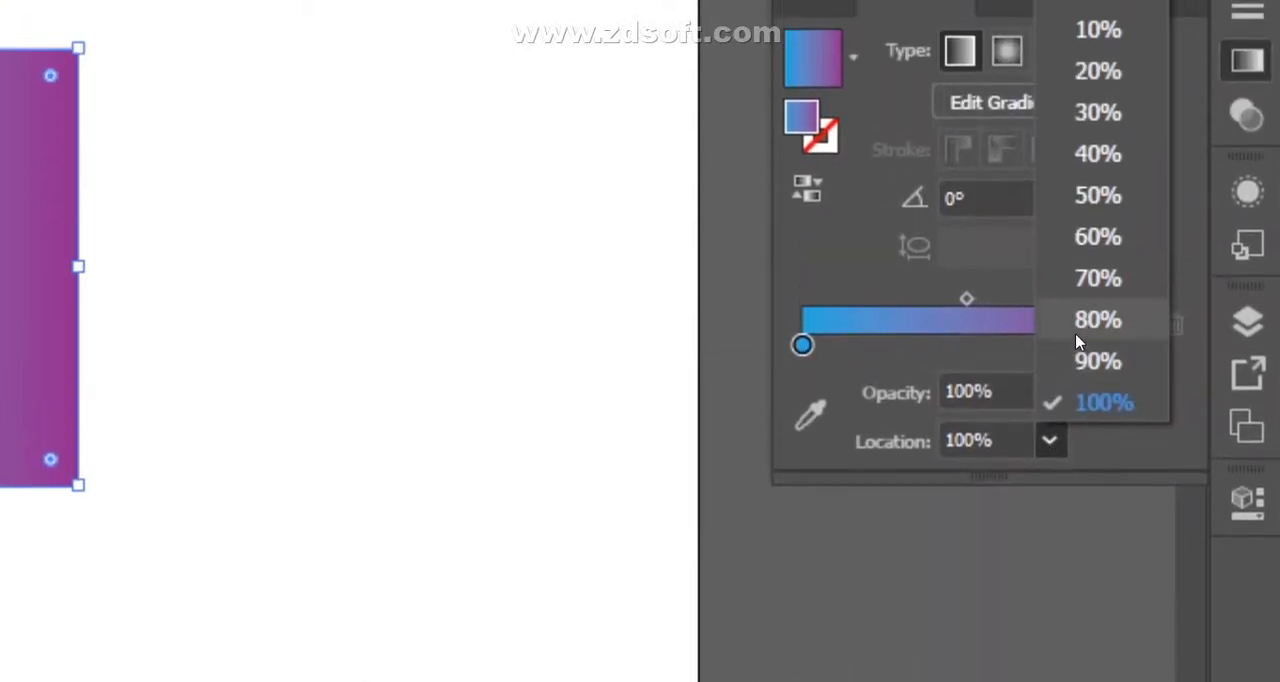
- Try the purple gradient stop at 80%, set its location to 50% and activate the Gradient tool on the rectangle
{"action": "left_click", "coordinate": [1080, 224]}
{"action": "left_click", "coordinate": [1049, 448]}
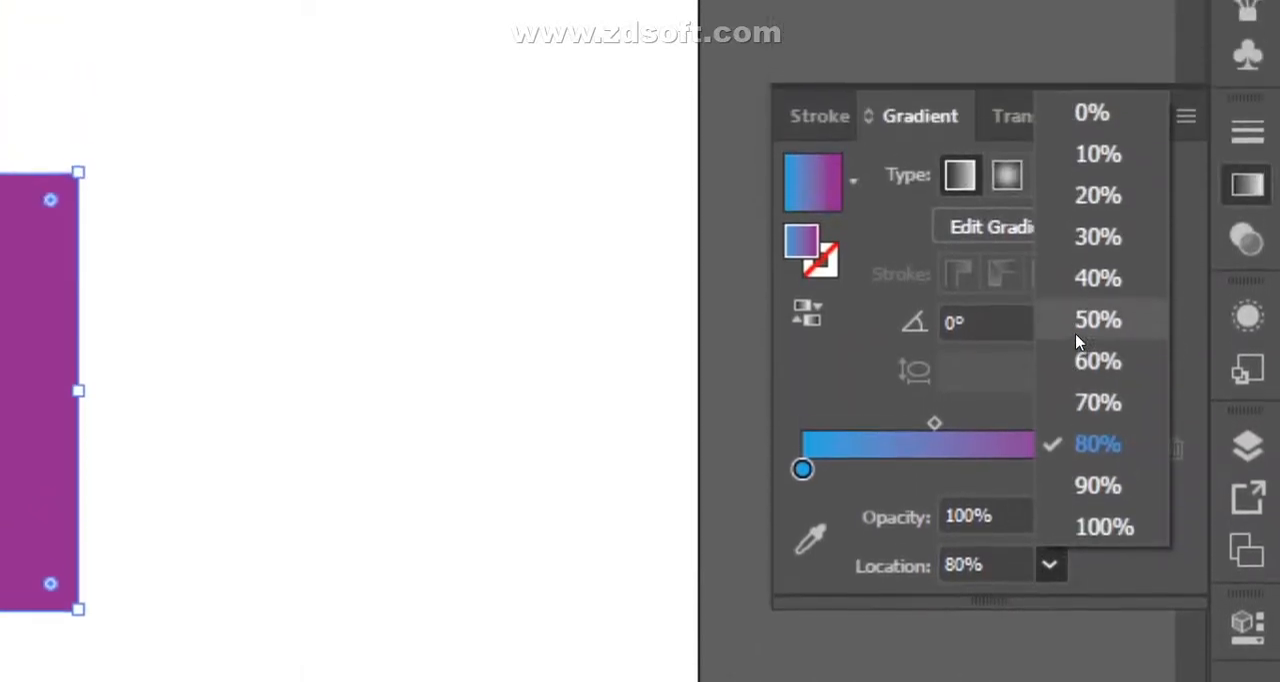
{"action": "left_click", "coordinate": [1078, 340]}
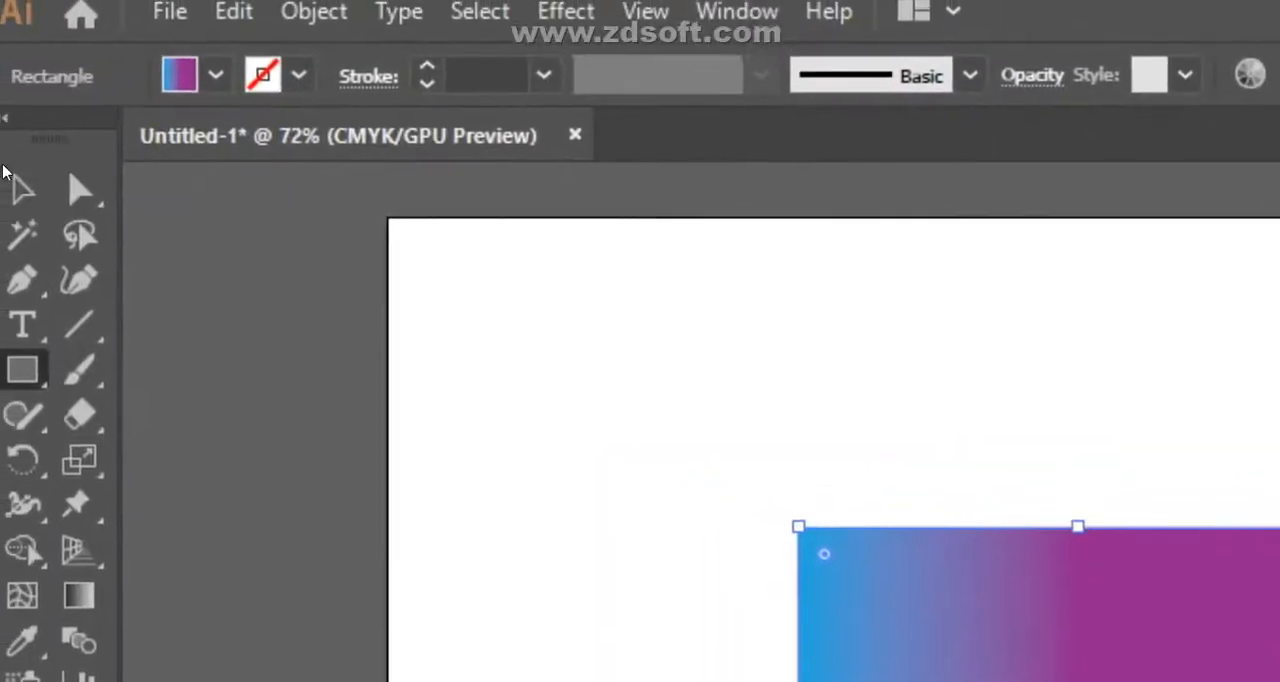
{"action": "left_click", "coordinate": [24, 186]}
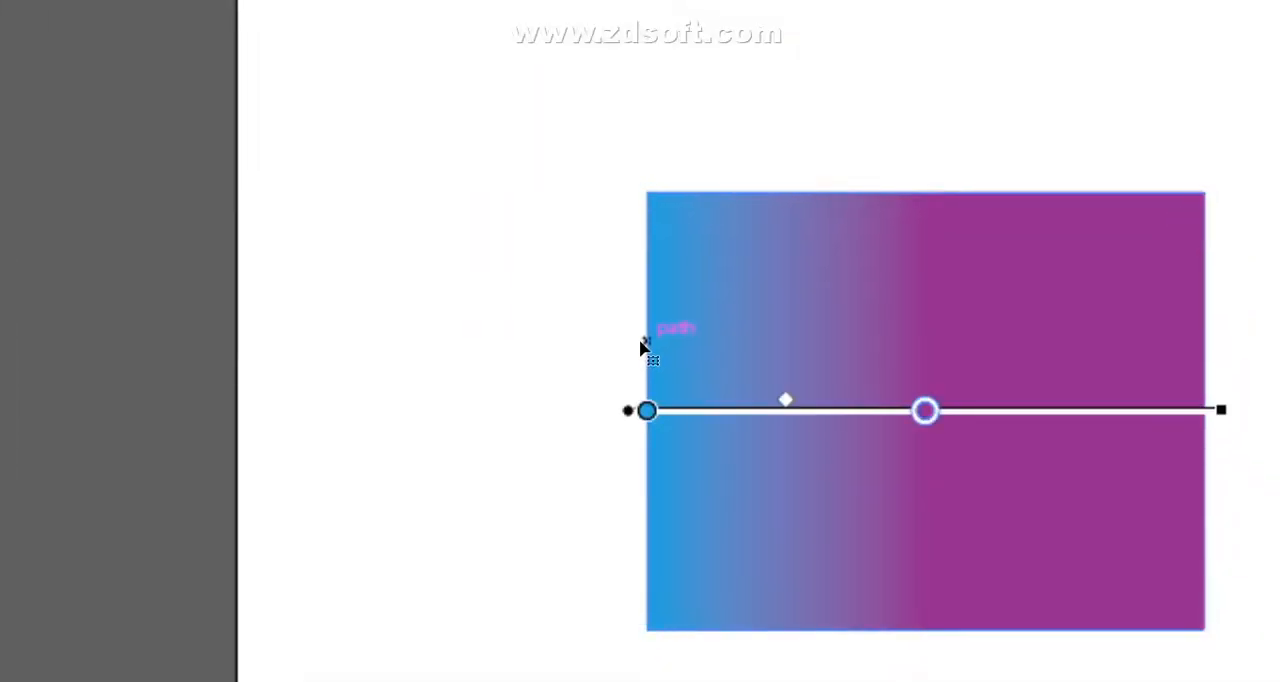
- Redraw the rectangle's linear gradient diagonally, extending it beyond the rectangle's upper-left and lower-right corners
{"action": "left_click_drag", "start_coordinate": [596, 198], "coordinate": [745, 444]}
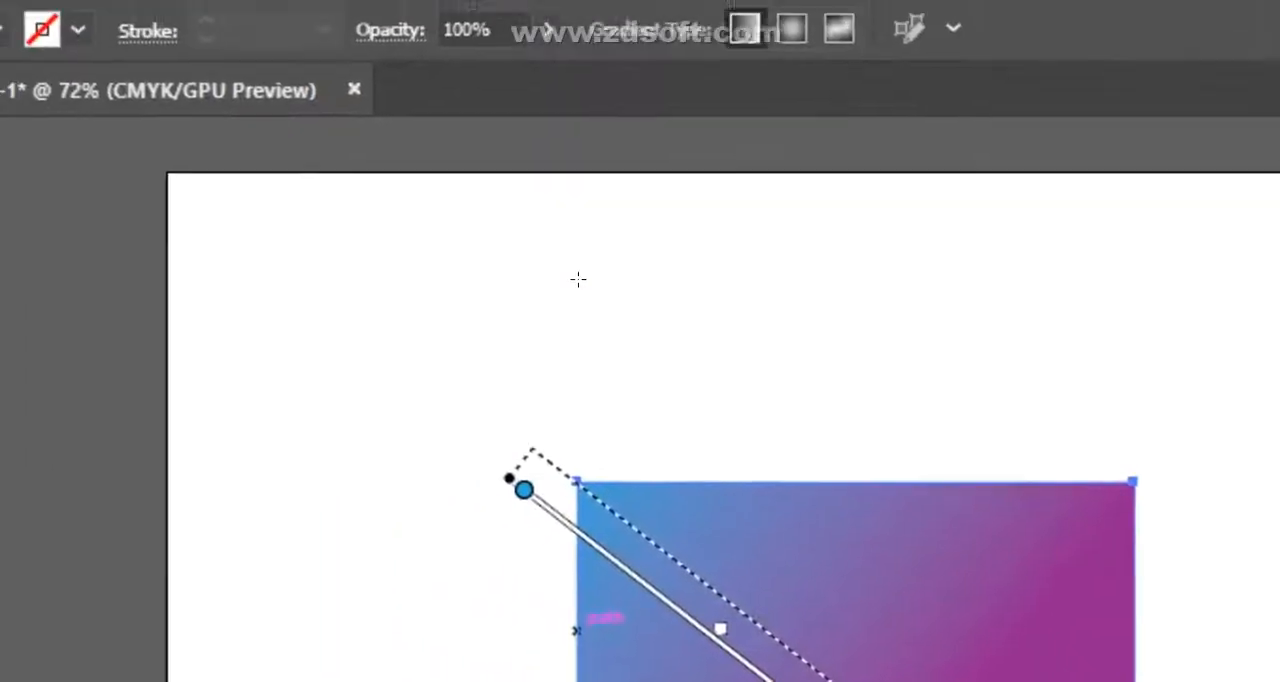
{"action": "left_click_drag", "start_coordinate": [570, 261], "coordinate": [1140, 668]}
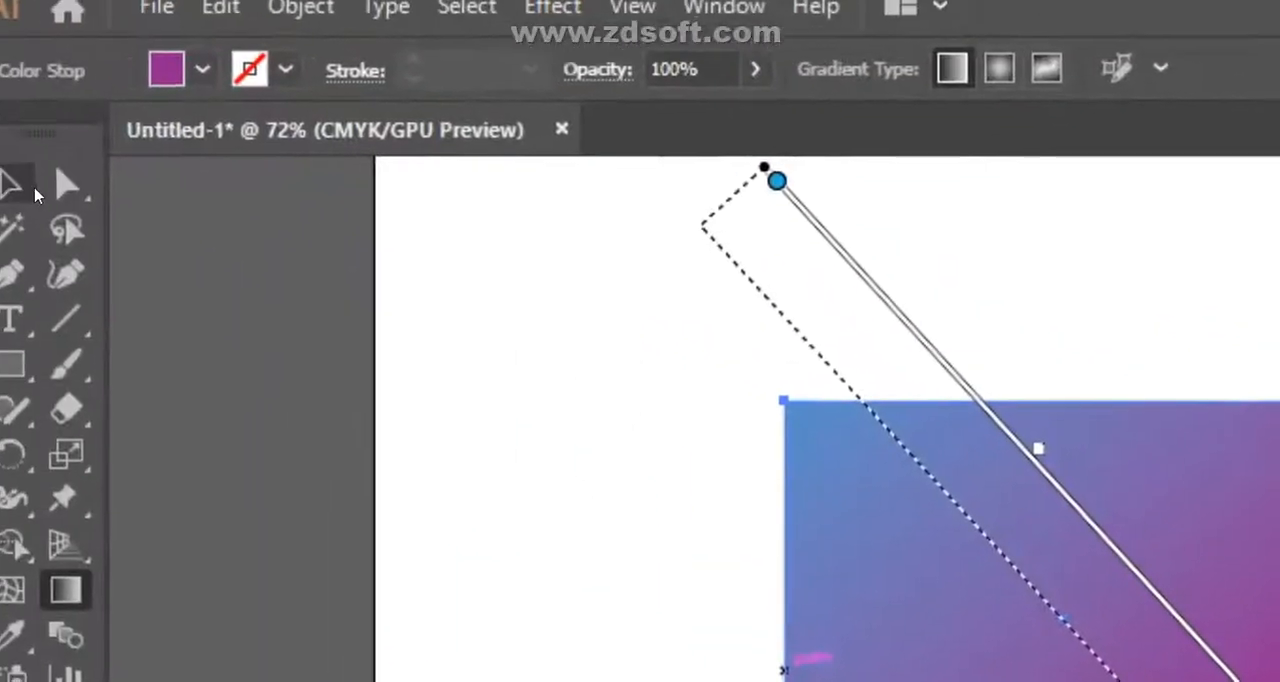
{"action": "left_click", "coordinate": [22, 187]}
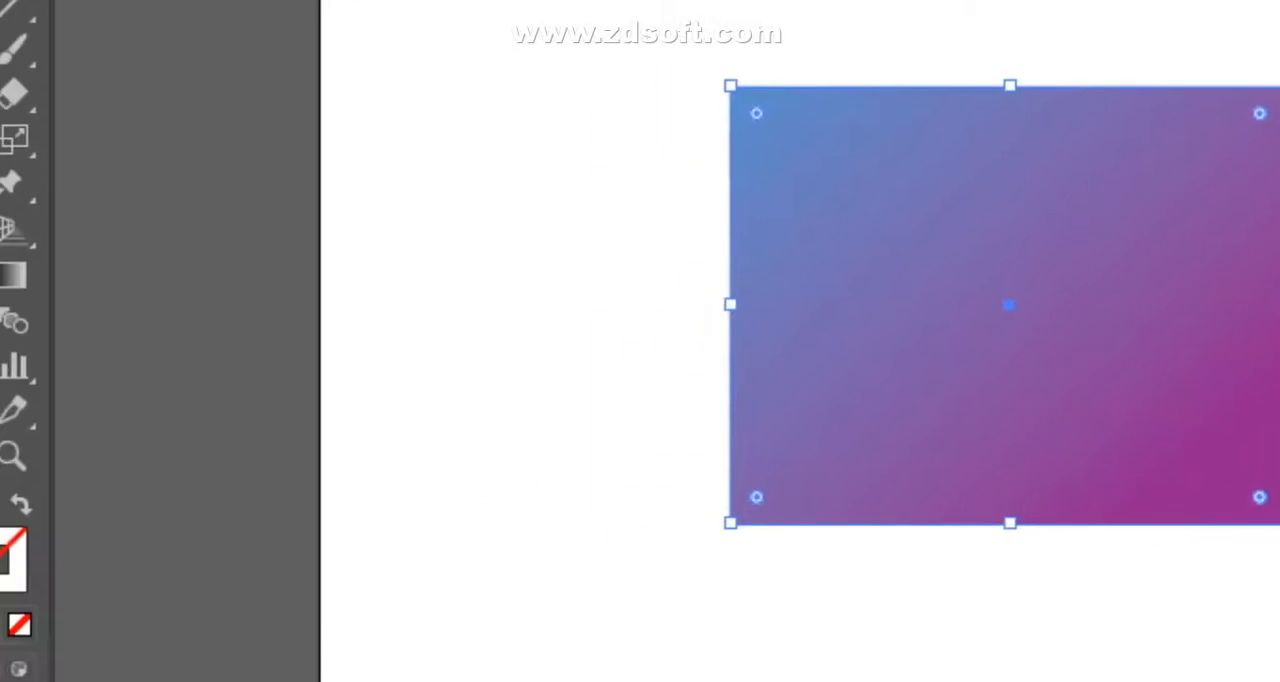
- Convert the rectangle to a gradient mesh by adding a mesh point near its upper-left corner and try a bright red fill
{"action": "left_click", "coordinate": [34, 334]}
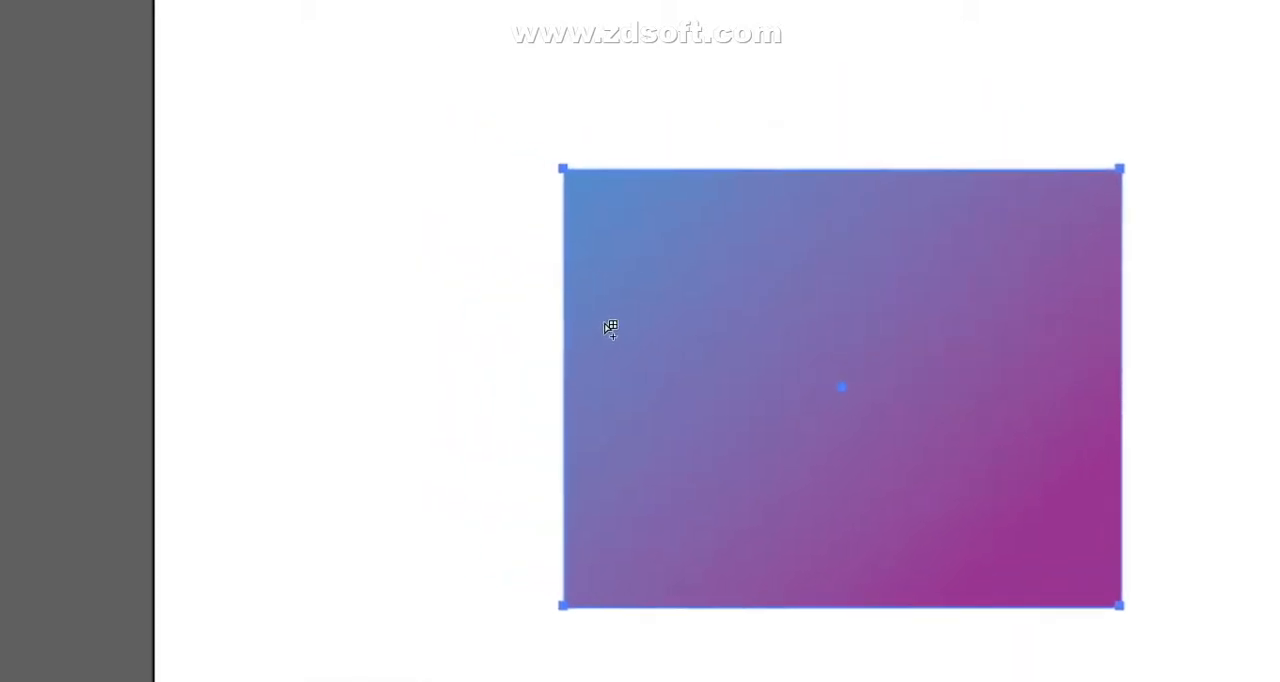
{"action": "left_click", "coordinate": [643, 342]}
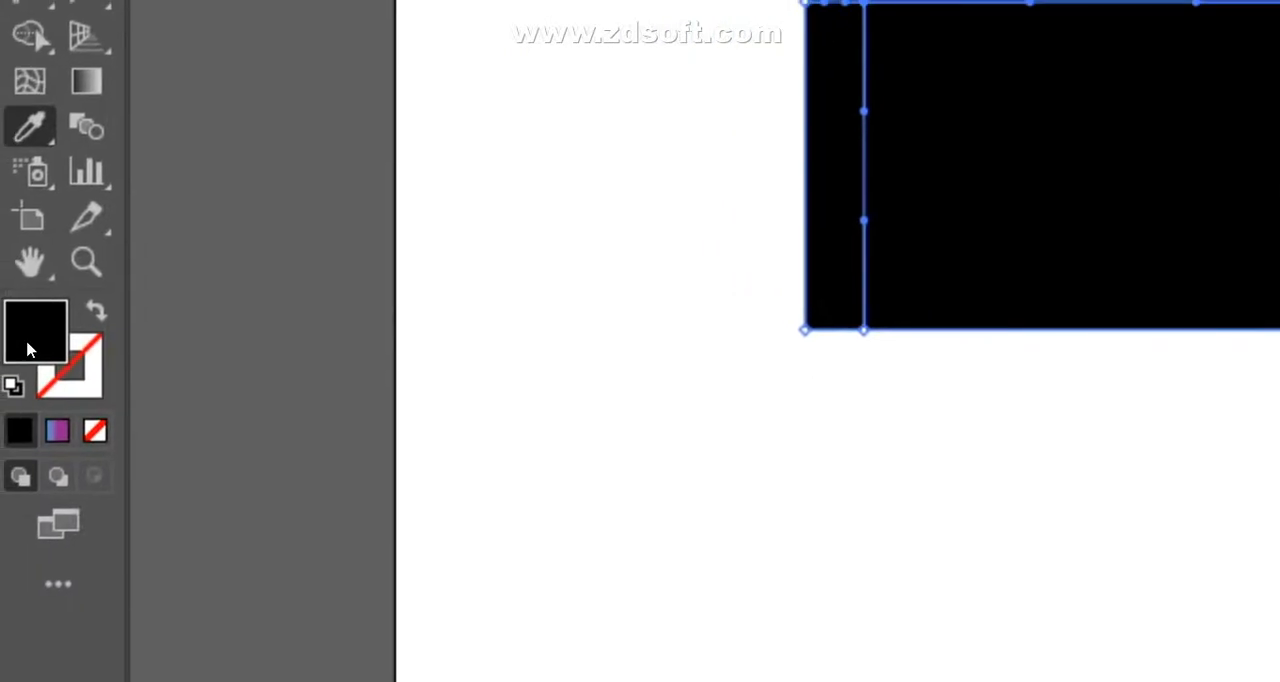
{"action": "double_click", "coordinate": [24, 344]}
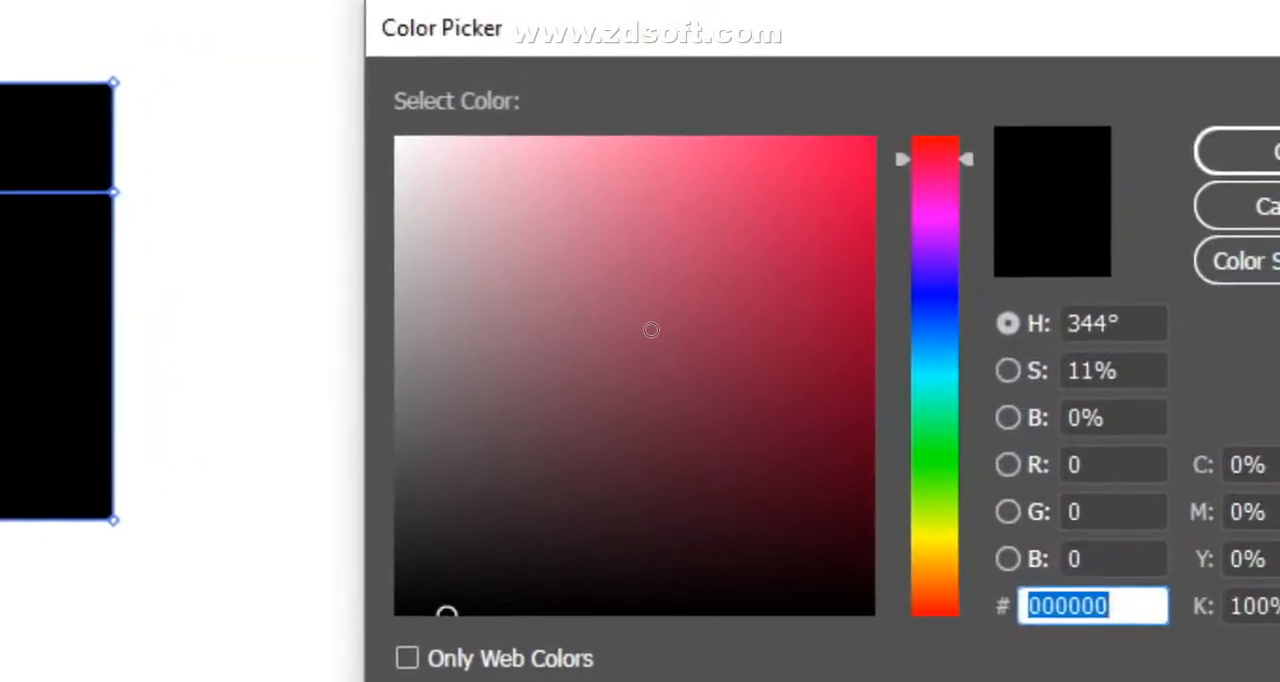
{"action": "left_click", "coordinate": [651, 329]}
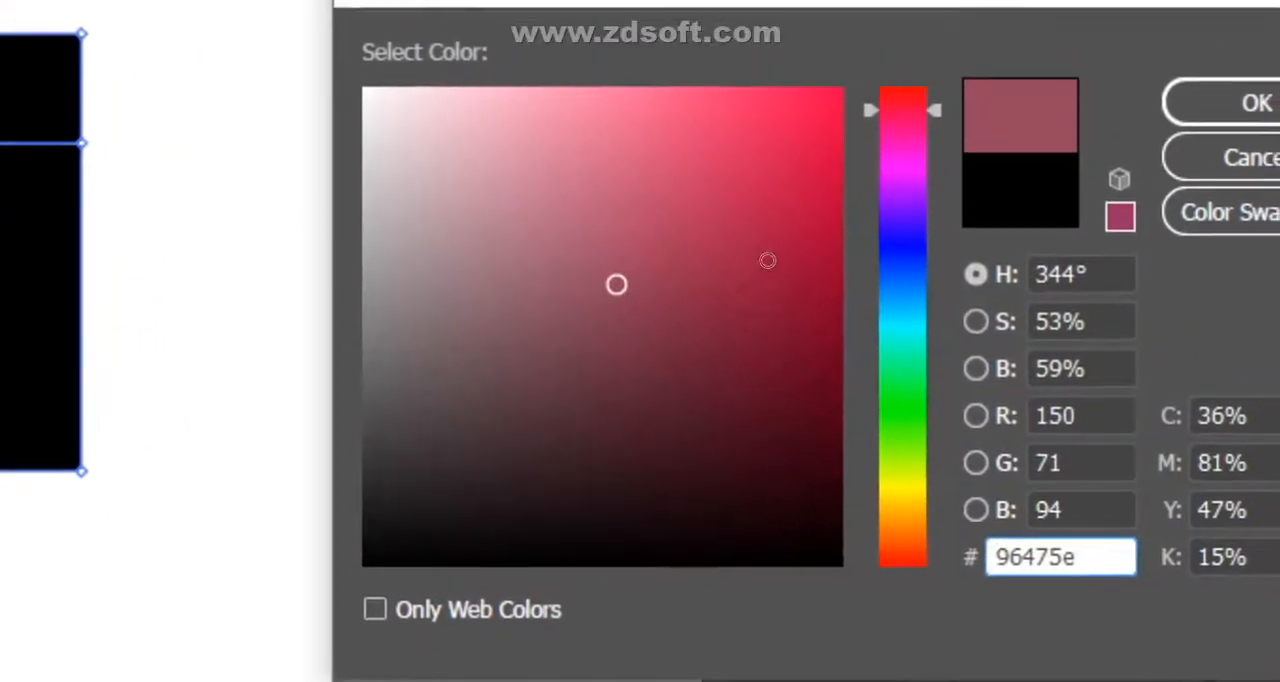
{"action": "left_click", "coordinate": [821, 198]}
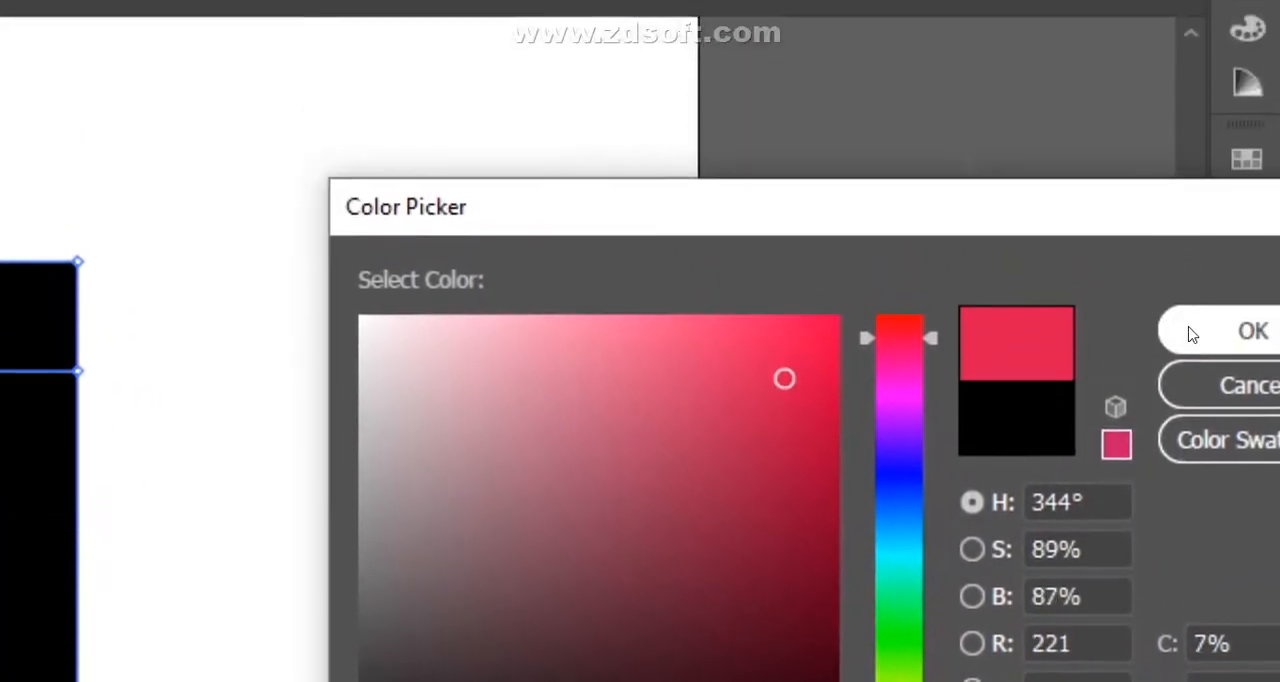
{"action": "left_click", "coordinate": [1190, 334]}
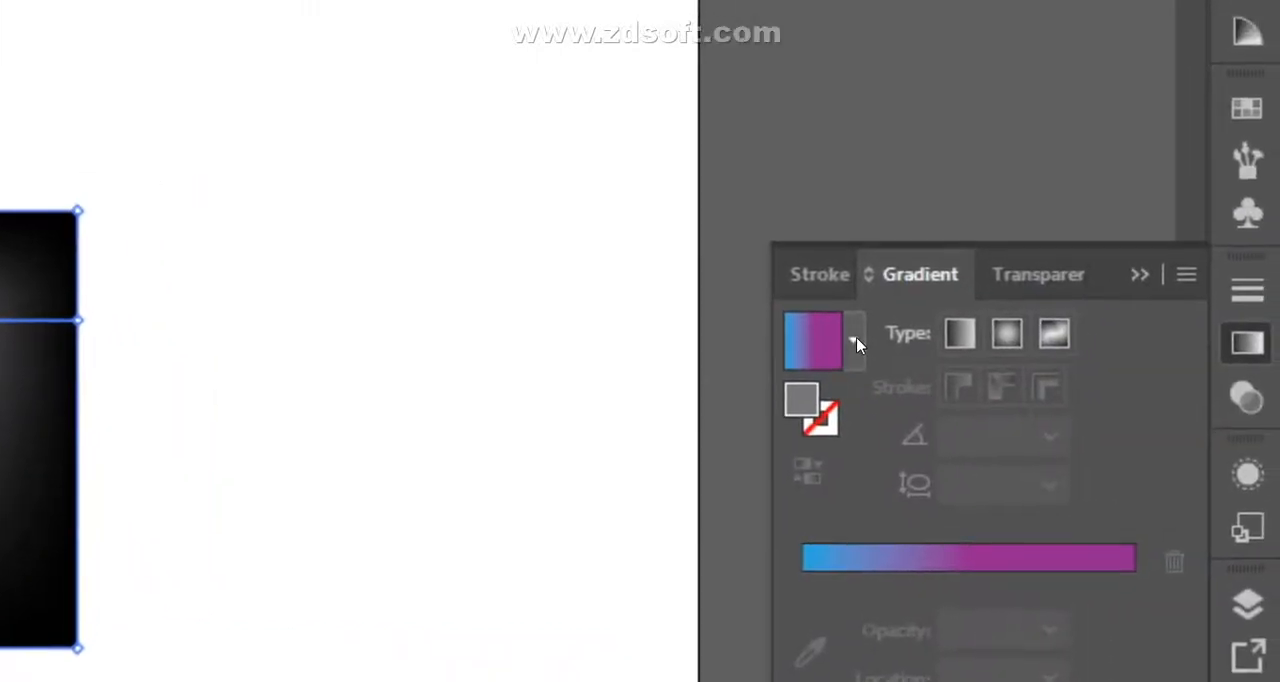
- Try the Super Soft Black Vignette preset and a dark red fill (R 165, G 22, B 70) on the mesh object
{"action": "left_click", "coordinate": [855, 346]}
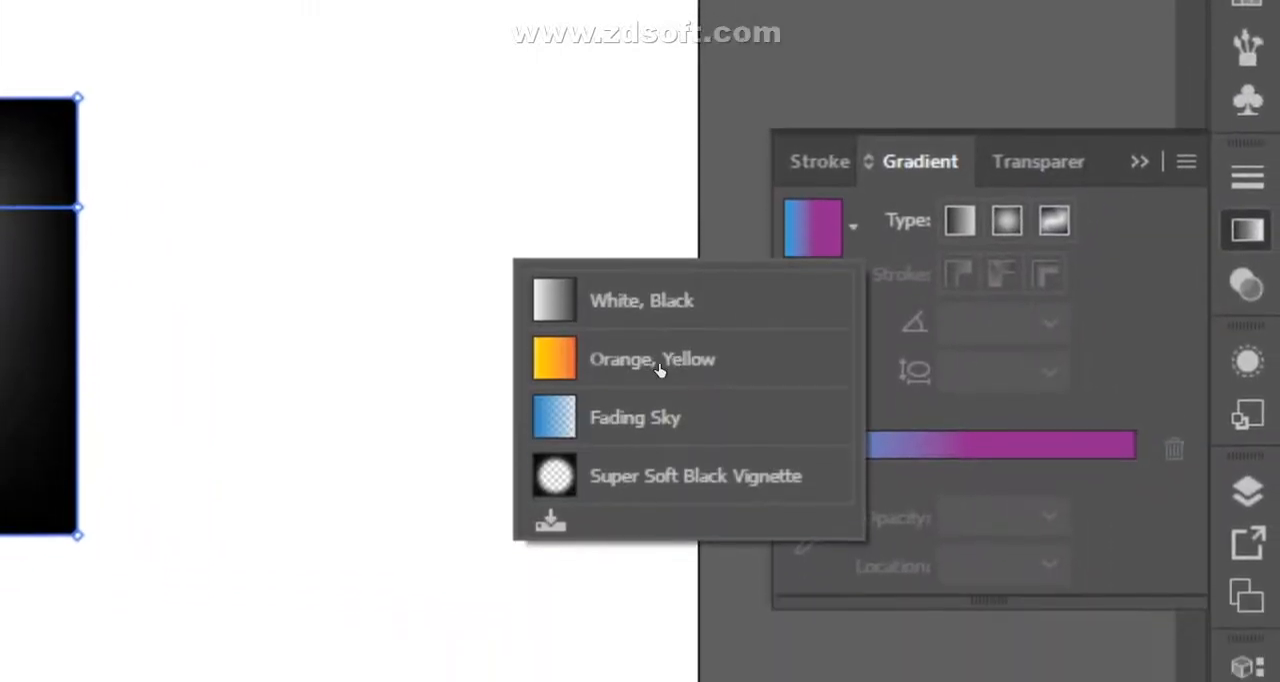
{"action": "left_click", "coordinate": [650, 480]}
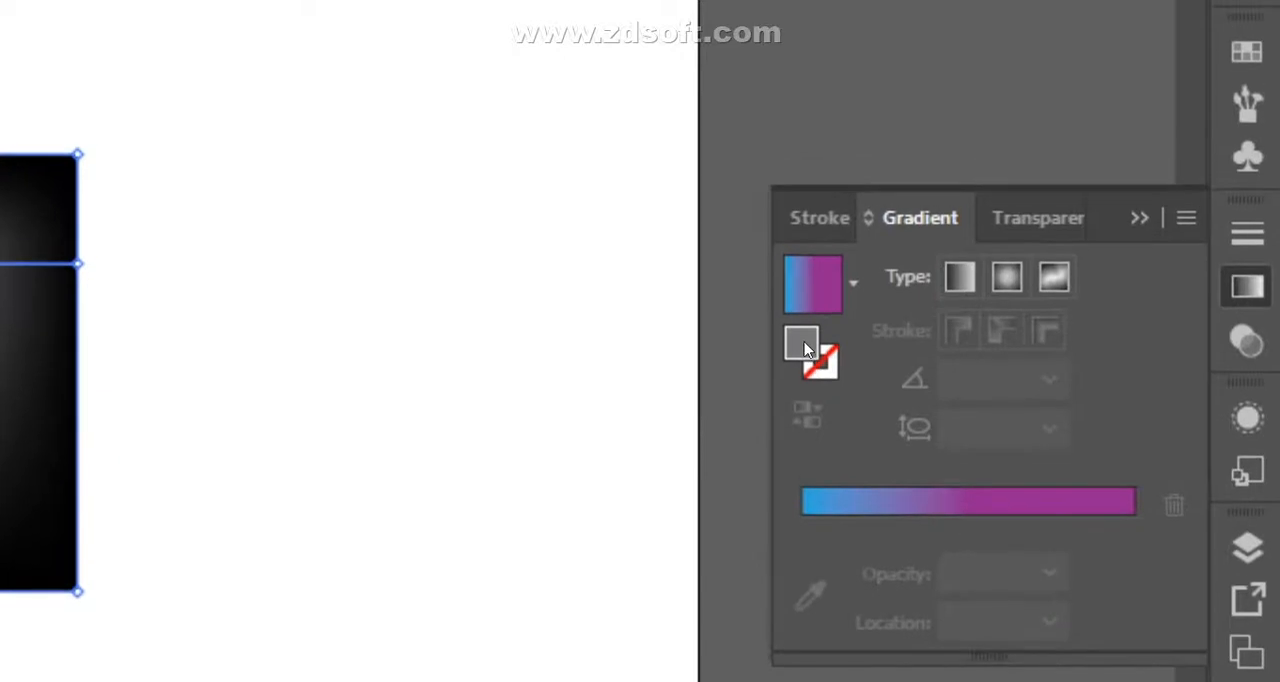
{"action": "double_click", "coordinate": [801, 343]}
{"action": "left_click", "coordinate": [771, 374]}
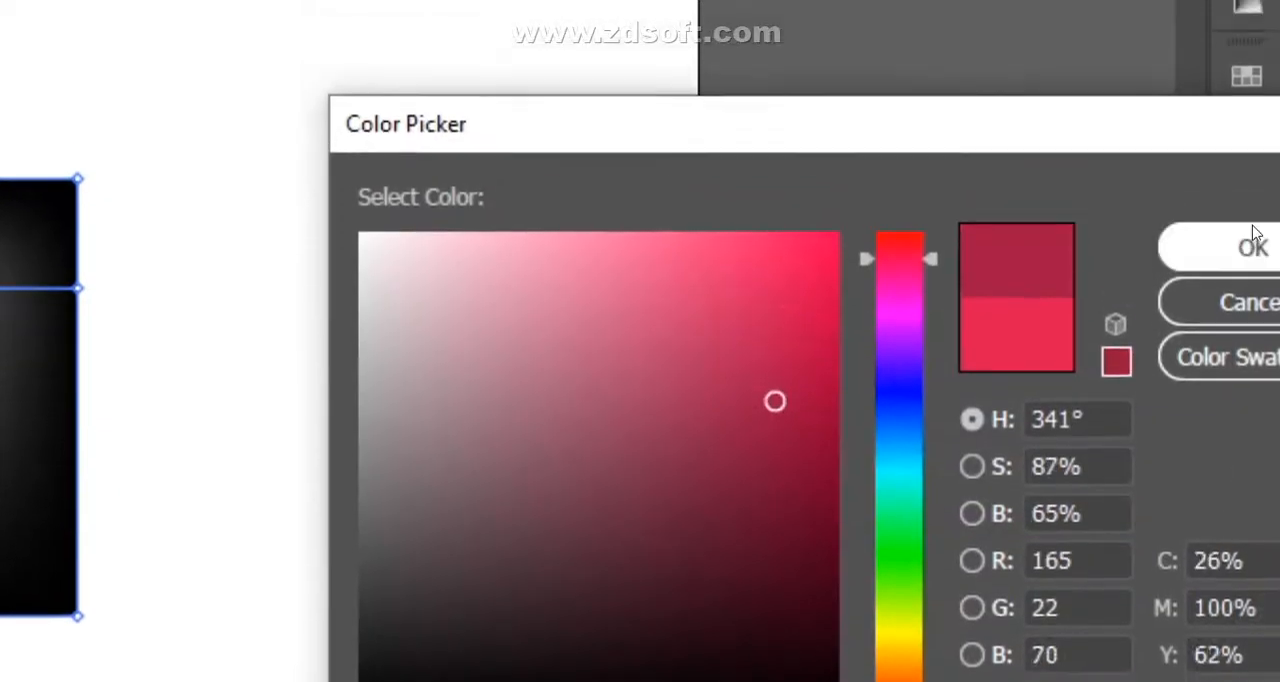
{"action": "left_click", "coordinate": [1252, 347]}
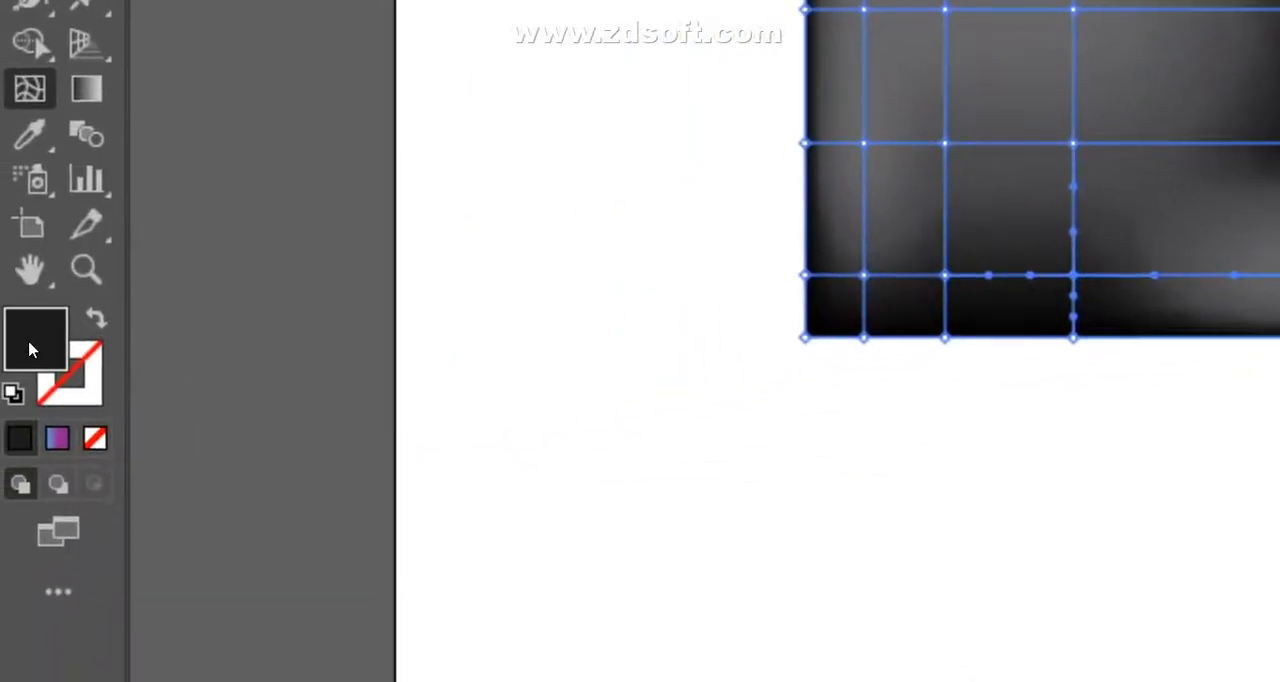
- Try a muted pink fill (R 160, G 80, B 107) on the selected mesh point
{"action": "double_click", "coordinate": [30, 349]}
{"action": "left_click", "coordinate": [691, 317]}
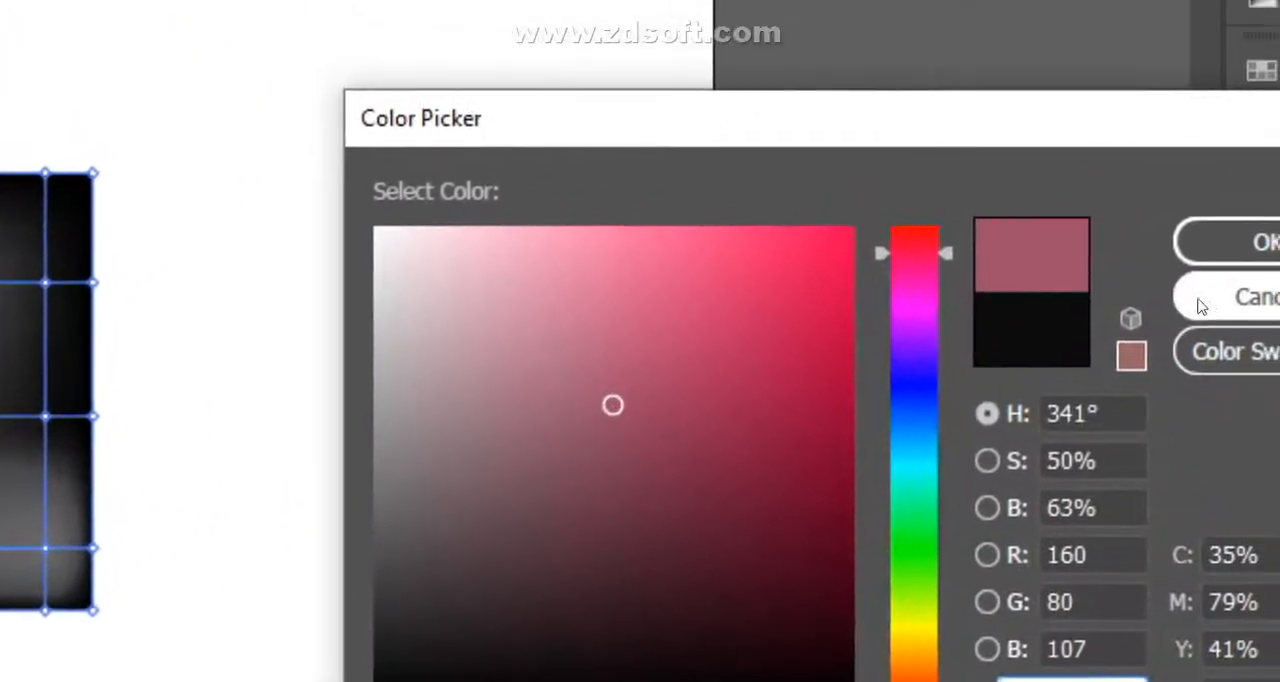
{"action": "left_click", "coordinate": [1226, 334]}
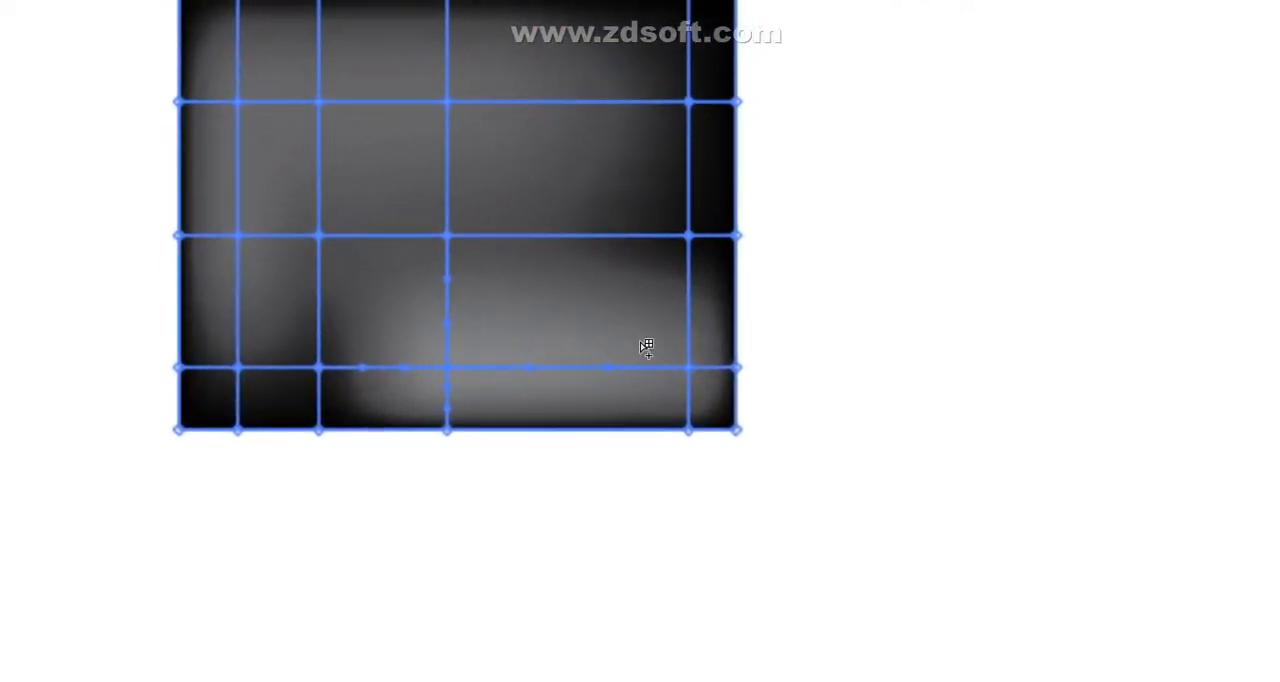
- Clear the black mesh object from the artboard and draw a new rectangle in its place
{"action": "key", "text": "ctrl+z"}
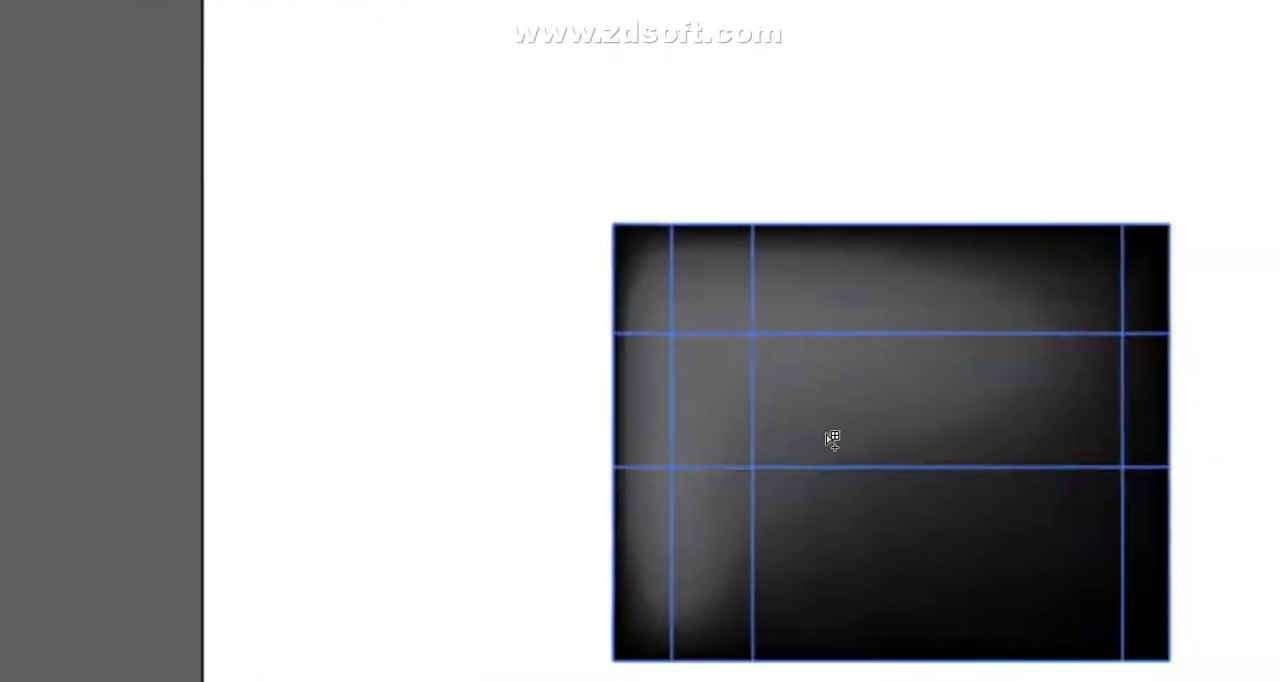
{"action": "key", "text": "Delete"}
{"action": "left_click", "coordinate": [30, 163]}
{"action": "left_click", "coordinate": [22, 347]}
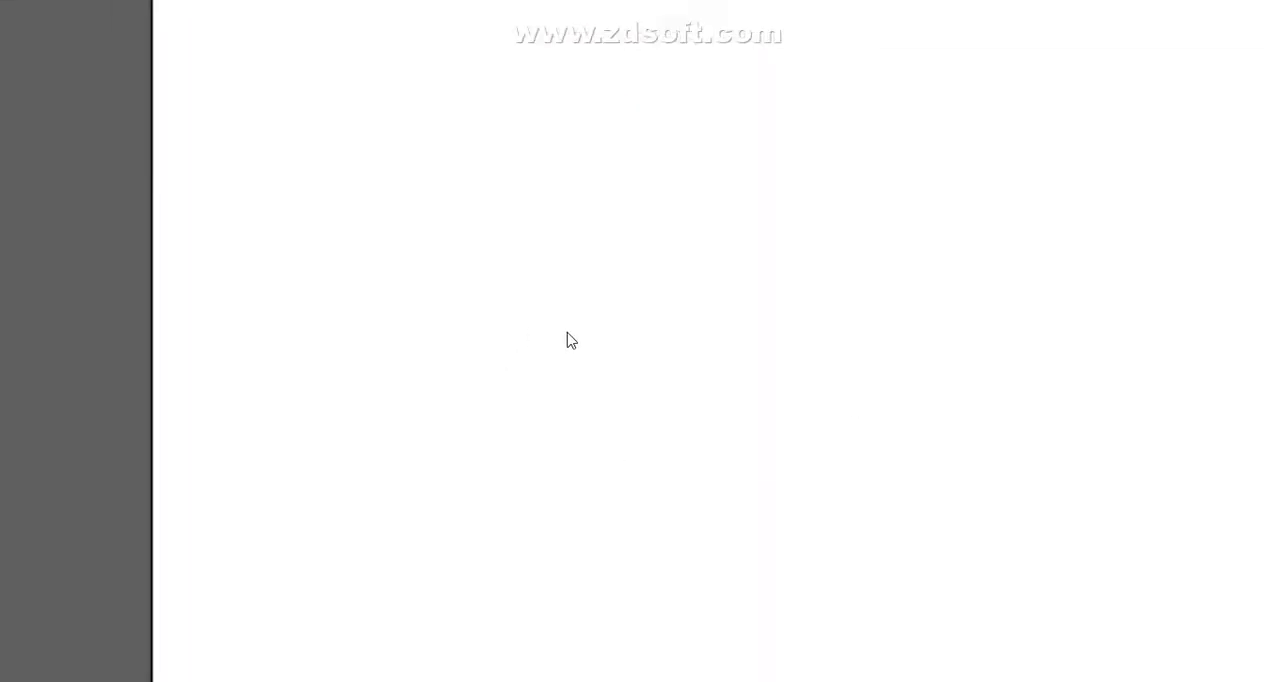
{"action": "mouse_move", "coordinate": [643, 460]}
{"action": "left_mouse_down"}
{"action": "mouse_move", "coordinate": [783, 369]}
{"action": "mouse_move", "coordinate": [674, 374]}
{"action": "mouse_move", "coordinate": [686, 331]}
{"action": "left_mouse_up"}
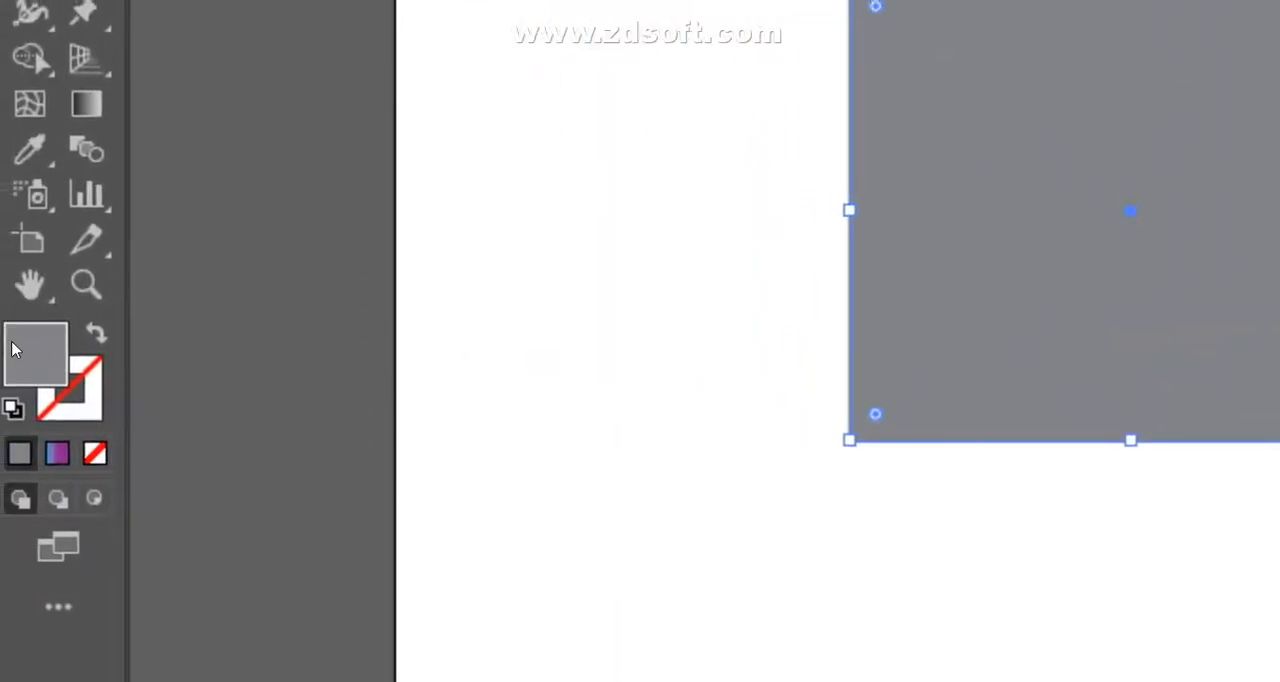
- Try picking another hue and shade for the new rectangle's fill in the Color Picker
{"action": "double_click", "coordinate": [13, 348]}
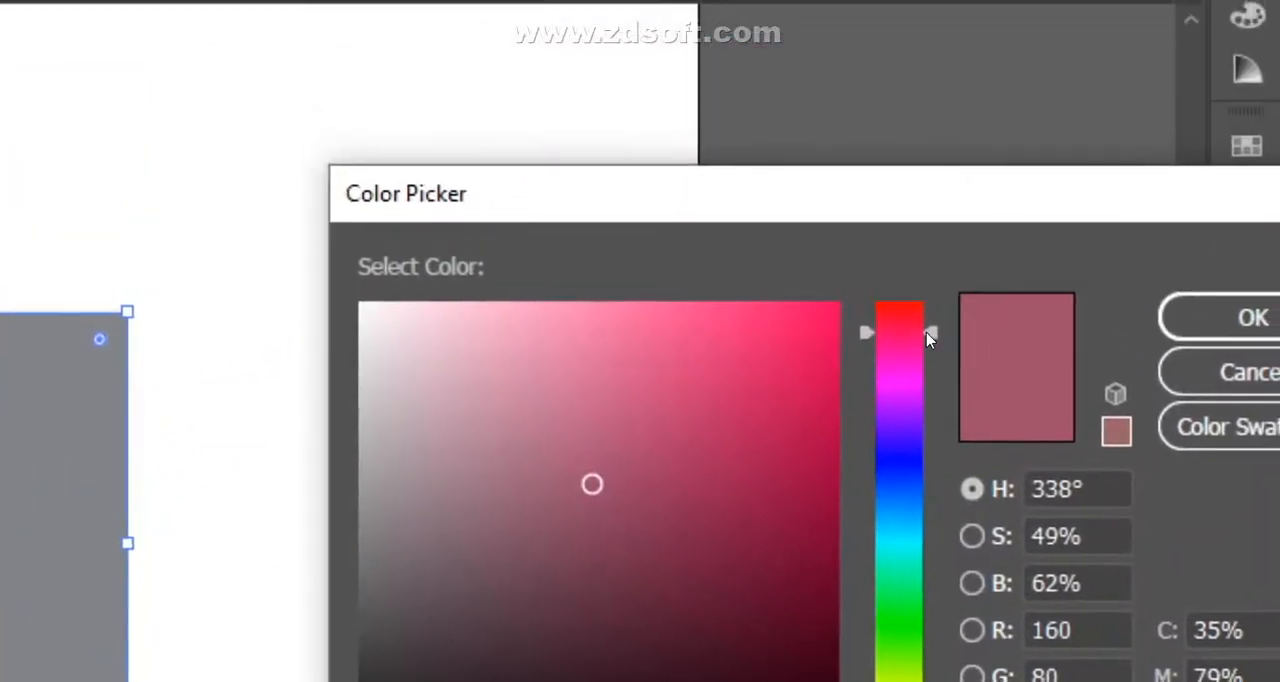
{"action": "left_click", "coordinate": [926, 370]}
{"action": "left_click_drag", "start_coordinate": [935, 402], "coordinate": [929, 501]}
{"action": "left_click", "coordinate": [694, 256]}
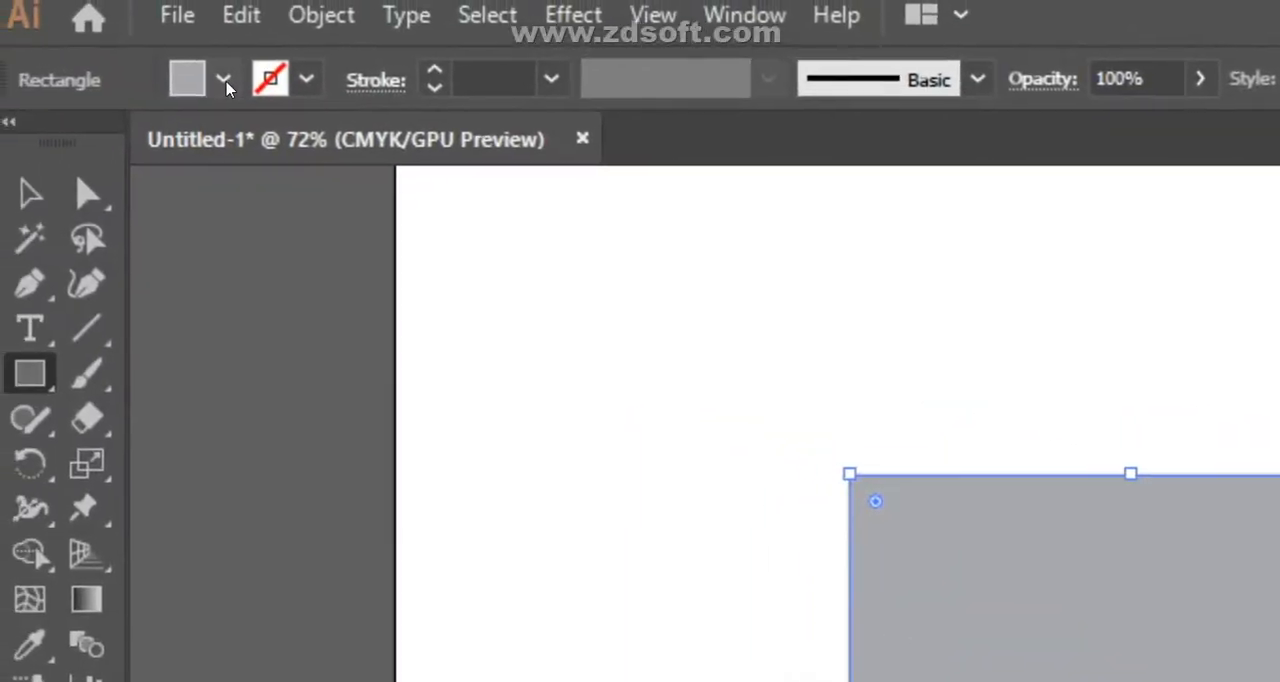
- Fill the rectangle with the yellow-green swatch and activate the Mesh tool
{"action": "left_click", "coordinate": [224, 82]}
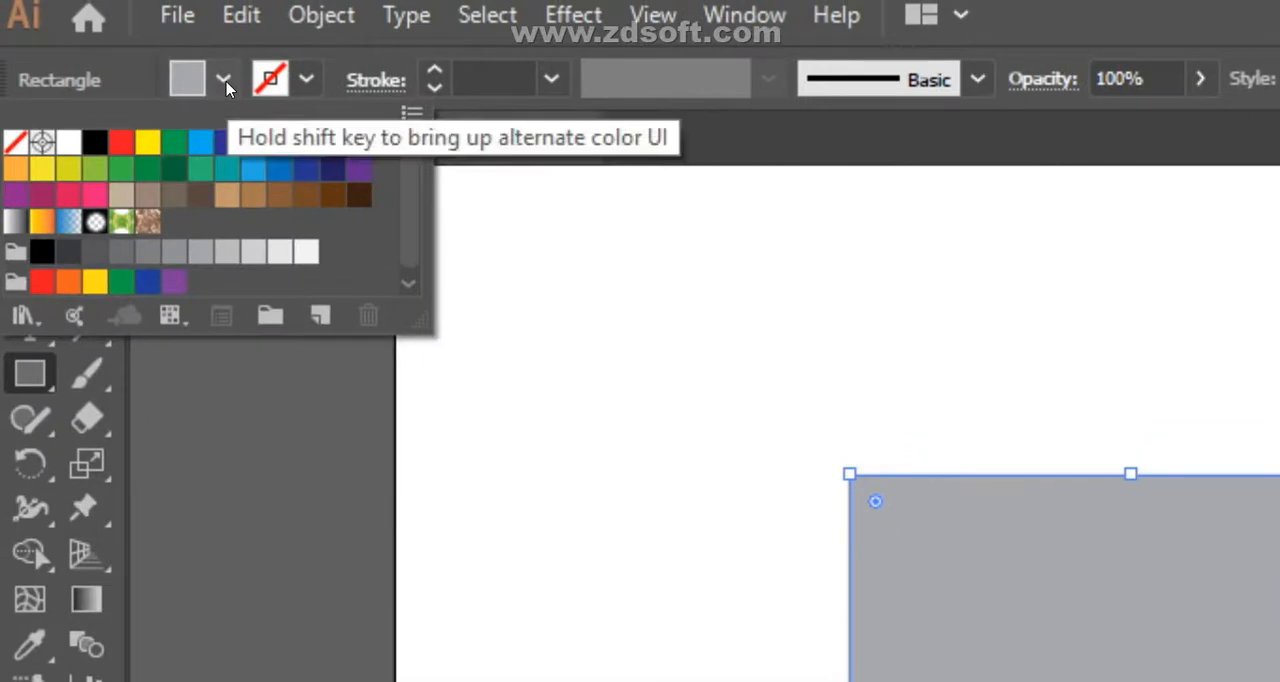
{"action": "left_click", "coordinate": [68, 181]}
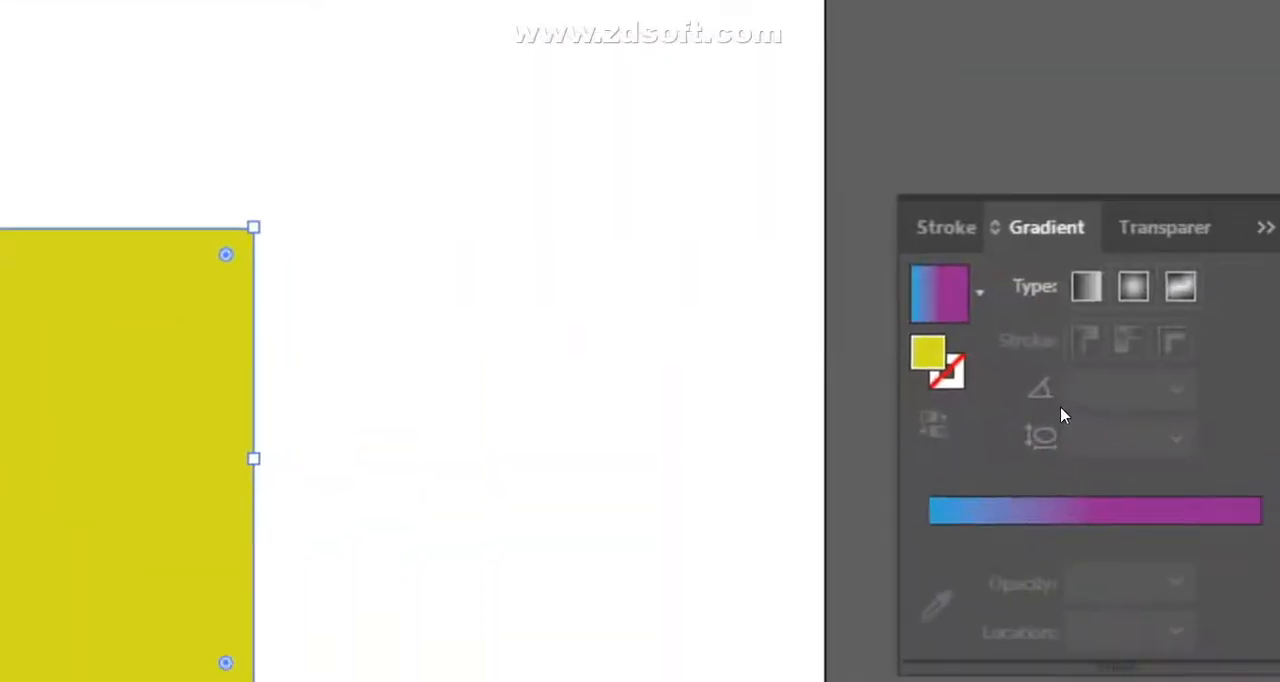
{"action": "left_click", "coordinate": [1136, 341]}
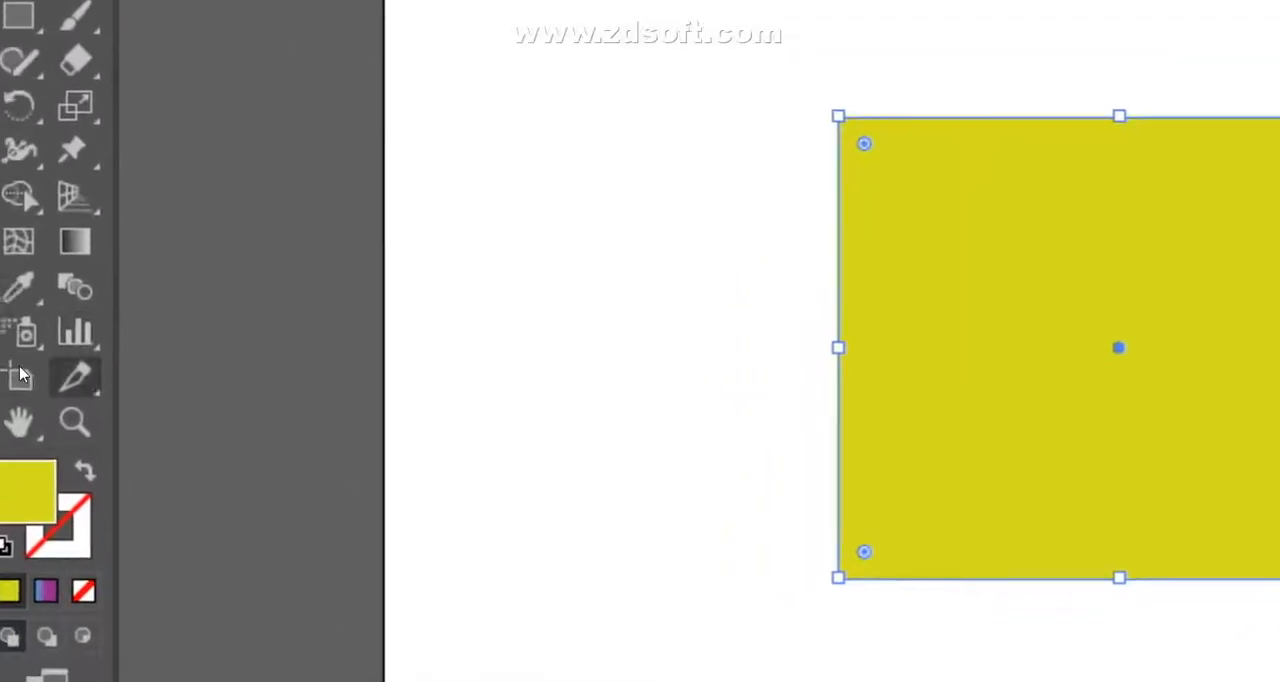
{"action": "left_click", "coordinate": [21, 340]}
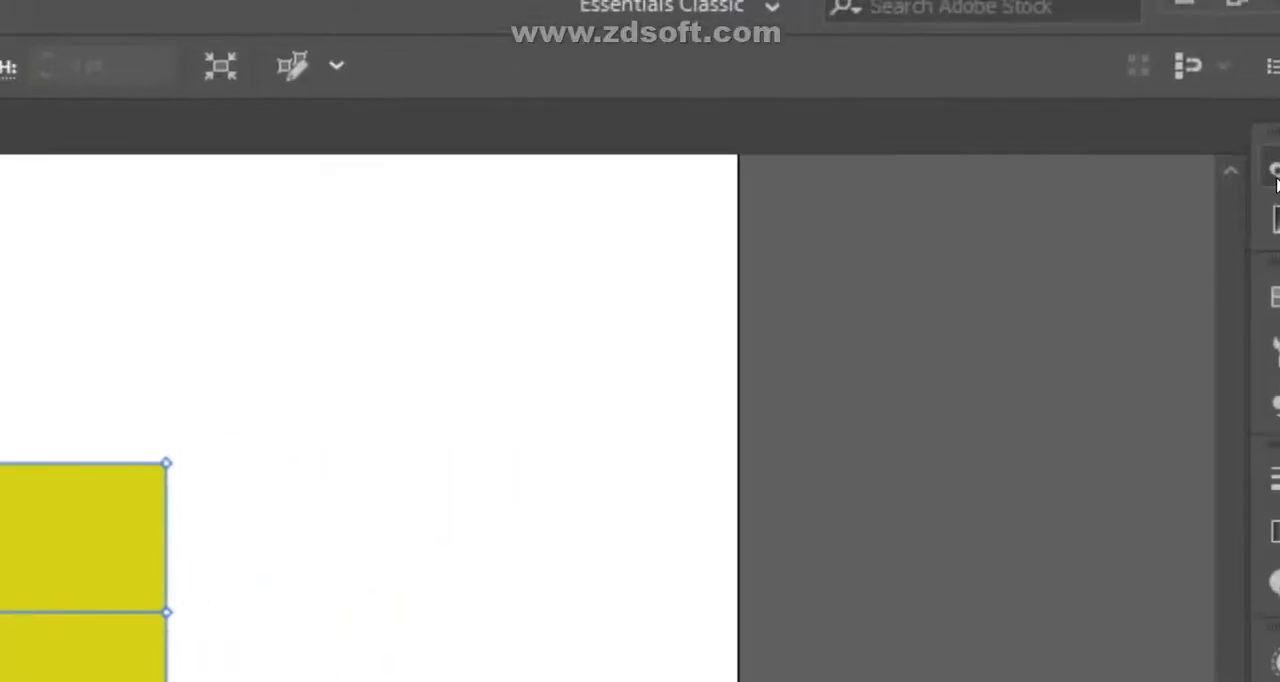
- Color the upper-left mesh point light blue, the lower-middle mesh point bright orange and the point directly above it brown
{"action": "left_click", "coordinate": [1240, 189]}
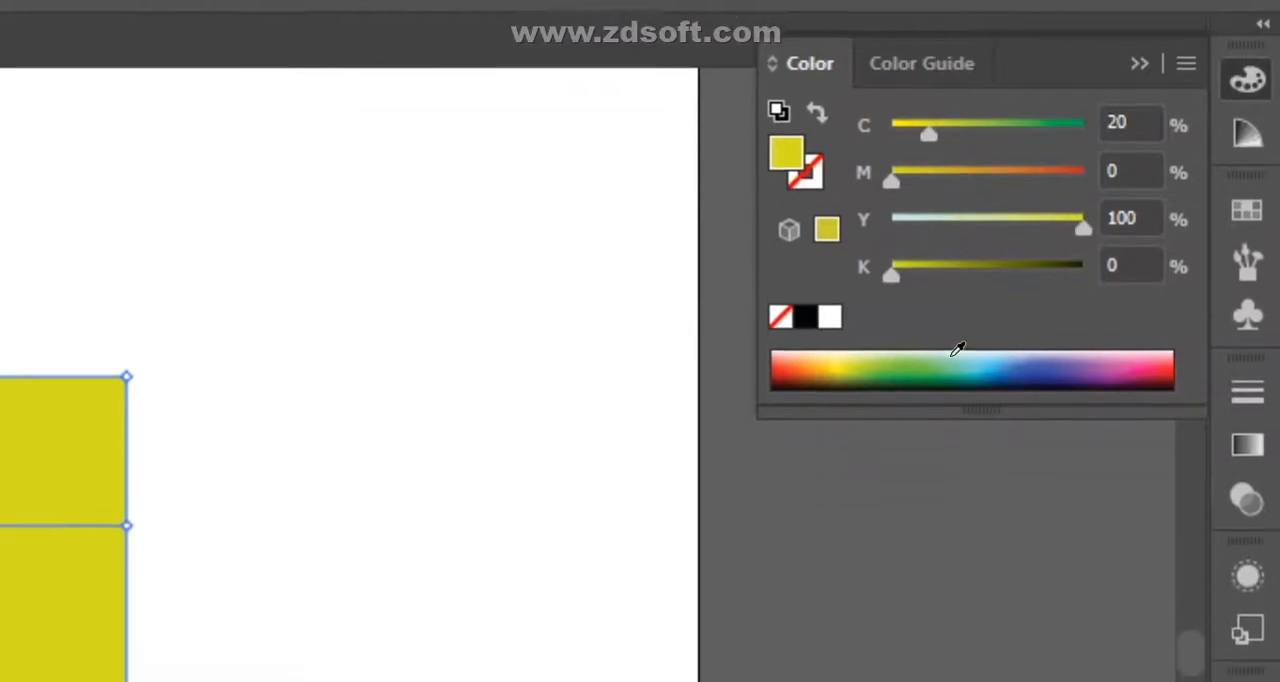
{"action": "left_click", "coordinate": [956, 454]}
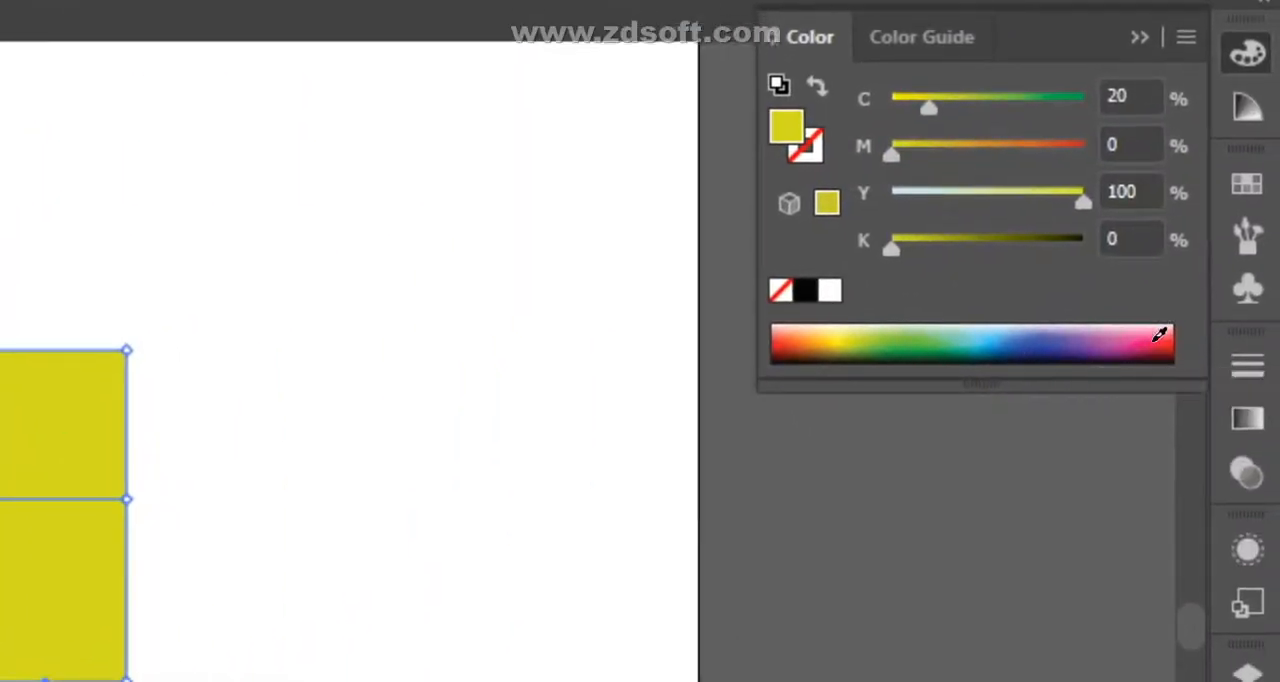
{"action": "left_click", "coordinate": [1158, 336]}
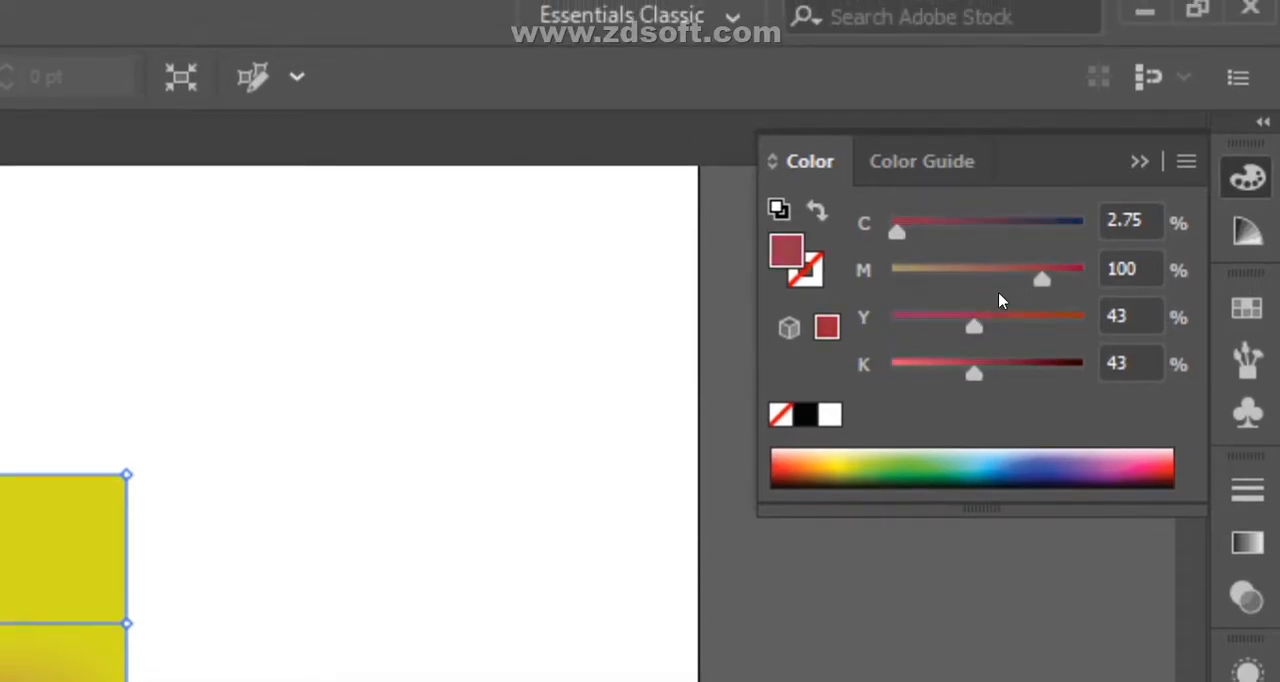
{"action": "double_click", "coordinate": [787, 252]}
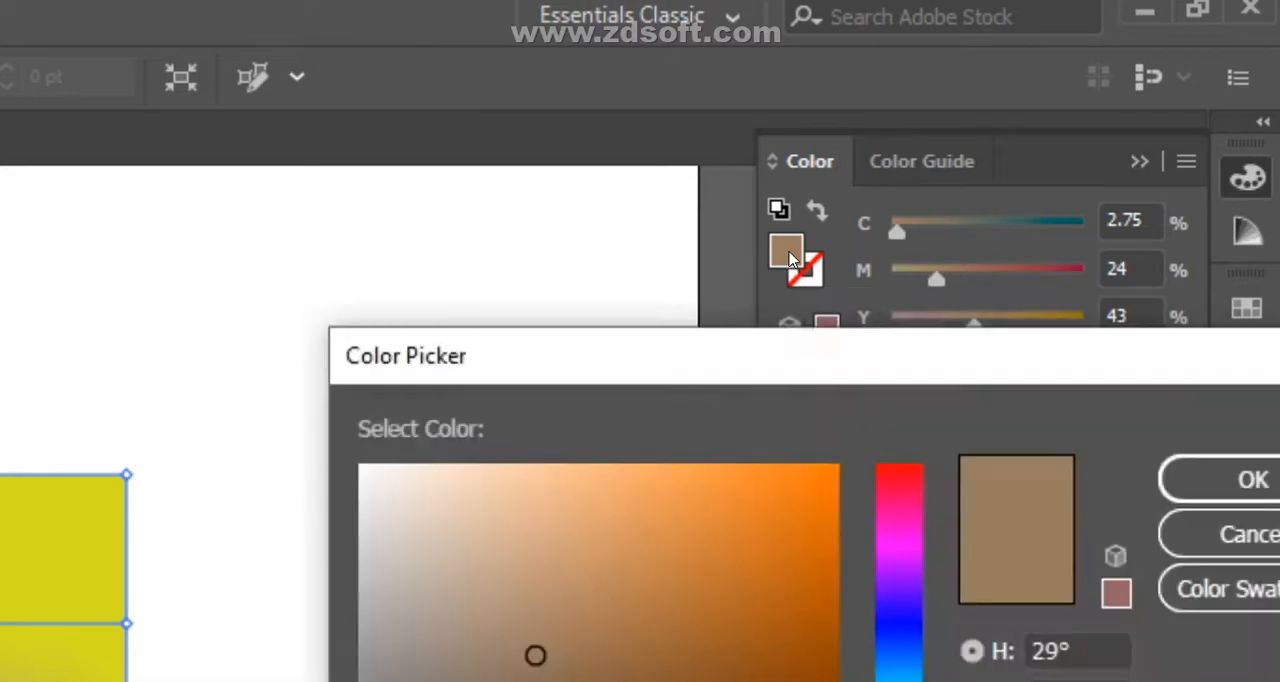
{"action": "left_click", "coordinate": [814, 496]}
{"action": "left_click", "coordinate": [1190, 392]}
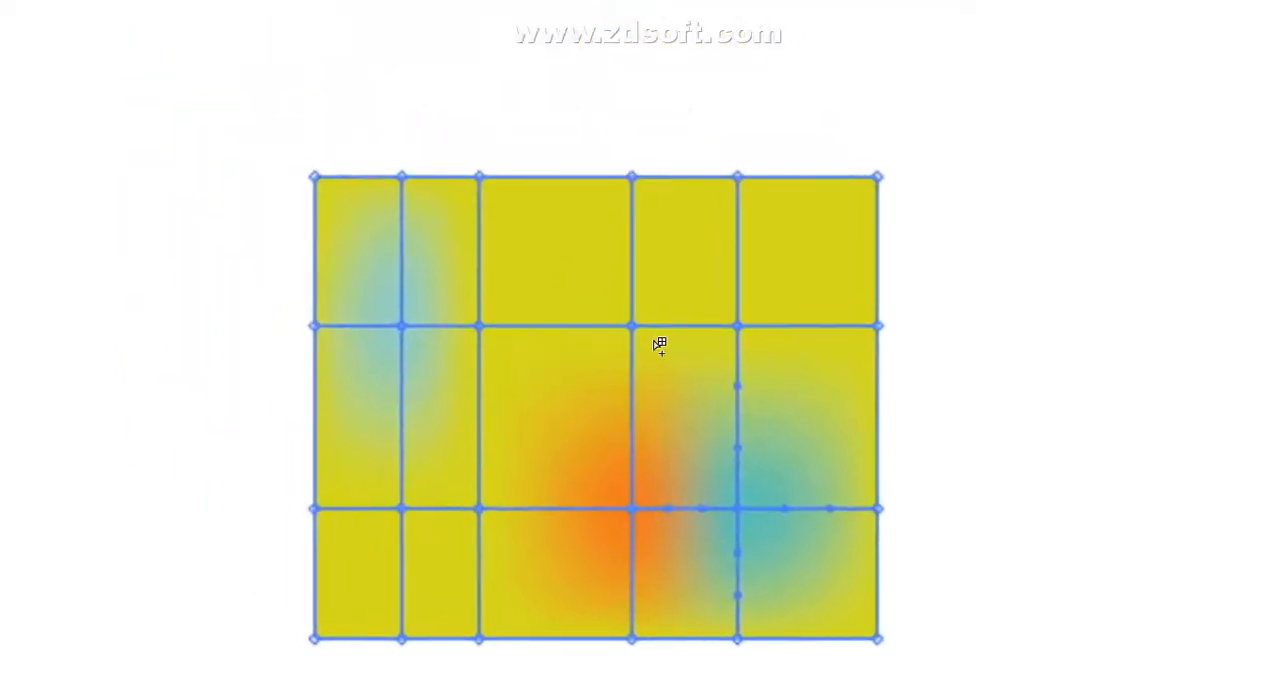
{"action": "left_click", "coordinate": [633, 326]}
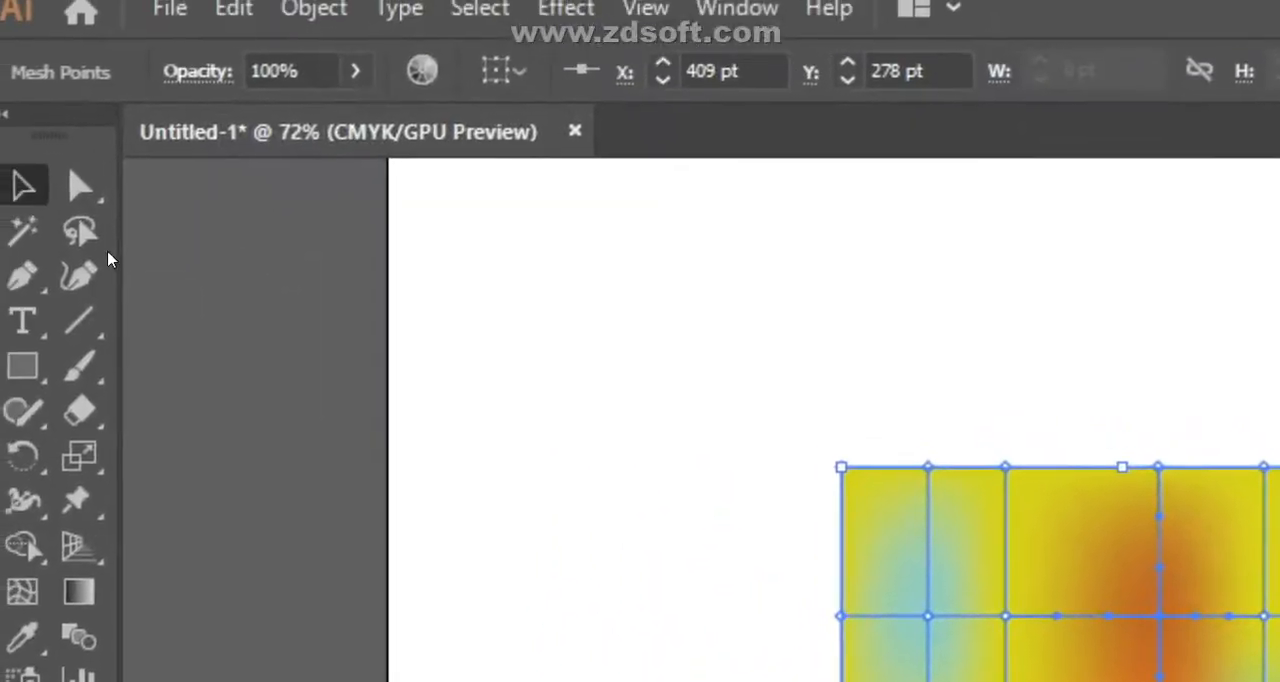
- Try moving the mesh object down the artboard and back up
{"action": "left_click", "coordinate": [16, 178]}
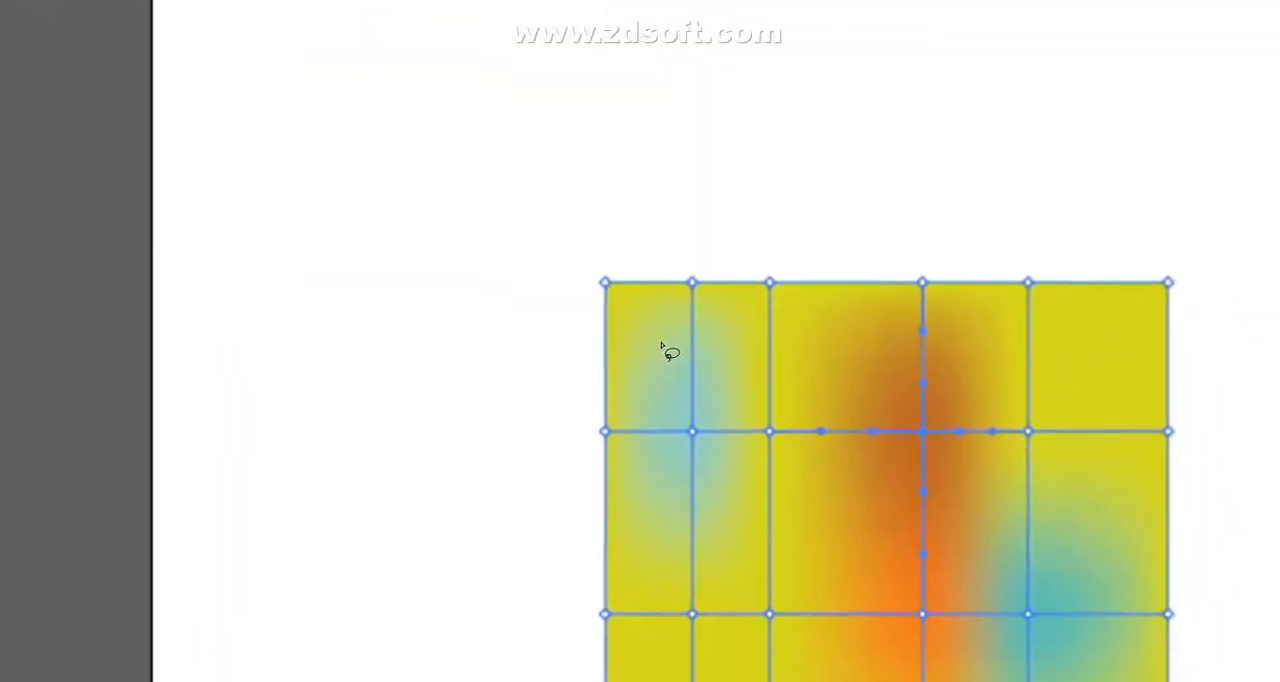
{"action": "mouse_move", "coordinate": [661, 344]}
{"action": "left_mouse_down"}
{"action": "mouse_move", "coordinate": [781, 389]}
{"action": "mouse_move", "coordinate": [763, 510]}
{"action": "mouse_move", "coordinate": [664, 463]}
{"action": "left_mouse_up"}
{"action": "left_click_drag", "start_coordinate": [610, 322], "coordinate": [606, 210]}
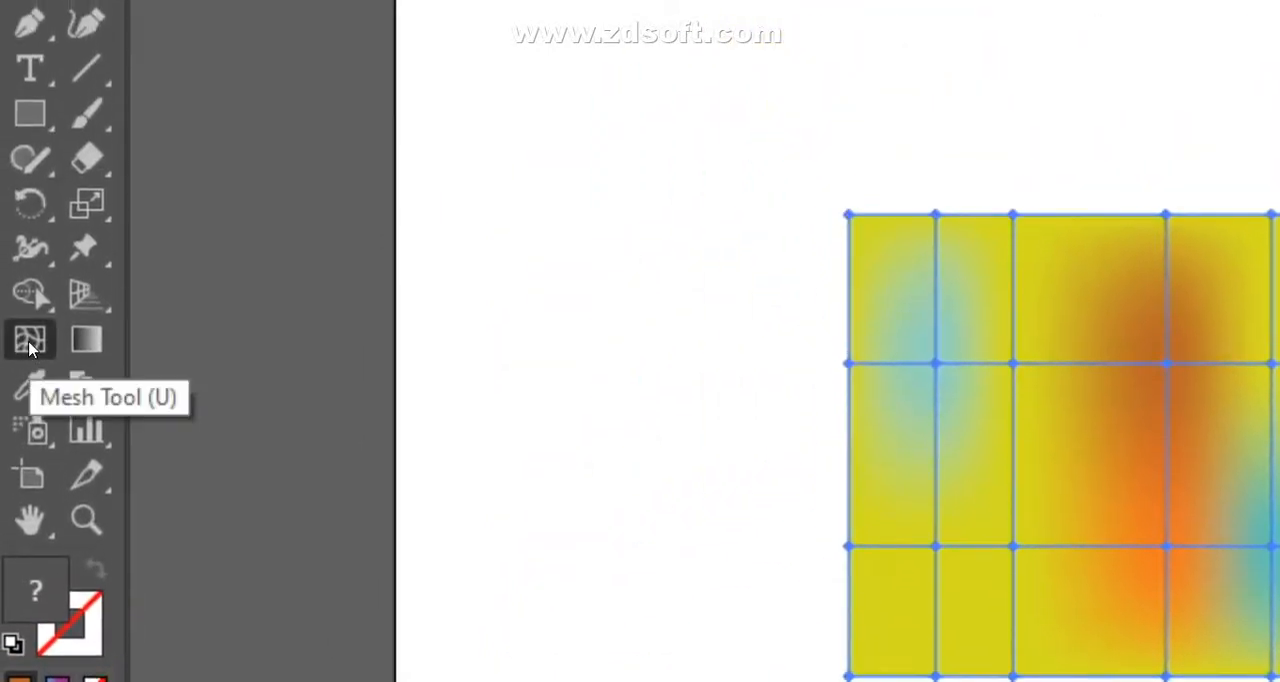
- Remove mesh points and their lines from the object with the Mesh tool, and undo the last removal
{"action": "left_click", "coordinate": [28, 263]}
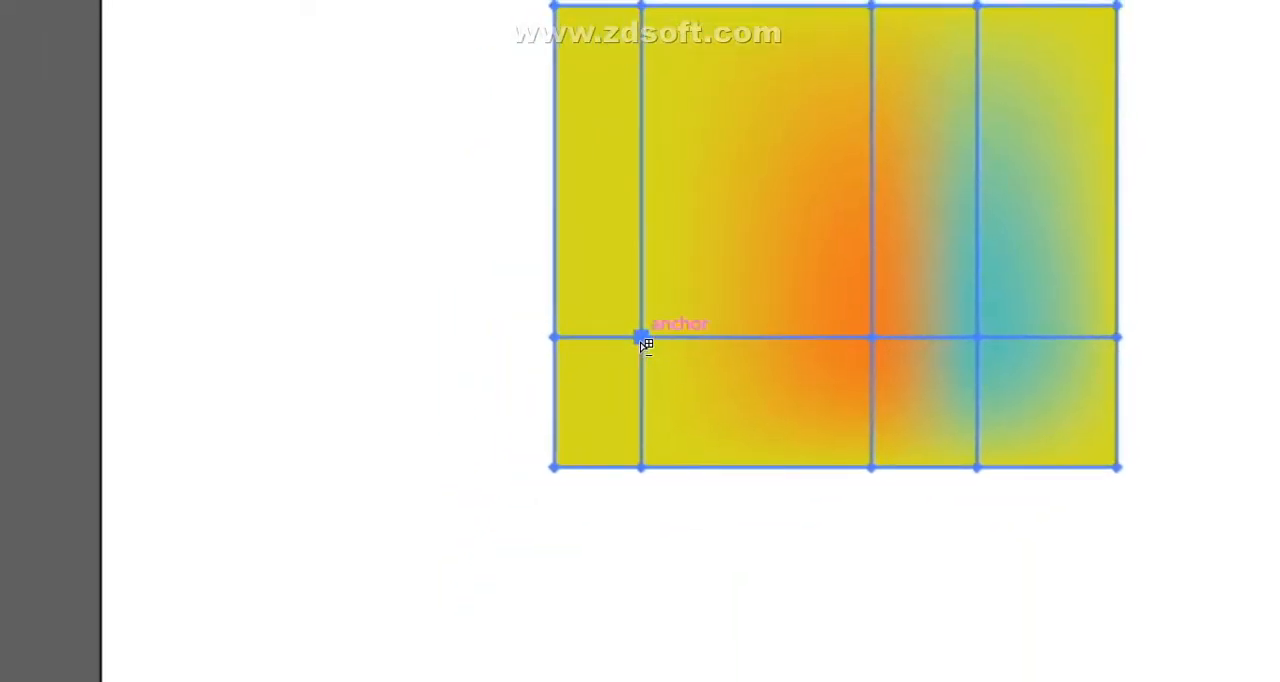
{"action": "left_click", "coordinate": [641, 338], "text": "alt"}
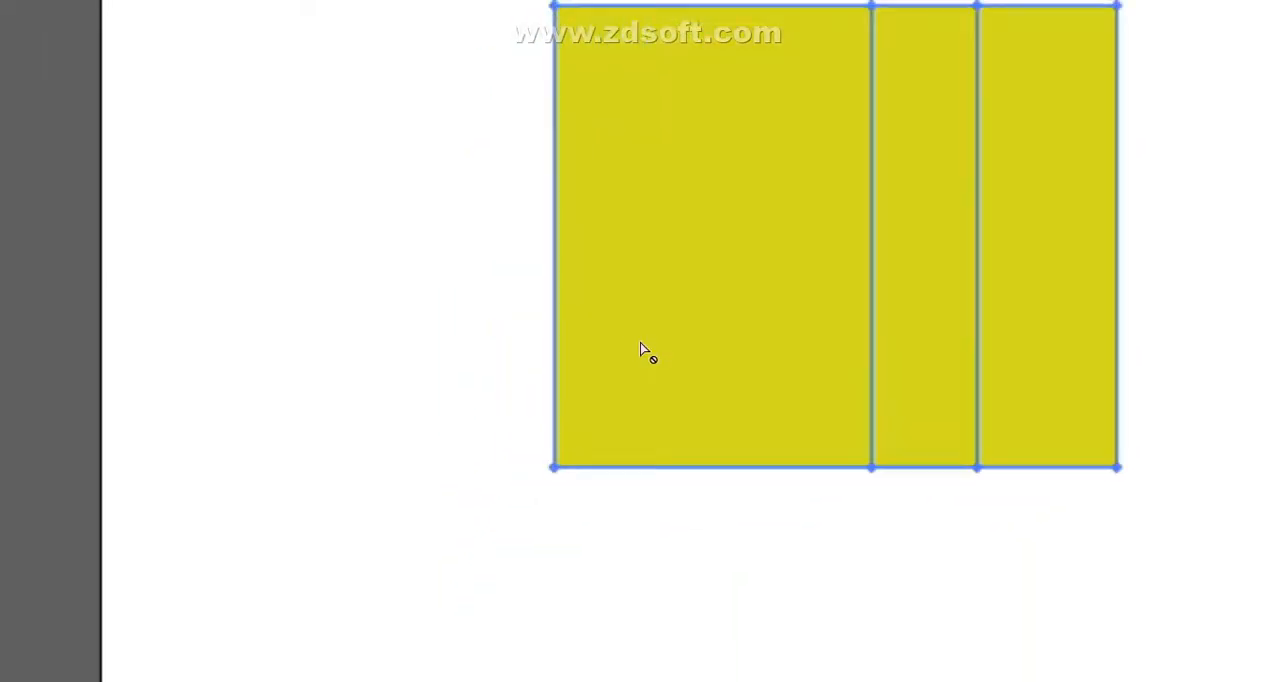
{"action": "key", "text": "v"}
{"action": "key", "text": "ctrl+z"}
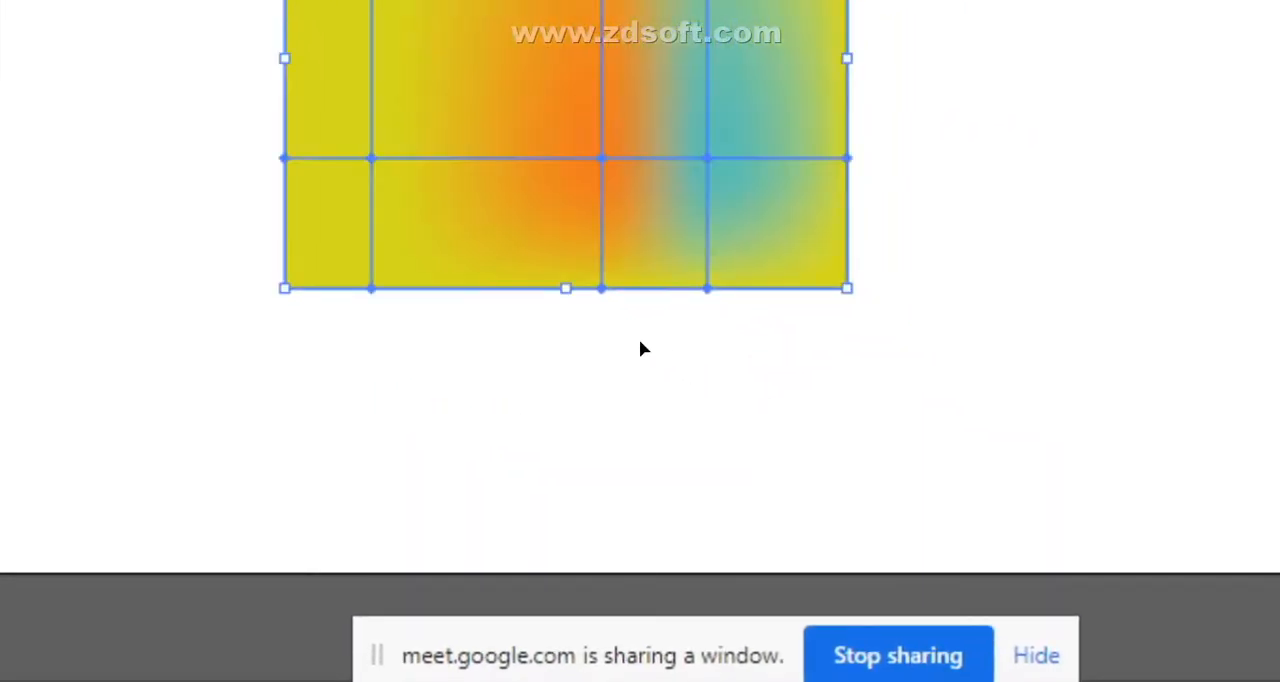
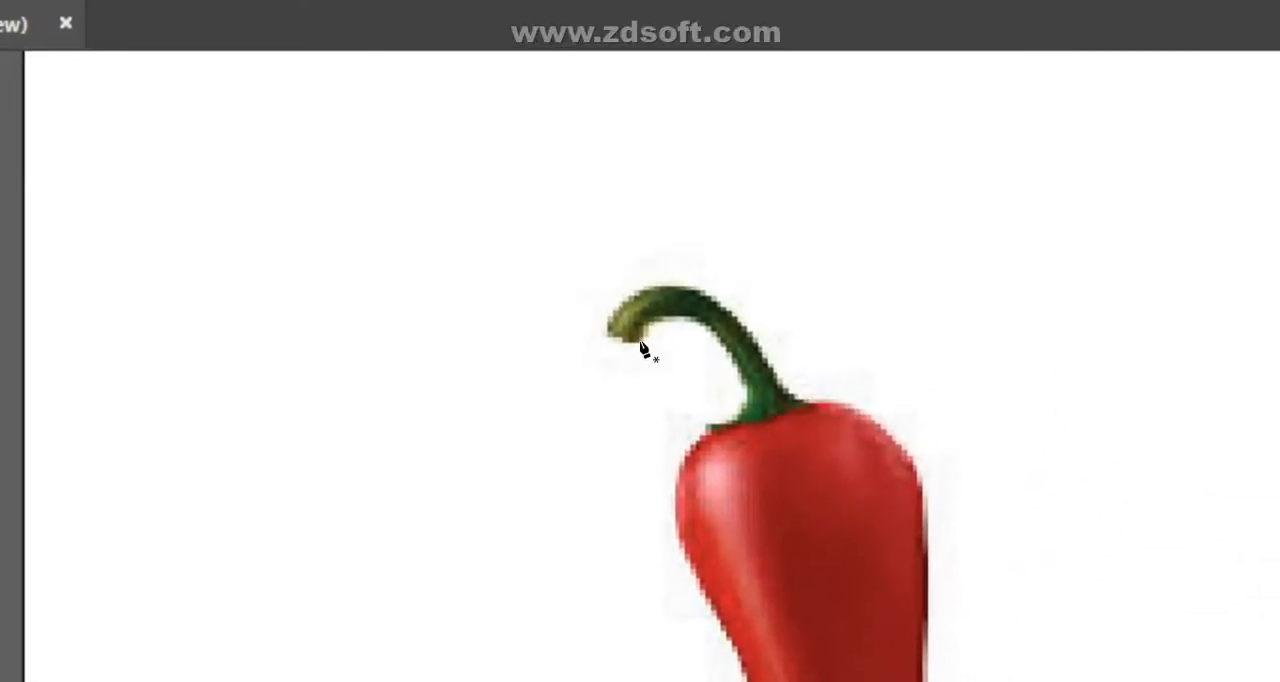
- Trace the pepper stem's cut end and outer edge with the Pen tool, from the tip down to its base
{"action": "left_click_drag", "start_coordinate": [640, 343], "coordinate": [619, 341]}
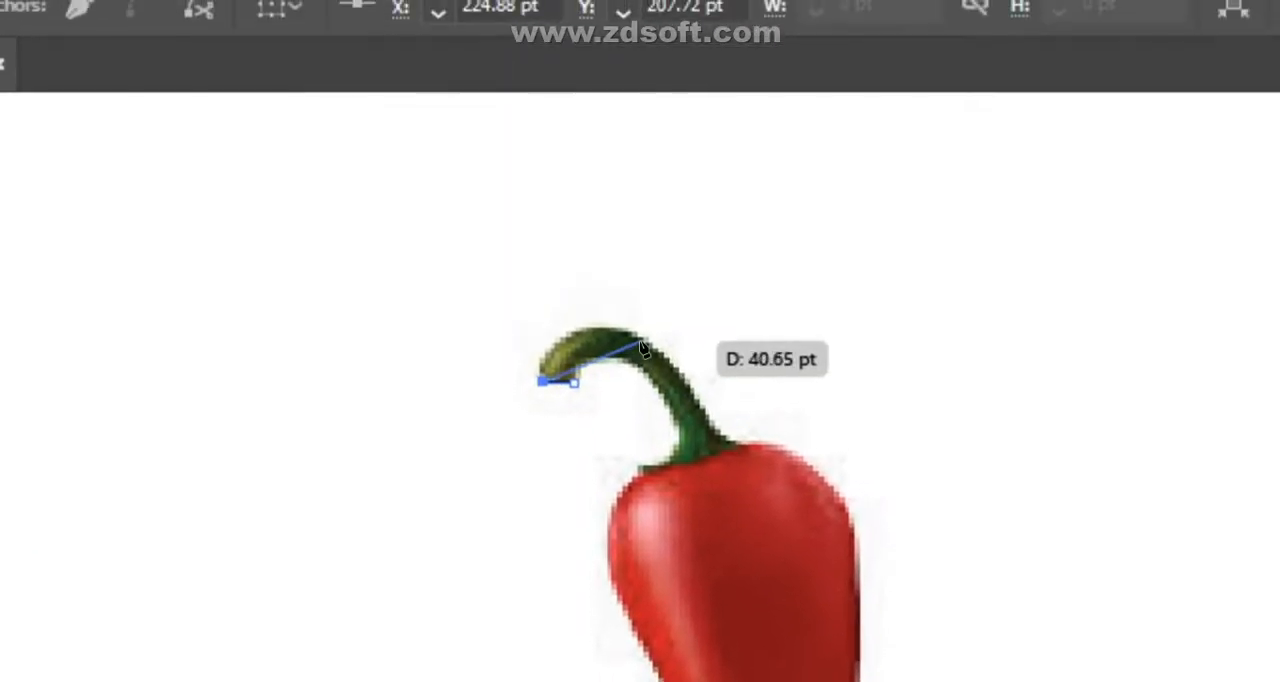
{"action": "mouse_move", "coordinate": [641, 345]}
{"action": "left_mouse_down"}
{"action": "mouse_move", "coordinate": [663, 351]}
{"action": "mouse_move", "coordinate": [643, 347]}
{"action": "left_mouse_up"}
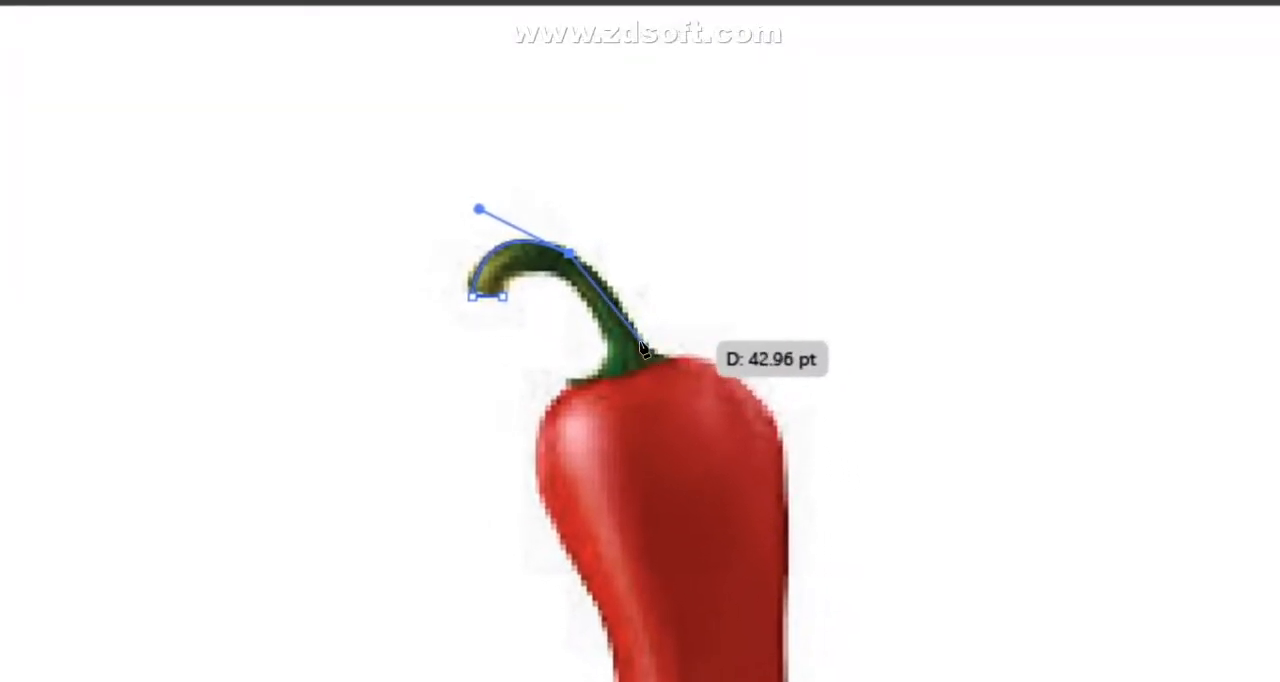
{"action": "left_click_drag", "start_coordinate": [641, 345], "coordinate": [657, 386]}
{"action": "left_click", "coordinate": [636, 344]}
{"action": "left_click", "coordinate": [686, 360]}
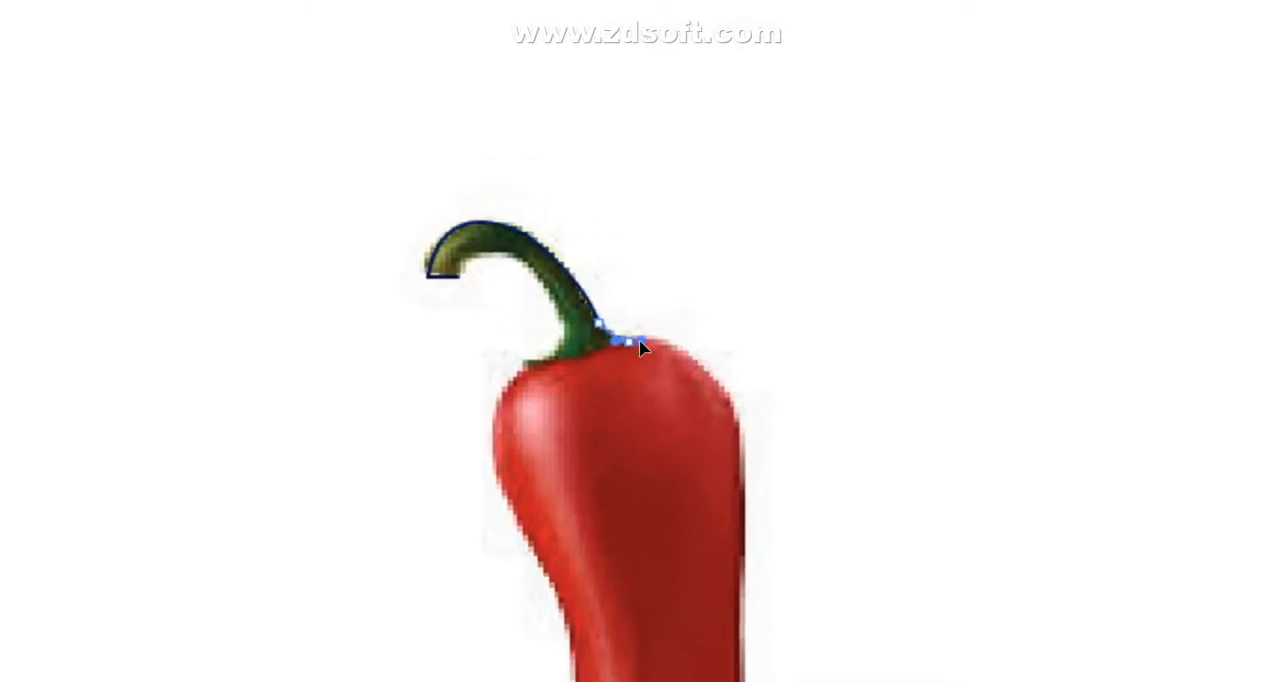
{"action": "left_click_drag", "start_coordinate": [639, 341], "coordinate": [638, 341]}
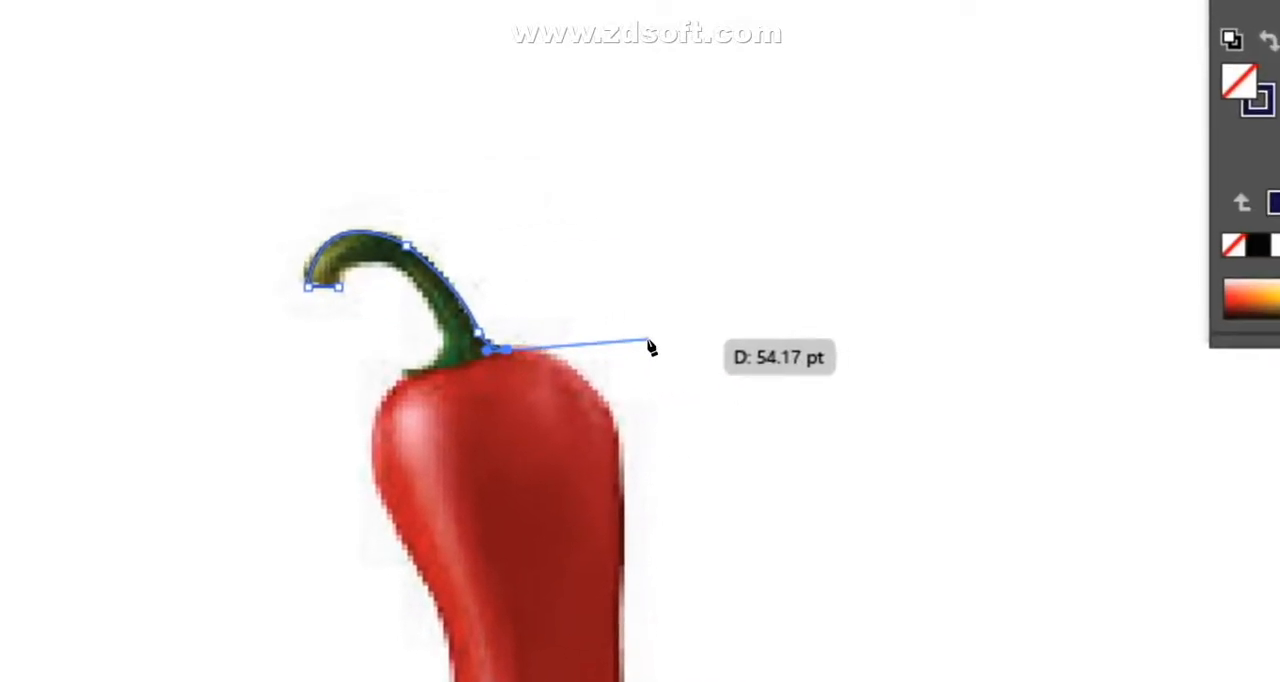
{"action": "key", "text": "ctrl+plus"}
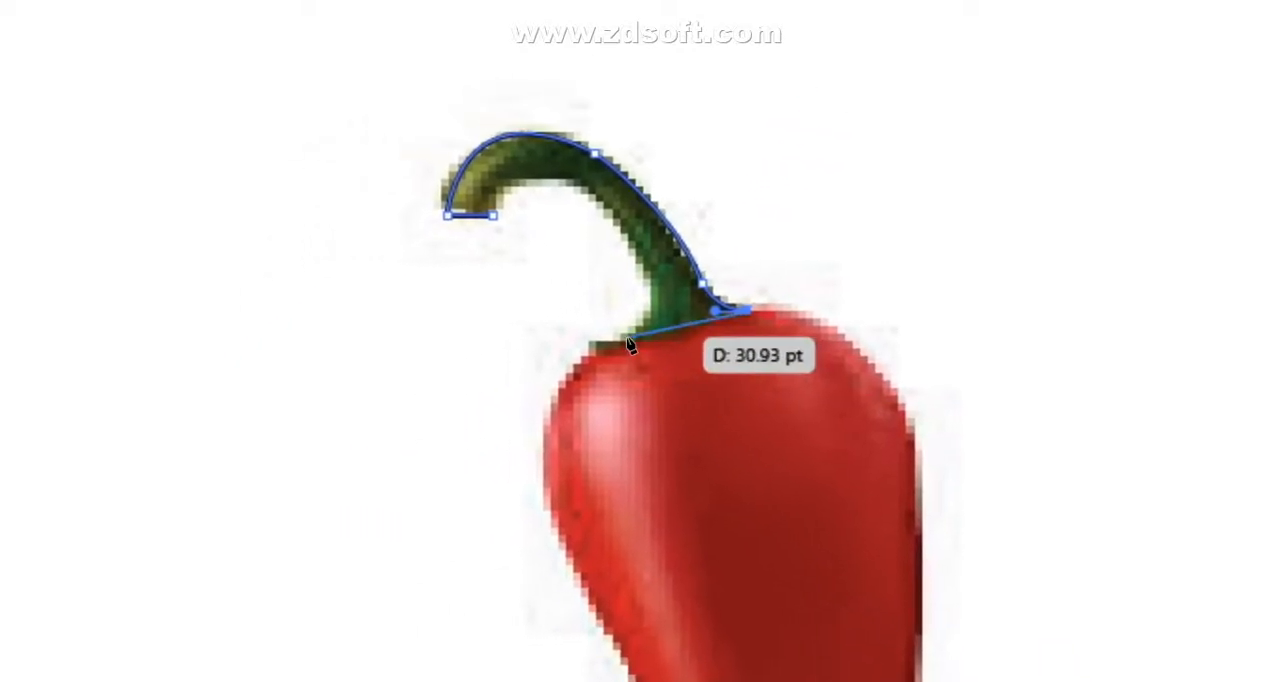
- Trace the base and inner curve of the stem back to the tip and close the stem outline
{"action": "left_click", "coordinate": [335, 609]}
{"action": "left_click_drag", "start_coordinate": [650, 258], "coordinate": [621, 229]}
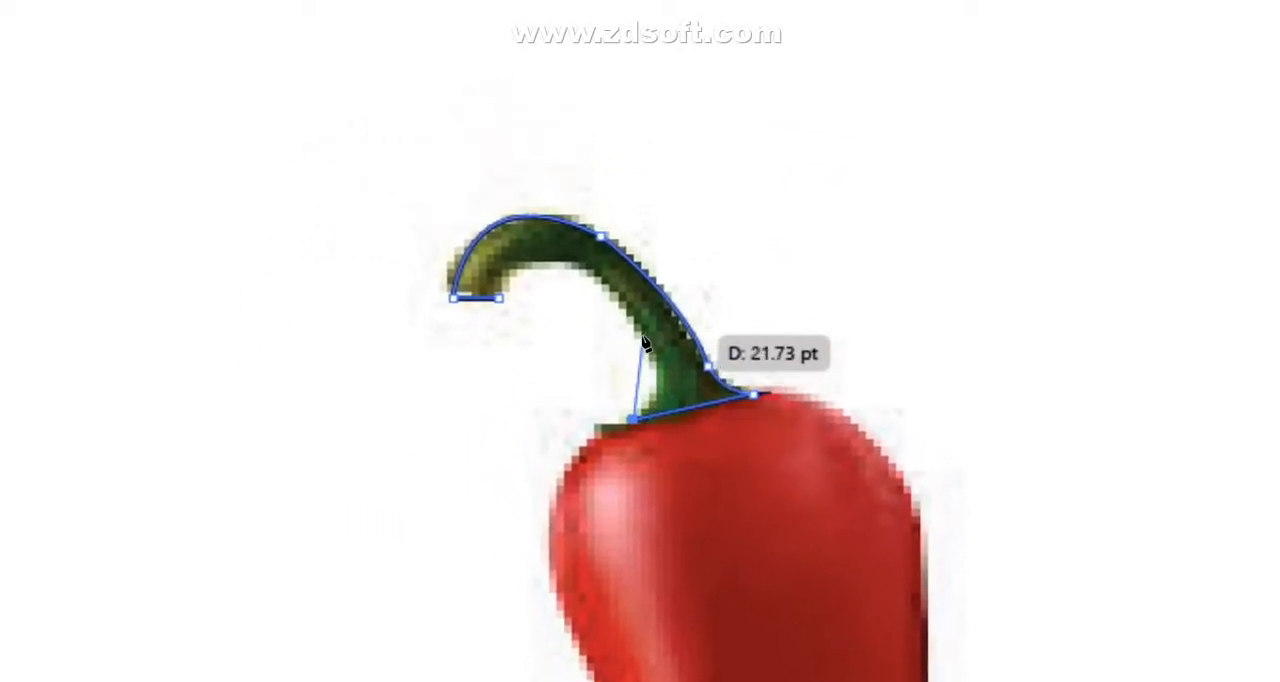
{"action": "left_click_drag", "start_coordinate": [634, 340], "coordinate": [641, 346]}
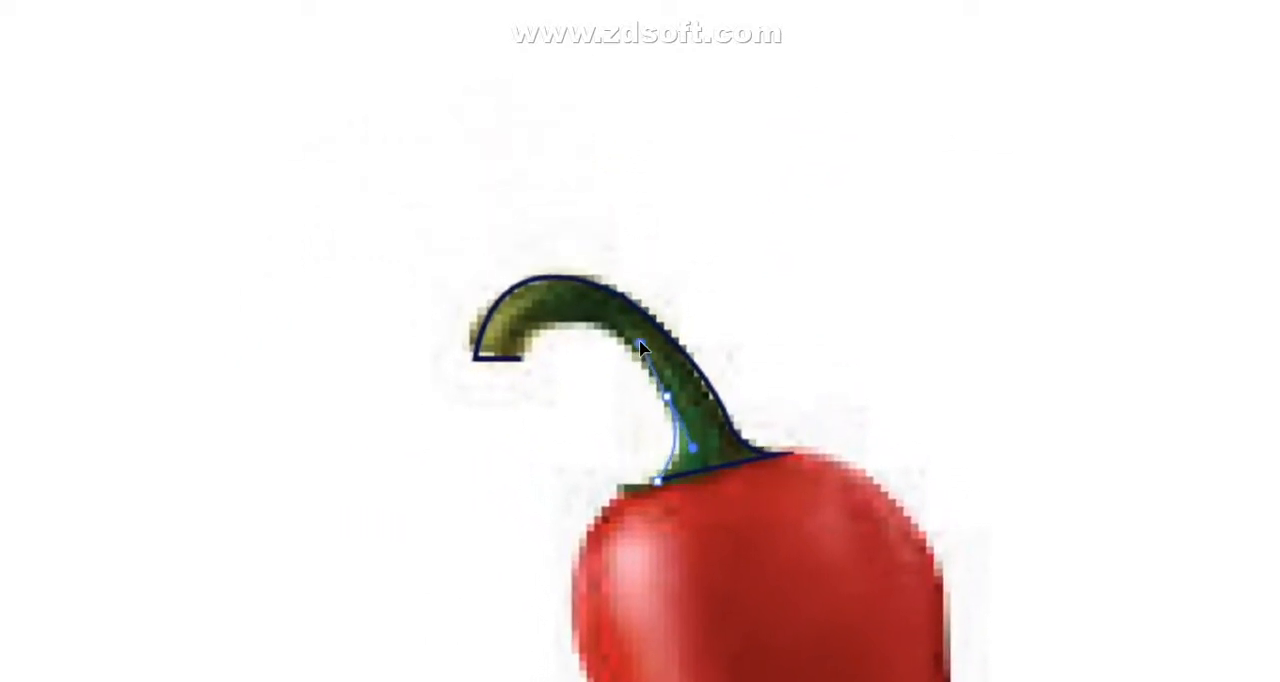
{"action": "left_click", "coordinate": [667, 397]}
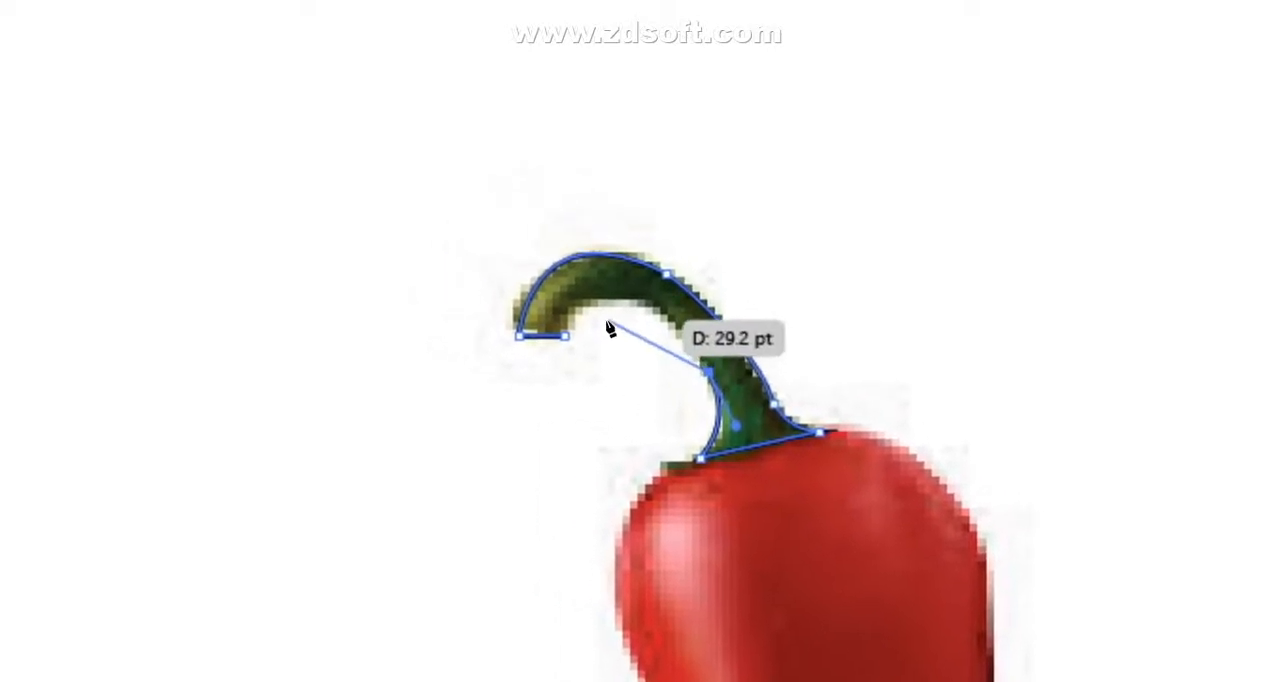
{"action": "mouse_move", "coordinate": [645, 338]}
{"action": "left_mouse_down"}
{"action": "mouse_move", "coordinate": [588, 339]}
{"action": "mouse_move", "coordinate": [642, 342]}
{"action": "left_mouse_up"}
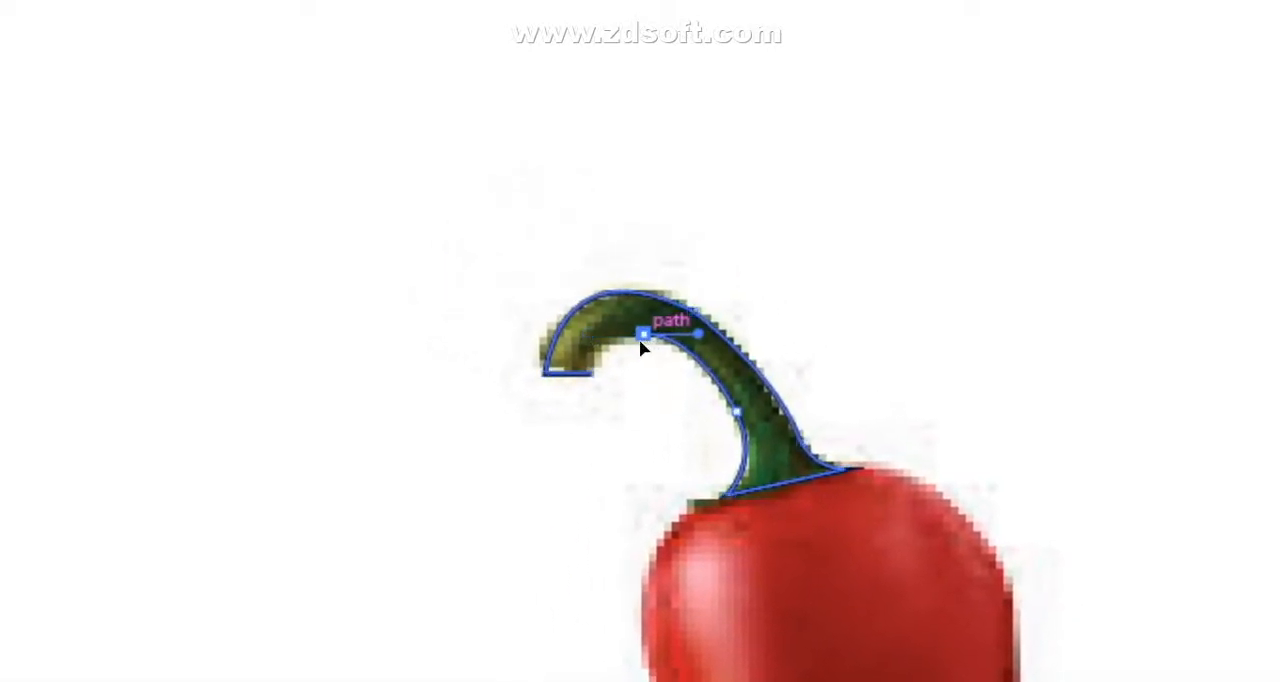
{"action": "left_click", "coordinate": [642, 337]}
{"action": "left_click_drag", "start_coordinate": [591, 374], "coordinate": [605, 384]}
{"action": "mouse_move", "coordinate": [640, 344]}
{"action": "left_mouse_down"}
{"action": "mouse_move", "coordinate": [632, 365]}
{"action": "mouse_move", "coordinate": [642, 339]}
{"action": "left_mouse_up"}
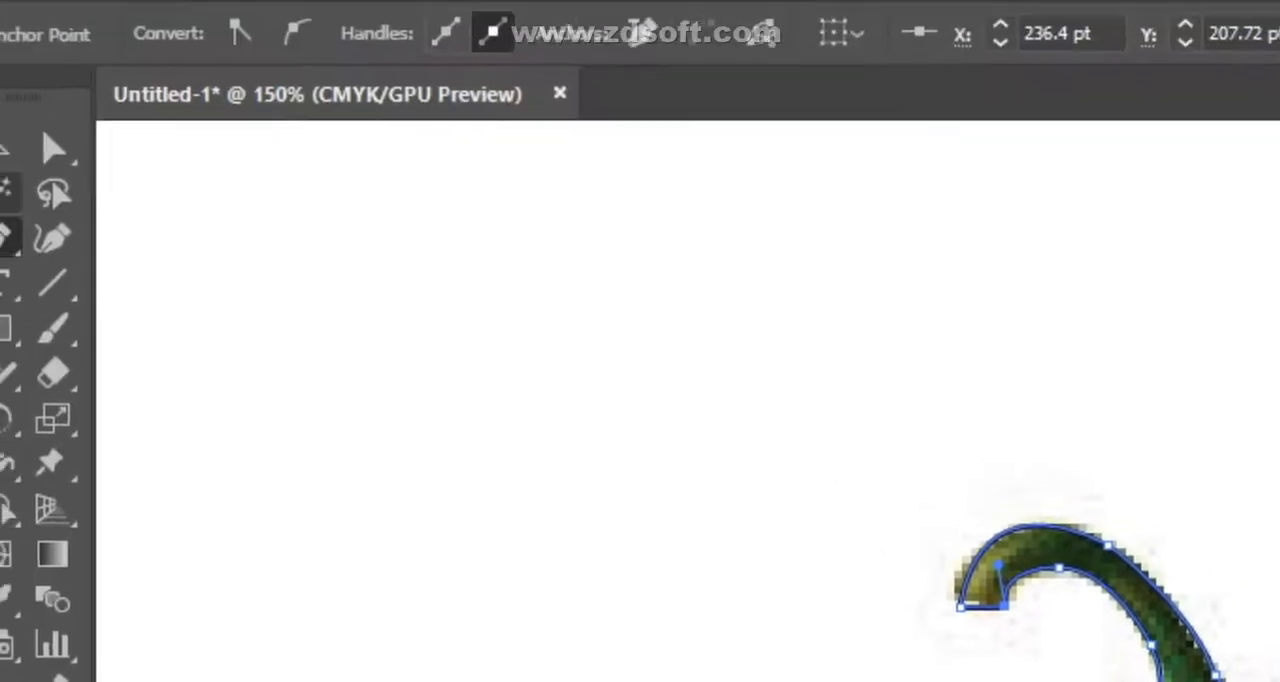
- Keep the pepper photo on locked Layer 1, add Layer 2 above it and activate the Pen tool
{"action": "scroll", "coordinate": [555, 655], "scroll_direction": "down", "scroll_amount": 5}
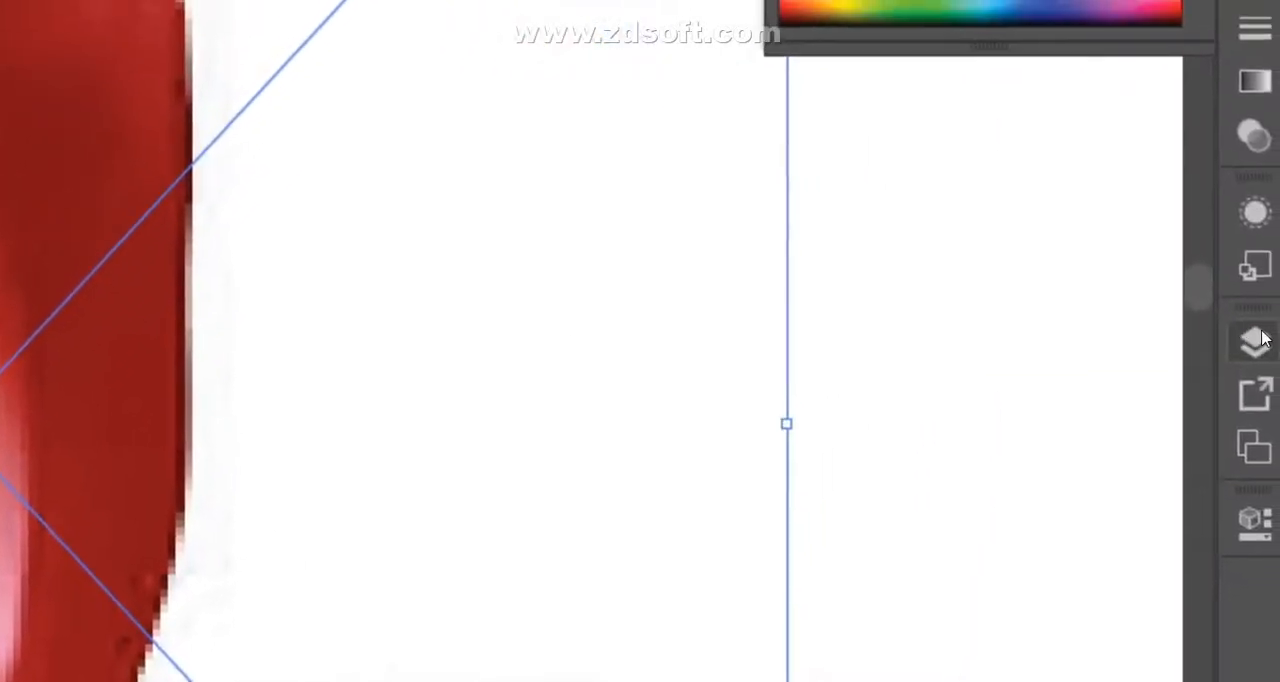
{"action": "left_click", "coordinate": [1256, 340]}
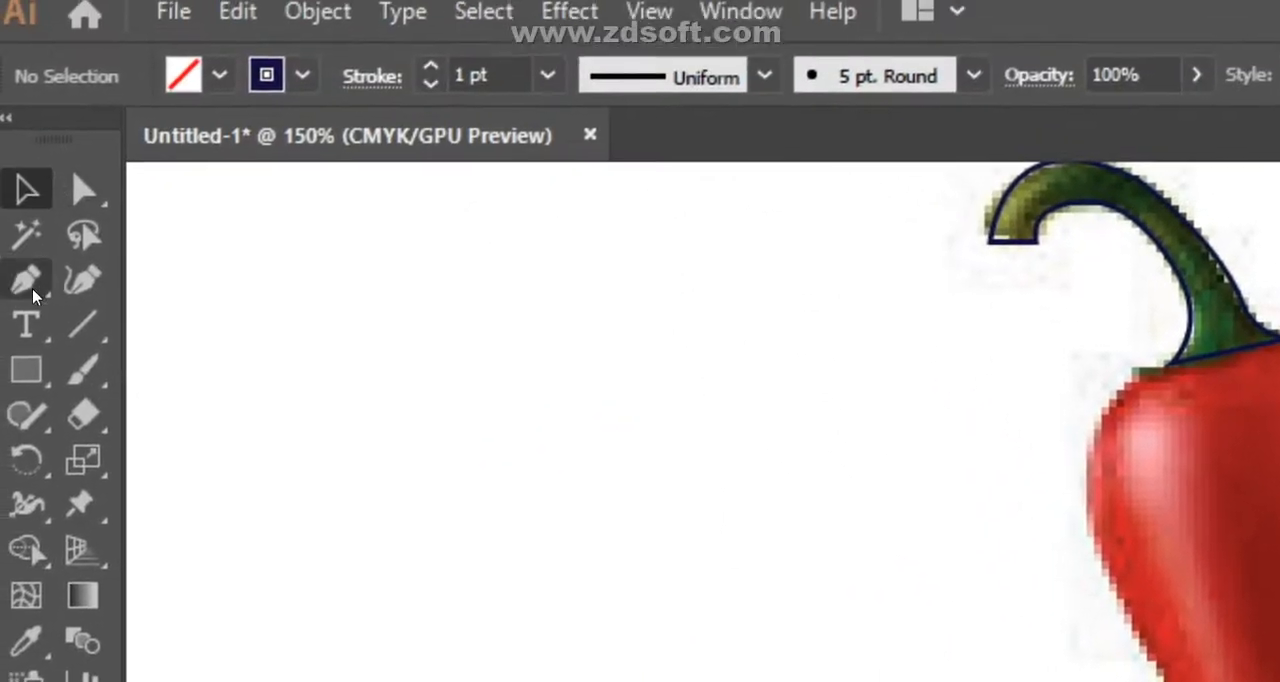
{"action": "left_click", "coordinate": [33, 290]}
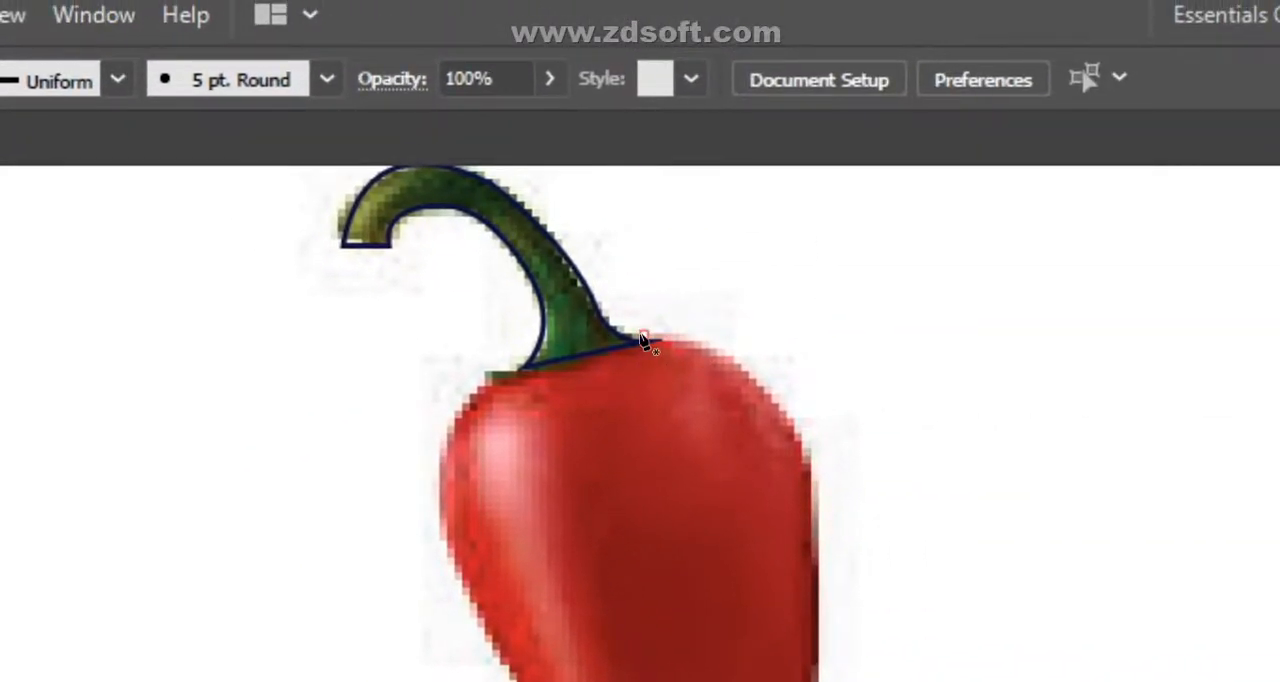
- Trace the right side of the red pepper body from the stem base down to the lower tip
{"action": "left_click", "coordinate": [641, 337]}
{"action": "left_click_drag", "start_coordinate": [811, 629], "coordinate": [804, 681]}
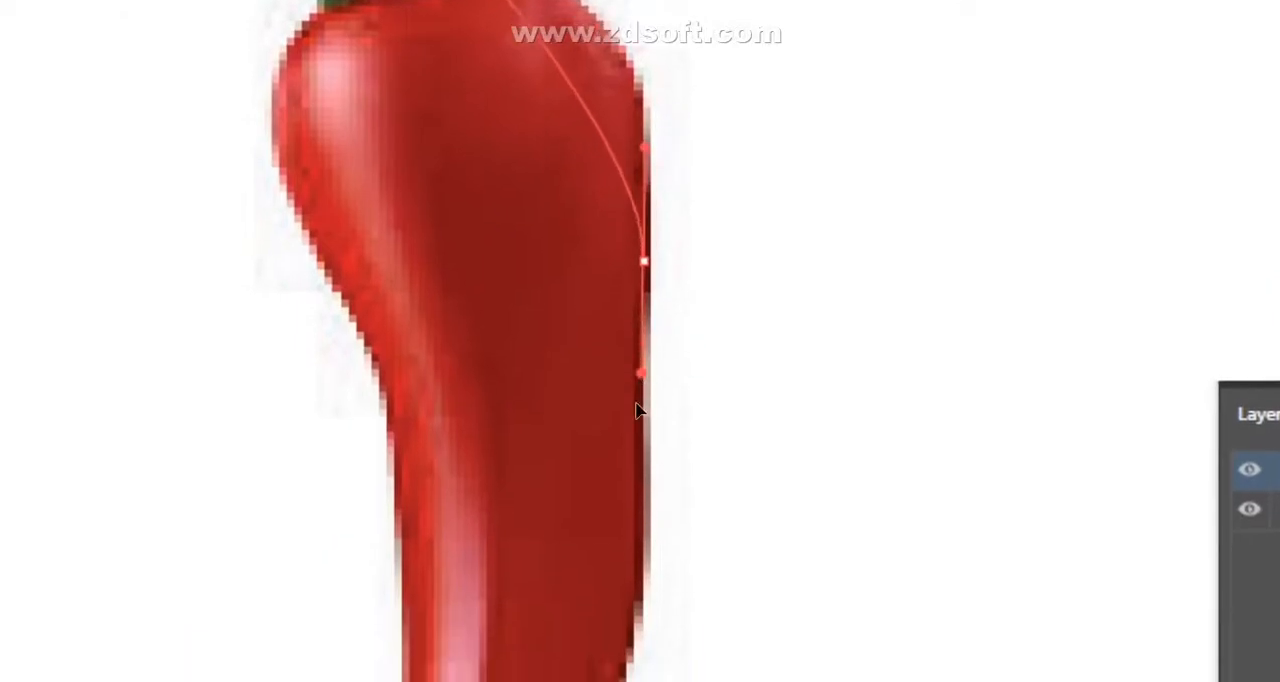
{"action": "left_click", "coordinate": [645, 345]}
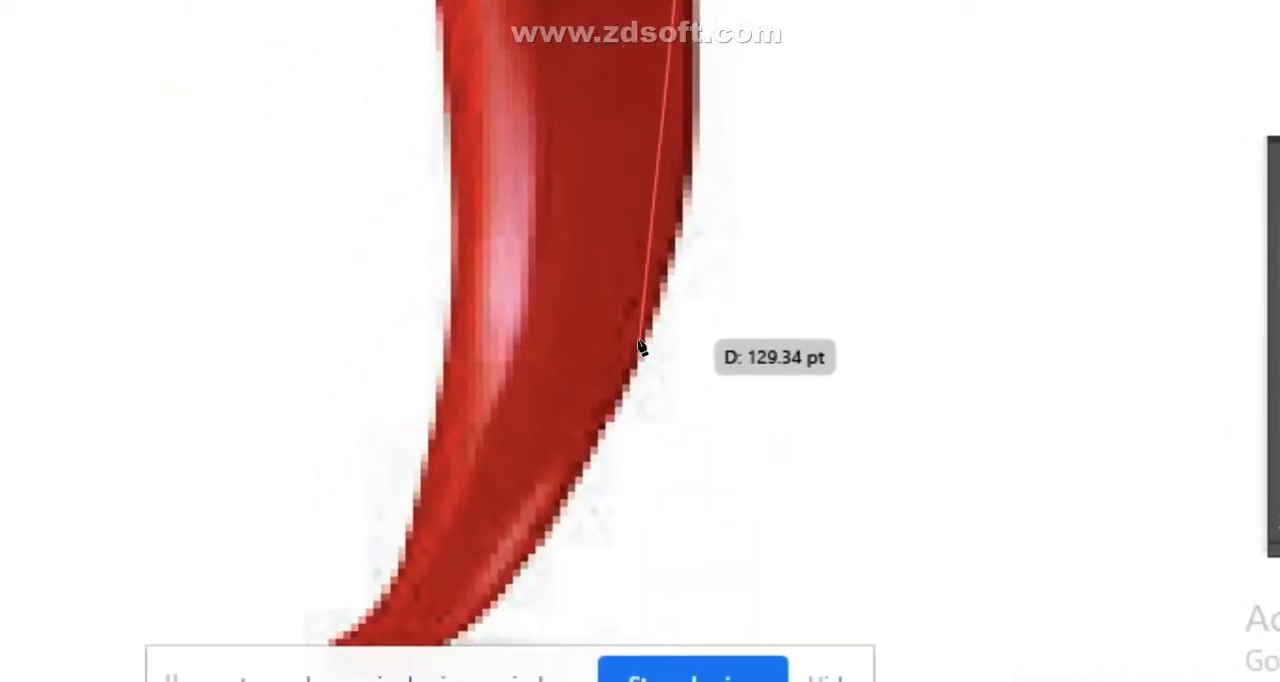
{"action": "left_click_drag", "start_coordinate": [641, 345], "coordinate": [568, 555]}
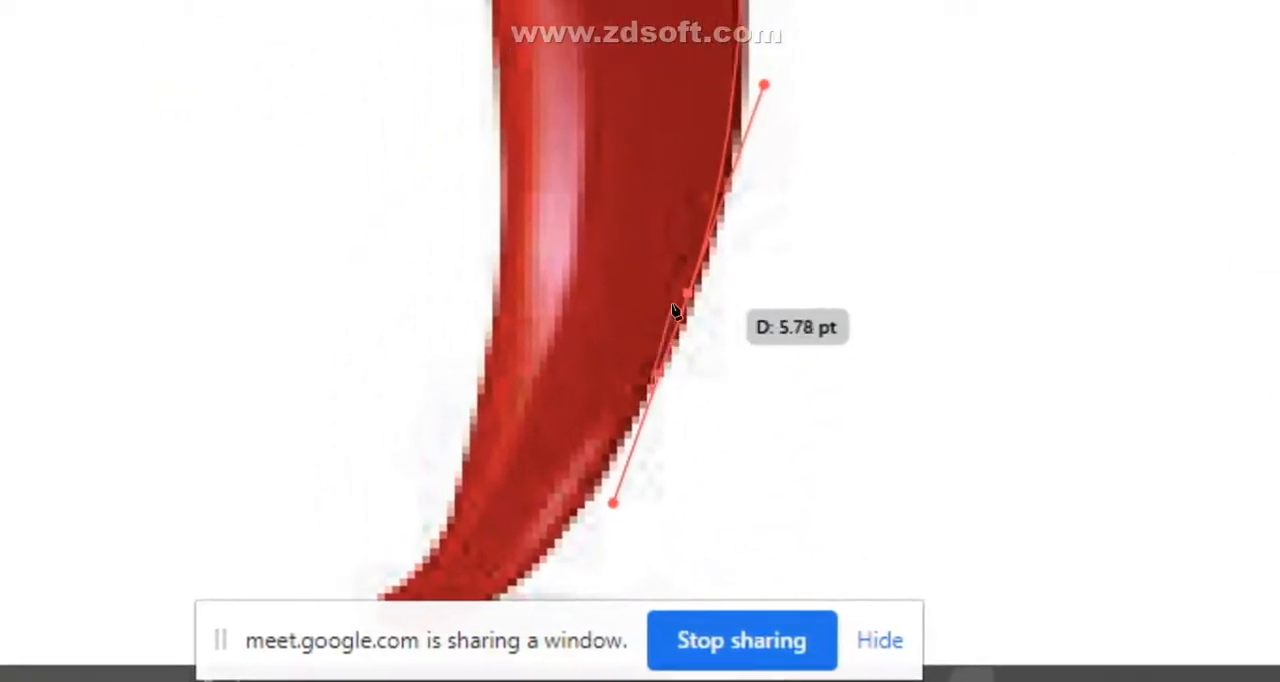
{"action": "left_click", "coordinate": [687, 294]}
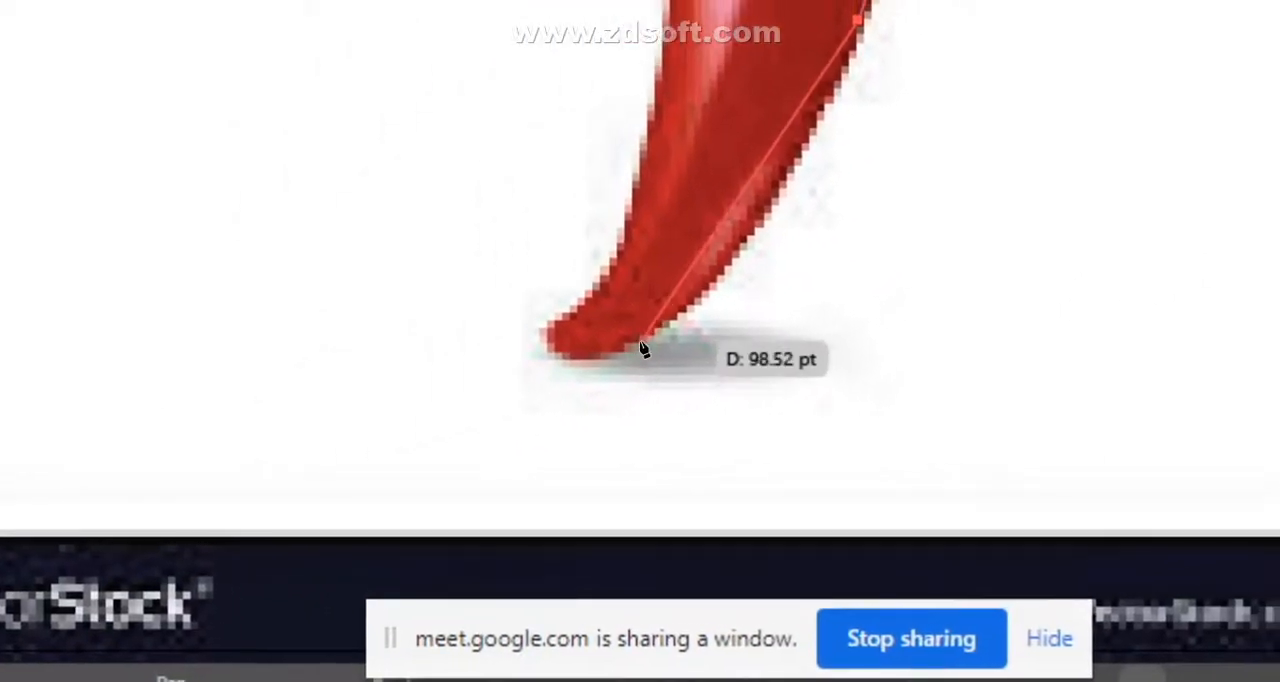
{"action": "left_click_drag", "start_coordinate": [623, 362], "coordinate": [540, 390]}
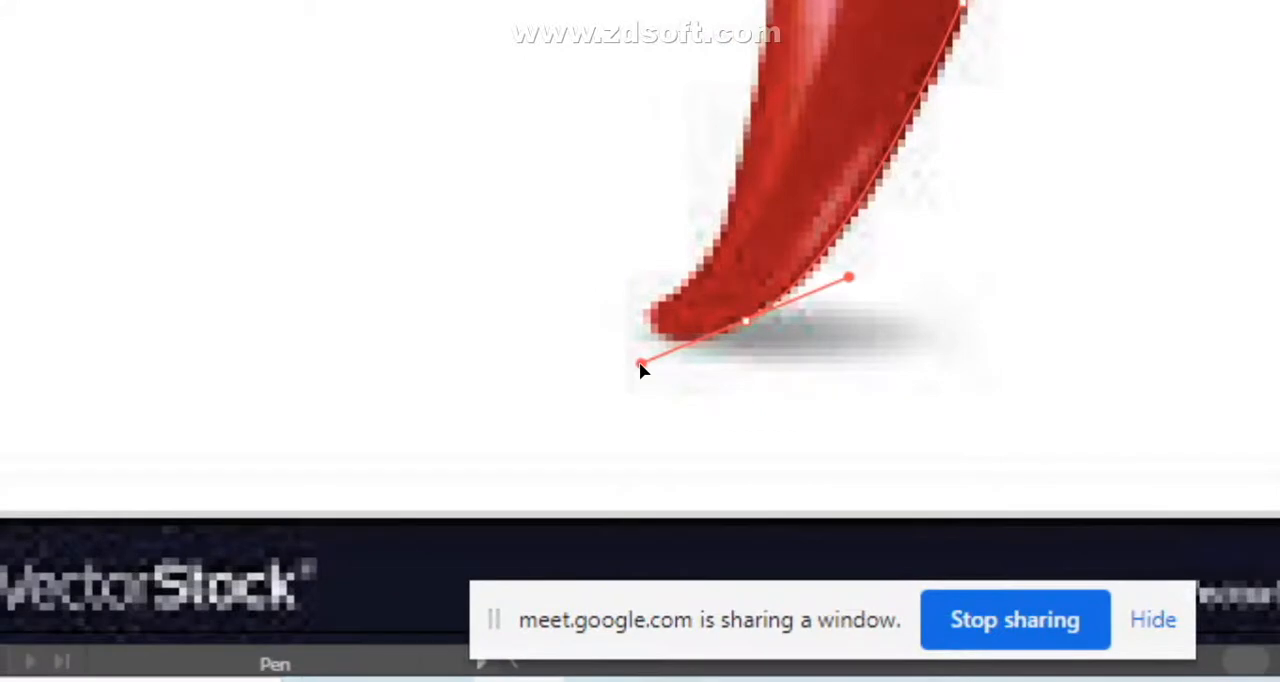
- Continue the outline around the pepper's lower tip and up its left side to mid-height
{"action": "left_click", "coordinate": [745, 321]}
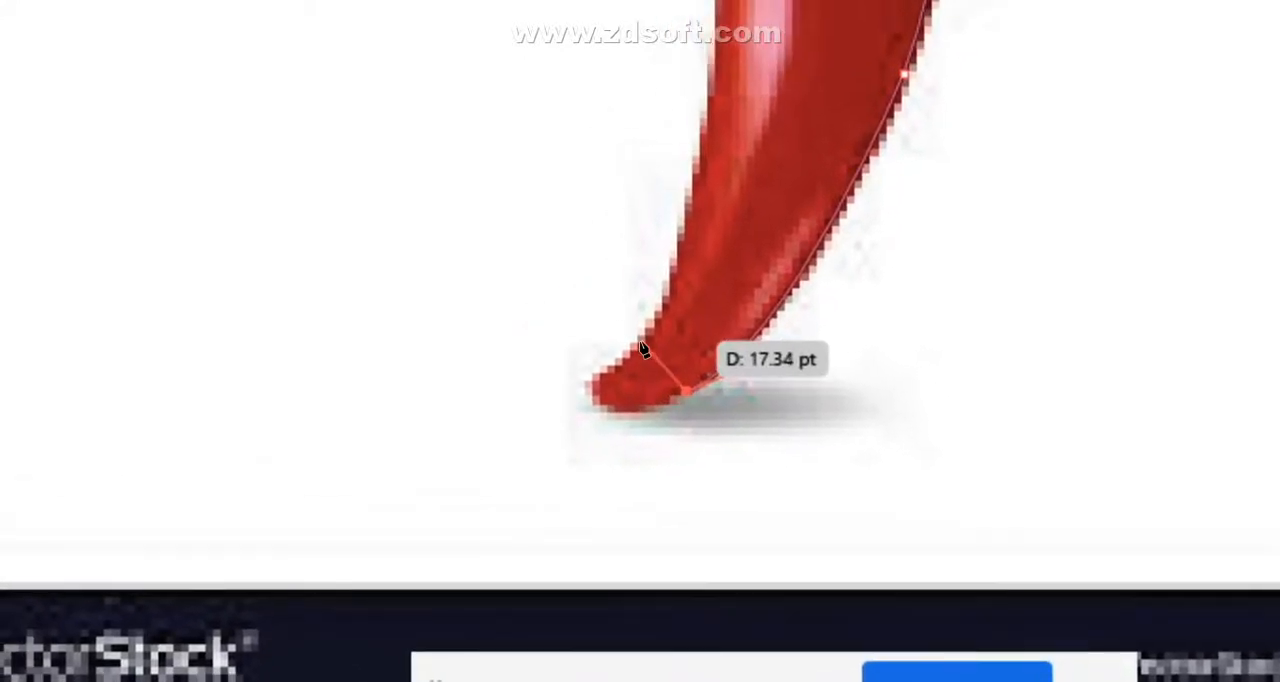
{"action": "left_click_drag", "start_coordinate": [643, 347], "coordinate": [764, 258]}
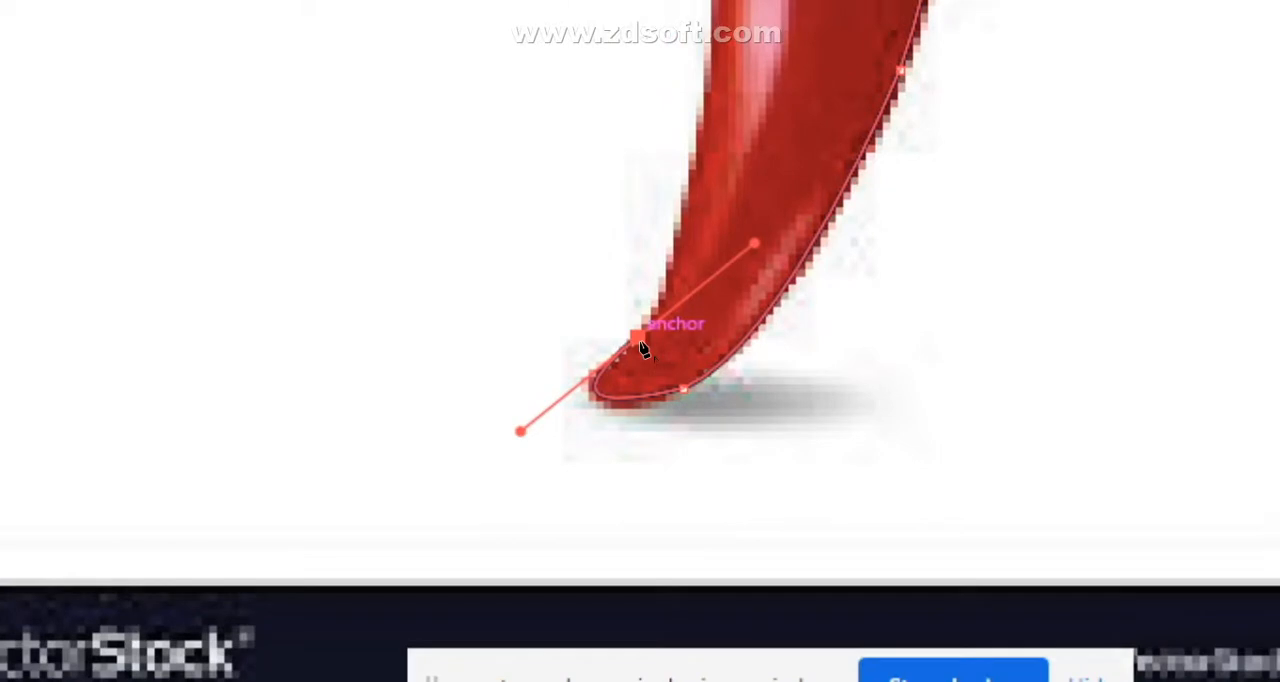
{"action": "left_click", "coordinate": [641, 343]}
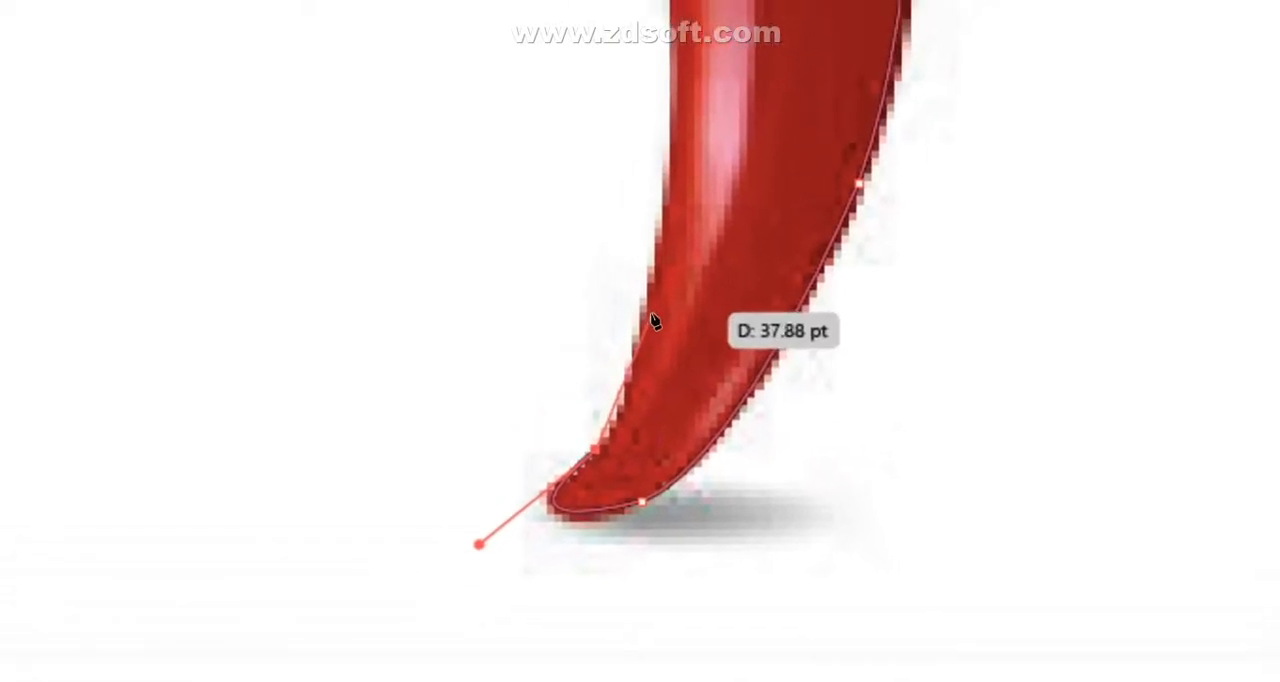
{"action": "left_click_drag", "start_coordinate": [636, 322], "coordinate": [642, 182]}
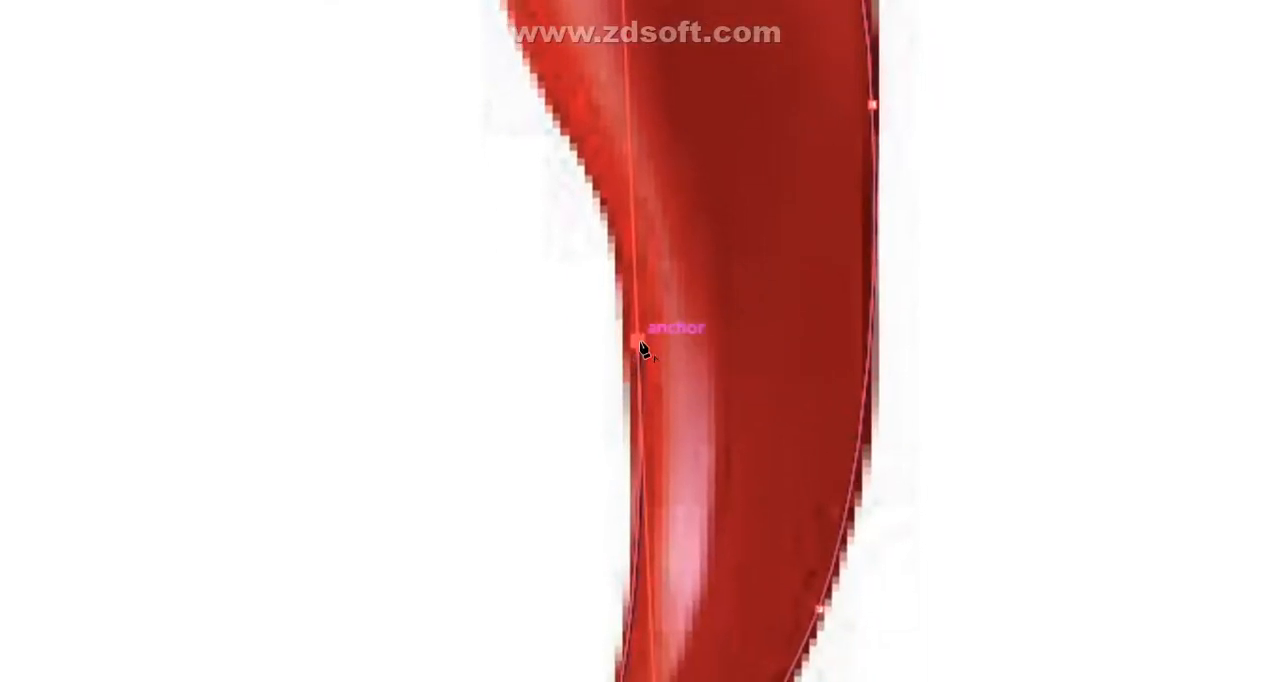
{"action": "left_click", "coordinate": [640, 343]}
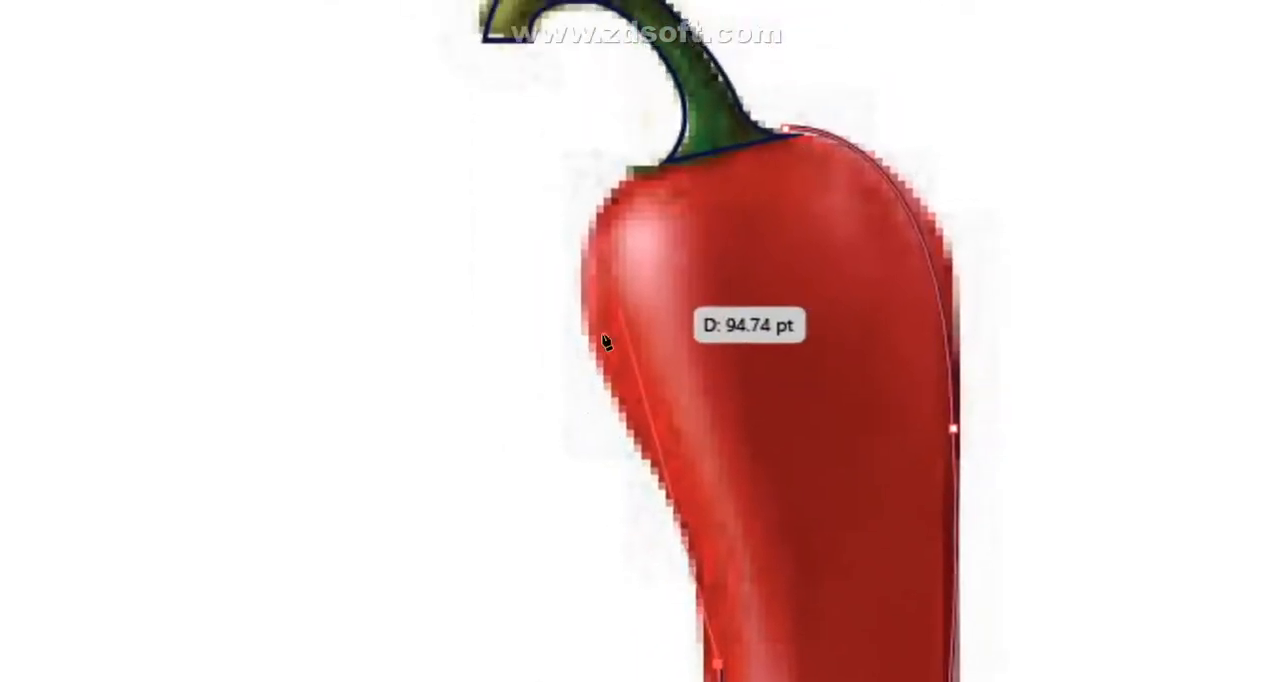
- Try to trace the pepper's upper-left bulge up to the stem
{"action": "left_click_drag", "start_coordinate": [643, 345], "coordinate": [567, 305]}
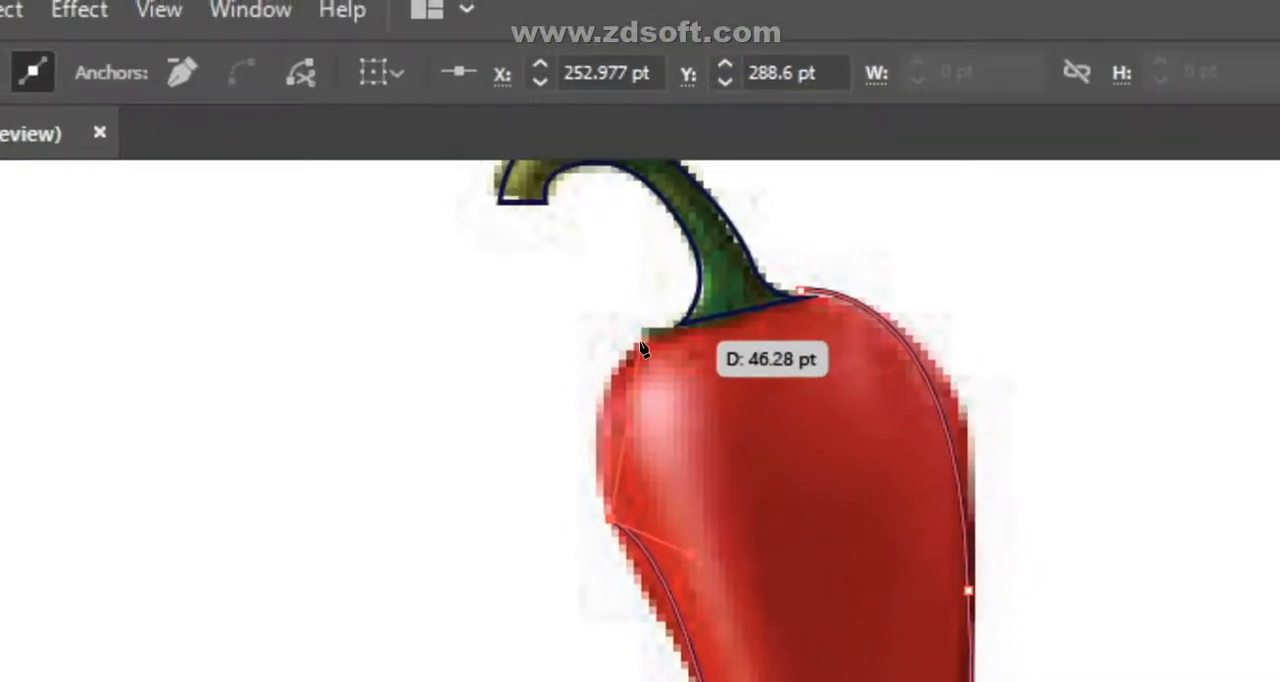
{"action": "left_click_drag", "start_coordinate": [643, 348], "coordinate": [640, 325]}
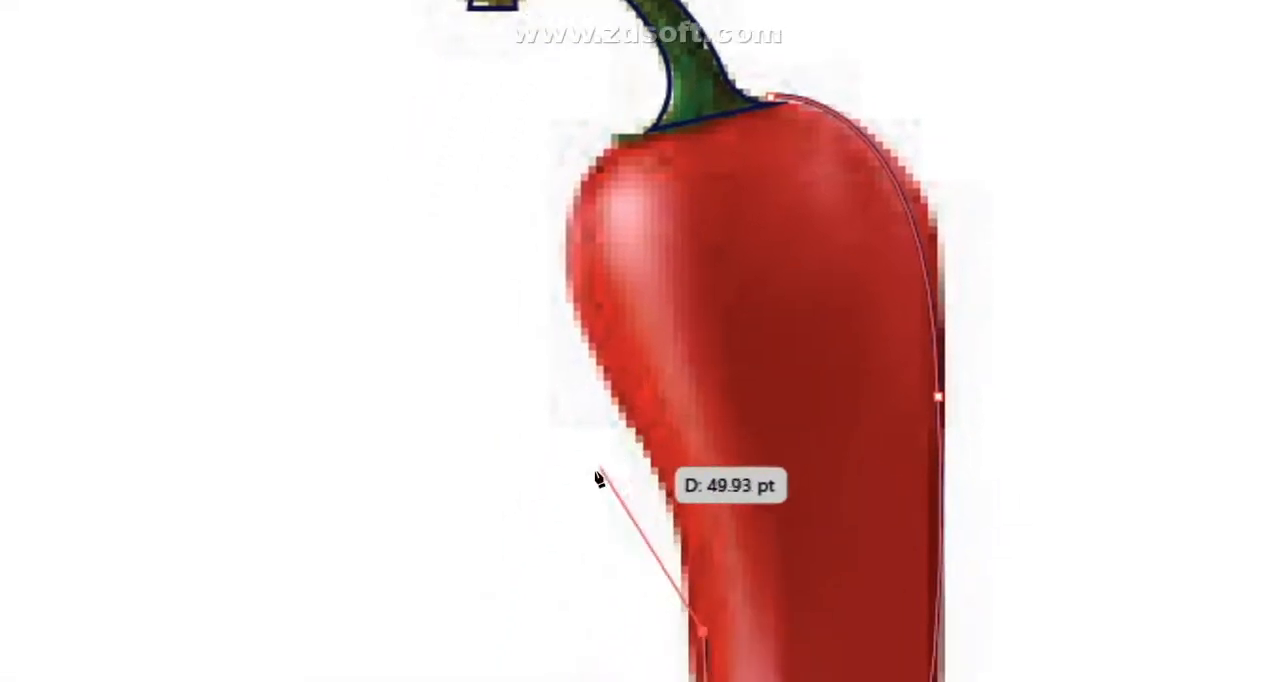
{"action": "left_click_drag", "start_coordinate": [638, 328], "coordinate": [640, 341]}
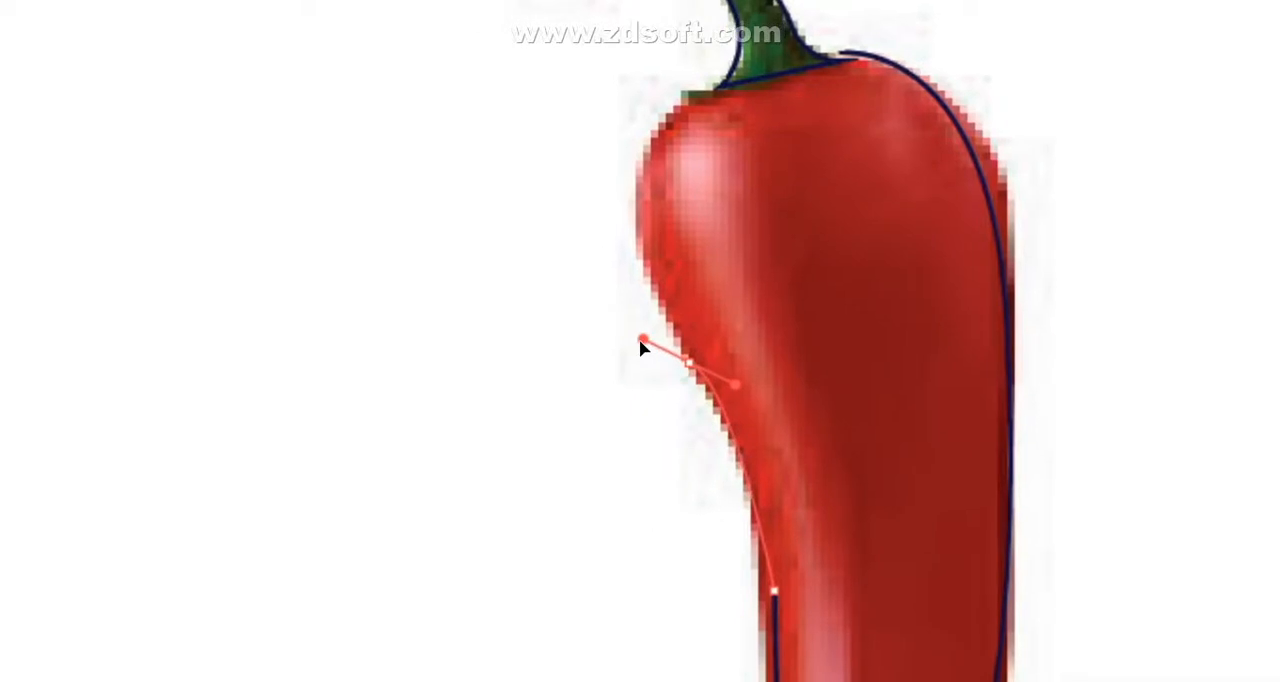
{"action": "mouse_move", "coordinate": [642, 347]}
{"action": "left_mouse_down"}
{"action": "mouse_move", "coordinate": [686, 366]}
{"action": "mouse_move", "coordinate": [634, 337]}
{"action": "mouse_move", "coordinate": [644, 348]}
{"action": "left_mouse_up"}
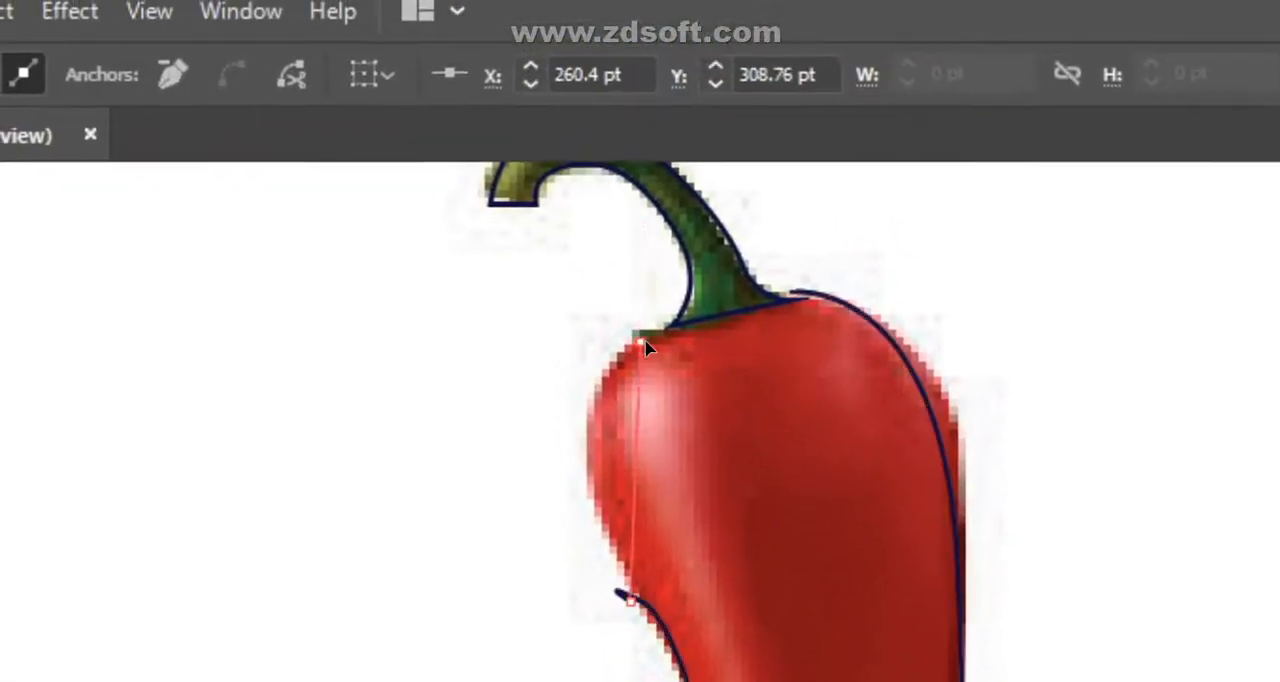
{"action": "left_click_drag", "start_coordinate": [662, 126], "coordinate": [740, 101]}
{"action": "left_click_drag", "start_coordinate": [648, 320], "coordinate": [660, 298]}
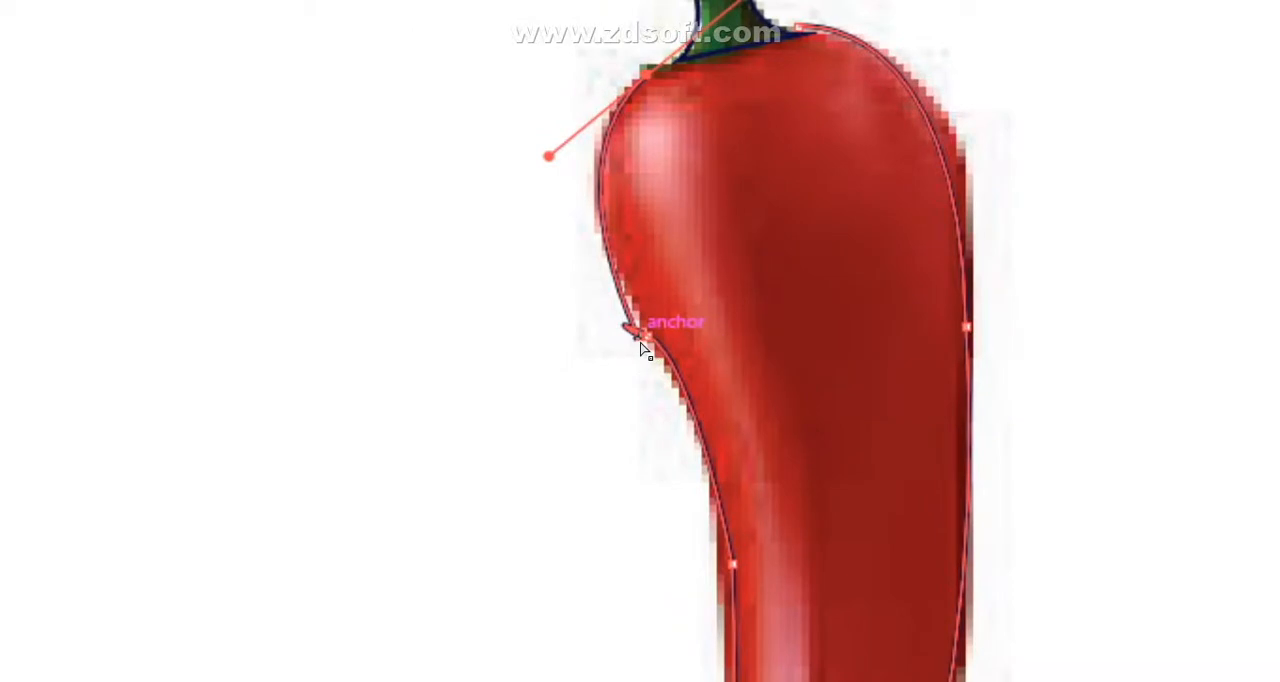
- Trace the pepper's upper-left bulge with smooth points, continue along the stem base and close the body outline
{"action": "mouse_move", "coordinate": [644, 346]}
{"action": "left_mouse_down"}
{"action": "mouse_move", "coordinate": [600, 297]}
{"action": "mouse_move", "coordinate": [609, 346]}
{"action": "mouse_move", "coordinate": [617, 326]}
{"action": "mouse_move", "coordinate": [644, 346]}
{"action": "mouse_move", "coordinate": [580, 343]}
{"action": "mouse_move", "coordinate": [597, 287]}
{"action": "mouse_move", "coordinate": [642, 339]}
{"action": "left_mouse_up"}
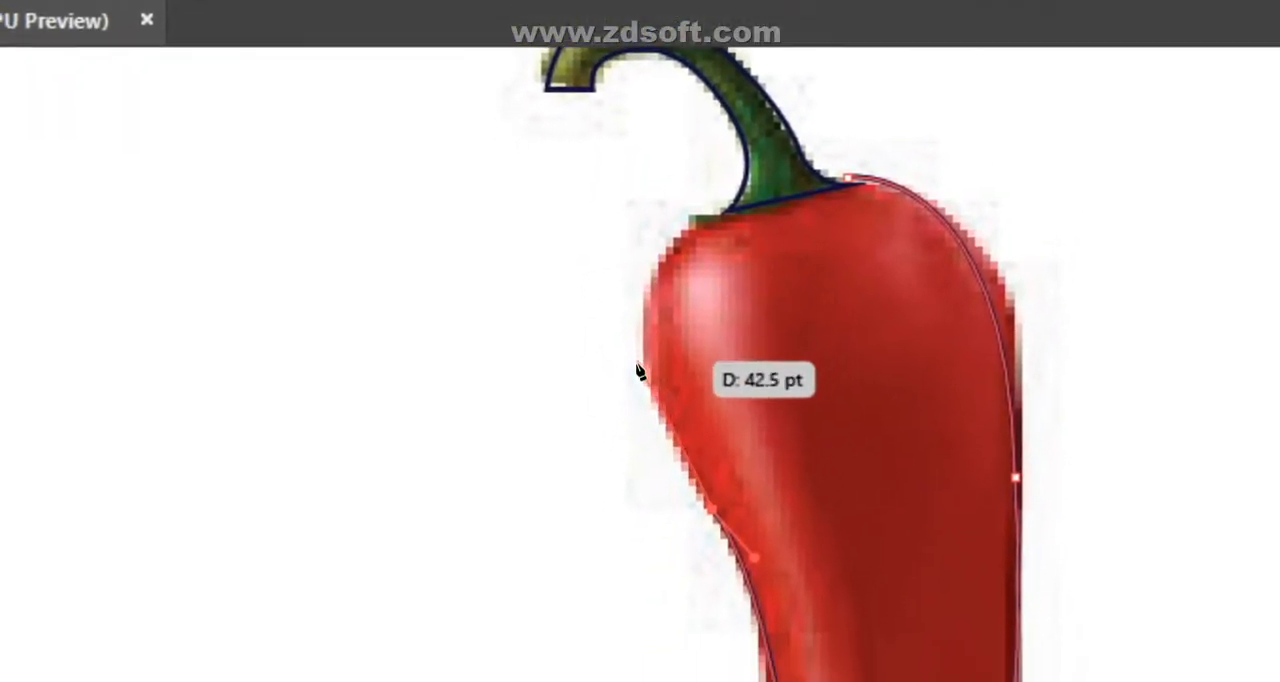
{"action": "left_click_drag", "start_coordinate": [637, 410], "coordinate": [650, 396]}
{"action": "left_click_drag", "start_coordinate": [648, 341], "coordinate": [639, 289]}
{"action": "left_click", "coordinate": [638, 408]}
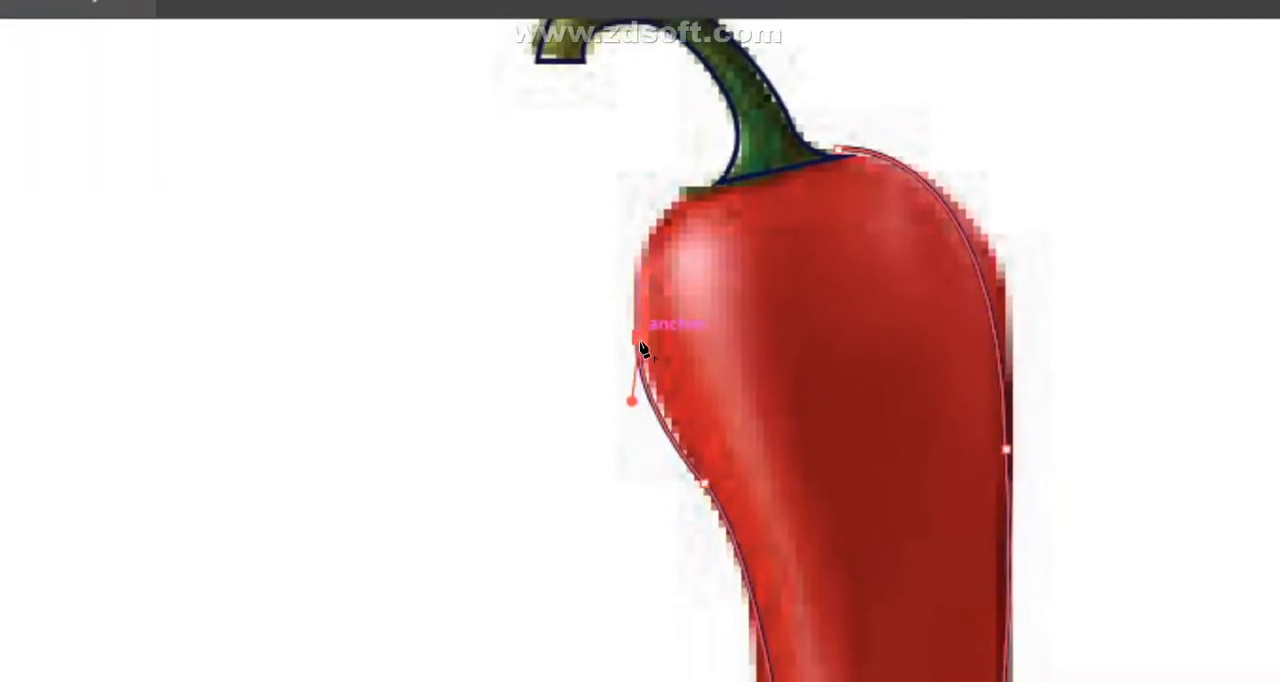
{"action": "left_click_drag", "start_coordinate": [641, 332], "coordinate": [713, 314]}
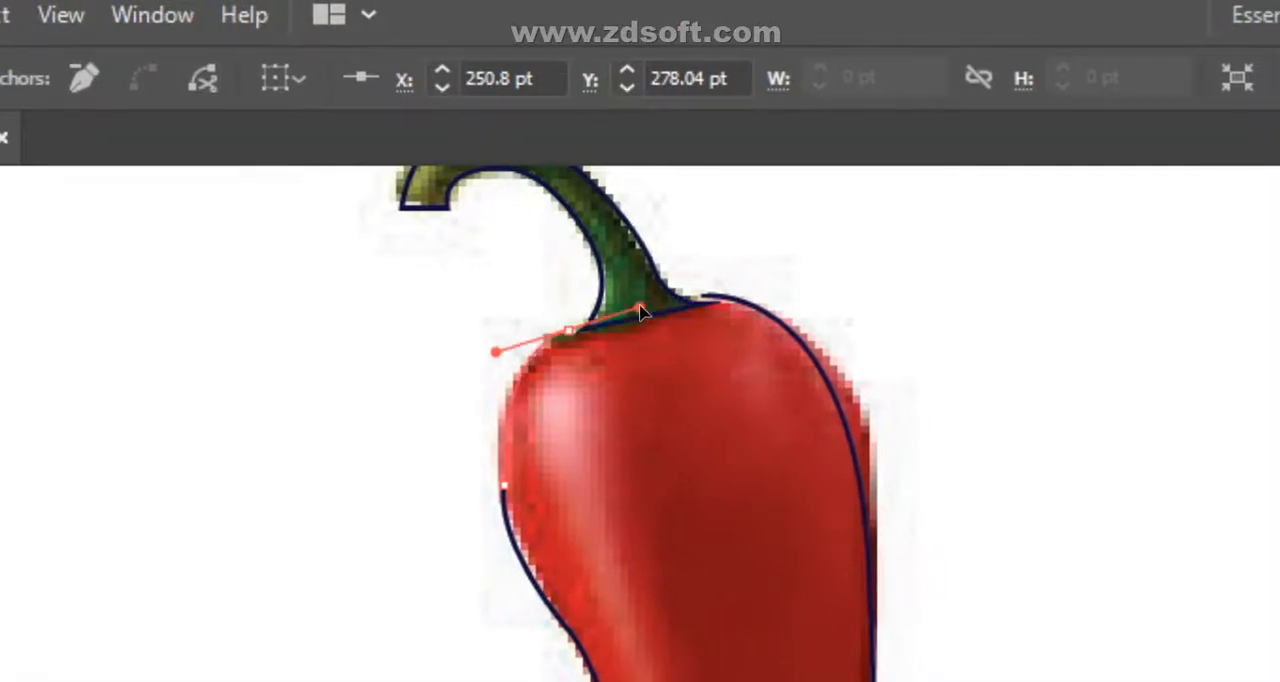
{"action": "left_click_drag", "start_coordinate": [641, 312], "coordinate": [641, 309]}
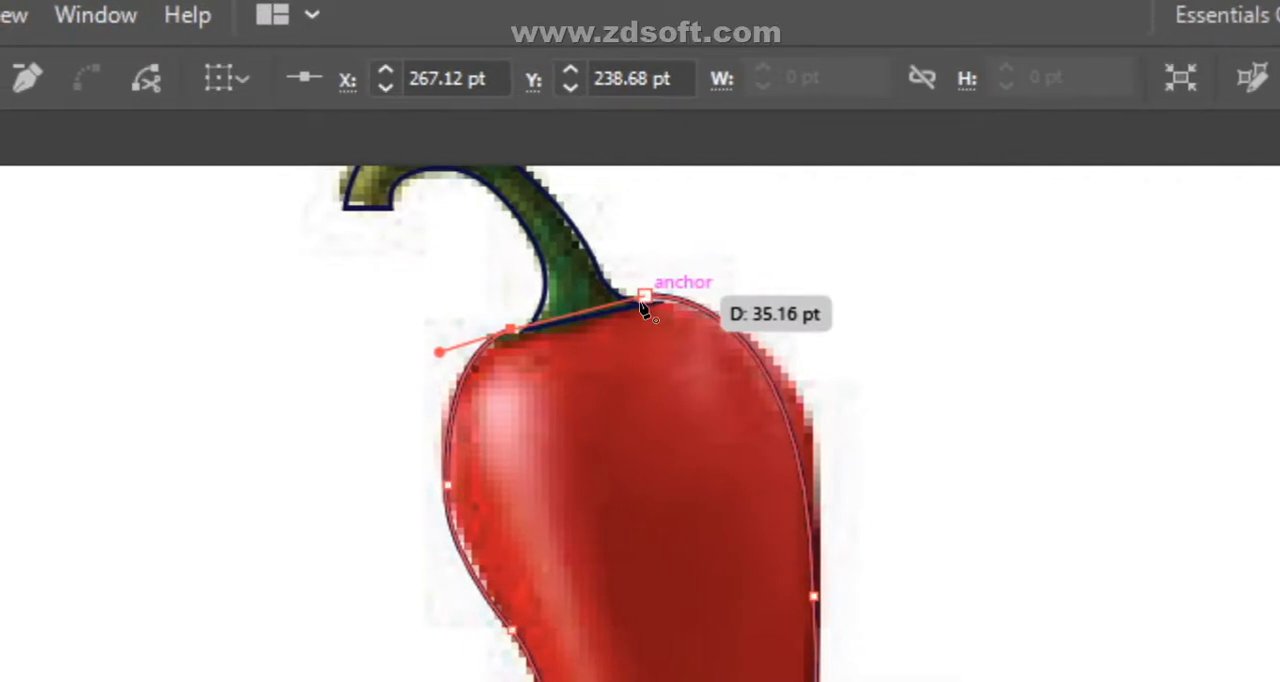
{"action": "left_click_drag", "start_coordinate": [640, 294], "coordinate": [657, 283]}
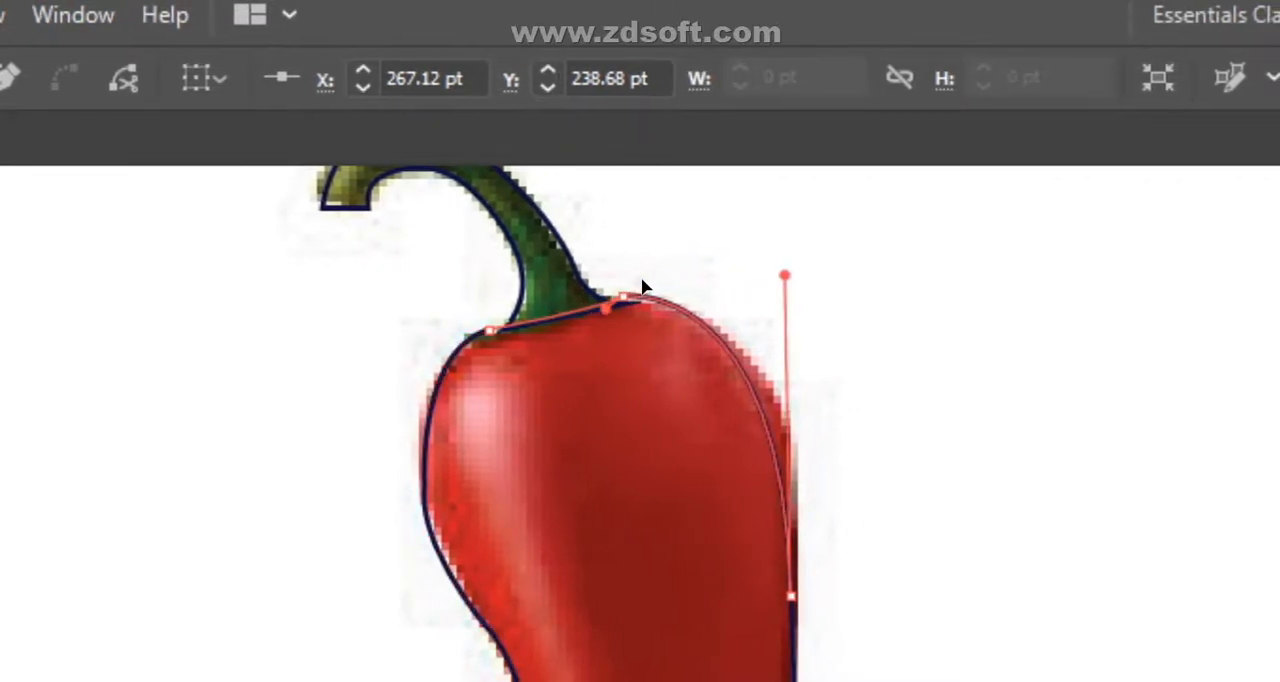
{"action": "left_click_drag", "start_coordinate": [639, 271], "coordinate": [640, 266]}
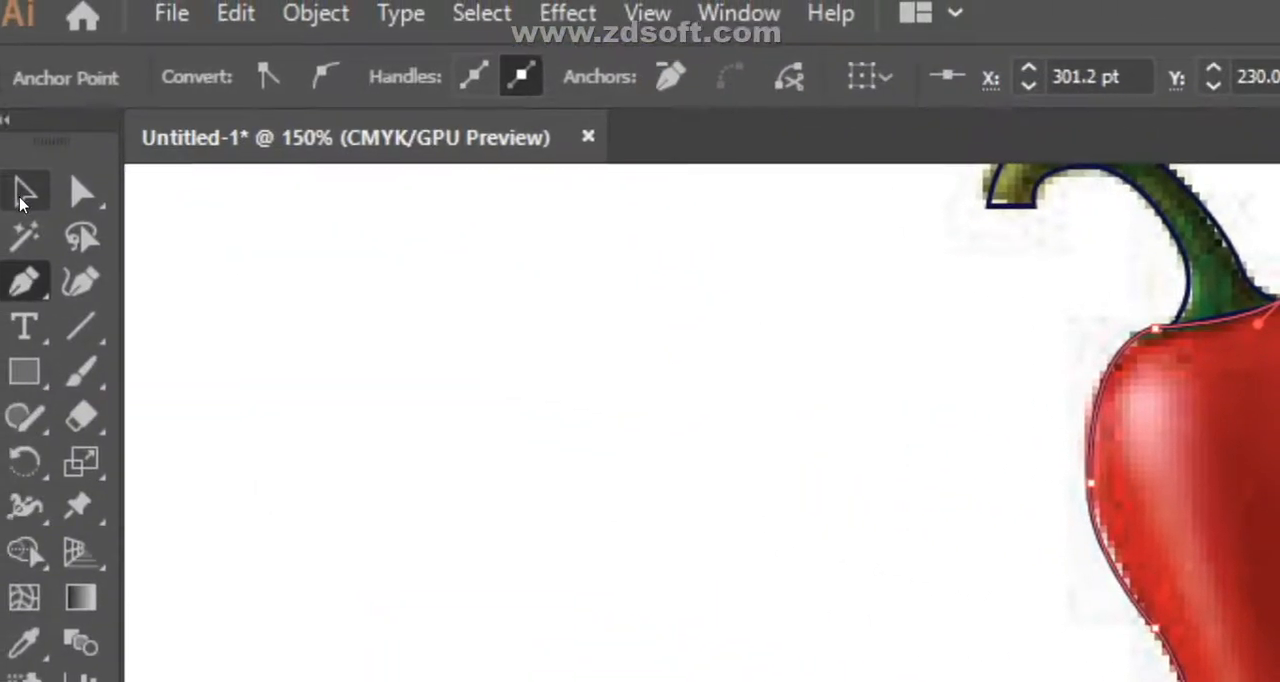
- Dismiss the Move dialog without changes, and select and unlock Layer 1, which holds the pepper photo
{"action": "double_click", "coordinate": [20, 198]}
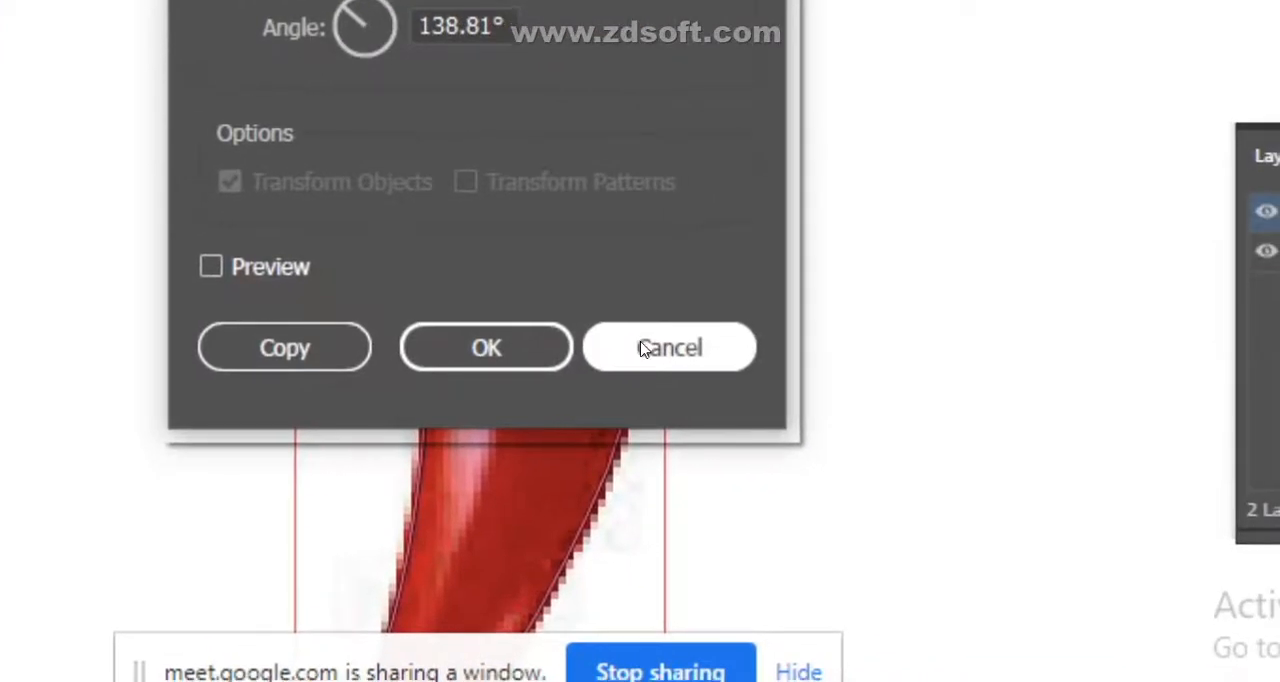
{"action": "left_click", "coordinate": [650, 350]}
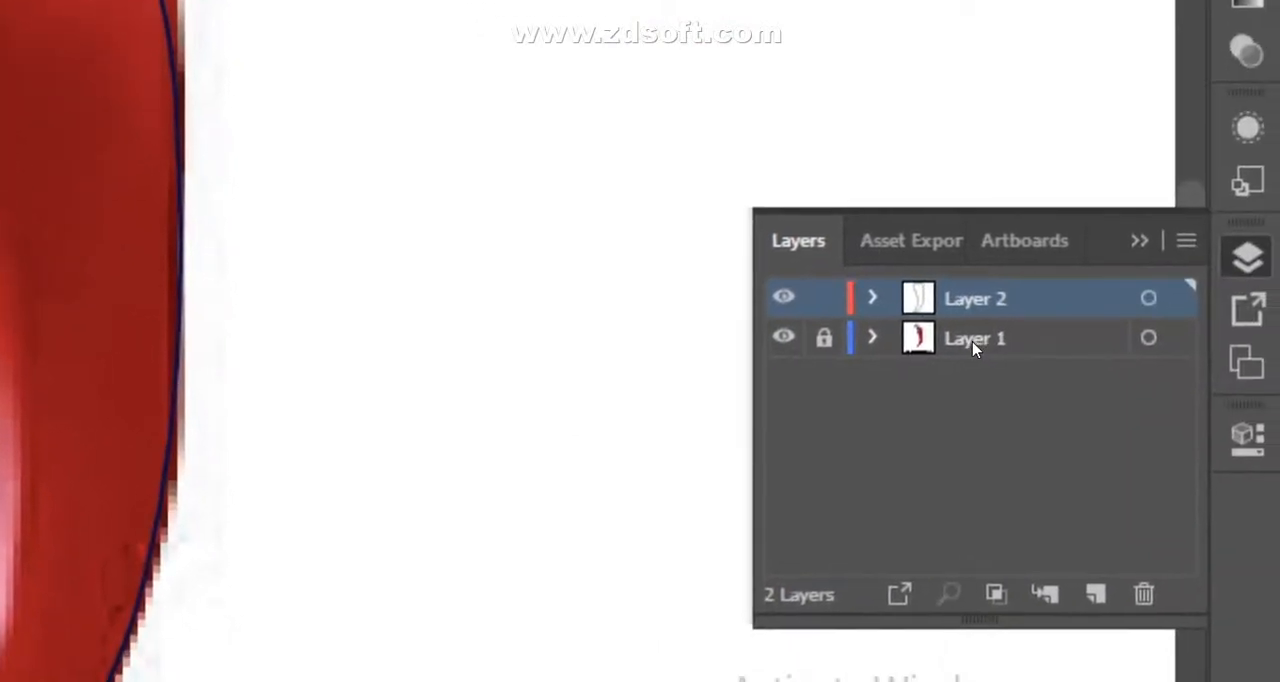
{"action": "left_click", "coordinate": [970, 341]}
{"action": "left_click", "coordinate": [823, 338]}
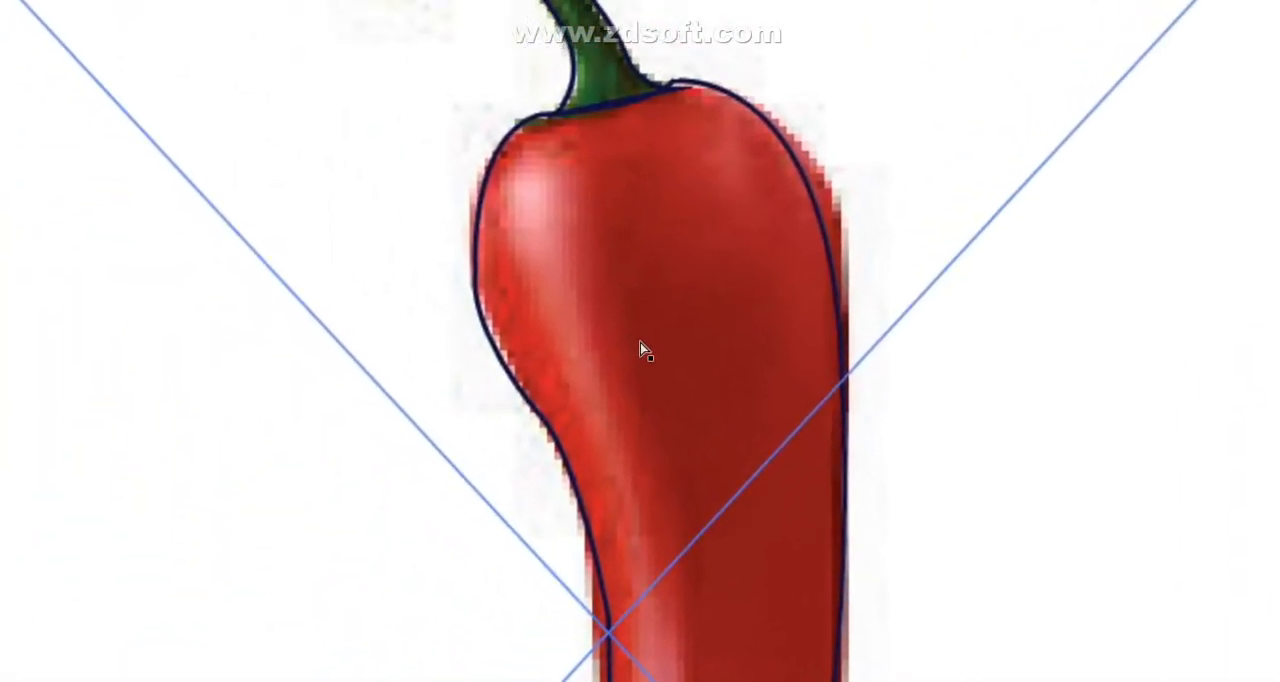
- Move the pepper photo to the left, clear of the traced stem and body outlines
{"action": "key", "text": "ctrl+minus"}
{"action": "key", "text": "ctrl+minus"}
{"action": "left_click", "coordinate": [243, 143]}
{"action": "left_click", "coordinate": [672, 396]}
{"action": "mouse_move", "coordinate": [655, 357]}
{"action": "left_mouse_down"}
{"action": "mouse_move", "coordinate": [457, 317]}
{"action": "mouse_move", "coordinate": [532, 323]}
{"action": "left_mouse_up"}
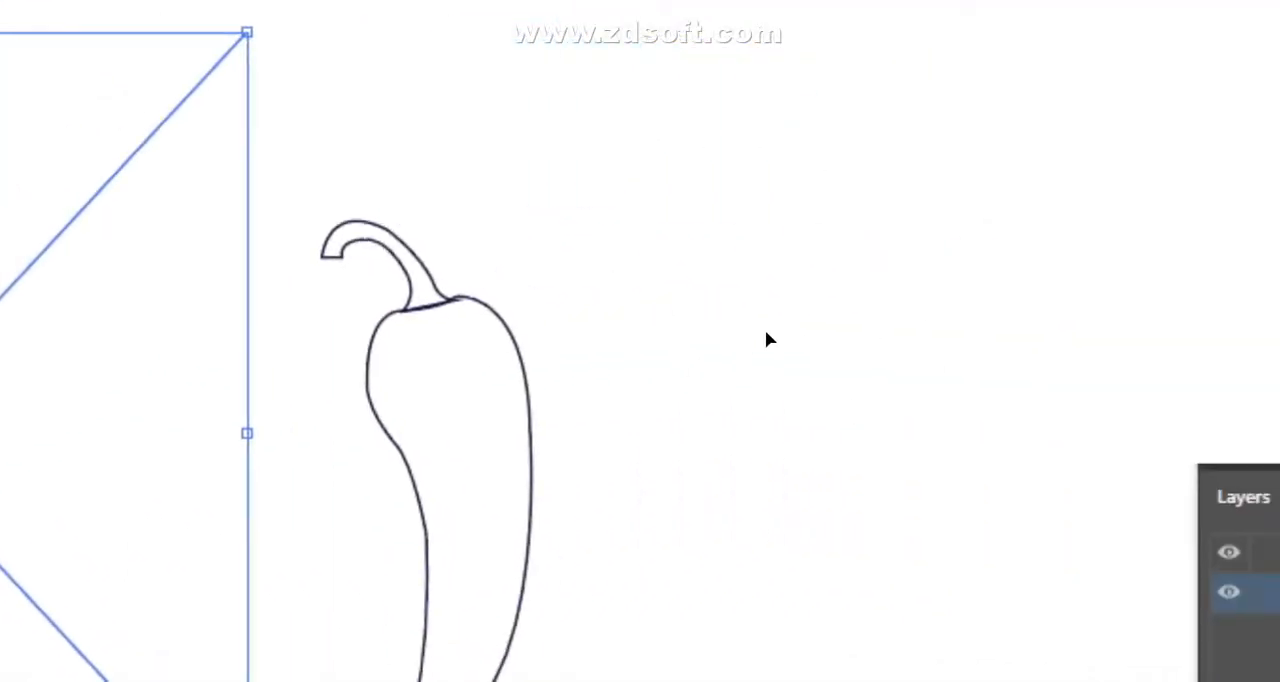
- Scale down the pepper photo and place it close beside the traced stem and body outlines
{"action": "scroll", "coordinate": [800, 282], "scroll_direction": "down", "scroll_amount": 1}
{"action": "scroll", "coordinate": [780, 340], "scroll_direction": "up", "scroll_amount": 1}
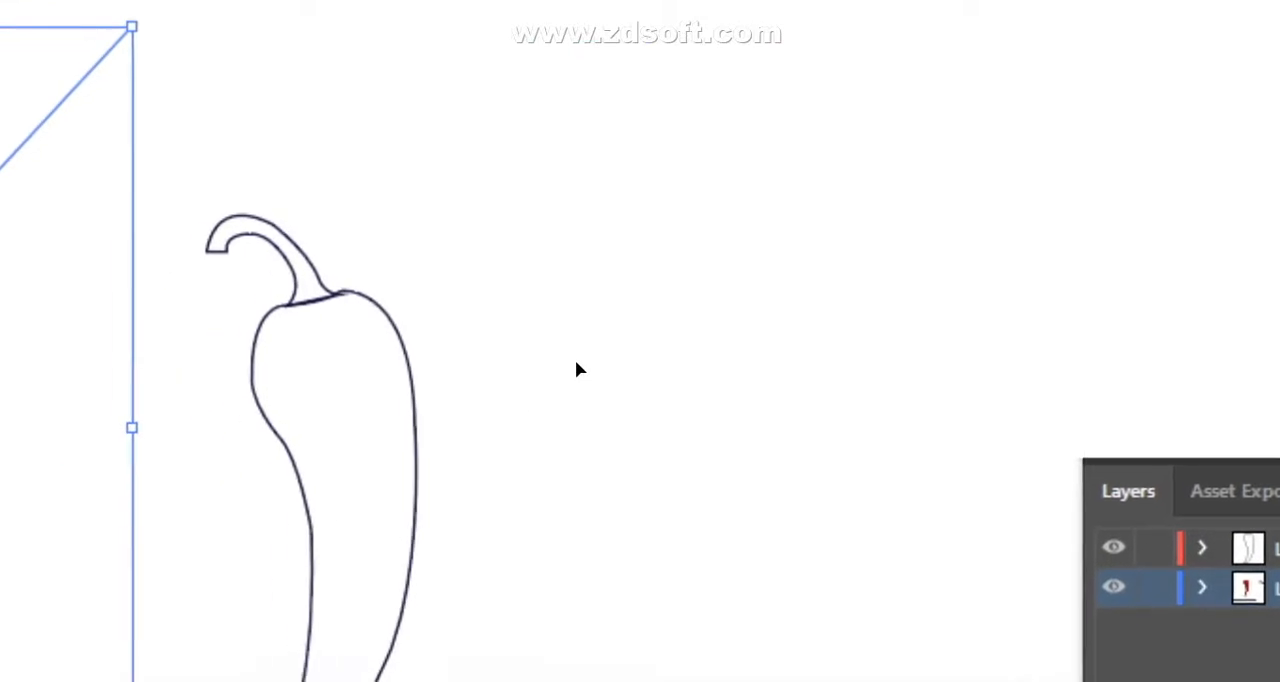
{"action": "left_click", "coordinate": [735, 340]}
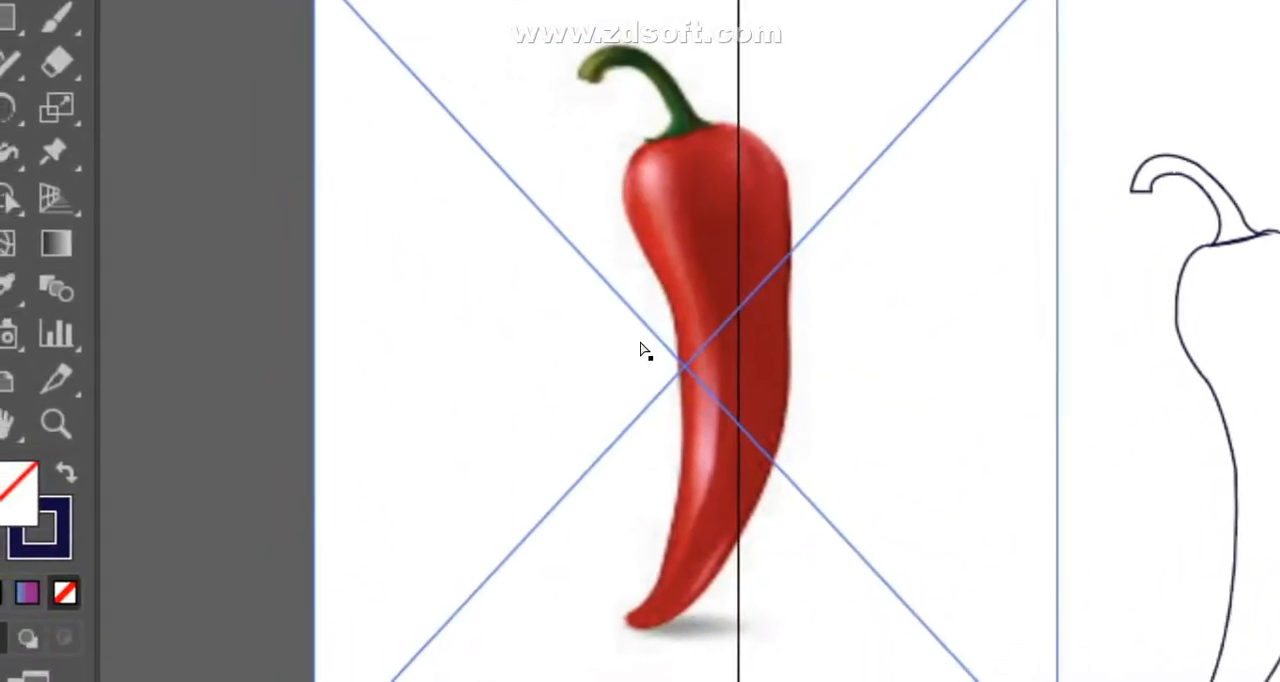
{"action": "key", "text": "ctrl+plus"}
{"action": "left_click_drag", "start_coordinate": [433, 291], "coordinate": [719, 443]}
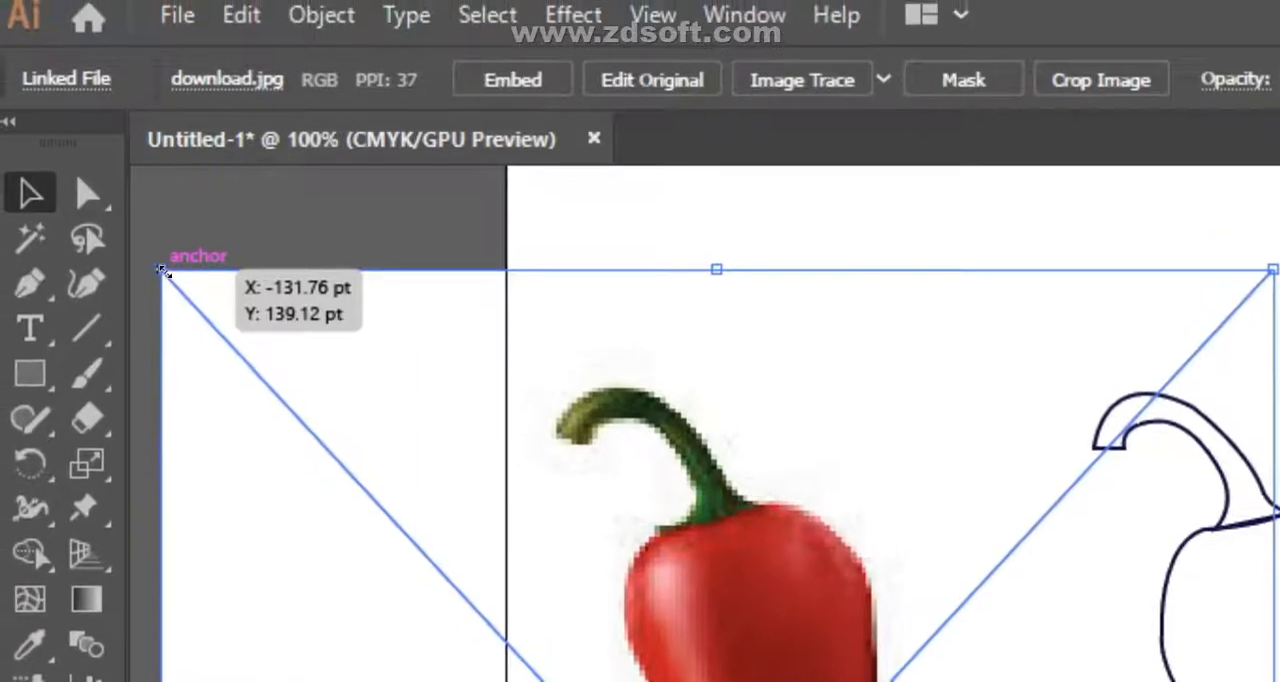
{"action": "left_click_drag", "start_coordinate": [163, 270], "coordinate": [466, 469]}
{"action": "left_click_drag", "start_coordinate": [646, 374], "coordinate": [633, 327]}
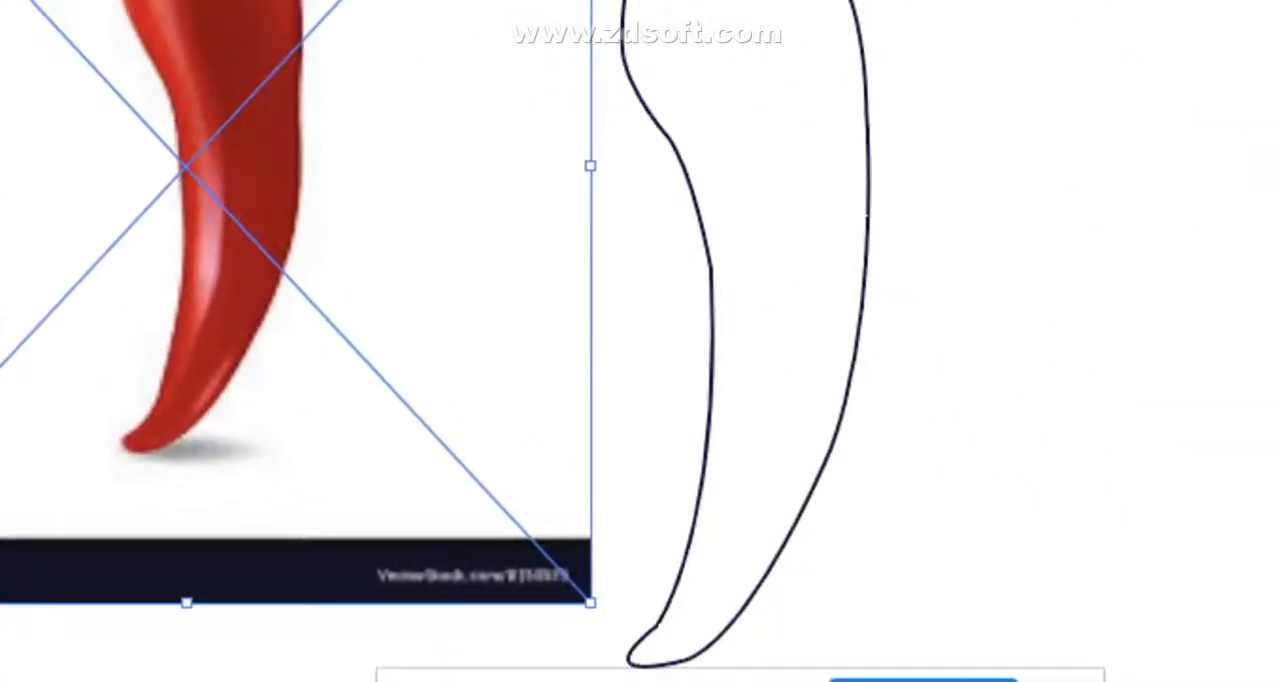
- Switch to the Google Meet window, admit the waiting participant, and return to Illustrator
{"action": "mouse_move", "coordinate": [651, 679]}
{"action": "left_click", "coordinate": [605, 556]}
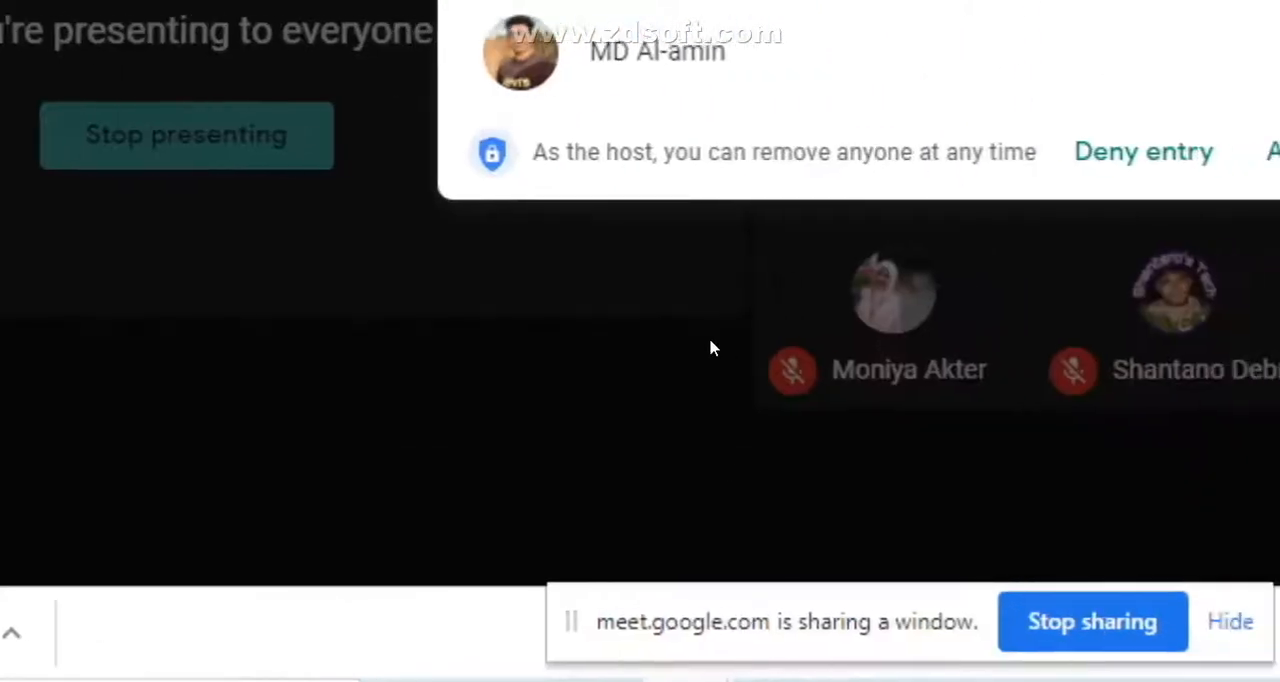
{"action": "left_click", "coordinate": [640, 341]}
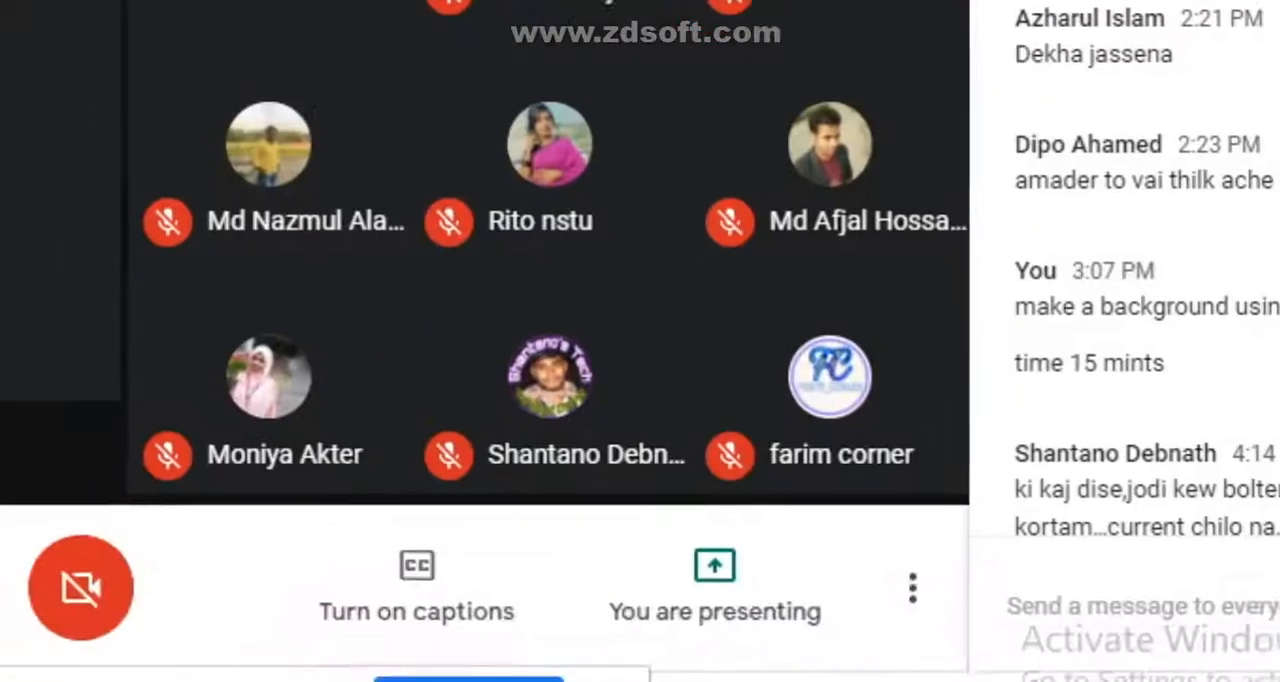
{"action": "left_click", "coordinate": [627, 679]}
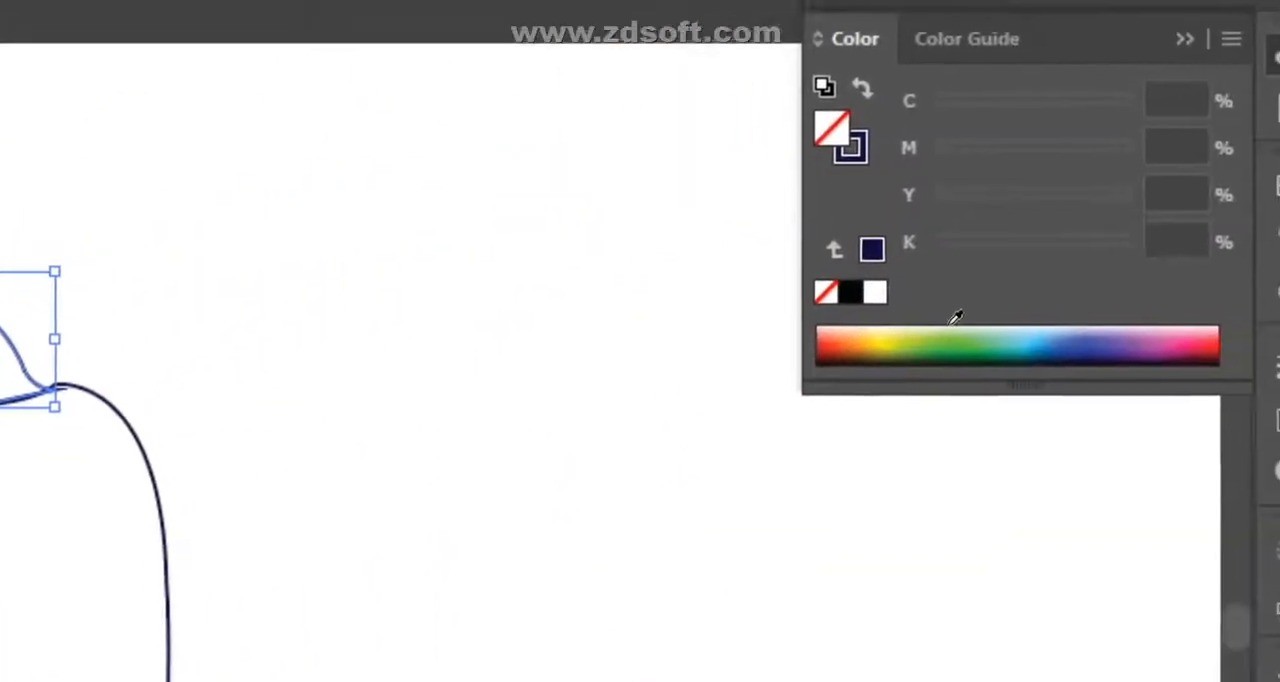
- Fill the traced stem with a mid green of about 65% cyan and no magenta or black, and remove its stroke
{"action": "left_click", "coordinate": [893, 340]}
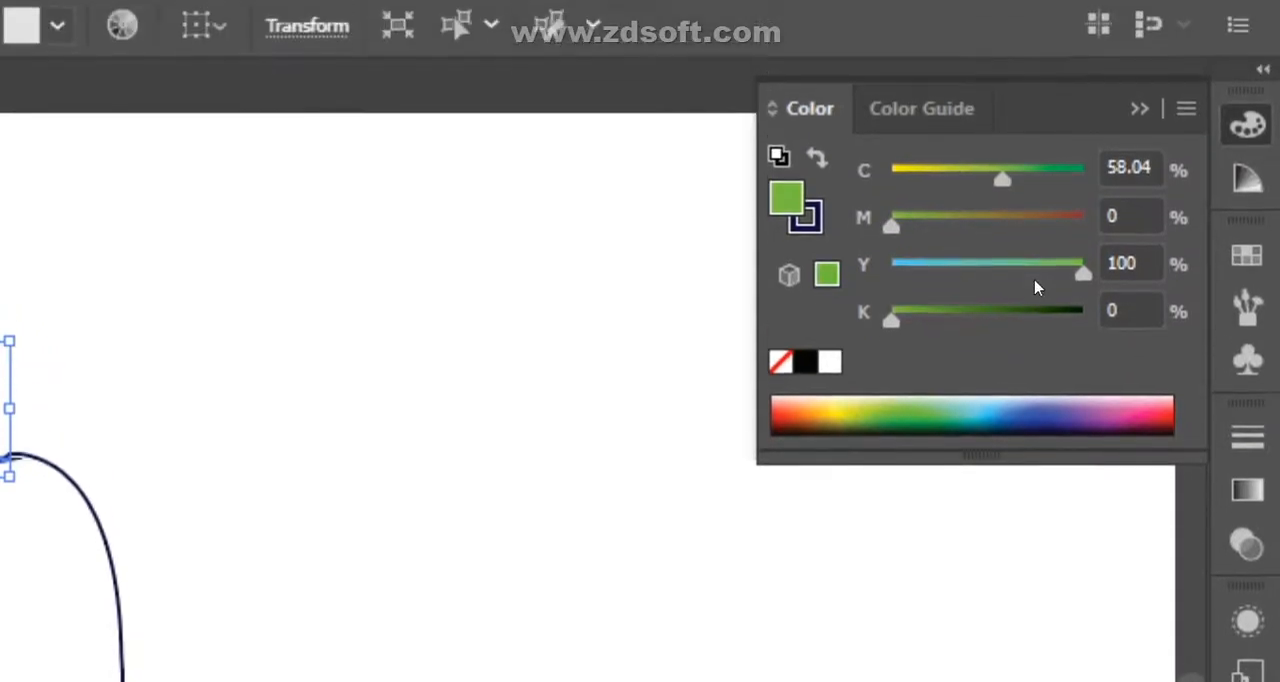
{"action": "mouse_move", "coordinate": [1040, 342]}
{"action": "left_mouse_down"}
{"action": "mouse_move", "coordinate": [1013, 350]}
{"action": "mouse_move", "coordinate": [1047, 333]}
{"action": "left_mouse_up"}
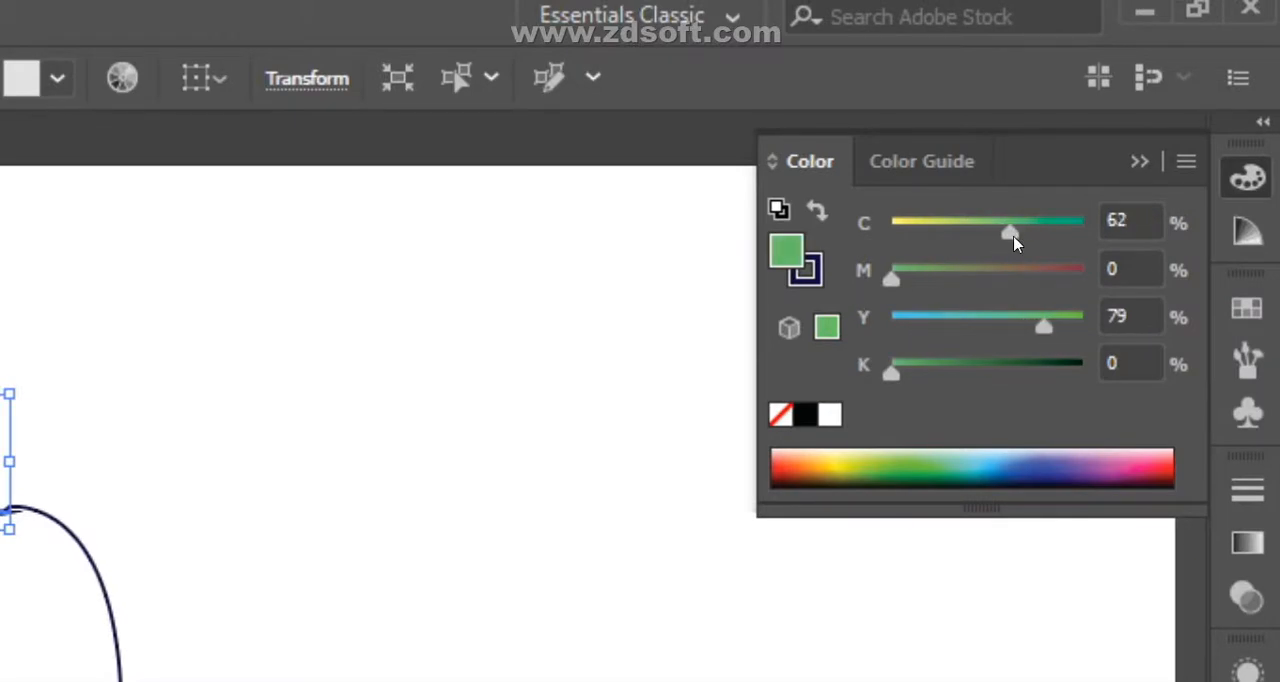
{"action": "left_click_drag", "start_coordinate": [899, 345], "coordinate": [919, 348]}
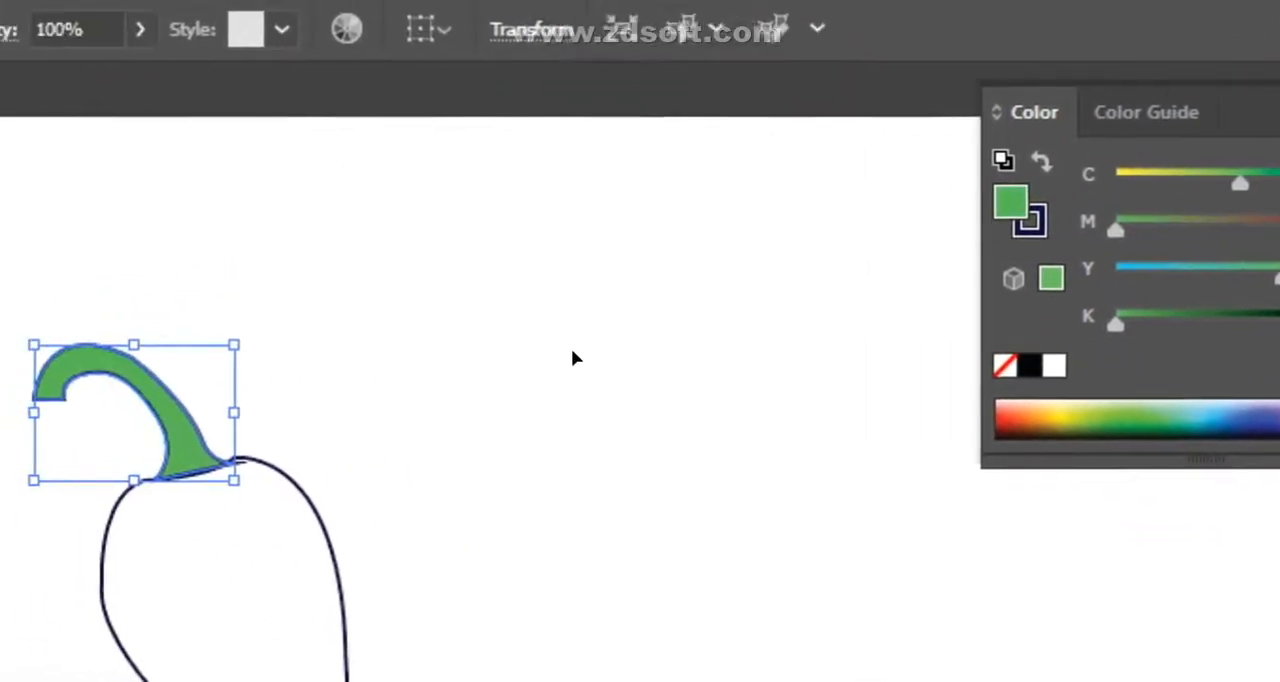
{"action": "left_click", "coordinate": [711, 502]}
{"action": "left_click", "coordinate": [192, 446]}
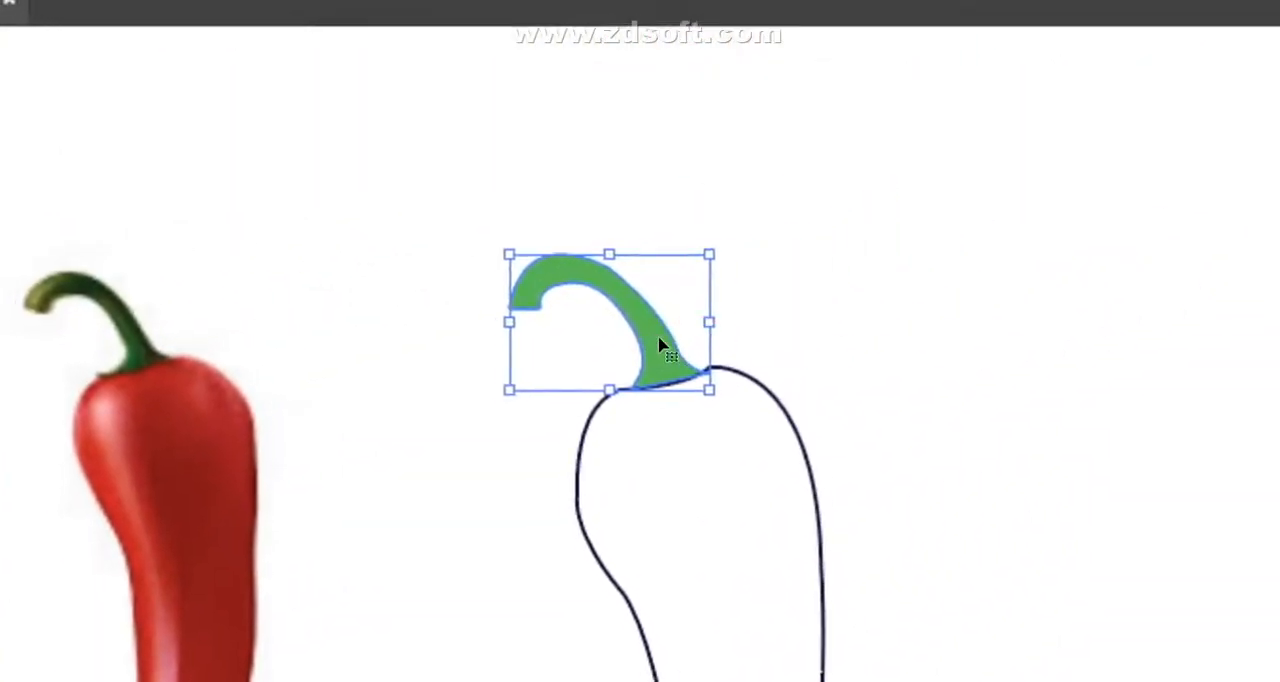
- Shrink the pepper photo further and position it to the left of the green stem for reference
{"action": "key", "text": "v"}
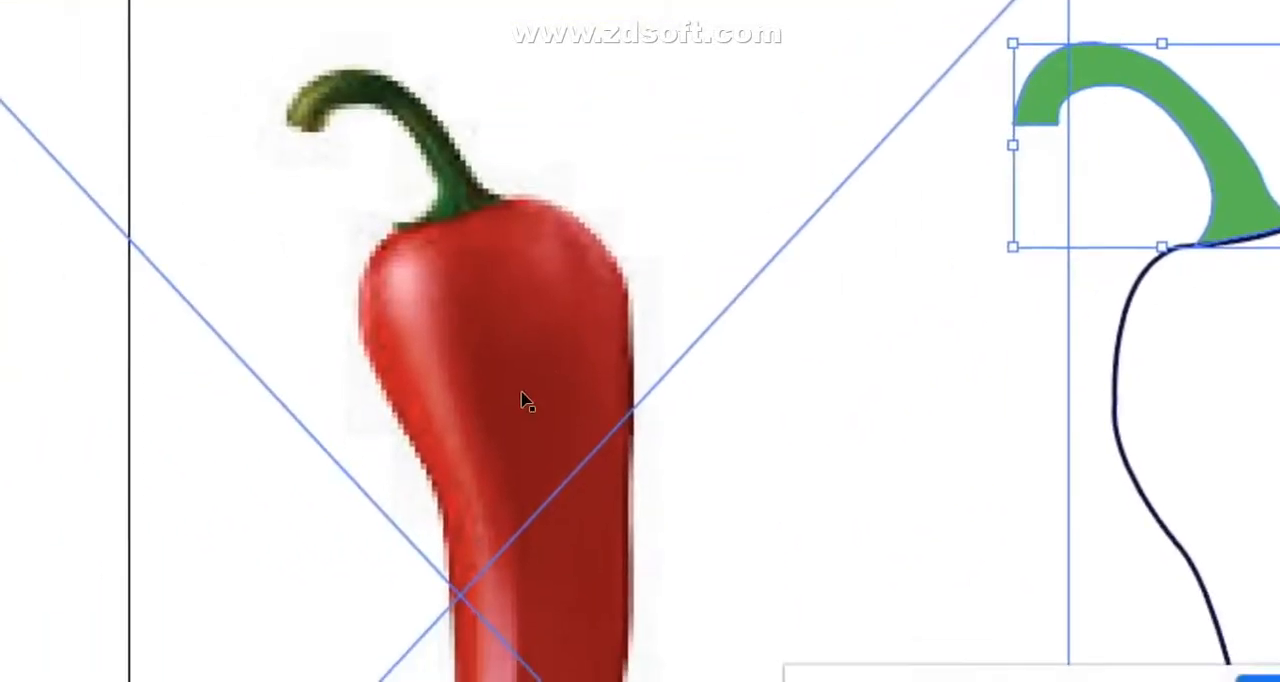
{"action": "left_click_drag", "start_coordinate": [527, 402], "coordinate": [573, 159]}
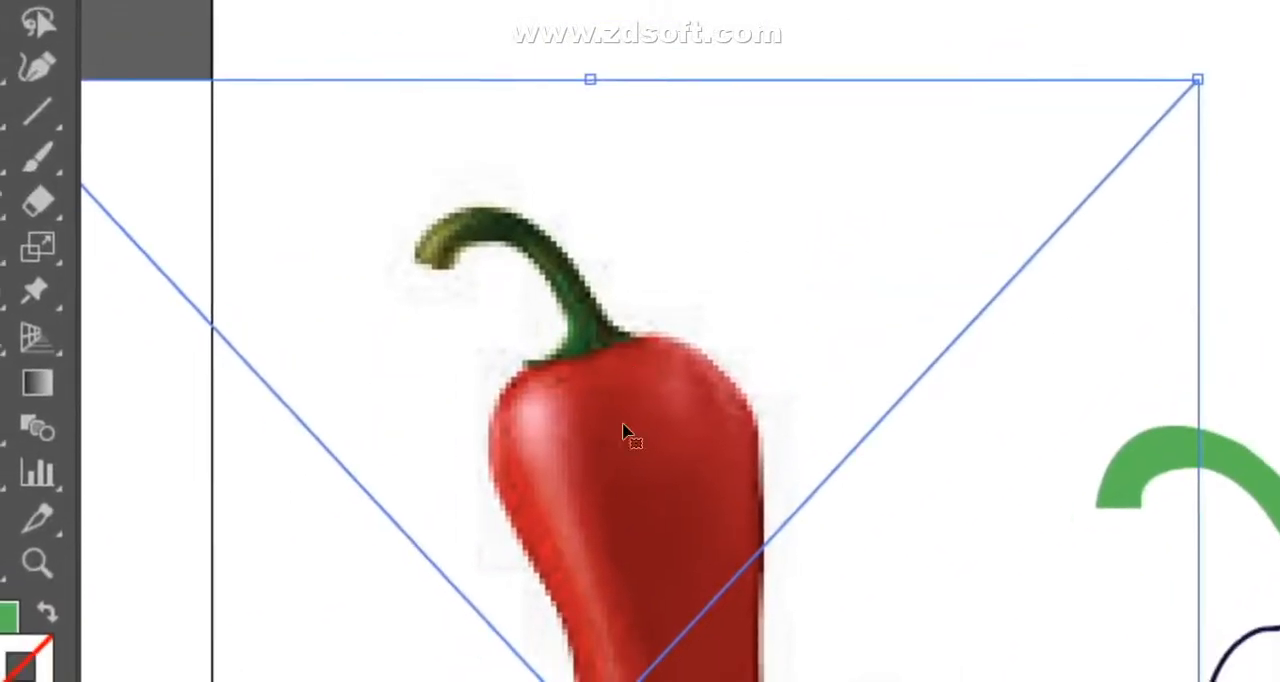
{"action": "left_click_drag", "start_coordinate": [622, 431], "coordinate": [823, 384]}
{"action": "left_click_drag", "start_coordinate": [181, 33], "coordinate": [557, 375]}
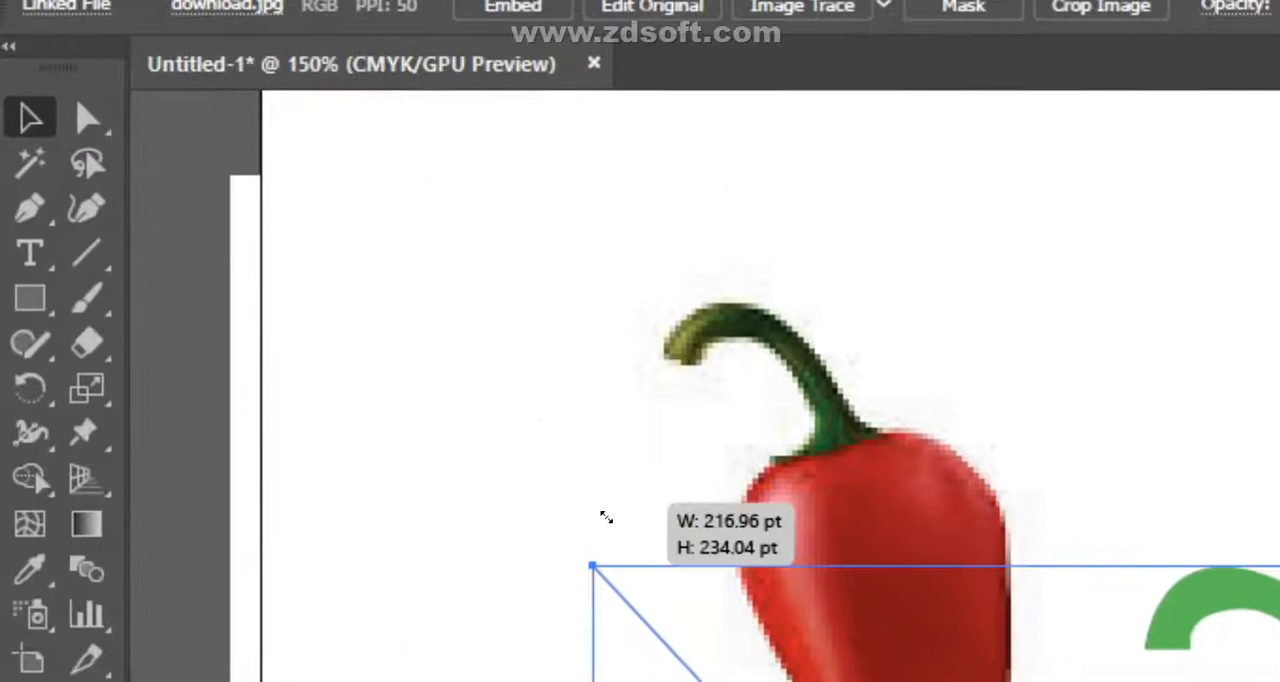
{"action": "left_click_drag", "start_coordinate": [606, 517], "coordinate": [617, 530]}
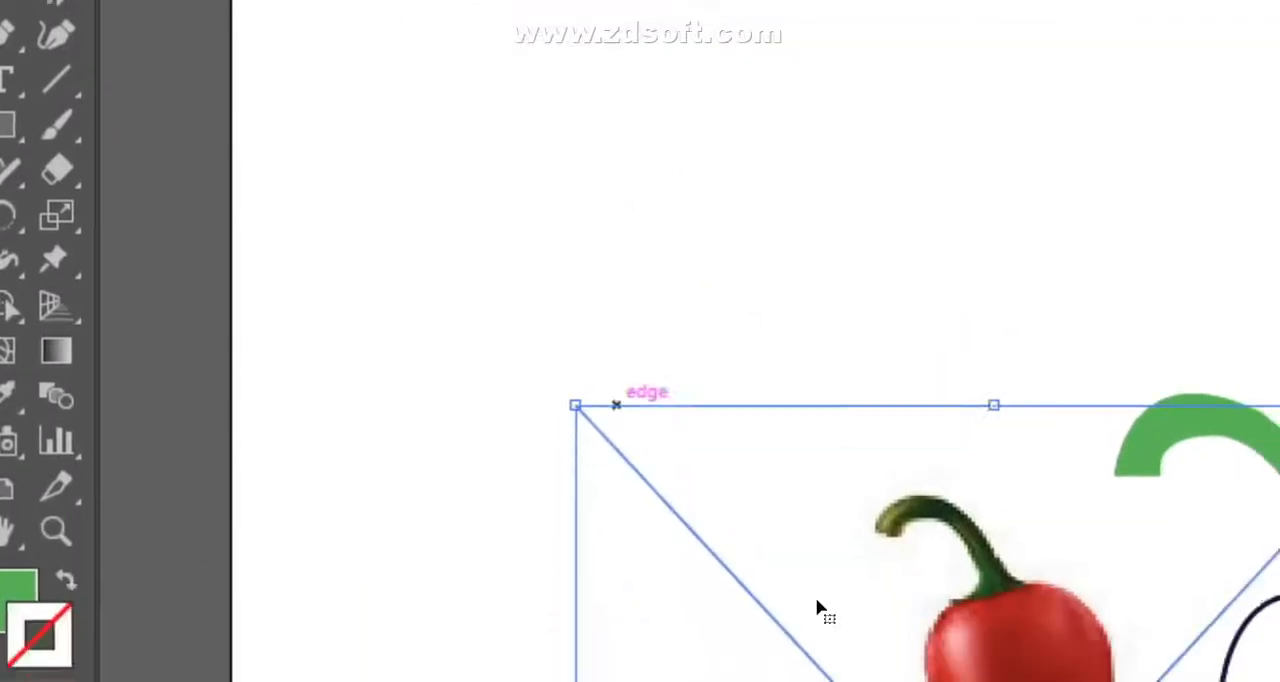
{"action": "left_click_drag", "start_coordinate": [686, 389], "coordinate": [590, 284]}
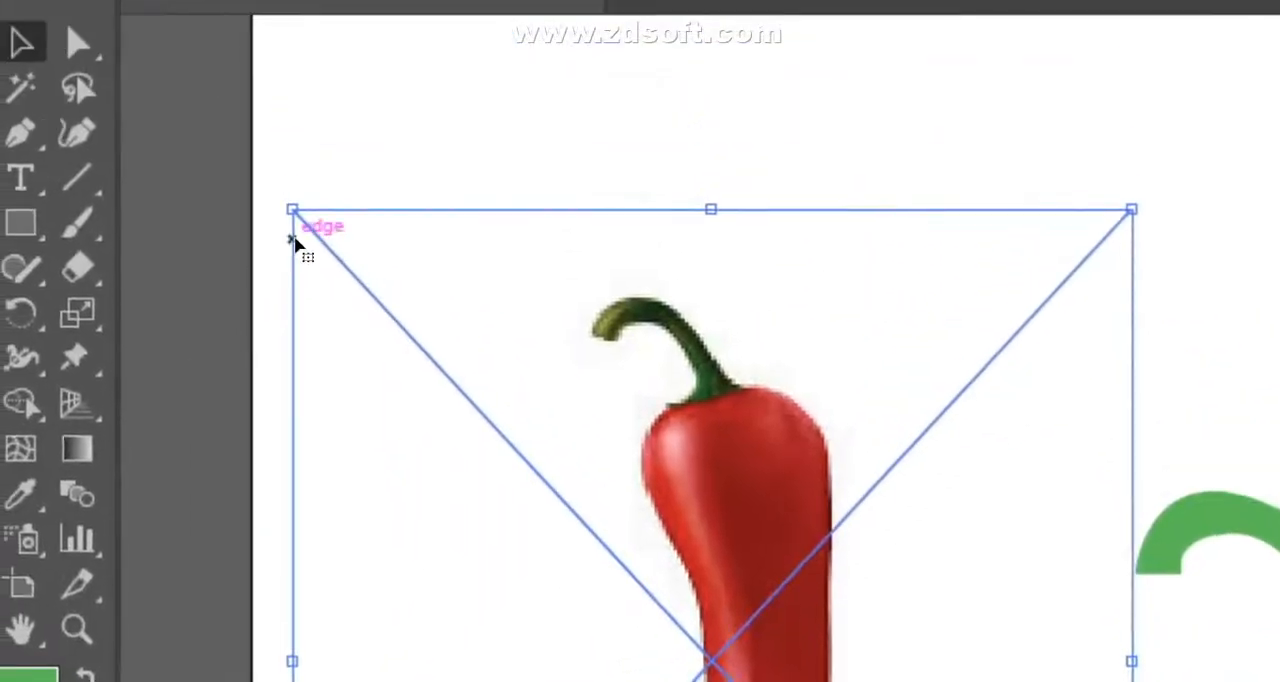
{"action": "left_click_drag", "start_coordinate": [292, 209], "coordinate": [618, 500]}
{"action": "left_click_drag", "start_coordinate": [651, 353], "coordinate": [628, 182]}
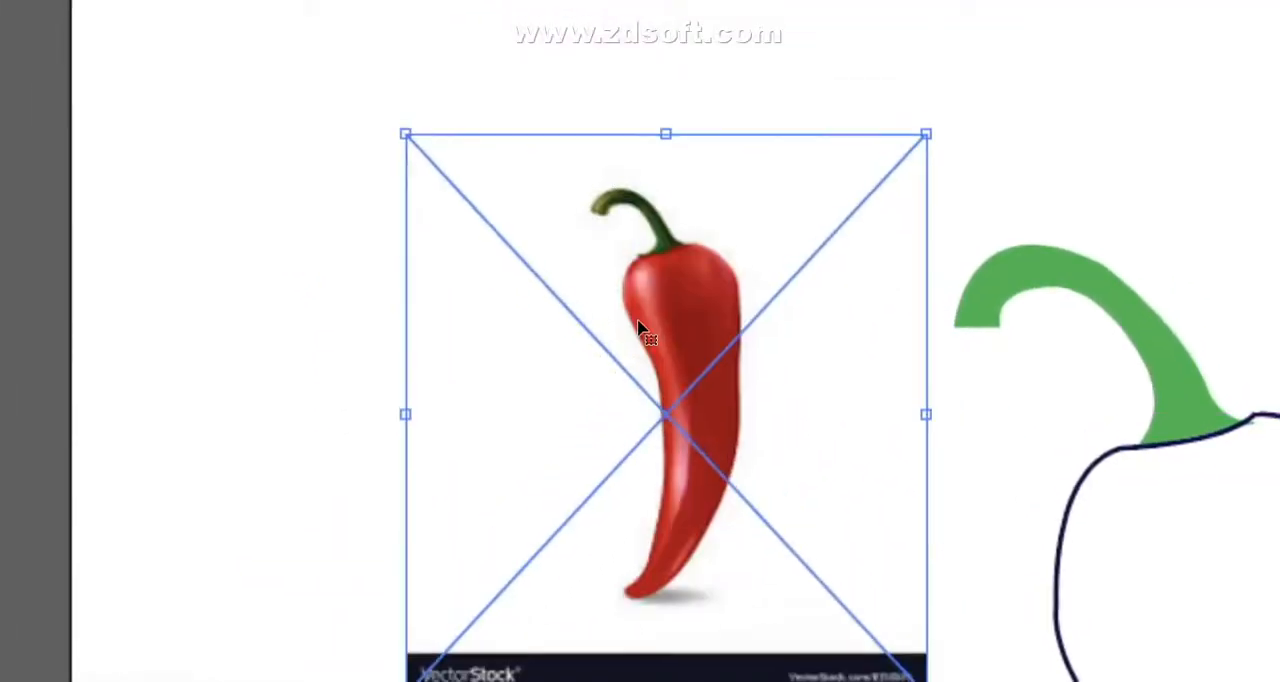
{"action": "key", "text": "ctrl+plus"}
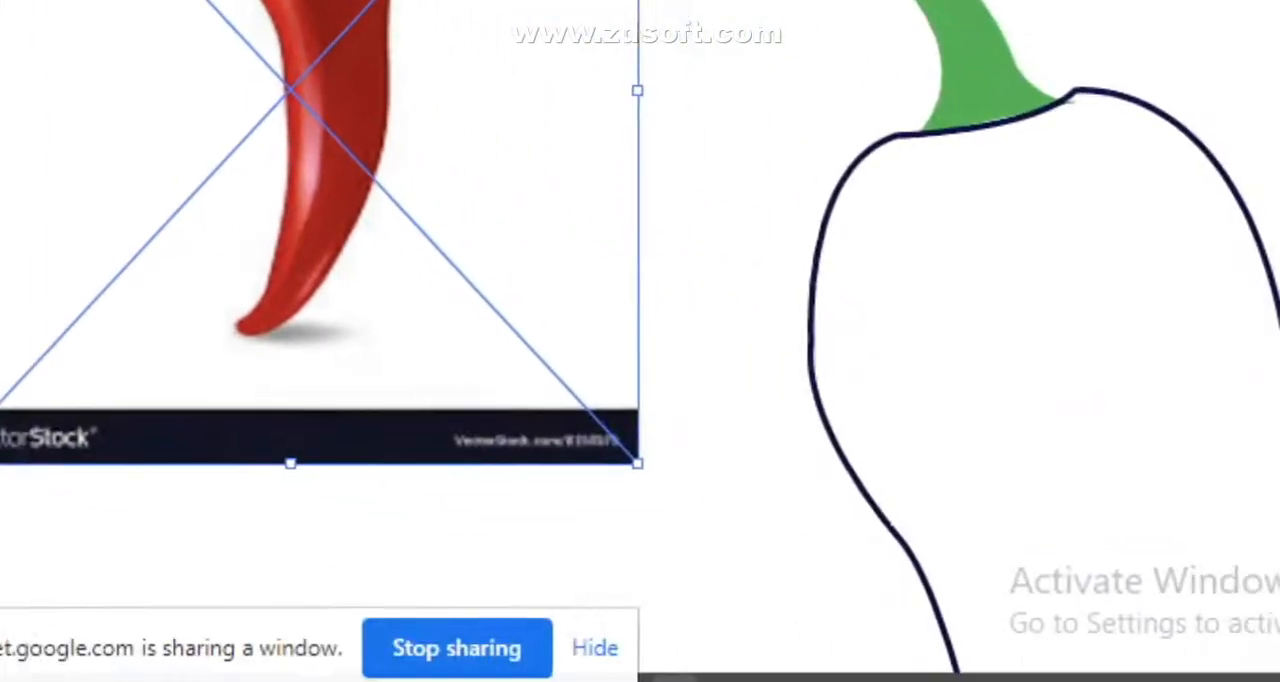
{"action": "left_click_drag", "start_coordinate": [660, 680], "coordinate": [677, 680]}
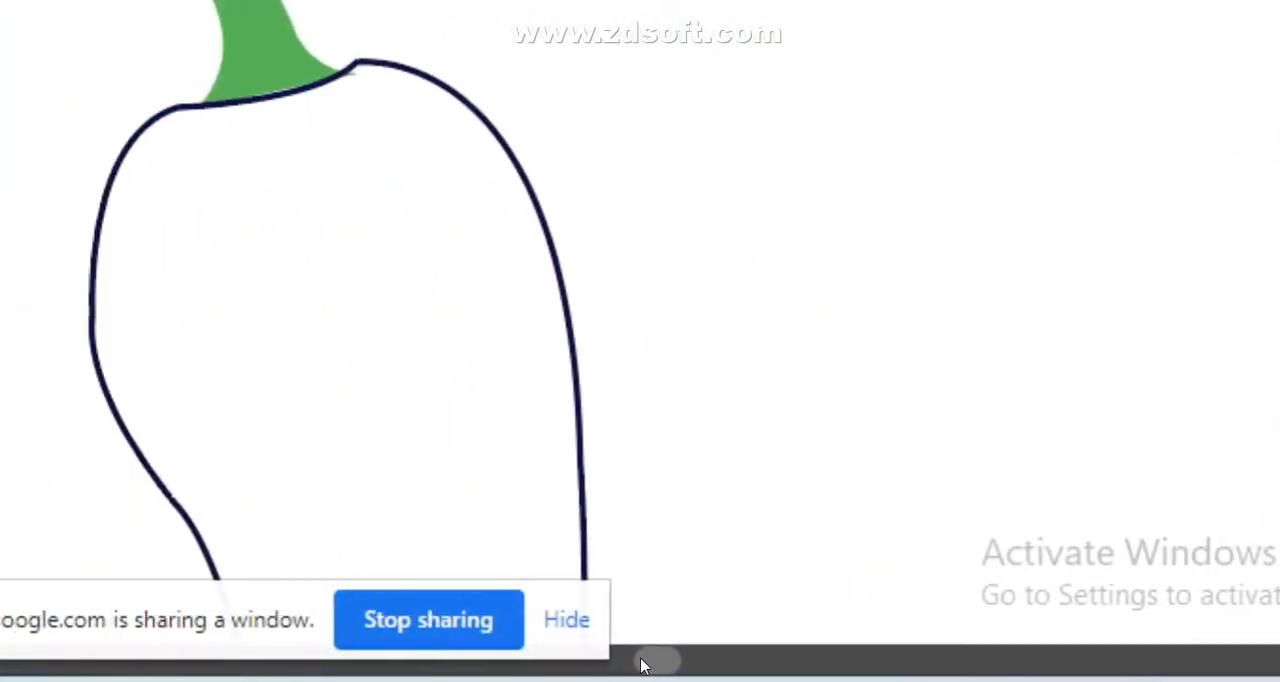
- Try a dark green stroke on the stem, and remove the stroke again
{"action": "left_click", "coordinate": [640, 345]}
{"action": "left_click", "coordinate": [1058, 148]}
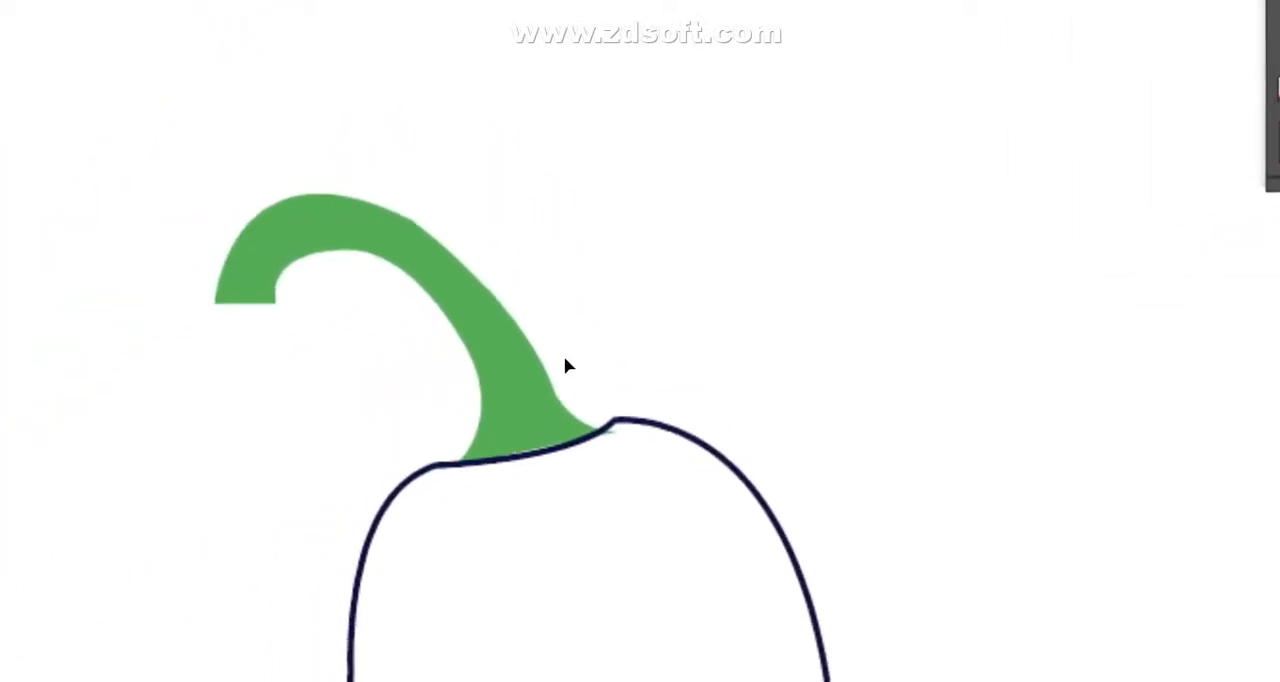
{"action": "left_click", "coordinate": [653, 314]}
{"action": "left_click", "coordinate": [1151, 266]}
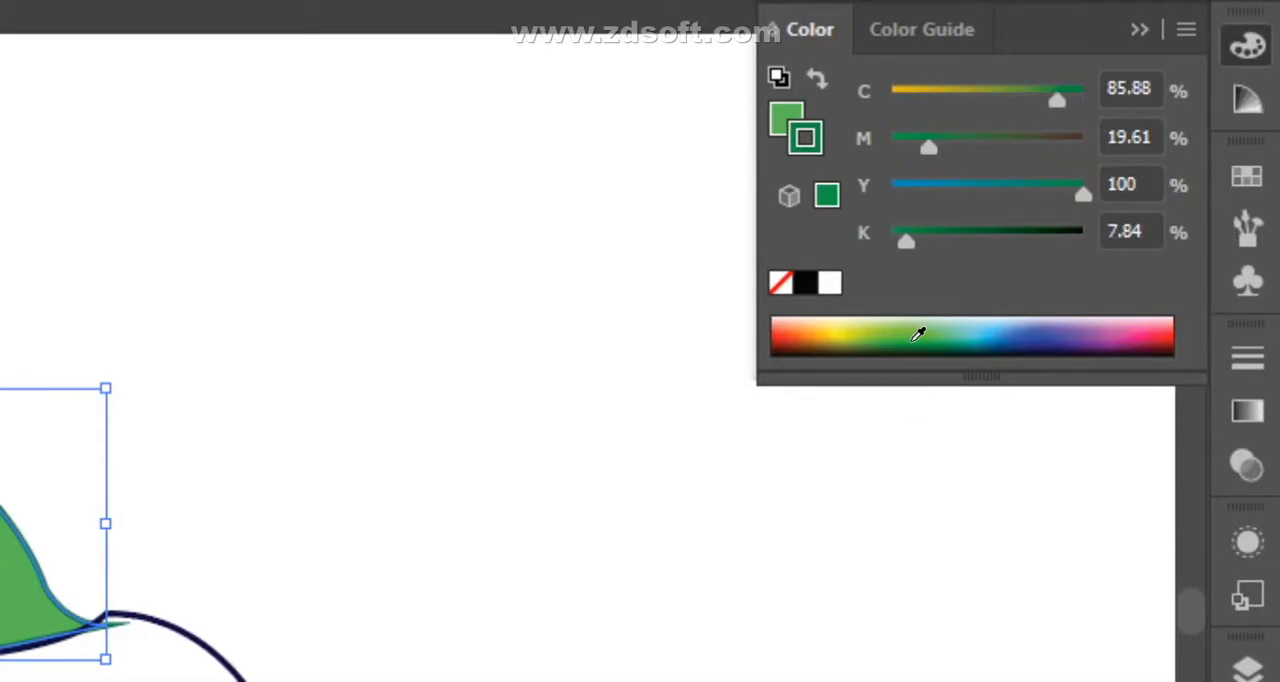
{"action": "left_click", "coordinate": [910, 334]}
{"action": "left_click_drag", "start_coordinate": [942, 241], "coordinate": [968, 241]}
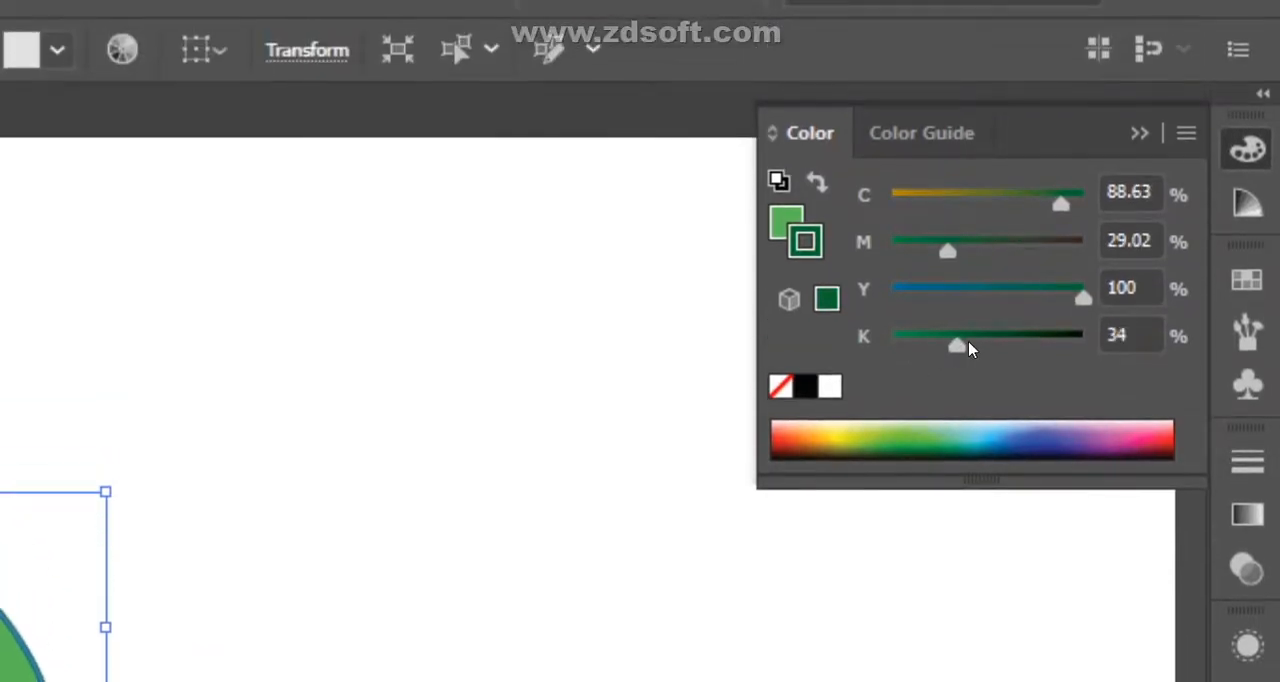
{"action": "left_click_drag", "start_coordinate": [968, 347], "coordinate": [1045, 349]}
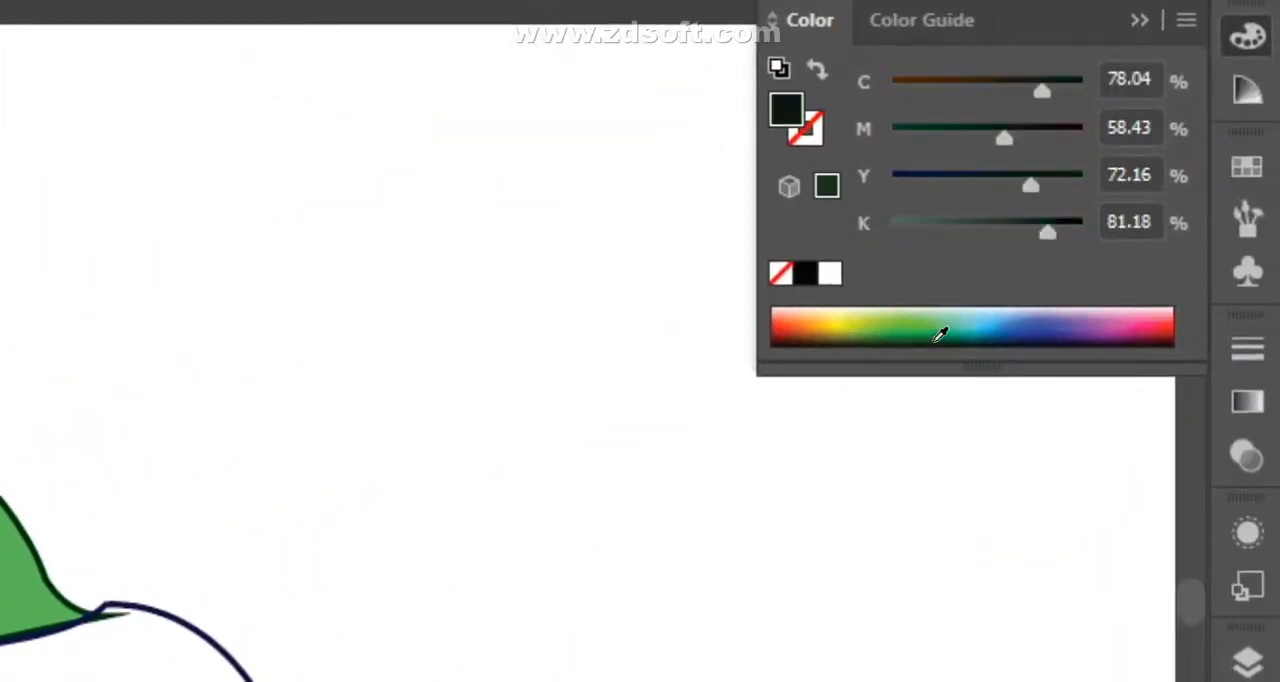
{"action": "left_click_drag", "start_coordinate": [1057, 244], "coordinate": [1062, 242]}
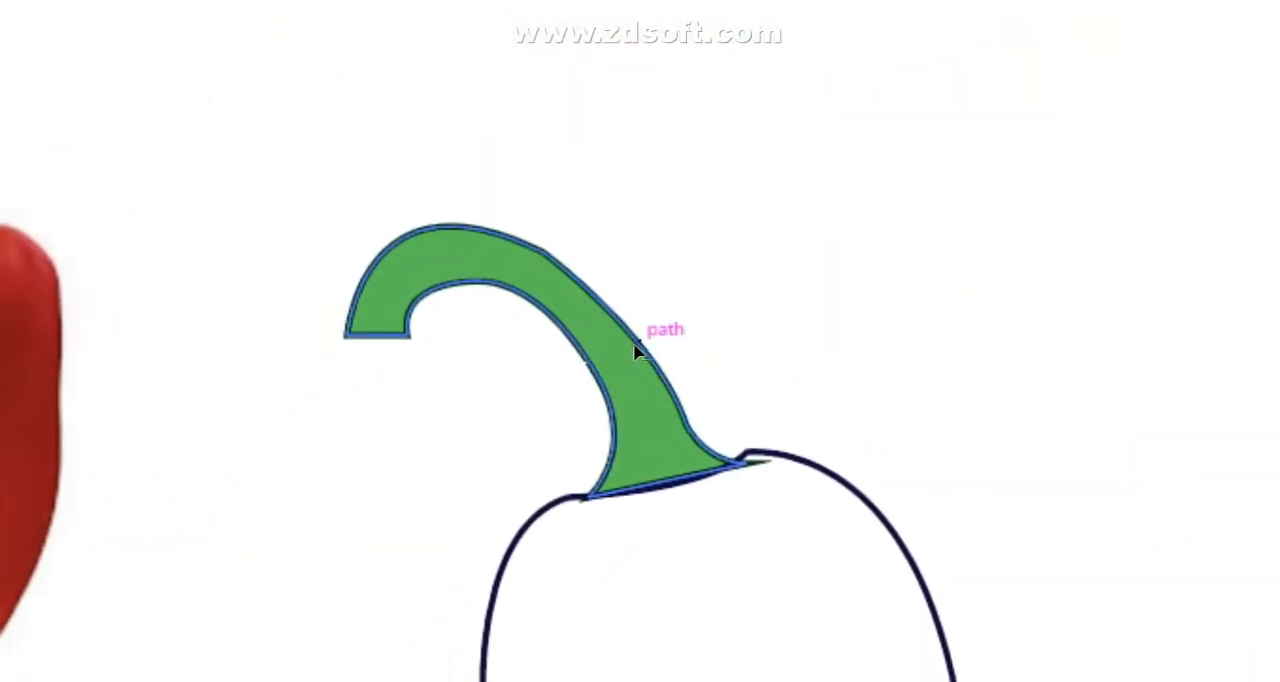
{"action": "left_click", "coordinate": [1273, 88]}
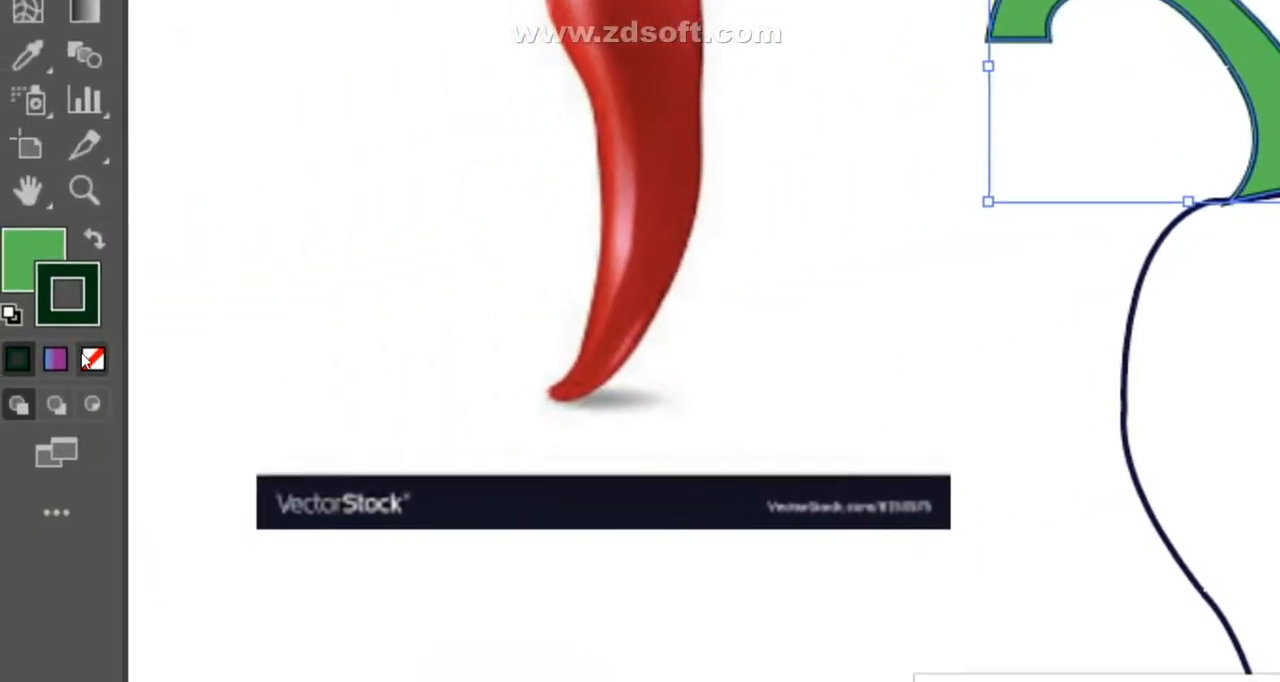
{"action": "left_click", "coordinate": [92, 361]}
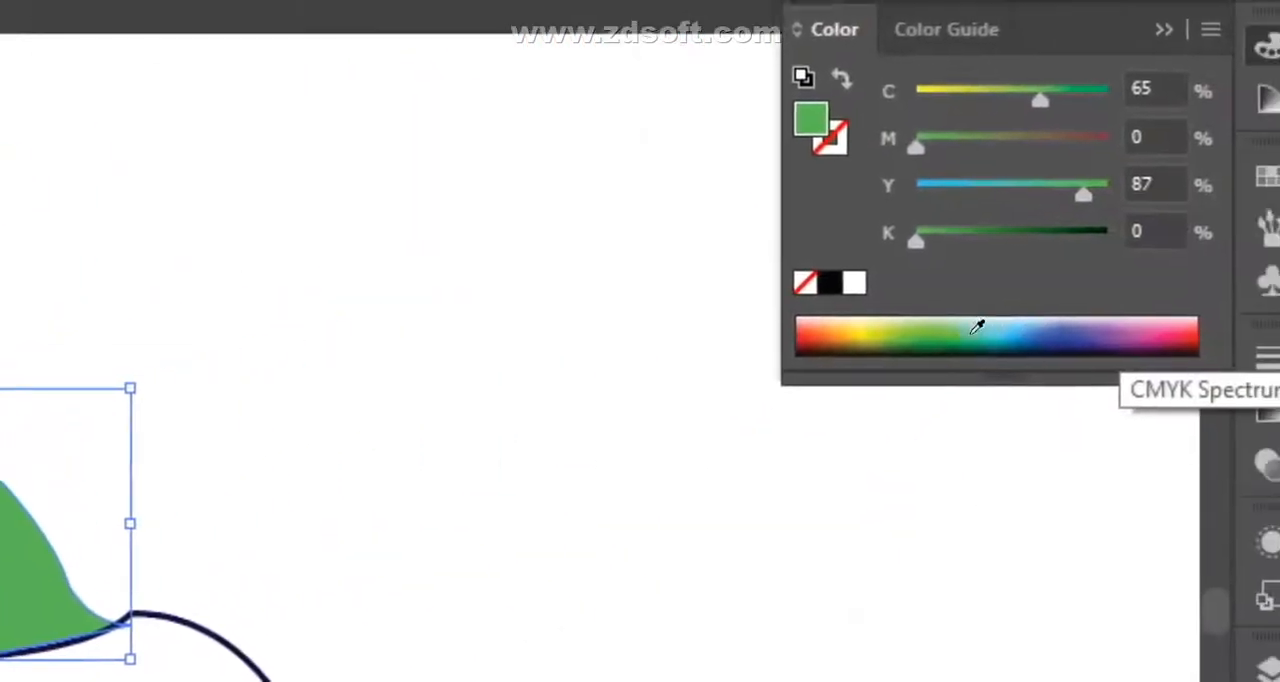
- Change the stem's fill to a darker green with 100% yellow and 7.45% black
{"action": "left_click", "coordinate": [930, 337]}
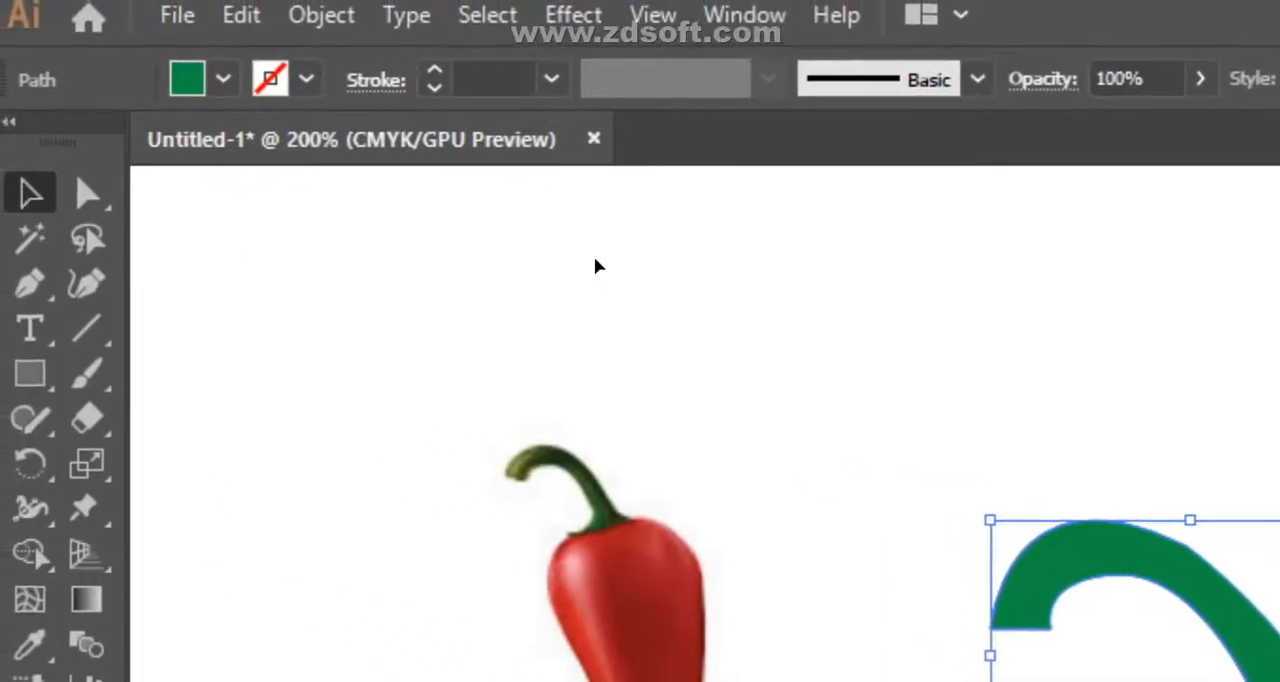
{"action": "left_click", "coordinate": [595, 258]}
{"action": "left_click", "coordinate": [1275, 676]}
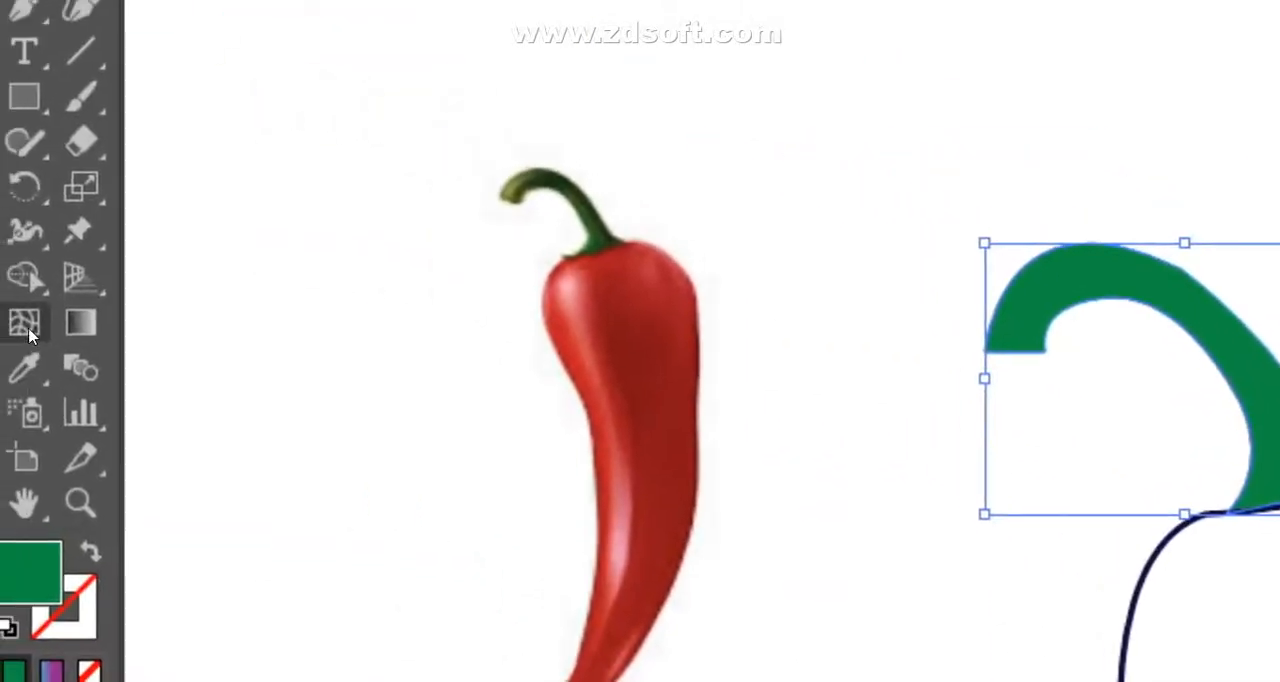
- Try a gradient mesh with yellow-green highlights on the stem, adjusting its mesh points and handles
{"action": "left_click", "coordinate": [29, 334]}
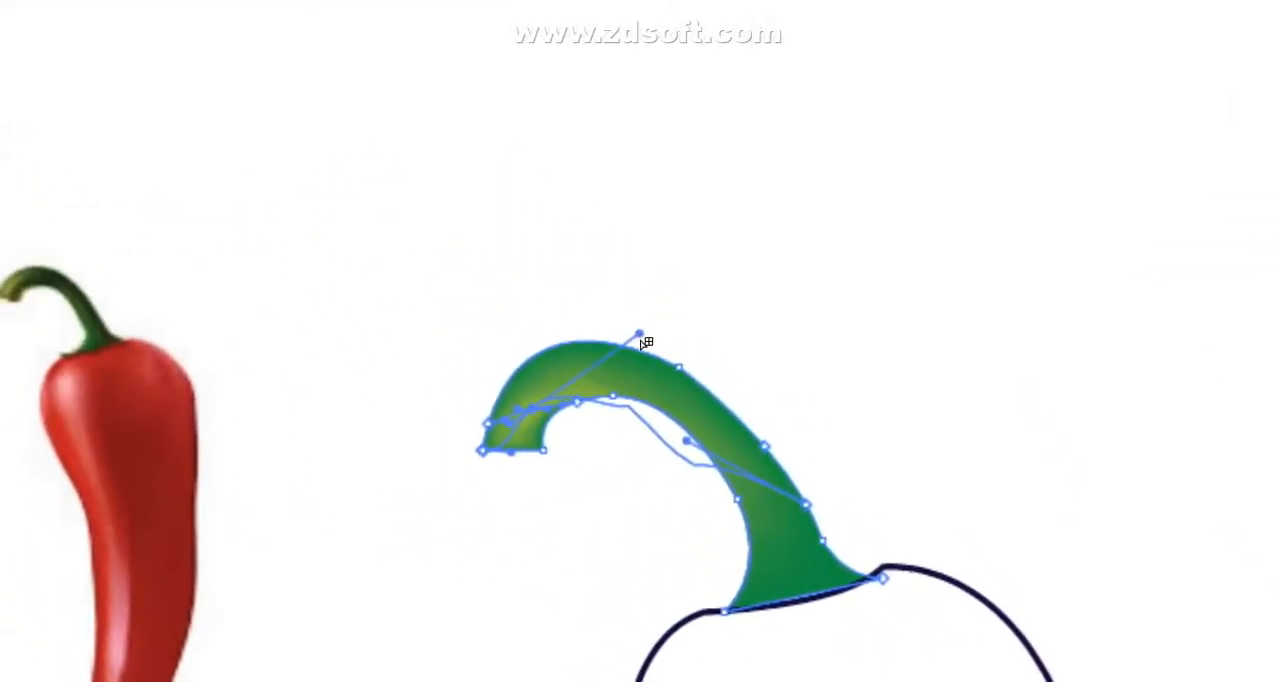
{"action": "left_click_drag", "start_coordinate": [632, 338], "coordinate": [611, 320]}
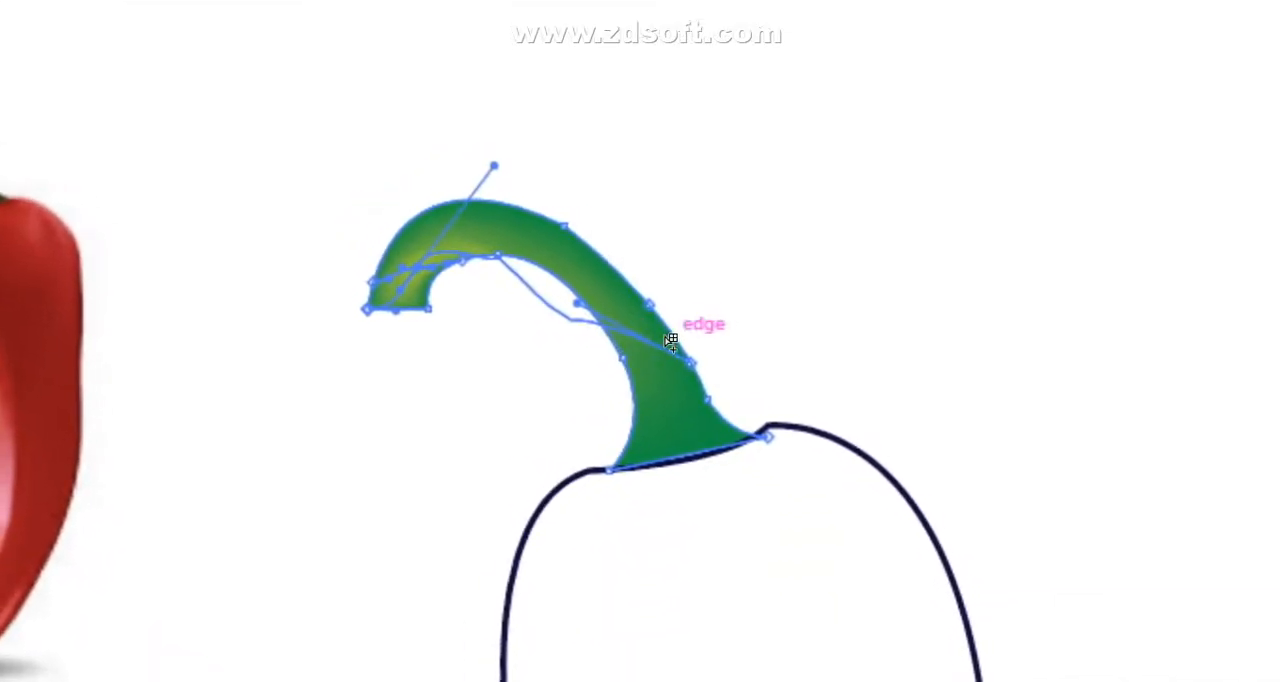
{"action": "left_click_drag", "start_coordinate": [640, 344], "coordinate": [614, 368]}
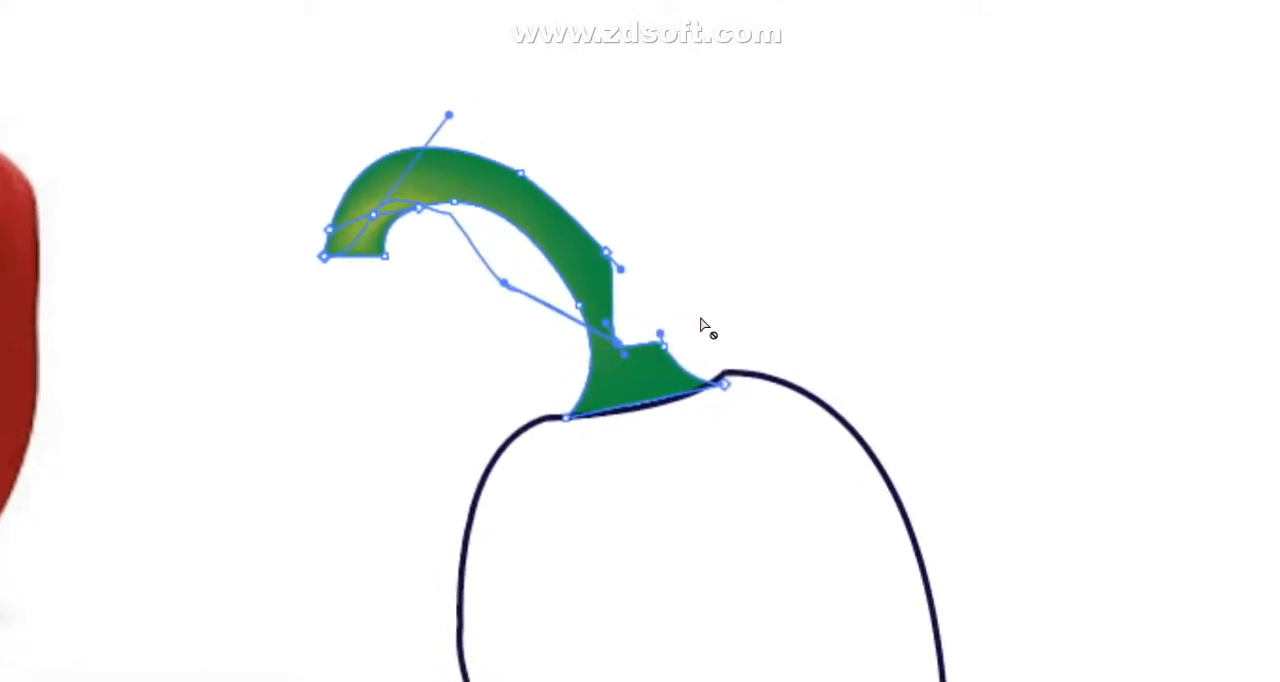
{"action": "key", "text": "v"}
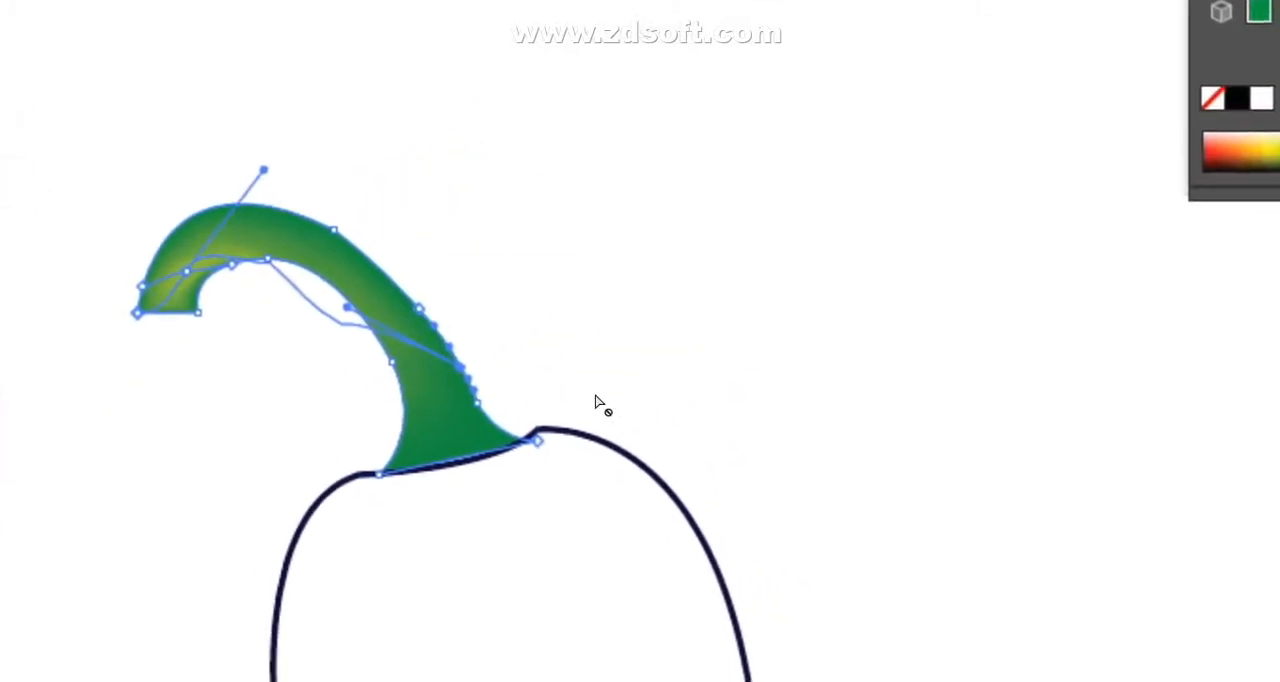
{"action": "key", "text": "v"}
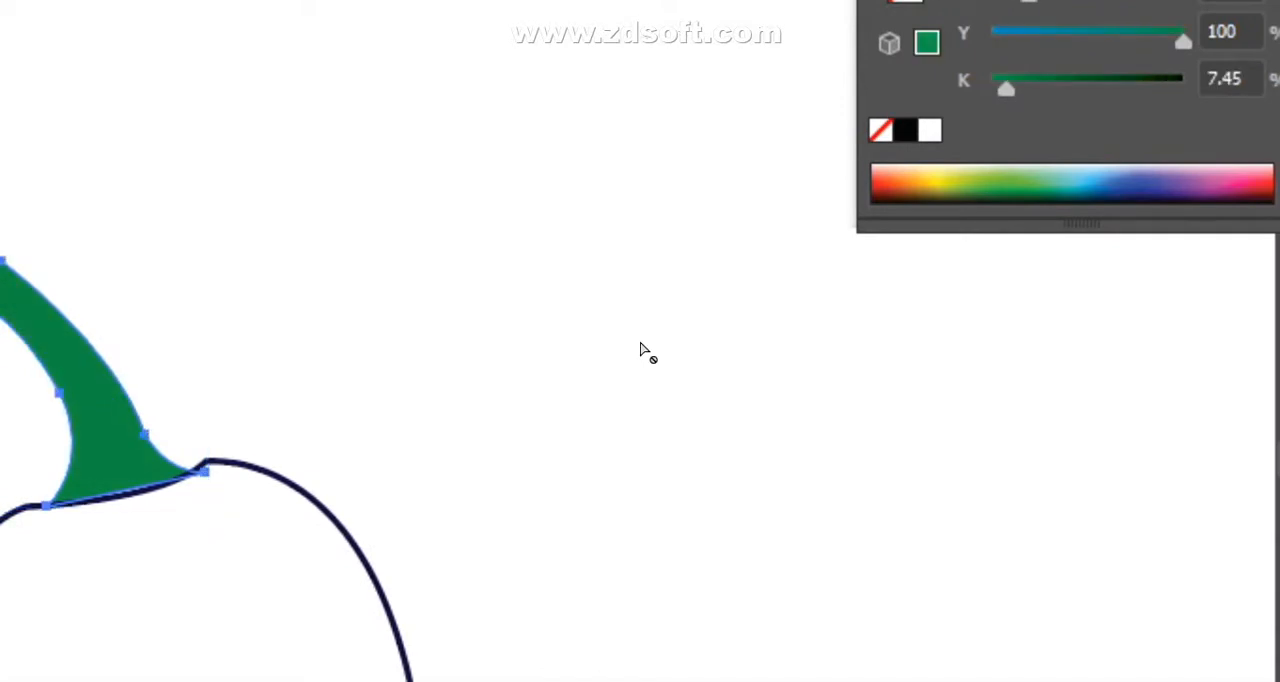
- Add gradient mesh points along the dark green stem with the Mesh tool, and color the area near its curved tip yellow-green
{"action": "key", "text": "ctrl+plus"}
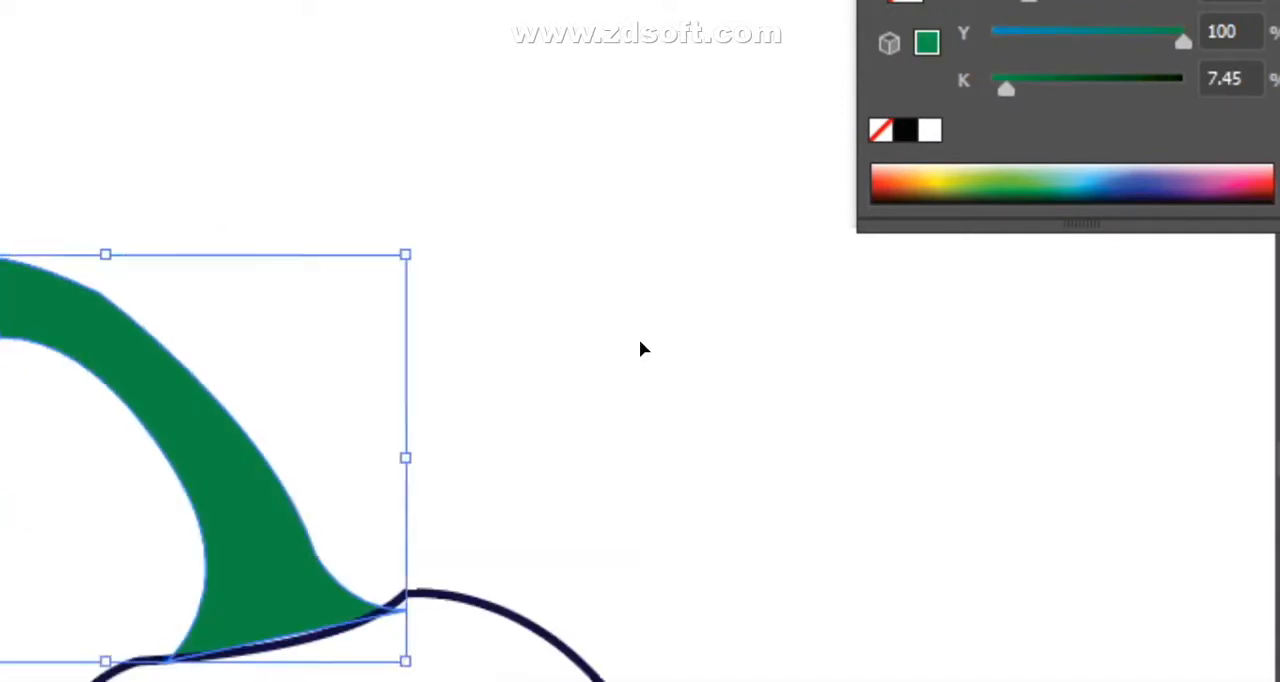
{"action": "key", "text": "ctrl+plus"}
{"action": "scroll", "coordinate": [642, 345], "scroll_direction": "down", "scroll_amount": 1}
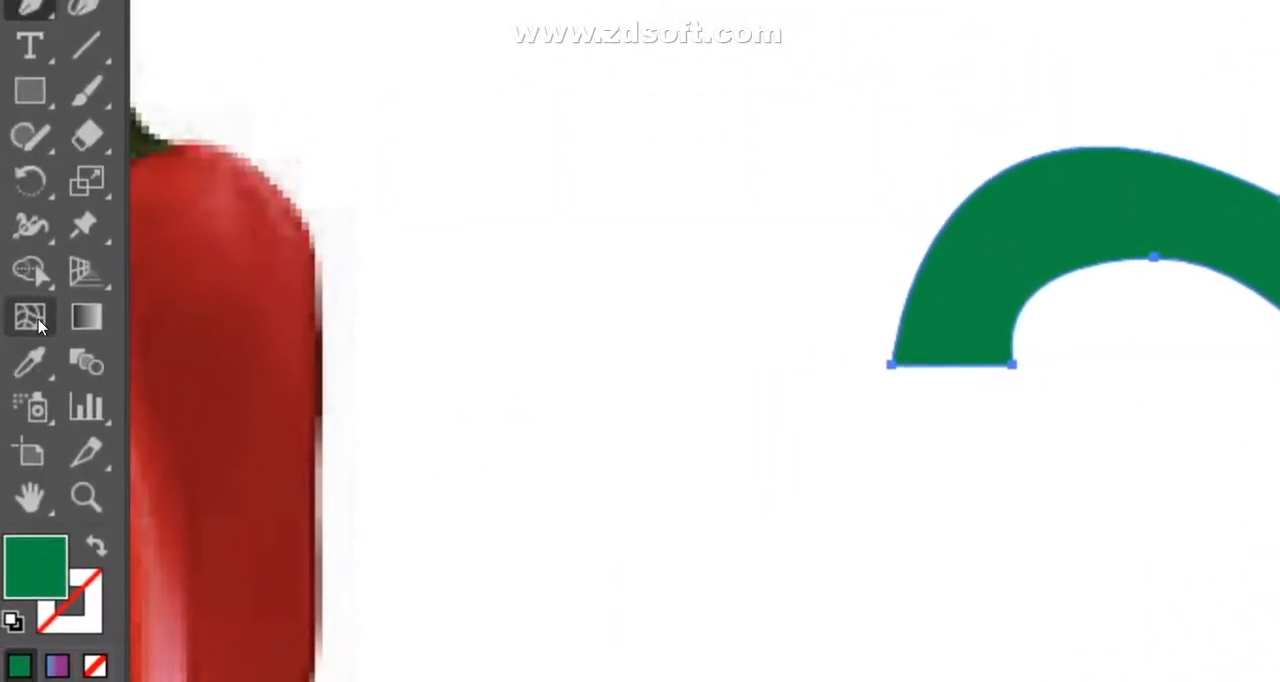
{"action": "left_click", "coordinate": [38, 320]}
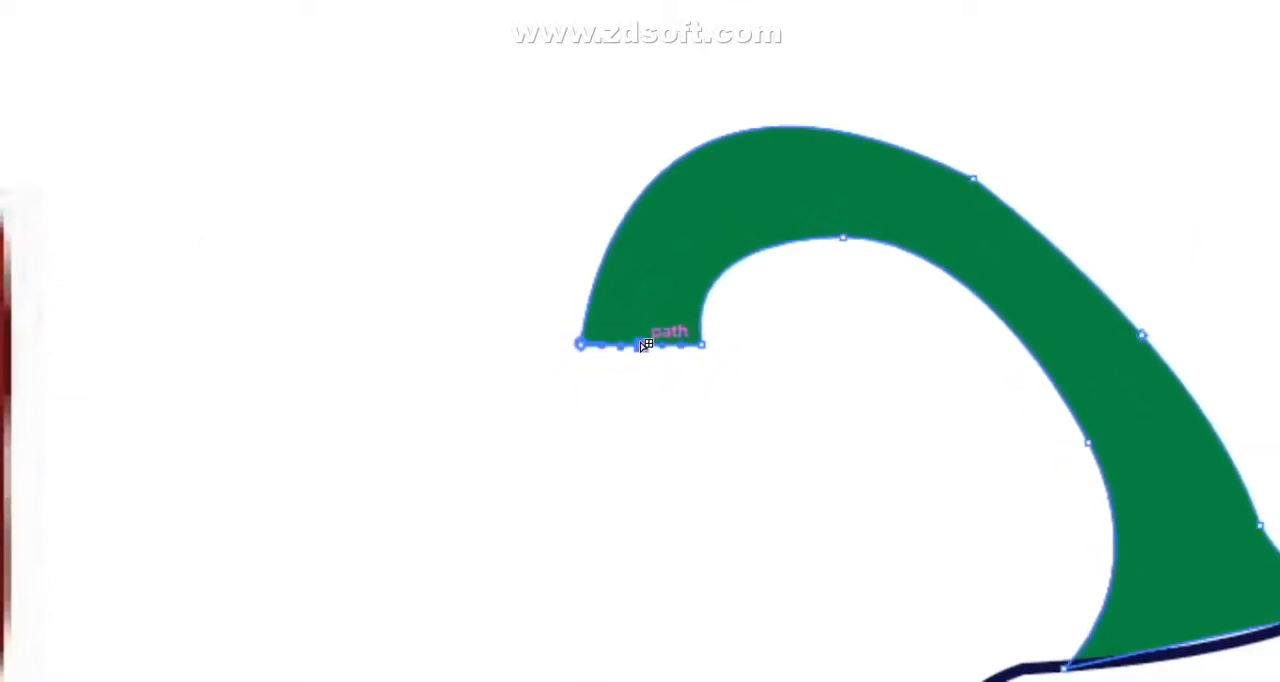
{"action": "left_click", "coordinate": [709, 241]}
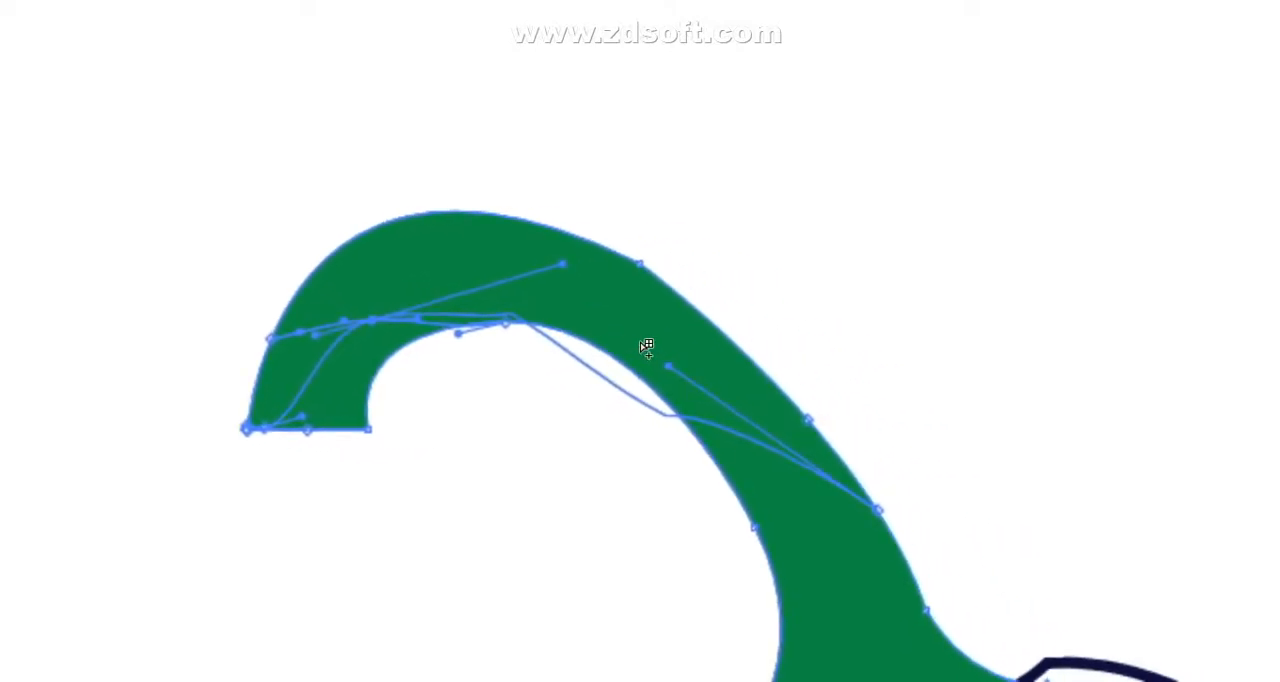
{"action": "left_click", "coordinate": [812, 622]}
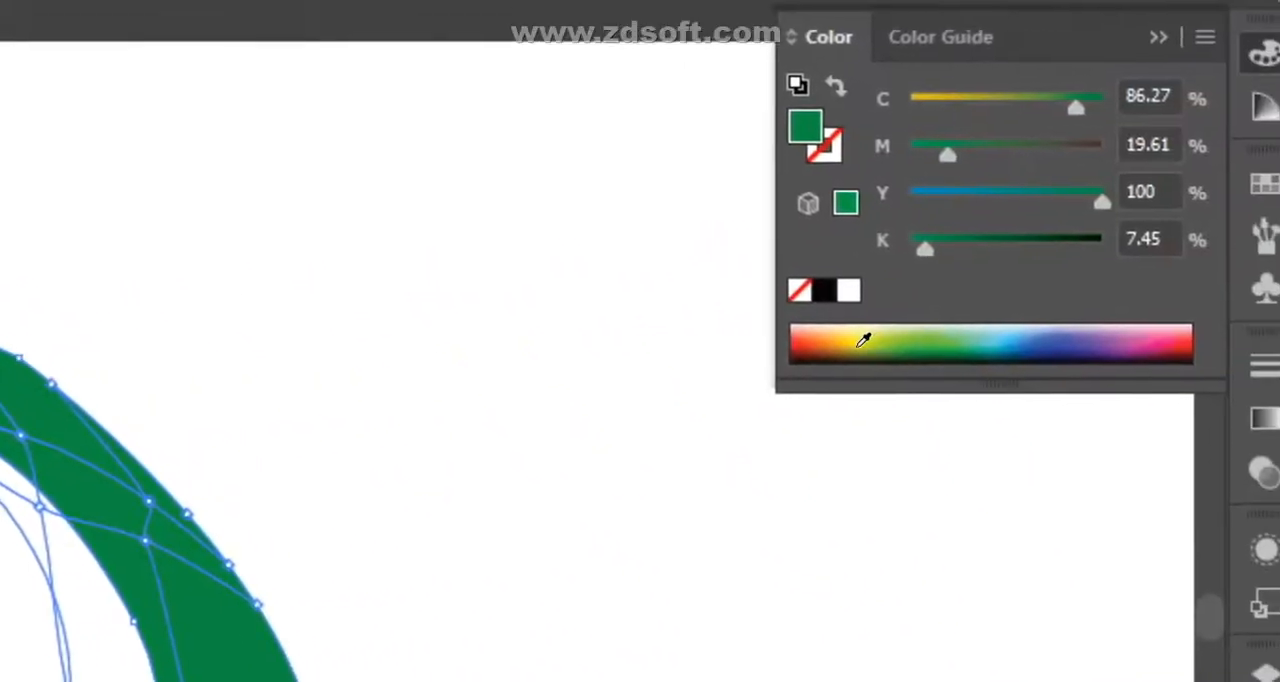
{"action": "left_click", "coordinate": [845, 334]}
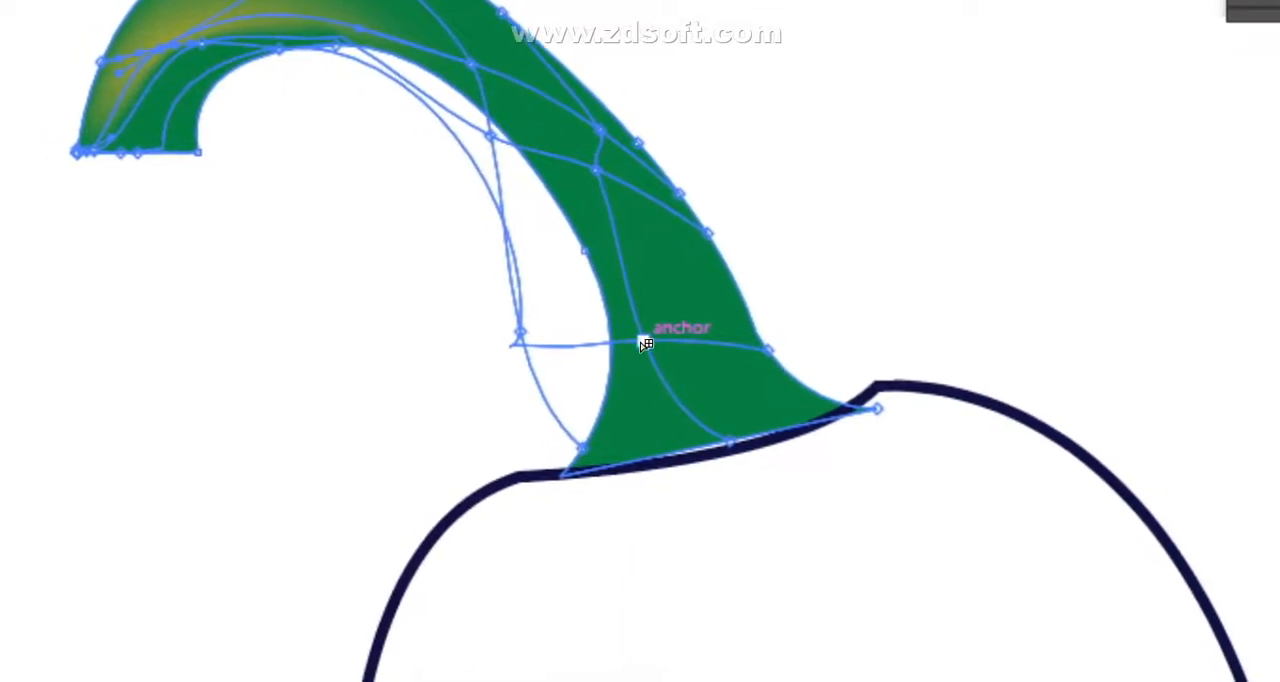
- Try reshaping the mesh points along the dark green stem, and undo back to its plain green fill
{"action": "mouse_move", "coordinate": [638, 343]}
{"action": "left_mouse_down"}
{"action": "mouse_move", "coordinate": [665, 332]}
{"action": "mouse_move", "coordinate": [642, 347]}
{"action": "left_mouse_up"}
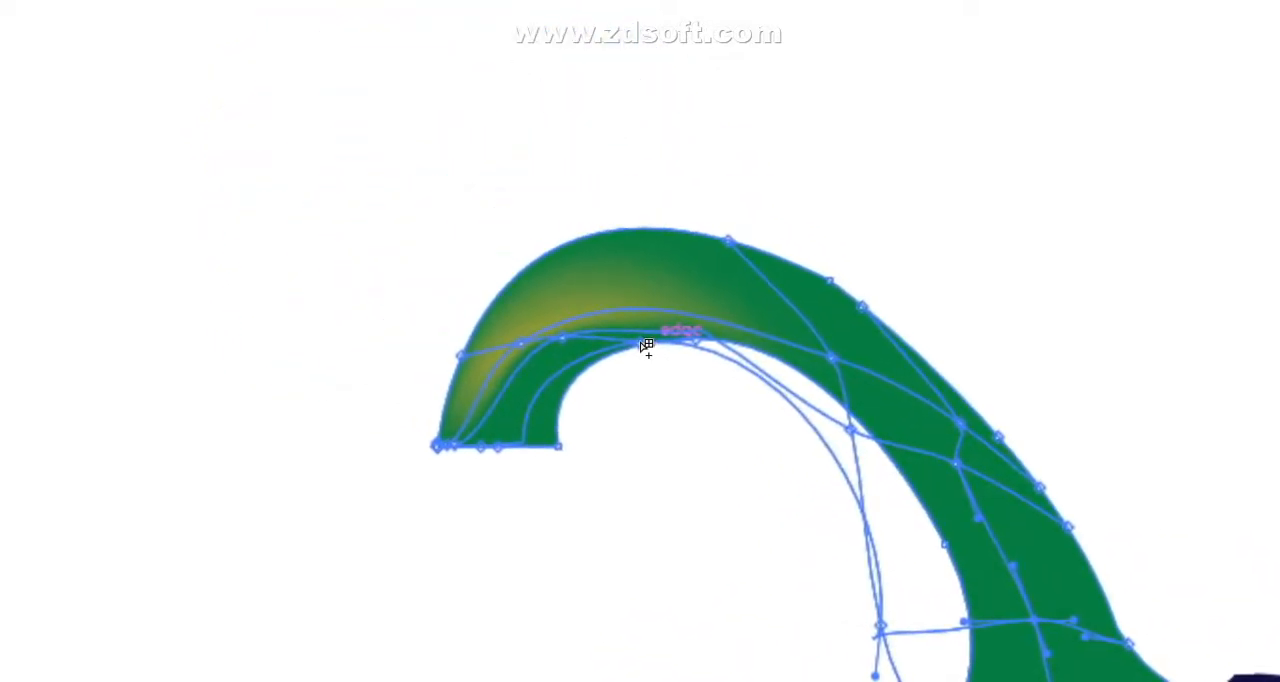
{"action": "left_click_drag", "start_coordinate": [641, 342], "coordinate": [628, 404]}
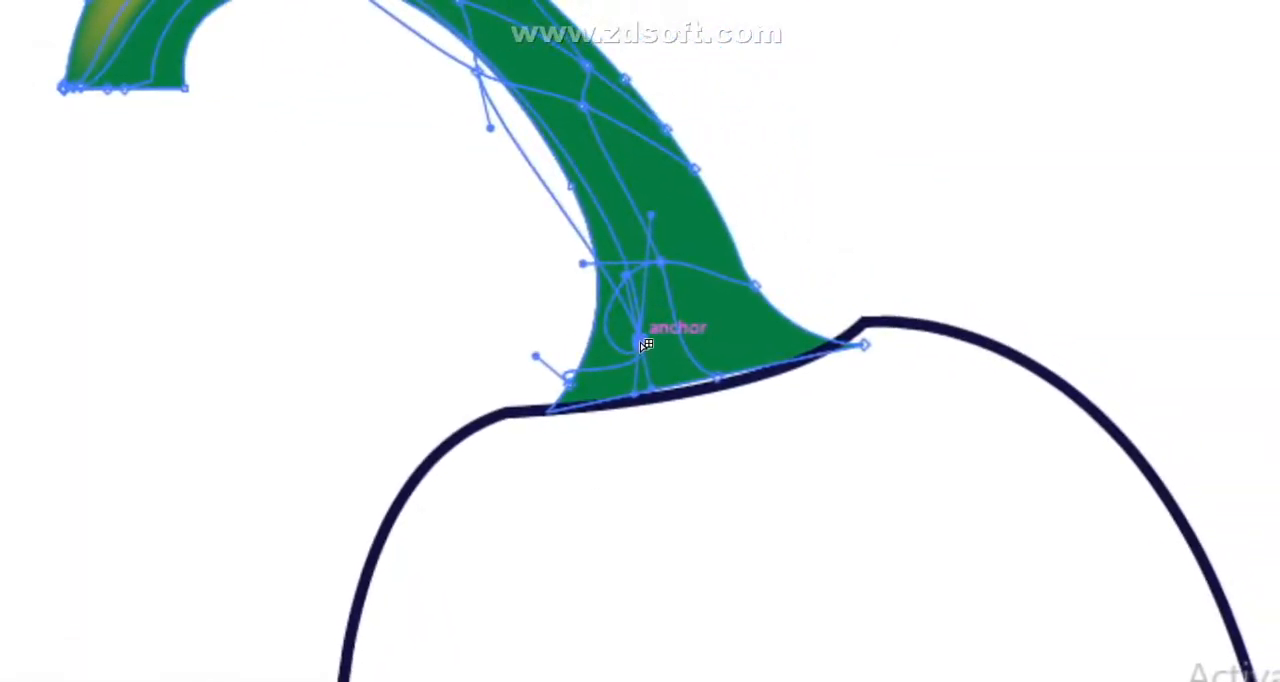
{"action": "left_click", "coordinate": [570, 120], "text": "alt"}
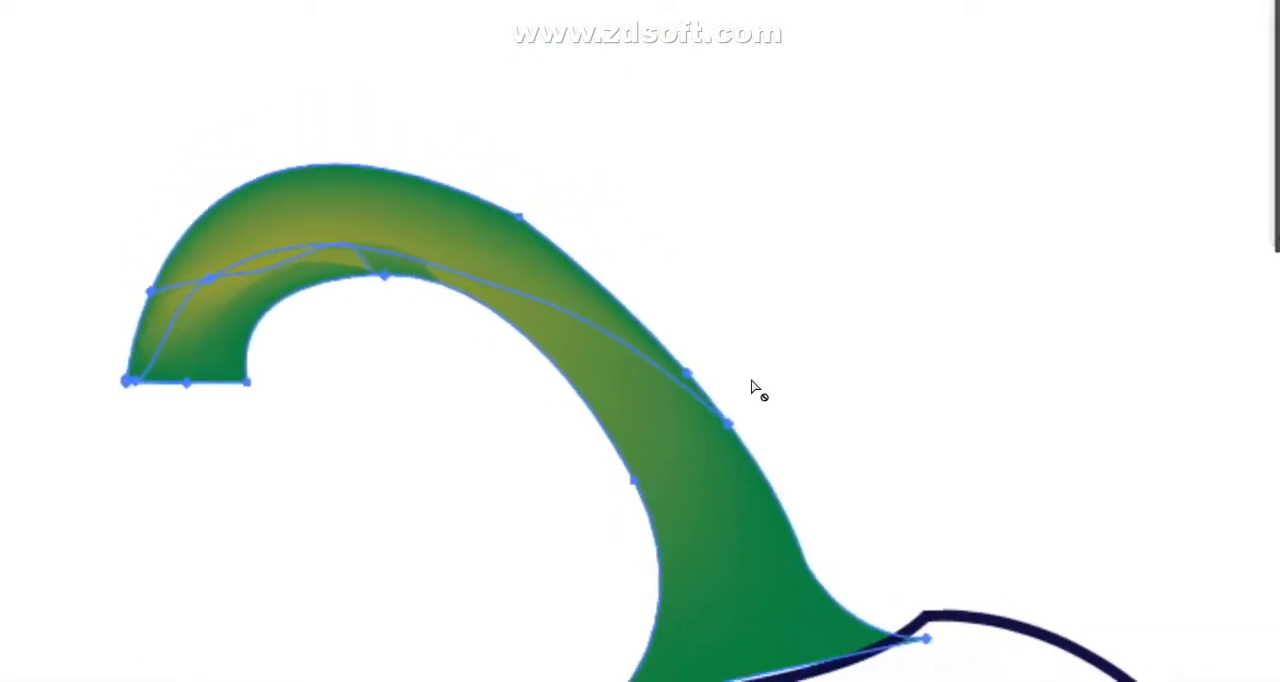
{"action": "left_click", "coordinate": [862, 425], "text": "alt"}
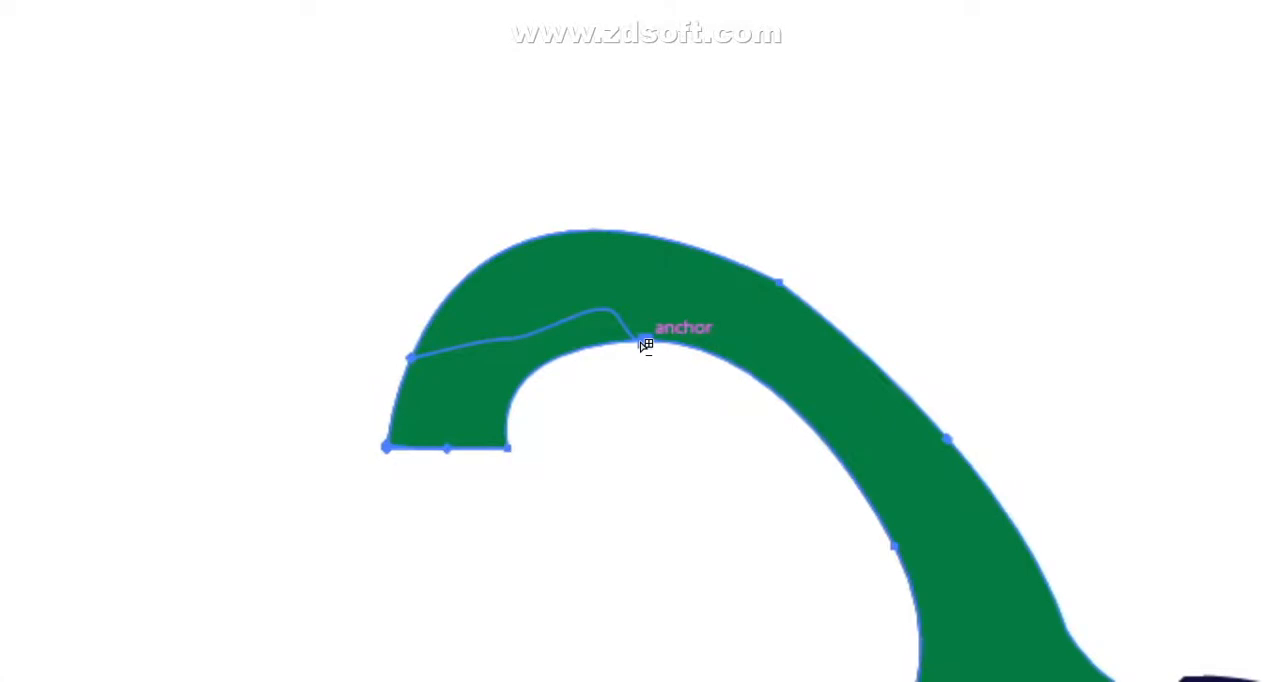
- Add a yellow-green mesh point near the stem's curved tip, and adjust the mesh handles there and at the stem's base
{"action": "left_click", "coordinate": [646, 345], "text": "alt"}
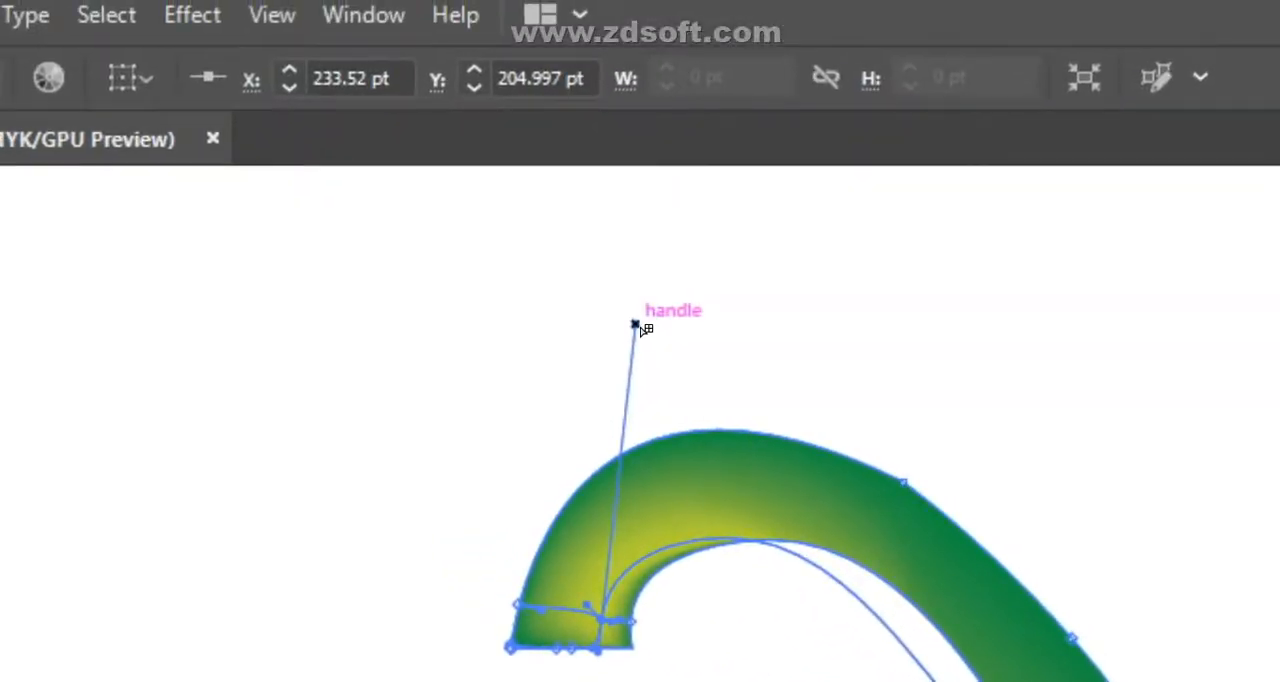
{"action": "left_click_drag", "start_coordinate": [635, 325], "coordinate": [811, 418]}
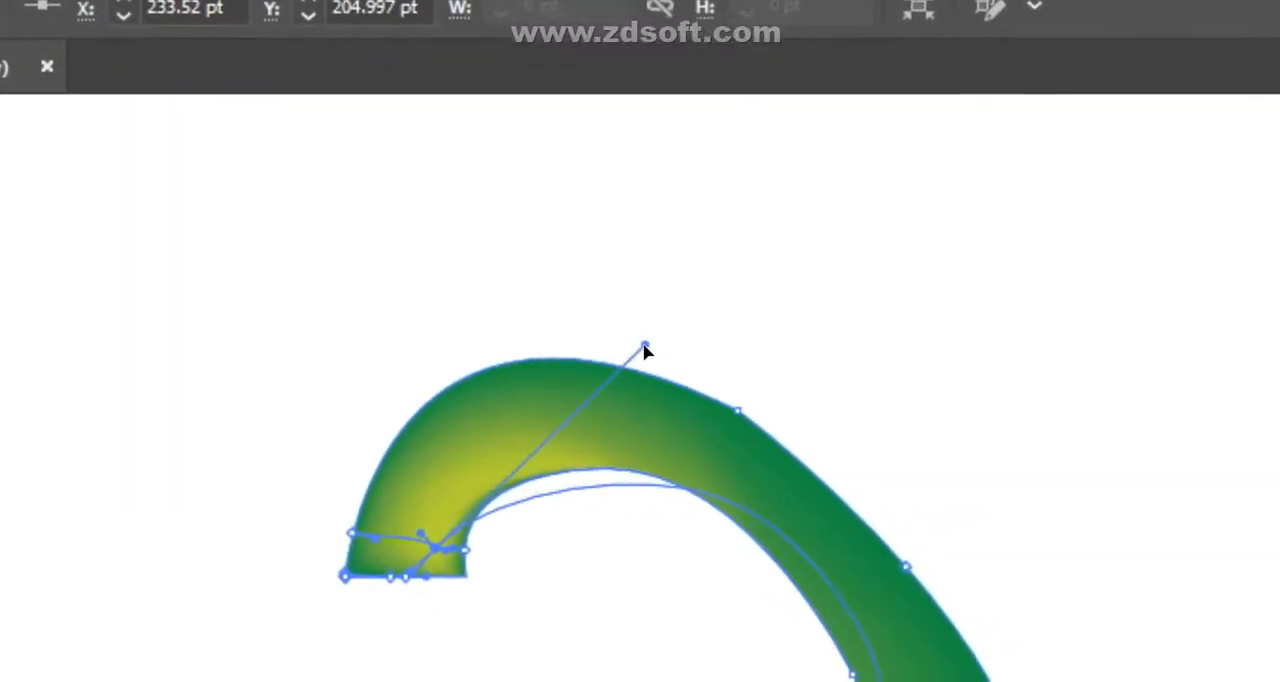
{"action": "mouse_move", "coordinate": [641, 344]}
{"action": "left_mouse_down"}
{"action": "mouse_move", "coordinate": [654, 325]}
{"action": "mouse_move", "coordinate": [614, 345]}
{"action": "mouse_move", "coordinate": [639, 343]}
{"action": "left_mouse_up"}
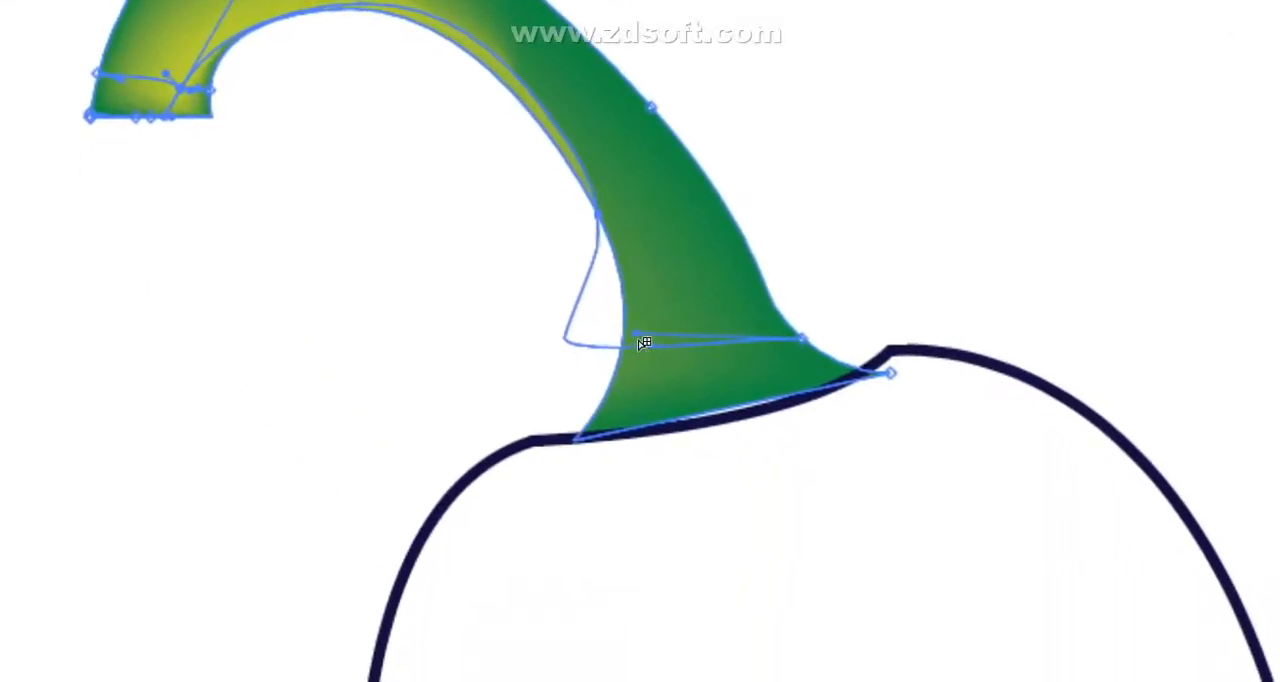
{"action": "left_click_drag", "start_coordinate": [638, 340], "coordinate": [697, 378]}
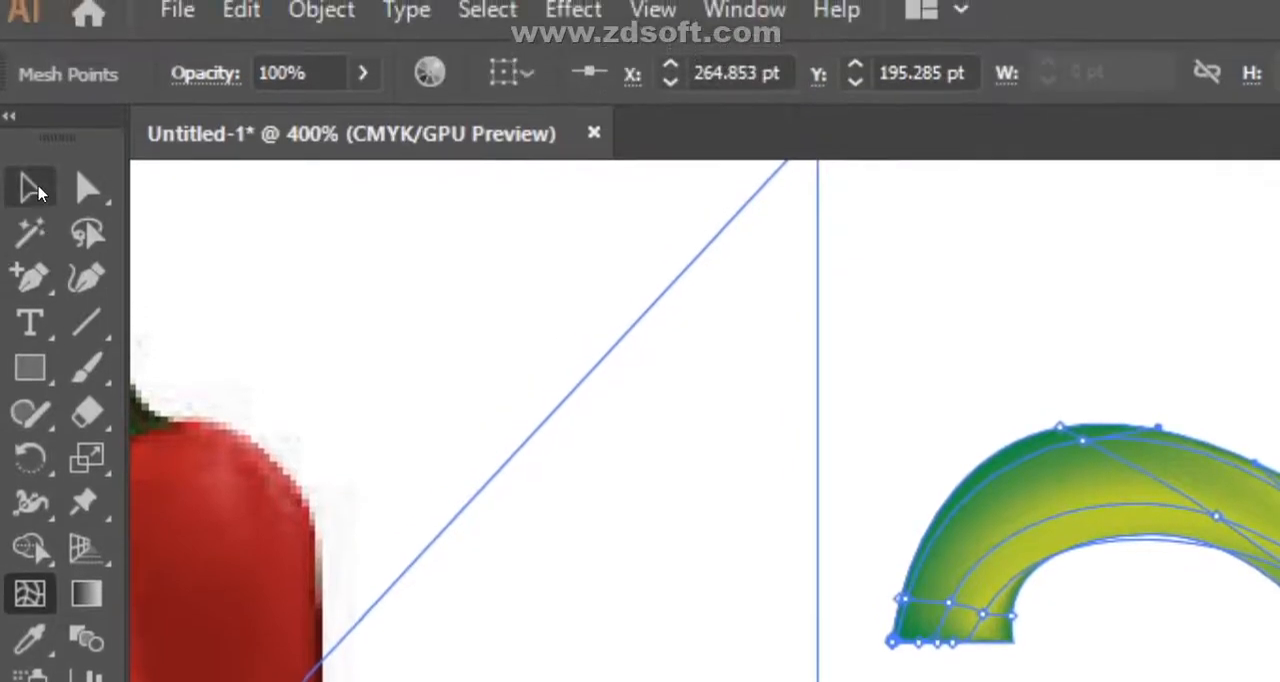
- Compare the stem's extra yellow-green mesh points with the pepper photo, and undo the latest mesh additions
{"action": "left_click", "coordinate": [34, 188]}
{"action": "left_click_drag", "start_coordinate": [254, 226], "coordinate": [336, 262]}
{"action": "left_click_drag", "start_coordinate": [336, 395], "coordinate": [682, 658]}
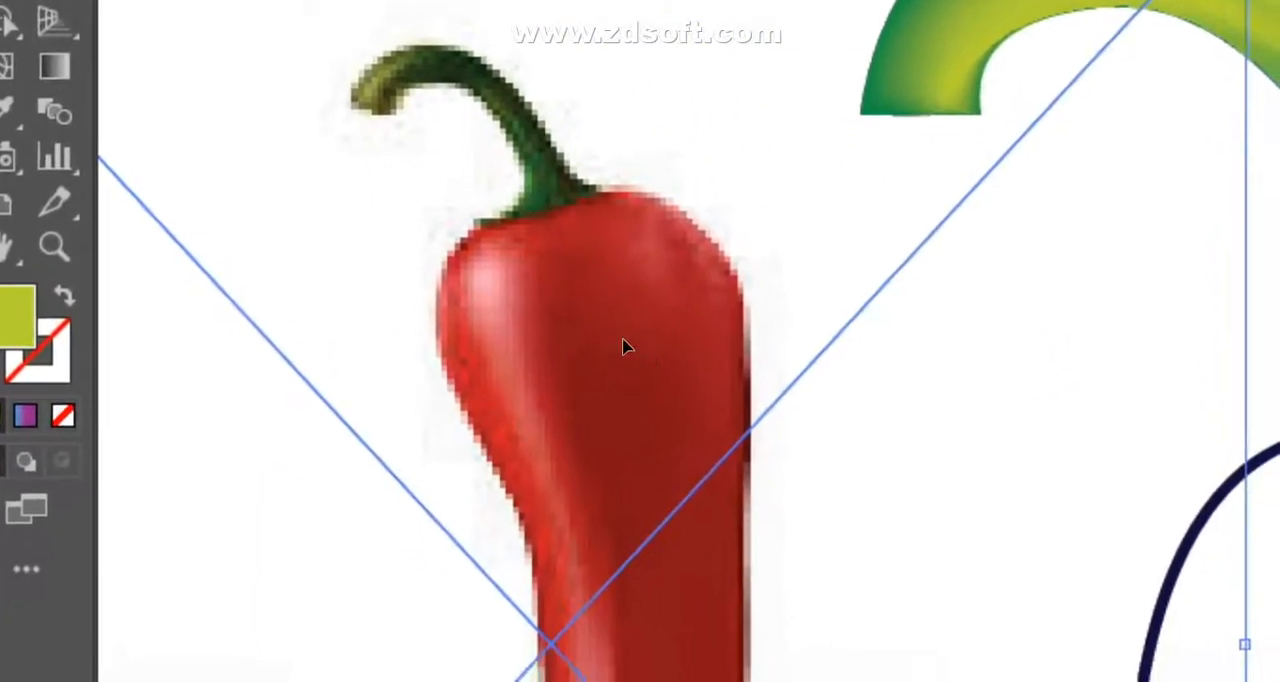
{"action": "left_click_drag", "start_coordinate": [675, 568], "coordinate": [176, 378]}
{"action": "key", "text": "ctrl+z"}
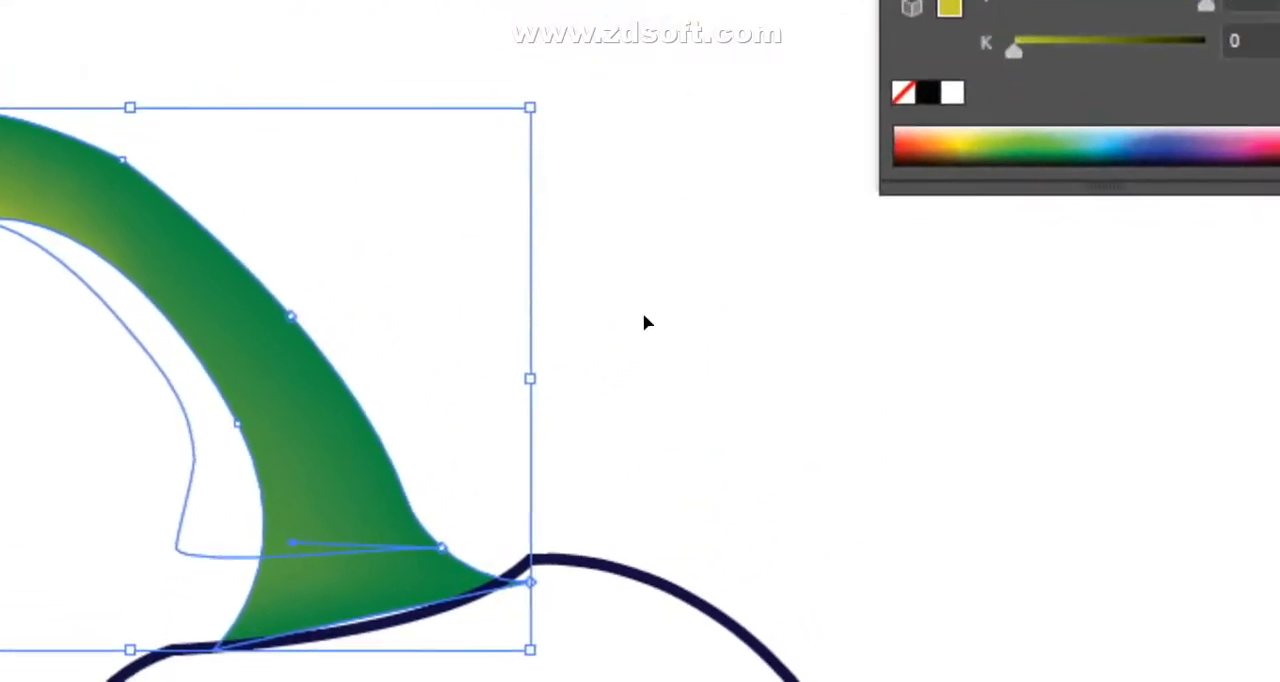
- Add a yellow-green mesh point at the stem's base, where it meets the pepper body
{"action": "left_click", "coordinate": [645, 322]}
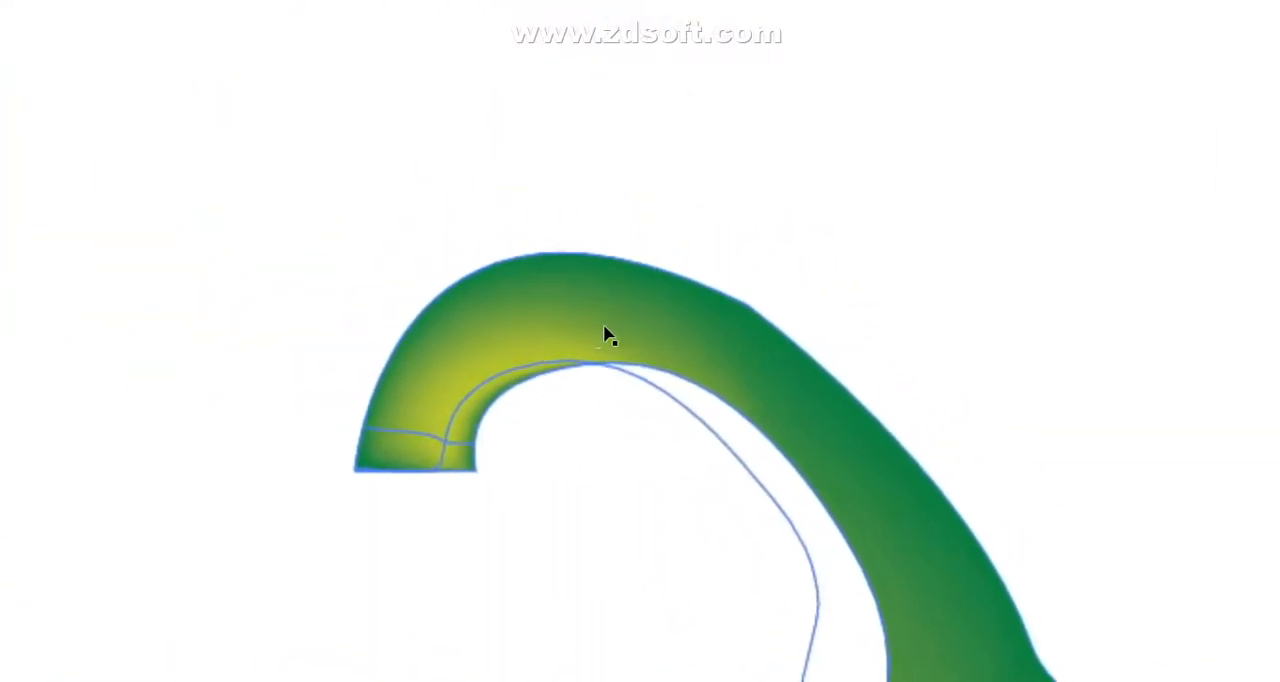
{"action": "left_click", "coordinate": [600, 328]}
{"action": "left_click", "coordinate": [1187, 554]}
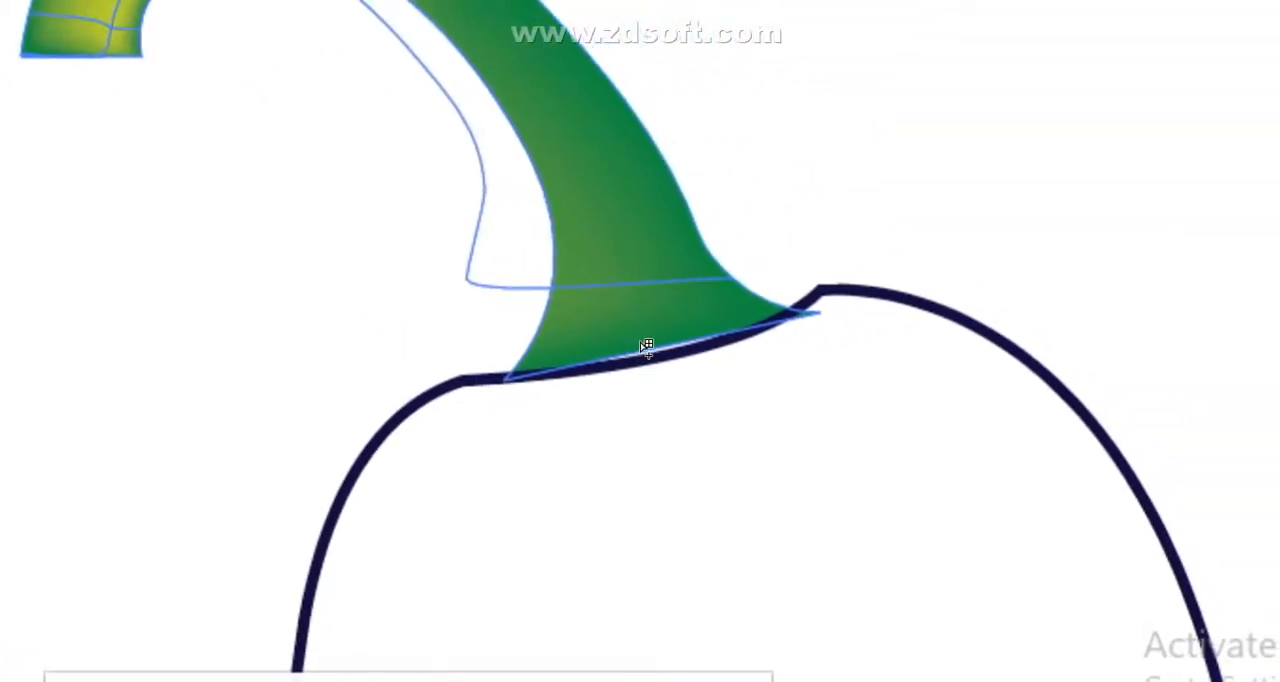
{"action": "left_click", "coordinate": [646, 346]}
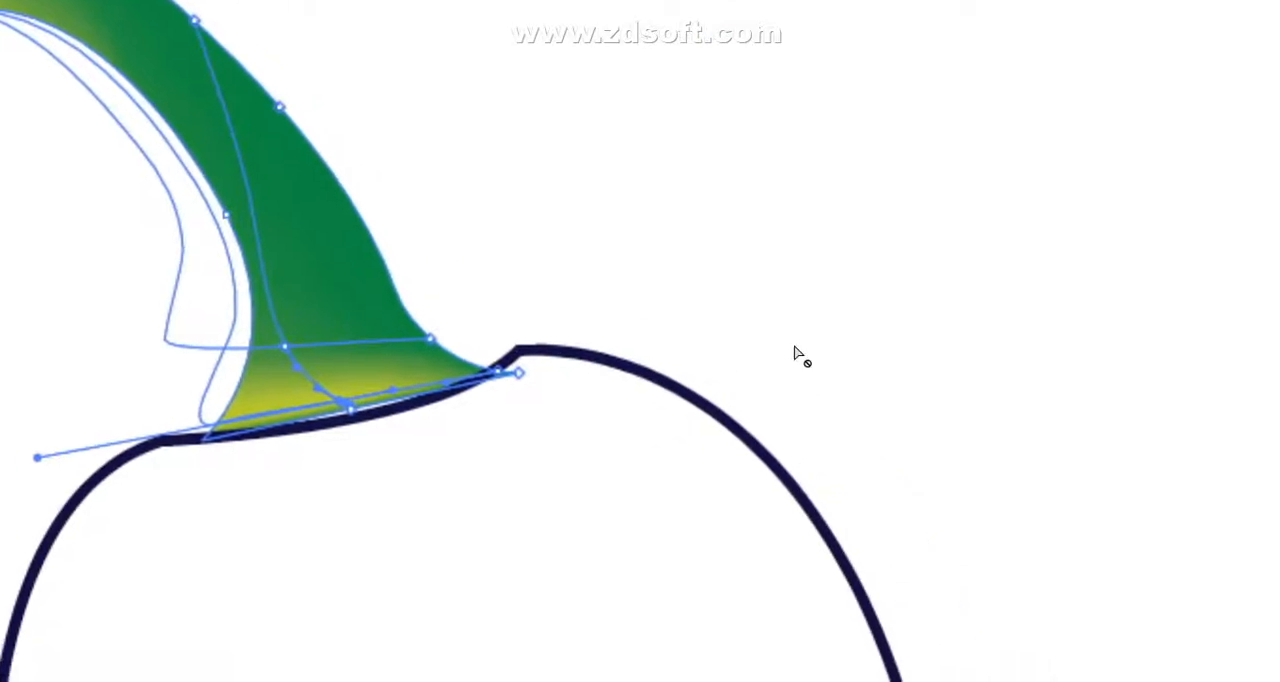
- Recolor the mesh point in the lower stem to a darker green by adjusting its CMYK values, and deselect the stem
{"action": "mouse_move", "coordinate": [641, 342]}
{"action": "left_mouse_down"}
{"action": "mouse_move", "coordinate": [657, 363]}
{"action": "mouse_move", "coordinate": [641, 341]}
{"action": "left_mouse_up"}
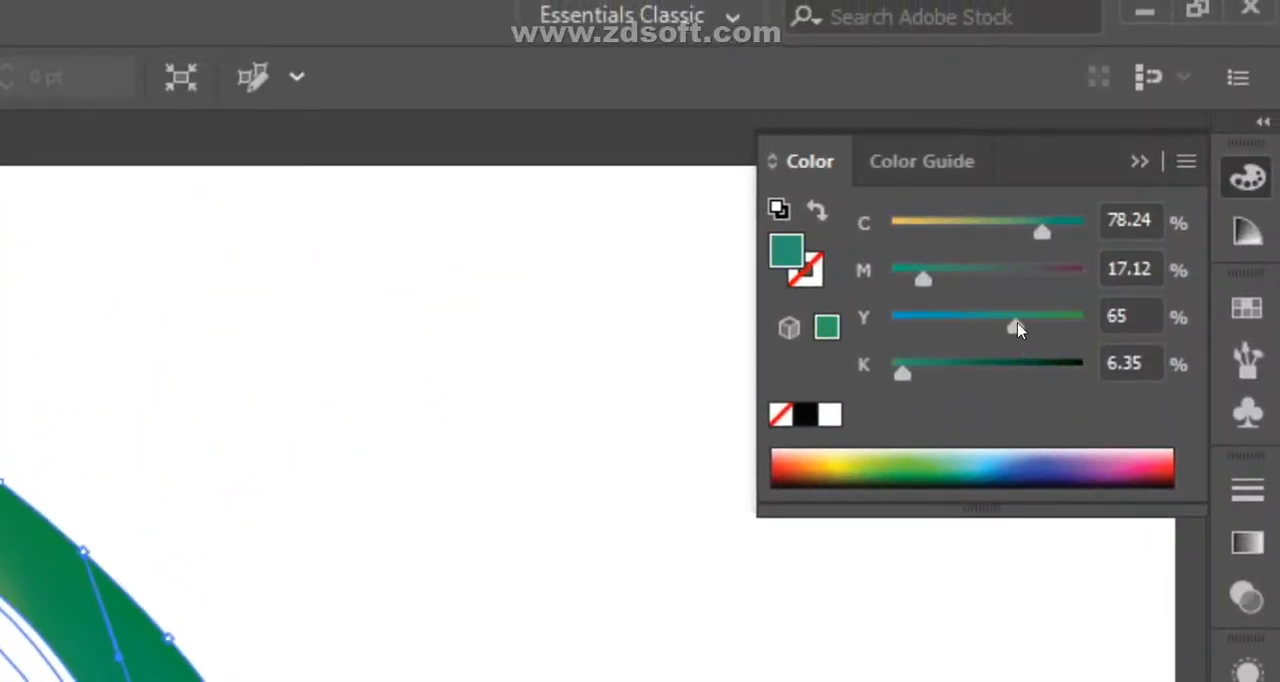
{"action": "left_click_drag", "start_coordinate": [1060, 331], "coordinate": [1064, 335]}
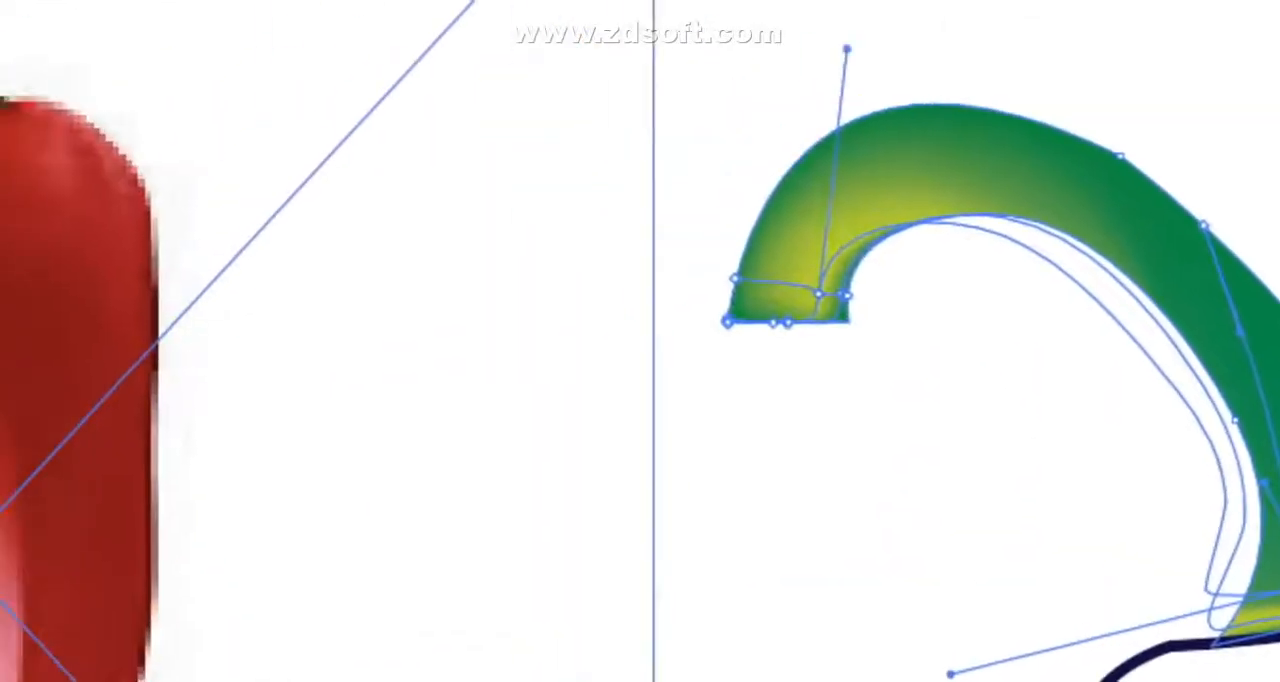
{"action": "left_click", "coordinate": [21, 337]}
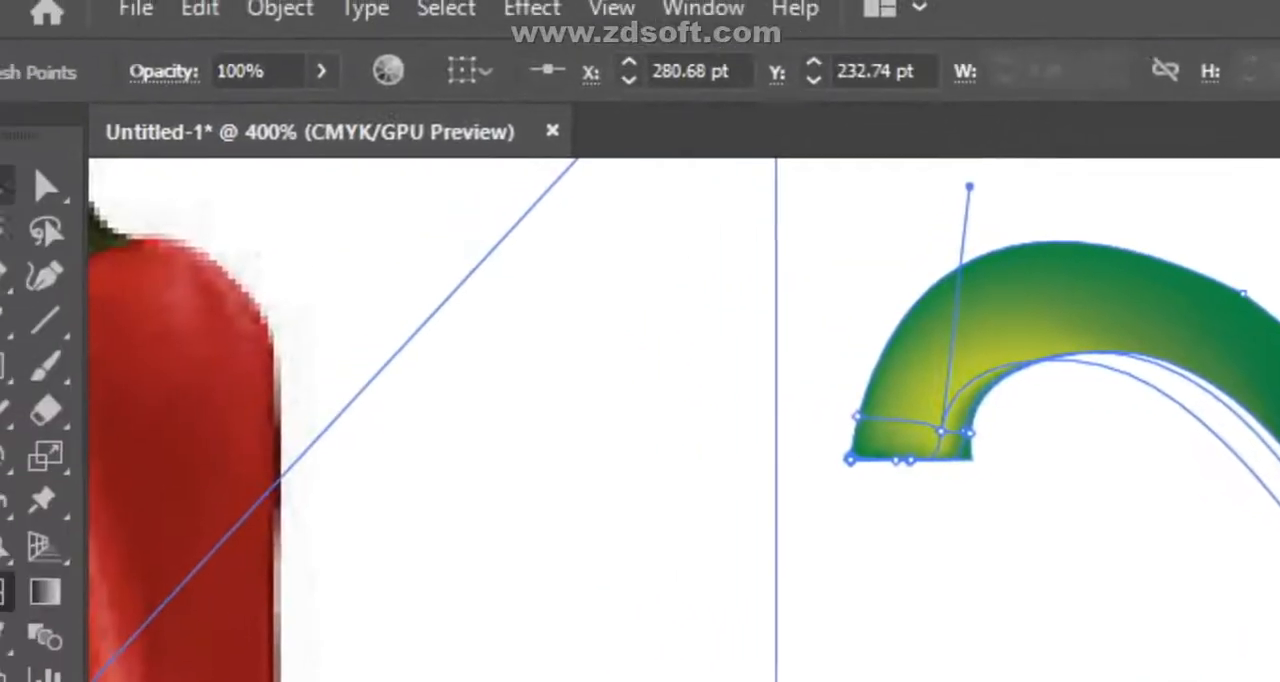
{"action": "left_click", "coordinate": [29, 194]}
{"action": "left_click", "coordinate": [813, 335]}
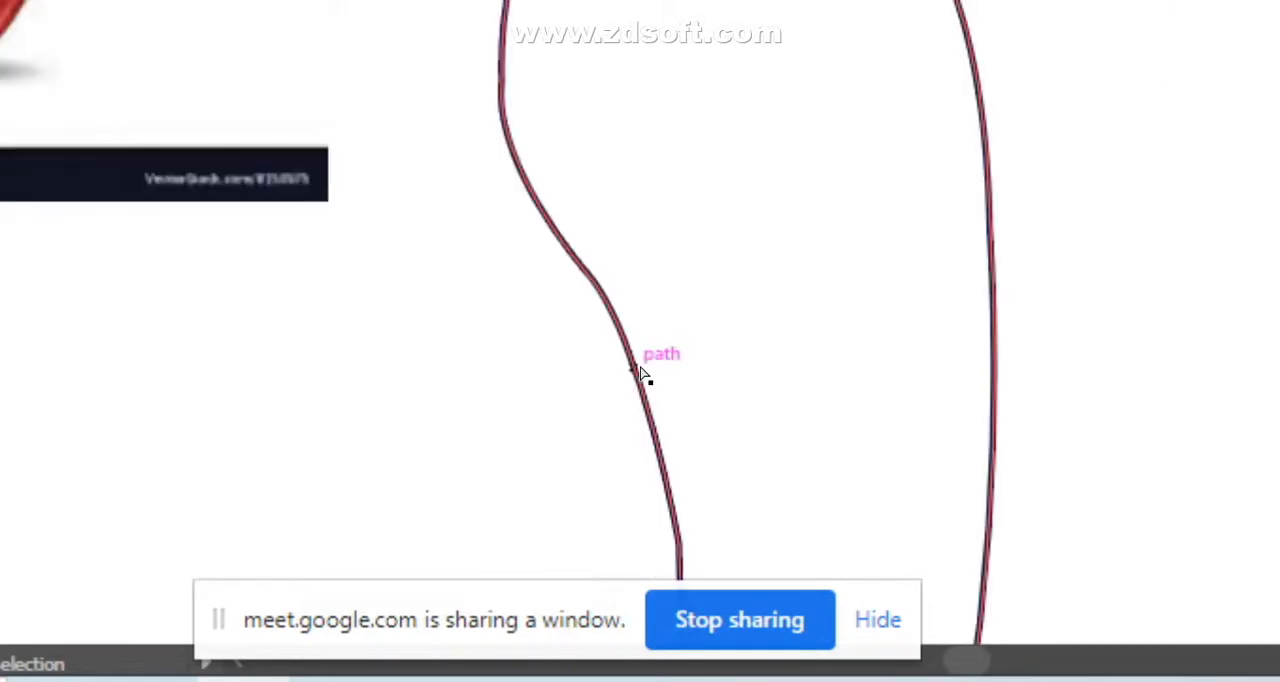
- Move the pepper photo by about -20.64 pt horizontally and 105.6 pt vertically, next to the traced pepper body
{"action": "key", "text": "ctrl+minus"}
{"action": "left_click_drag", "start_coordinate": [589, 286], "coordinate": [1131, 168]}
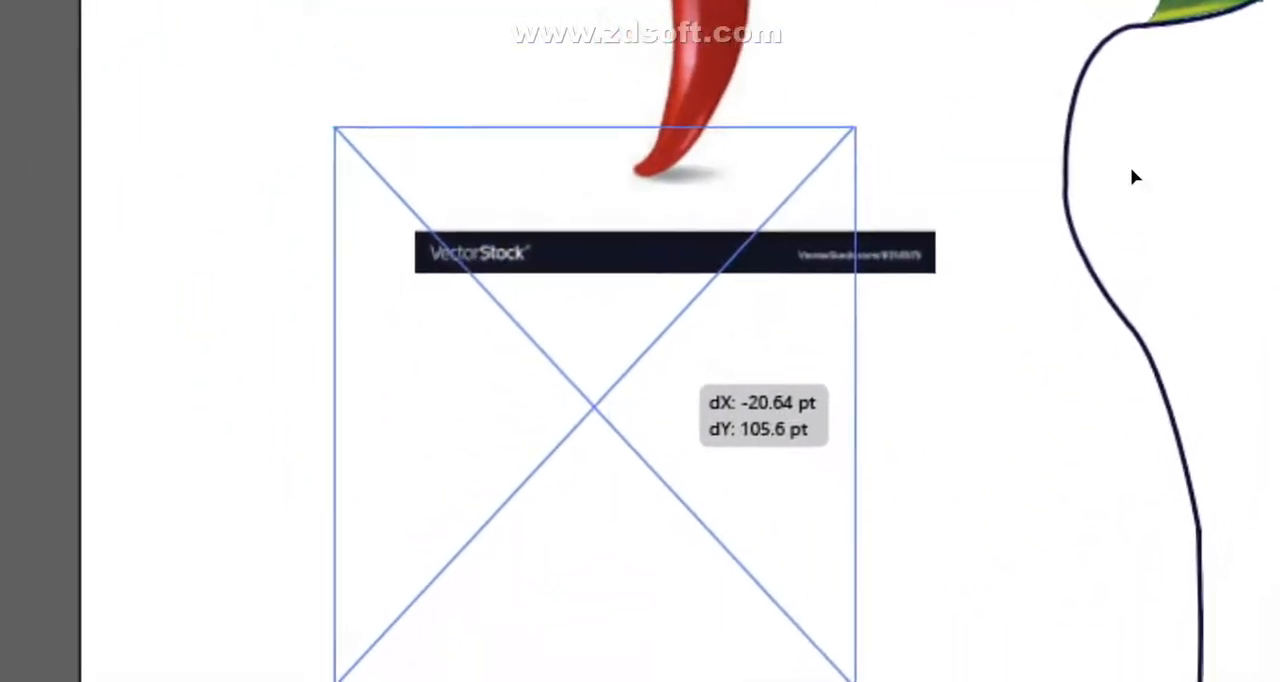
{"action": "scroll", "coordinate": [645, 347], "scroll_direction": "down", "scroll_amount": 2}
- Remove the pepper body's stroke, and fill the body with a dark red sampled from the photo with the Eyedropper
{"action": "left_click", "coordinate": [630, 348]}
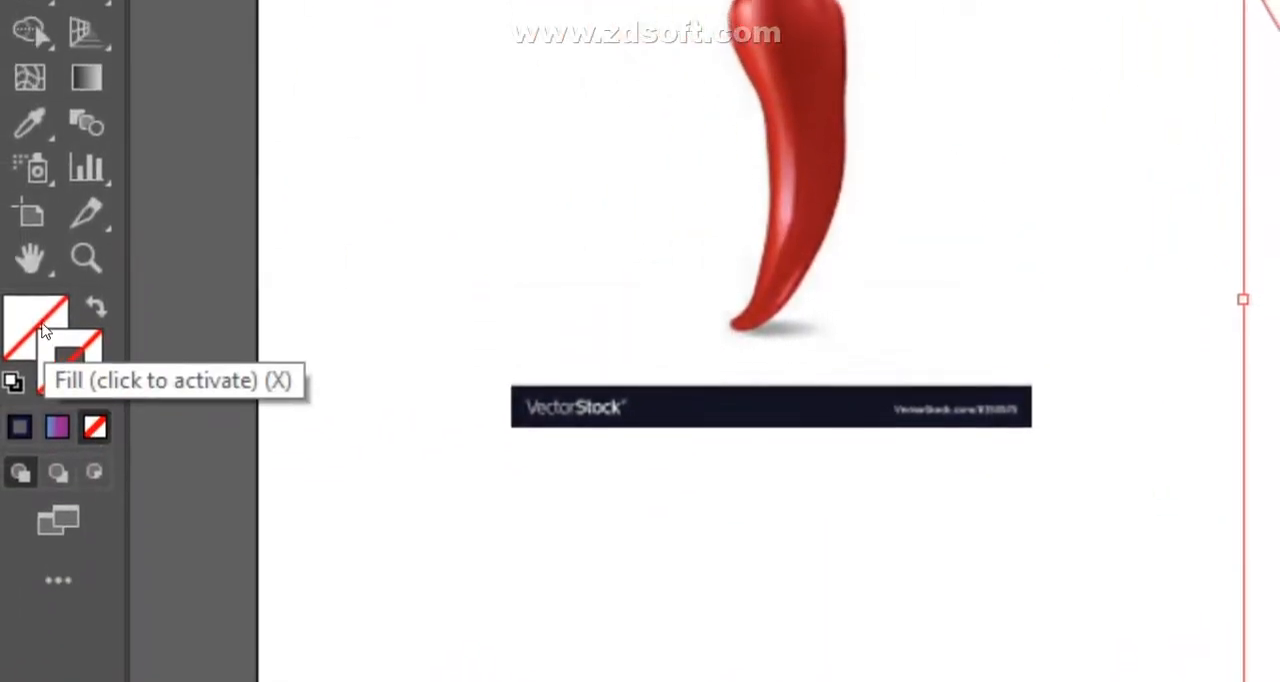
{"action": "left_click", "coordinate": [29, 338]}
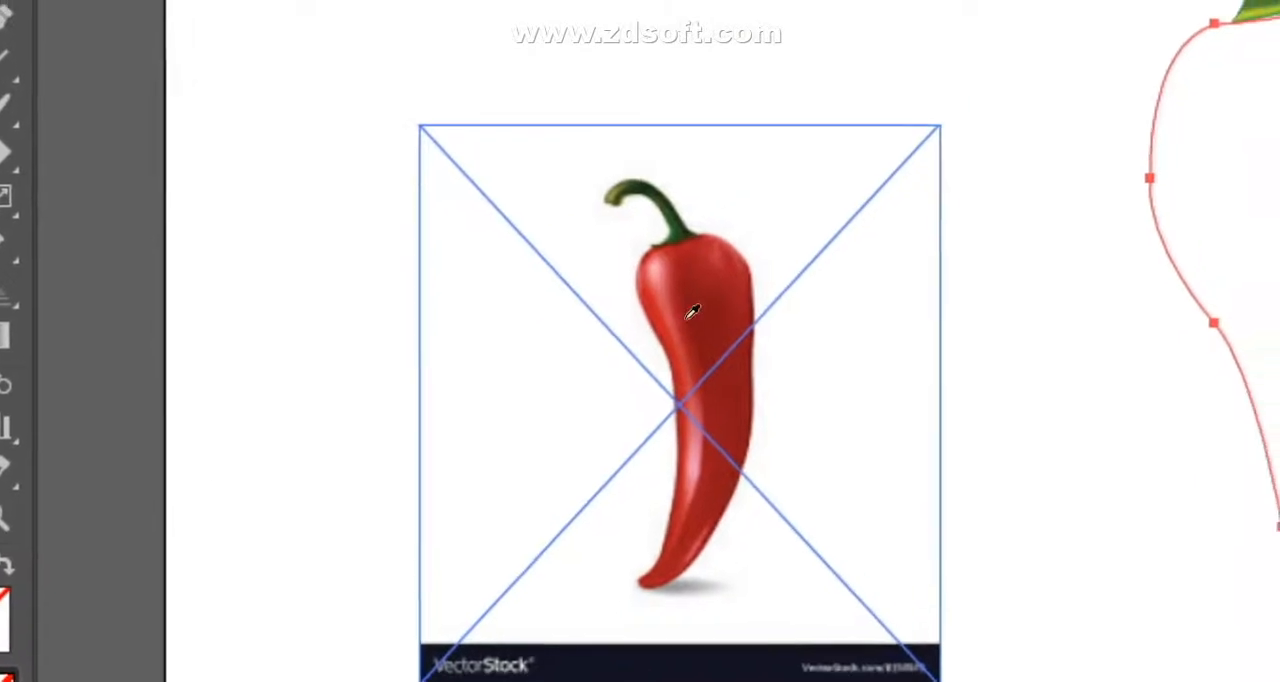
{"action": "left_click", "coordinate": [809, 249]}
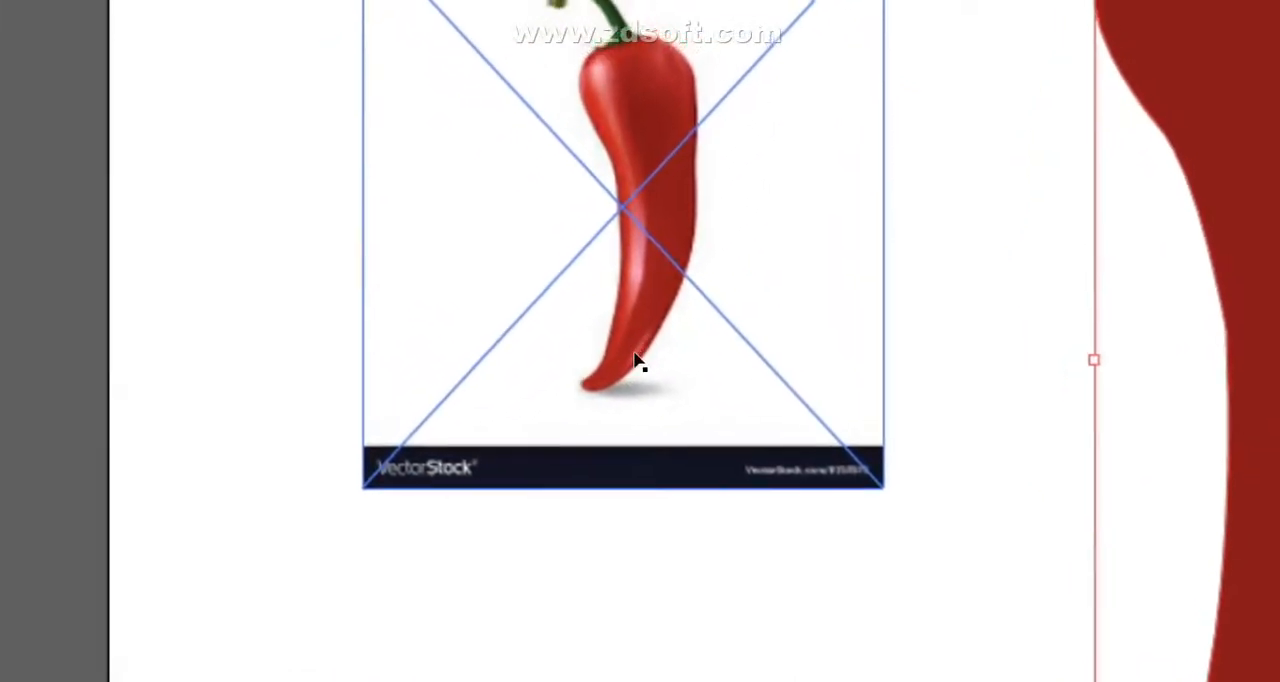
{"action": "left_click", "coordinate": [628, 360], "text": "shift"}
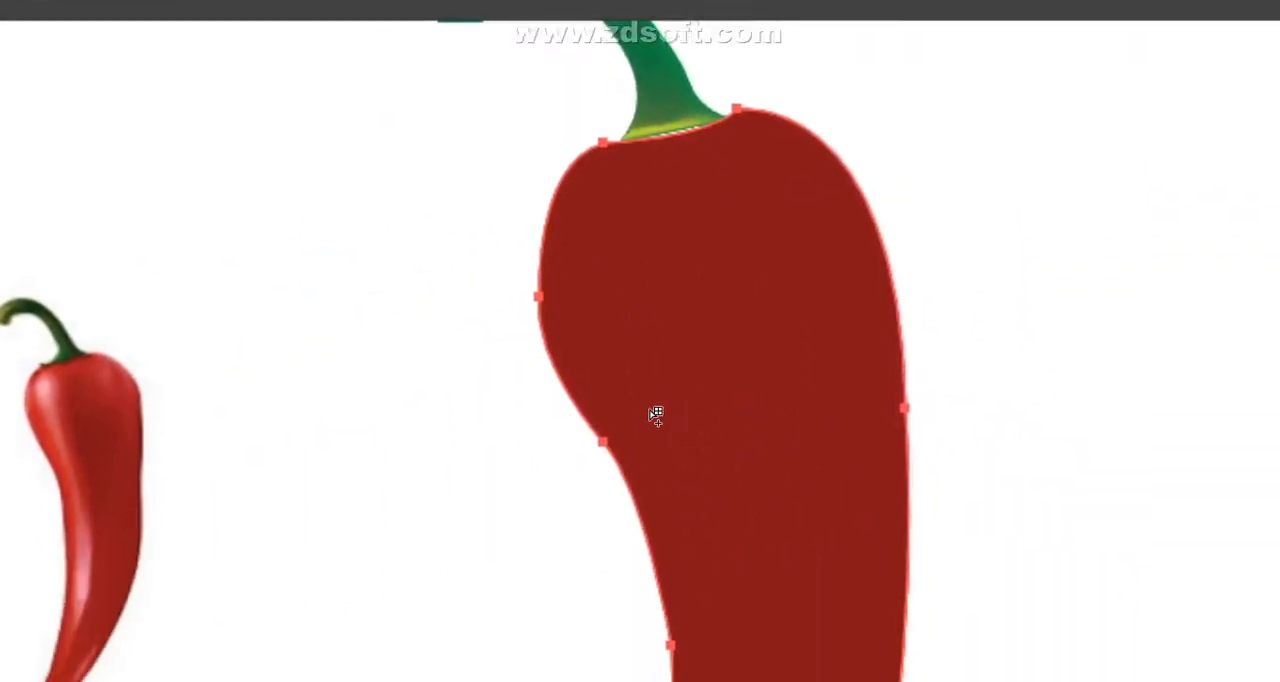
- Add a gradient mesh point in the upper part of the red pepper body, and shape its mesh lines with the handles
{"action": "left_click", "coordinate": [646, 346]}
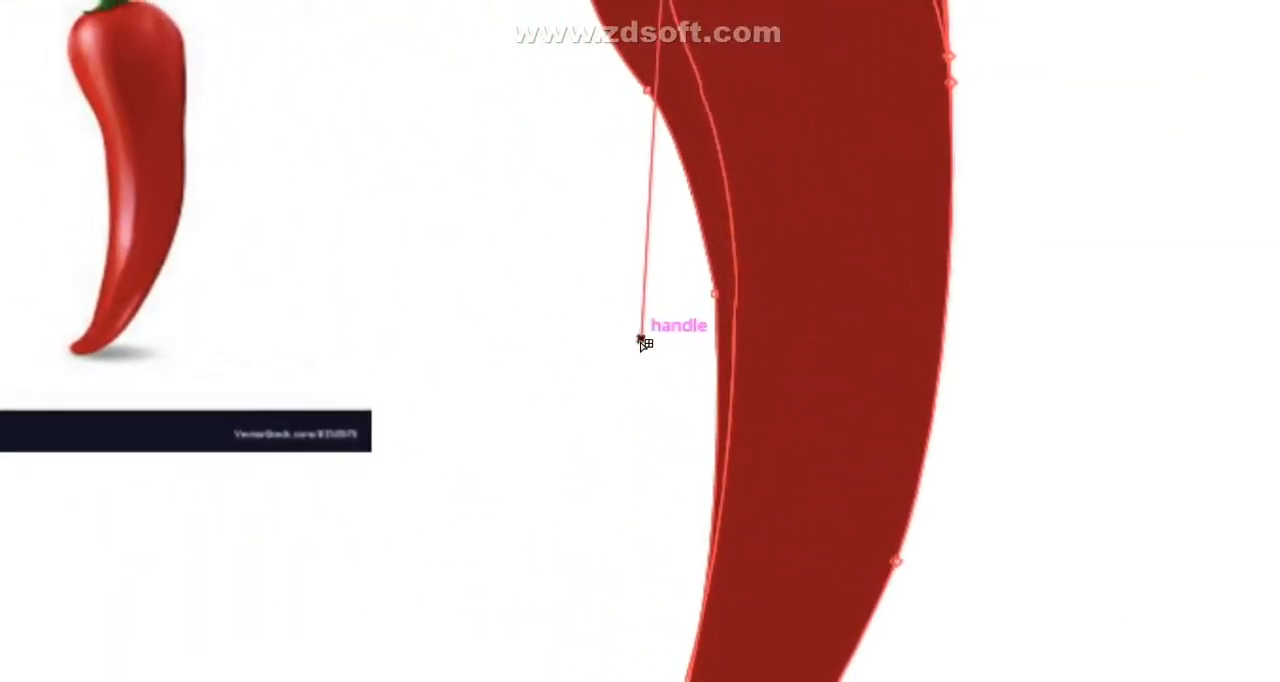
{"action": "mouse_move", "coordinate": [649, 346]}
{"action": "left_mouse_down"}
{"action": "mouse_move", "coordinate": [692, 347]}
{"action": "mouse_move", "coordinate": [629, 341]}
{"action": "left_mouse_up"}
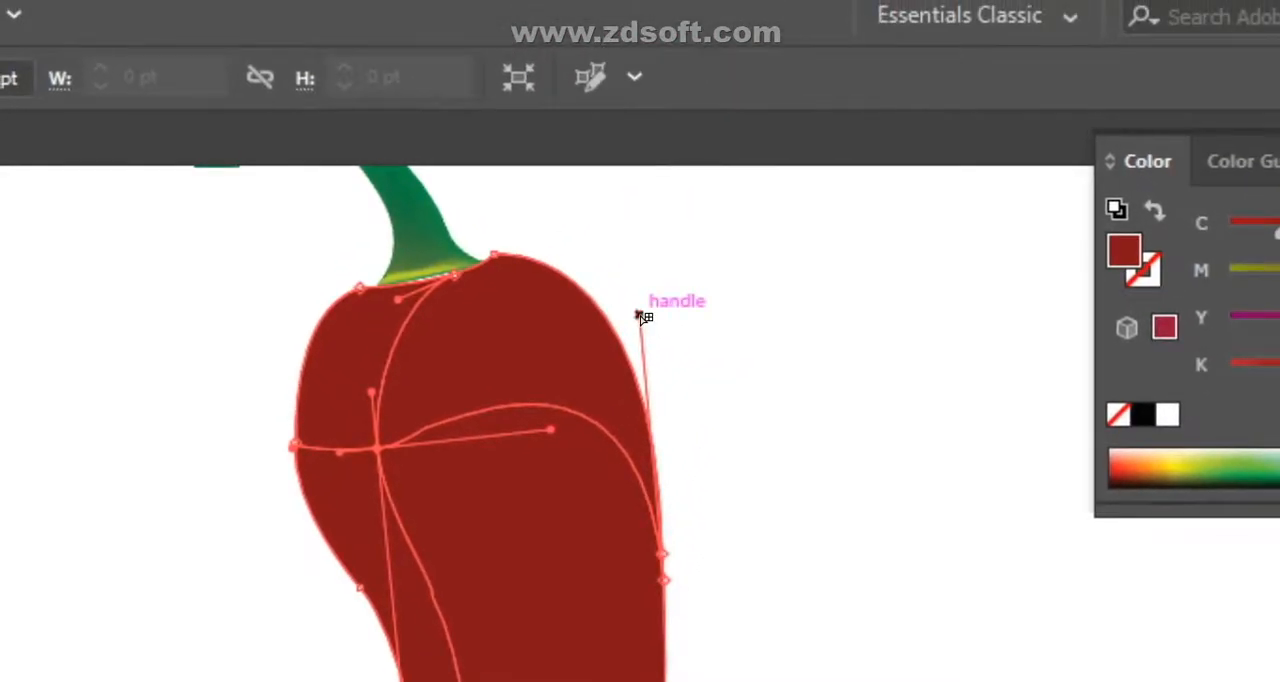
{"action": "left_click_drag", "start_coordinate": [640, 316], "coordinate": [582, 334]}
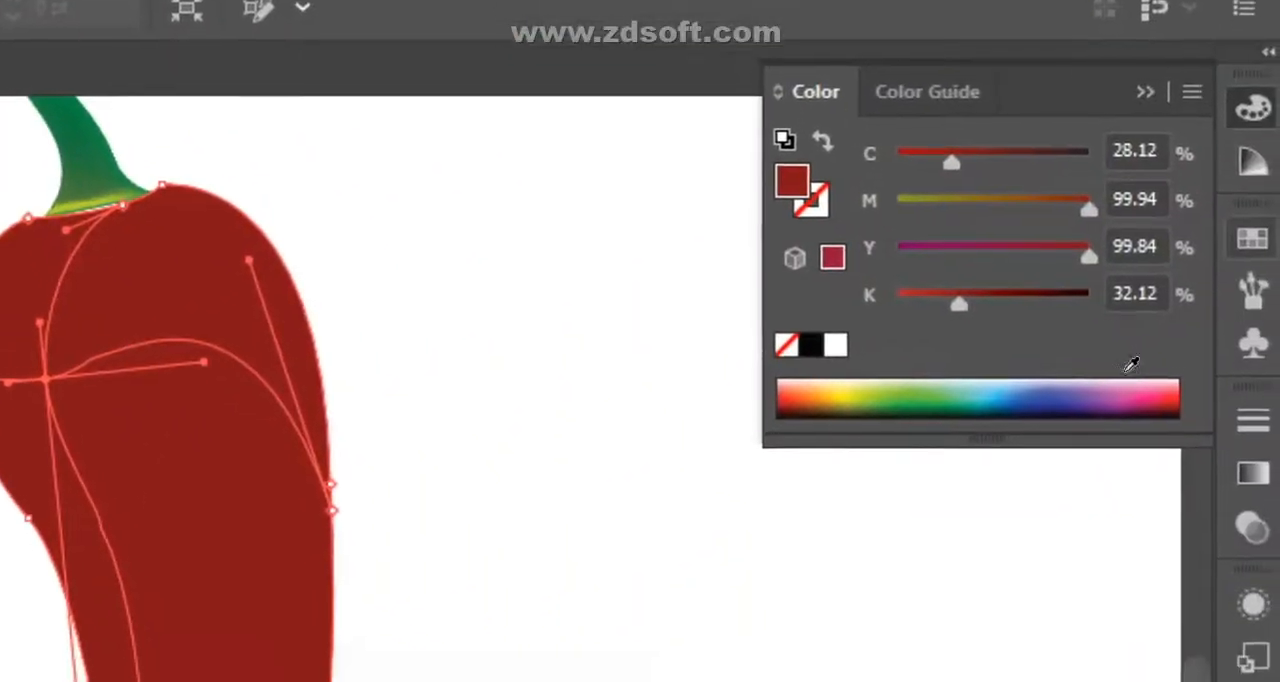
- Color the body's upper mesh point light pink from the CMYK spectrum, and adjust the surrounding mesh handles to shape the highlight
{"action": "left_click", "coordinate": [1144, 386]}
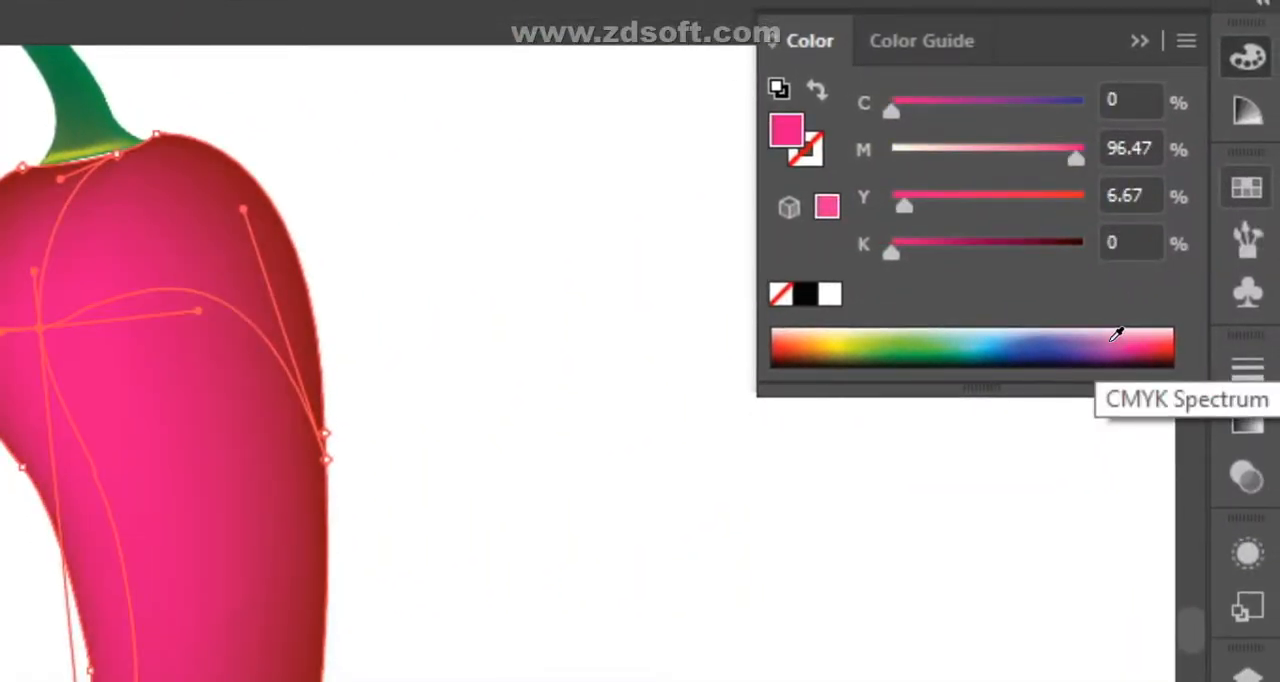
{"action": "left_click", "coordinate": [1105, 334]}
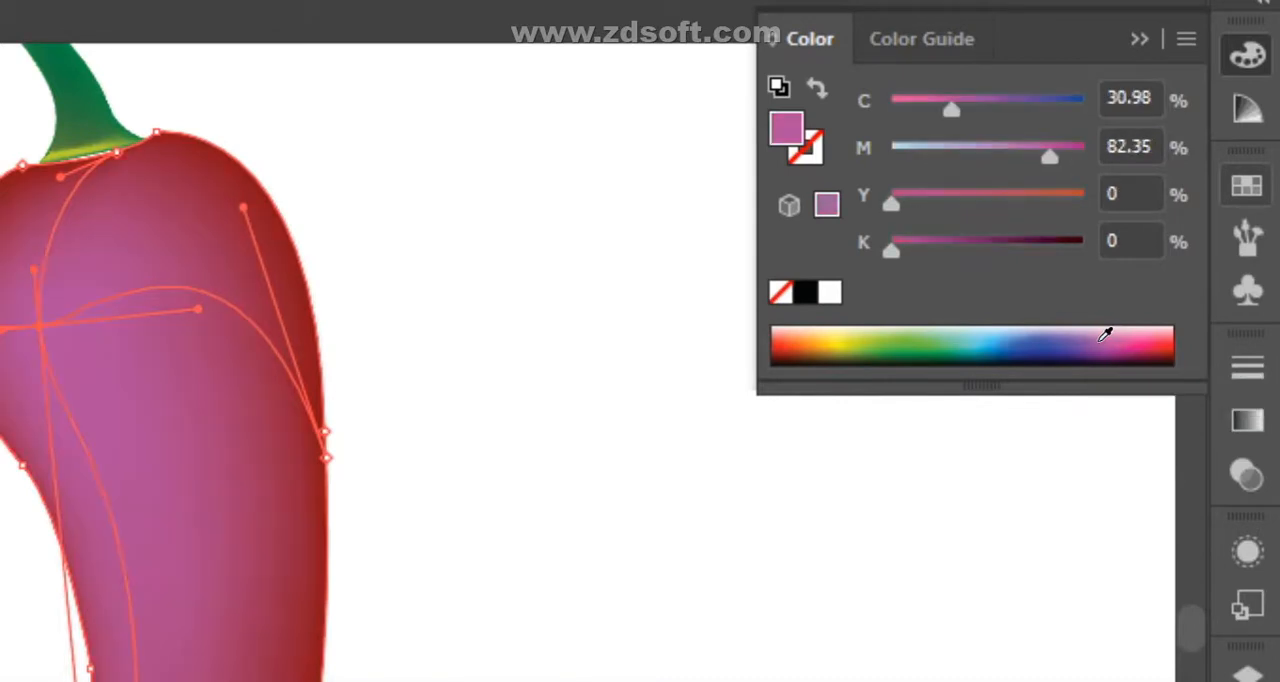
{"action": "left_click", "coordinate": [1119, 331]}
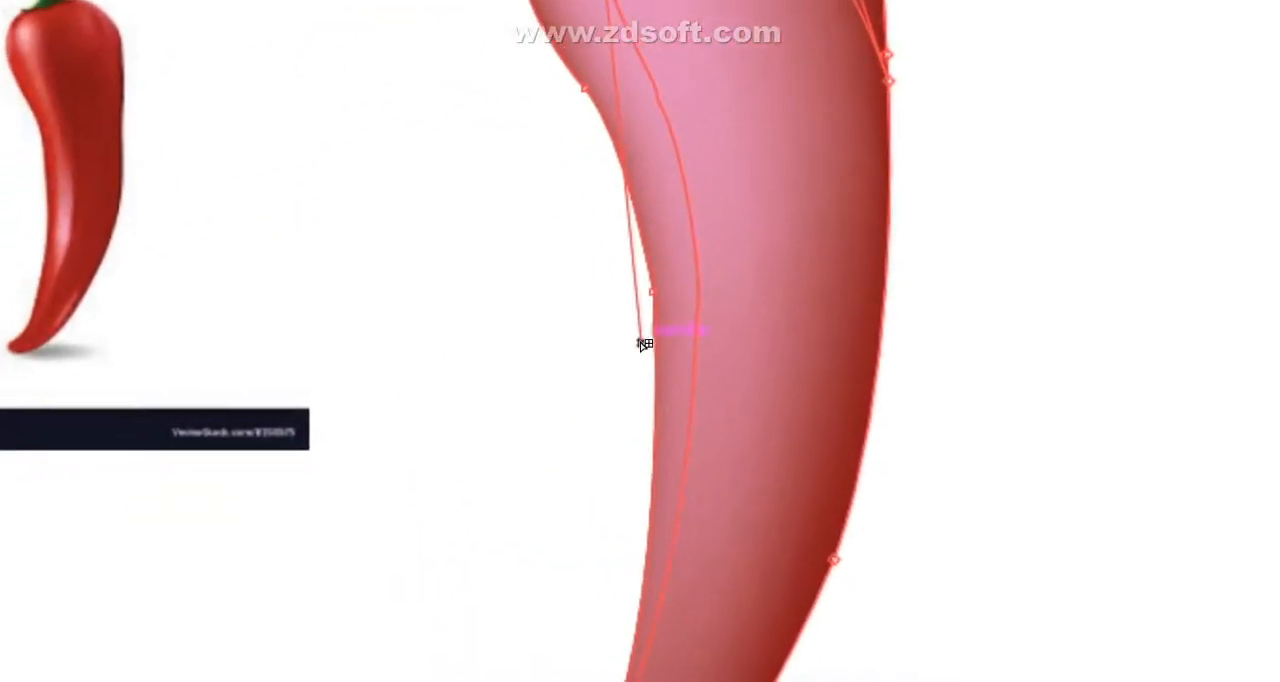
{"action": "left_click_drag", "start_coordinate": [641, 343], "coordinate": [612, 70]}
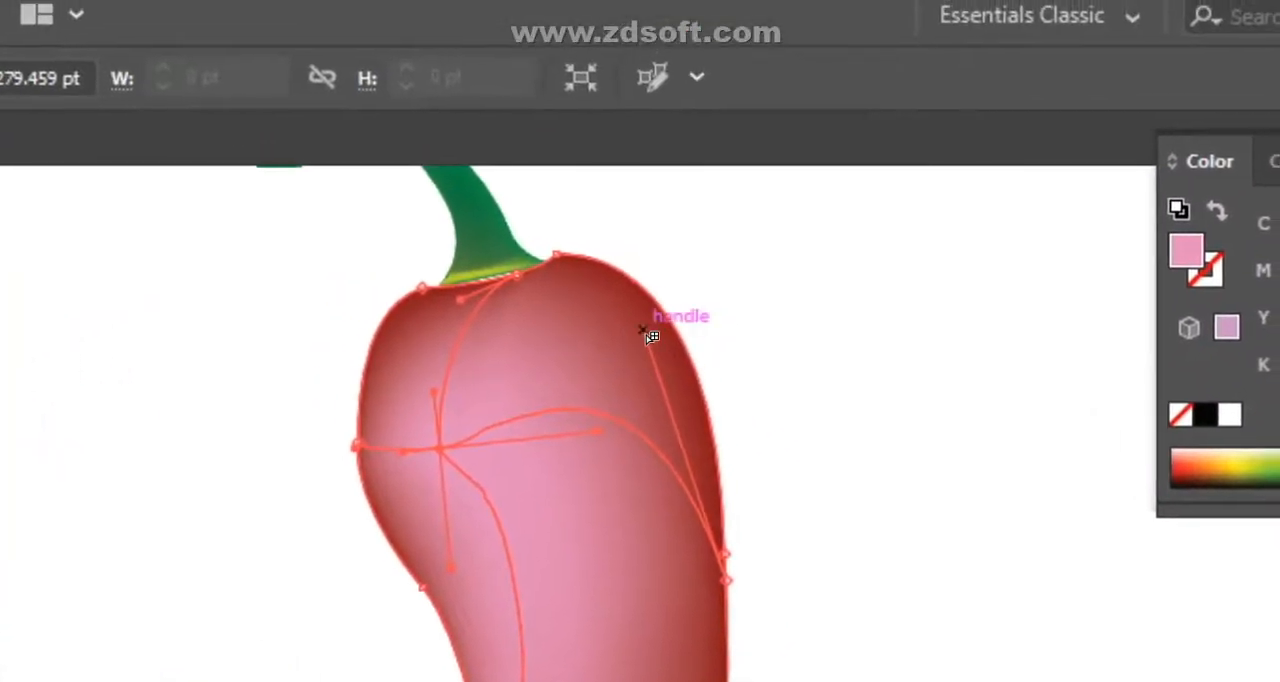
{"action": "left_click_drag", "start_coordinate": [645, 337], "coordinate": [588, 380]}
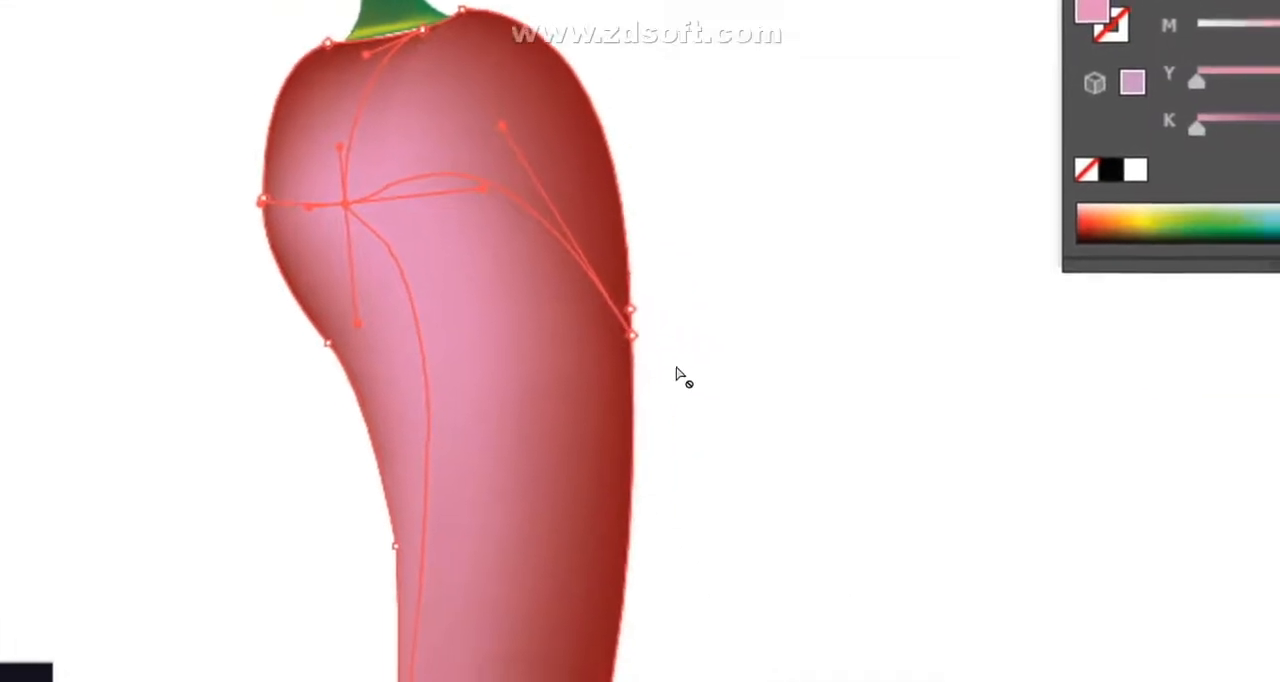
- Try moving mesh points on the pepper body's outer edge and near its pointed tip, and undo both moves
{"action": "left_click_drag", "start_coordinate": [631, 344], "coordinate": [612, 342]}
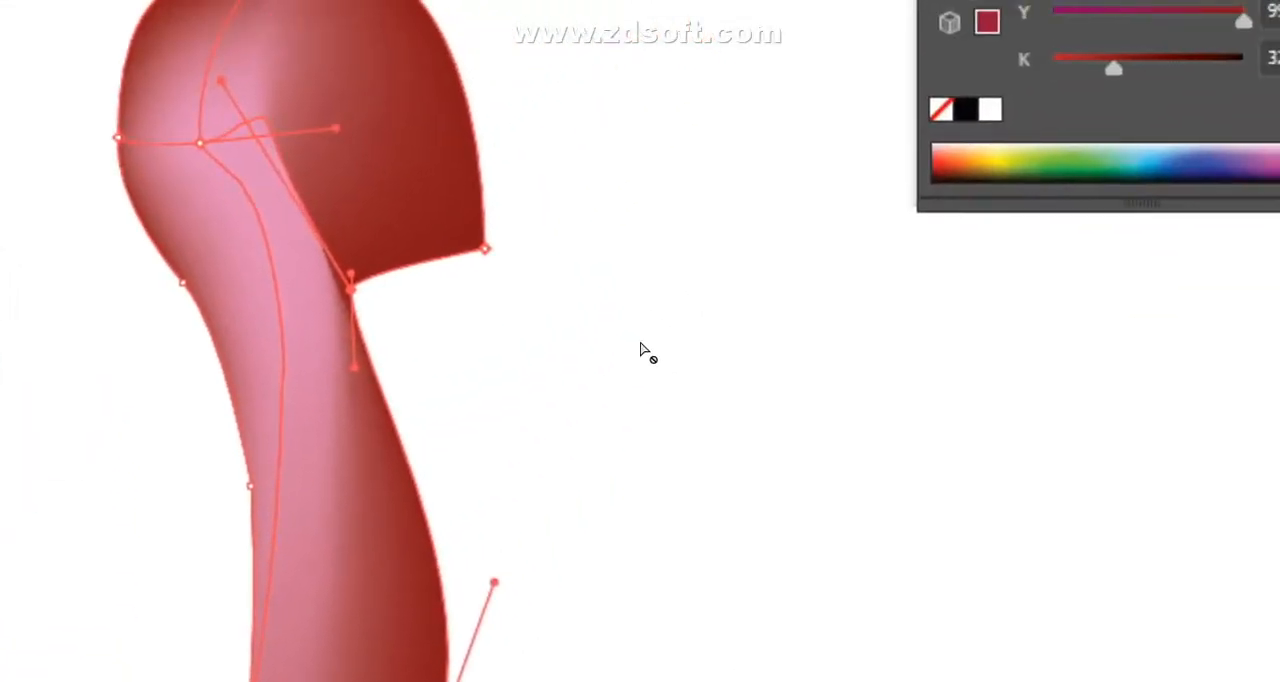
{"action": "key", "text": "ctrl+z"}
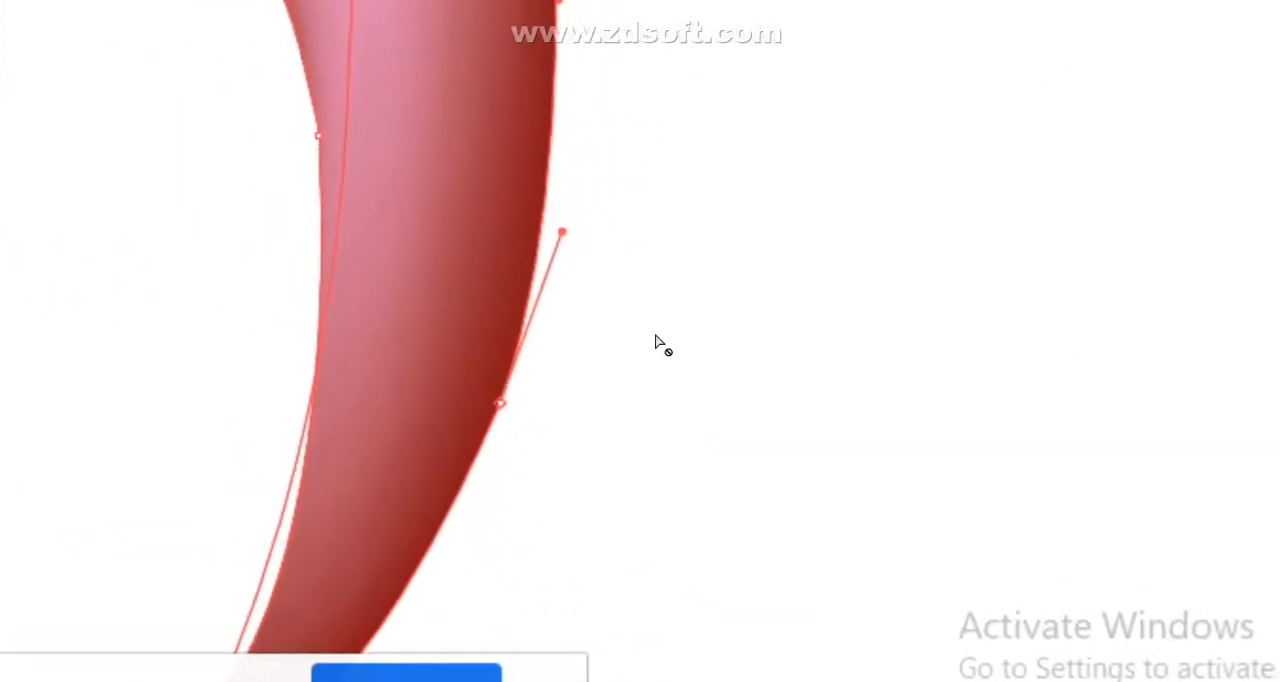
{"action": "key", "text": "ctrl+minus"}
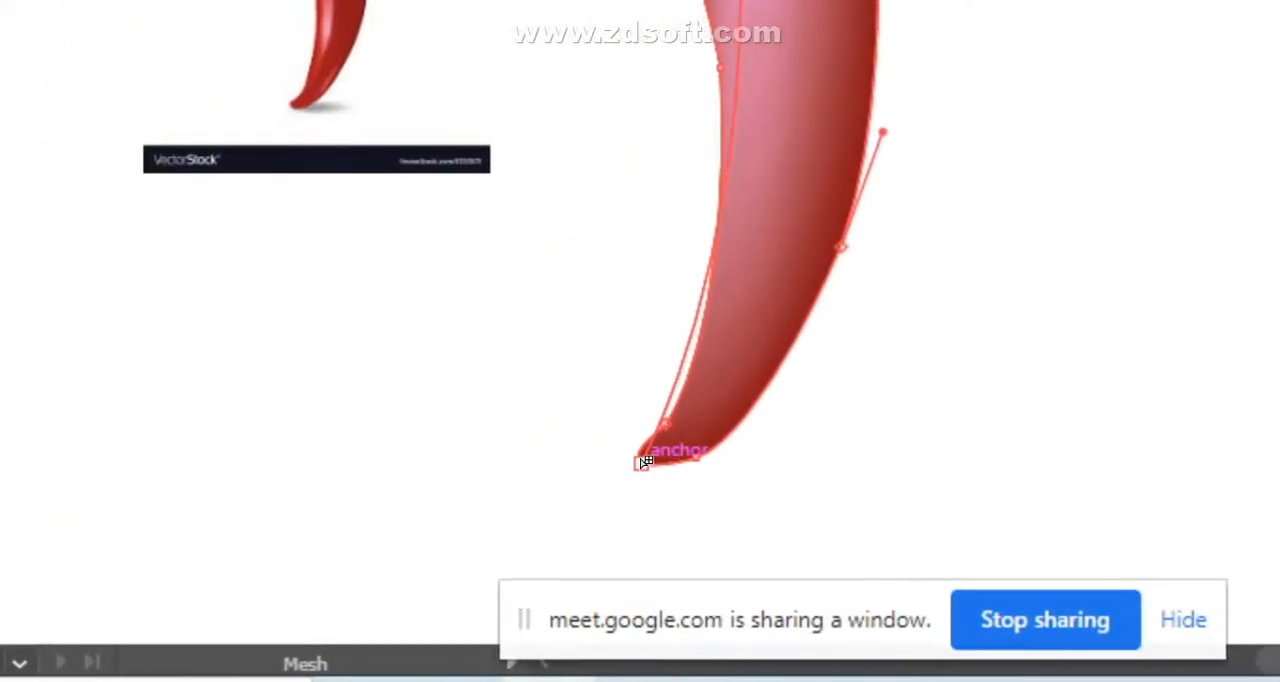
{"action": "left_click_drag", "start_coordinate": [641, 463], "coordinate": [712, 333]}
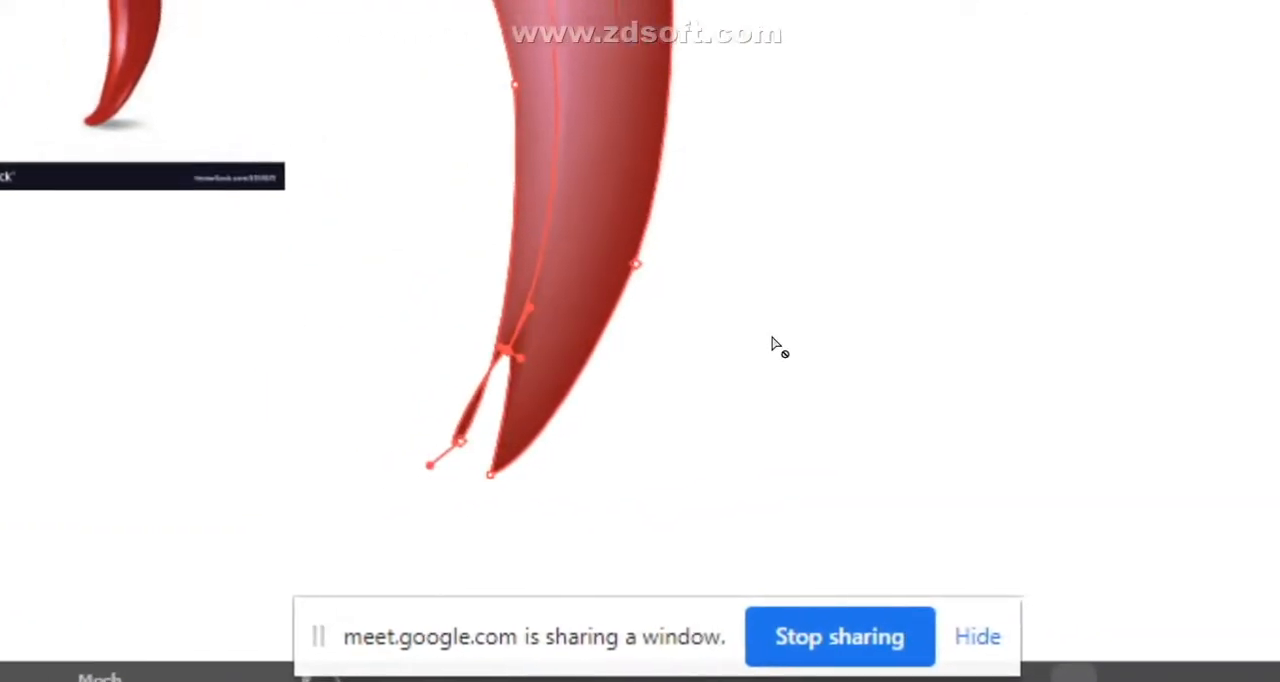
{"action": "key", "text": "ctrl+z"}
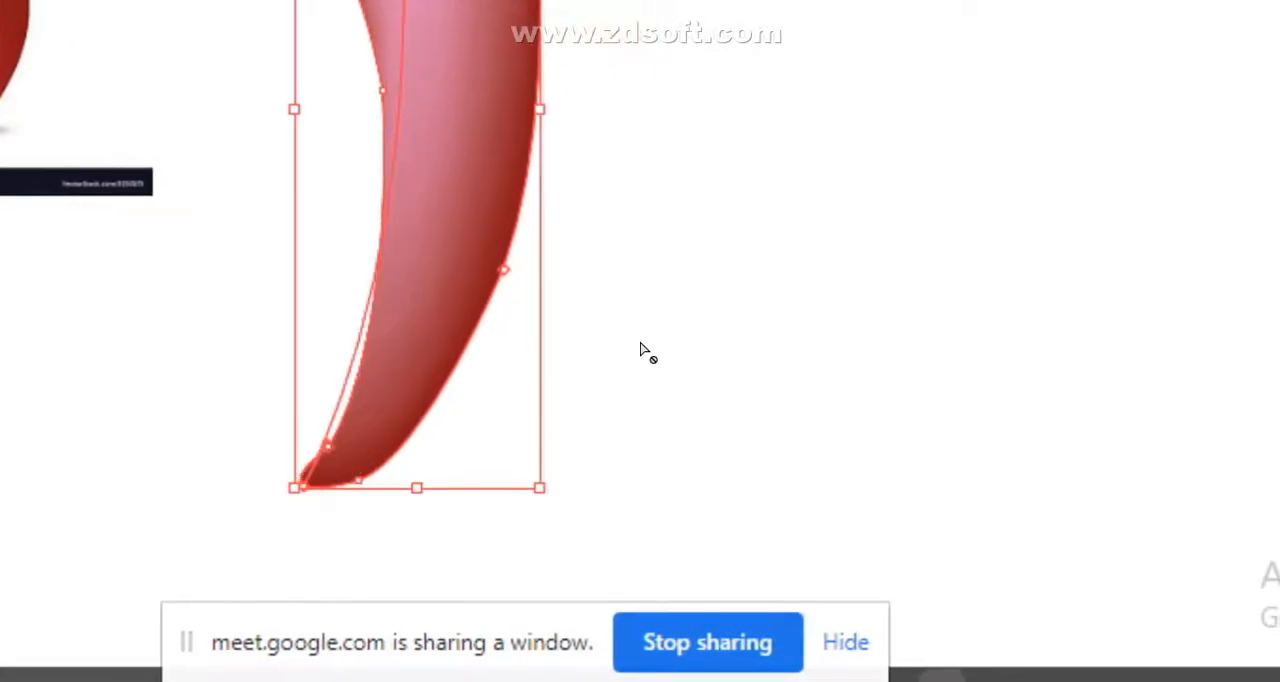
- Try a mesh point in the lower part of the pepper body, and undo back to the plain dark red shape
{"action": "left_click", "coordinate": [466, 208]}
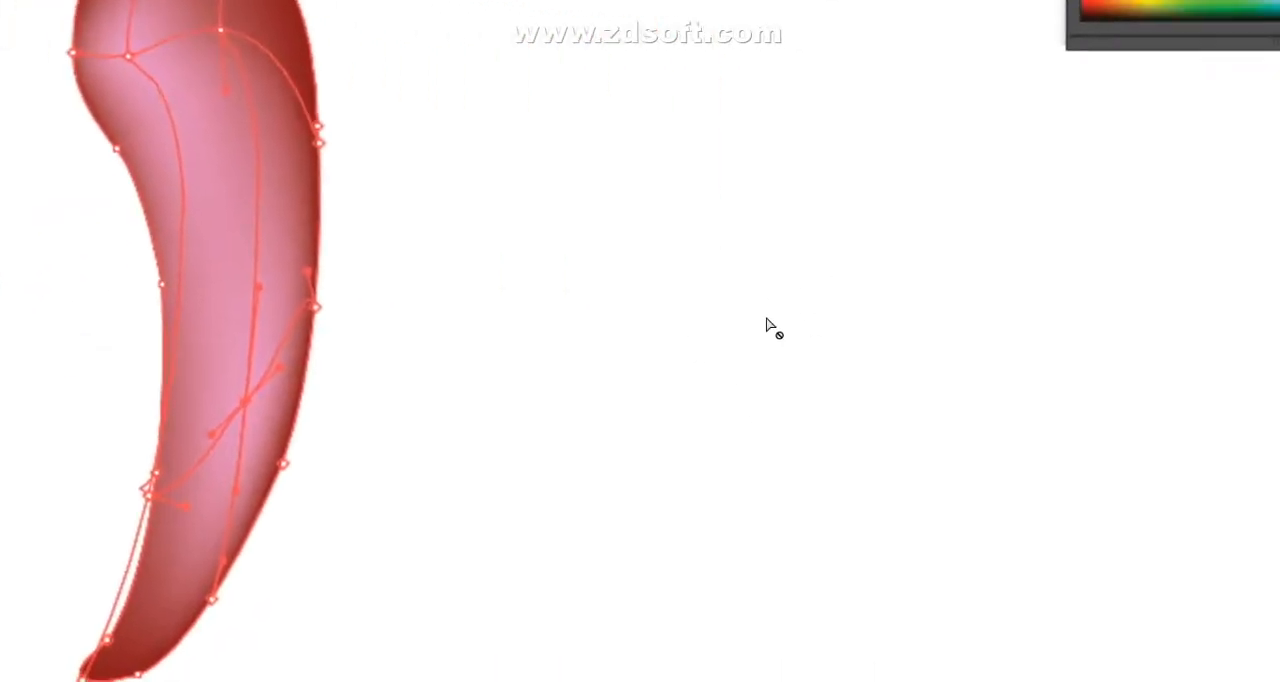
{"action": "key", "text": "ctrl+z"}
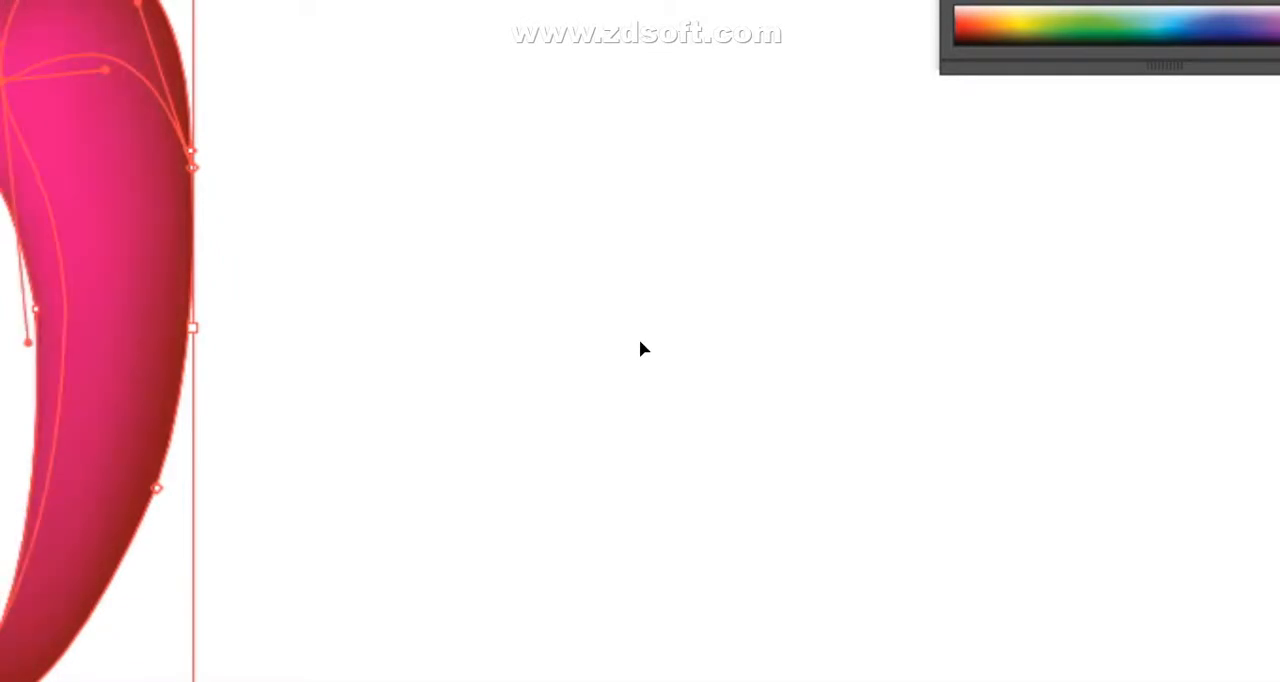
{"action": "key", "text": "ctrl+z"}
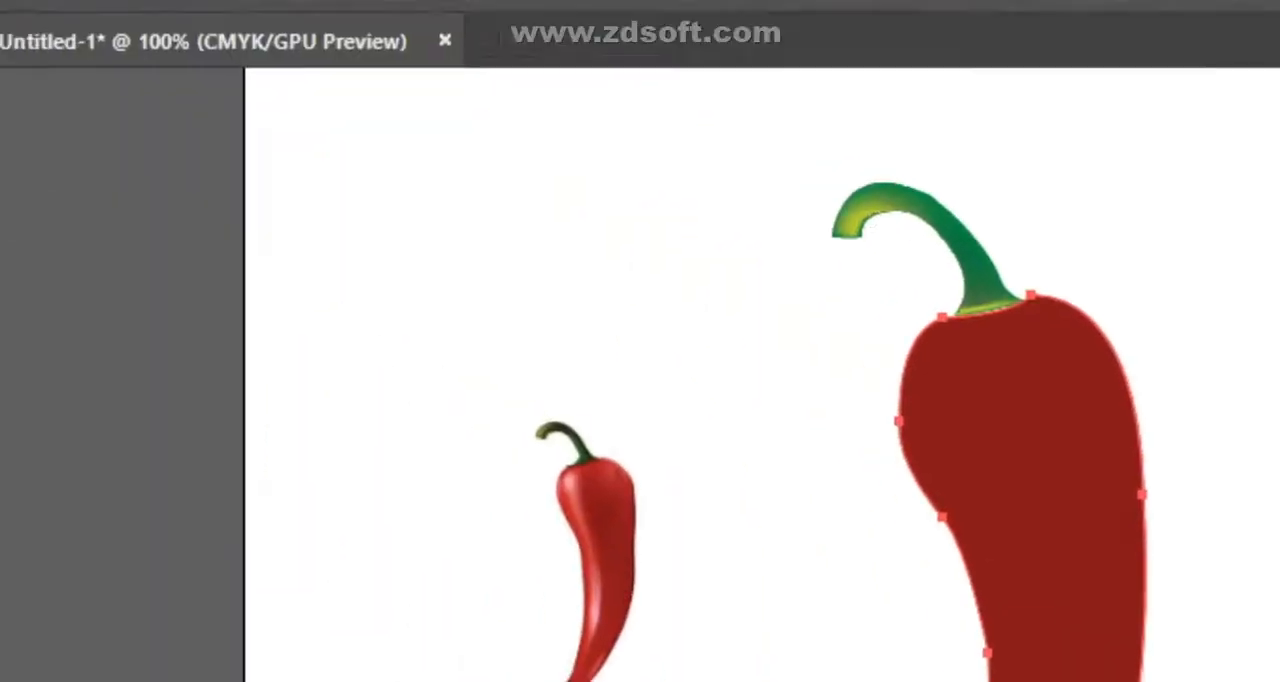
- Select and copy the plain red pepper body, and examine which objects Layer 2 contains
{"action": "left_click", "coordinate": [22, 192]}
{"action": "left_click", "coordinate": [738, 410]}
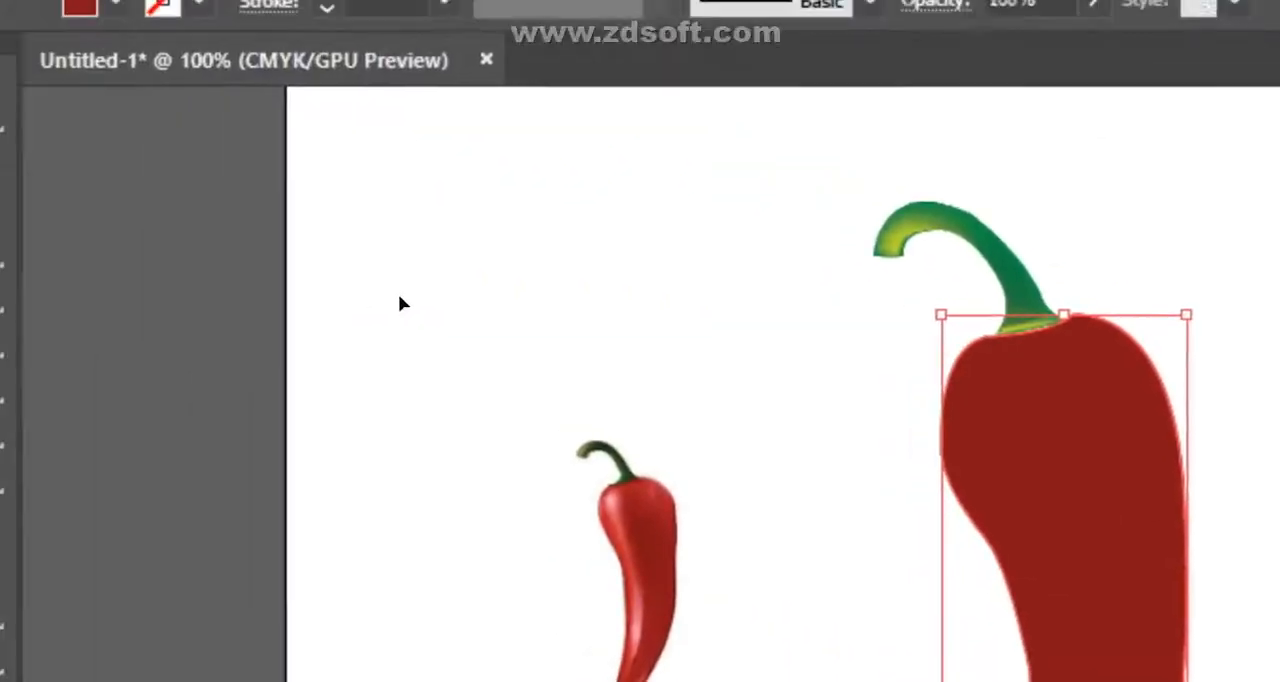
{"action": "key", "text": "ctrl+c"}
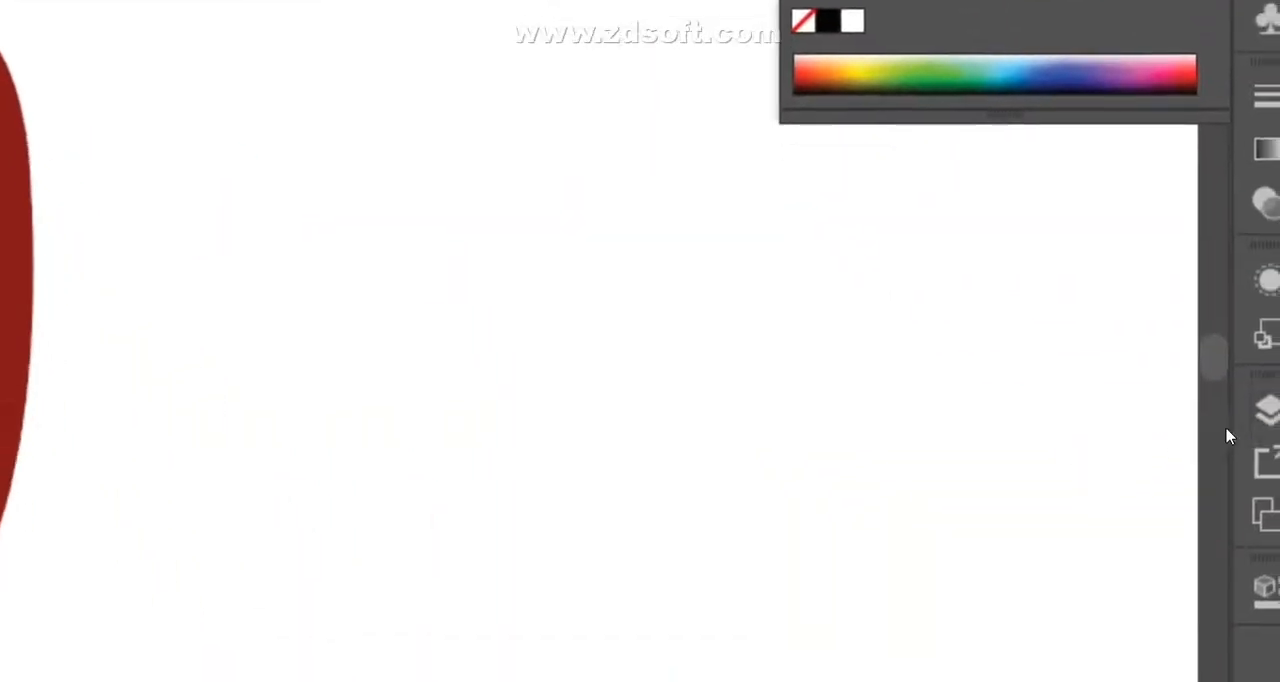
{"action": "left_click", "coordinate": [1248, 345]}
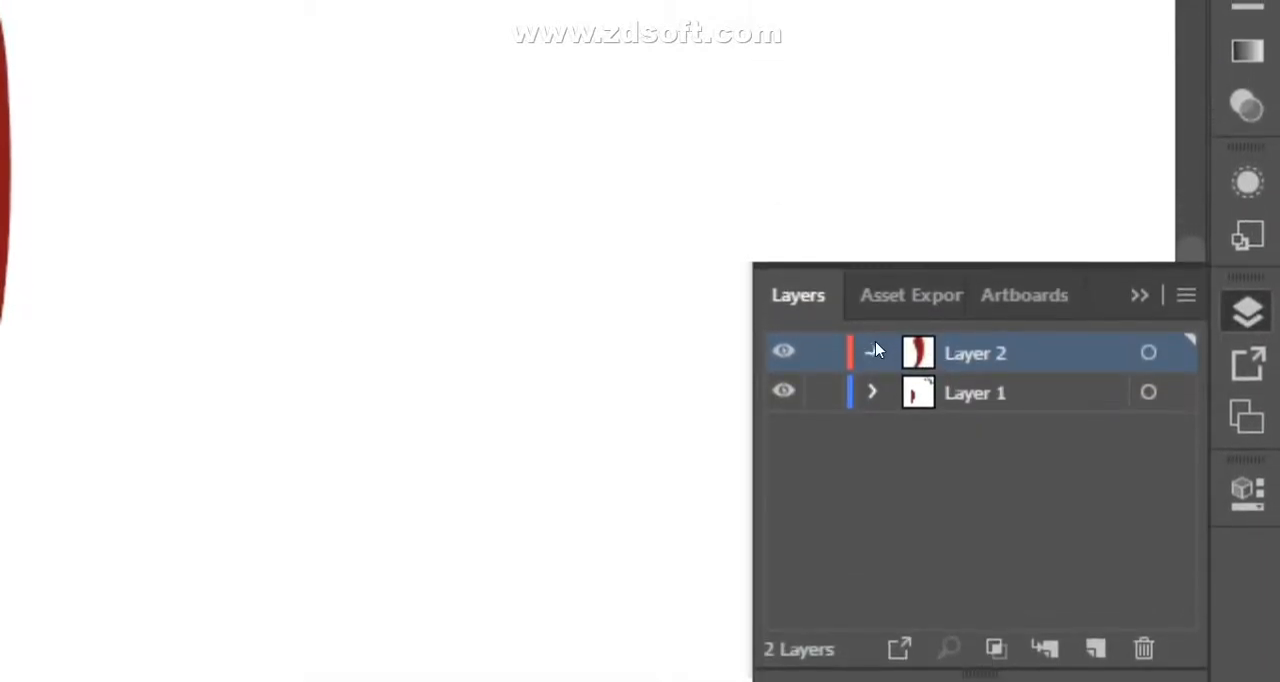
{"action": "left_click", "coordinate": [873, 351]}
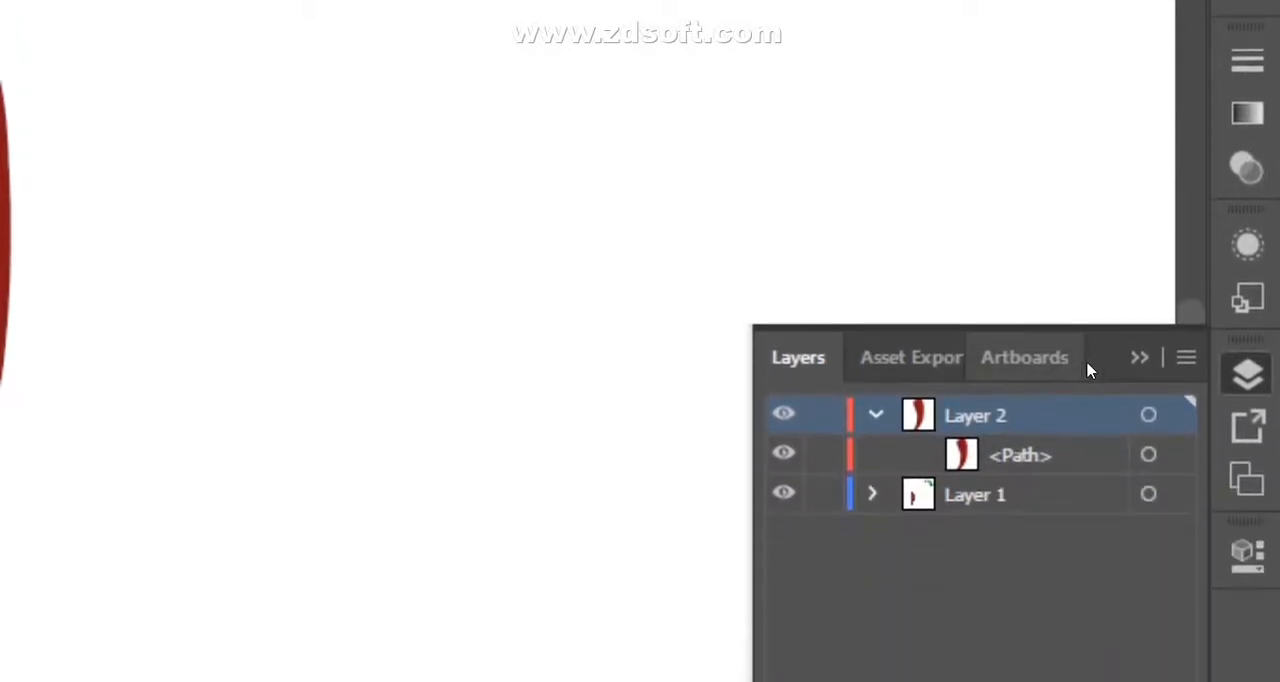
{"action": "left_click", "coordinate": [1138, 357]}
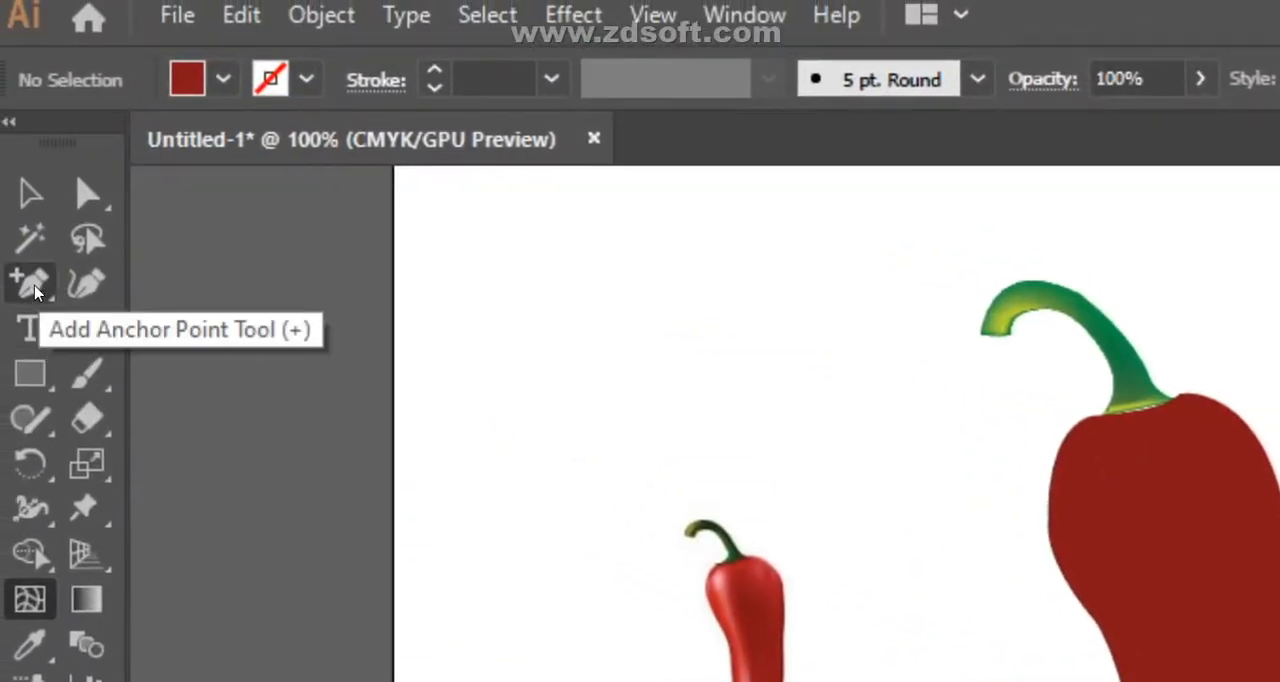
- Draw a curved open path down the left side of the pepper body, following its outline, and select it
{"action": "right_click", "coordinate": [35, 292]}
{"action": "left_click", "coordinate": [192, 296]}
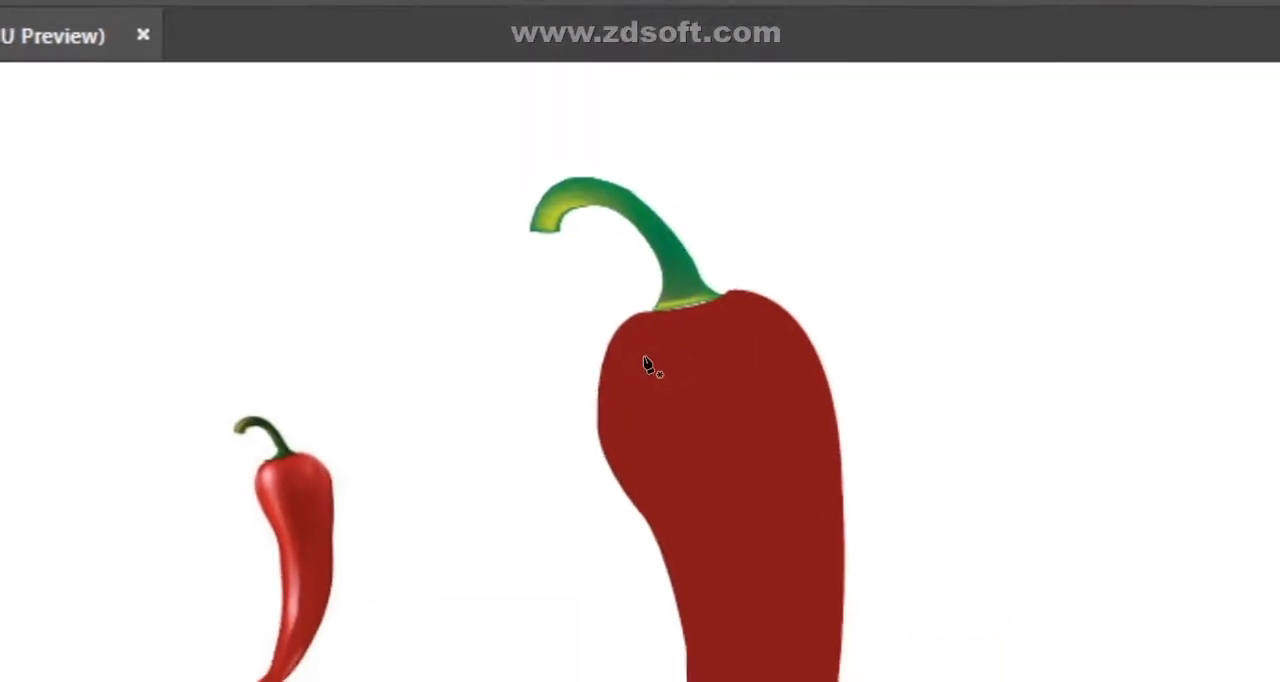
{"action": "left_click", "coordinate": [647, 360]}
{"action": "left_click_drag", "start_coordinate": [643, 437], "coordinate": [527, 575]}
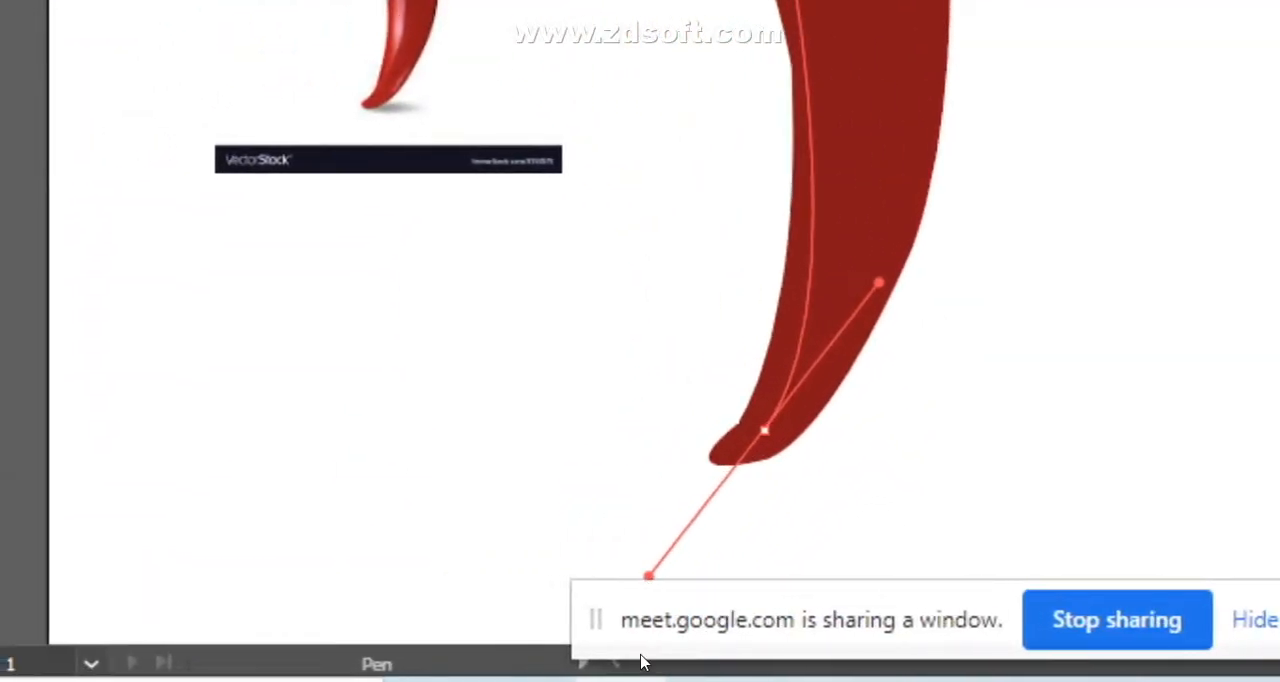
{"action": "left_click_drag", "start_coordinate": [649, 576], "coordinate": [643, 570]}
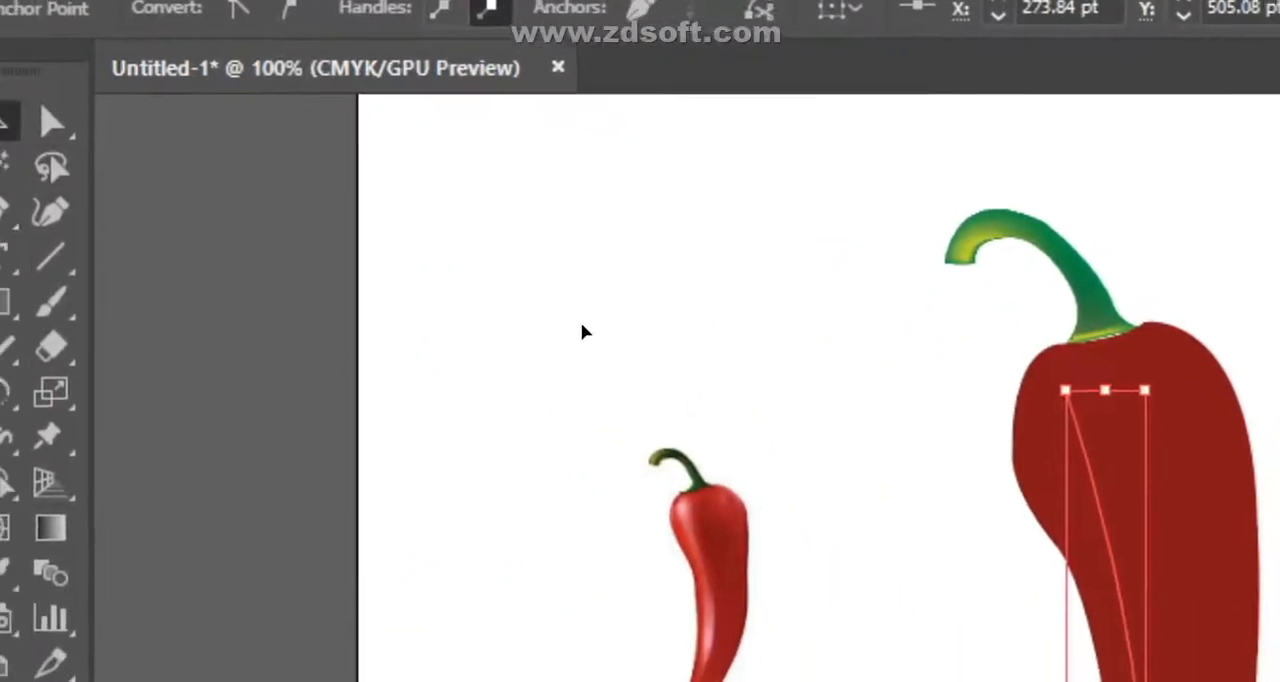
{"action": "left_click", "coordinate": [612, 394]}
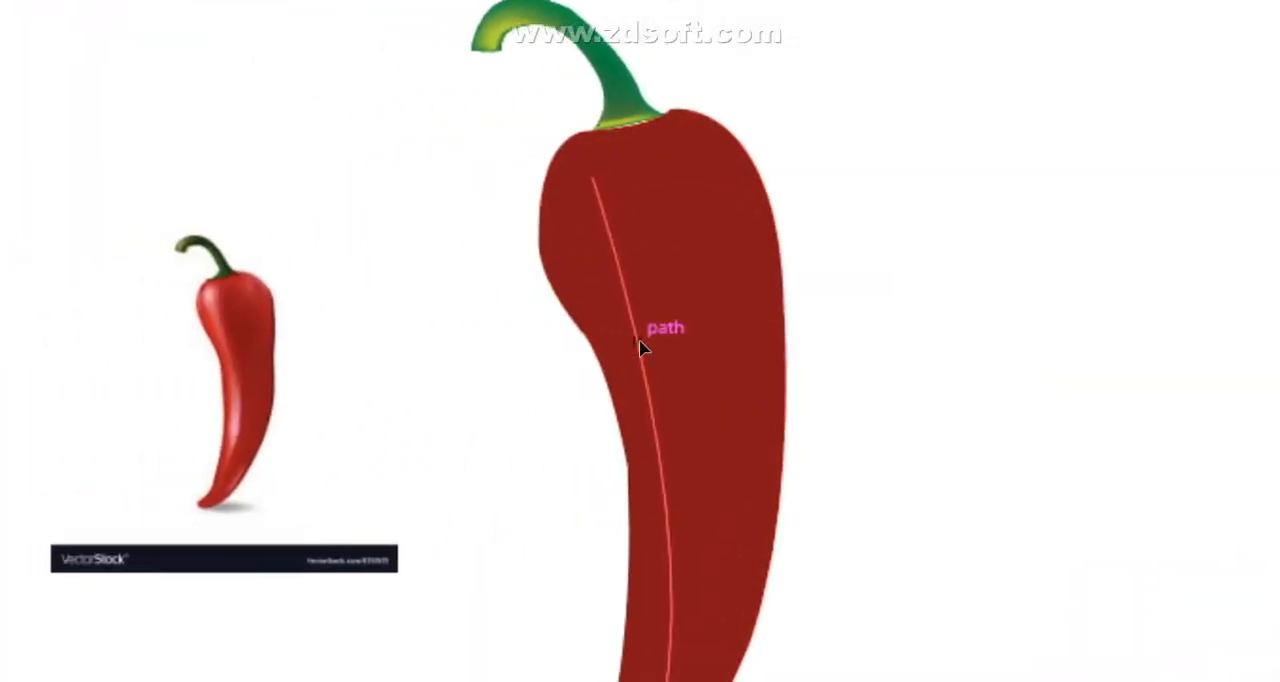
{"action": "left_click", "coordinate": [620, 343]}
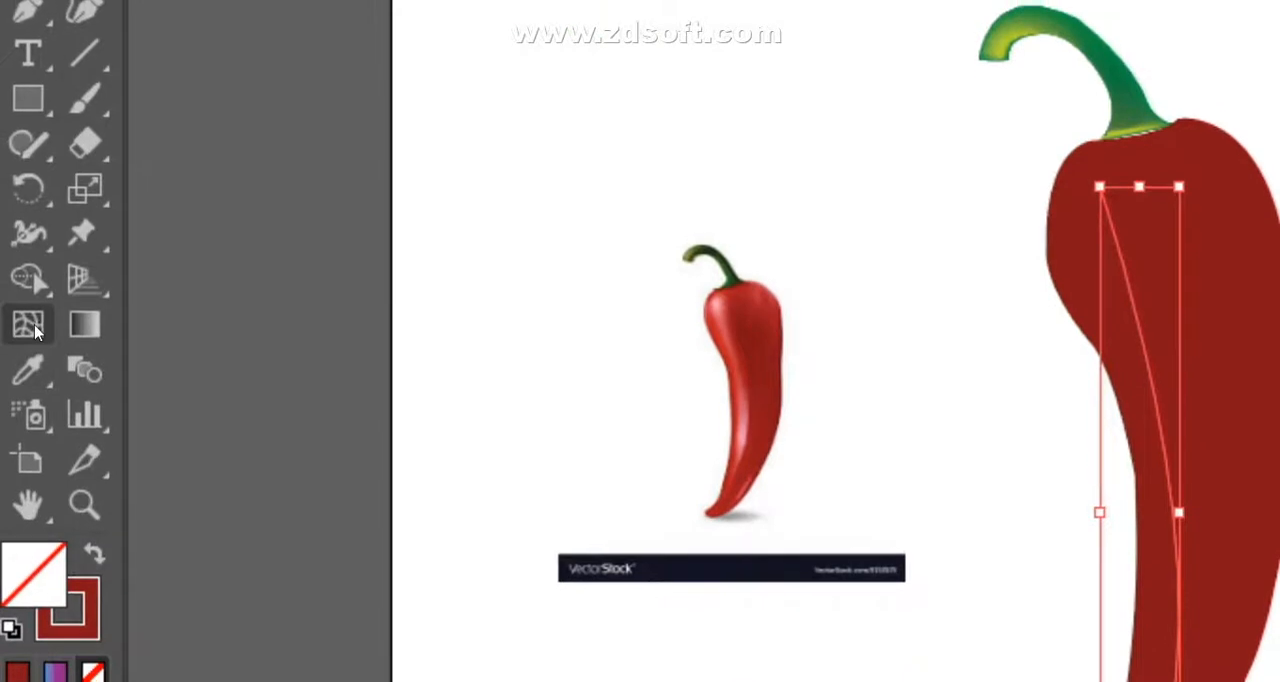
- Add gradient mesh points on the pepper body so mesh lines run along its length and across its upper and lower parts
{"action": "left_click", "coordinate": [28, 325]}
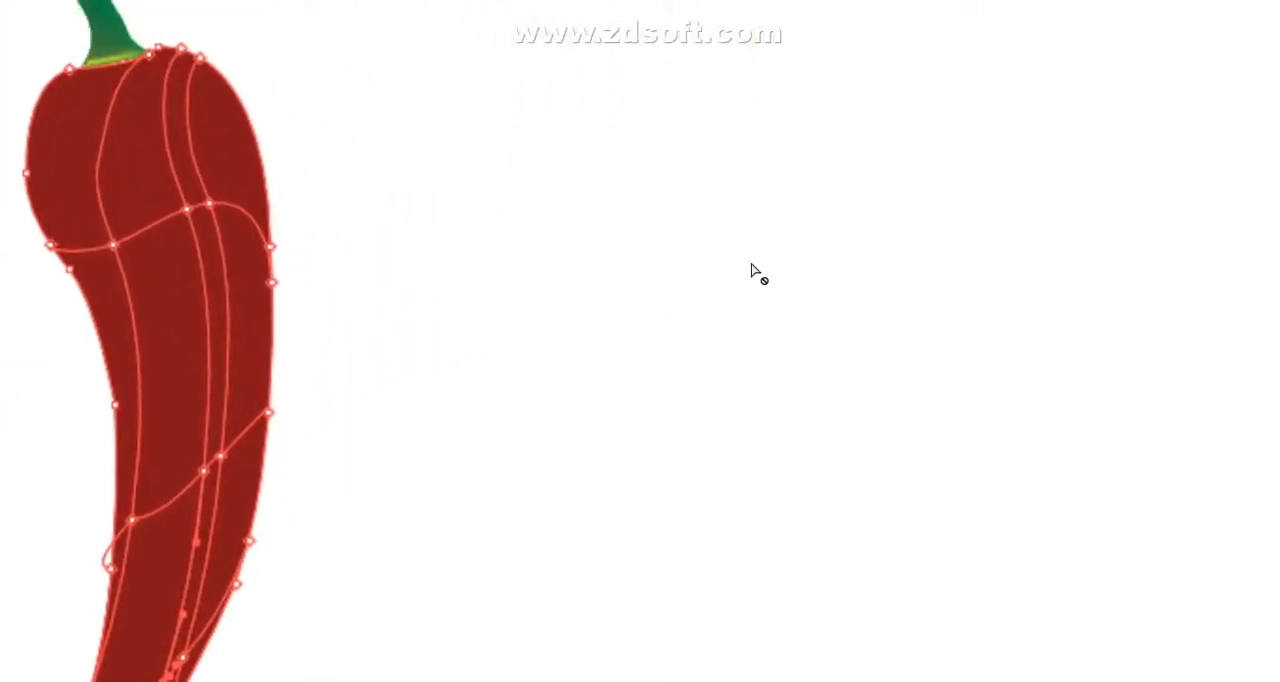
{"action": "key", "text": "v"}
{"action": "key", "text": "ctrl+plus"}
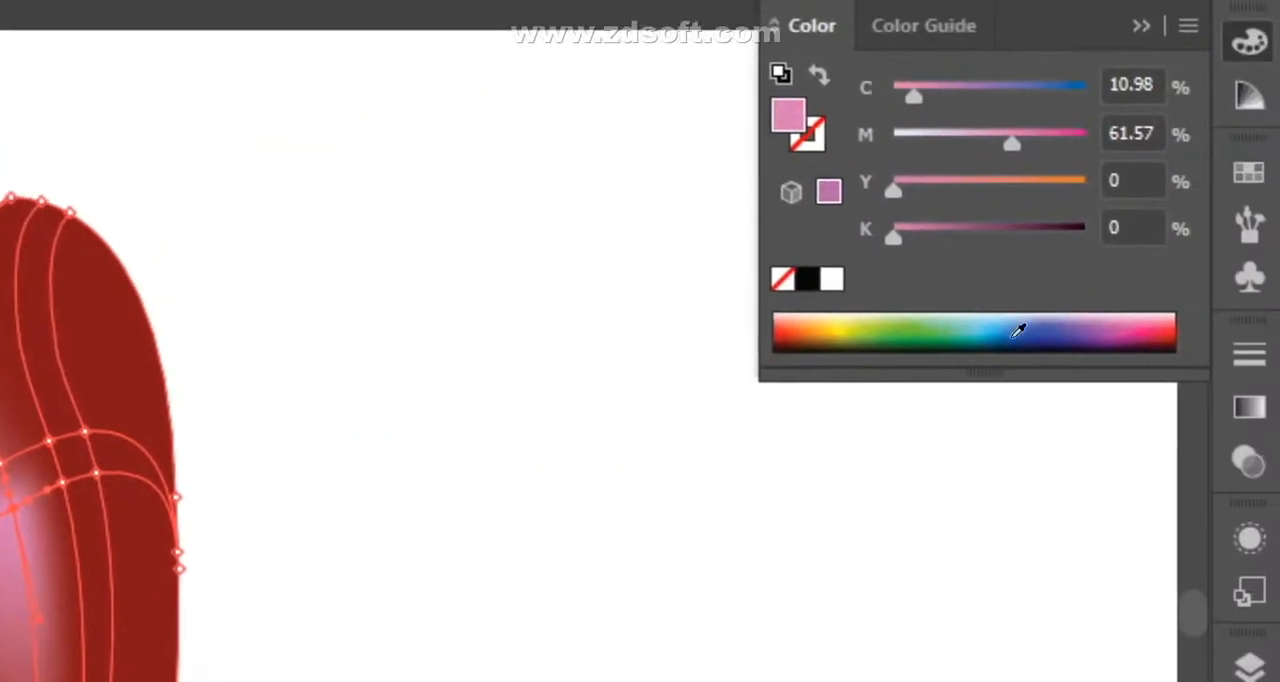
- Color the mesh point beside the pink highlight dark red (C 30.59, M 100, Y 100, K 44.31) from the CMYK spectrum
{"action": "left_click", "coordinate": [1166, 334]}
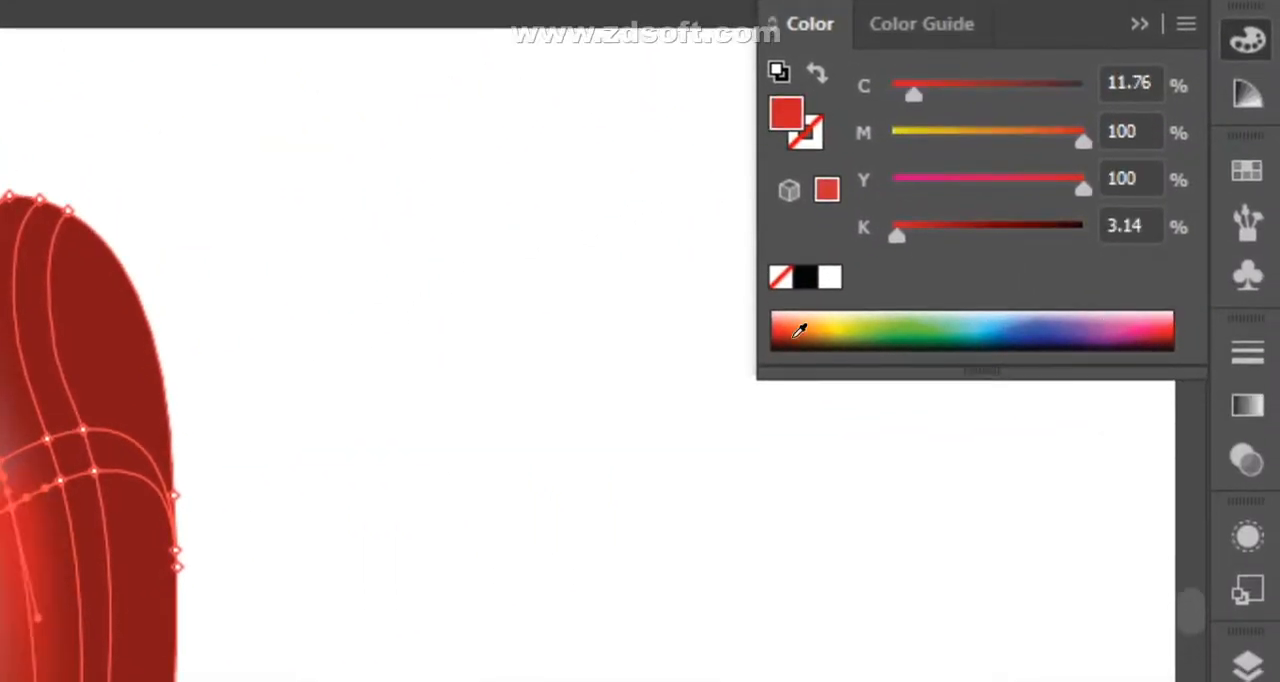
{"action": "left_click", "coordinate": [788, 335]}
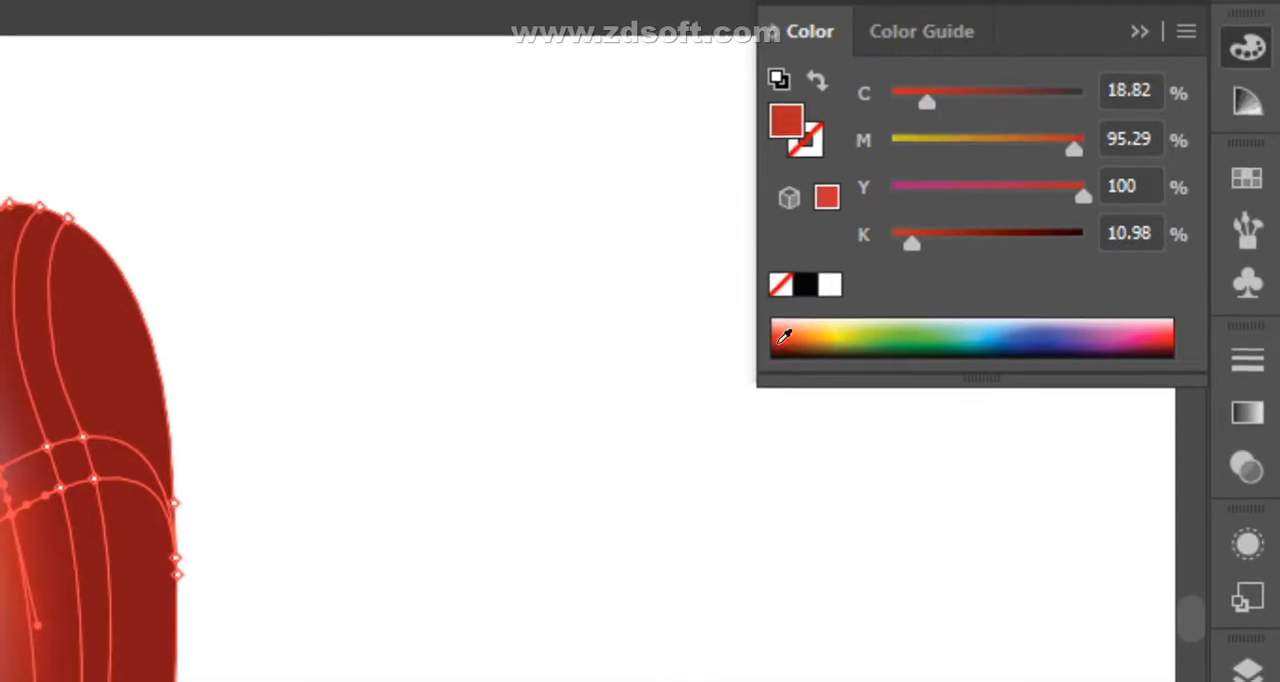
{"action": "left_click", "coordinate": [806, 333]}
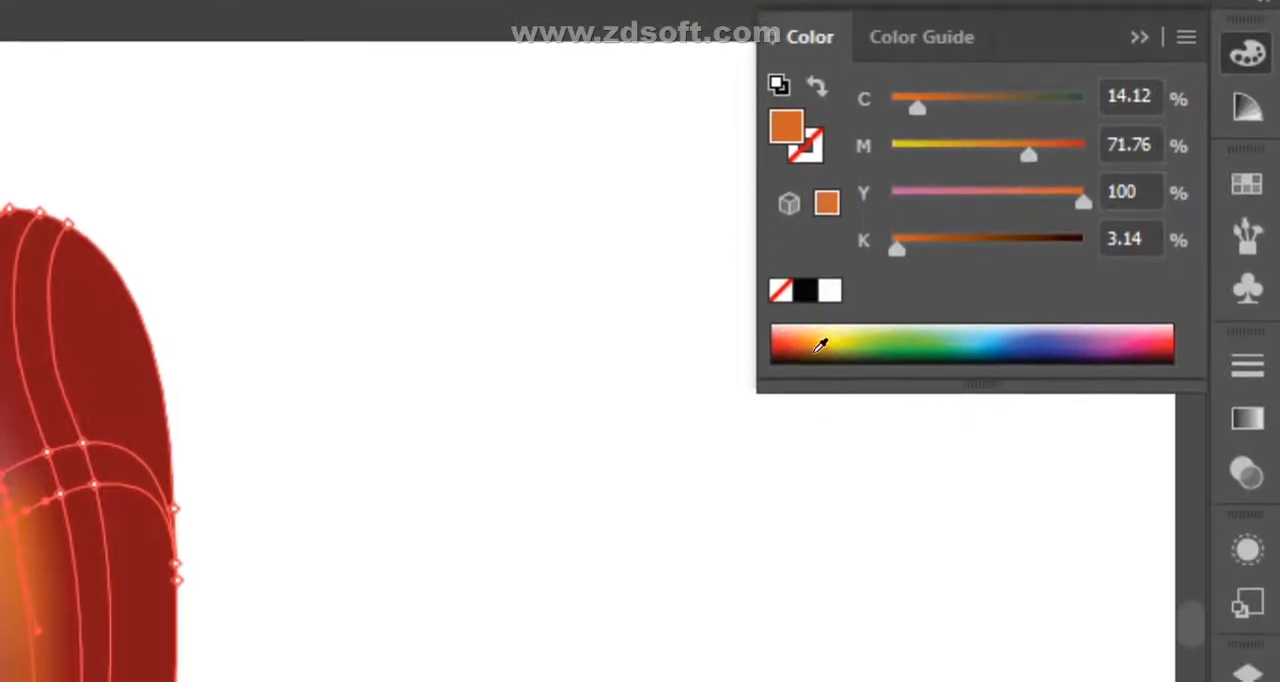
{"action": "left_click", "coordinate": [782, 325]}
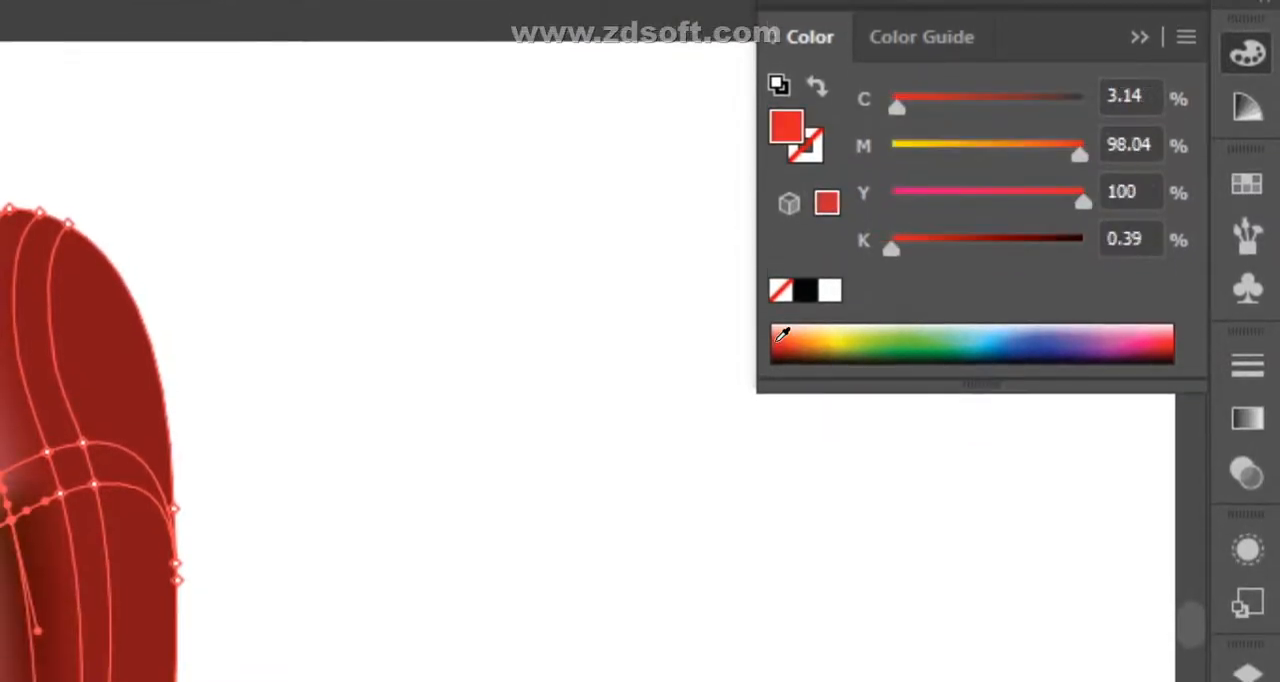
{"action": "left_click", "coordinate": [1168, 338]}
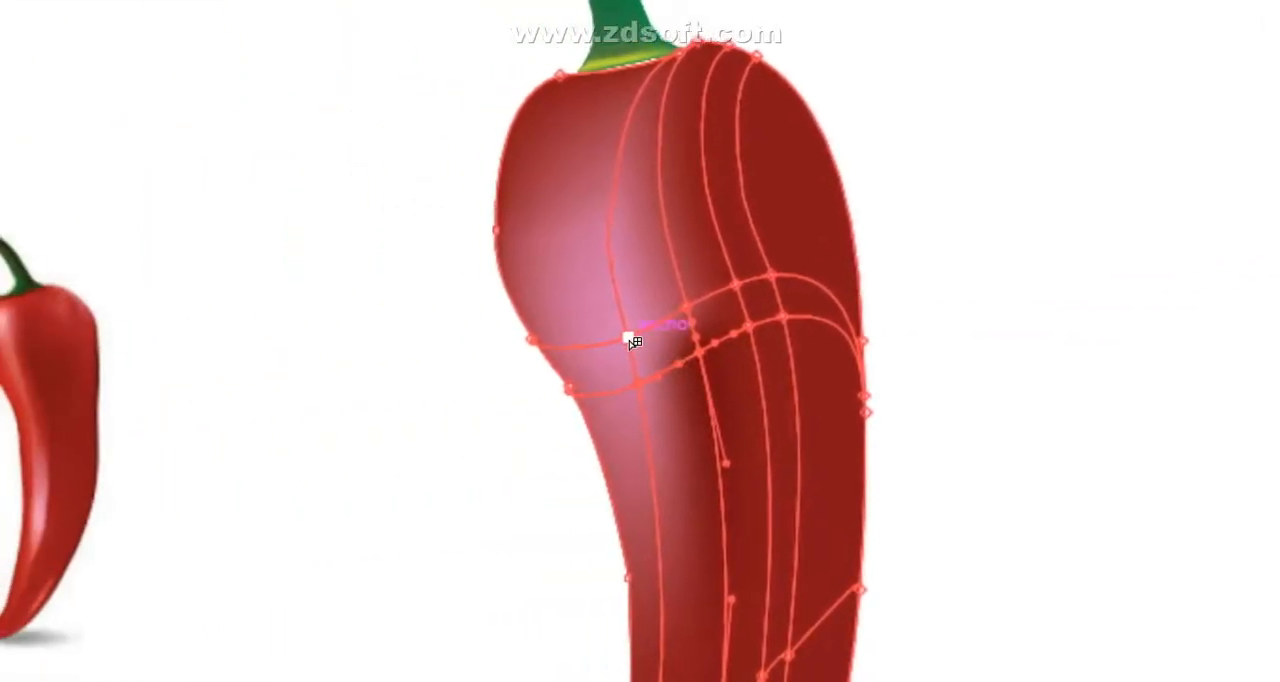
- Adjust the dark red mesh point beside the pink highlight and its handles to smooth the shading between the two colors
{"action": "left_click_drag", "start_coordinate": [634, 338], "coordinate": [640, 334]}
{"action": "left_click_drag", "start_coordinate": [715, 346], "coordinate": [681, 272]}
{"action": "left_click_drag", "start_coordinate": [636, 333], "coordinate": [643, 357]}
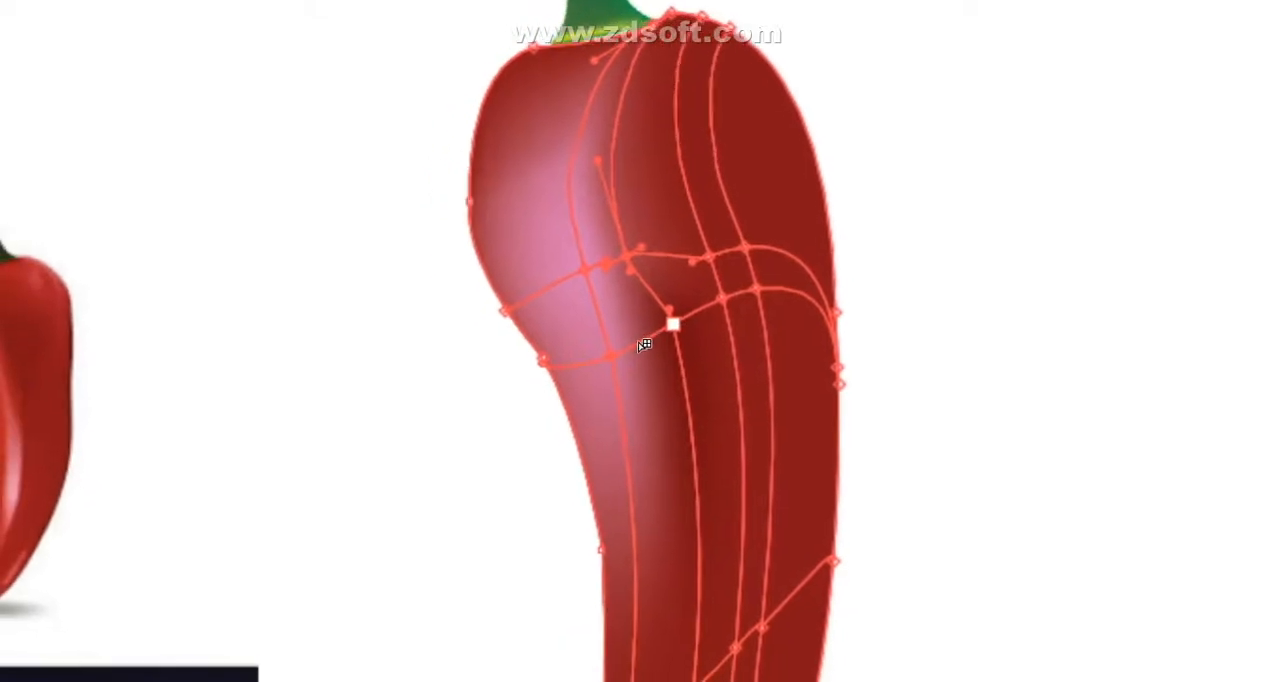
{"action": "left_click", "coordinate": [673, 328]}
{"action": "left_click_drag", "start_coordinate": [642, 345], "coordinate": [622, 353]}
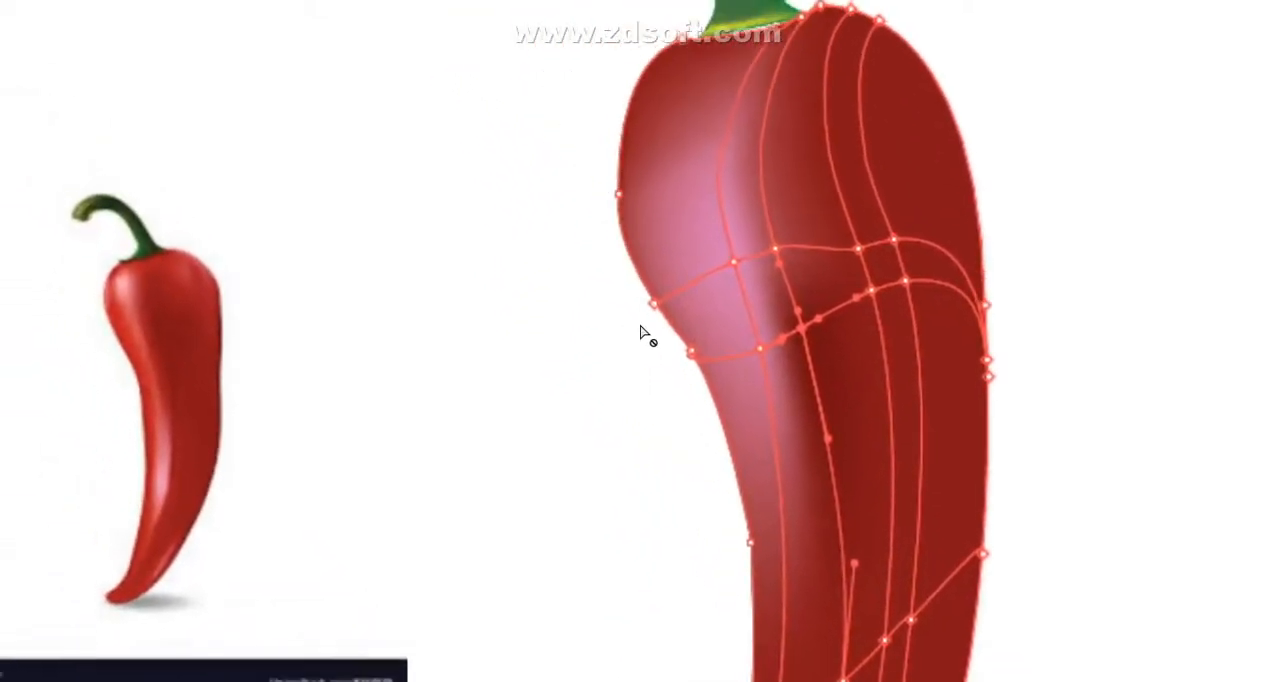
- Try moving the mesh point on the pepper body's left outer edge inward, and undo the move
{"action": "left_click_drag", "start_coordinate": [641, 344], "coordinate": [695, 325]}
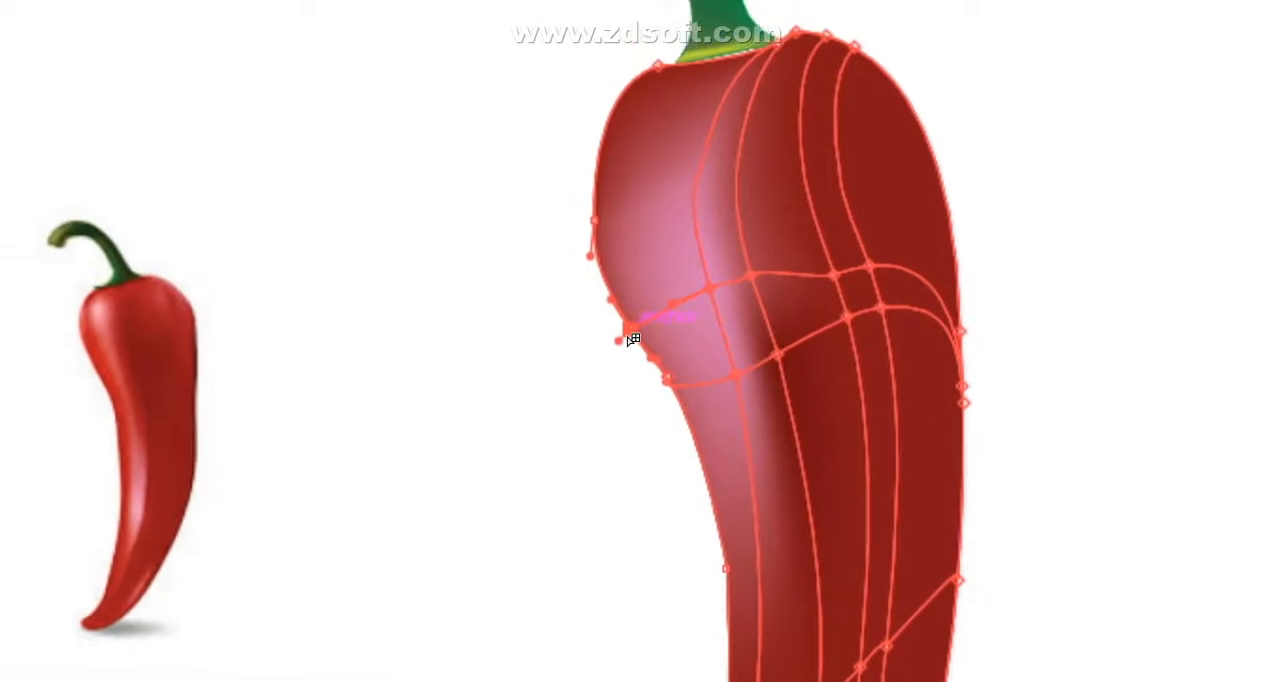
{"action": "left_click_drag", "start_coordinate": [641, 344], "coordinate": [687, 324]}
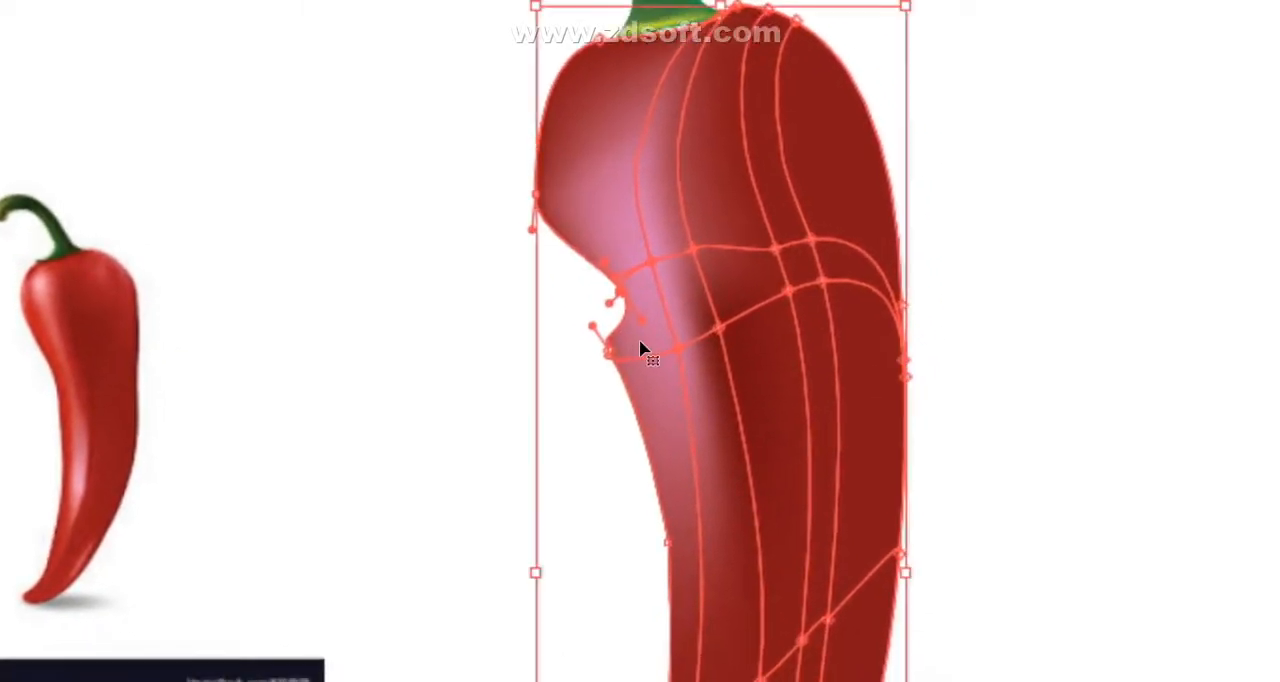
{"action": "key", "text": "ctrl+z"}
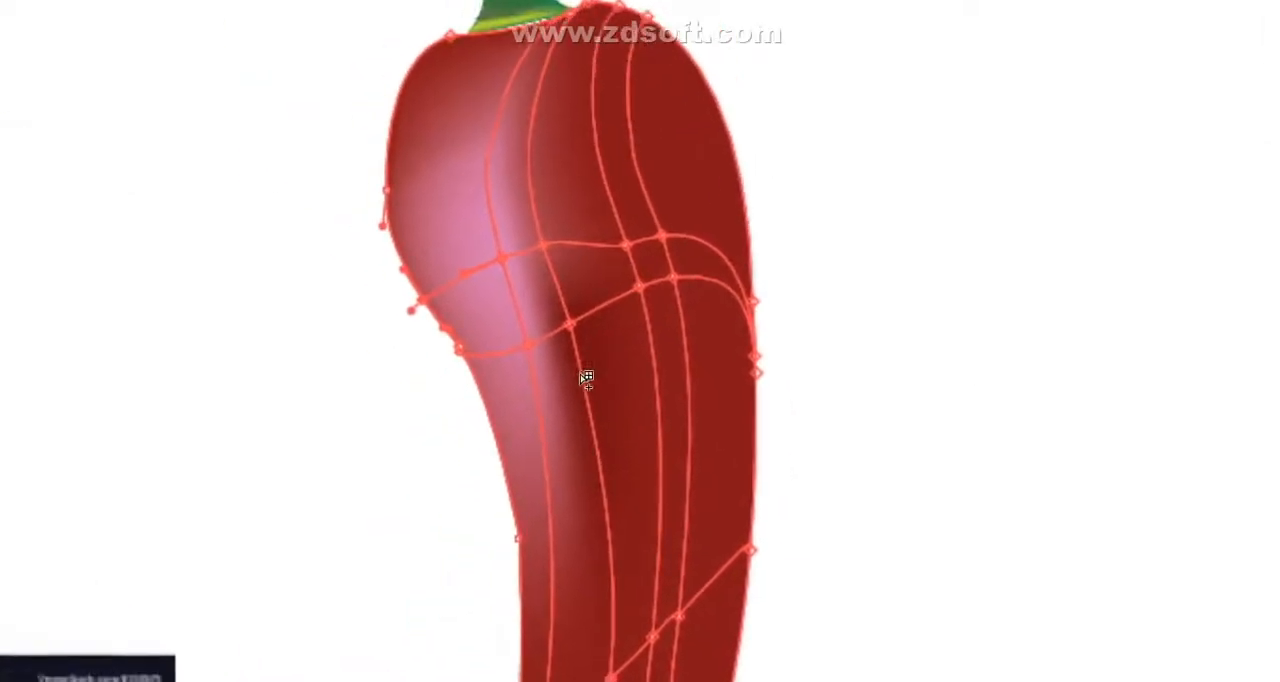
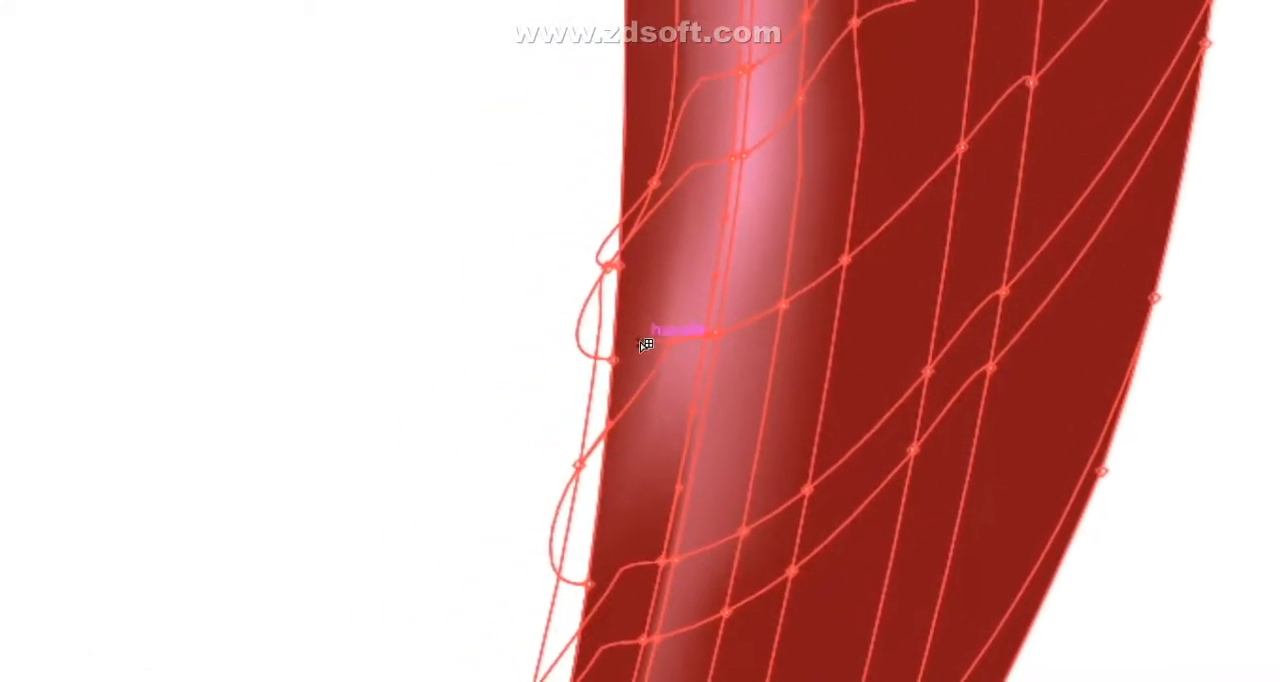
- Pull the mesh handle beside the lower pink highlight downward to reshape the shading along the pepper body's left edge
{"action": "left_click_drag", "start_coordinate": [640, 346], "coordinate": [633, 415]}
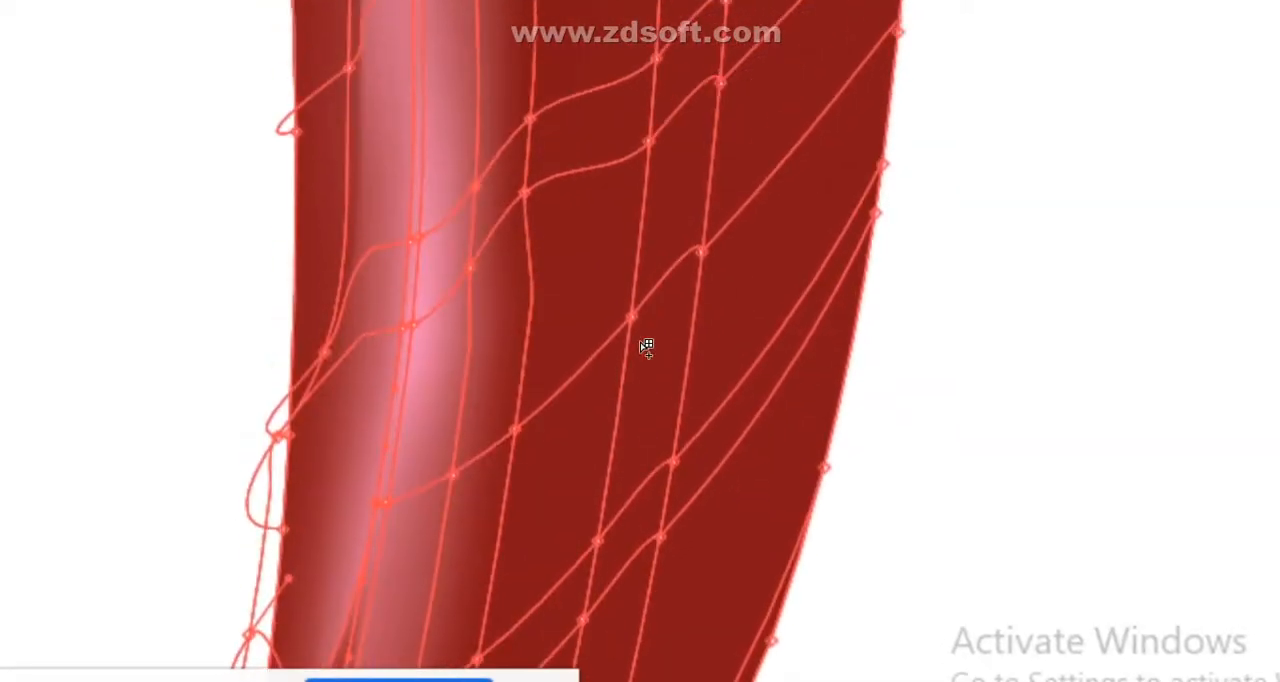
{"action": "key", "text": "v"}
{"action": "key", "text": "ctrl+minus"}
{"action": "key", "text": "ctrl+minus"}
{"action": "key", "text": "ctrl+minus"}
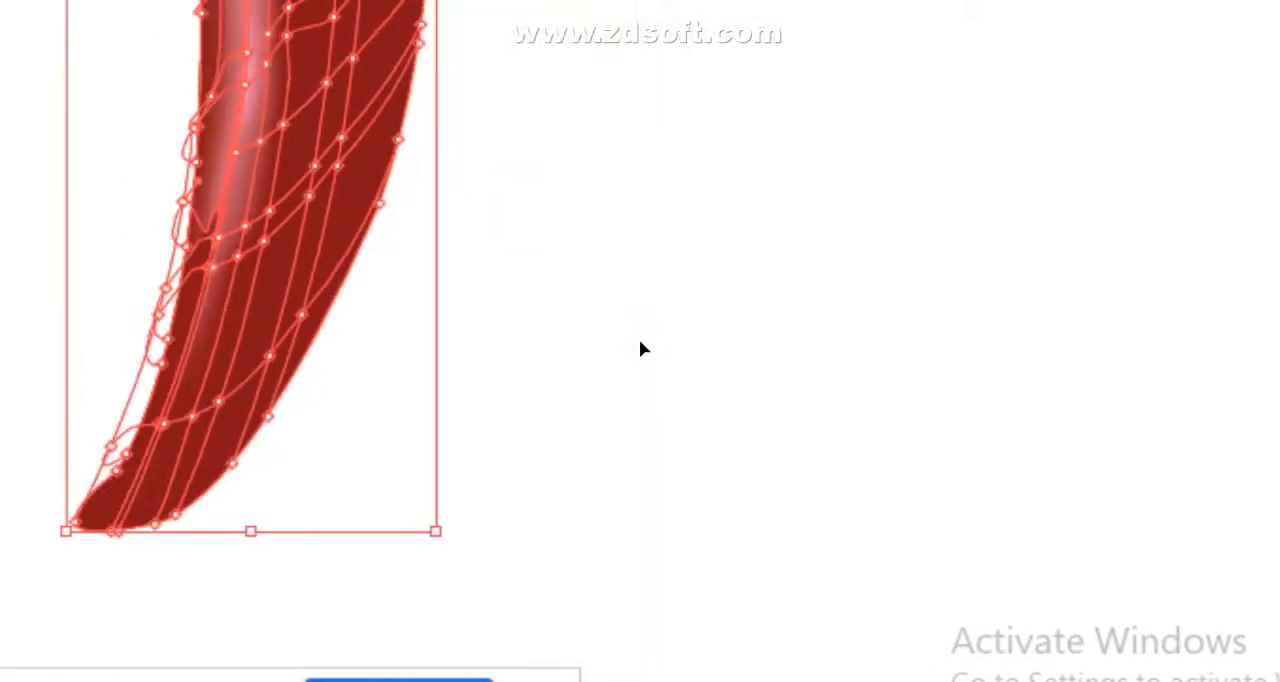
- Mix a darkened pink fill with C 0, M 66, Y 0 and added black for the pepper body's mesh
{"action": "scroll", "coordinate": [643, 341], "scroll_direction": "up", "scroll_amount": 6}
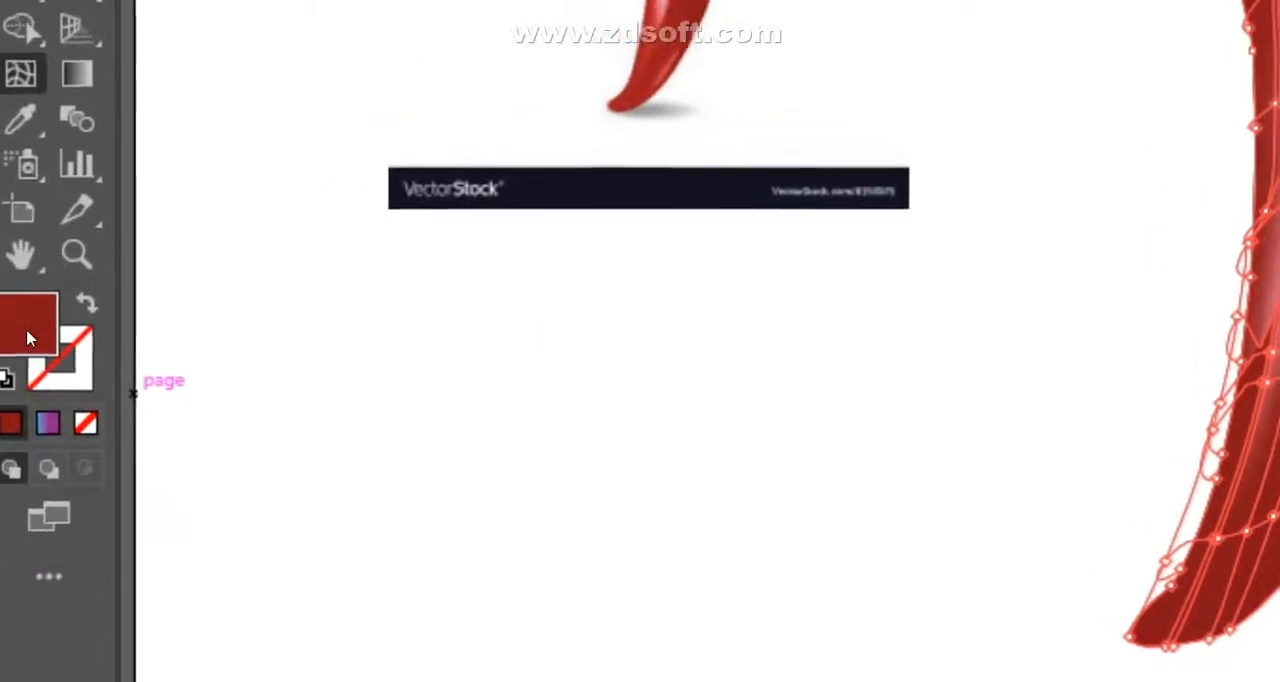
{"action": "left_click", "coordinate": [21, 119]}
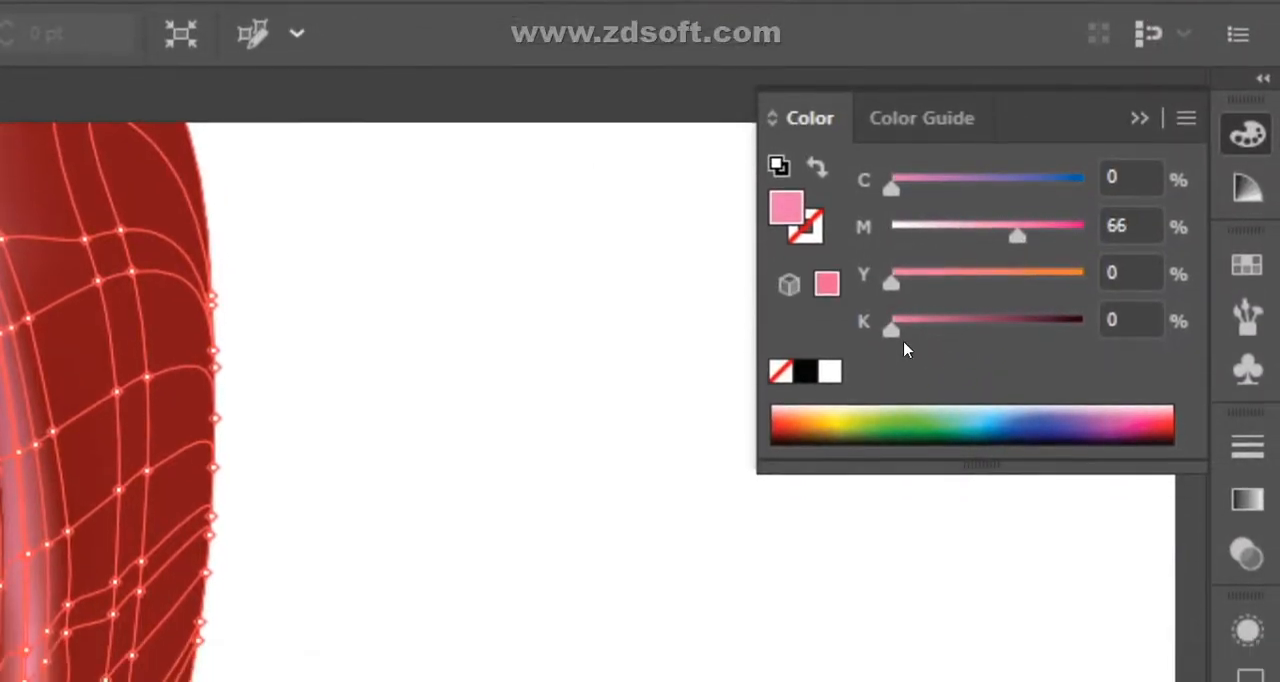
{"action": "left_click_drag", "start_coordinate": [891, 372], "coordinate": [983, 403]}
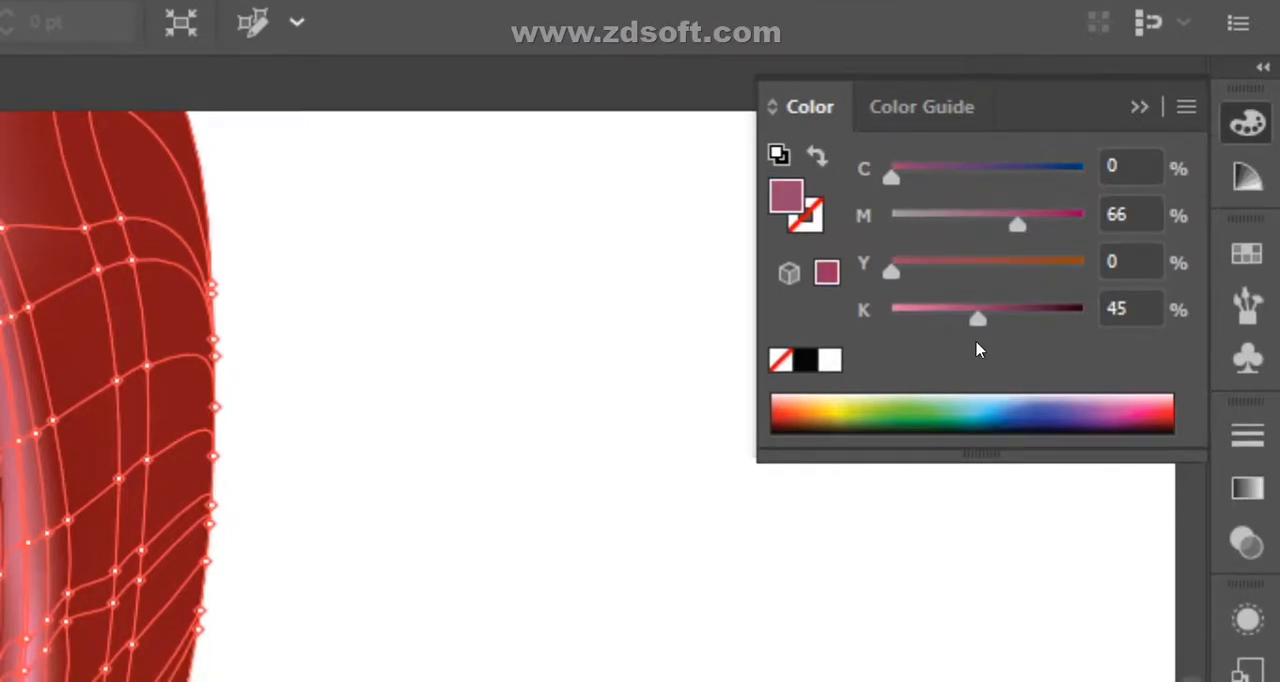
{"action": "left_click_drag", "start_coordinate": [970, 327], "coordinate": [934, 333]}
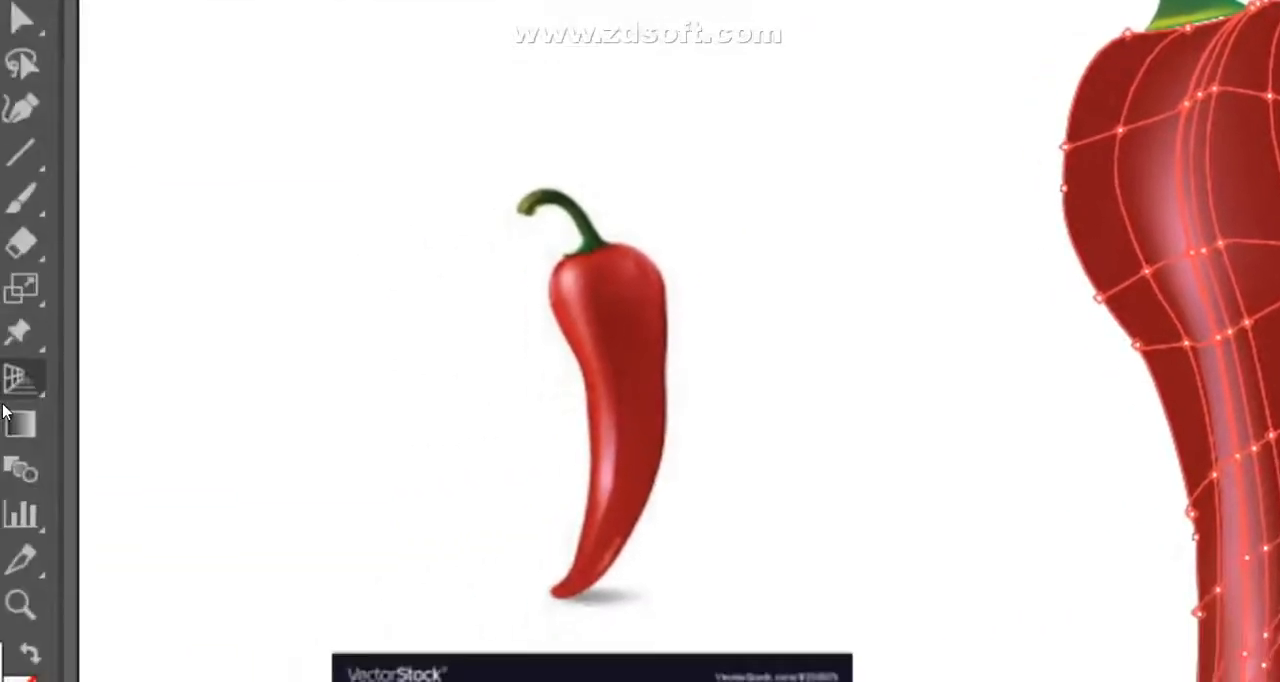
- Color the mesh point on the pepper body's upper right shoulder tan (C 10.59, M 27.45, Y 45) and darken it with black
{"action": "left_click", "coordinate": [29, 299]}
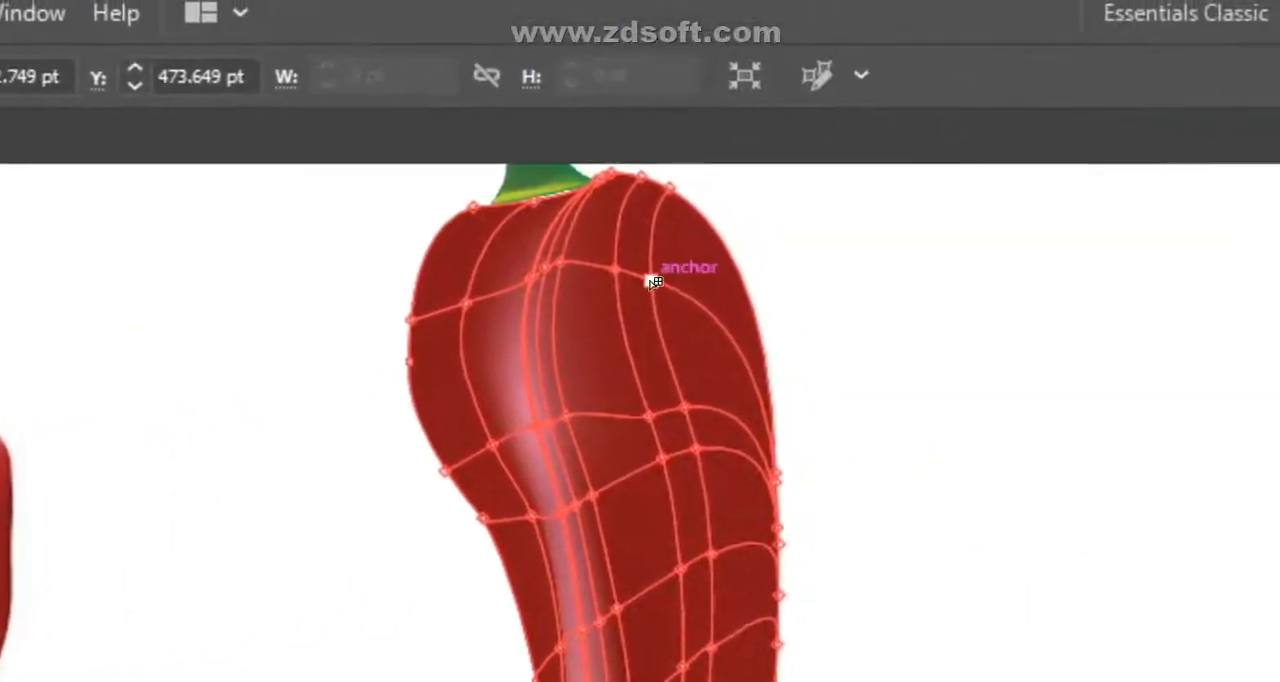
{"action": "left_click", "coordinate": [643, 282]}
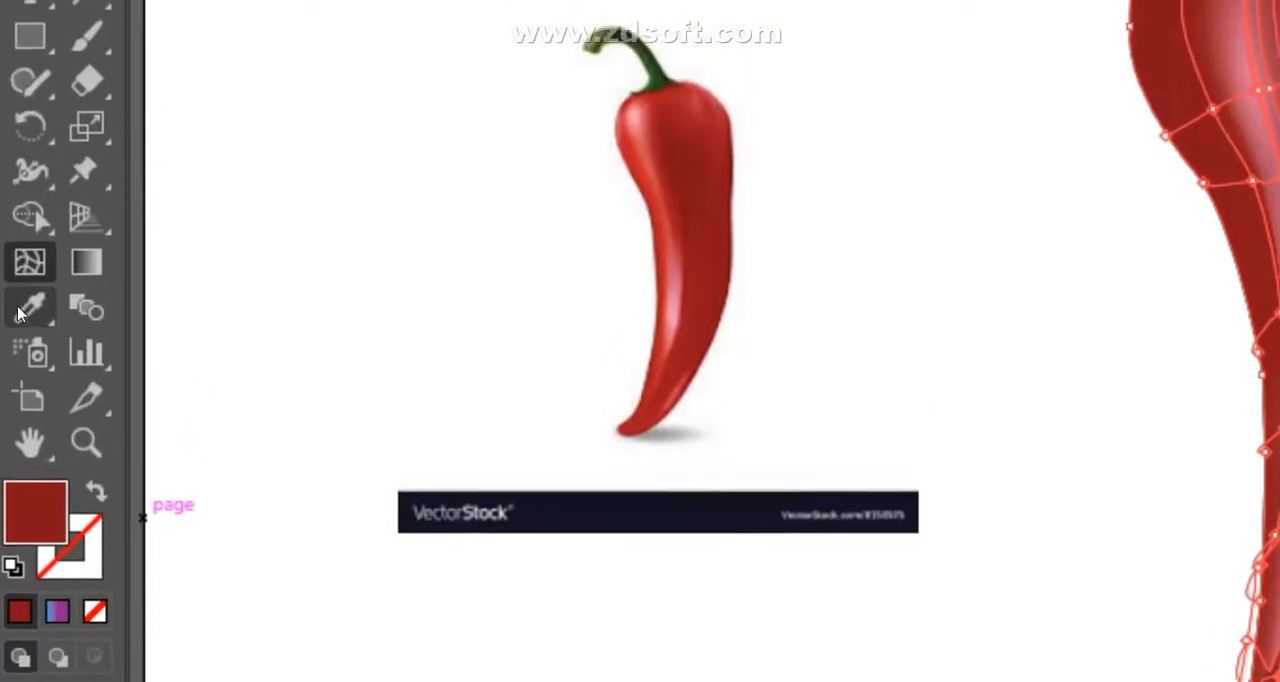
{"action": "left_click", "coordinate": [29, 308]}
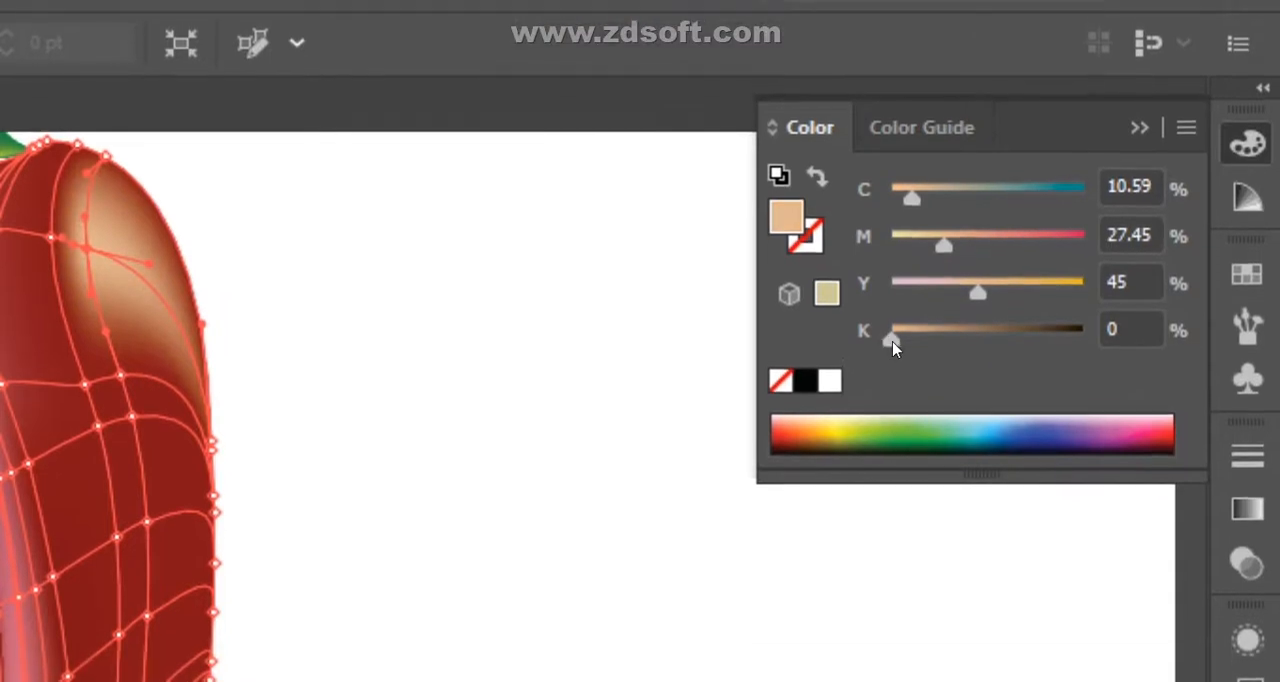
{"action": "left_click_drag", "start_coordinate": [926, 347], "coordinate": [973, 354]}
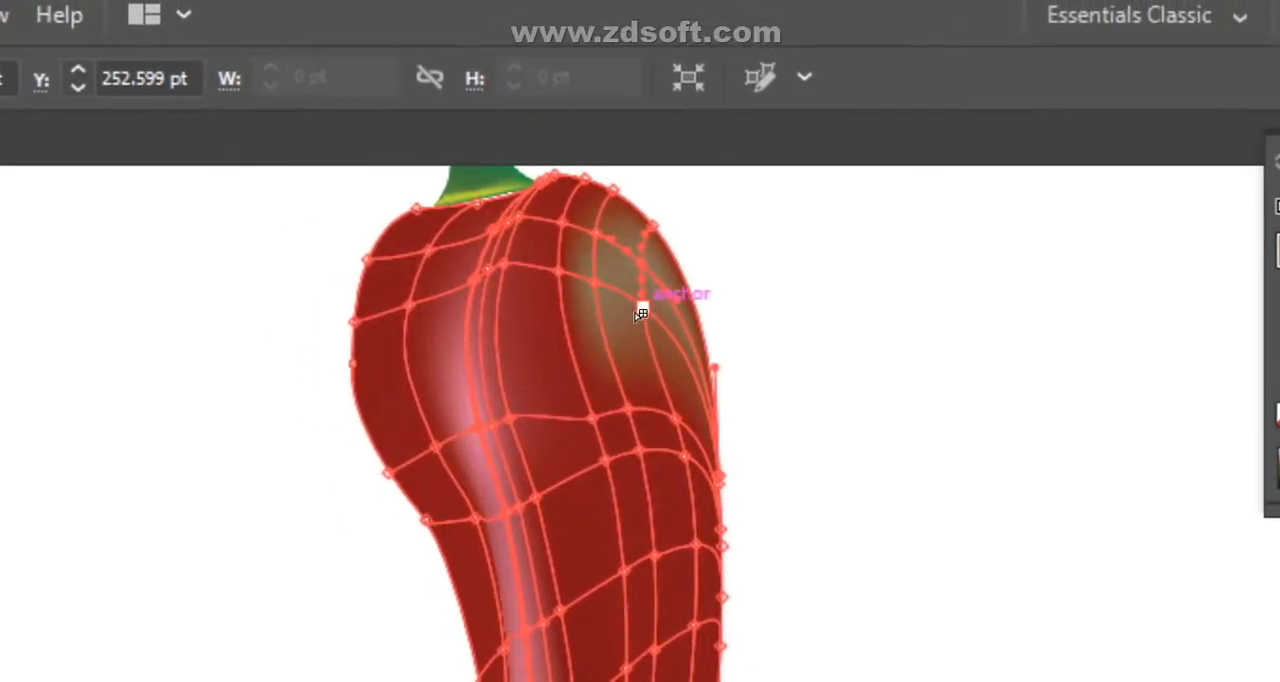
- Try adding mesh lines through the tan patch on the shoulder, and undo them together with the tan coloring
{"action": "left_click_drag", "start_coordinate": [640, 312], "coordinate": [603, 289]}
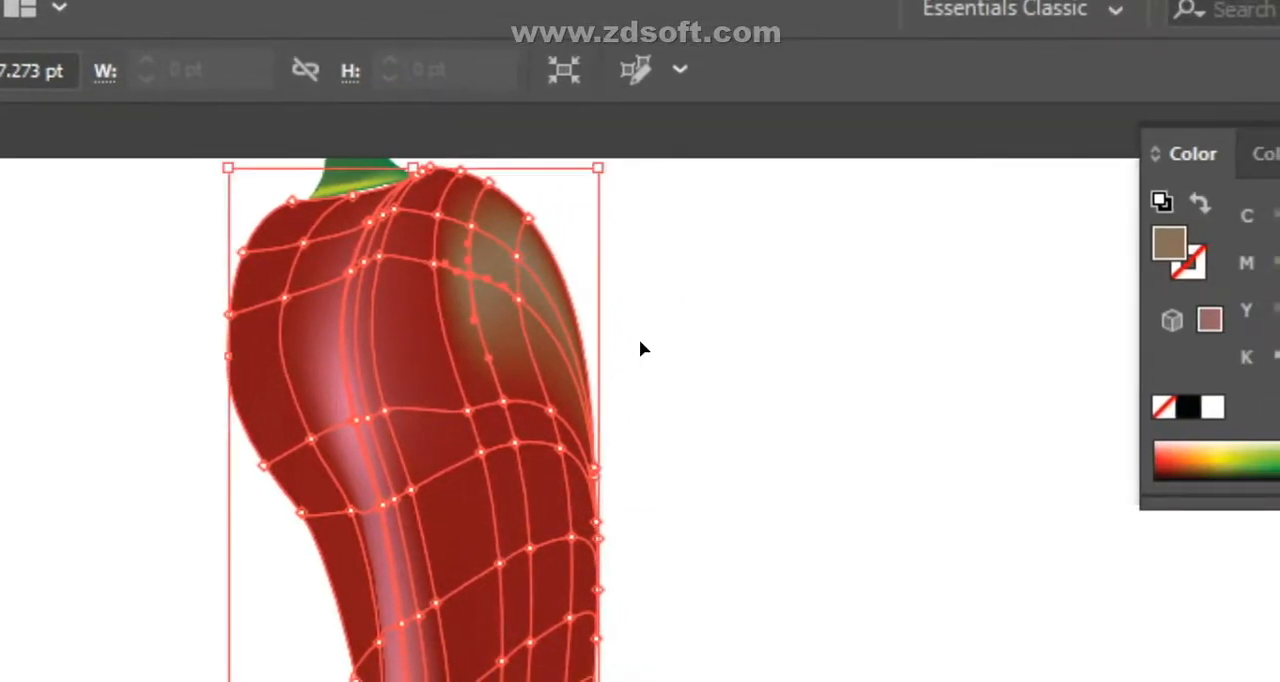
{"action": "key", "text": "ctrl+z"}
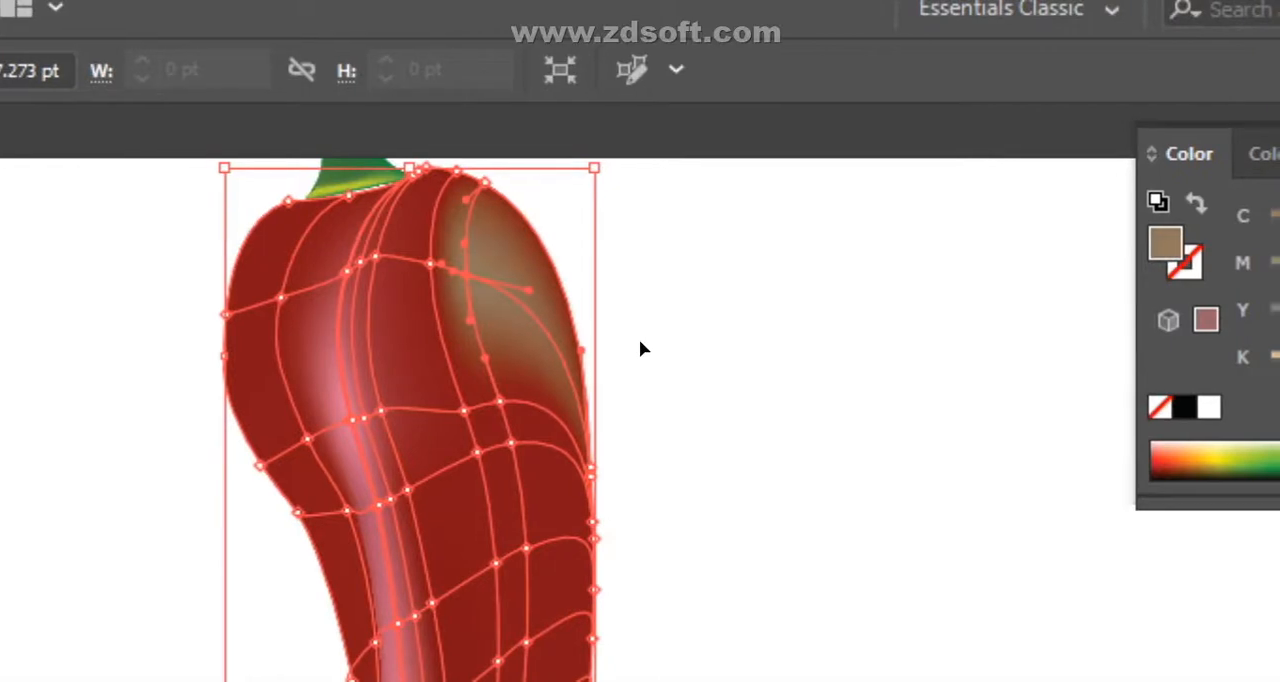
{"action": "key", "text": "ctrl+z"}
{"action": "key", "text": "ctrl+z"}
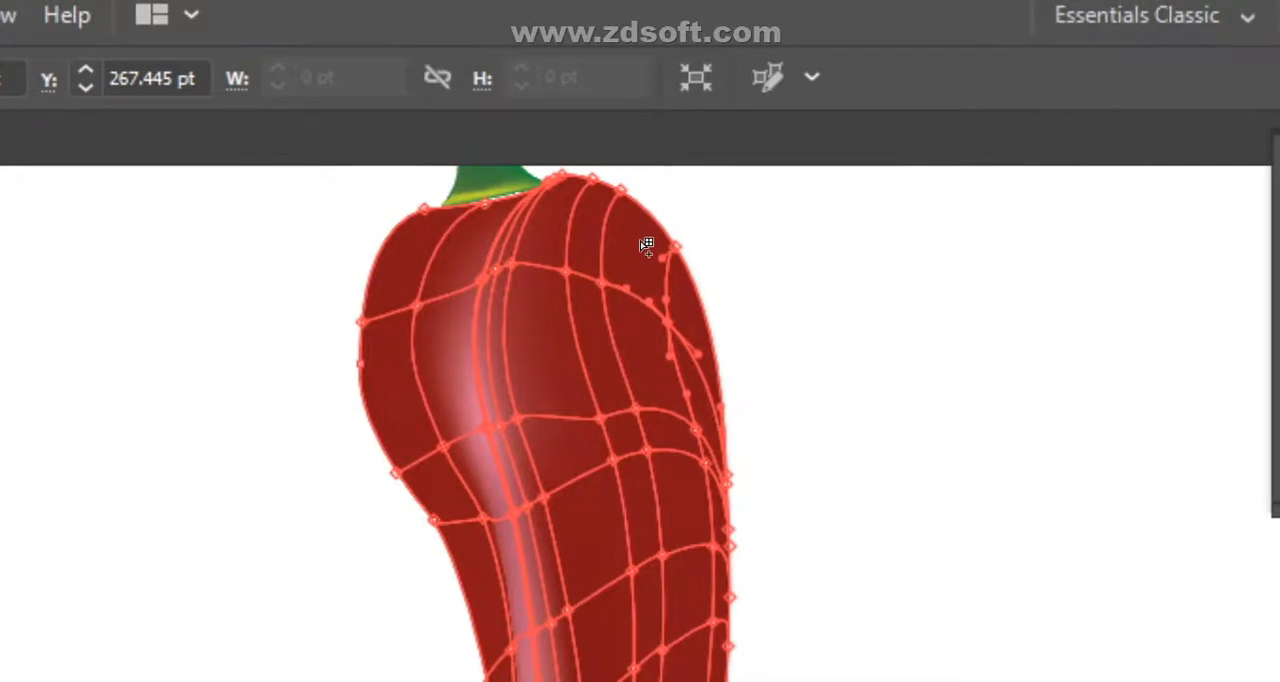
- Add a yellow mesh point (C 4.31, Y 90.59) on the upper right shoulder and color its left neighbor brown (C 28, M 75, Y 79), darkened with black
{"action": "left_click", "coordinate": [640, 248]}
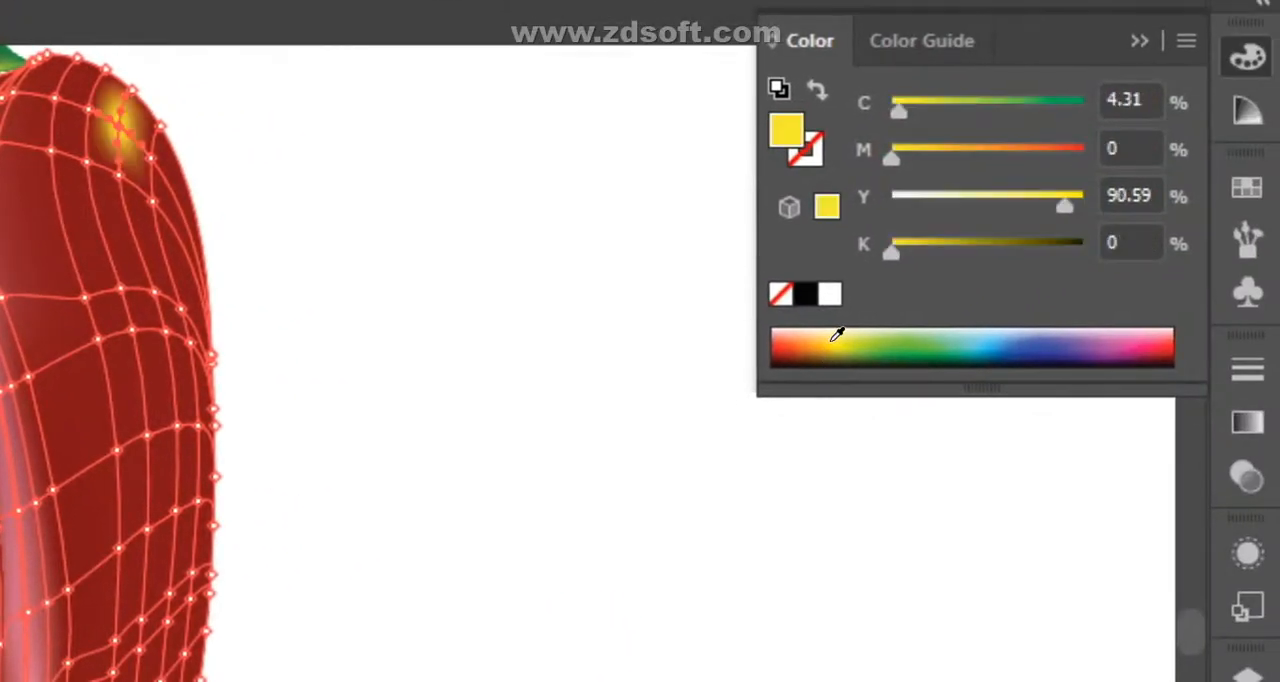
{"action": "left_click", "coordinate": [834, 339]}
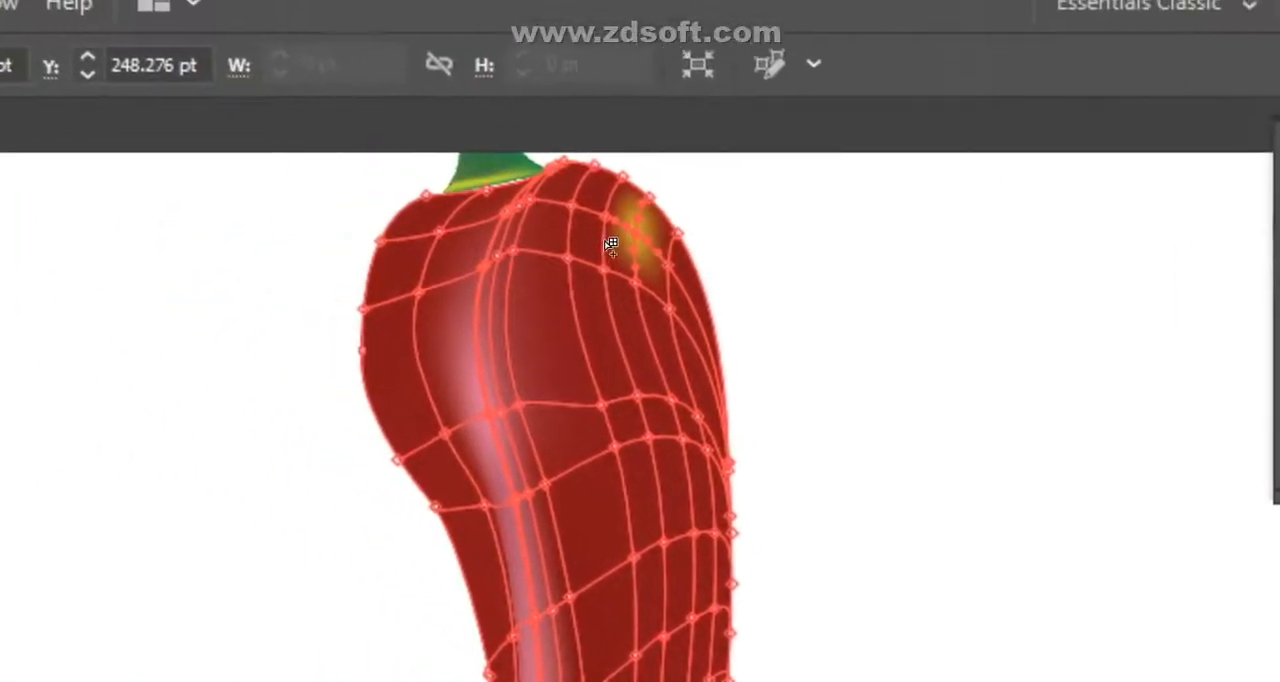
{"action": "left_click", "coordinate": [646, 236]}
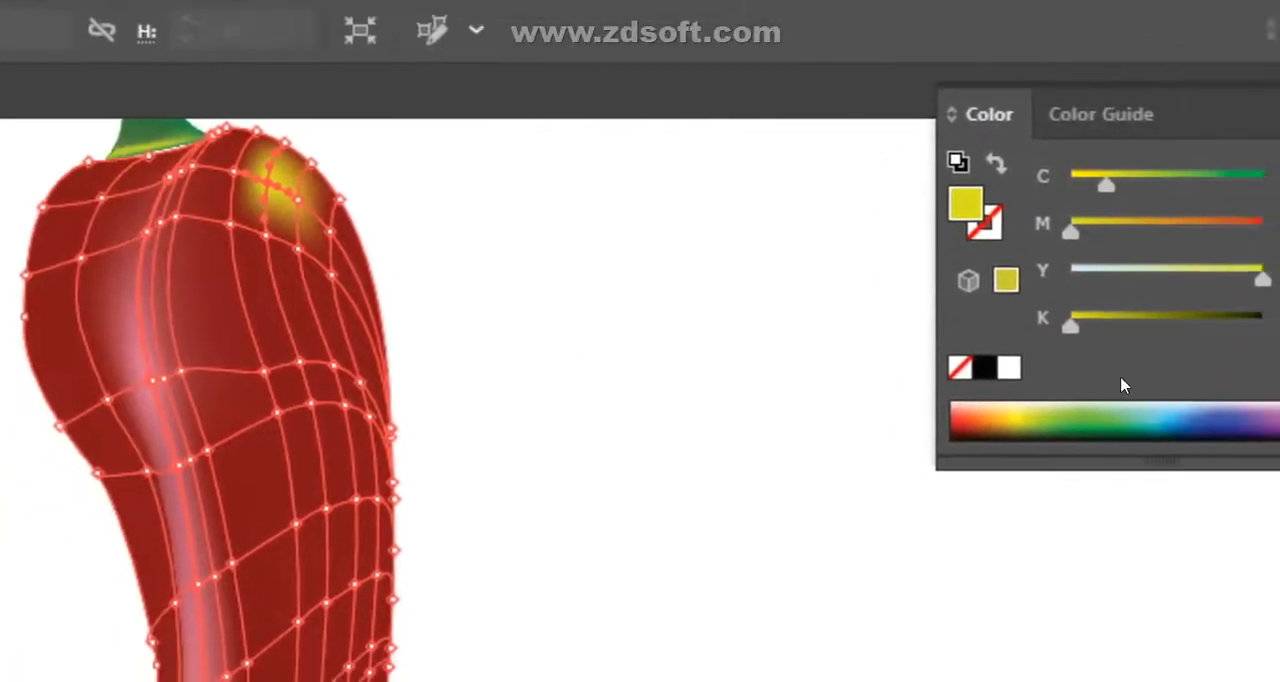
{"action": "left_click_drag", "start_coordinate": [892, 336], "coordinate": [920, 337]}
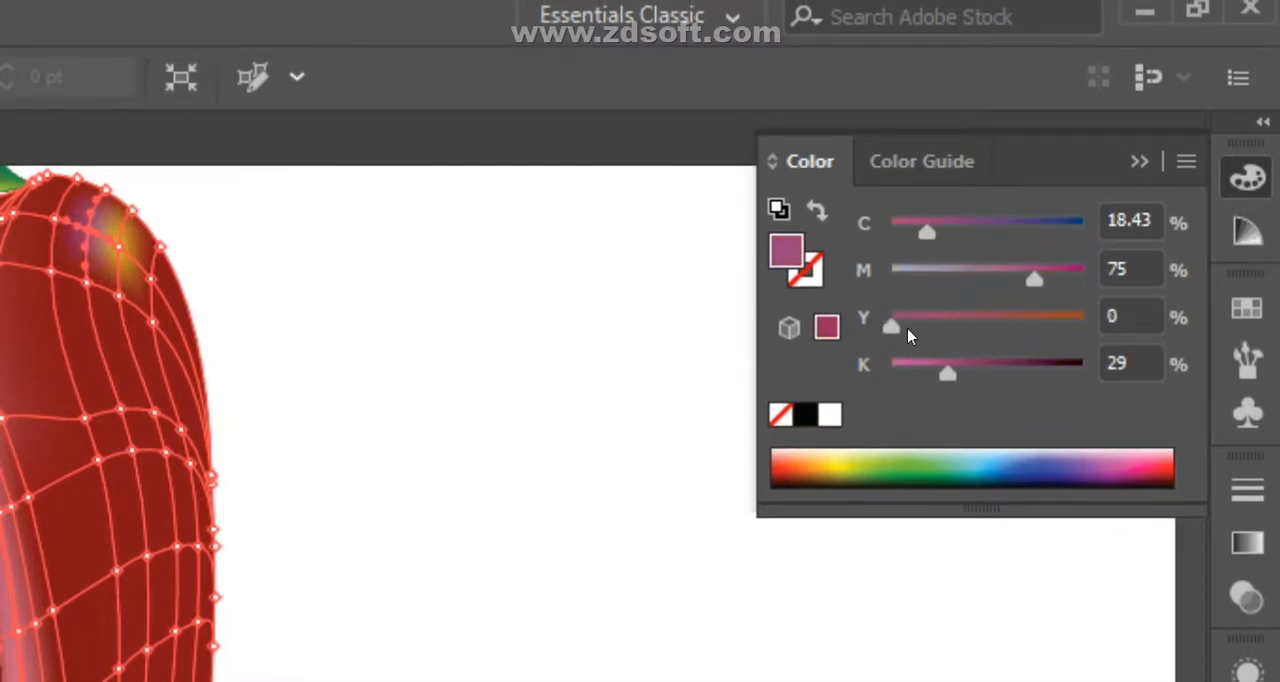
{"action": "left_click_drag", "start_coordinate": [903, 333], "coordinate": [1042, 349]}
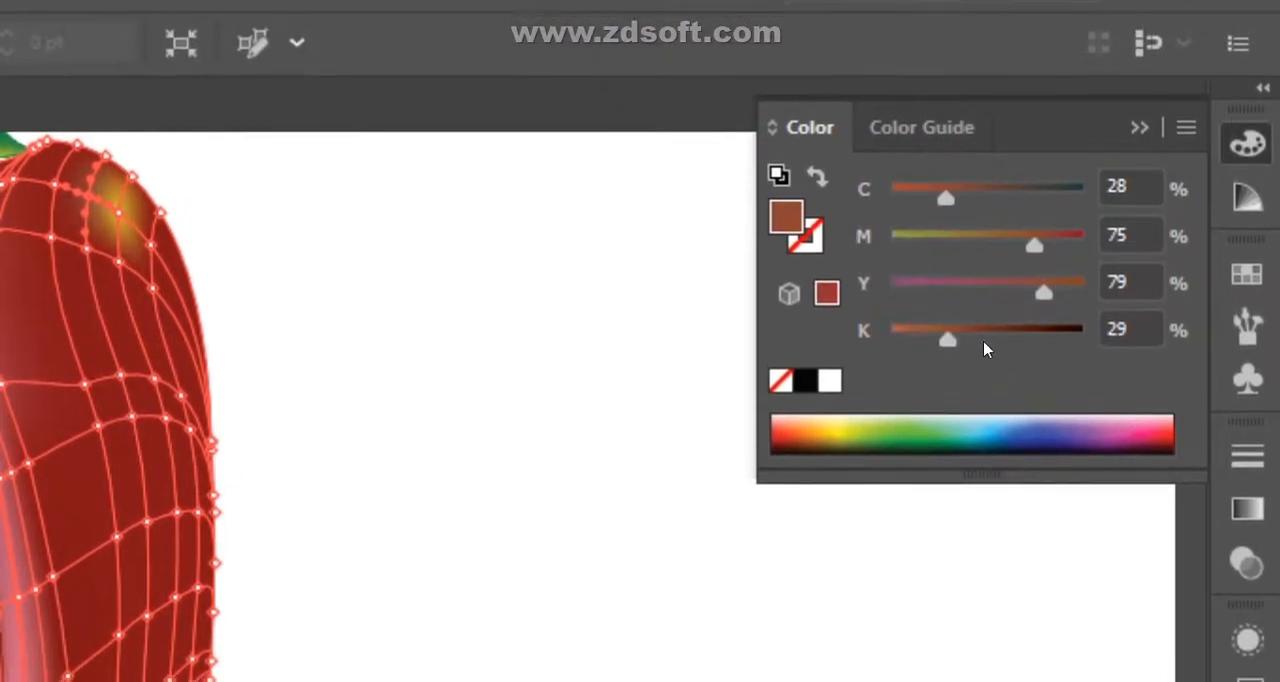
{"action": "left_click_drag", "start_coordinate": [985, 350], "coordinate": [1003, 355]}
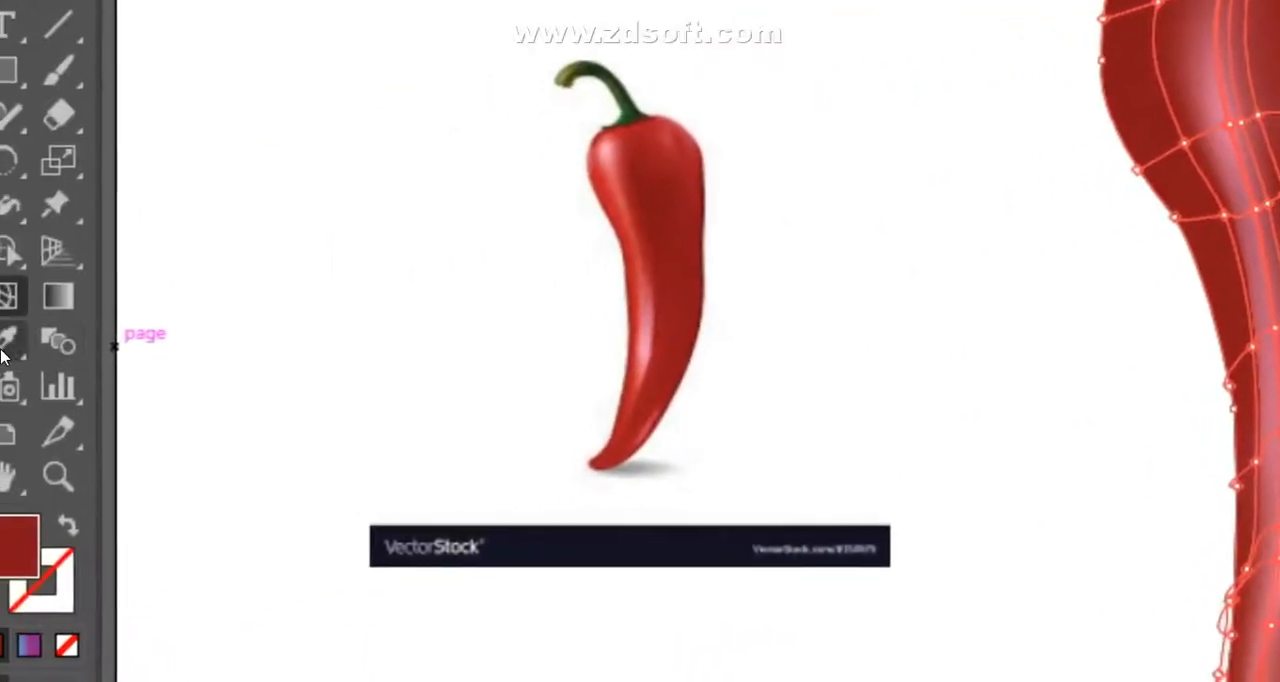
- Sample colors from the reference pepper photo with the Eyedropper for mesh points on the pepper body
{"action": "left_click", "coordinate": [7, 343]}
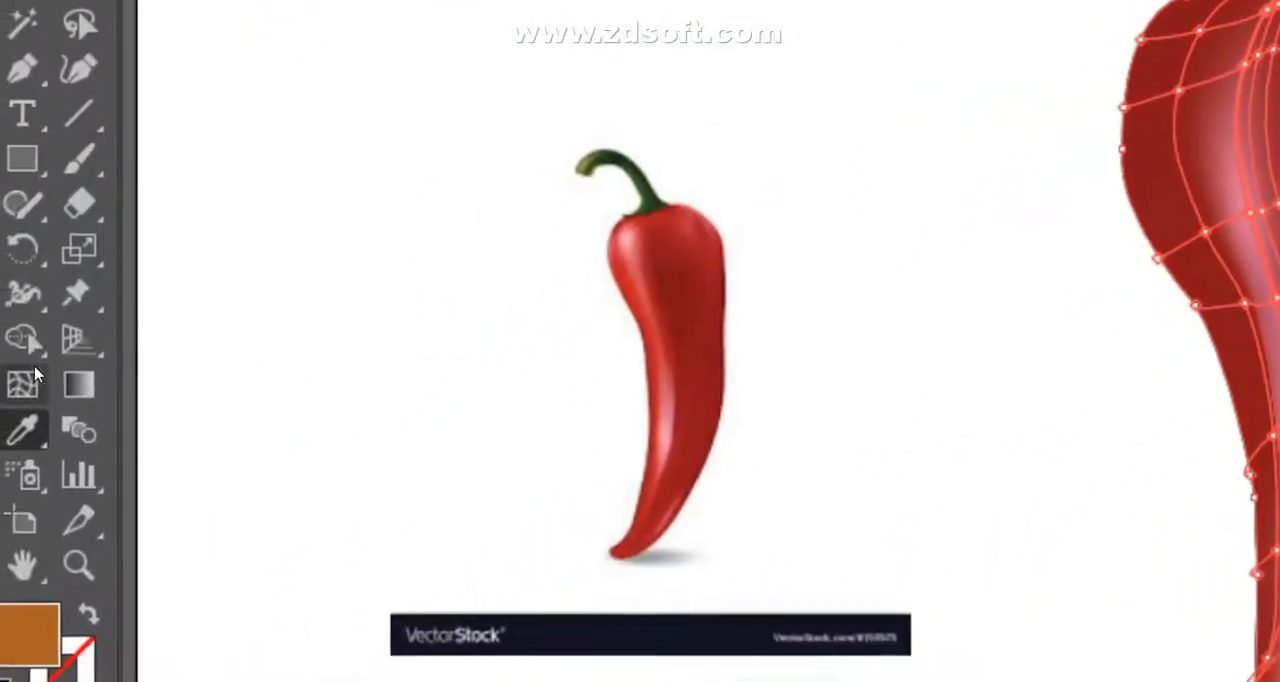
{"action": "left_click", "coordinate": [30, 378]}
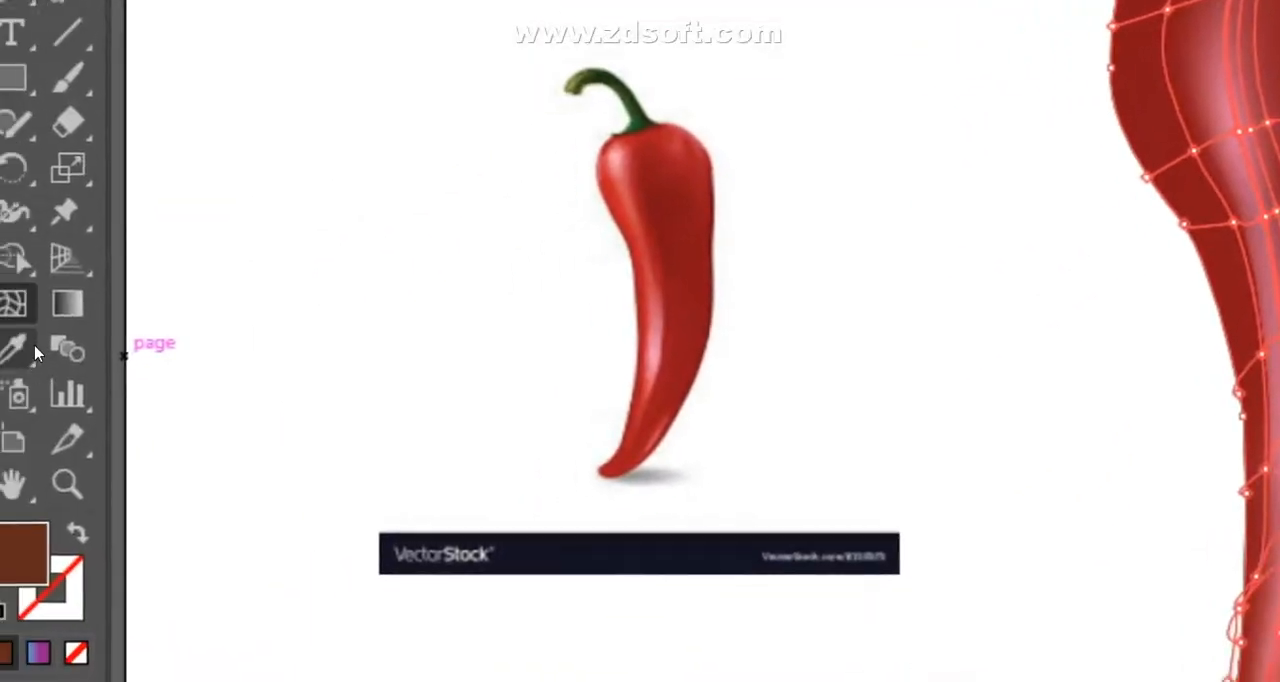
{"action": "left_click", "coordinate": [27, 346]}
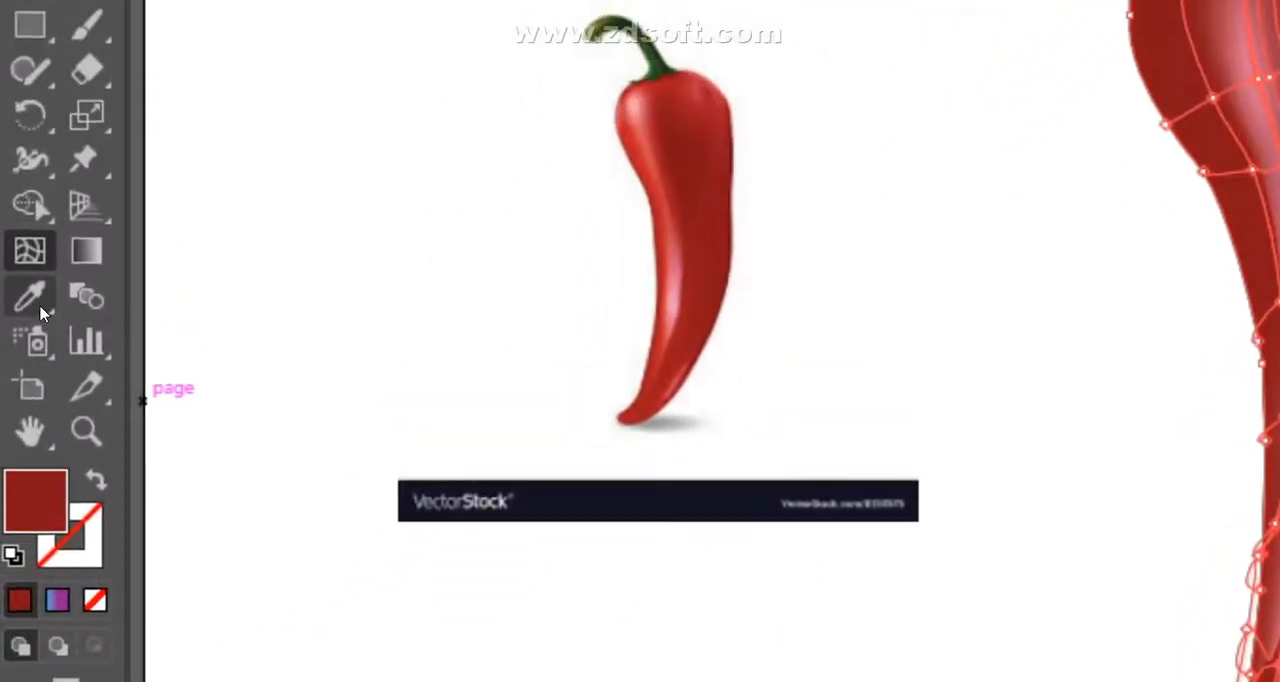
{"action": "left_click", "coordinate": [37, 305]}
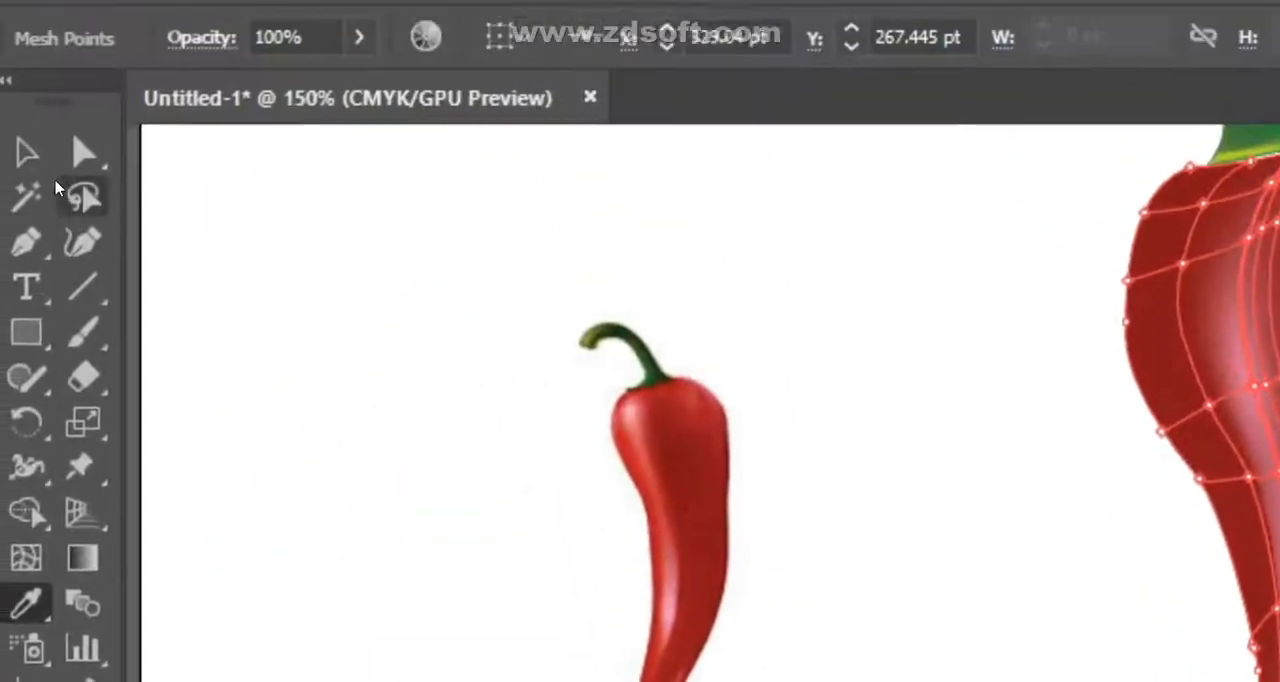
{"action": "left_click", "coordinate": [27, 153]}
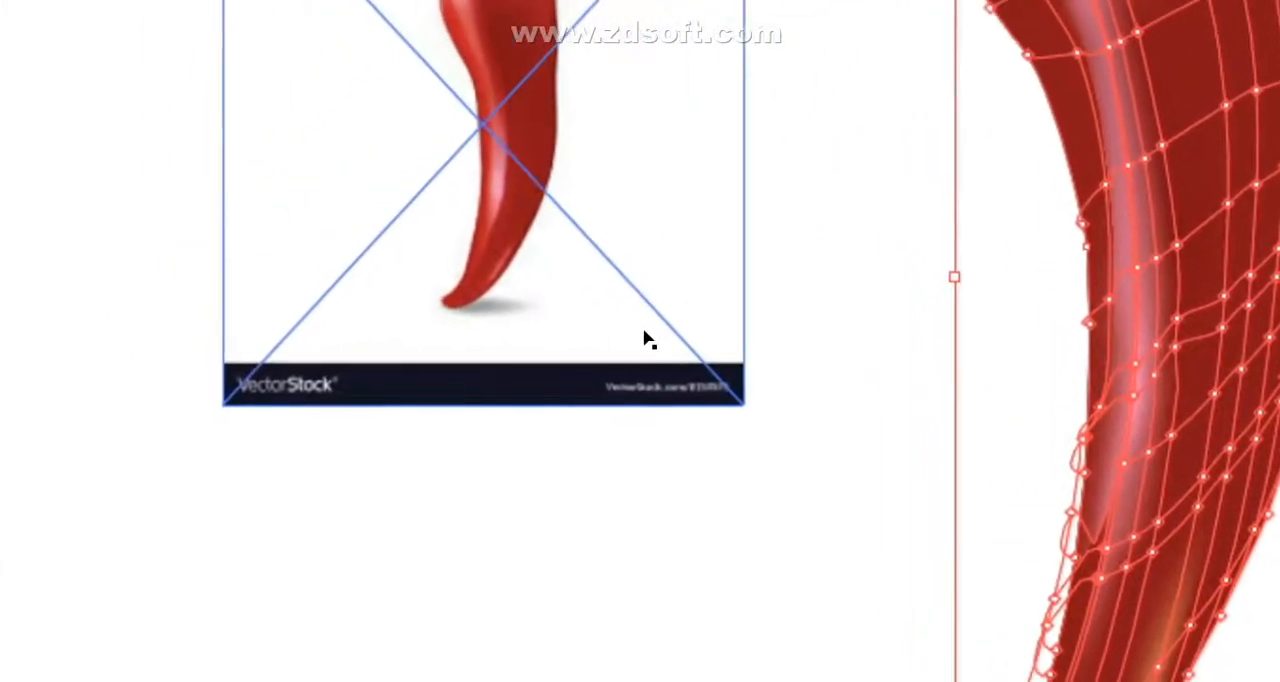
- Enlarge the reference pepper photo and shift it slightly to the left
{"action": "left_click_drag", "start_coordinate": [722, 400], "coordinate": [890, 633]}
{"action": "left_click_drag", "start_coordinate": [645, 420], "coordinate": [645, 420]}
{"action": "left_click_drag", "start_coordinate": [356, 80], "coordinate": [345, 80]}
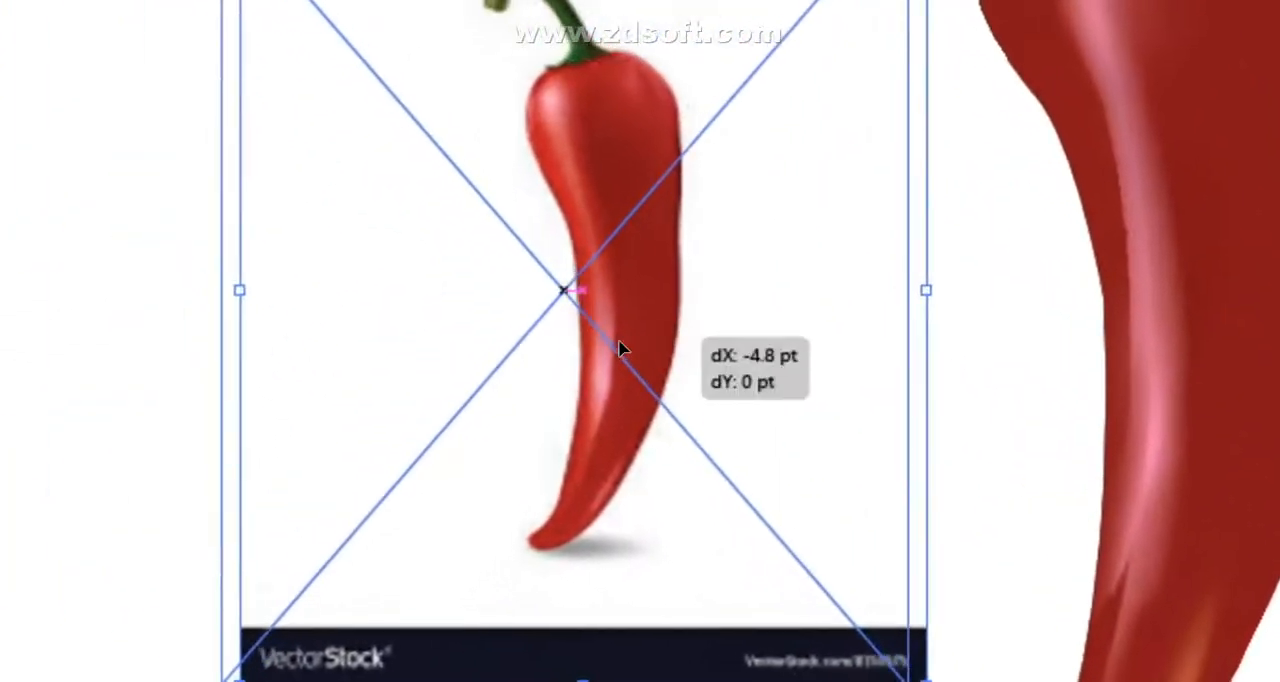
{"action": "left_click_drag", "start_coordinate": [628, 340], "coordinate": [628, 340]}
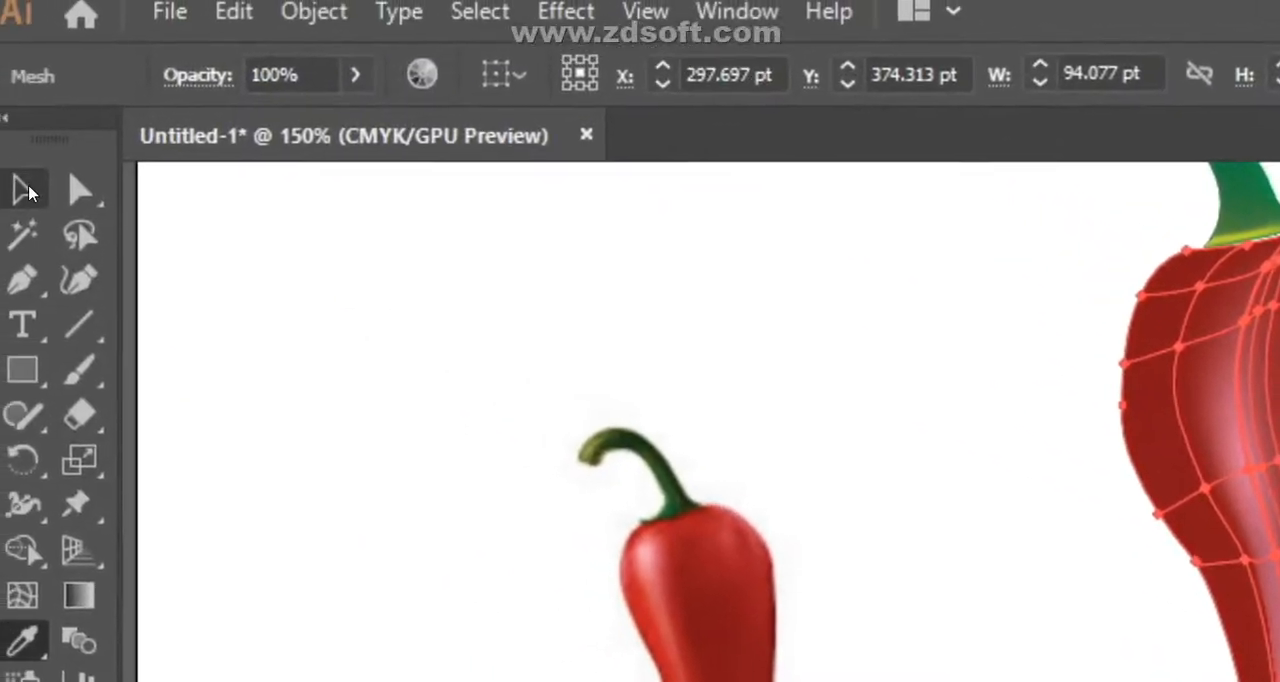
- Recolor the mesh point at the right side of the shoulder's yellow patch with red sampled from the enlarged pepper photo
{"action": "left_click", "coordinate": [28, 193]}
{"action": "left_click", "coordinate": [671, 360]}
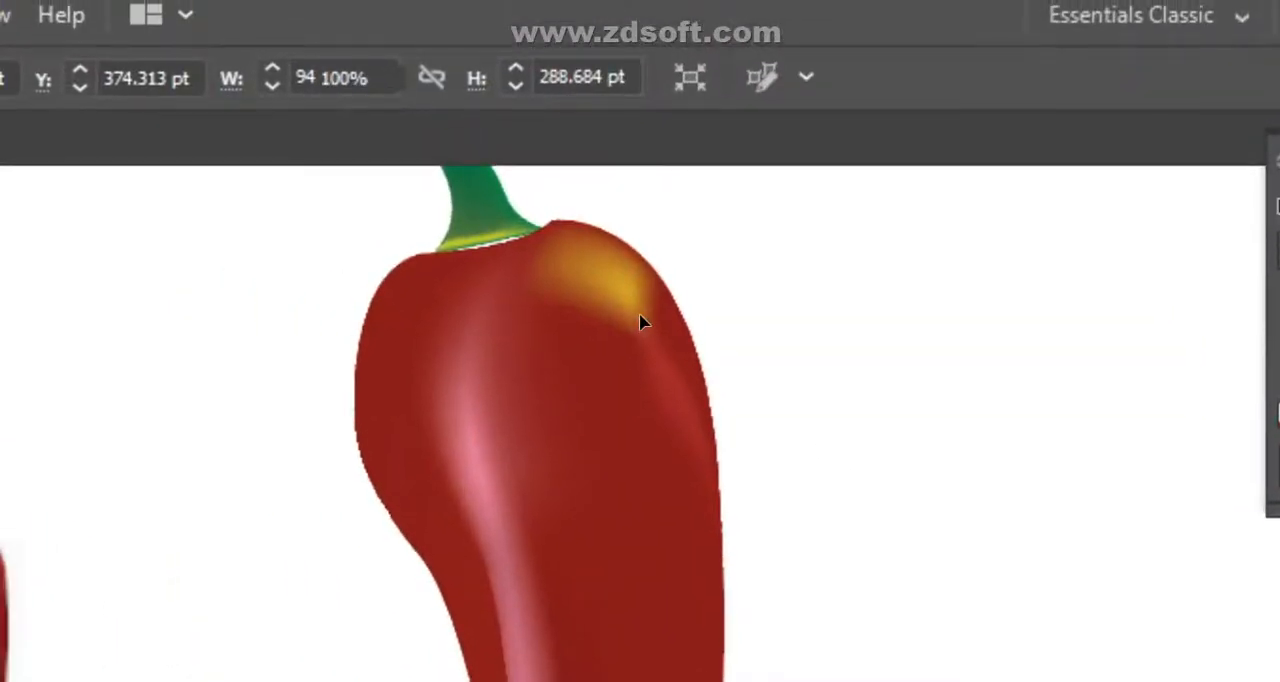
{"action": "left_click", "coordinate": [641, 321]}
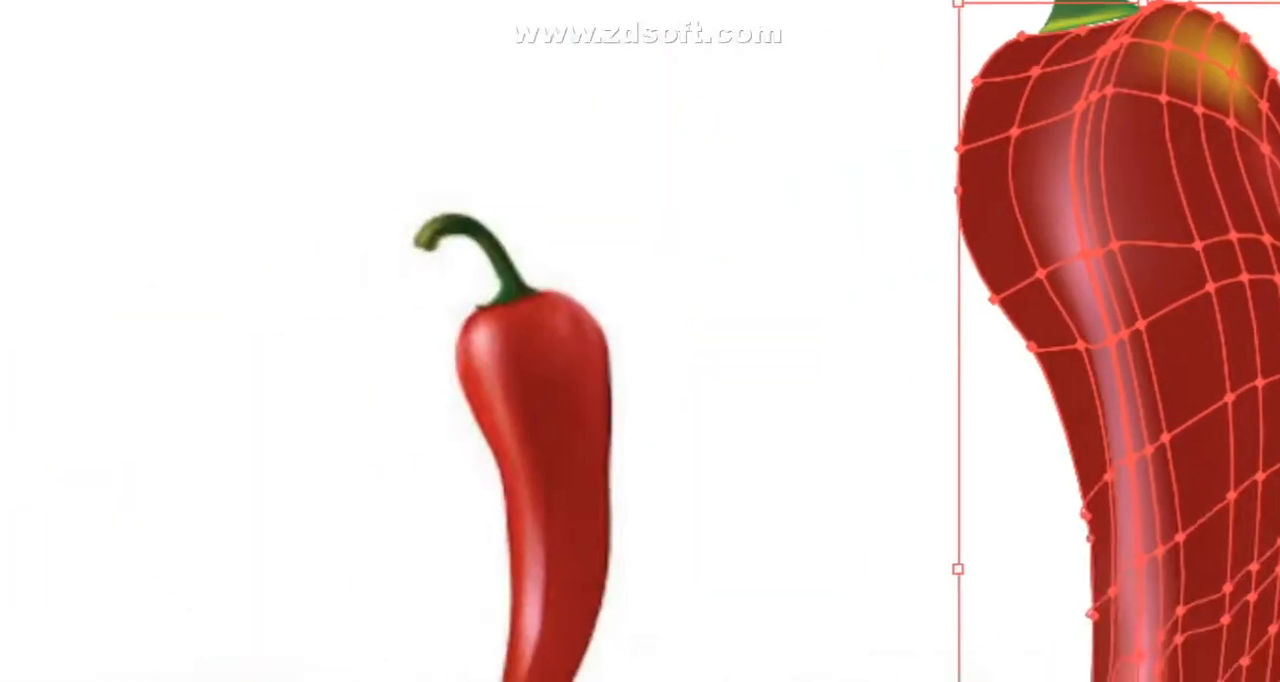
{"action": "left_click", "coordinate": [21, 345]}
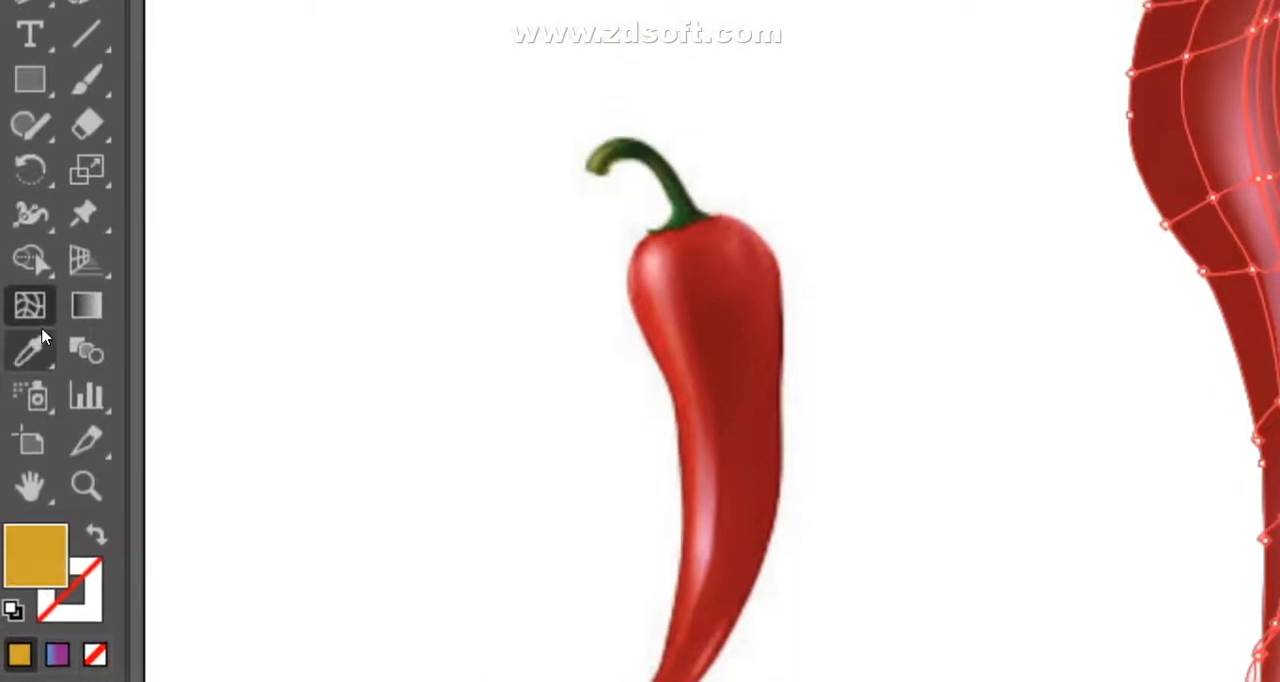
{"action": "left_click", "coordinate": [29, 350]}
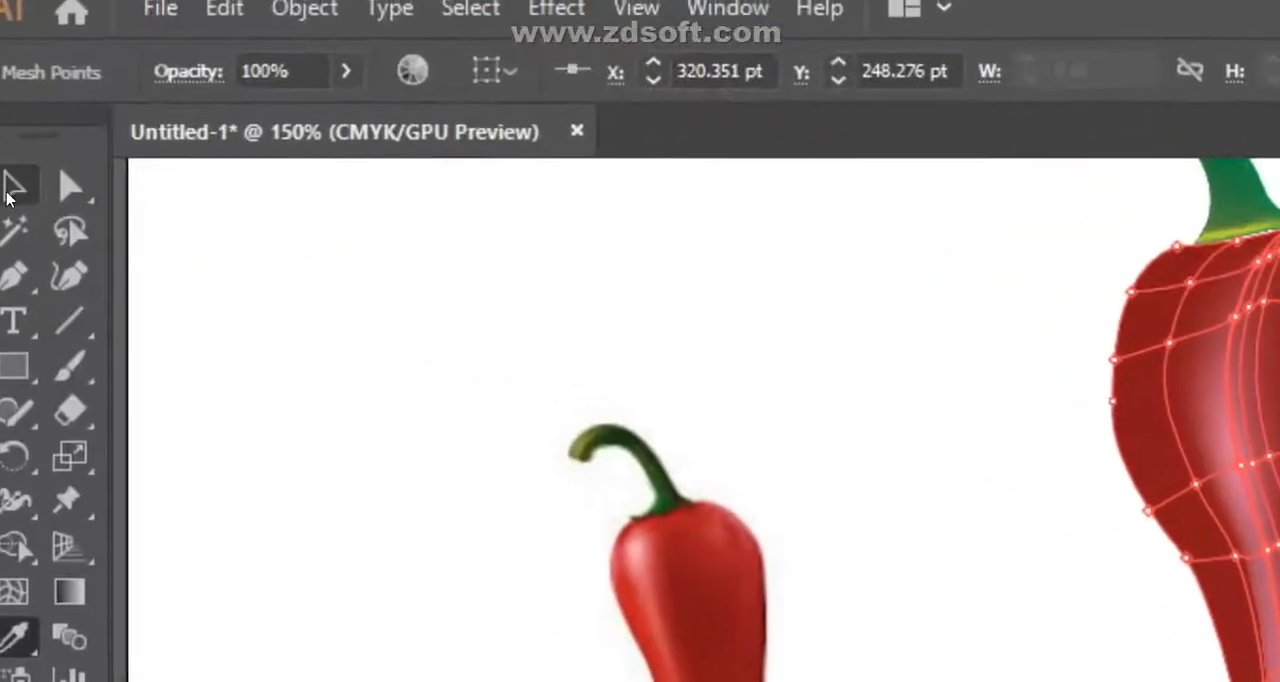
- Try recoloring the next mesh point in the yellow patch with the Eyedropper, and undo the color applied to the whole body
{"action": "left_click", "coordinate": [30, 201]}
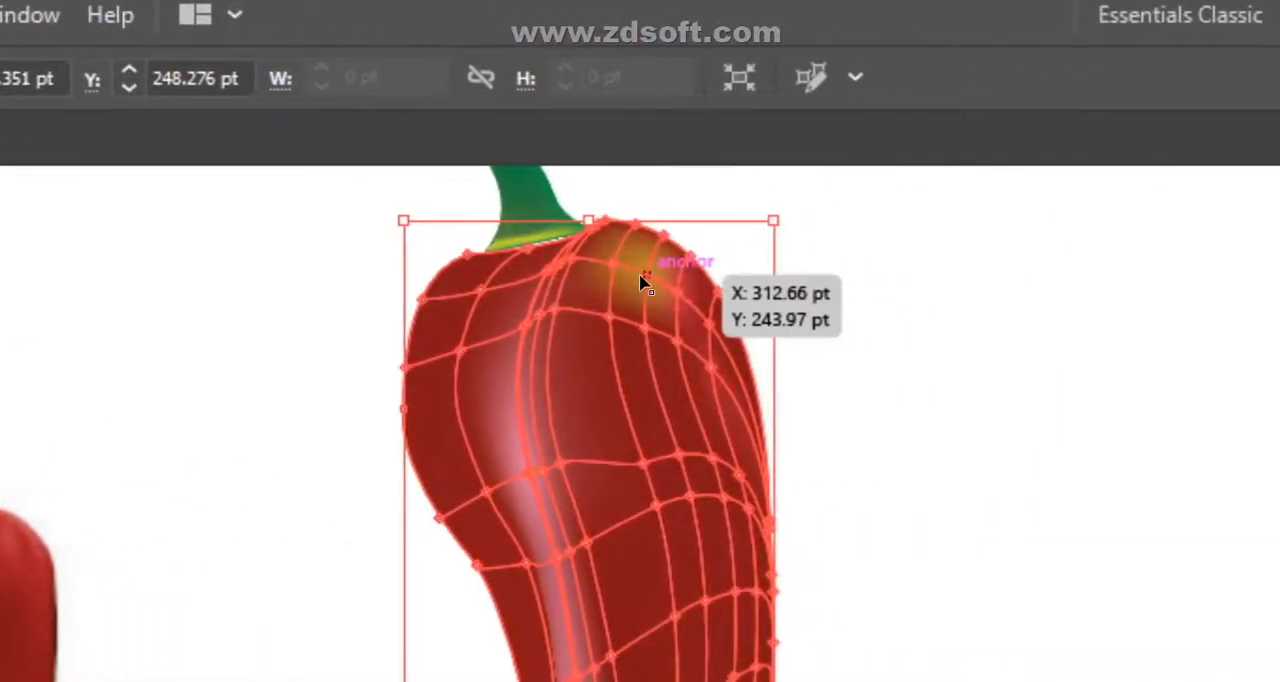
{"action": "left_click", "coordinate": [642, 276]}
{"action": "left_click", "coordinate": [23, 324]}
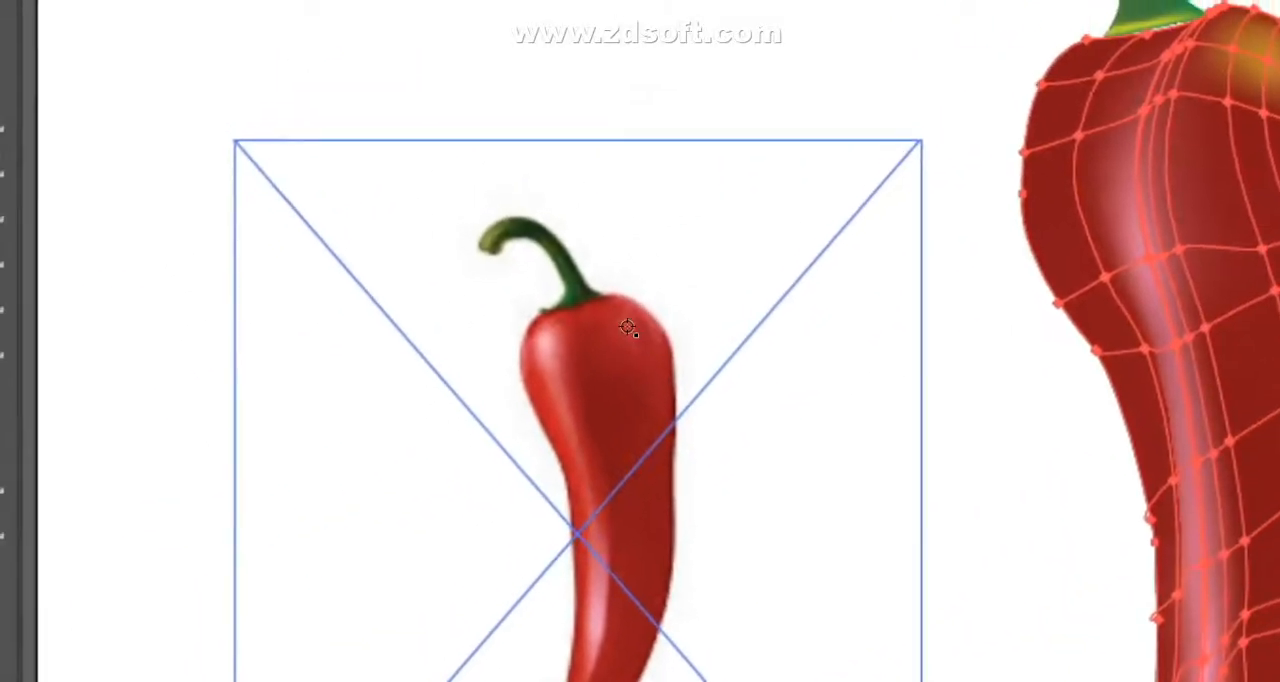
{"action": "left_click", "coordinate": [627, 327]}
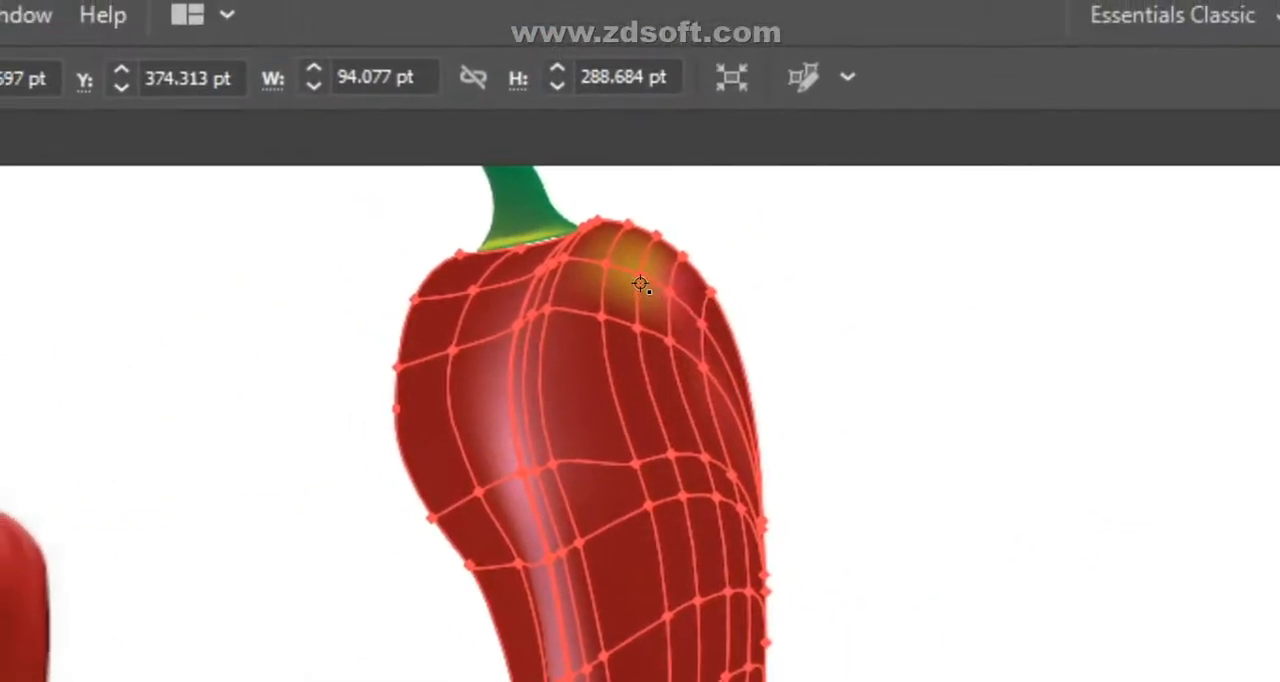
{"action": "left_click", "coordinate": [640, 278]}
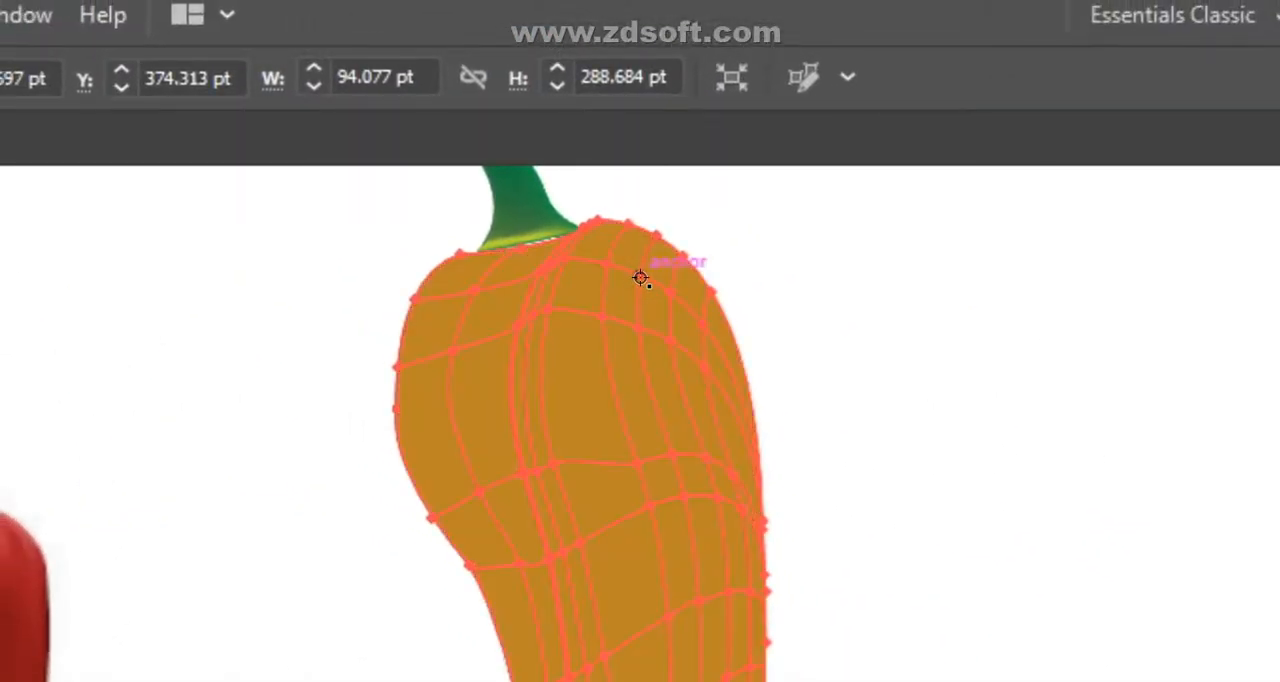
{"action": "key", "text": "ctrl+z"}
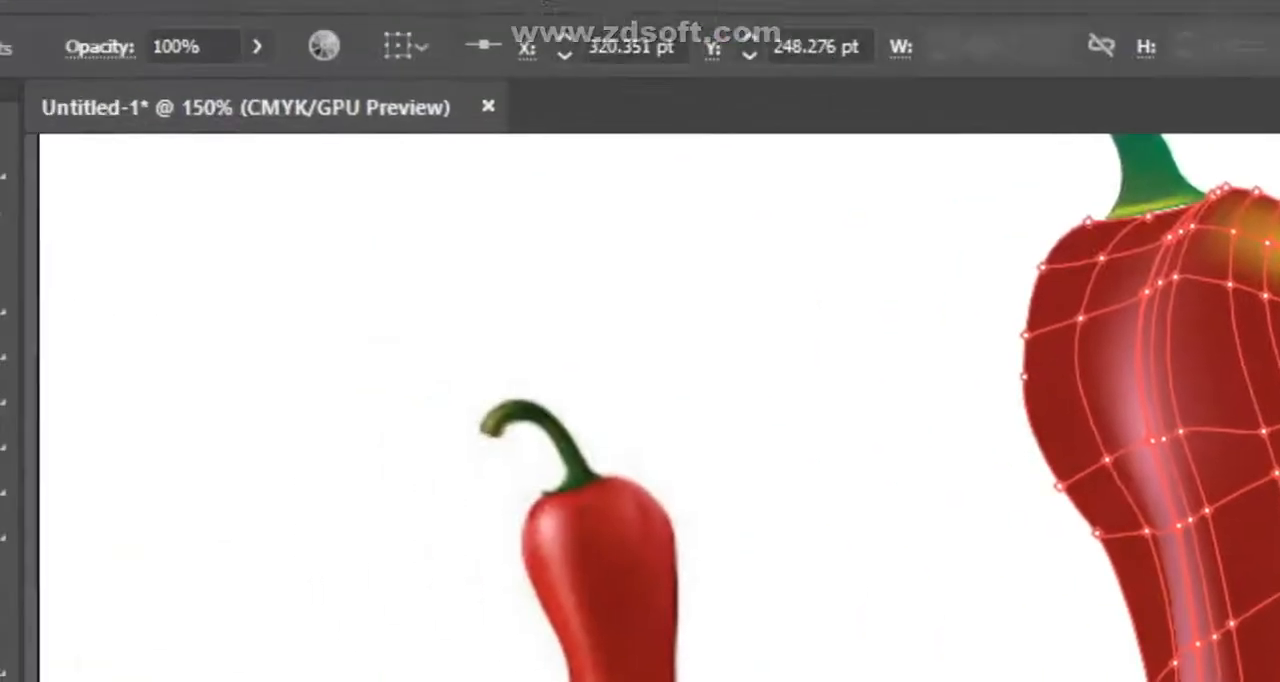
- Recolor the middle mesh point of the shoulder's yellow patch with red sampled from the reference pepper photo
{"action": "left_click", "coordinate": [31, 191]}
{"action": "left_click", "coordinate": [399, 309]}
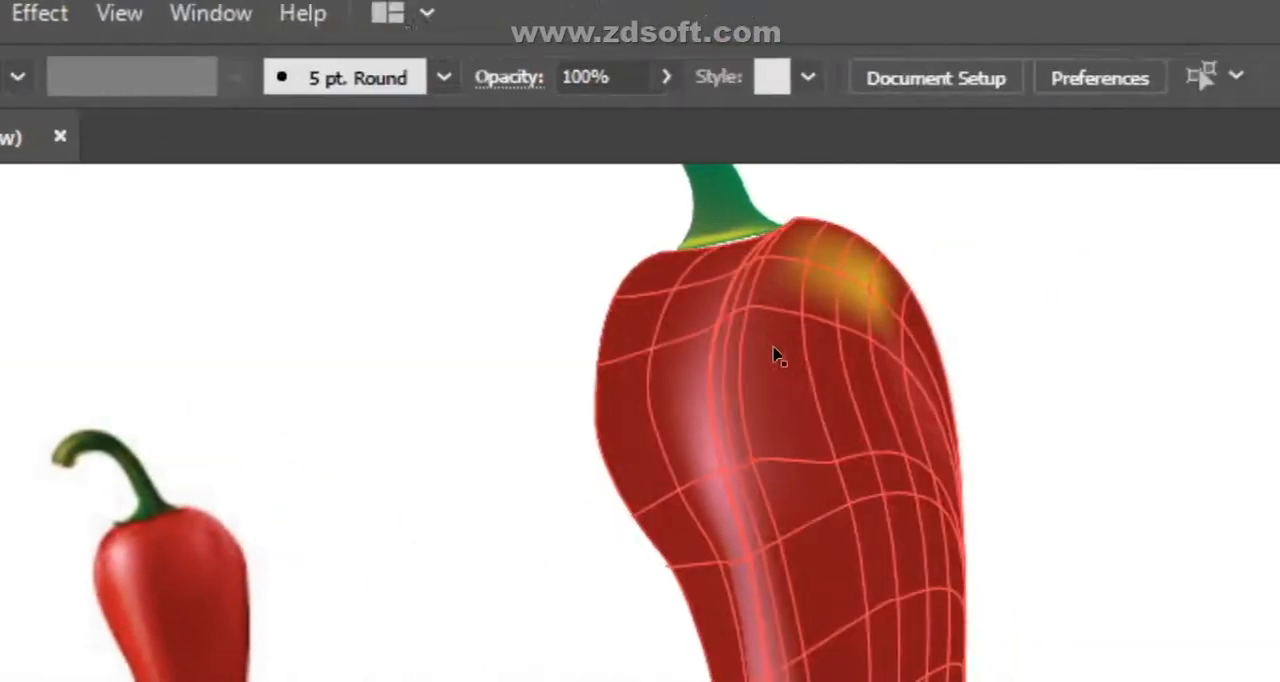
{"action": "left_click", "coordinate": [643, 366]}
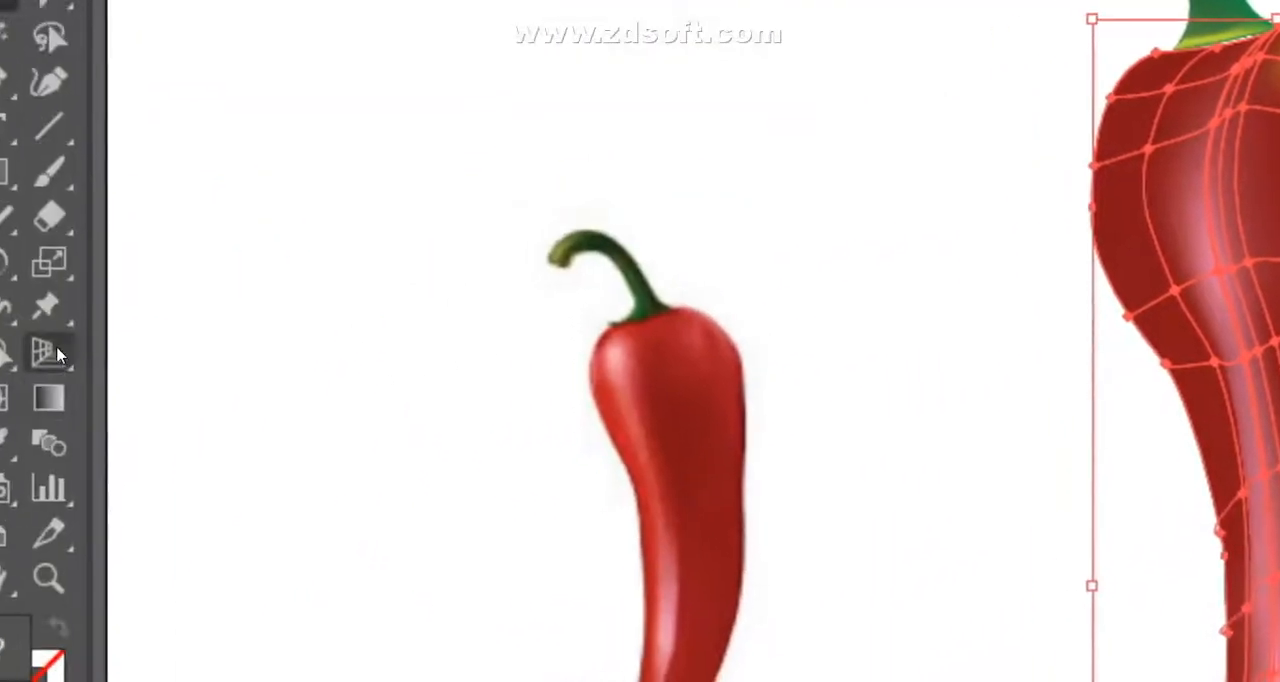
{"action": "left_click", "coordinate": [42, 346]}
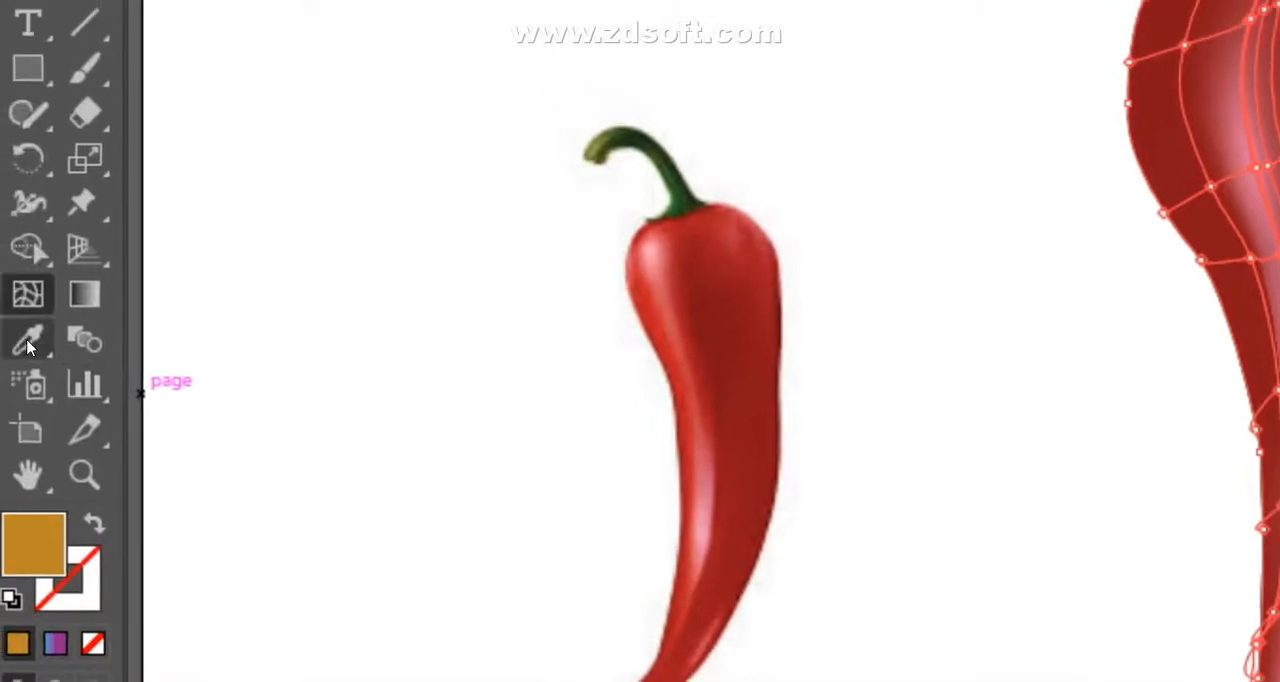
{"action": "key", "text": "i"}
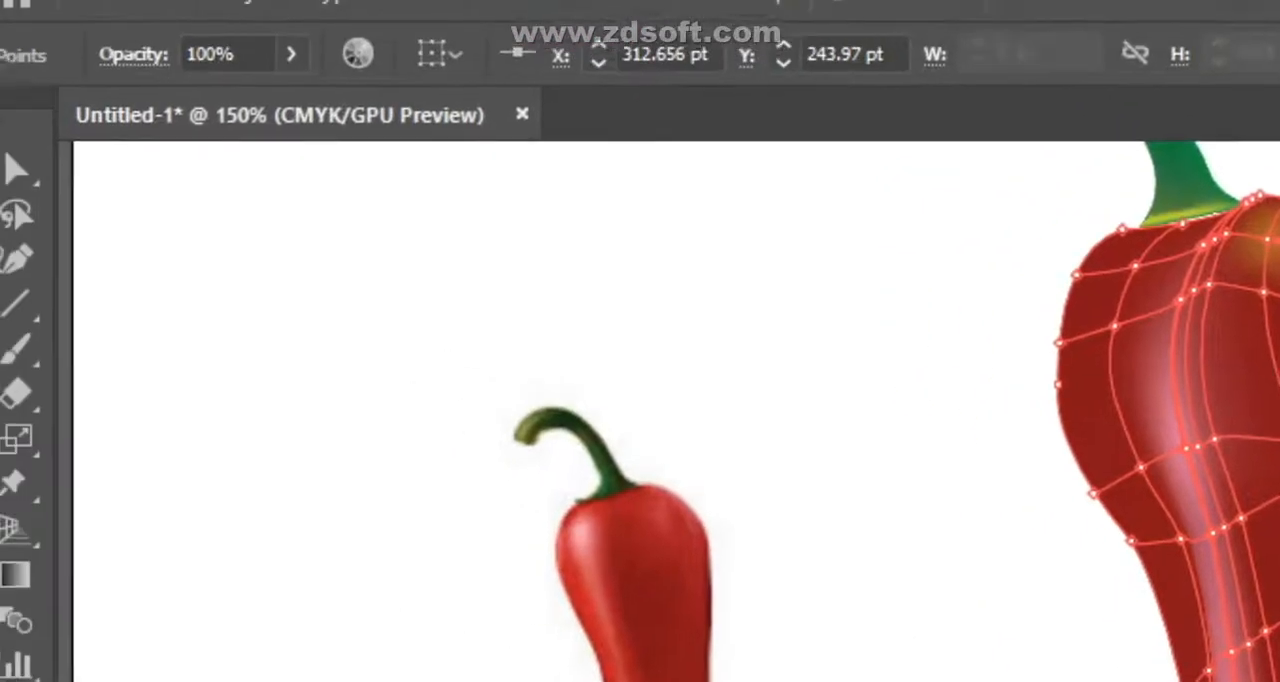
- Shift the mesh points left of the pink highlight on the upper body slightly toward the highlight
{"action": "left_click", "coordinate": [34, 188]}
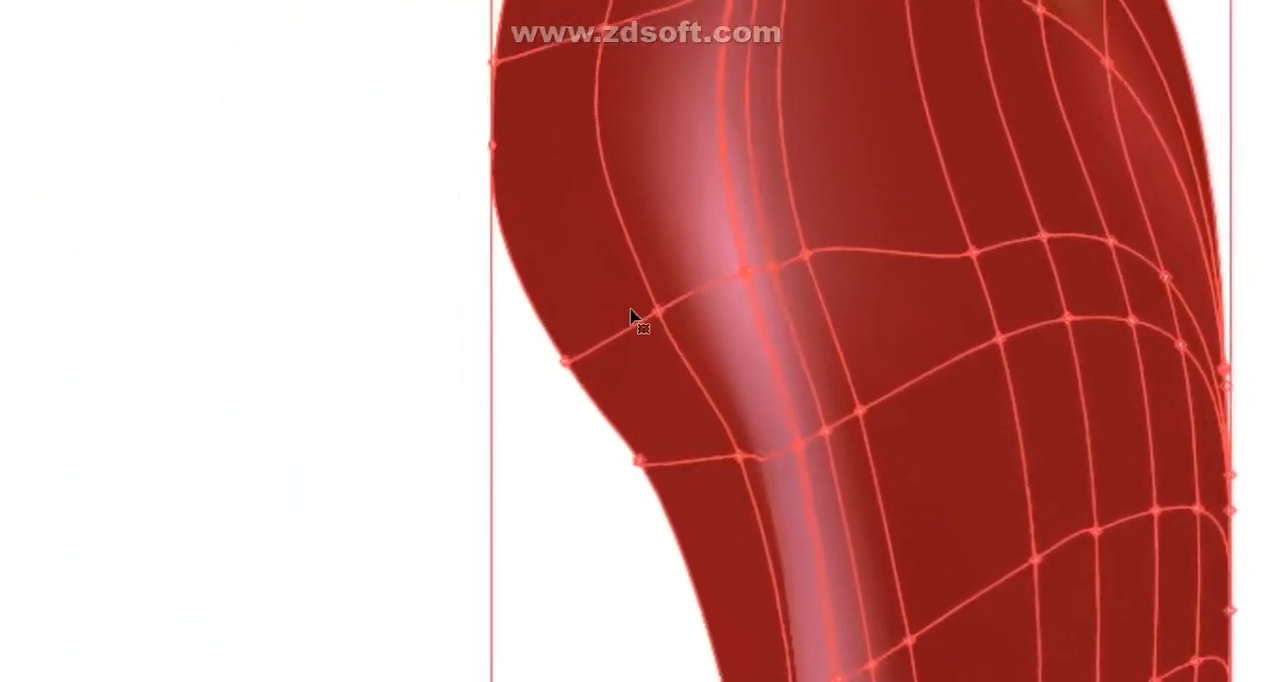
{"action": "left_click_drag", "start_coordinate": [640, 348], "coordinate": [698, 352]}
{"action": "left_click", "coordinate": [21, 341]}
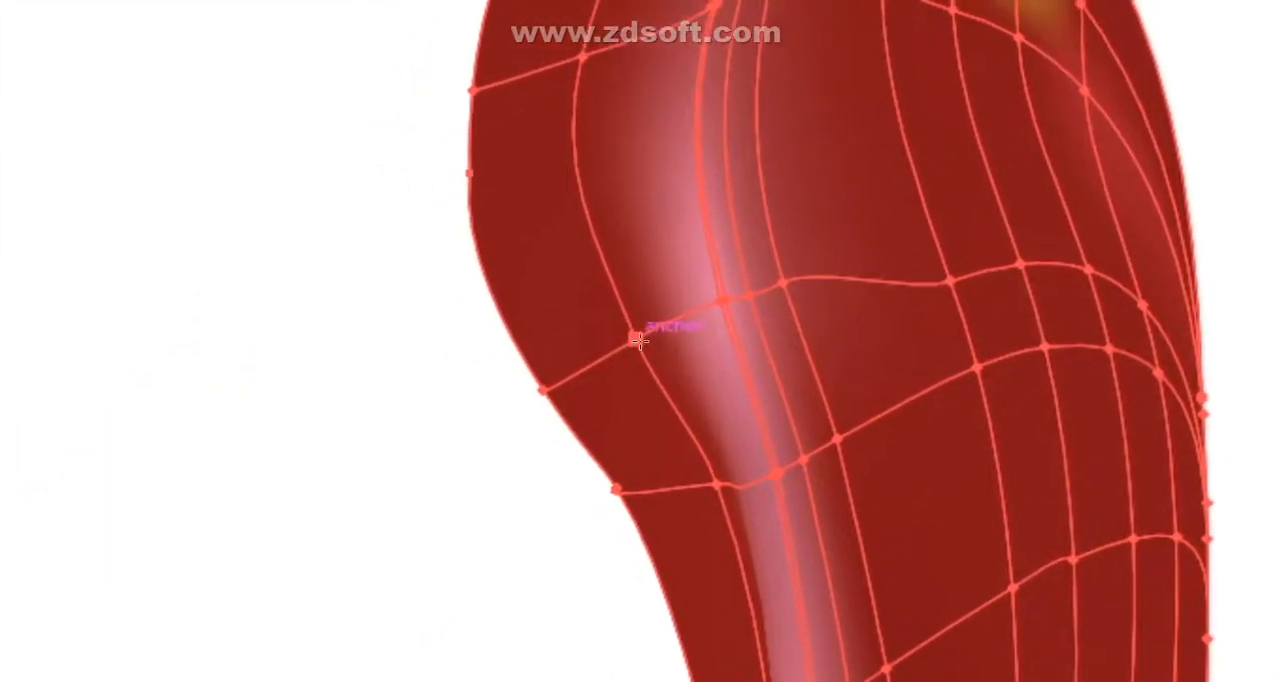
{"action": "left_click_drag", "start_coordinate": [640, 341], "coordinate": [658, 336]}
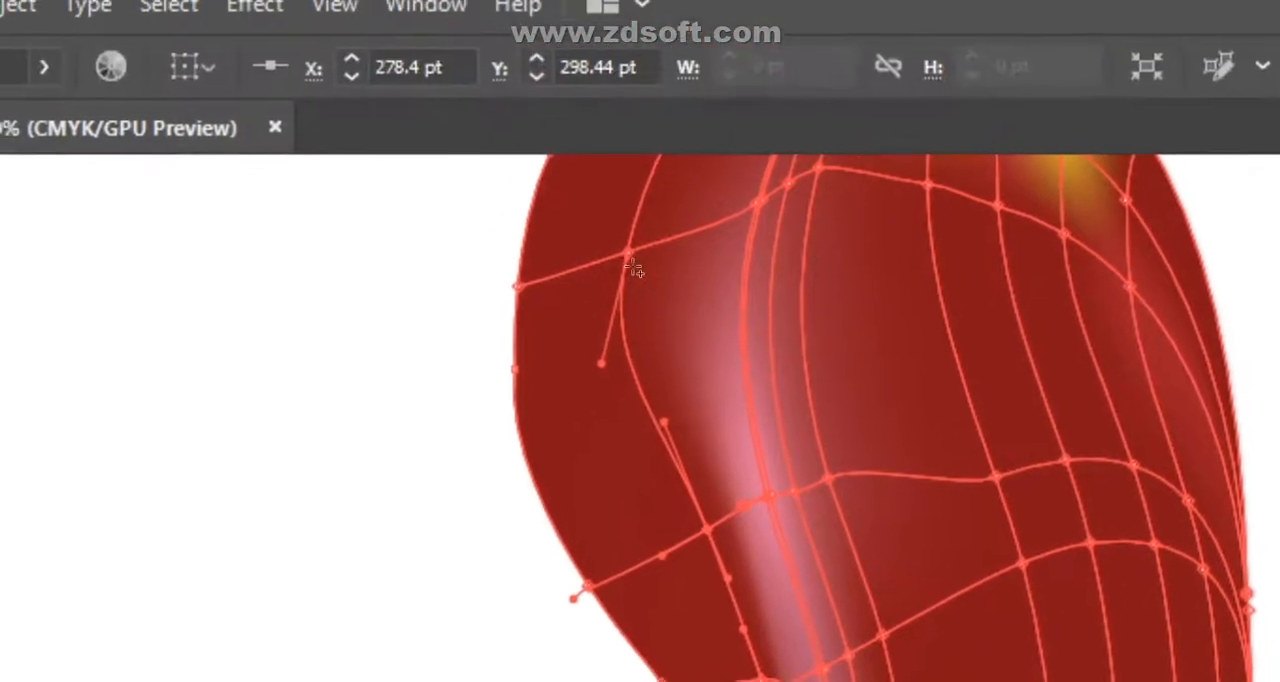
{"action": "left_click", "coordinate": [651, 270]}
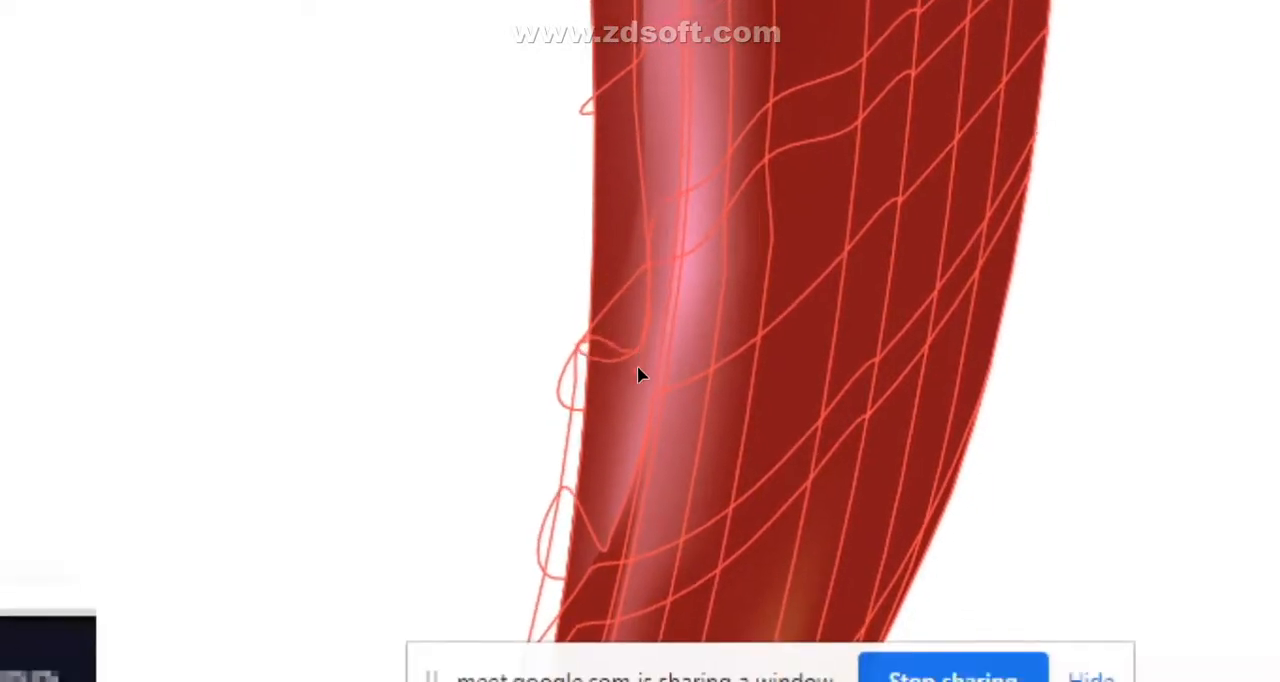
- Tidy the tangled mesh along the left edge of the lower body by repositioning points and removing surplus mesh rows
{"action": "left_click_drag", "start_coordinate": [641, 348], "coordinate": [641, 352]}
{"action": "scroll", "coordinate": [790, 268], "scroll_direction": "down", "scroll_amount": 1}
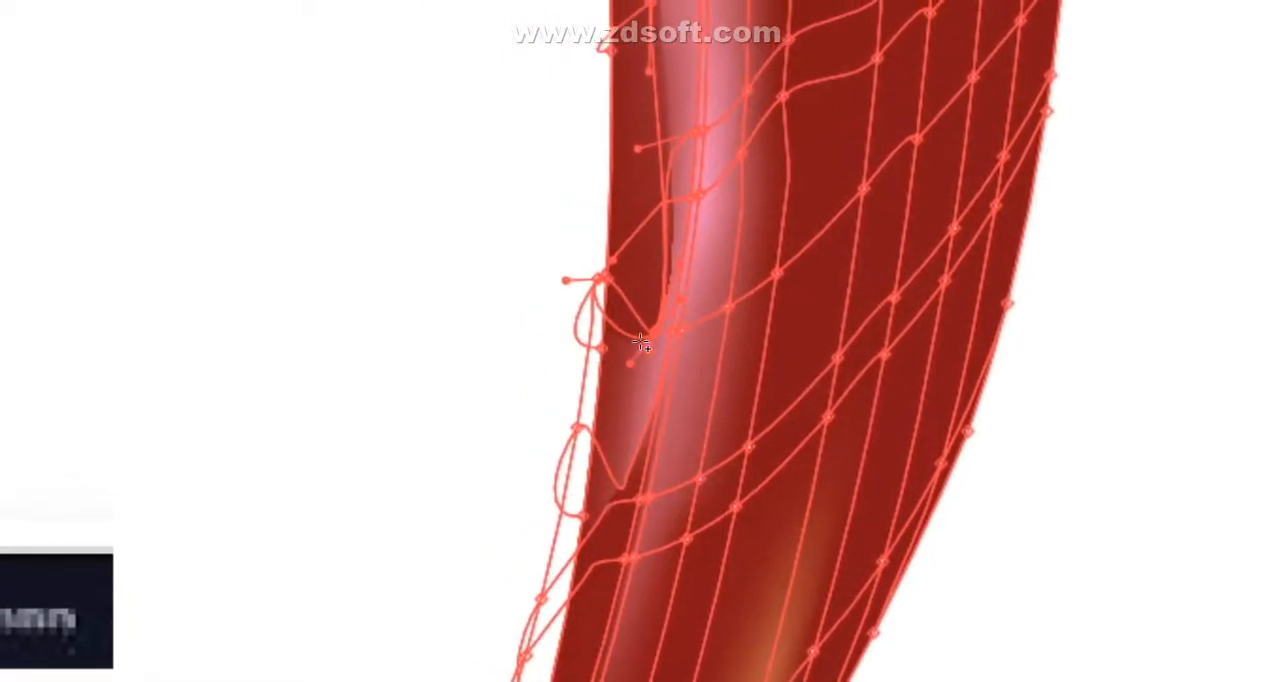
{"action": "left_click_drag", "start_coordinate": [638, 355], "coordinate": [642, 358]}
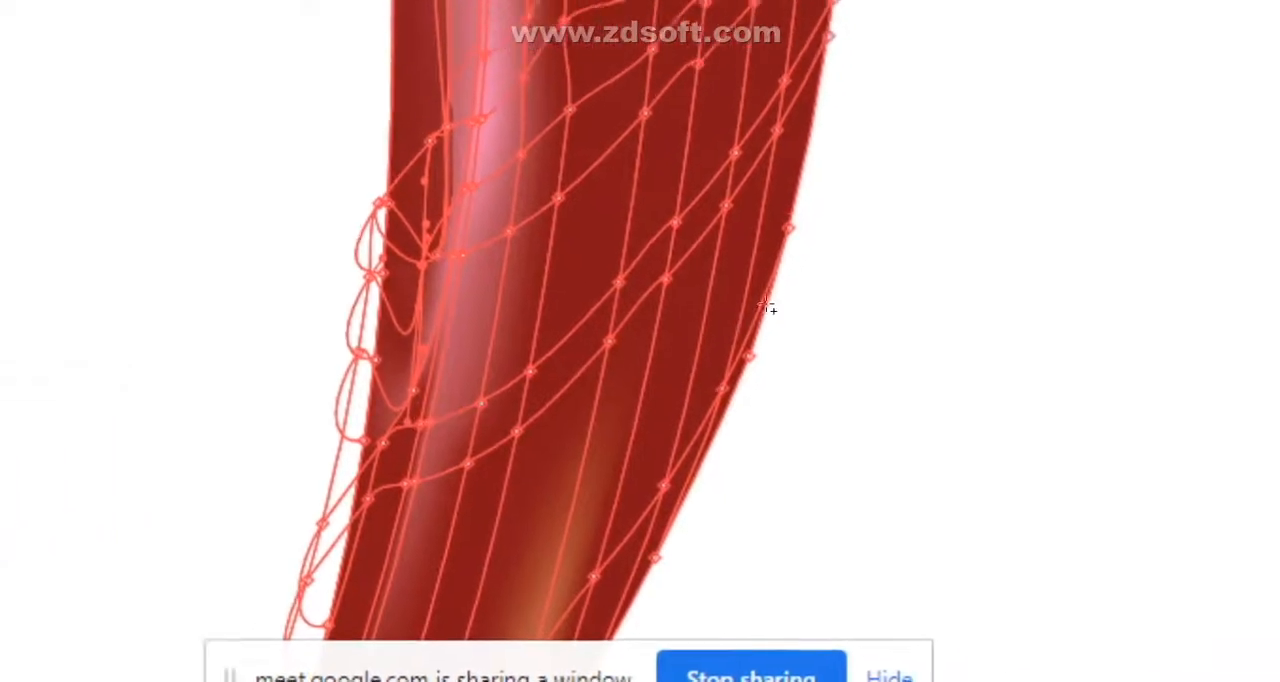
{"action": "scroll", "coordinate": [1046, 240], "scroll_direction": "down", "scroll_amount": 2}
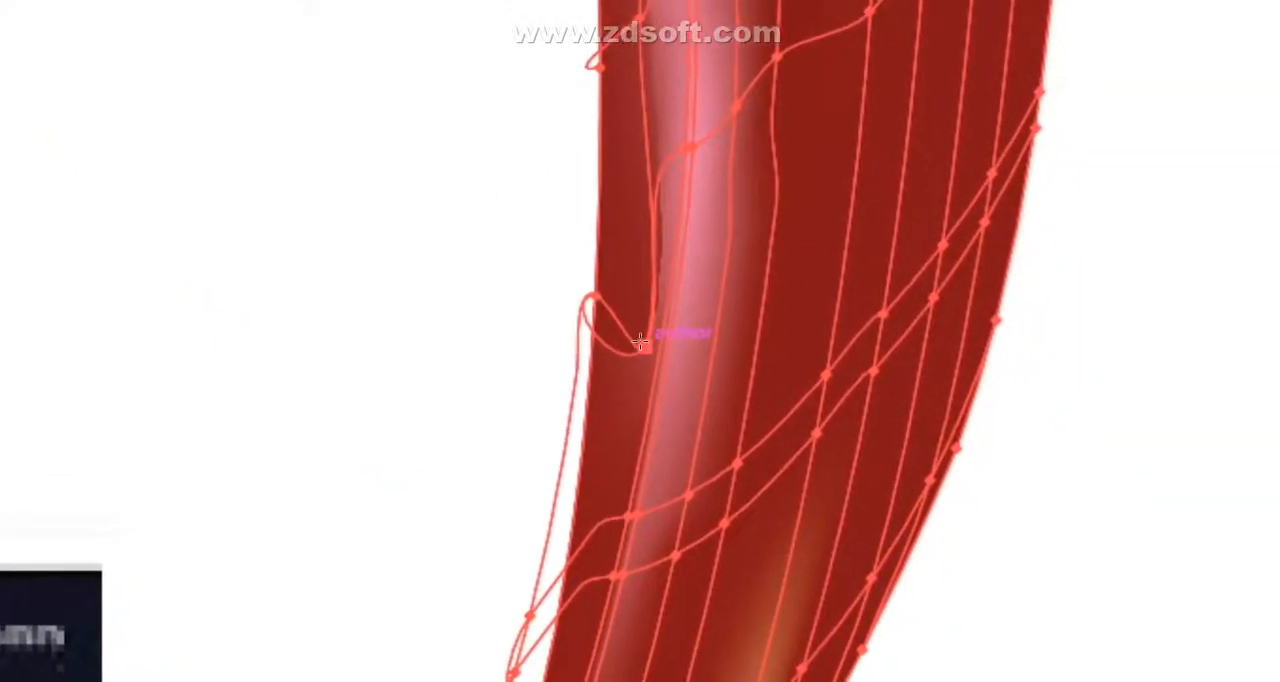
{"action": "left_click", "coordinate": [640, 342]}
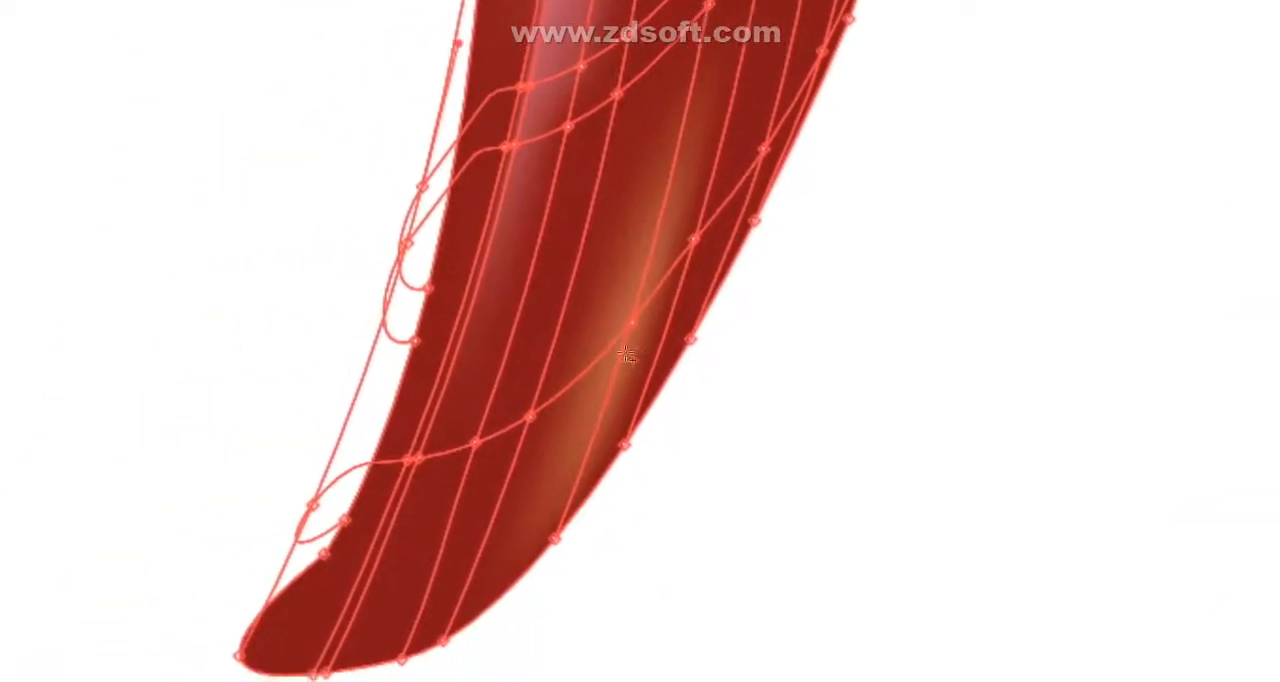
- Adjust the mesh points beside the lower orange highlight and along the pink highlight in the middle of the body
{"action": "left_click_drag", "start_coordinate": [641, 341], "coordinate": [631, 300]}
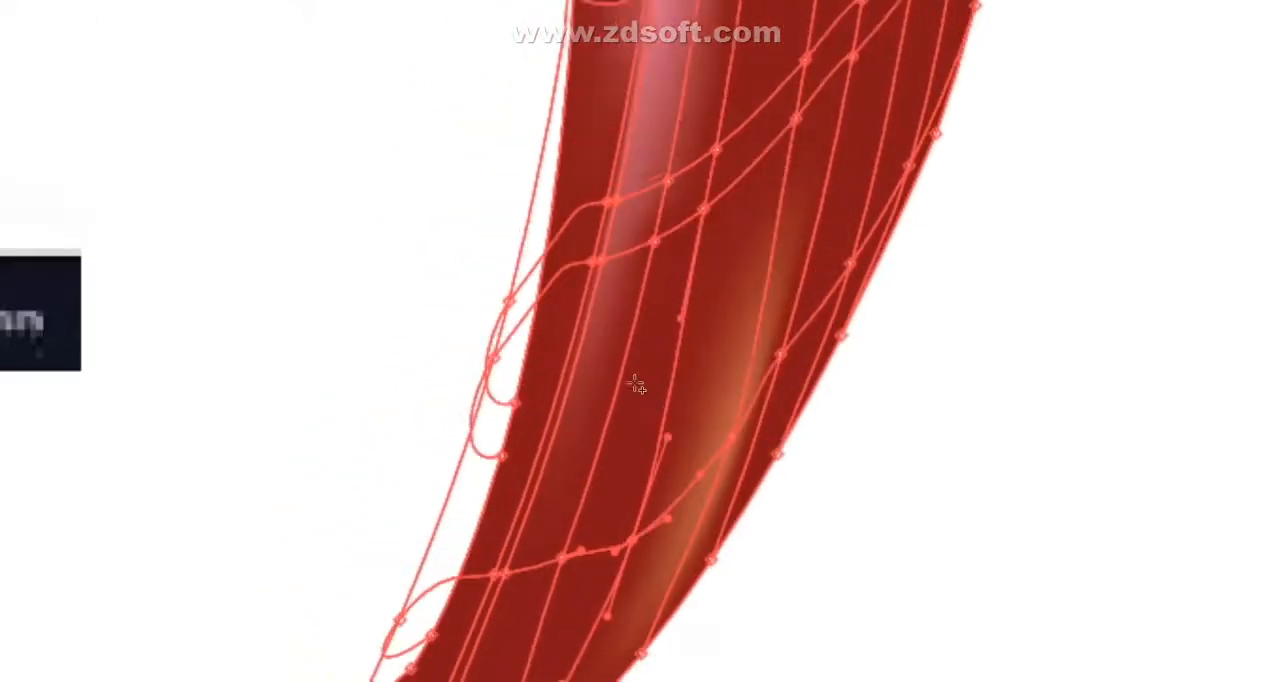
{"action": "left_click_drag", "start_coordinate": [623, 310], "coordinate": [642, 343]}
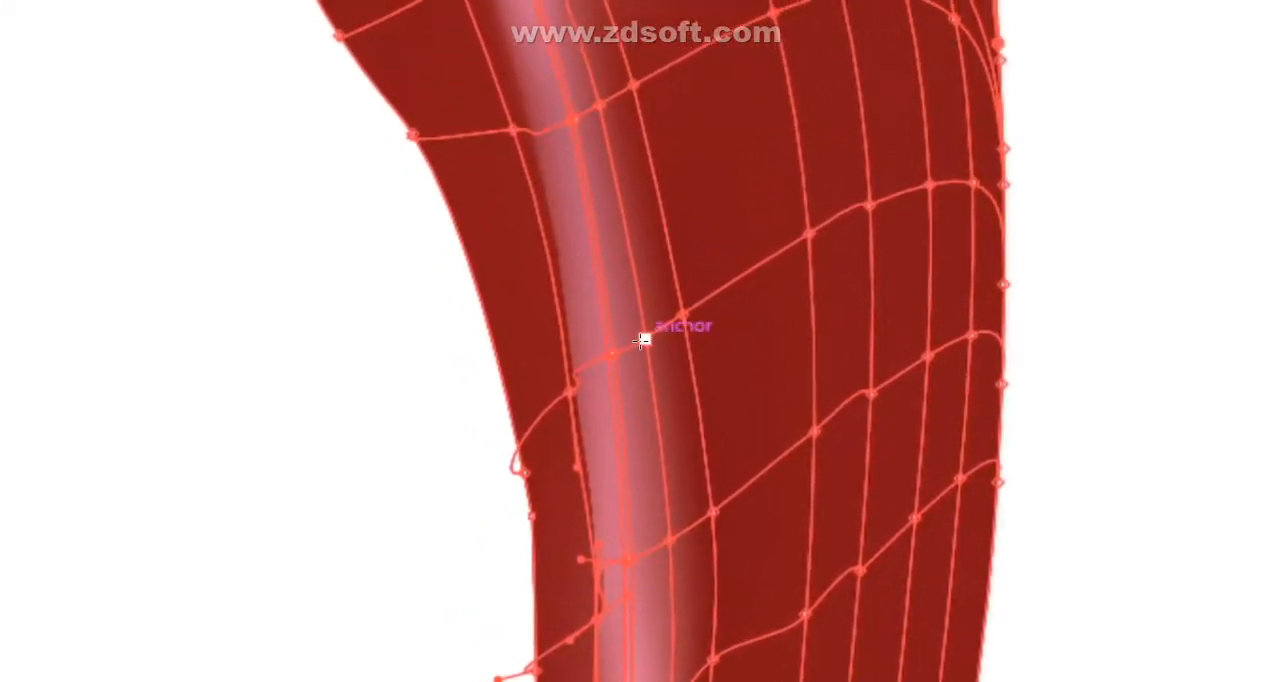
{"action": "left_click_drag", "start_coordinate": [643, 340], "coordinate": [646, 346]}
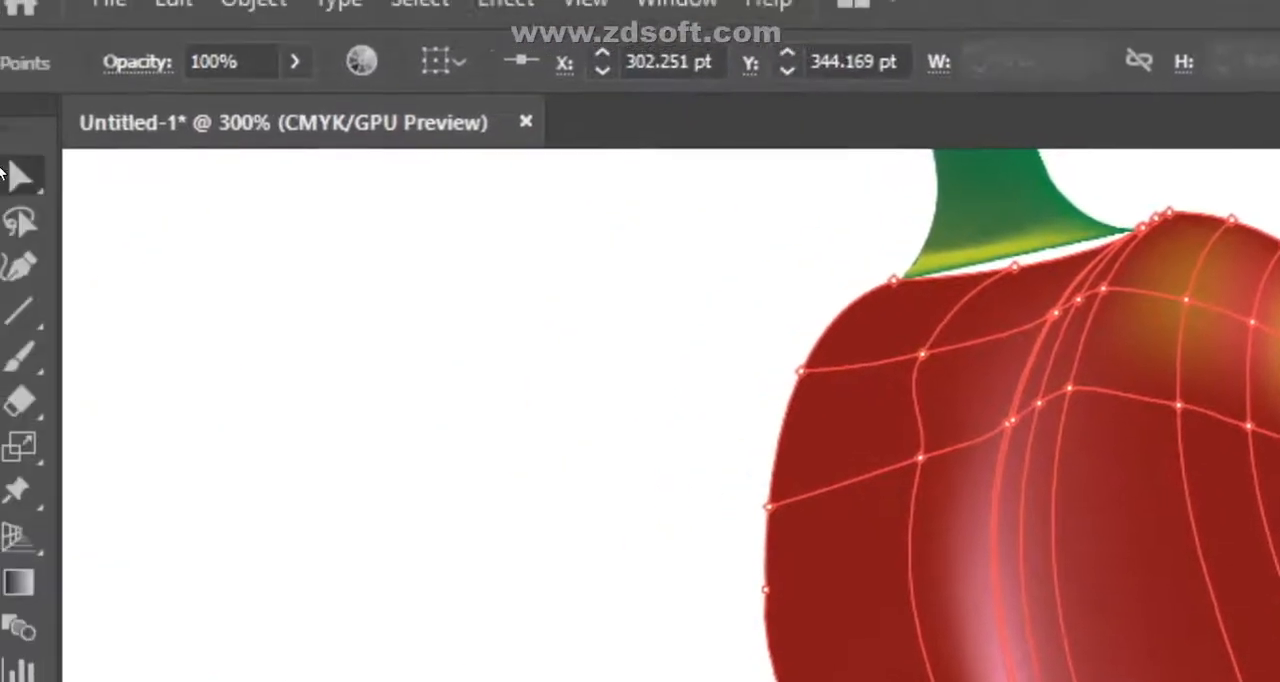
- Recolor the mesh points at the right side of the shoulder's yellow patch with orange
{"action": "left_click", "coordinate": [20, 177]}
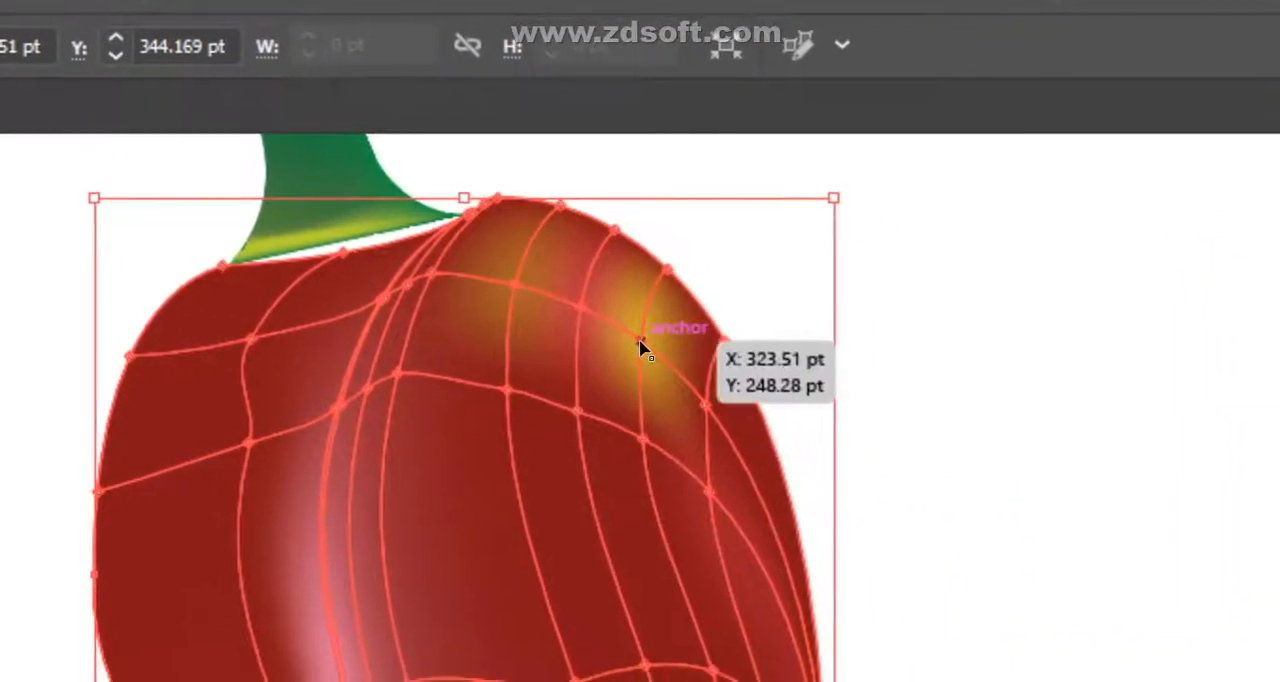
{"action": "left_click", "coordinate": [640, 341]}
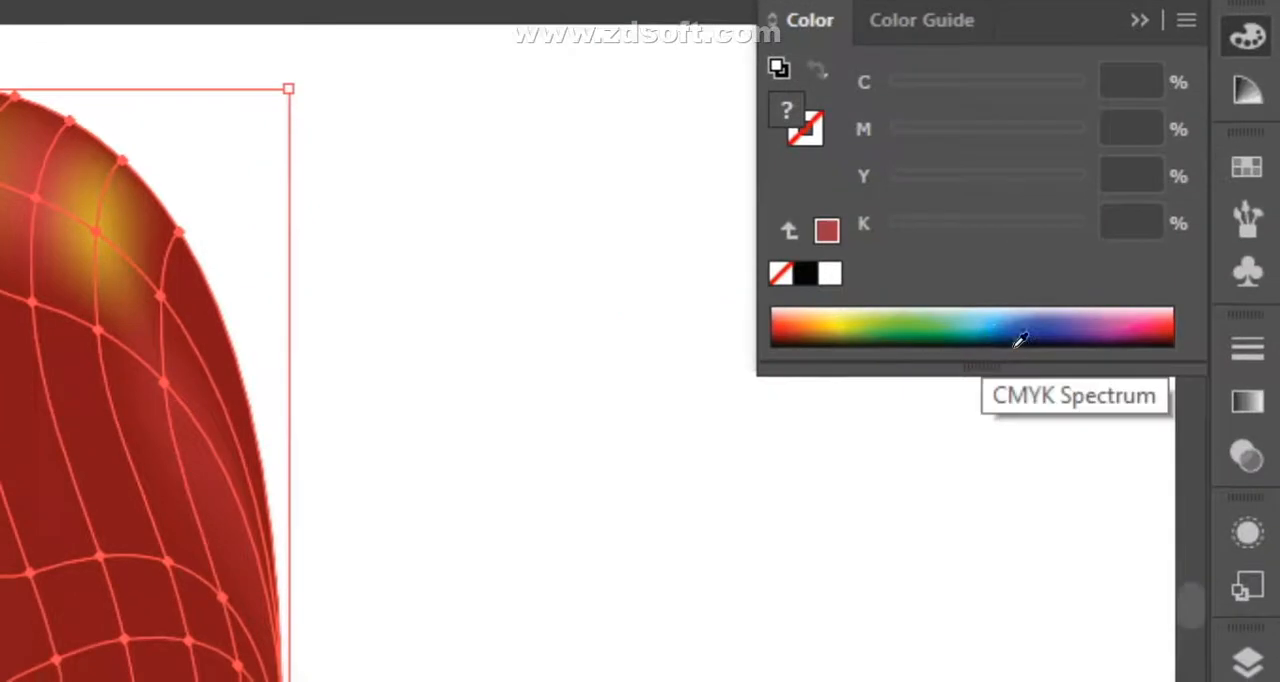
{"action": "left_click", "coordinate": [786, 325]}
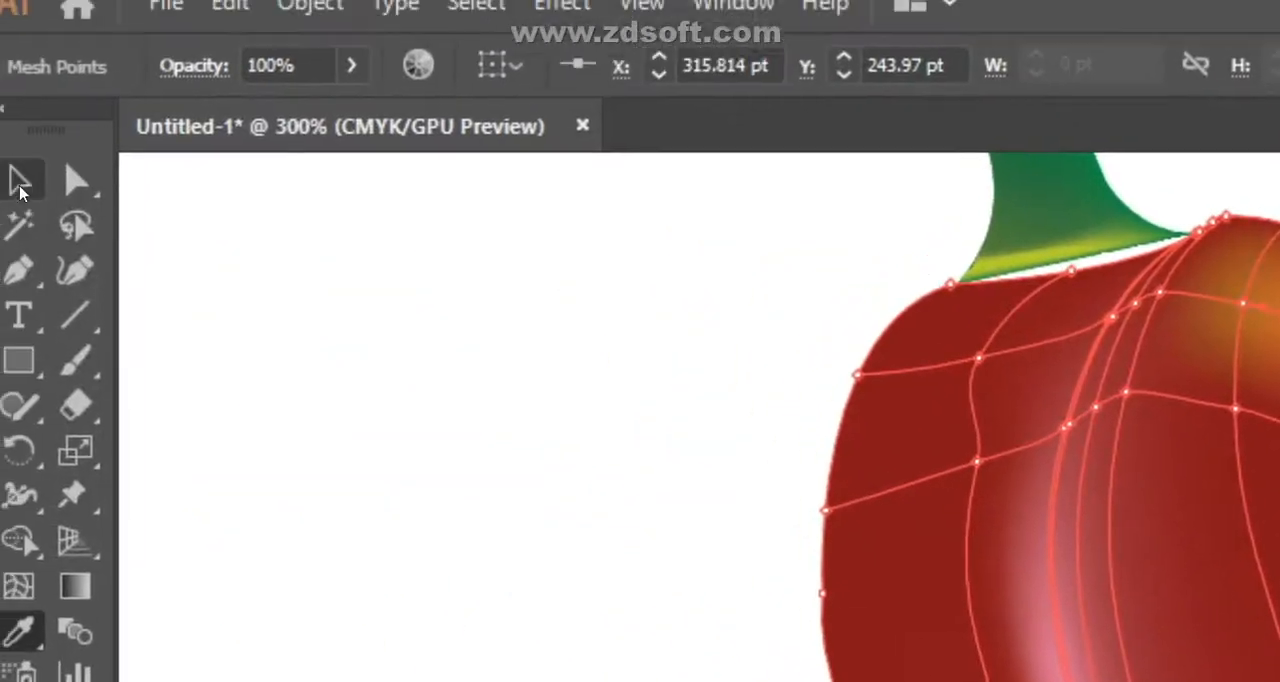
- Reposition the mesh points across the shoulder's yellow-orange patch to blend it into the surrounding red
{"action": "left_click", "coordinate": [30, 195]}
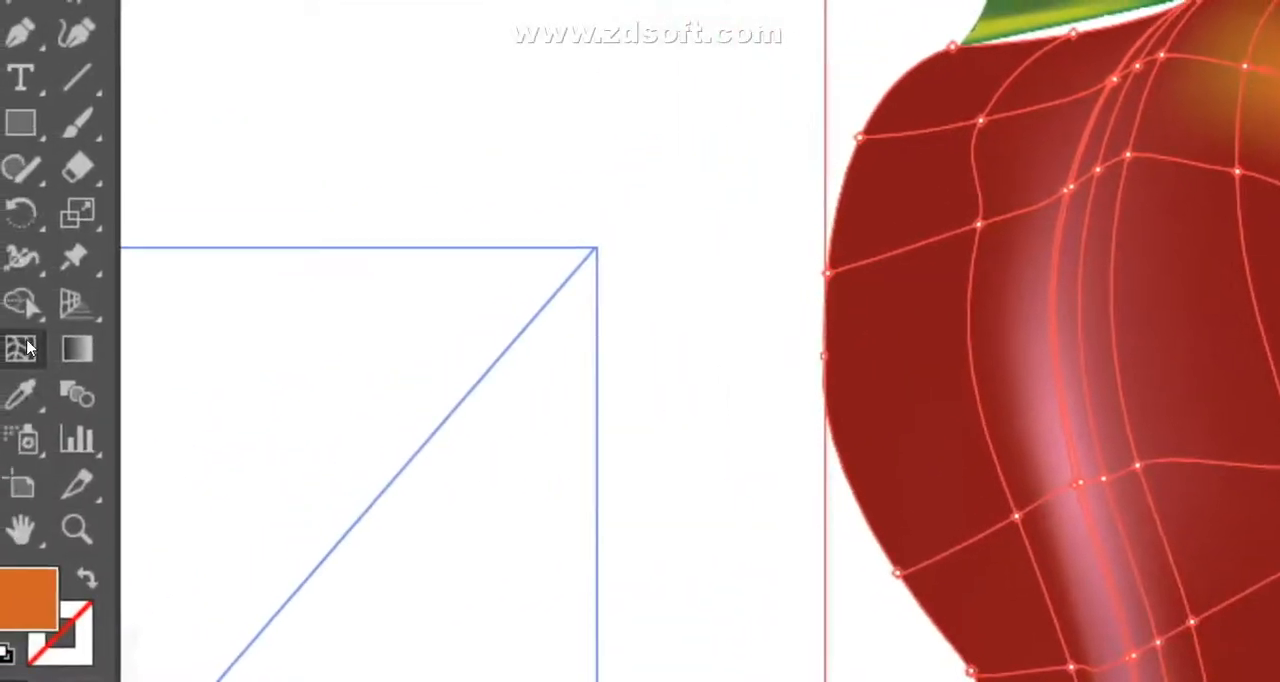
{"action": "left_click", "coordinate": [642, 319]}
{"action": "left_click", "coordinate": [653, 316]}
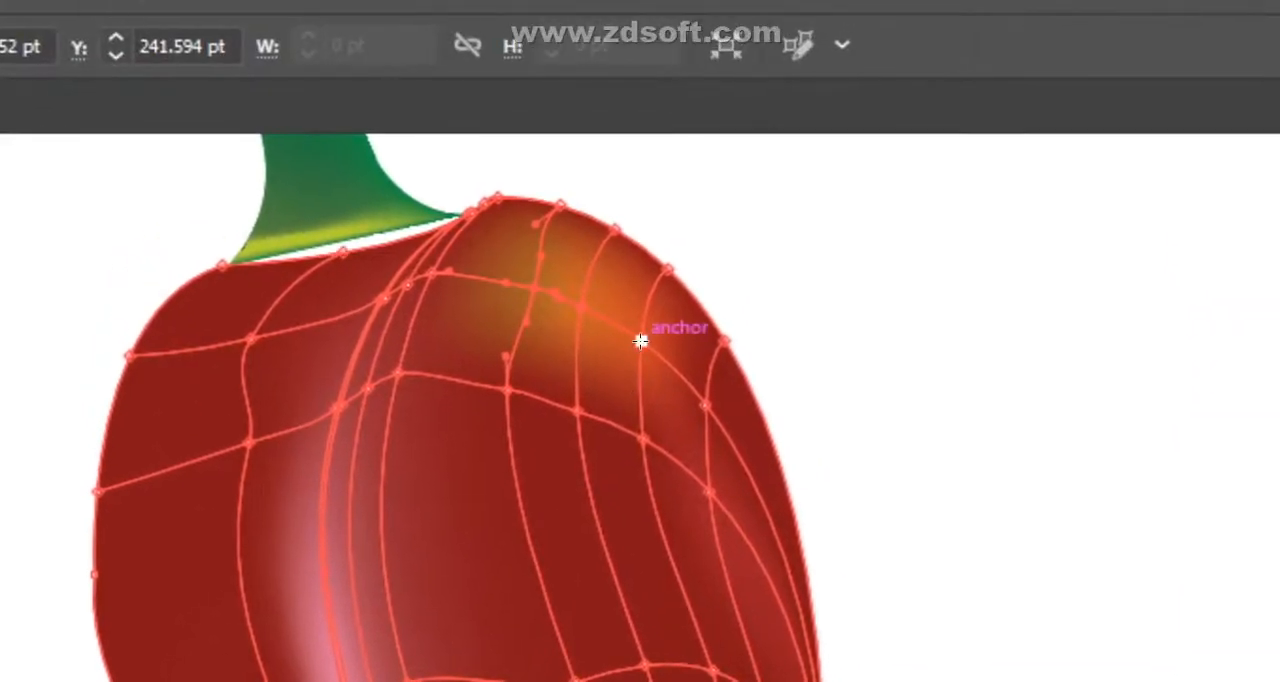
{"action": "left_click", "coordinate": [640, 341]}
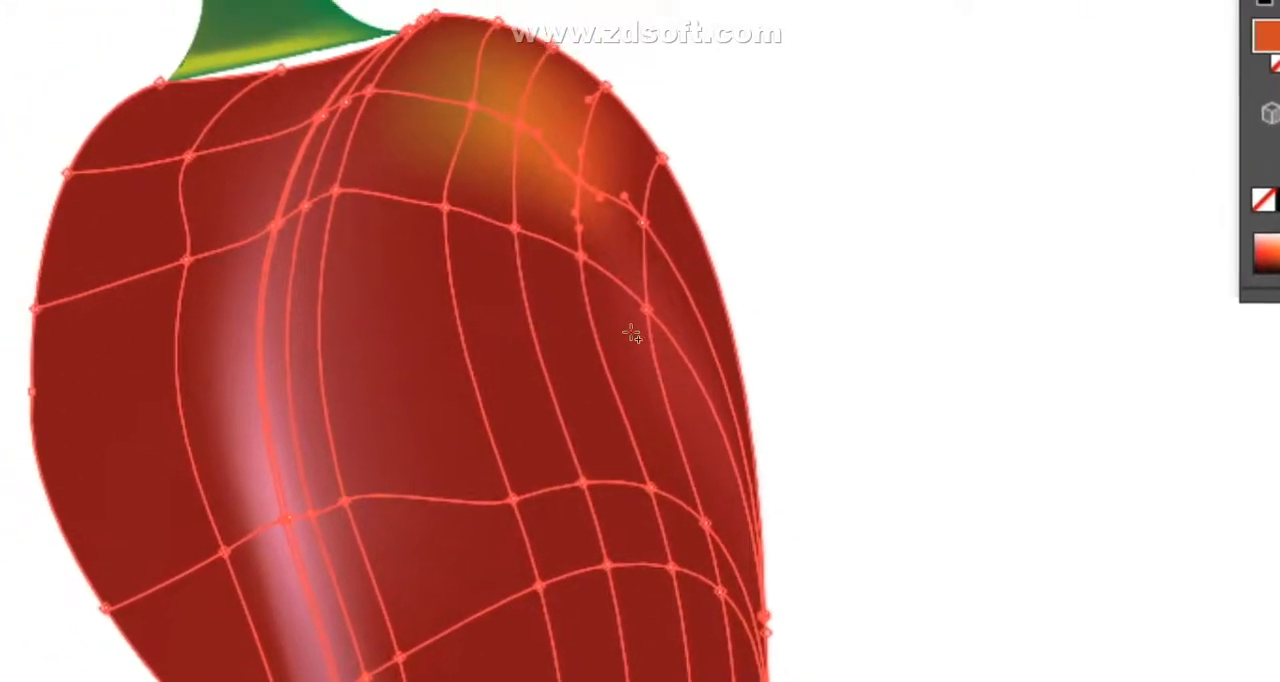
{"action": "left_click", "coordinate": [595, 268]}
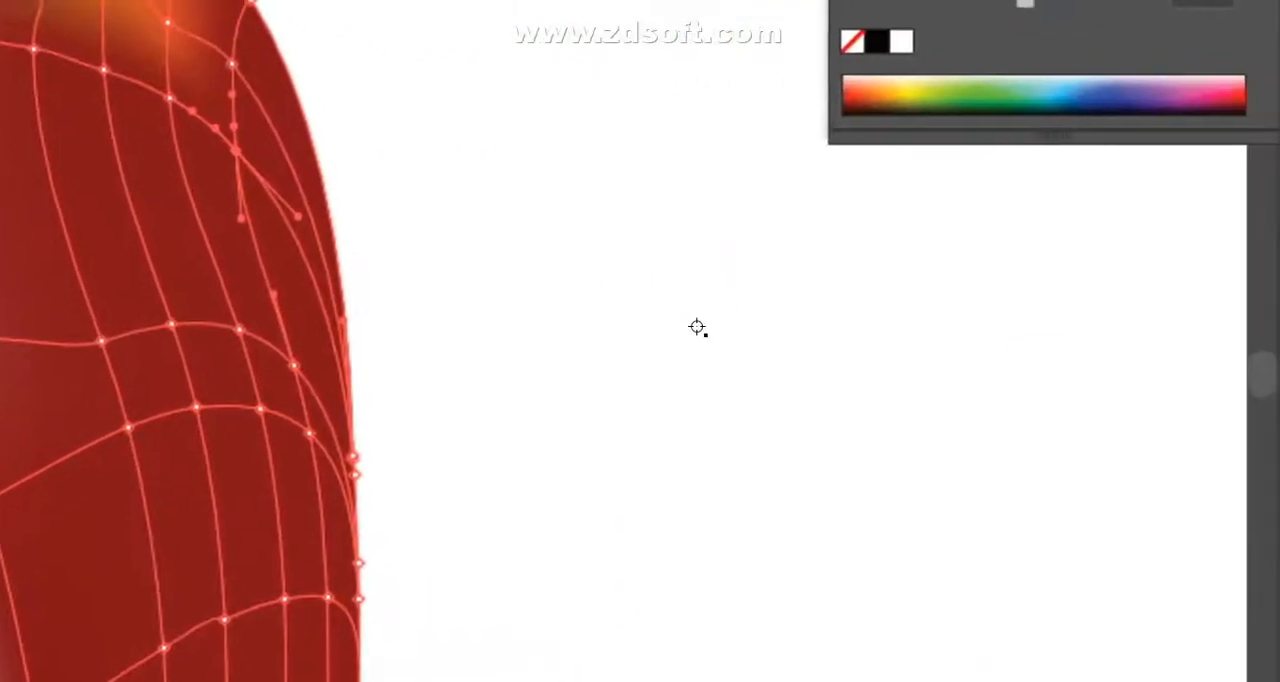
- Move the stray mesh point at the left edge of the mid-body highlight down along the highlight
{"action": "scroll", "coordinate": [639, 344], "scroll_direction": "down", "scroll_amount": 15}
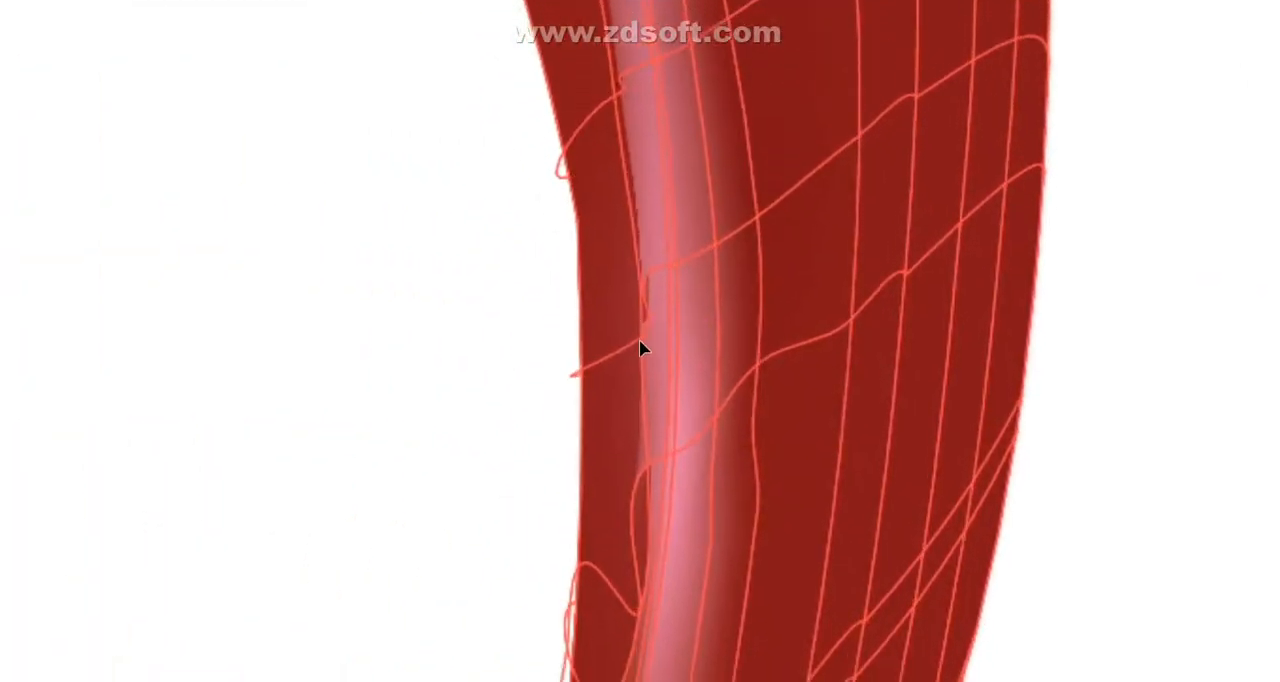
{"action": "left_click_drag", "start_coordinate": [642, 353], "coordinate": [648, 434]}
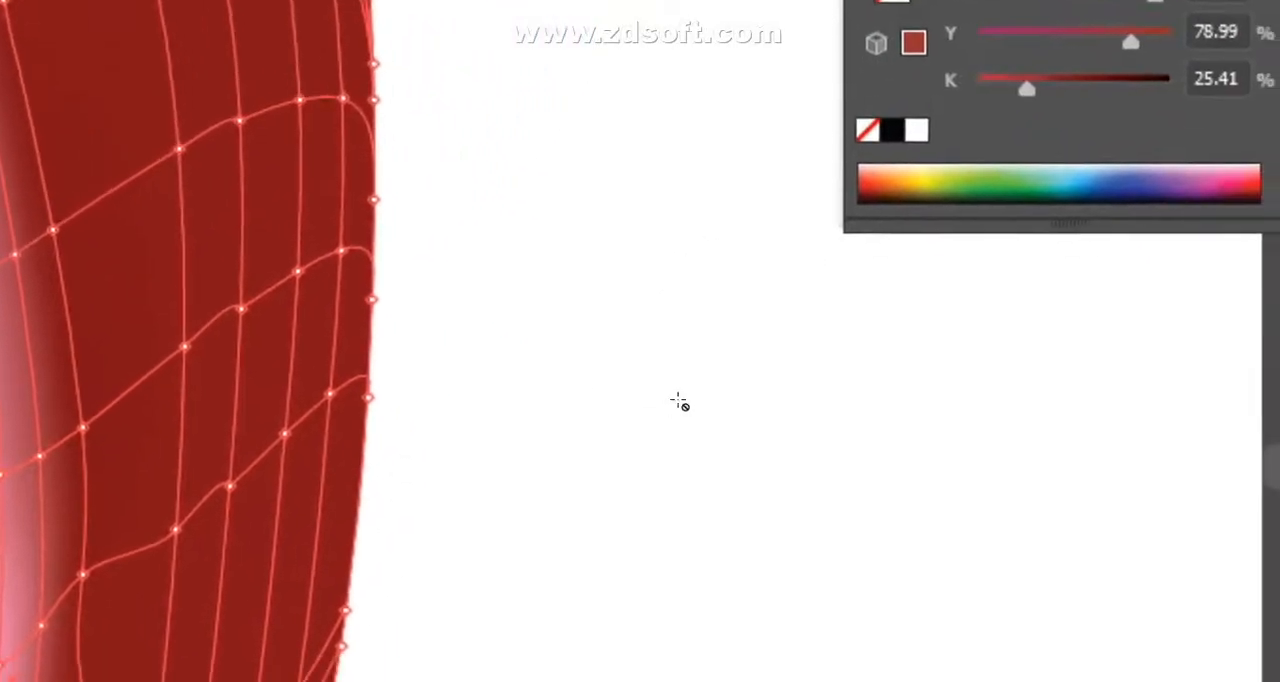
{"action": "scroll", "coordinate": [641, 340], "scroll_direction": "up", "scroll_amount": 7}
{"action": "scroll", "coordinate": [641, 340], "scroll_direction": "down", "scroll_amount": 3}
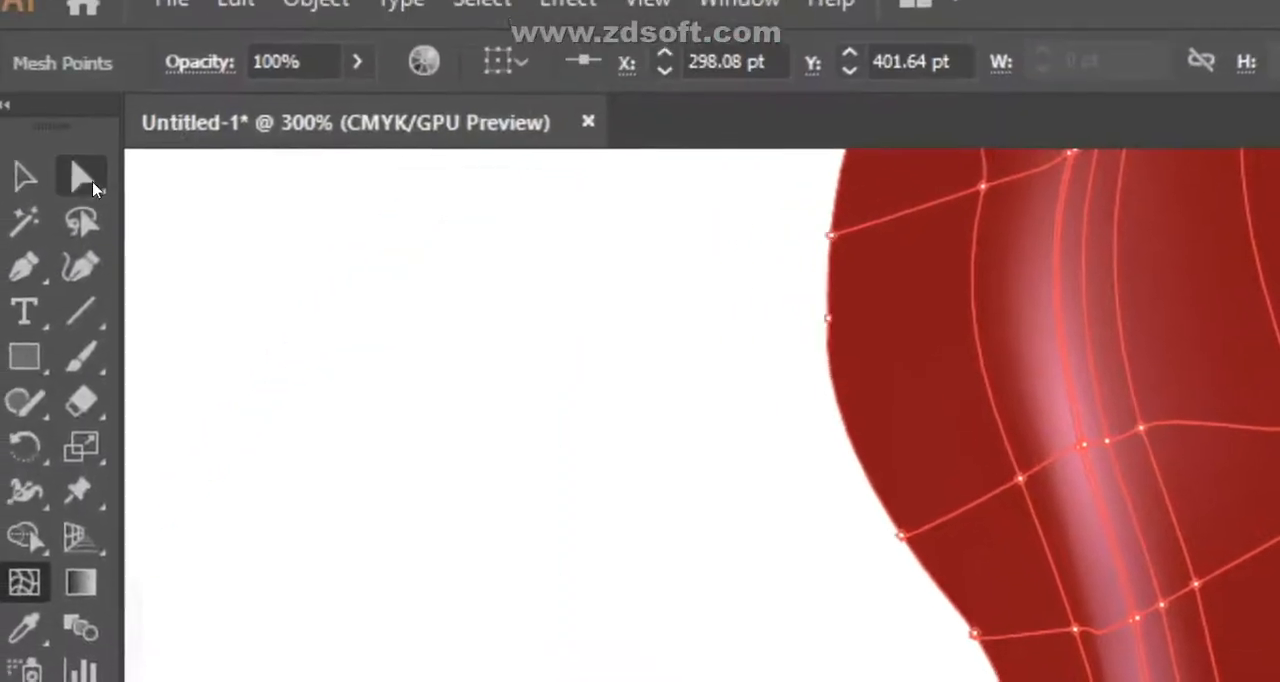
- Zoom out to 150% and deselect the mesh to compare the whole pepper with the reference photo
{"action": "left_click", "coordinate": [33, 182]}
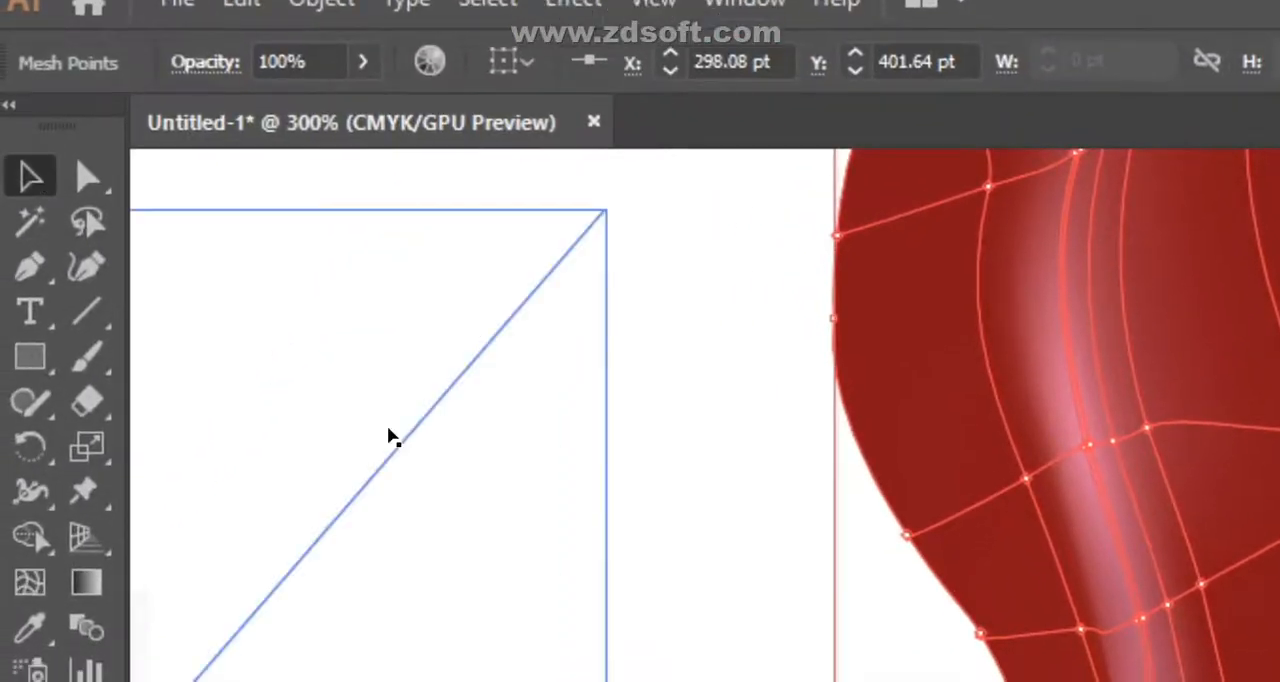
{"action": "key", "text": "ctrl+minus"}
{"action": "key", "text": "ctrl+minus"}
{"action": "key", "text": "ctrl+minus"}
{"action": "key", "text": "ctrl+minus"}
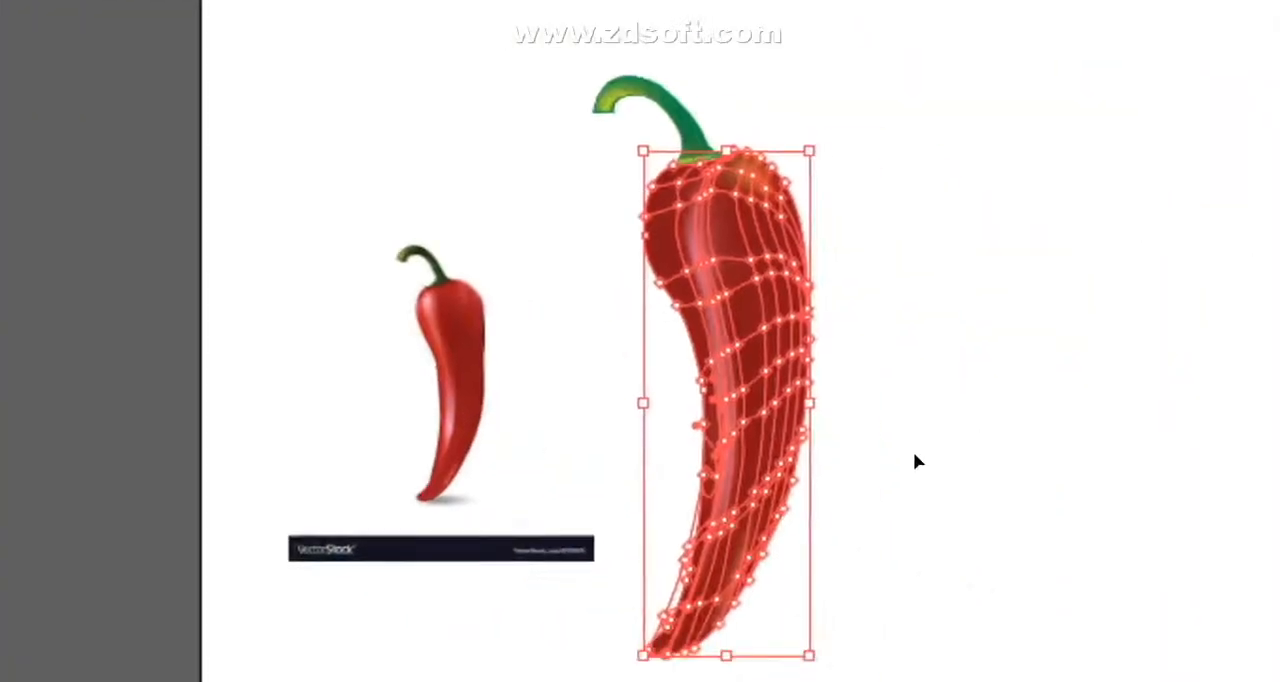
{"action": "left_click", "coordinate": [918, 461]}
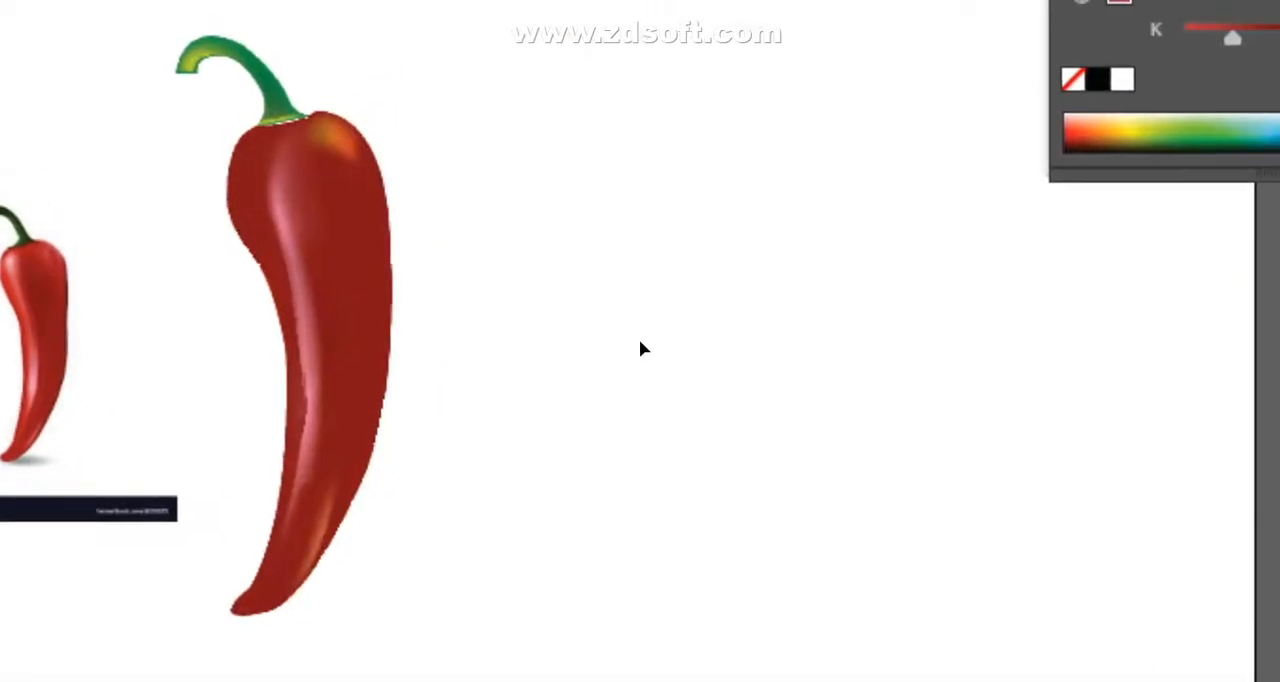
- Select only the pepper body again for direct mesh editing
{"action": "left_click_drag", "start_coordinate": [165, 115], "coordinate": [433, 397]}
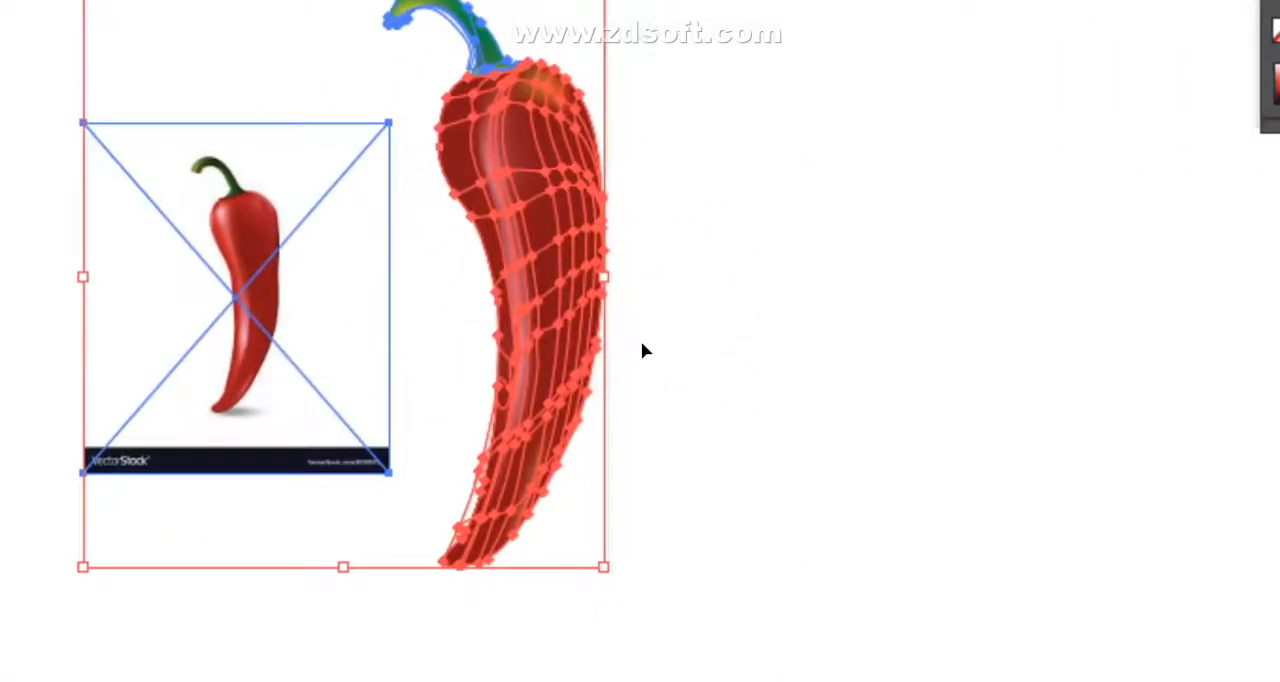
{"action": "left_click_drag", "start_coordinate": [711, 168], "coordinate": [576, 322]}
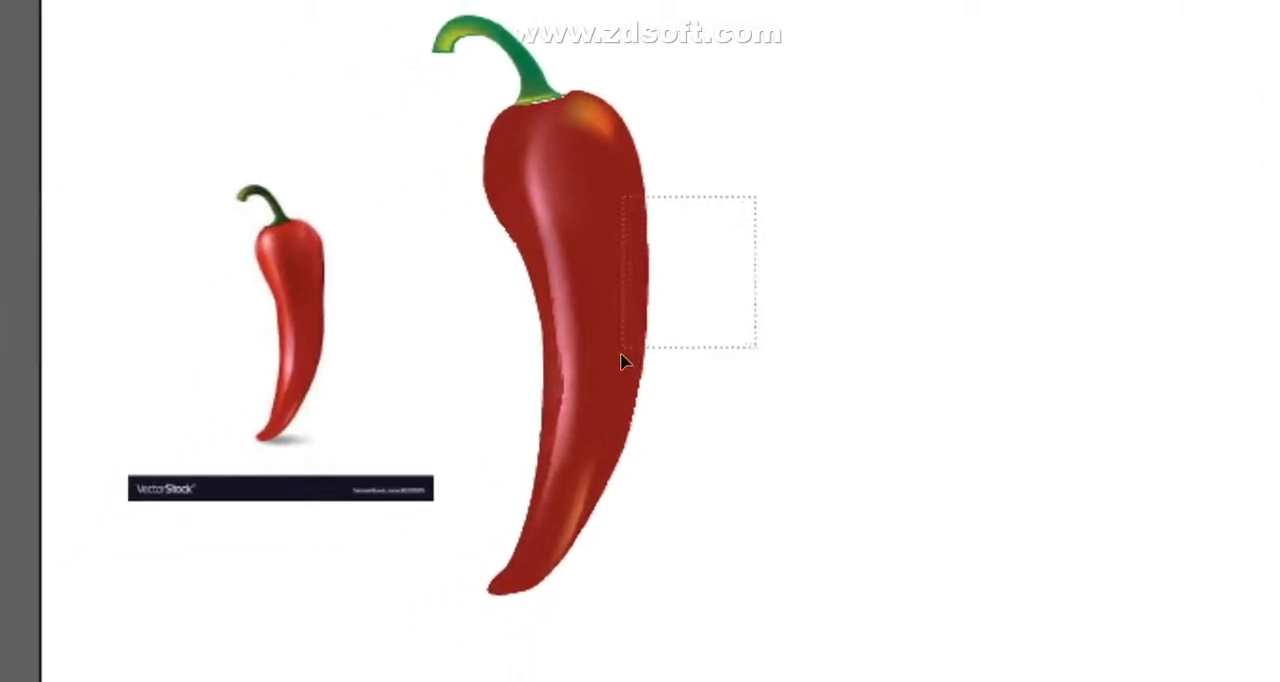
{"action": "left_click_drag", "start_coordinate": [617, 360], "coordinate": [613, 364]}
{"action": "key", "text": "a"}
{"action": "key", "text": "ctrl+equal"}
{"action": "key", "text": "ctrl+equal"}
{"action": "key", "text": "ctrl+equal"}
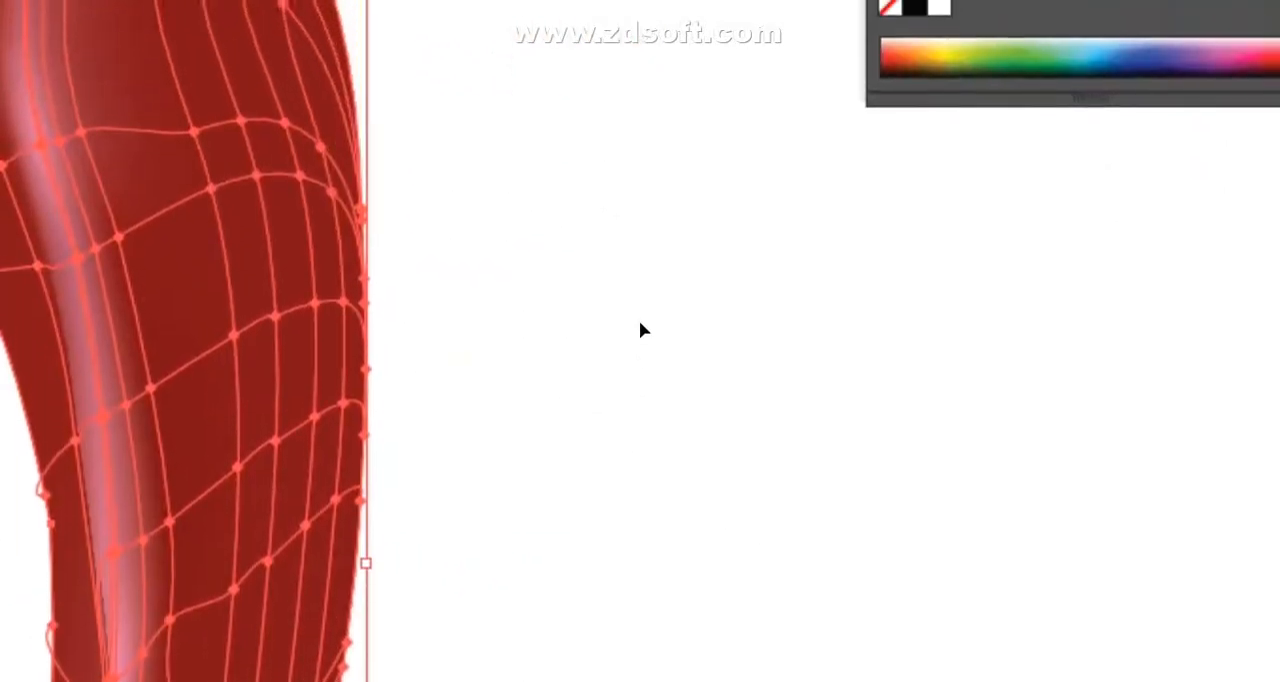
- Adjust the mesh points where the pink highlight fades out on the lower part of the pepper body
{"action": "scroll", "coordinate": [643, 333], "scroll_direction": "down", "scroll_amount": 2}
{"action": "left_click", "coordinate": [660, 348]}
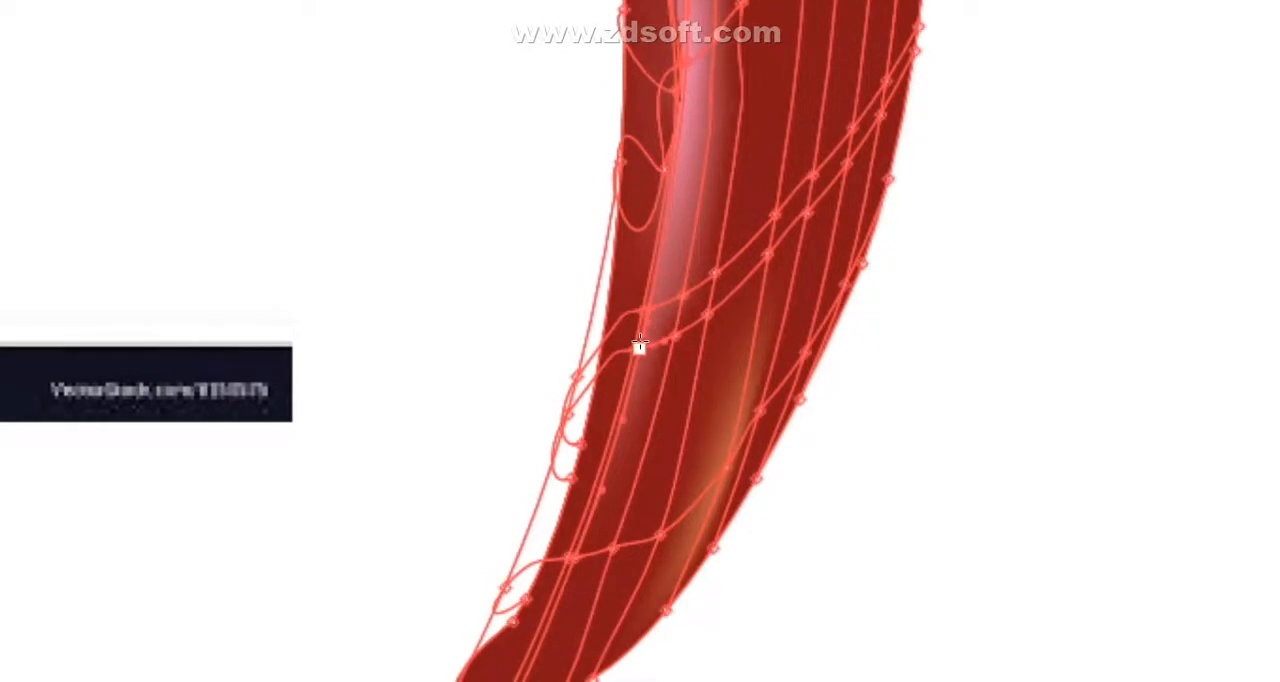
{"action": "left_click", "coordinate": [640, 342]}
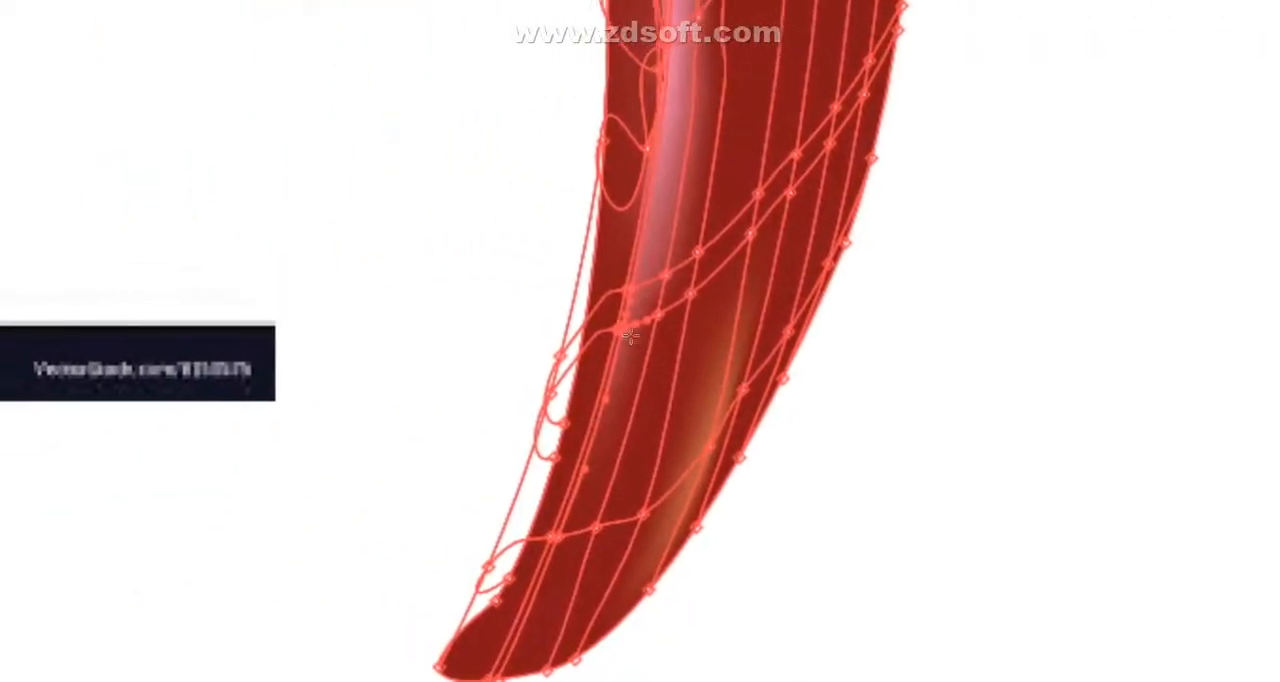
{"action": "mouse_move", "coordinate": [641, 346]}
{"action": "left_mouse_down"}
{"action": "mouse_move", "coordinate": [629, 437]}
{"action": "mouse_move", "coordinate": [643, 348]}
{"action": "left_mouse_up"}
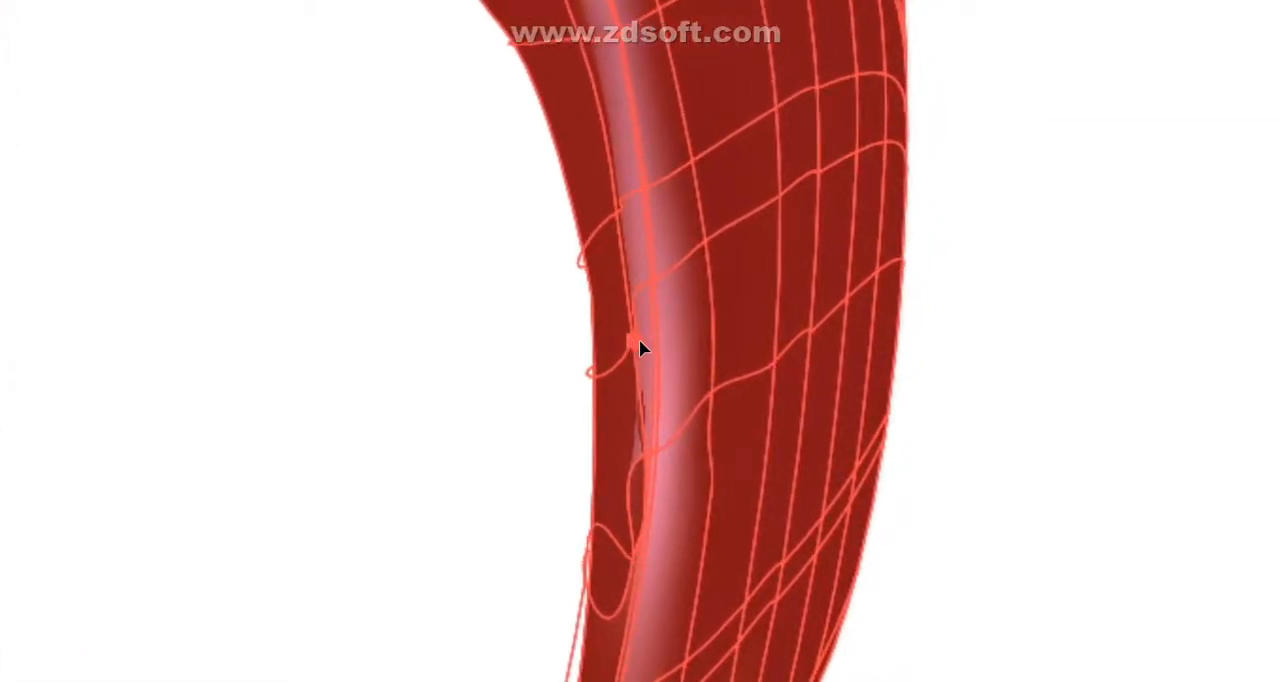
- Reposition the mesh points and handles along the left edge of the mid-body highlight to smooth it, and deselect the pepper
{"action": "left_click_drag", "start_coordinate": [640, 341], "coordinate": [641, 340]}
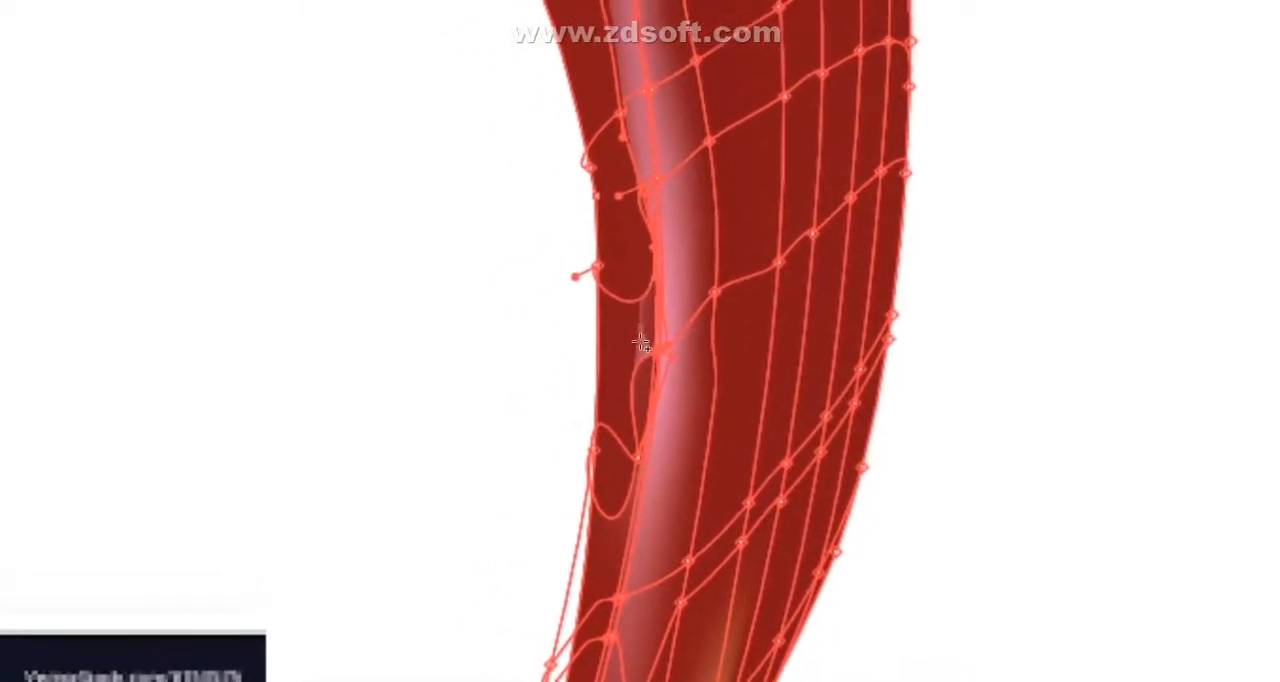
{"action": "mouse_move", "coordinate": [640, 341]}
{"action": "left_mouse_down"}
{"action": "mouse_move", "coordinate": [651, 361]}
{"action": "mouse_move", "coordinate": [641, 340]}
{"action": "left_mouse_up"}
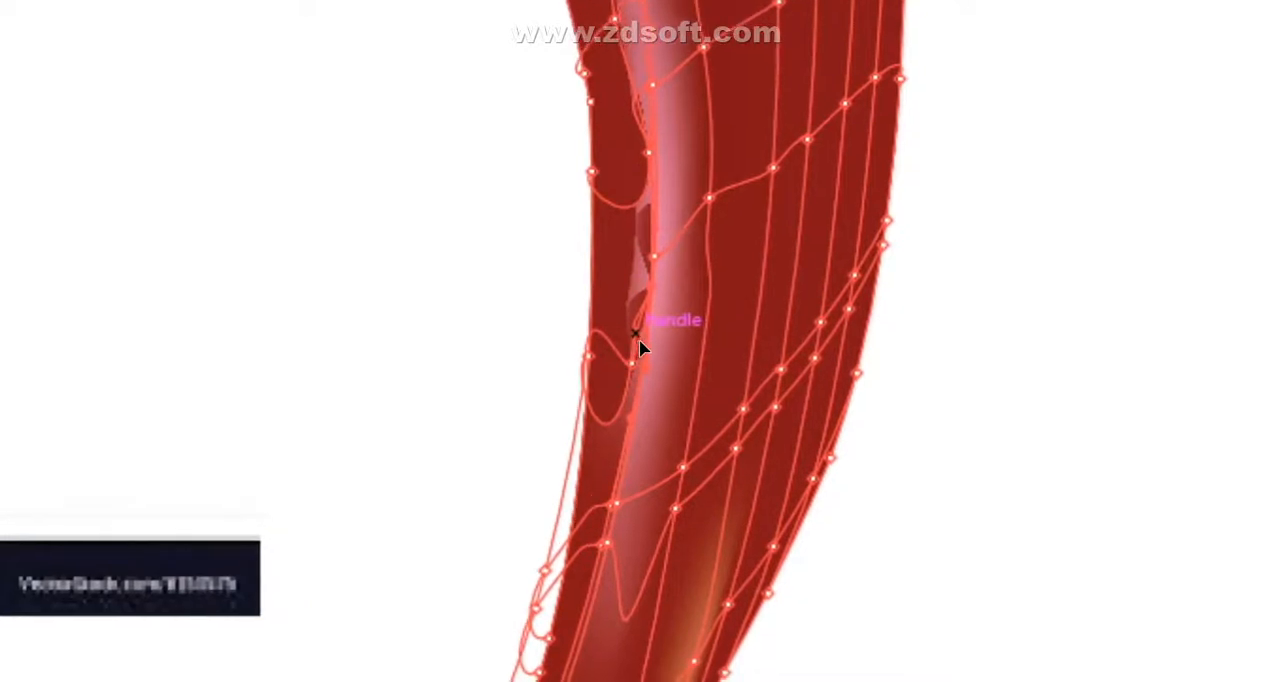
{"action": "left_click_drag", "start_coordinate": [642, 345], "coordinate": [643, 364]}
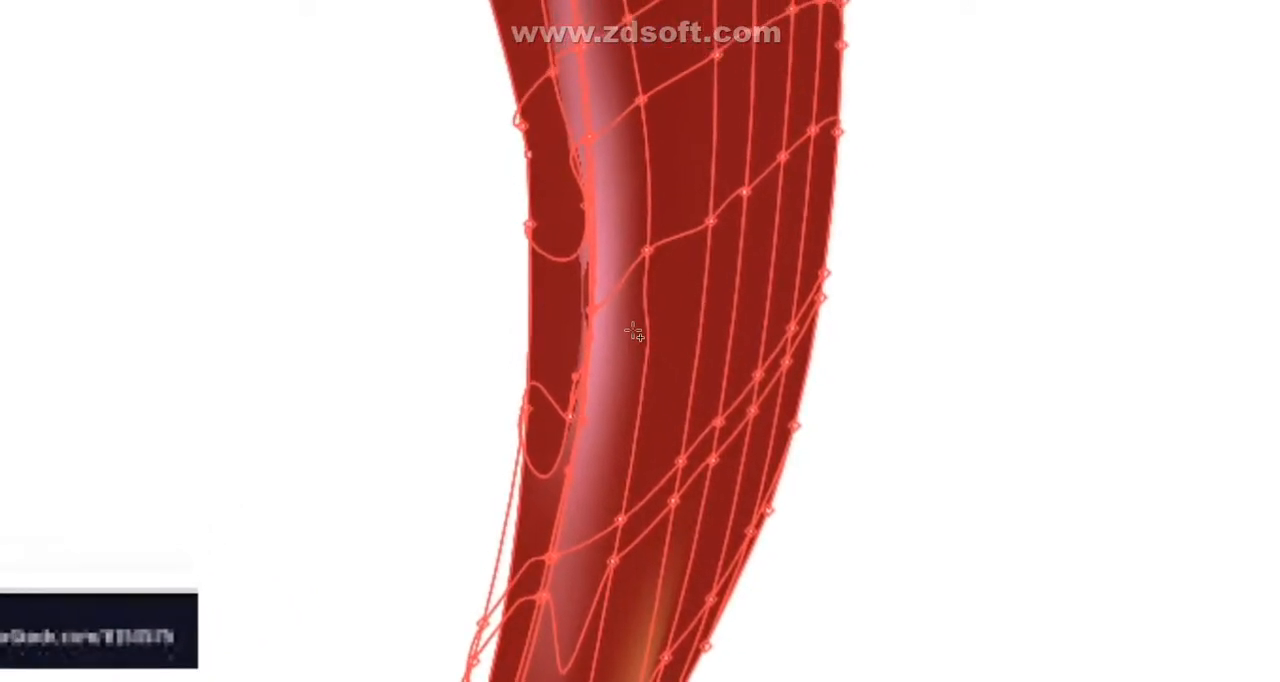
{"action": "left_click", "coordinate": [640, 341]}
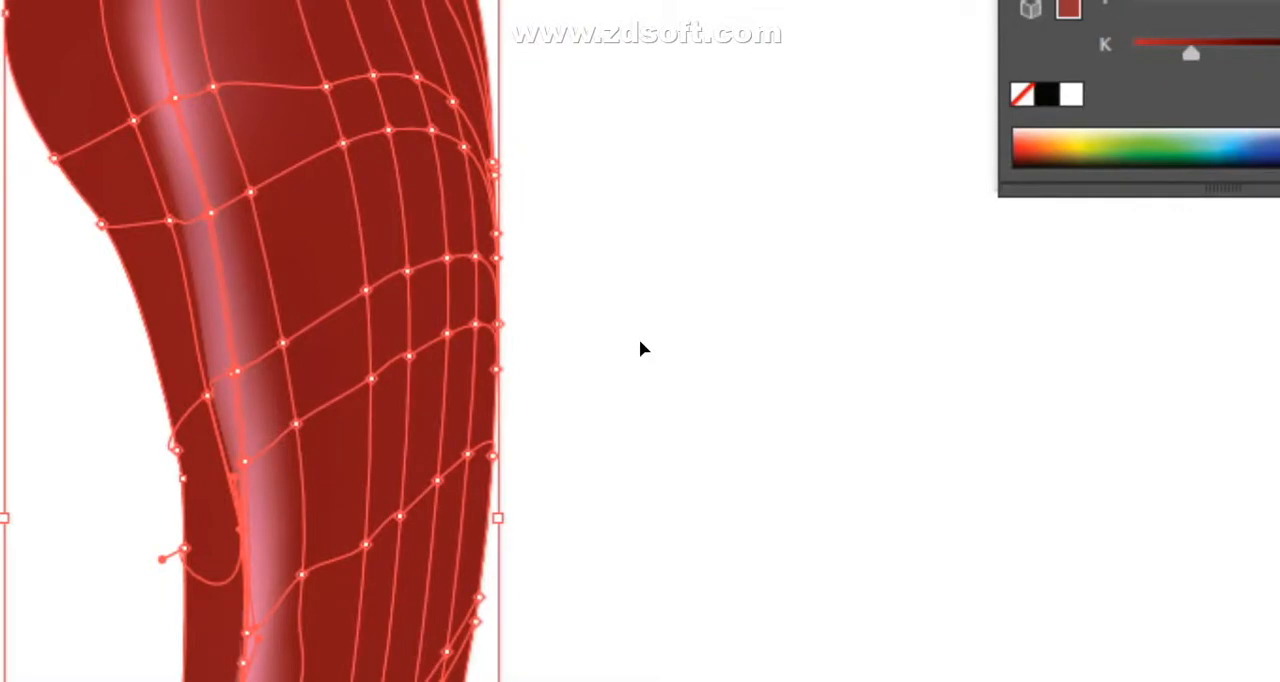
{"action": "key", "text": "ctrl+minus"}
{"action": "key", "text": "ctrl+minus"}
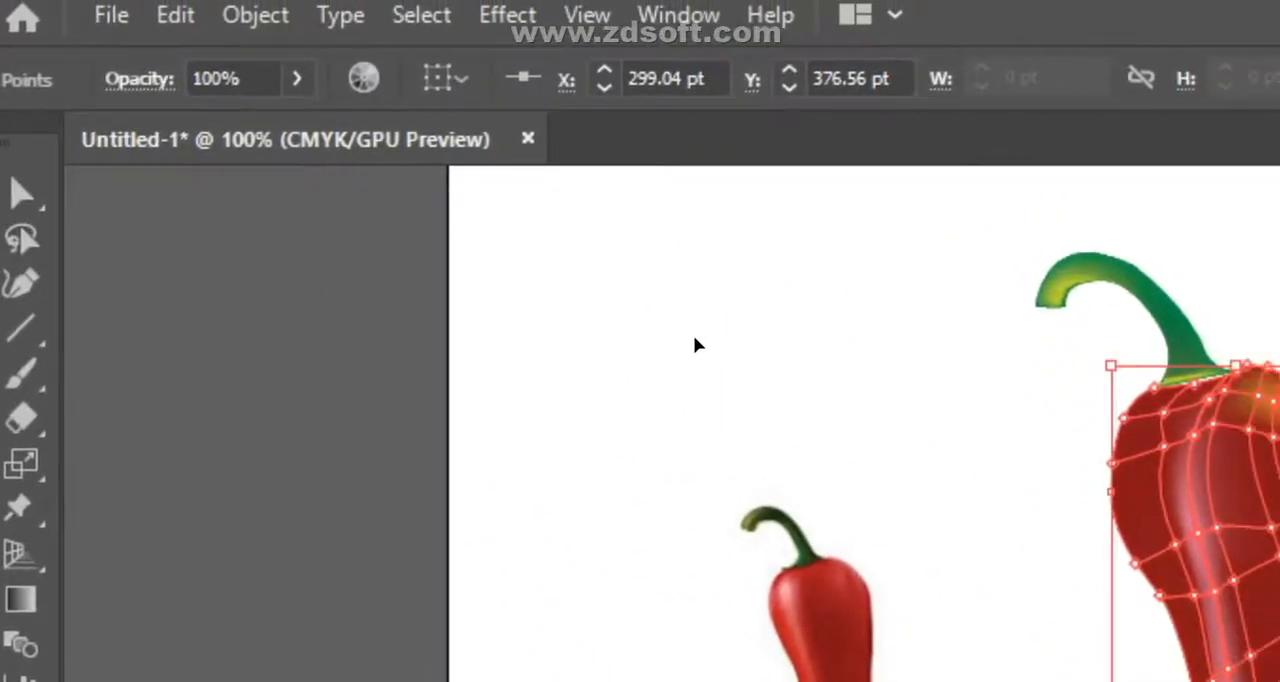
{"action": "left_click", "coordinate": [639, 355]}
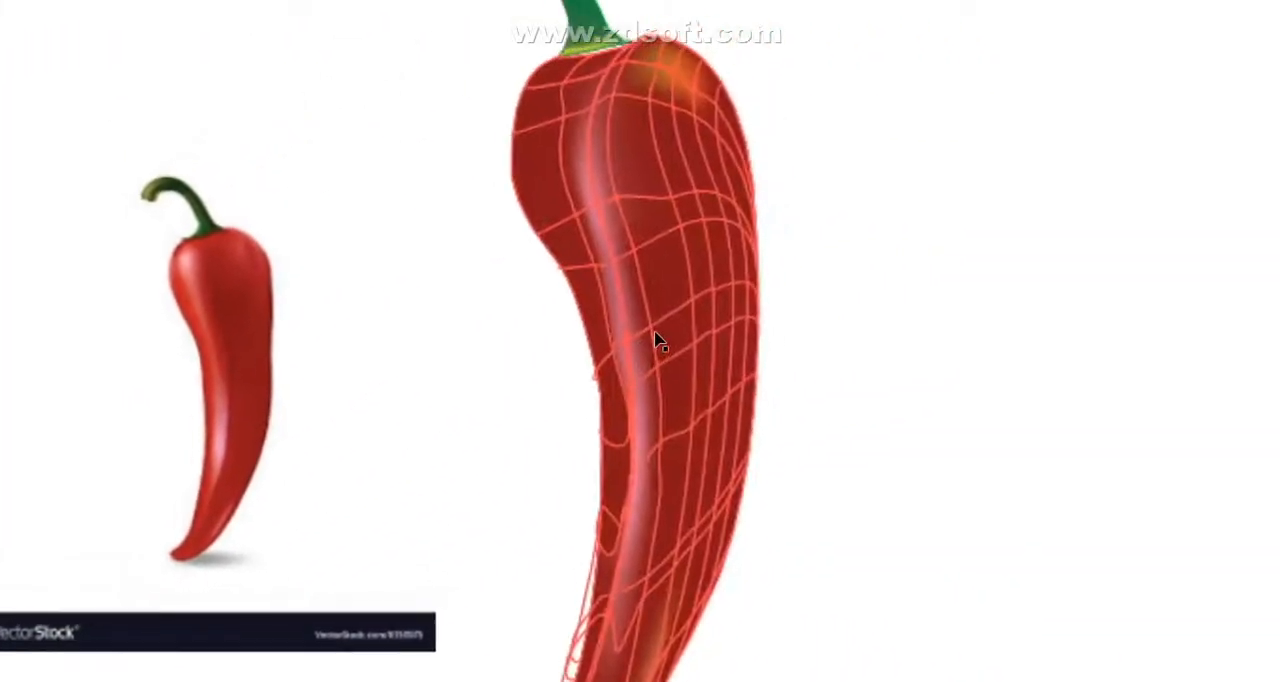
- Reselect the pepper body, recolor the mesh point on the right side of its upper half with a sampled color, and deselect it
{"action": "left_click", "coordinate": [1259, 668]}
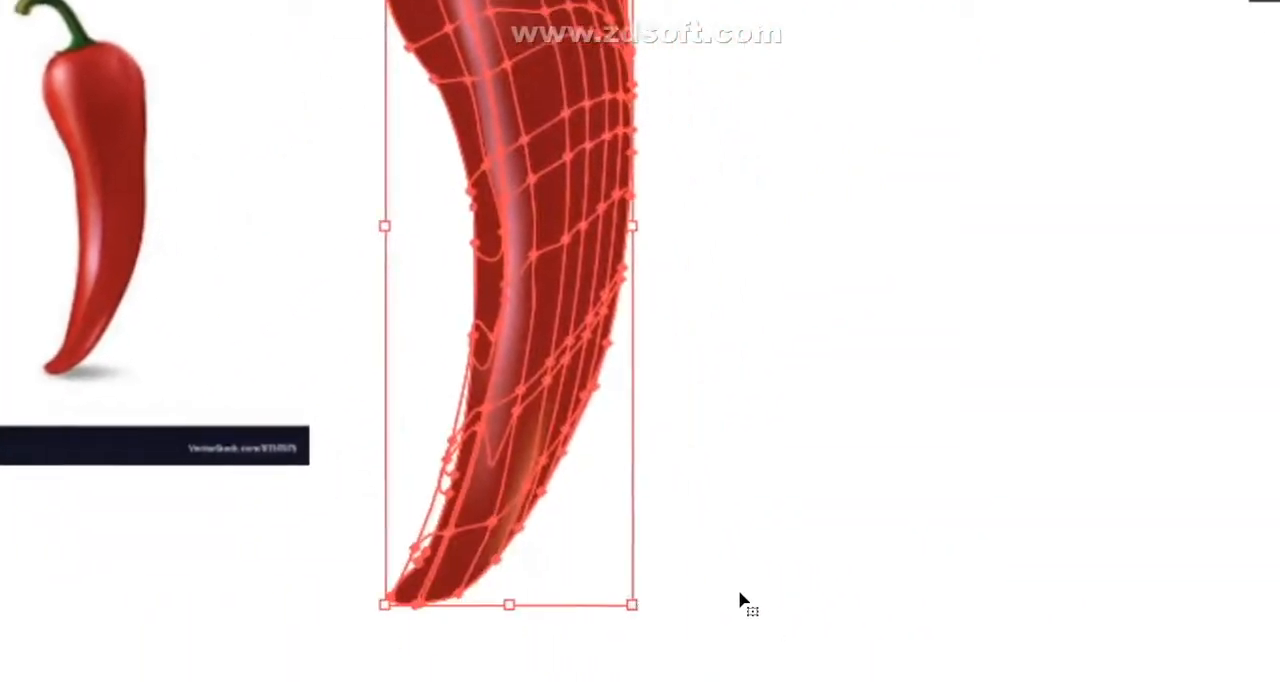
{"action": "left_click_drag", "start_coordinate": [655, 642], "coordinate": [387, 654]}
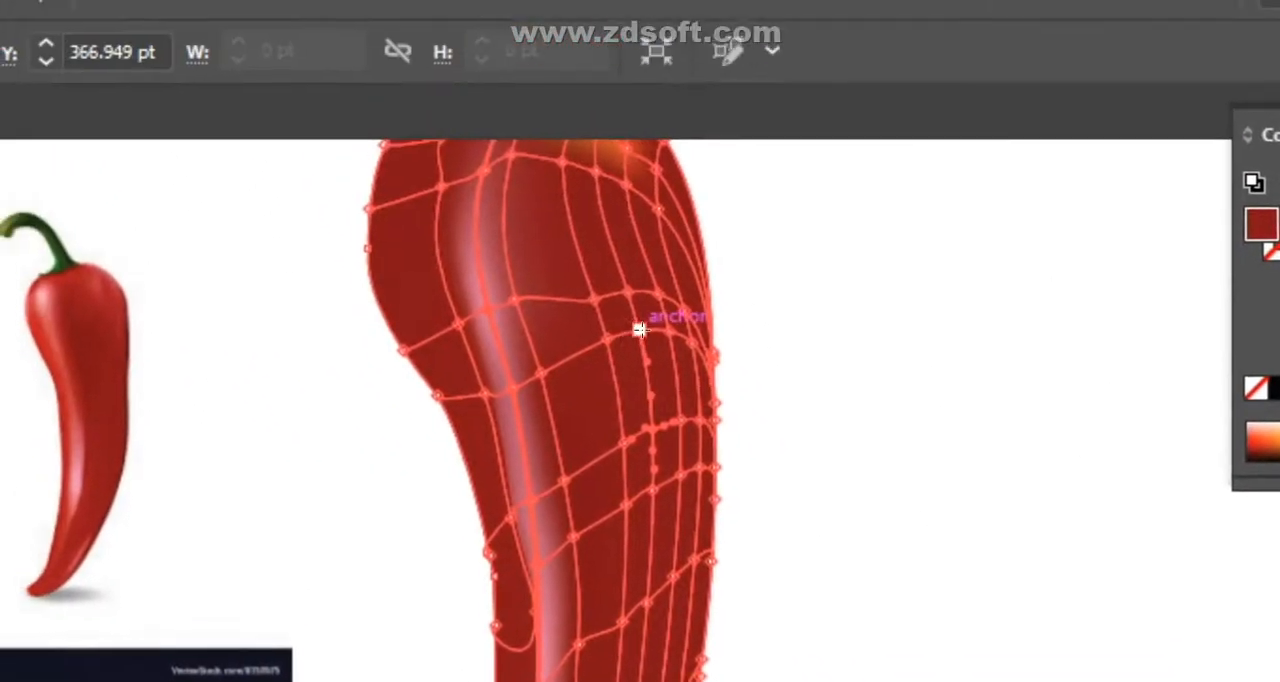
{"action": "left_click", "coordinate": [638, 342]}
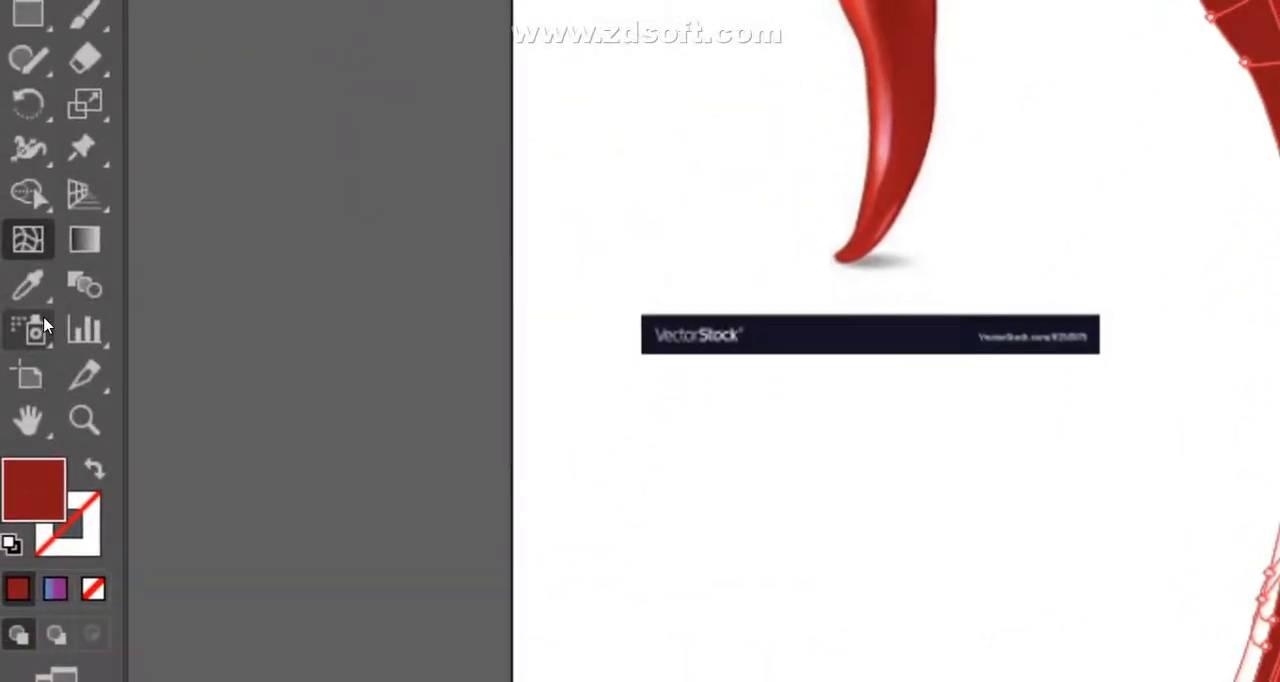
{"action": "left_click", "coordinate": [34, 288]}
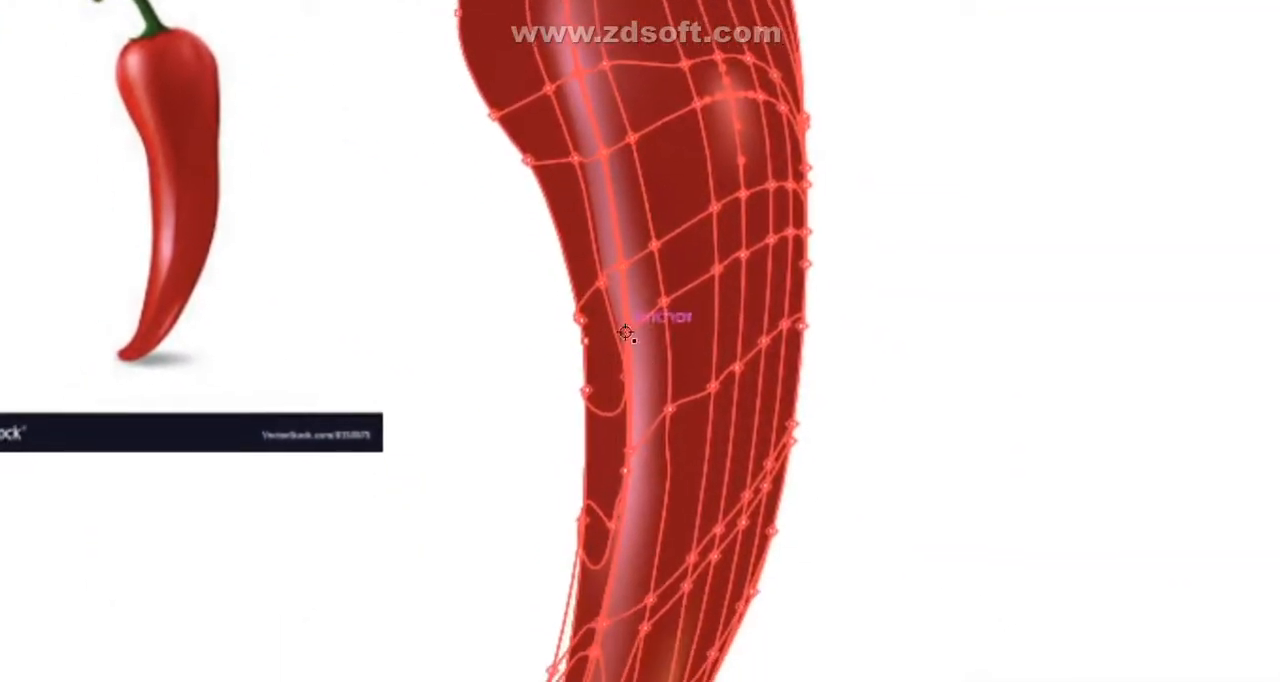
{"action": "left_click", "coordinate": [639, 327]}
{"action": "left_click", "coordinate": [12, 263]}
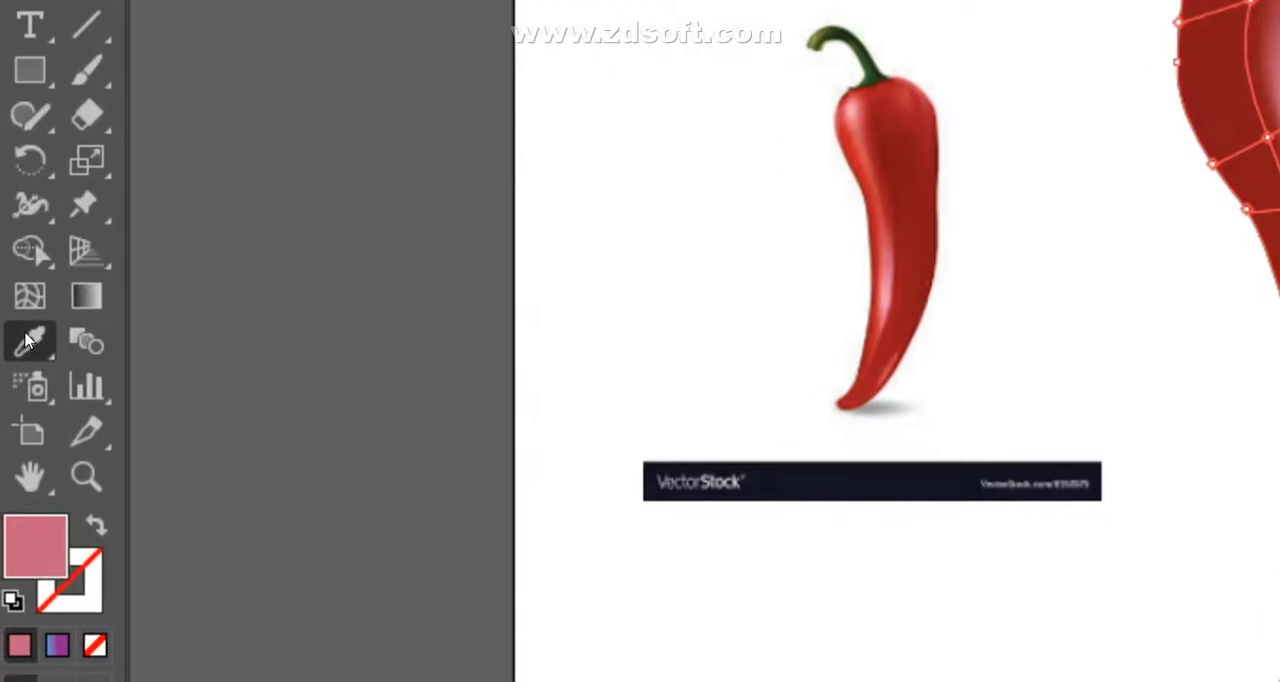
{"action": "left_click", "coordinate": [29, 295]}
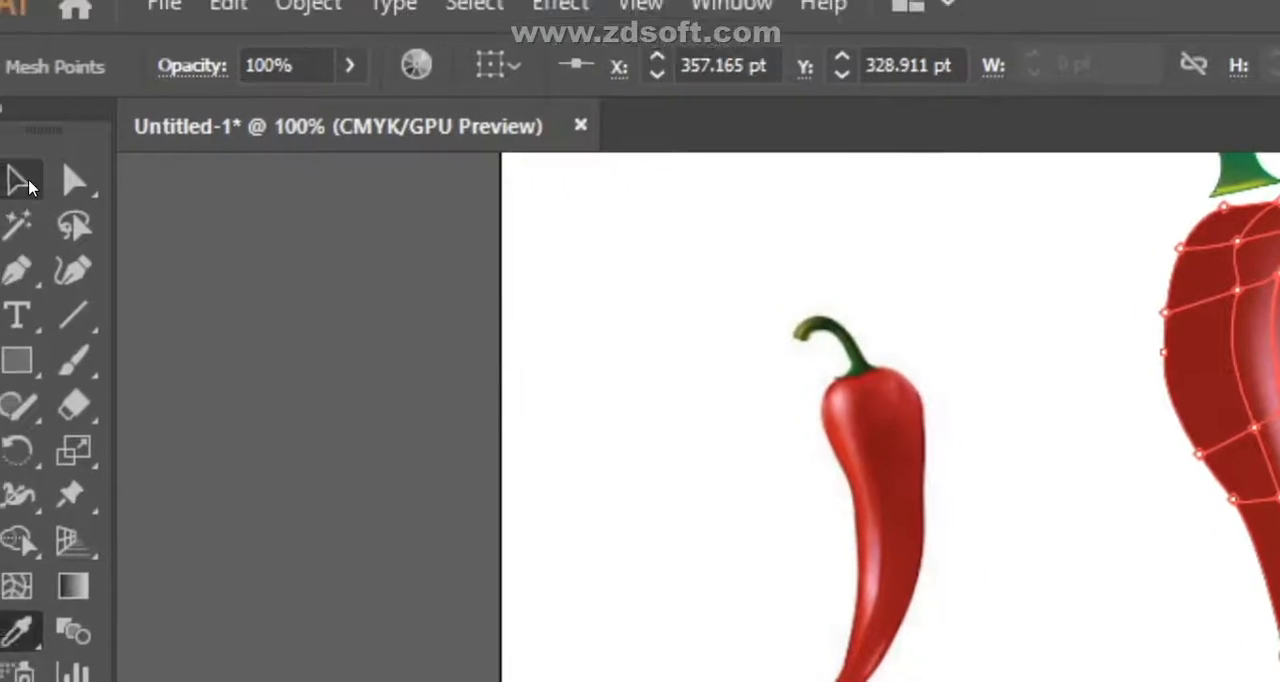
{"action": "left_click", "coordinate": [25, 184]}
{"action": "left_click", "coordinate": [730, 344]}
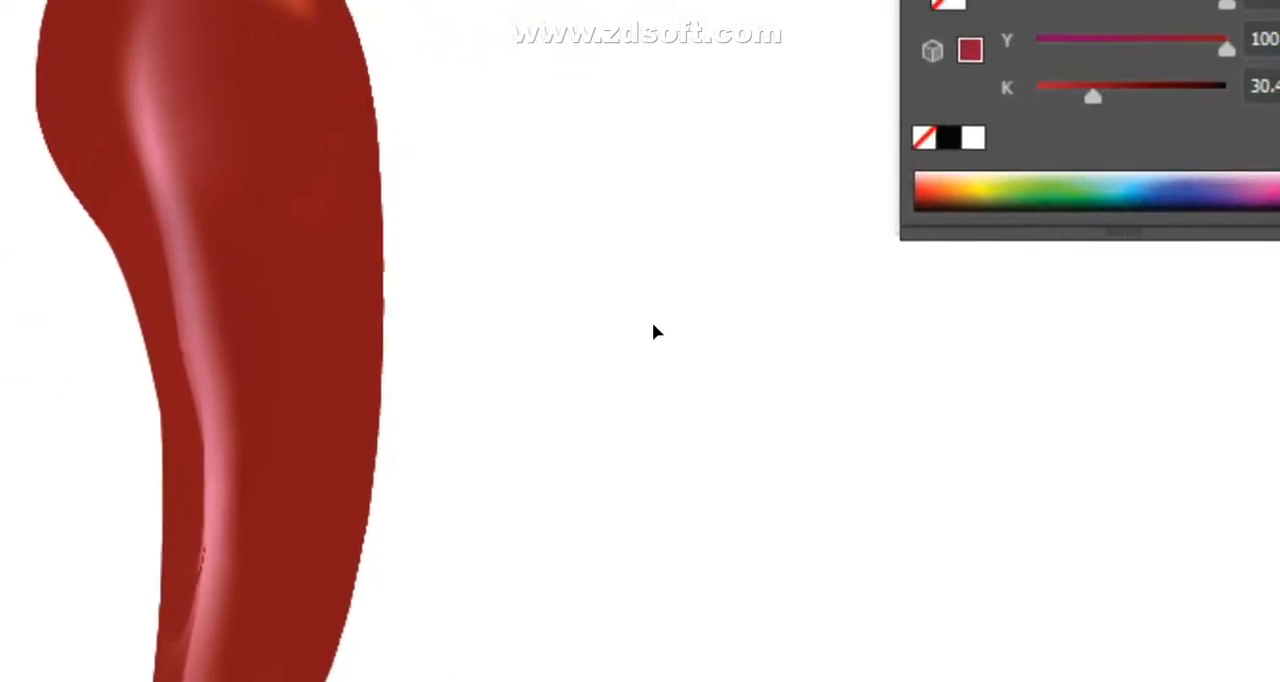
- Move the green stem down so its base meets the top of the pepper body, and deselect it
{"action": "scroll", "coordinate": [641, 358], "scroll_direction": "up", "scroll_amount": 2}
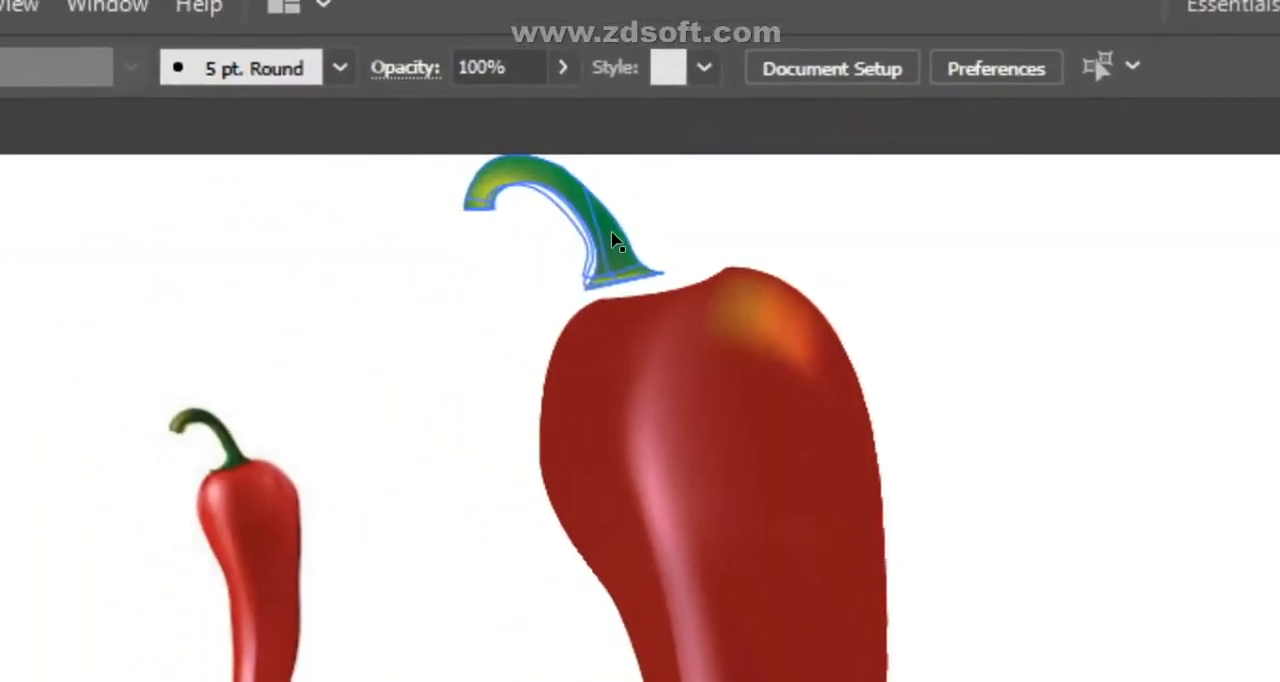
{"action": "left_click", "coordinate": [641, 250]}
{"action": "mouse_move", "coordinate": [646, 263]}
{"action": "left_mouse_down"}
{"action": "mouse_move", "coordinate": [692, 262]}
{"action": "mouse_move", "coordinate": [643, 272]}
{"action": "left_mouse_up"}
{"action": "left_click", "coordinate": [945, 337]}
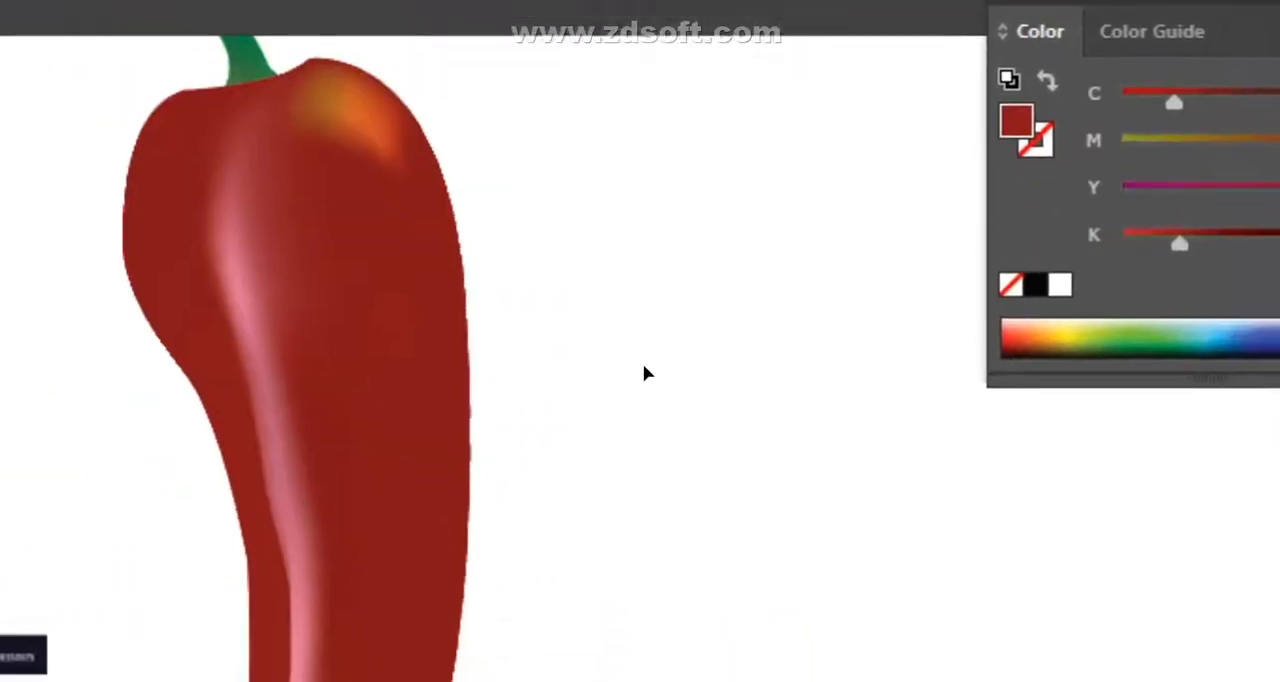
- Delete the reference pepper photo from the artboard
{"action": "key", "text": "ctrl+minus"}
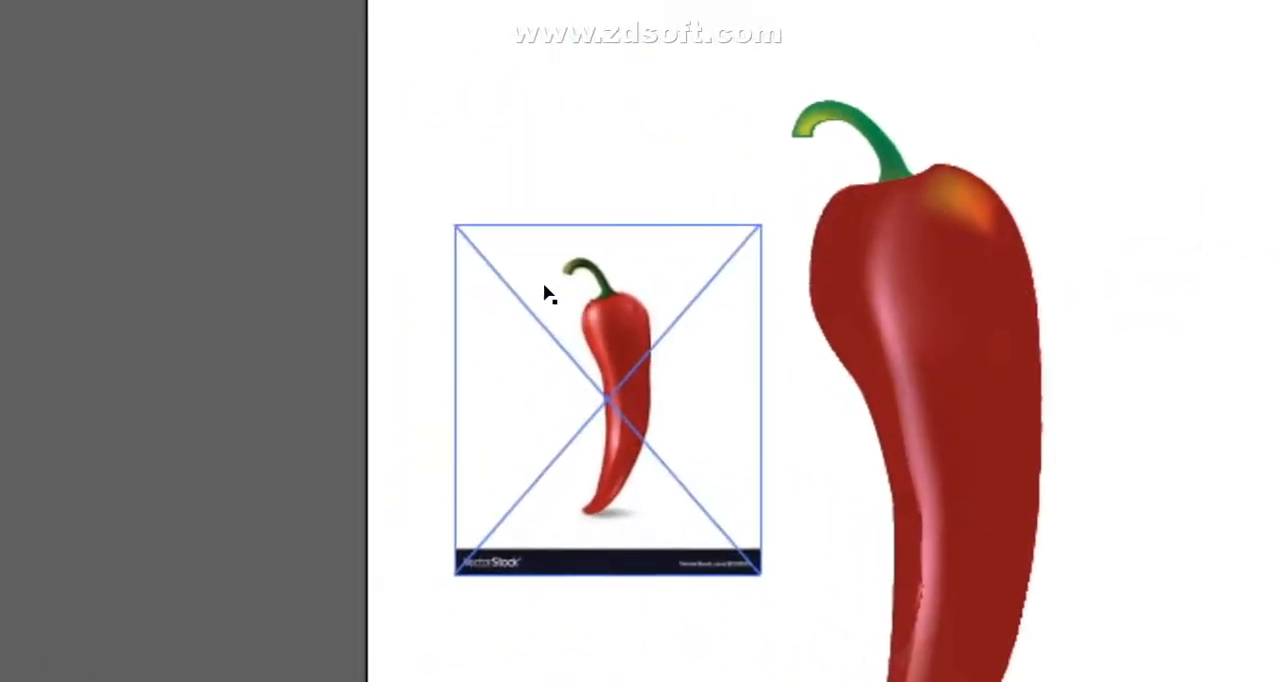
{"action": "left_click", "coordinate": [545, 293]}
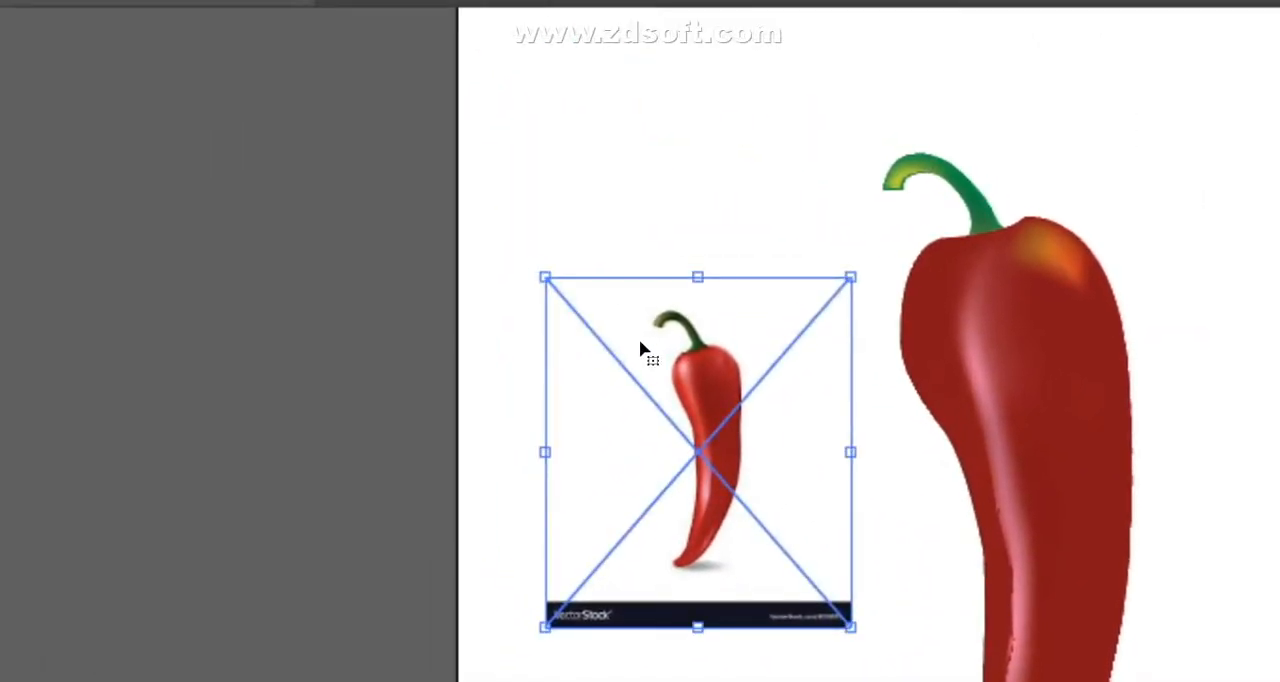
{"action": "key", "text": "Delete"}
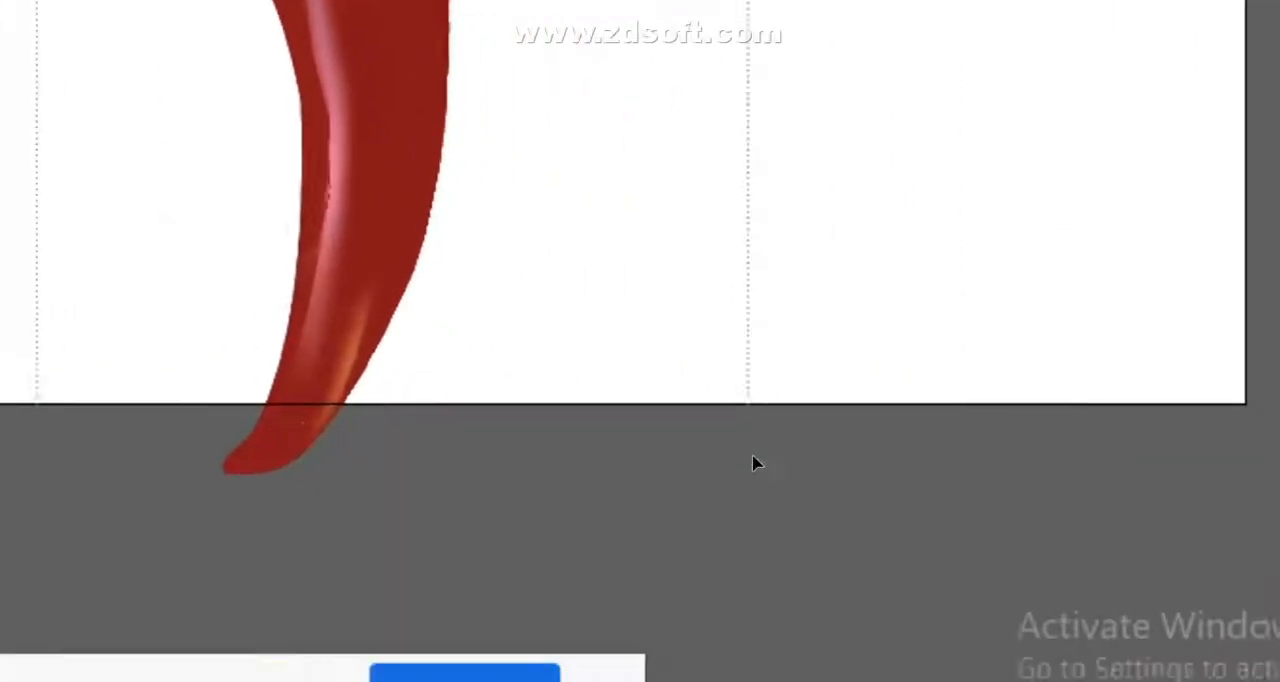
- Select the whole pepper with its stem, scale it down on the artboard, and deselect it
{"action": "left_click_drag", "start_coordinate": [752, 455], "coordinate": [754, 460]}
{"action": "left_click_drag", "start_coordinate": [636, 307], "coordinate": [768, 463]}
{"action": "left_click_drag", "start_coordinate": [639, 358], "coordinate": [608, 290]}
{"action": "left_click", "coordinate": [918, 238]}
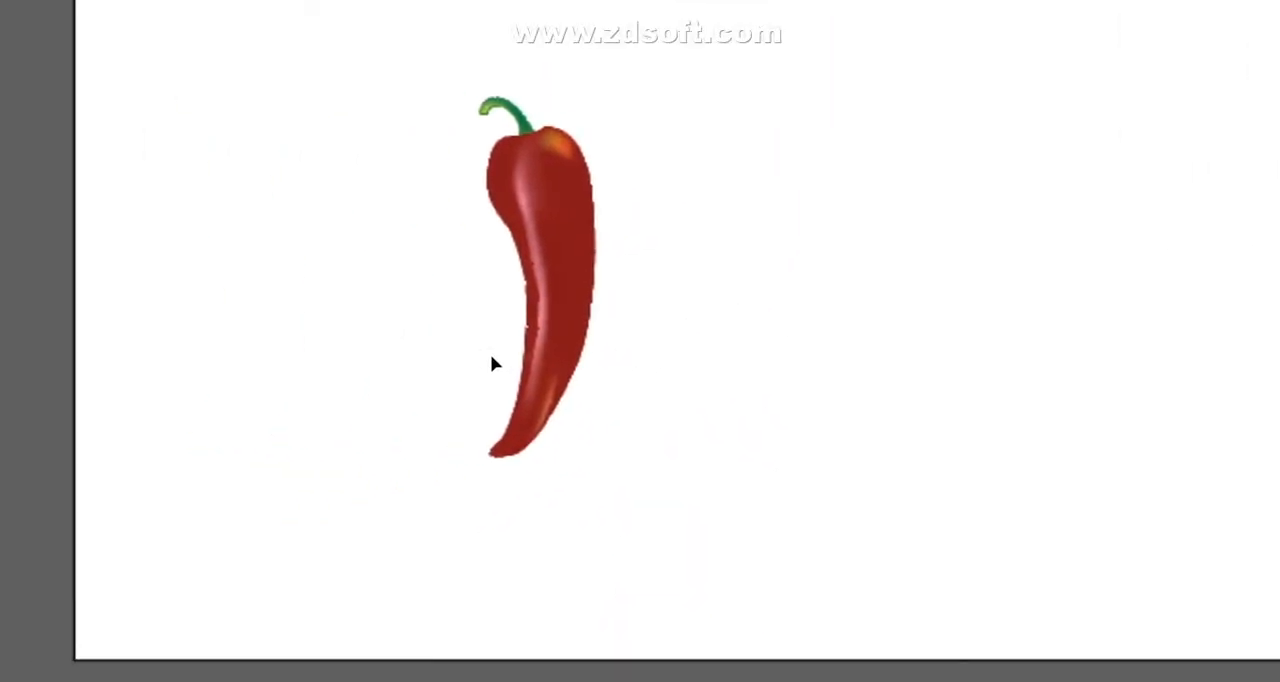
- Try to reposition the pepper body separately from its stem, and undo the changes to the body
{"action": "left_click", "coordinate": [568, 313]}
{"action": "left_click", "coordinate": [818, 323]}
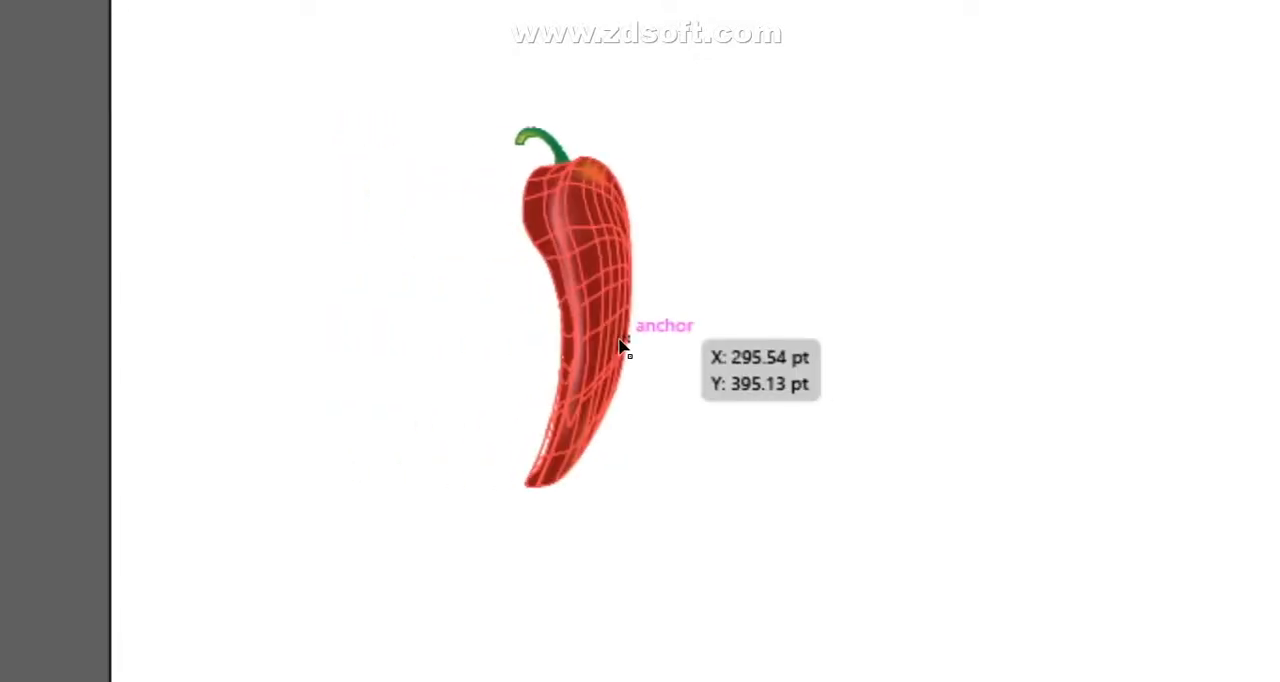
{"action": "left_click_drag", "start_coordinate": [642, 344], "coordinate": [694, 480]}
{"action": "left_click", "coordinate": [674, 431]}
{"action": "left_click_drag", "start_coordinate": [323, 394], "coordinate": [212, 183]}
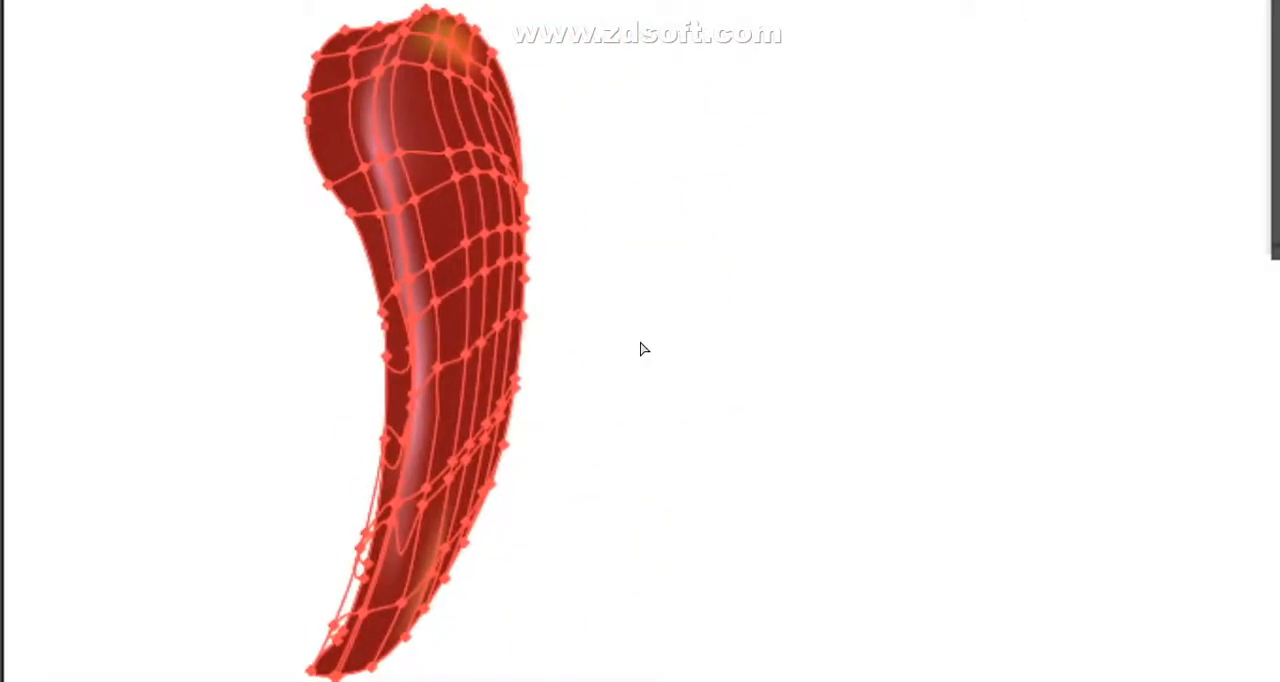
{"action": "key", "text": "ctrl+z"}
- Move the small stem onto the top of the pepper body and deselect it
{"action": "left_click", "coordinate": [885, 410]}
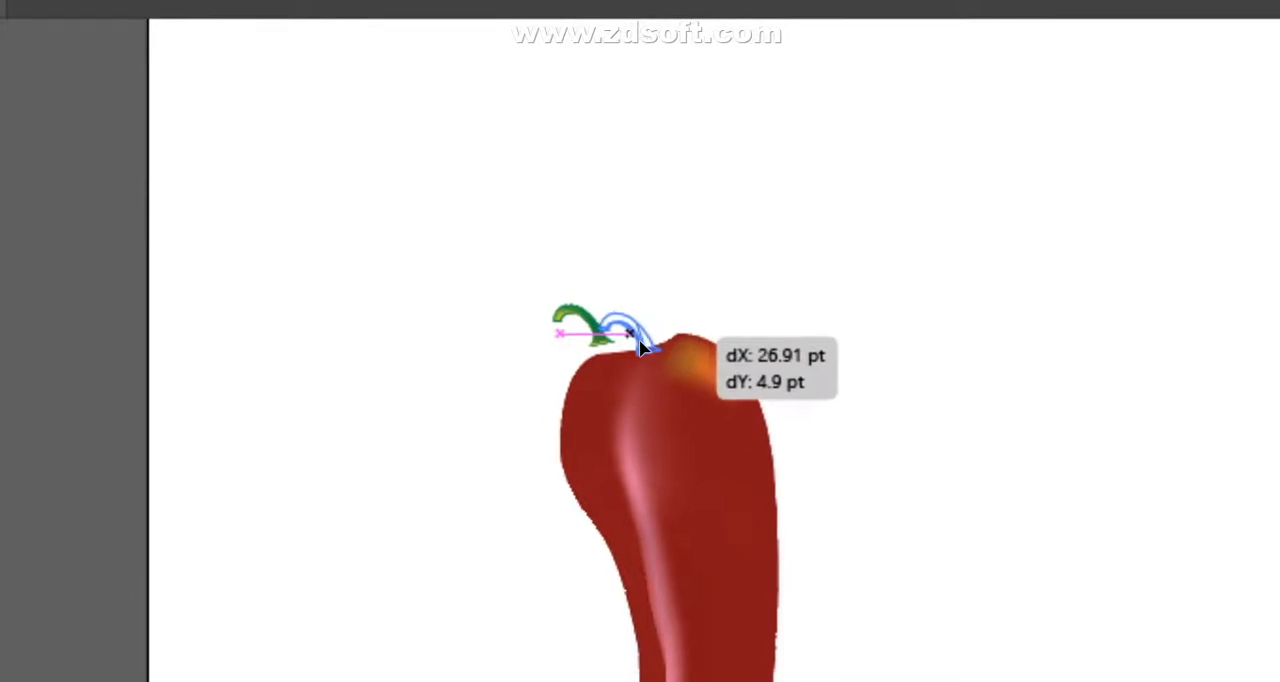
{"action": "left_click_drag", "start_coordinate": [640, 340], "coordinate": [641, 342]}
{"action": "left_click", "coordinate": [939, 353]}
{"action": "left_click_drag", "start_coordinate": [479, 264], "coordinate": [980, 592]}
{"action": "right_click", "coordinate": [617, 297]}
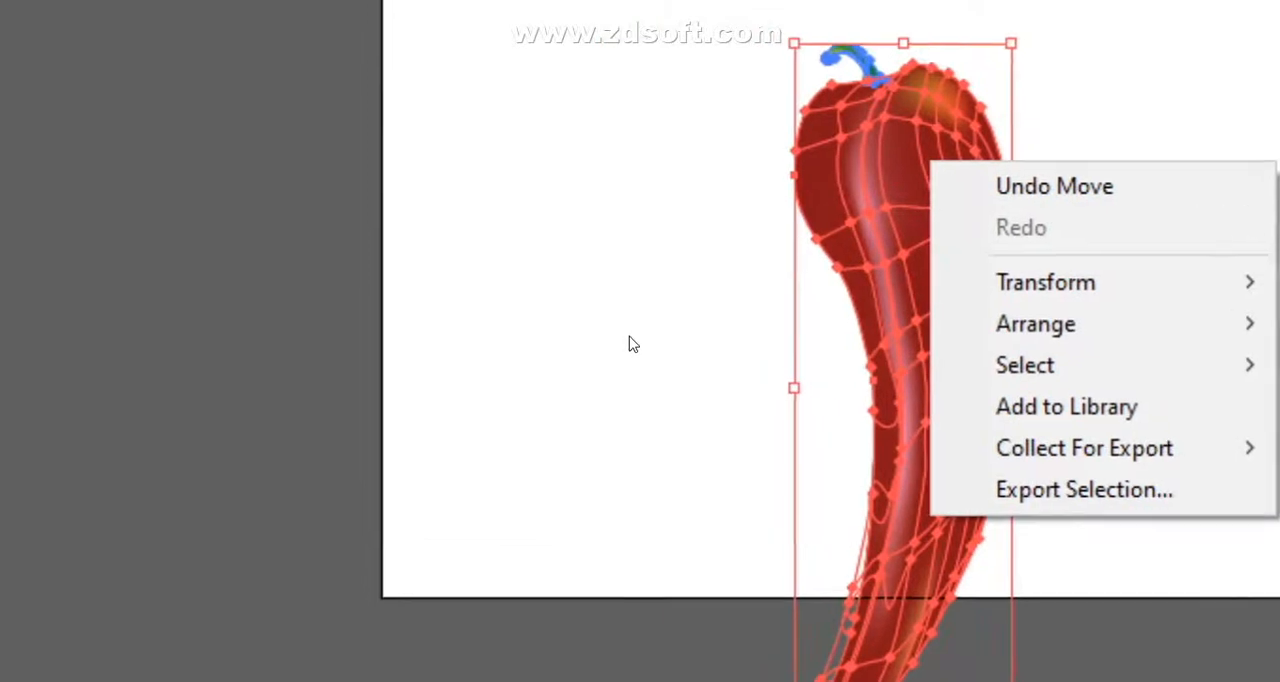
{"action": "left_click", "coordinate": [202, 276]}
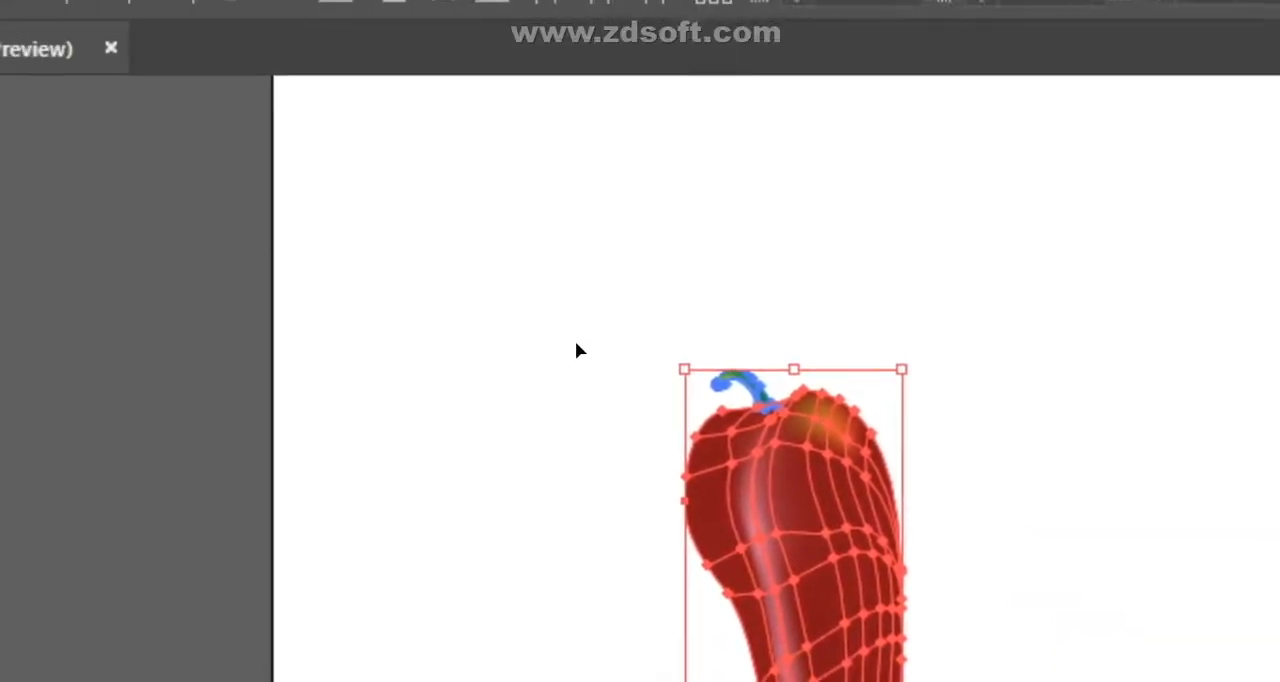
{"action": "left_click", "coordinate": [489, 187]}
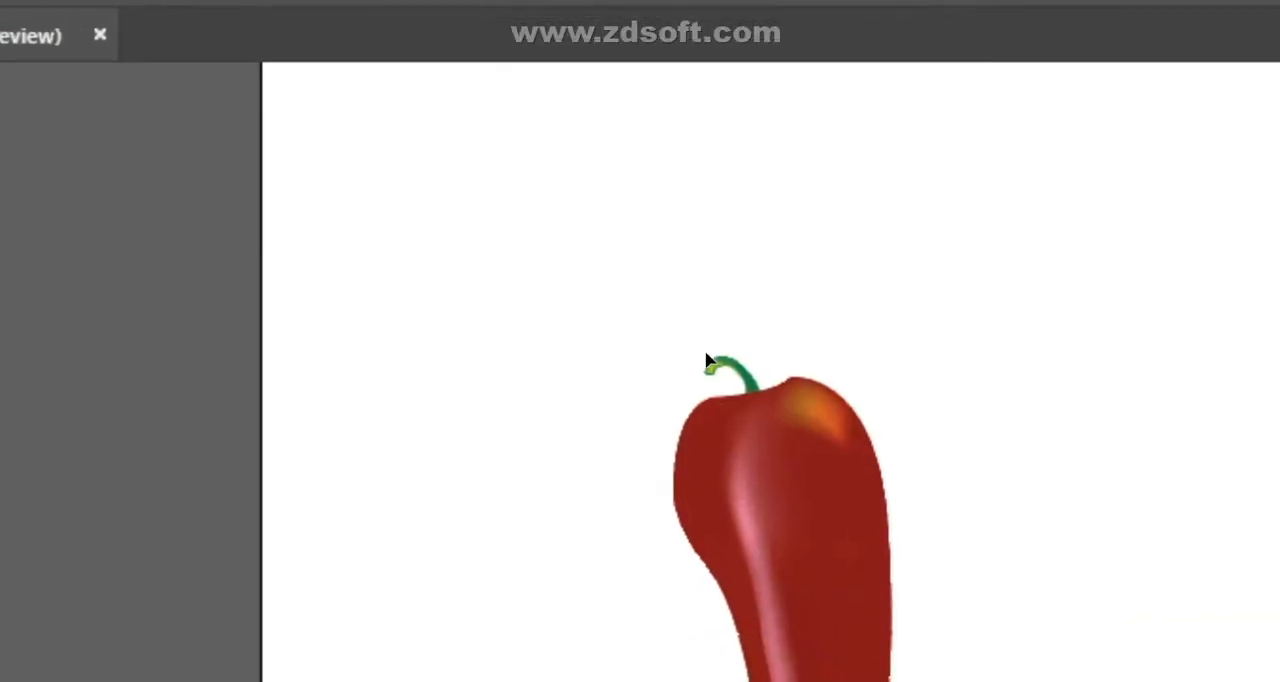
- Enlarge the stem to suit the pepper body, seat its base on the body's top edge, and deselect it
{"action": "left_click", "coordinate": [647, 345]}
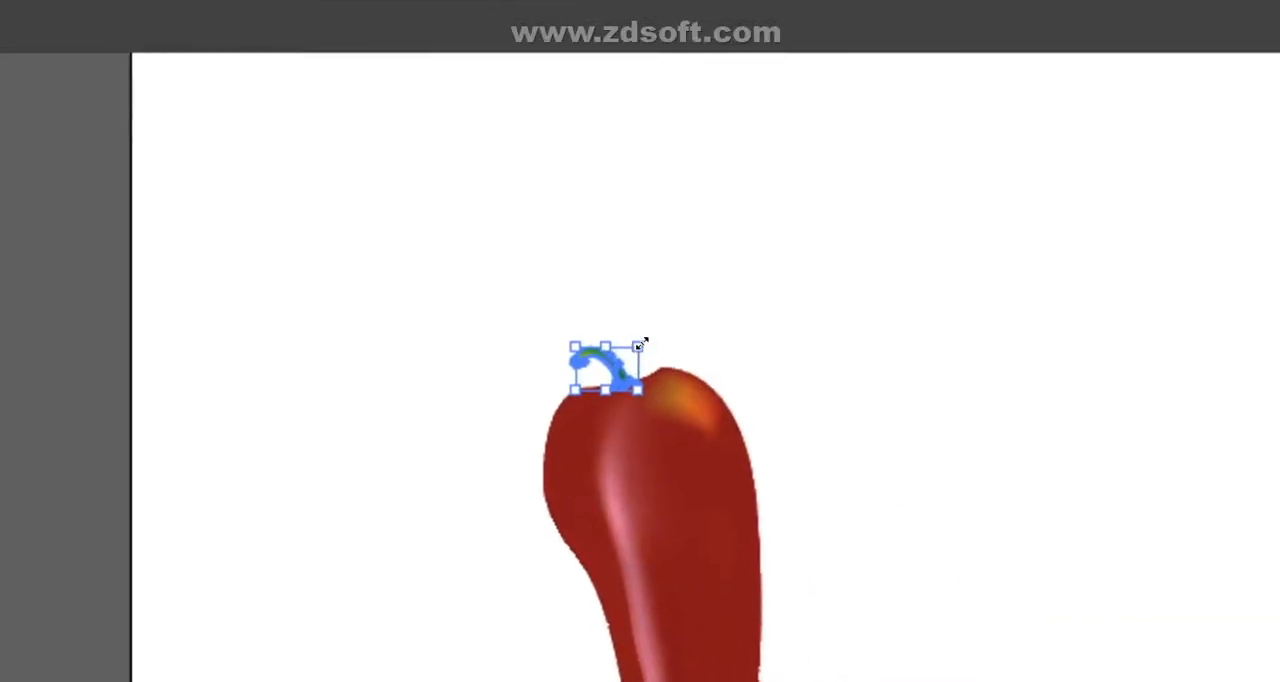
{"action": "left_click_drag", "start_coordinate": [639, 345], "coordinate": [645, 320]}
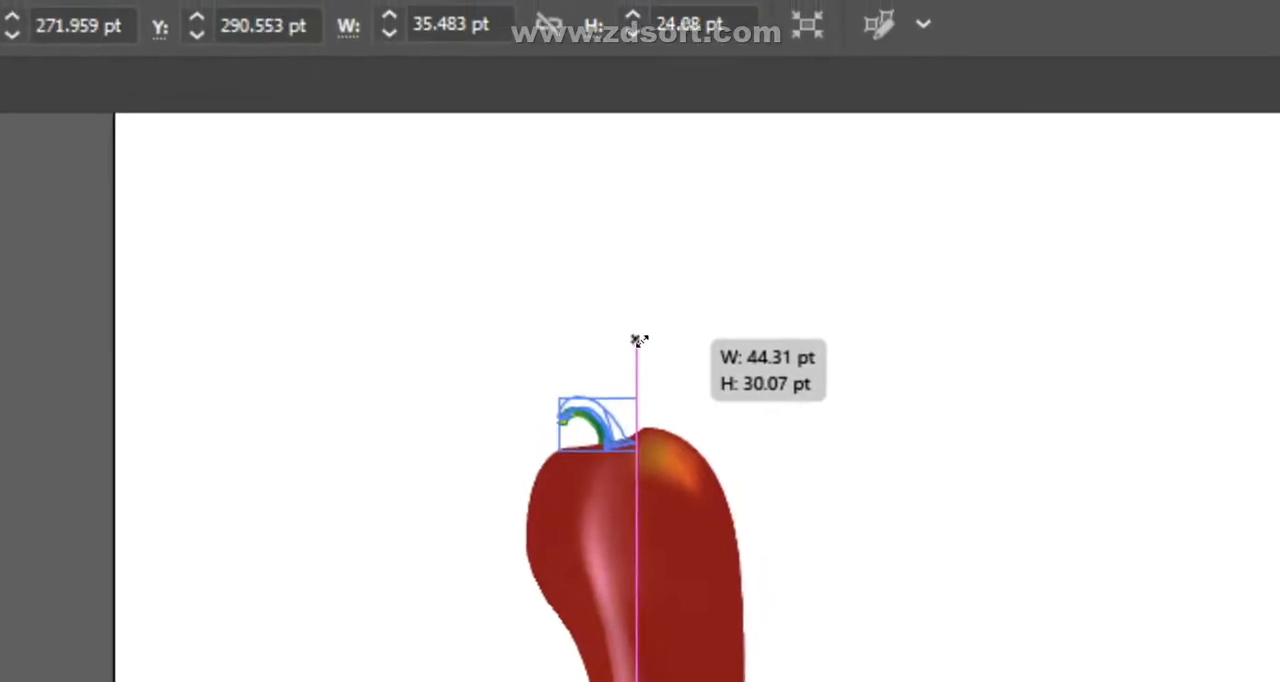
{"action": "left_click_drag", "start_coordinate": [637, 398], "coordinate": [643, 381]}
{"action": "left_click_drag", "start_coordinate": [644, 338], "coordinate": [643, 341]}
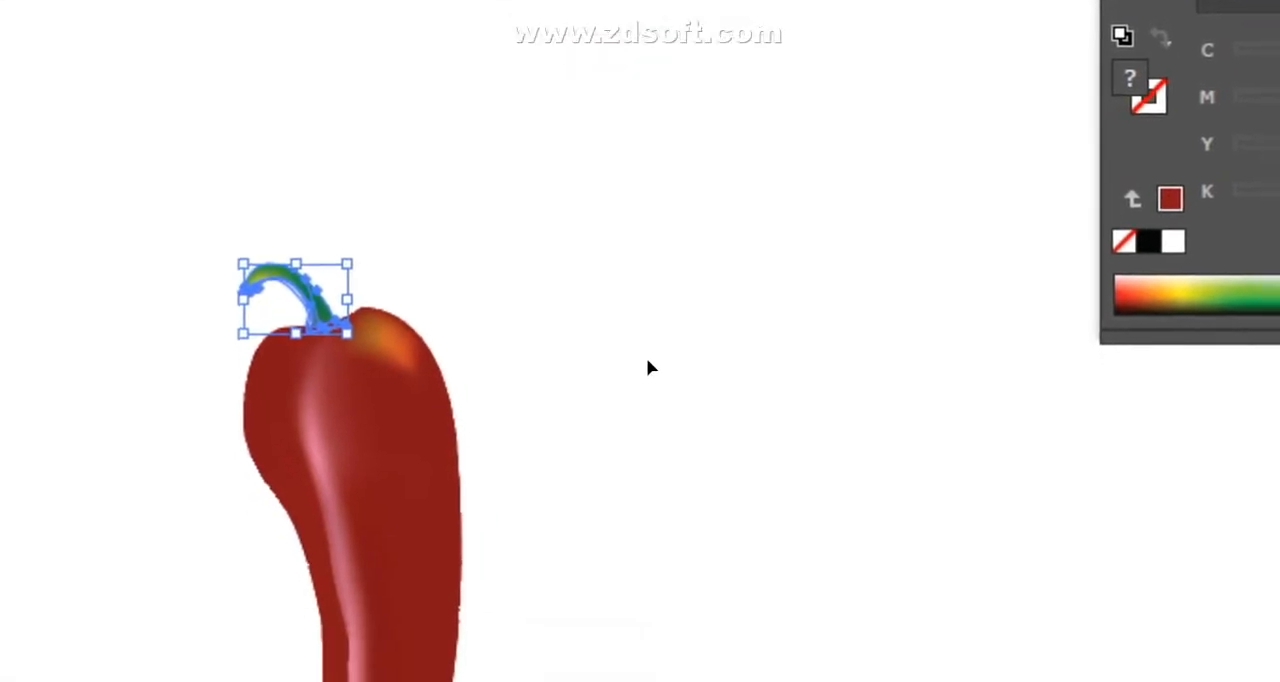
{"action": "left_click", "coordinate": [680, 468]}
- Group the stem with the pepper body, move the group up on the artboard, and deselect it
{"action": "left_click_drag", "start_coordinate": [119, 350], "coordinate": [651, 290]}
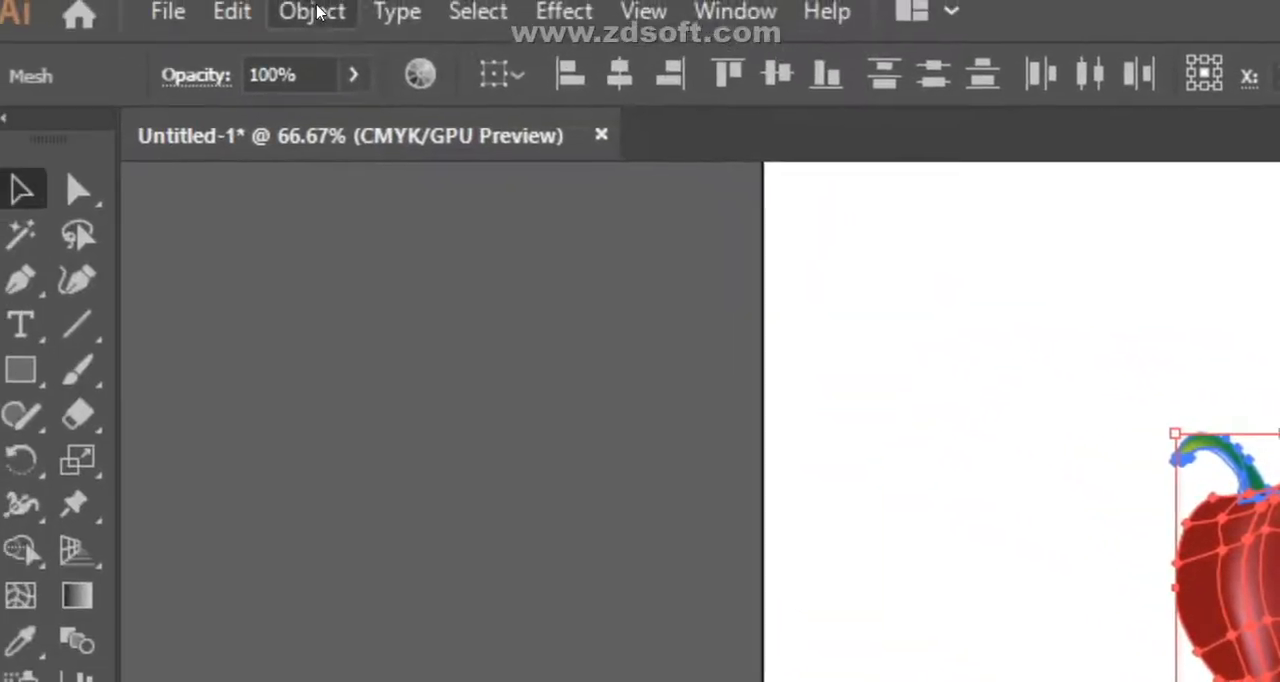
{"action": "left_click", "coordinate": [316, 11]}
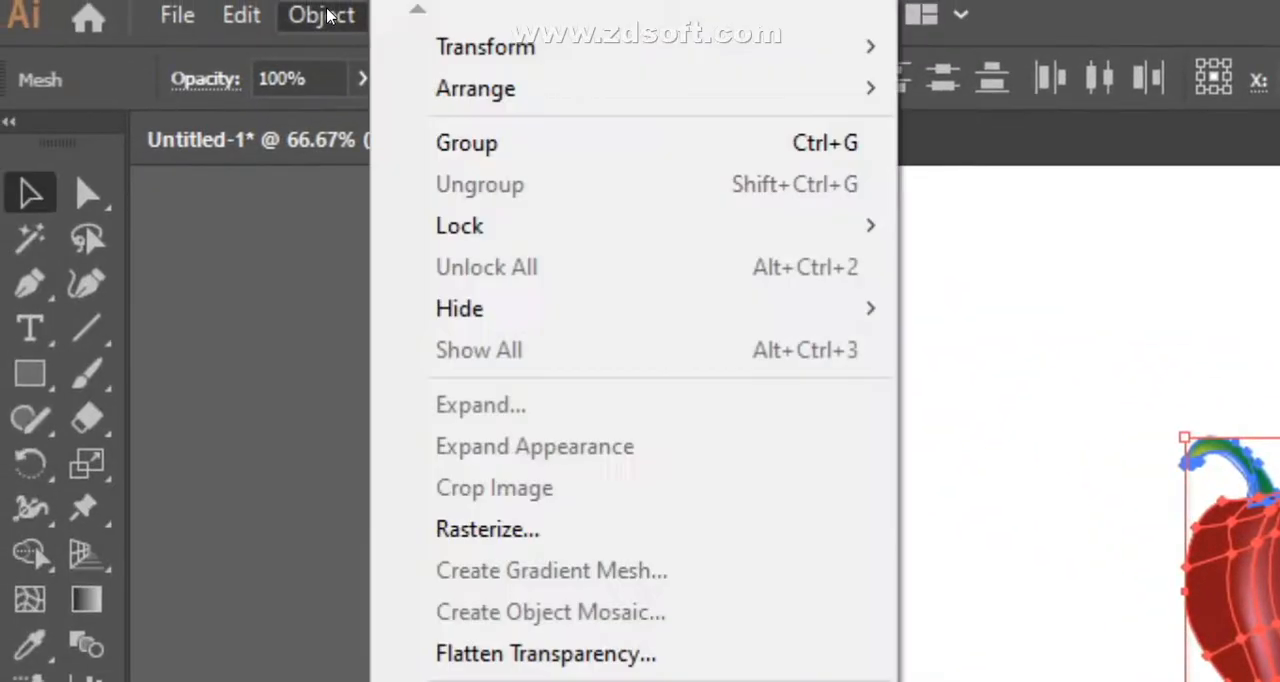
{"action": "left_click", "coordinate": [503, 143]}
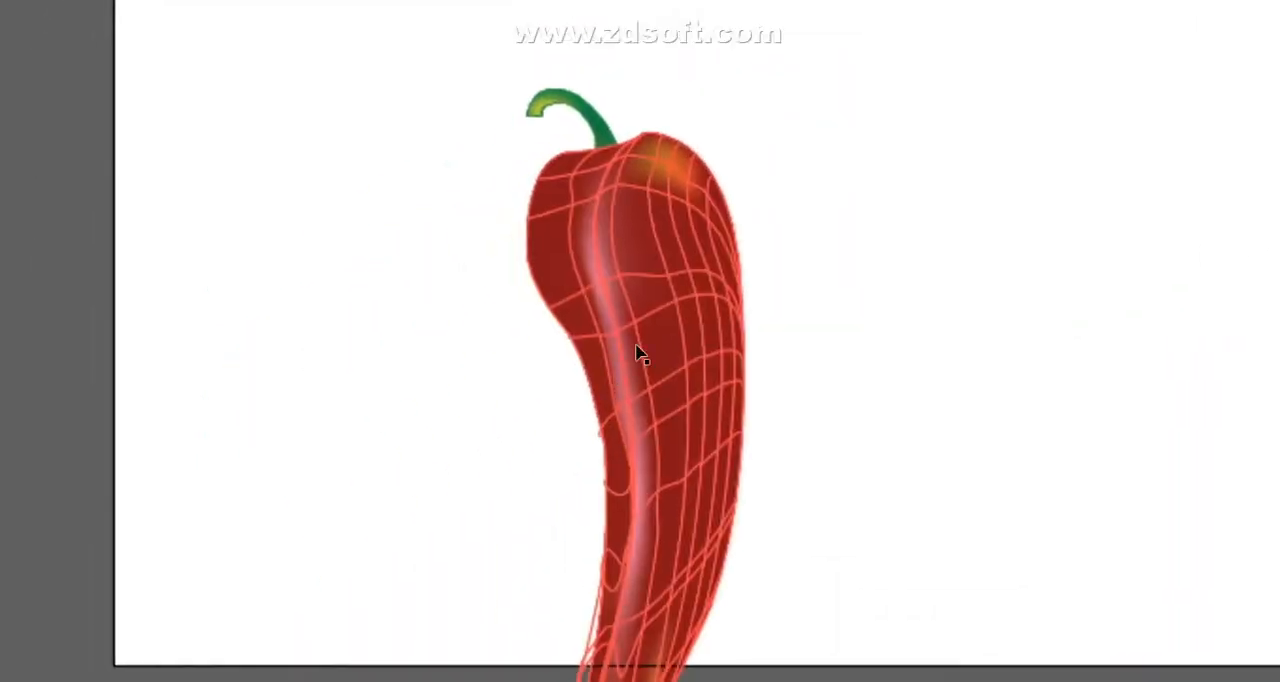
{"action": "left_click_drag", "start_coordinate": [637, 345], "coordinate": [620, 158]}
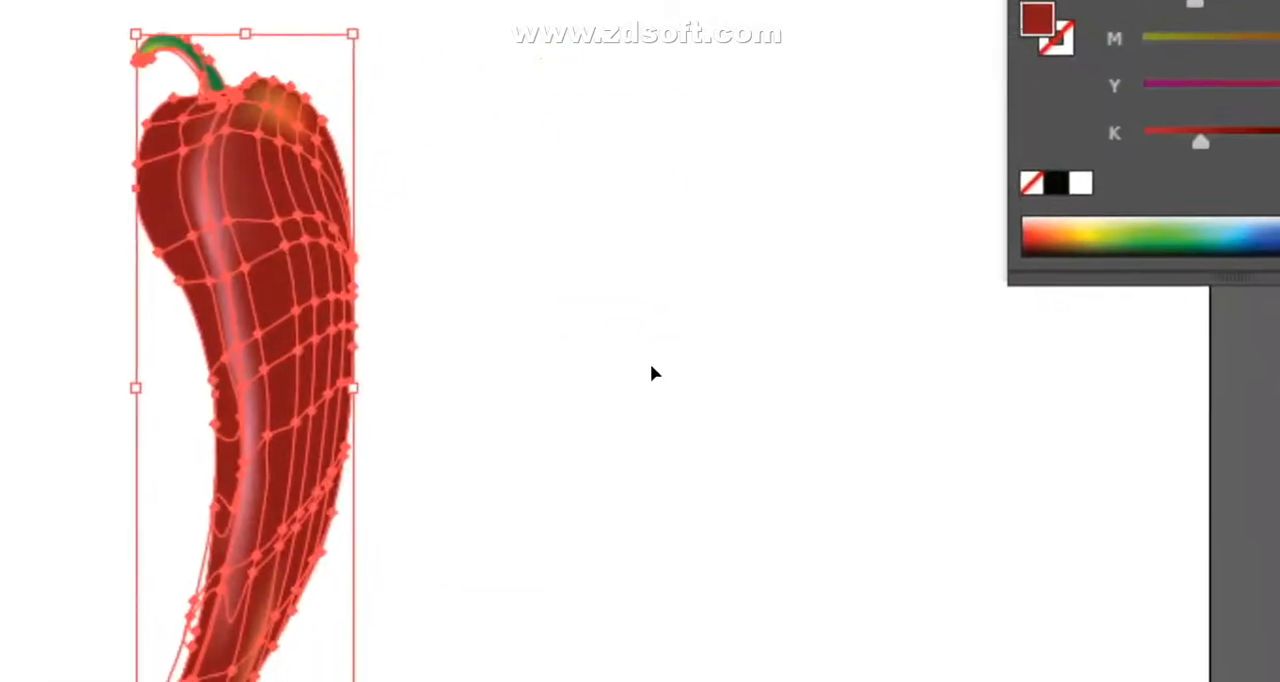
{"action": "left_click", "coordinate": [1028, 250]}
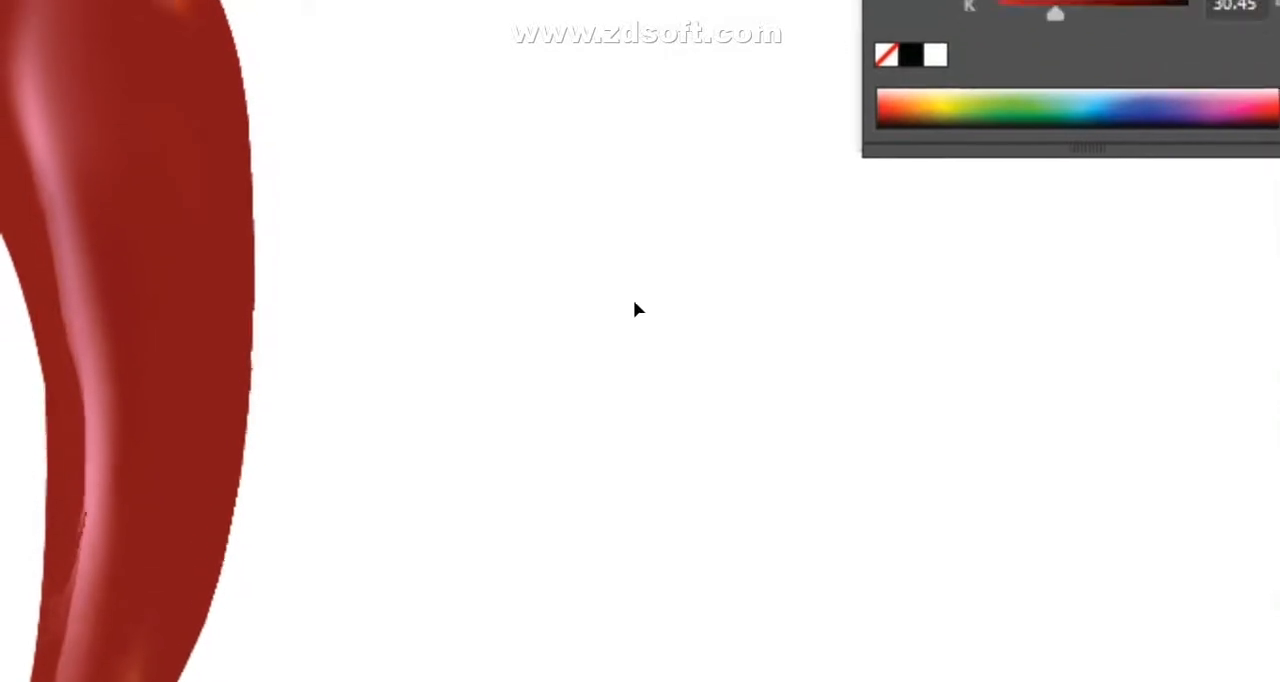
{"action": "scroll", "coordinate": [640, 349], "scroll_direction": "down", "scroll_amount": 3}
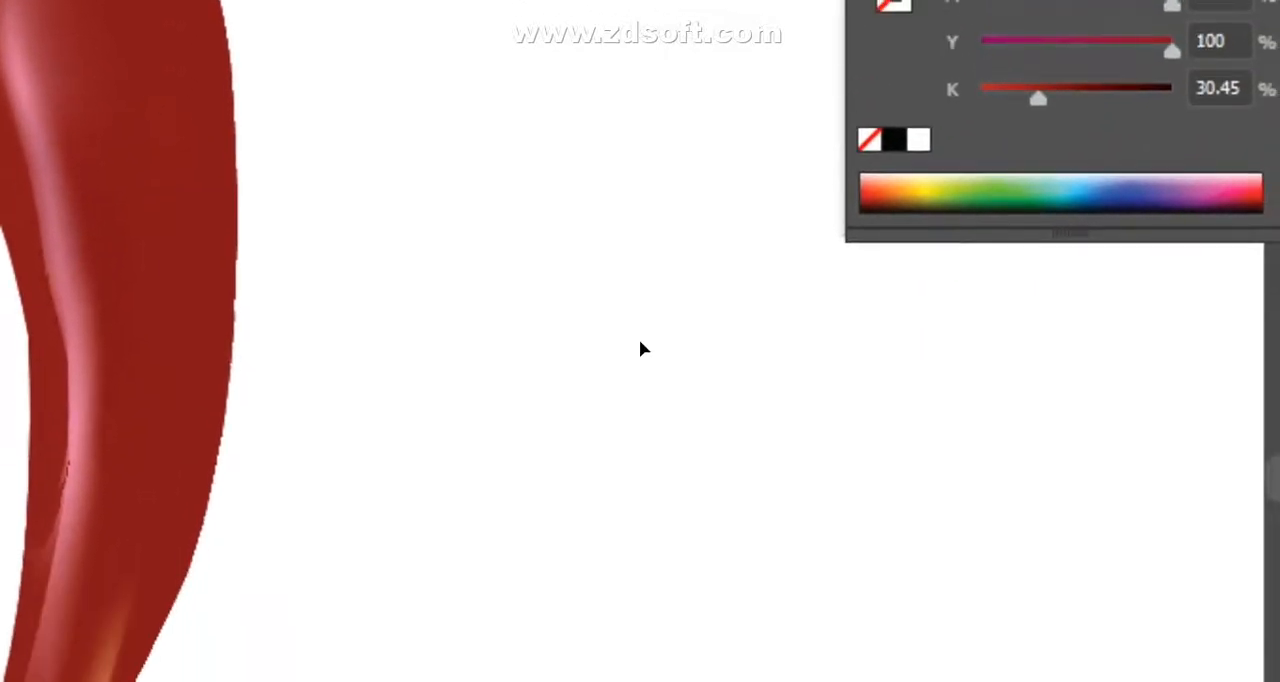
{"action": "scroll", "coordinate": [471, 527], "scroll_direction": "up", "scroll_amount": 3}
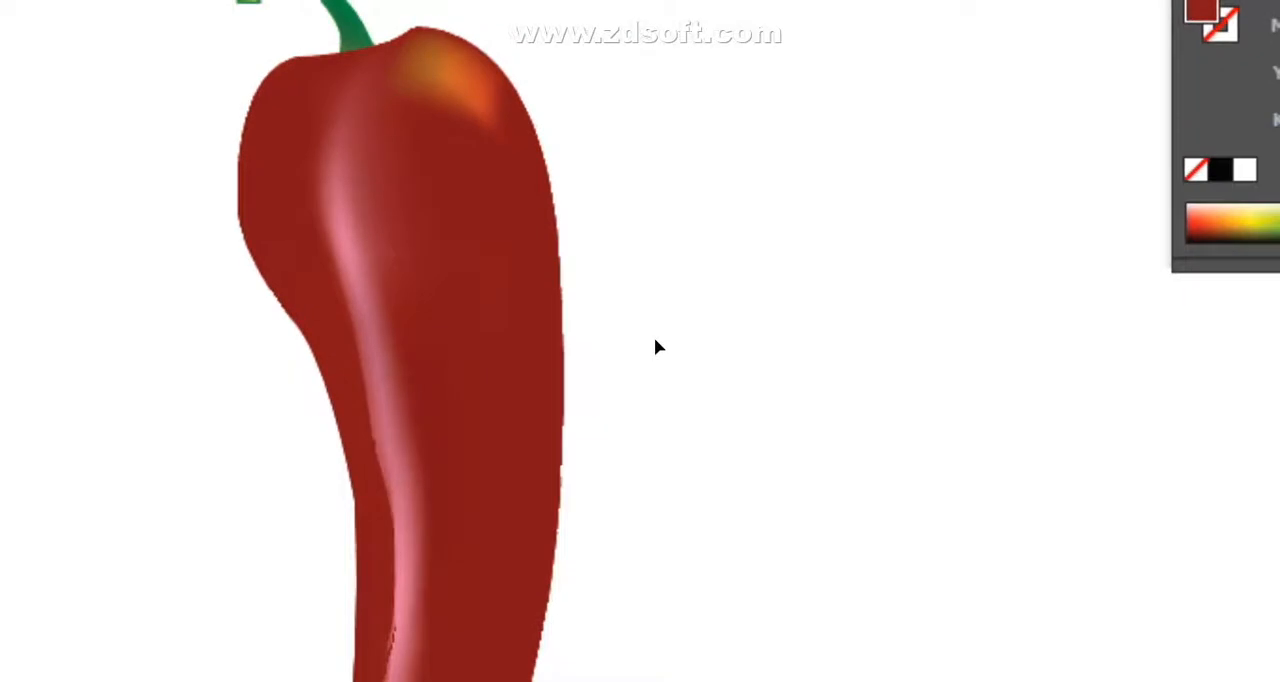
{"action": "left_click", "coordinate": [545, 560]}
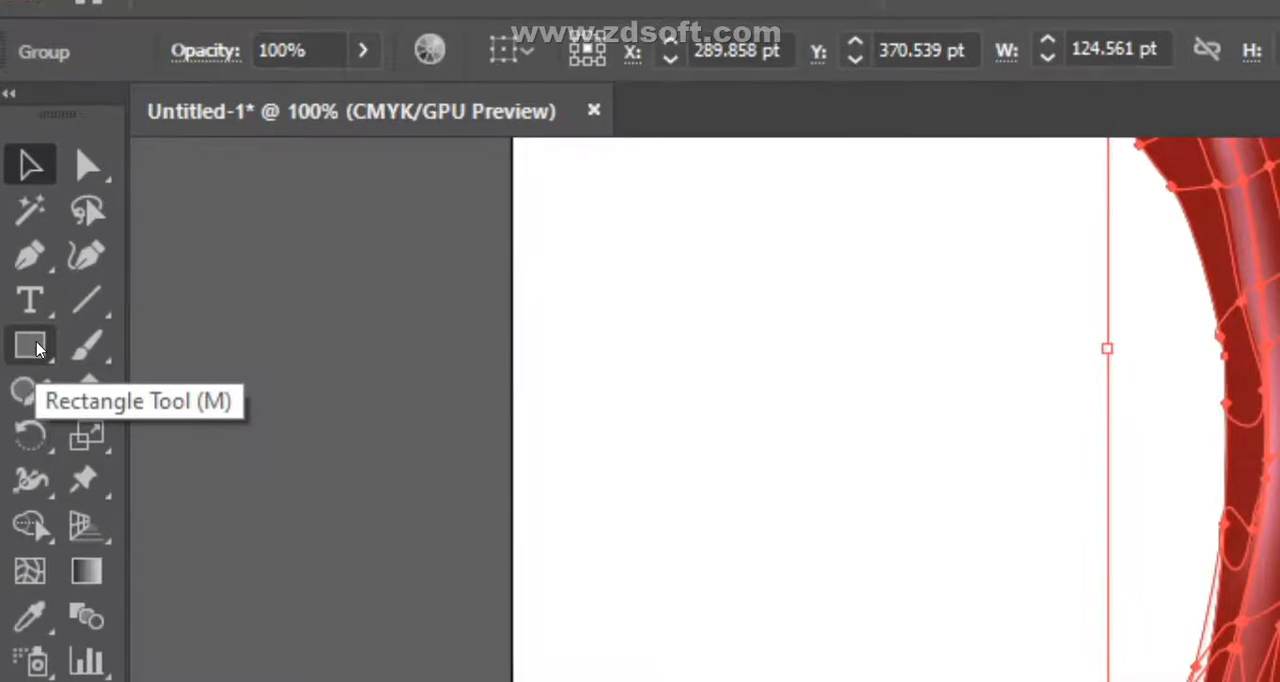
- Draw a straight vertical line segment on the empty artboard area beside the lower part of the pepper
{"action": "left_click", "coordinate": [34, 347]}
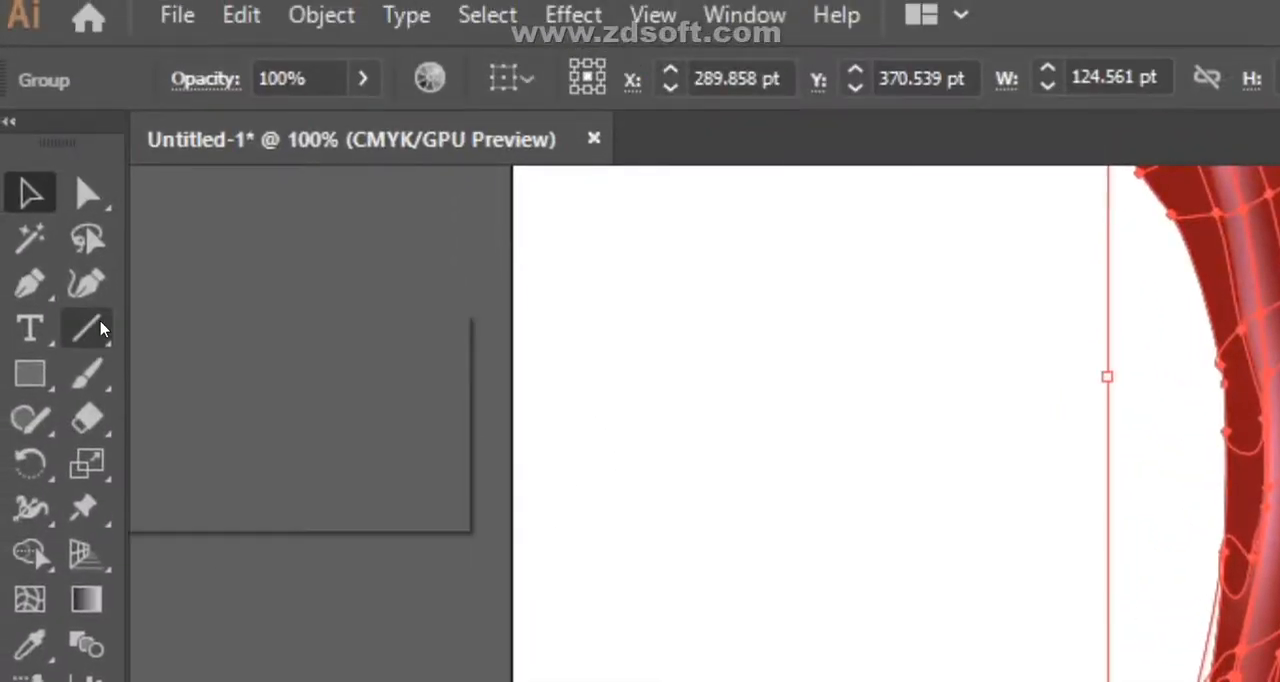
{"action": "left_click", "coordinate": [101, 330]}
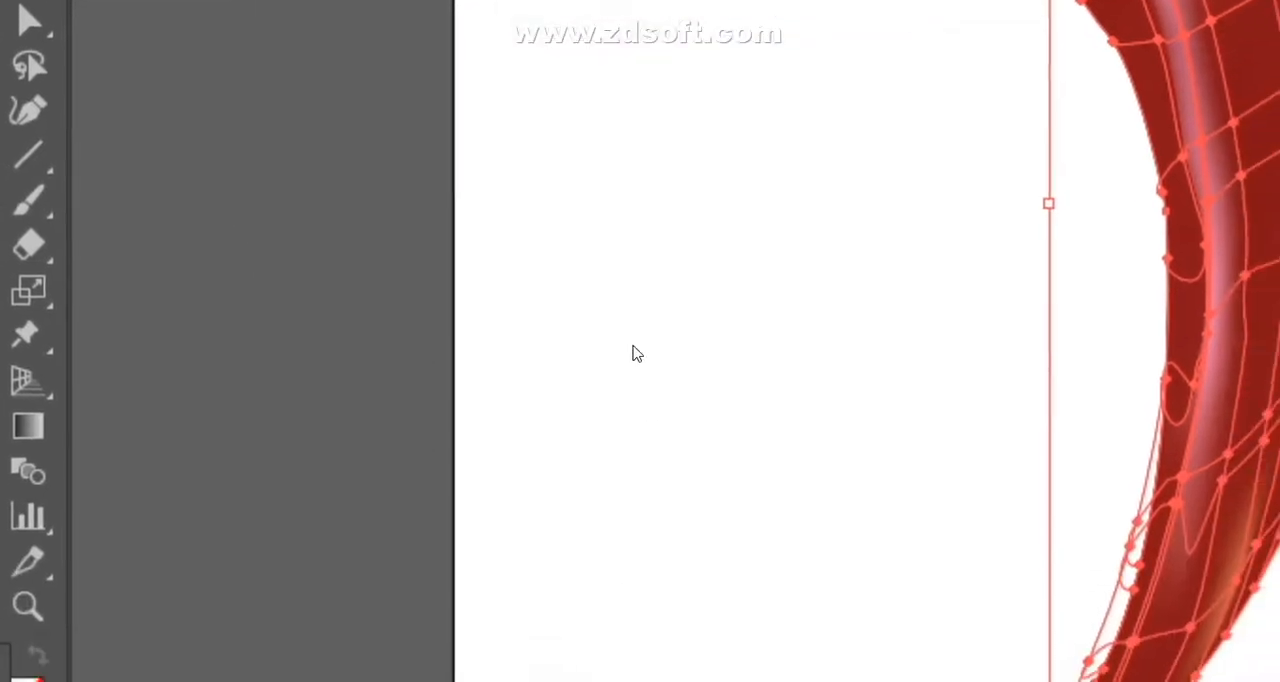
{"action": "key", "text": "backslash"}
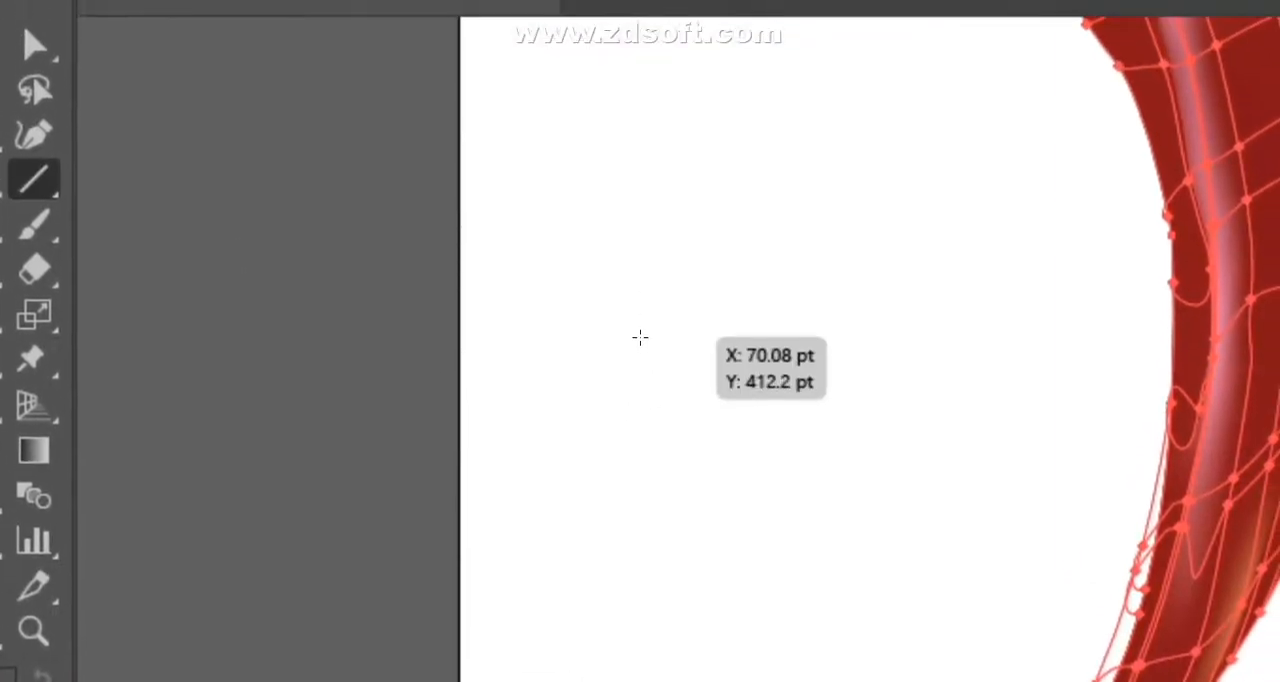
{"action": "left_click_drag", "start_coordinate": [638, 422], "coordinate": [640, 608]}
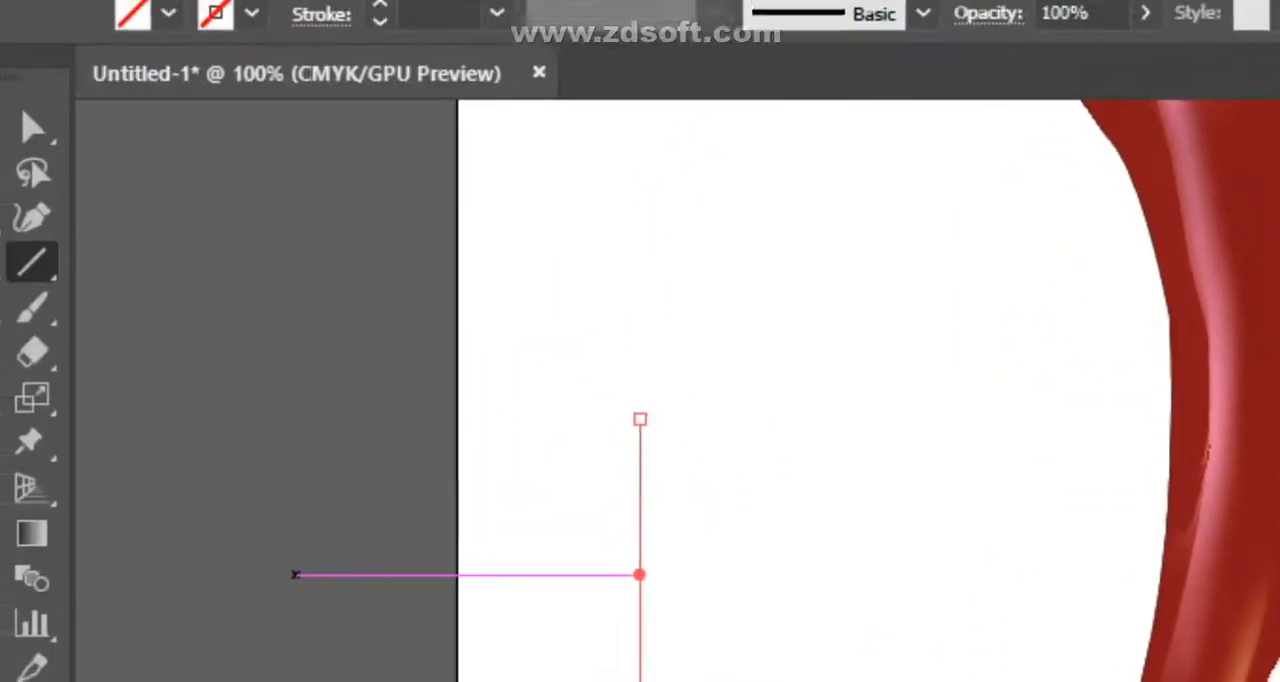
- Bend the middle of the vertical line outward, away from the pepper, into a smooth arc with the Curvature tool
{"action": "key", "text": "p"}
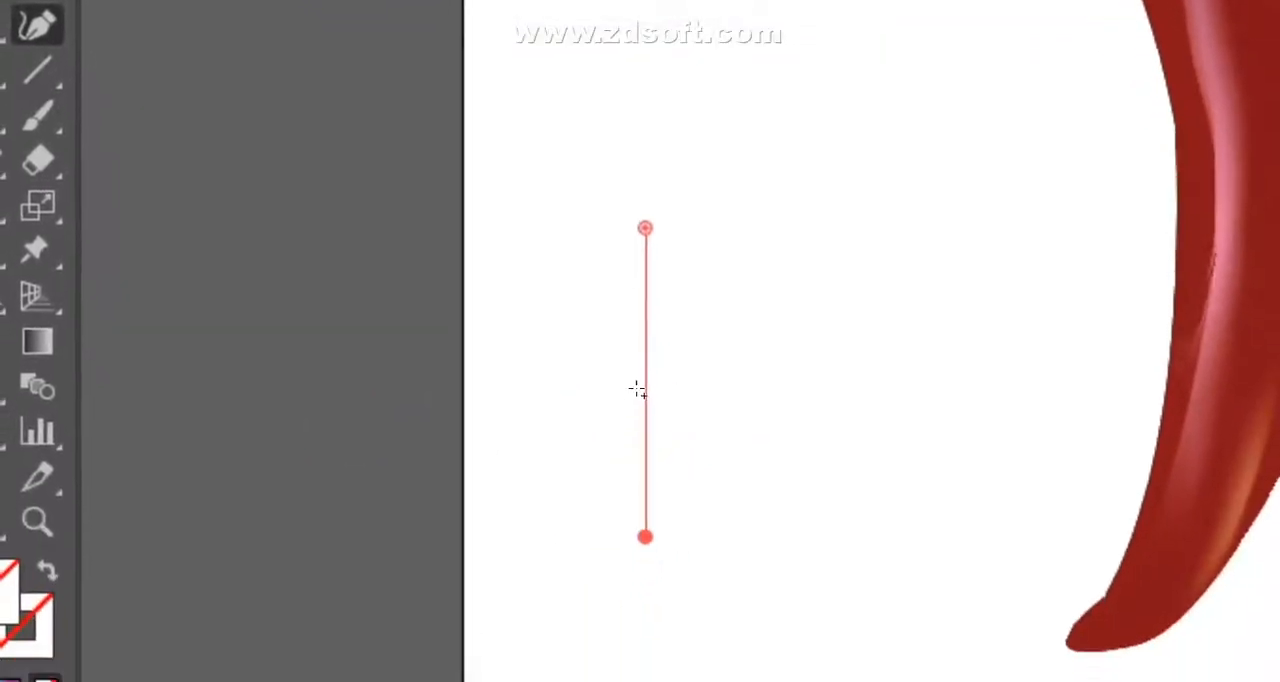
{"action": "left_click_drag", "start_coordinate": [641, 341], "coordinate": [577, 343]}
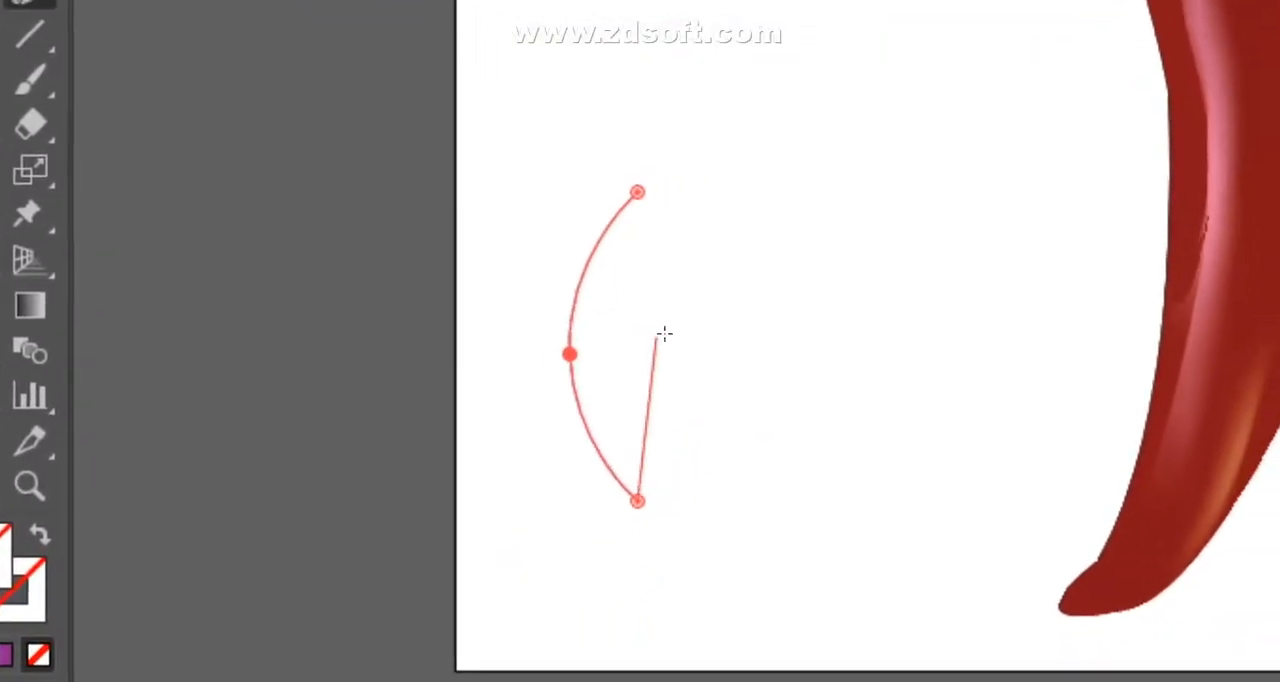
{"action": "key", "text": "v"}
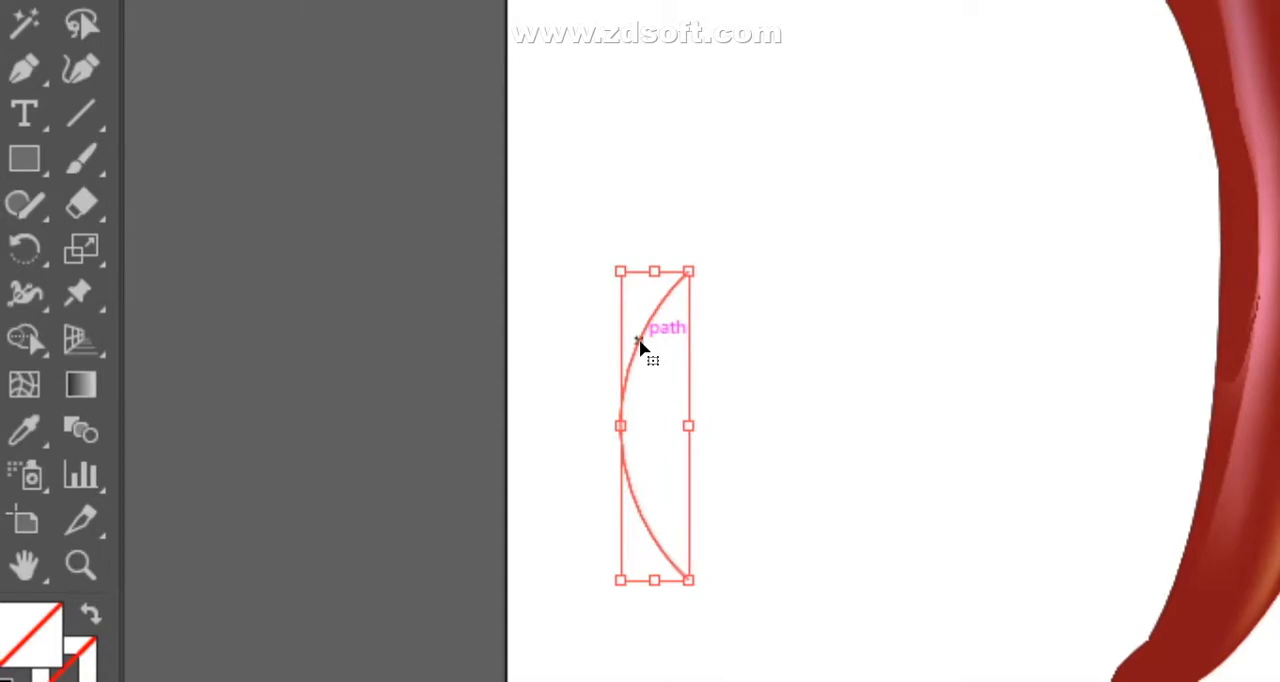
- Try to mirror the arc with Reflect using an angle of 180°, and deselect it
{"action": "right_click", "coordinate": [639, 341]}
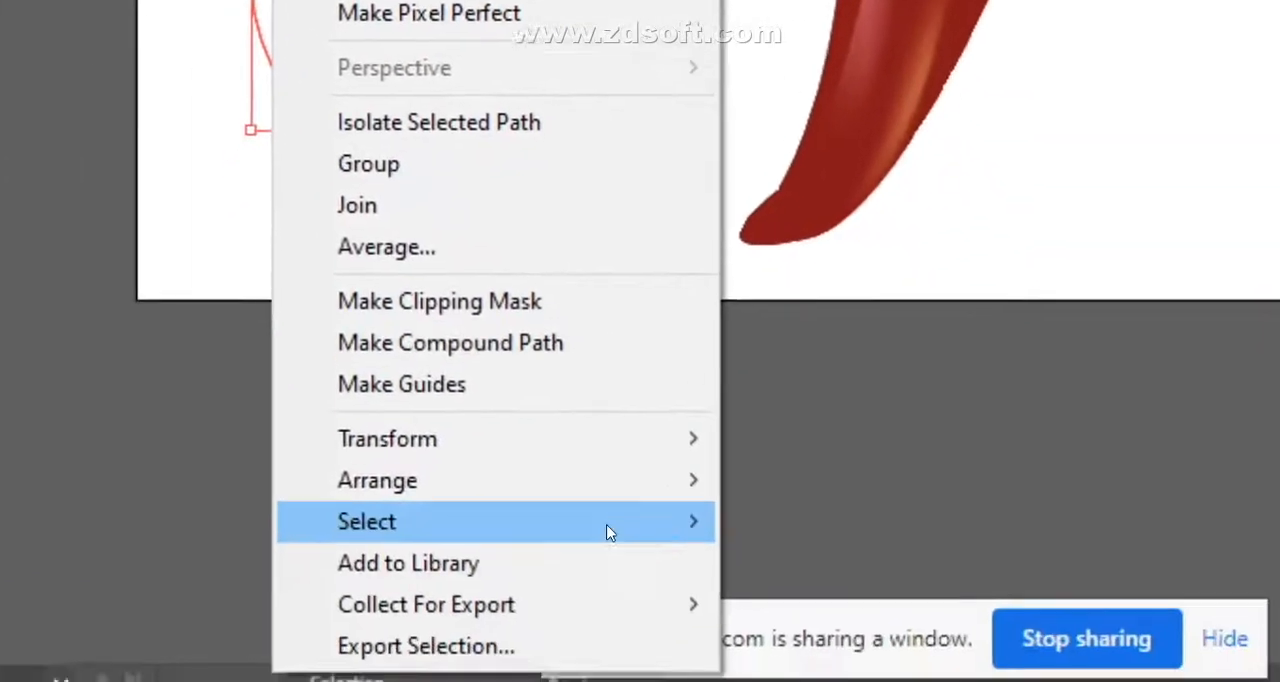
{"action": "mouse_move", "coordinate": [717, 484]}
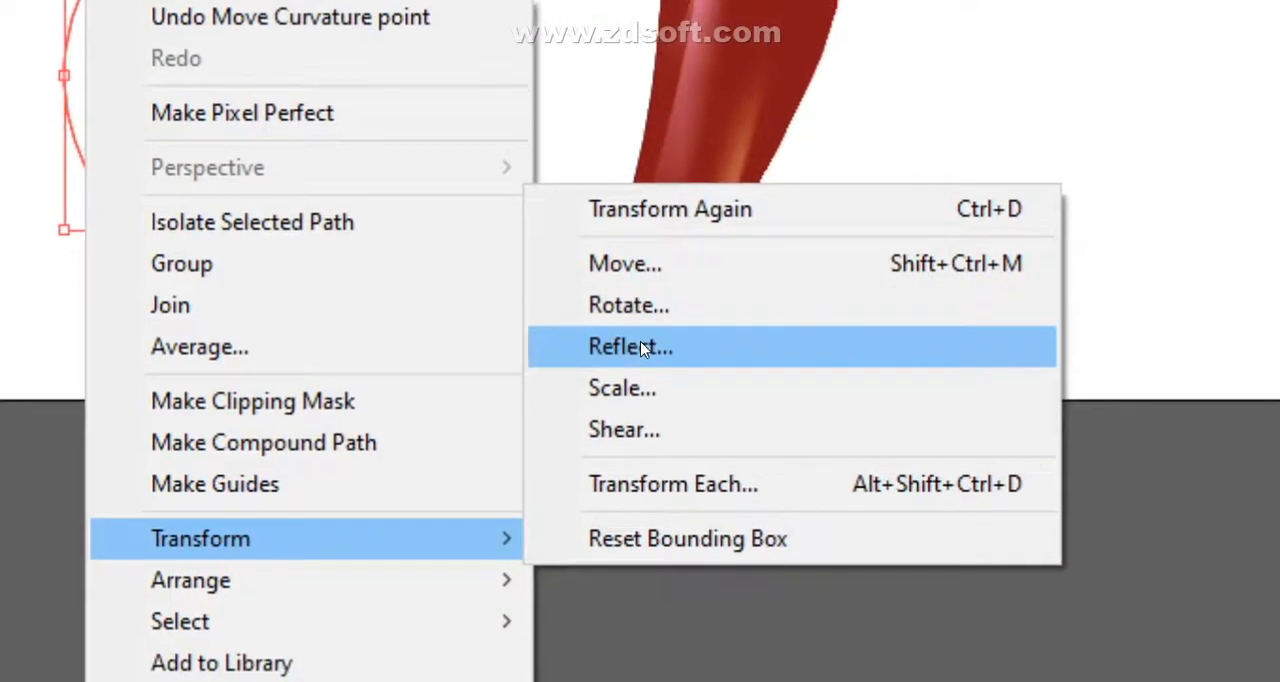
{"action": "left_click", "coordinate": [624, 378]}
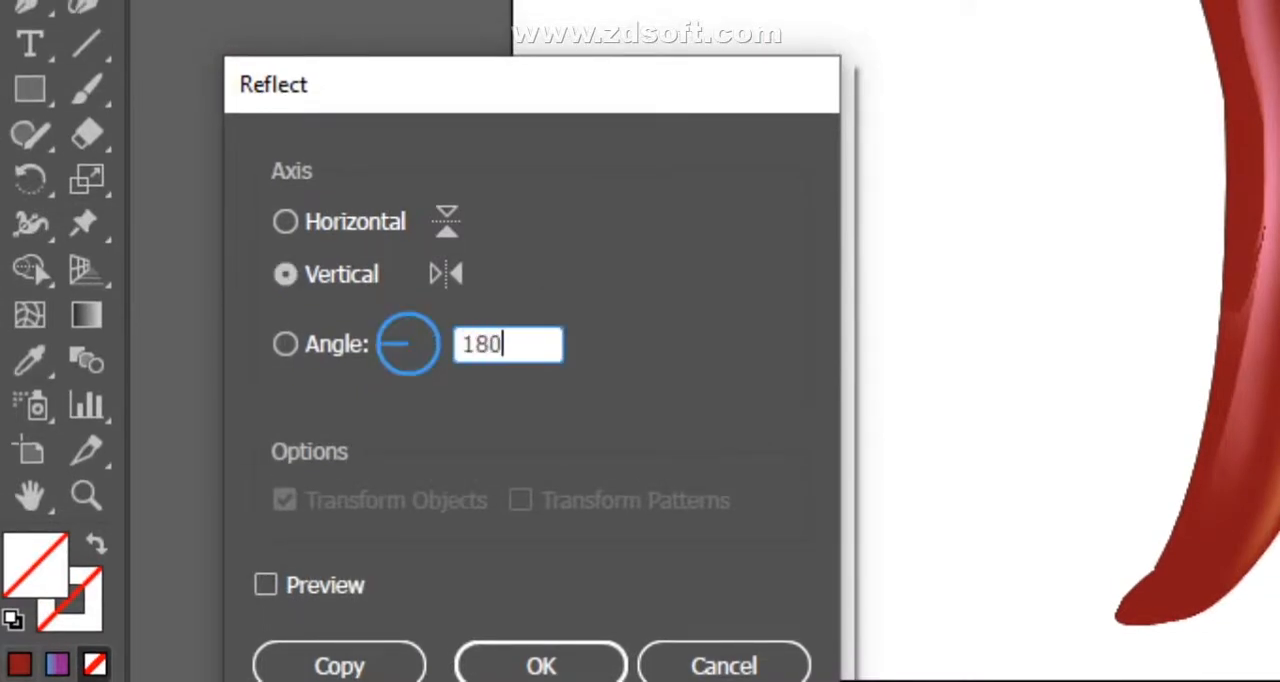
{"action": "key", "text": "Return"}
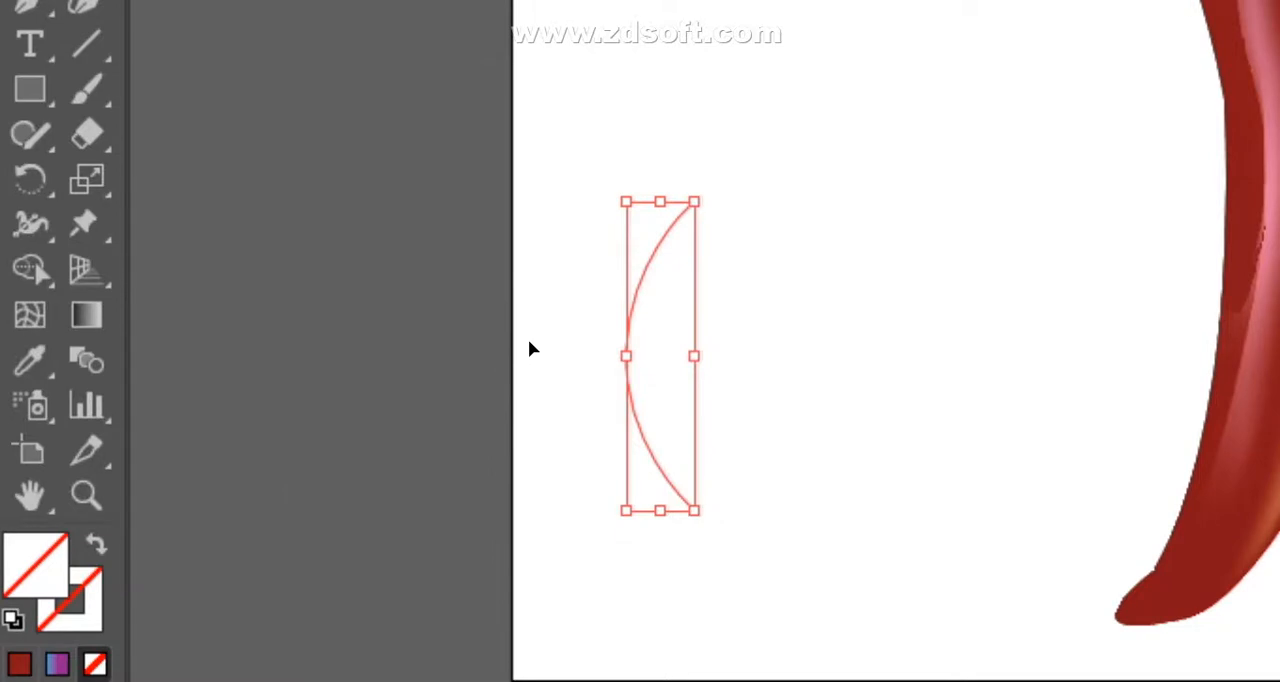
{"action": "right_click", "coordinate": [641, 332]}
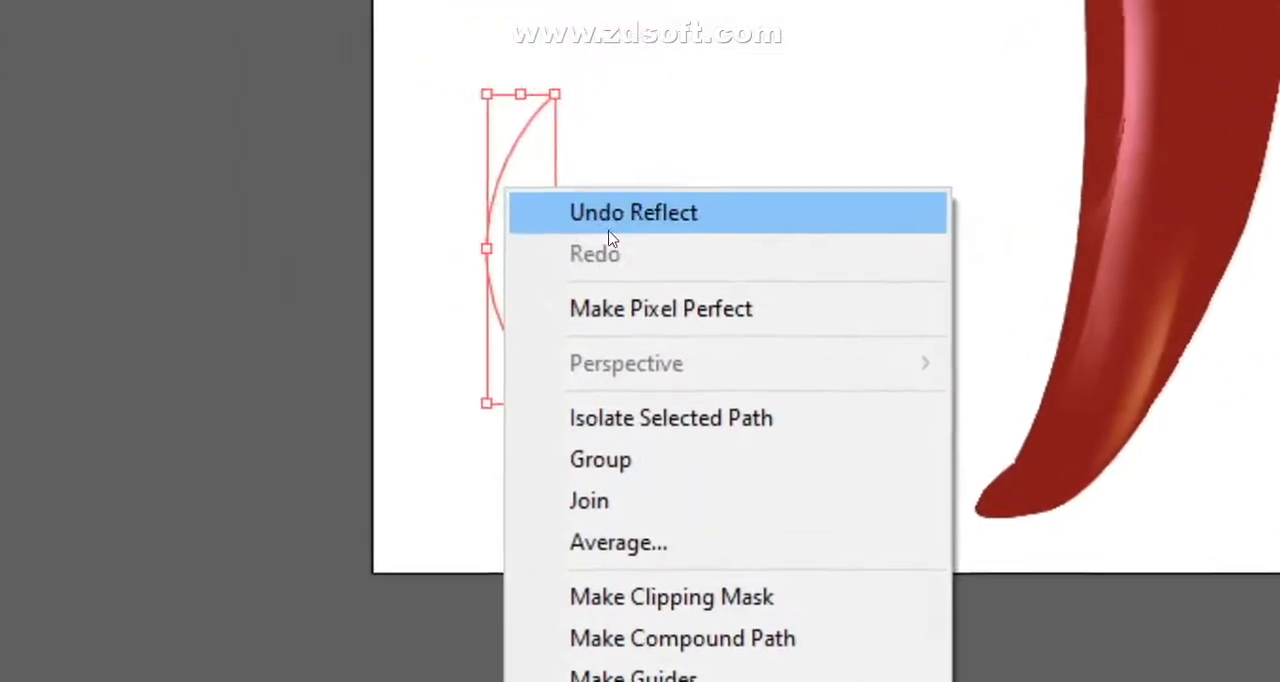
{"action": "left_click", "coordinate": [611, 214]}
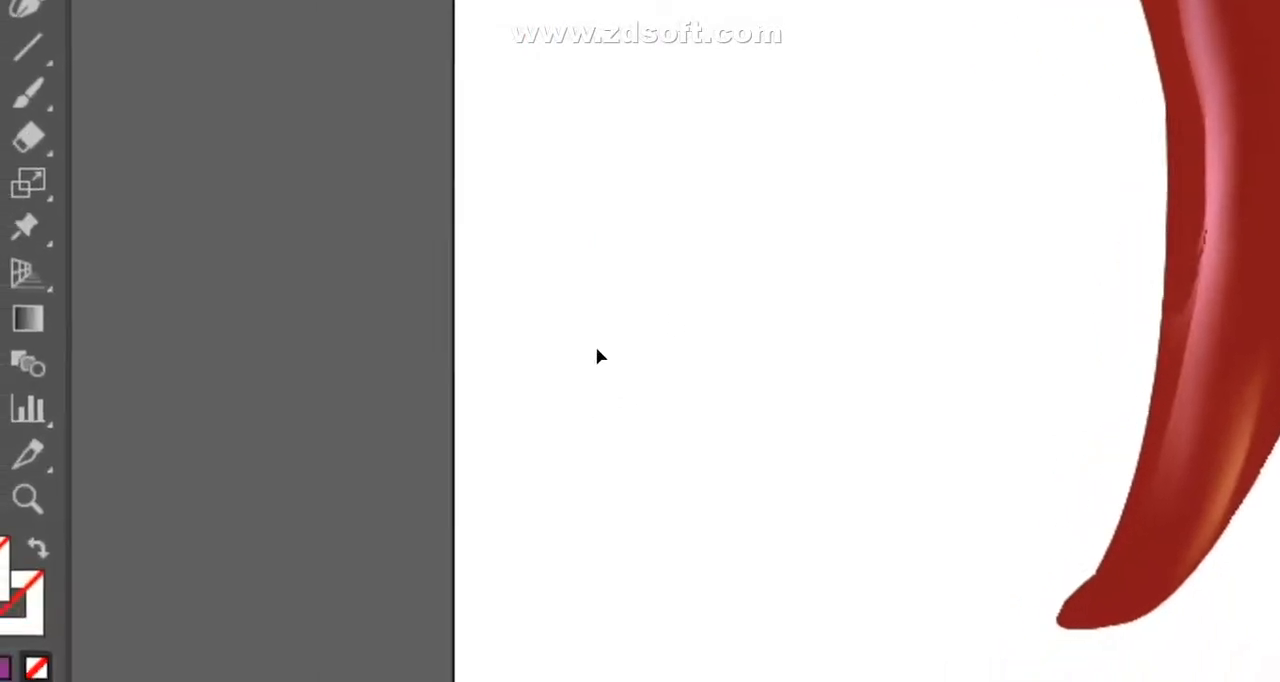
- Select the arc and give it a black stroke
{"action": "left_click_drag", "start_coordinate": [650, 354], "coordinate": [652, 357]}
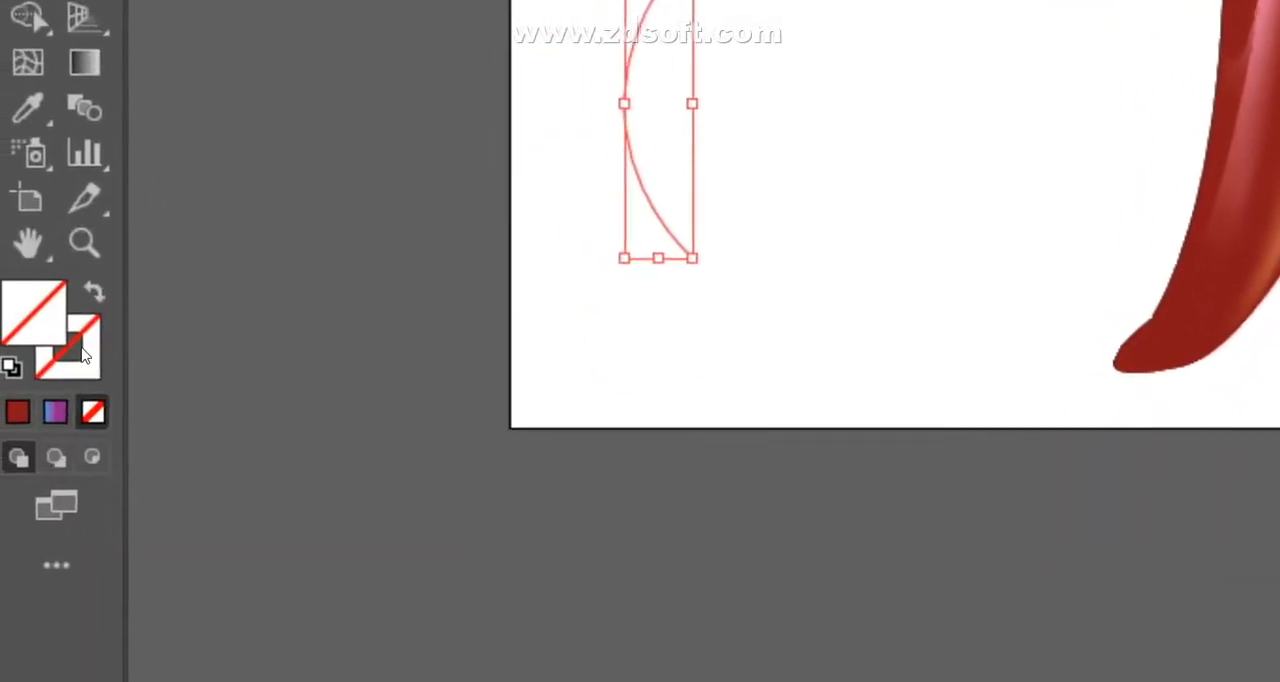
{"action": "double_click", "coordinate": [81, 348]}
{"action": "left_click", "coordinate": [1279, 485]}
{"action": "left_click", "coordinate": [1225, 307]}
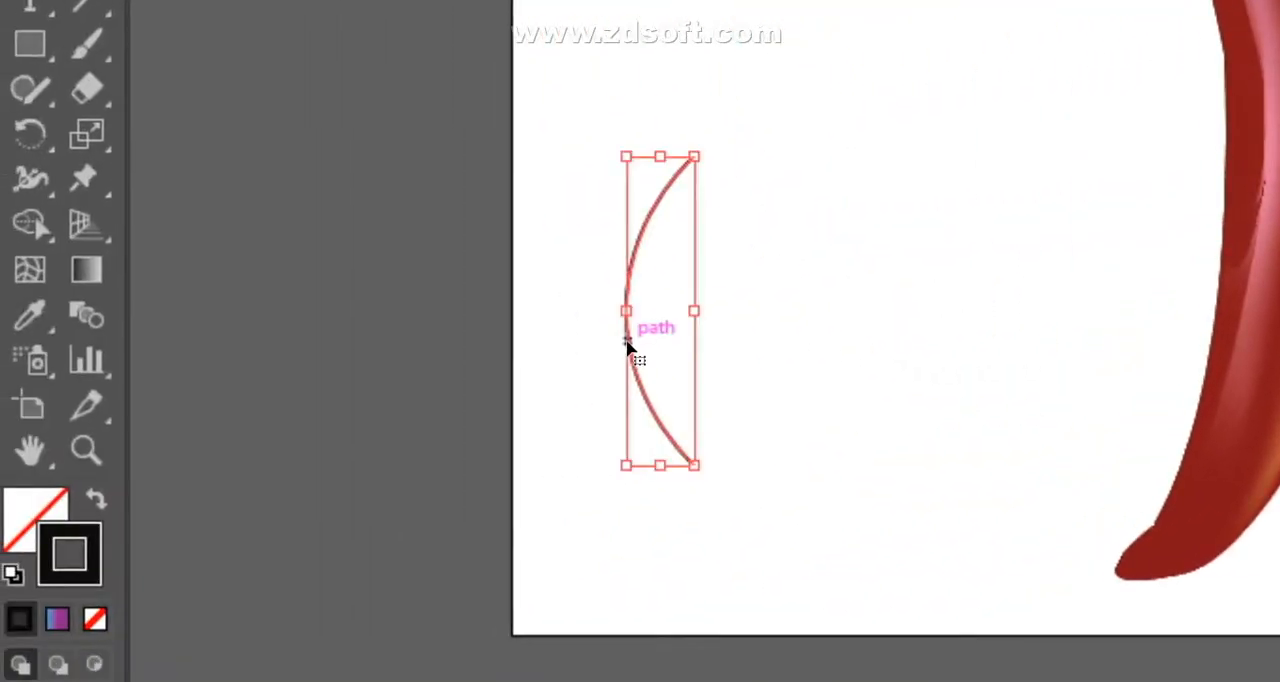
- Duplicate the black arc about 26 pt toward the pepper and reflect the copy at 90° to close a pointed leaf outline
{"action": "left_click_drag", "start_coordinate": [653, 349], "coordinate": [690, 349]}
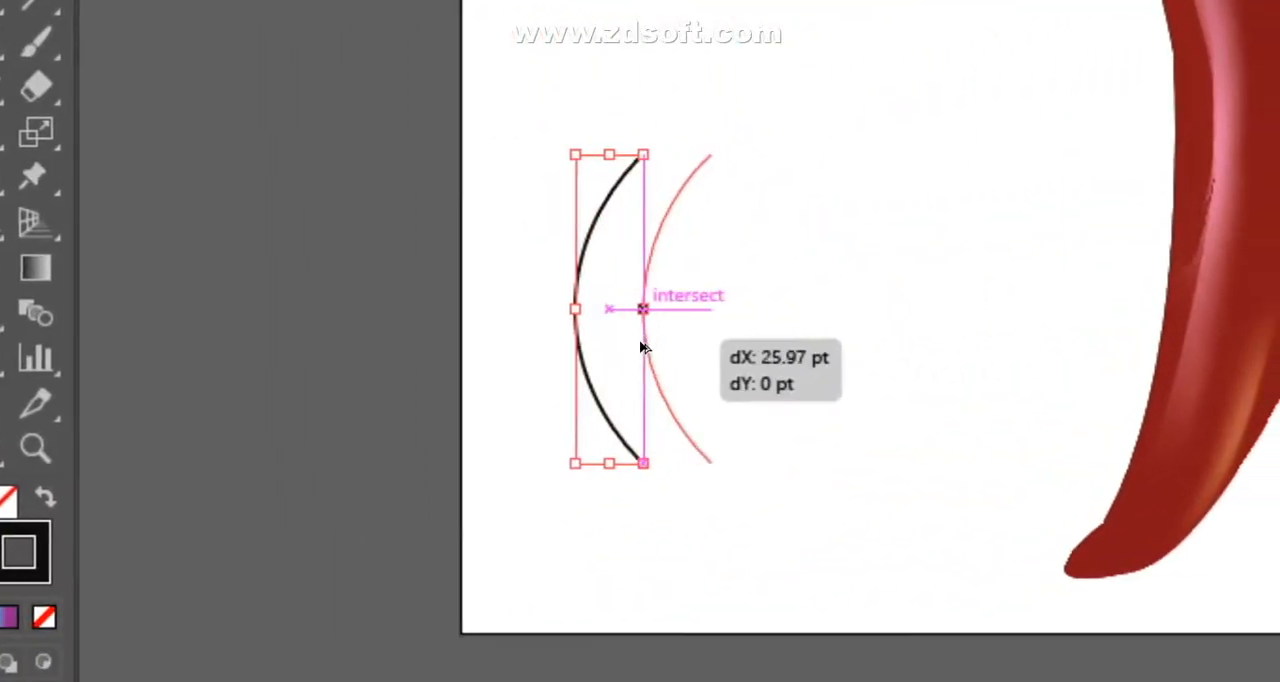
{"action": "right_click", "coordinate": [643, 345]}
{"action": "mouse_move", "coordinate": [660, 460]}
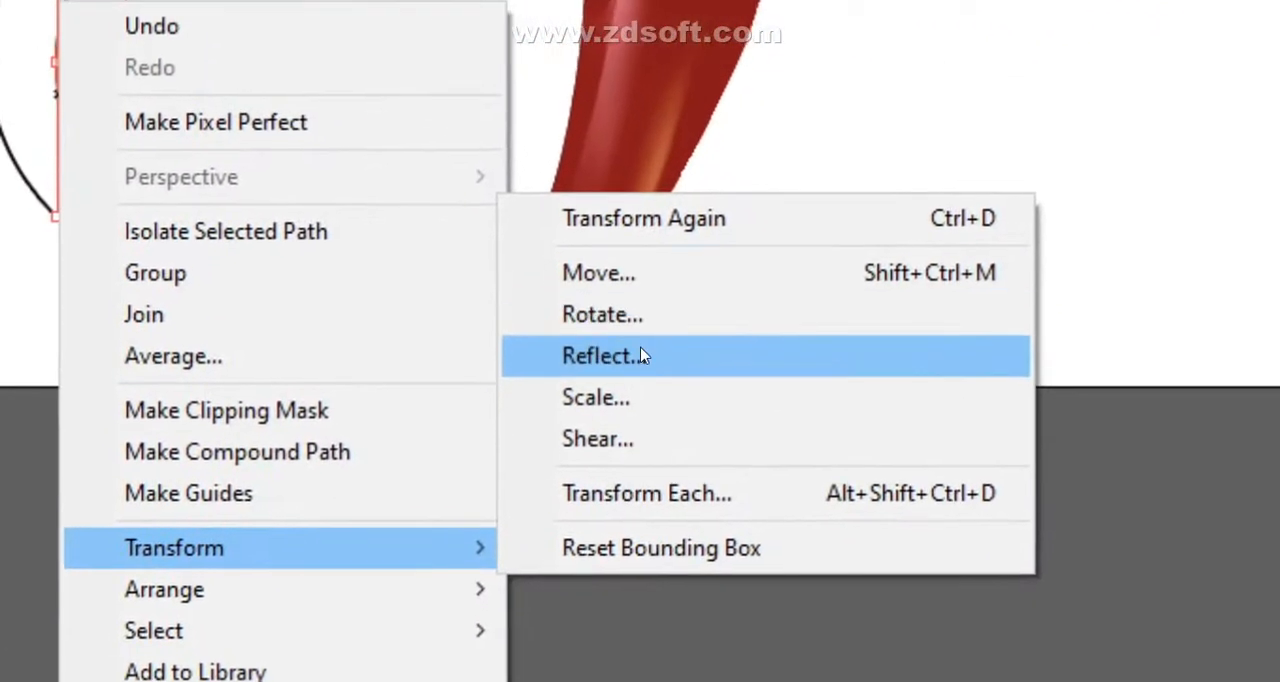
{"action": "left_click", "coordinate": [643, 347]}
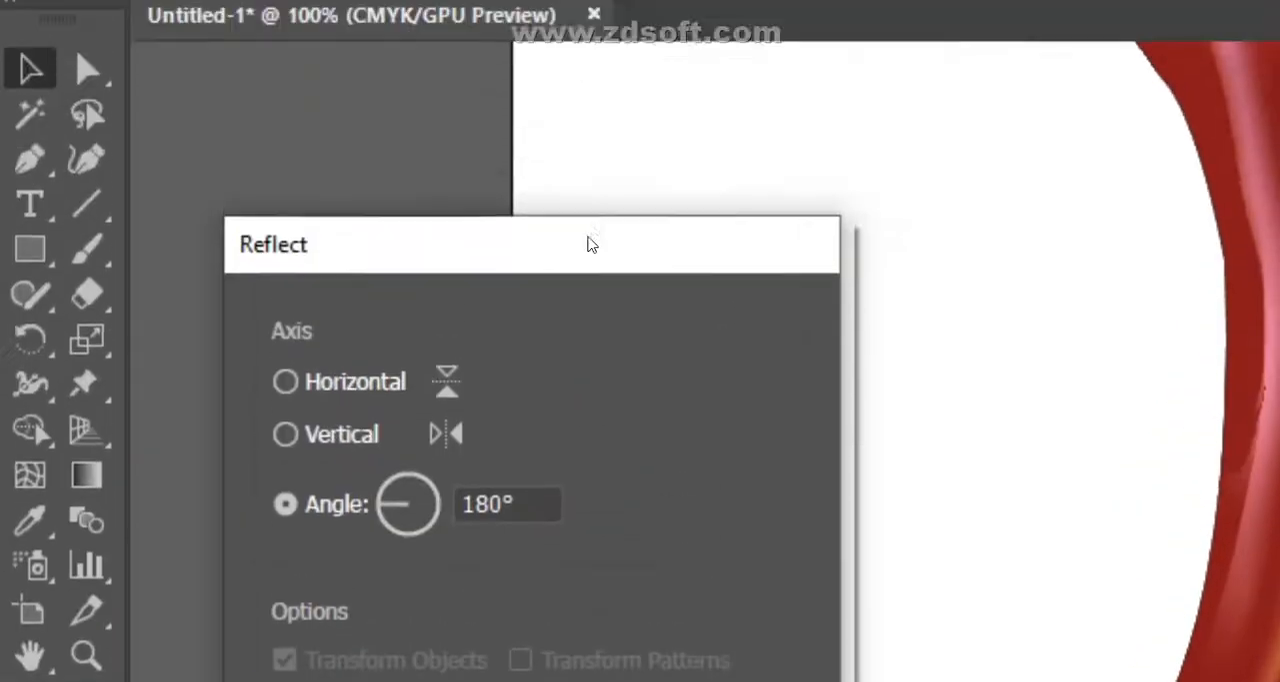
{"action": "left_click_drag", "start_coordinate": [622, 243], "coordinate": [447, 115]}
{"action": "left_click", "coordinate": [354, 396]}
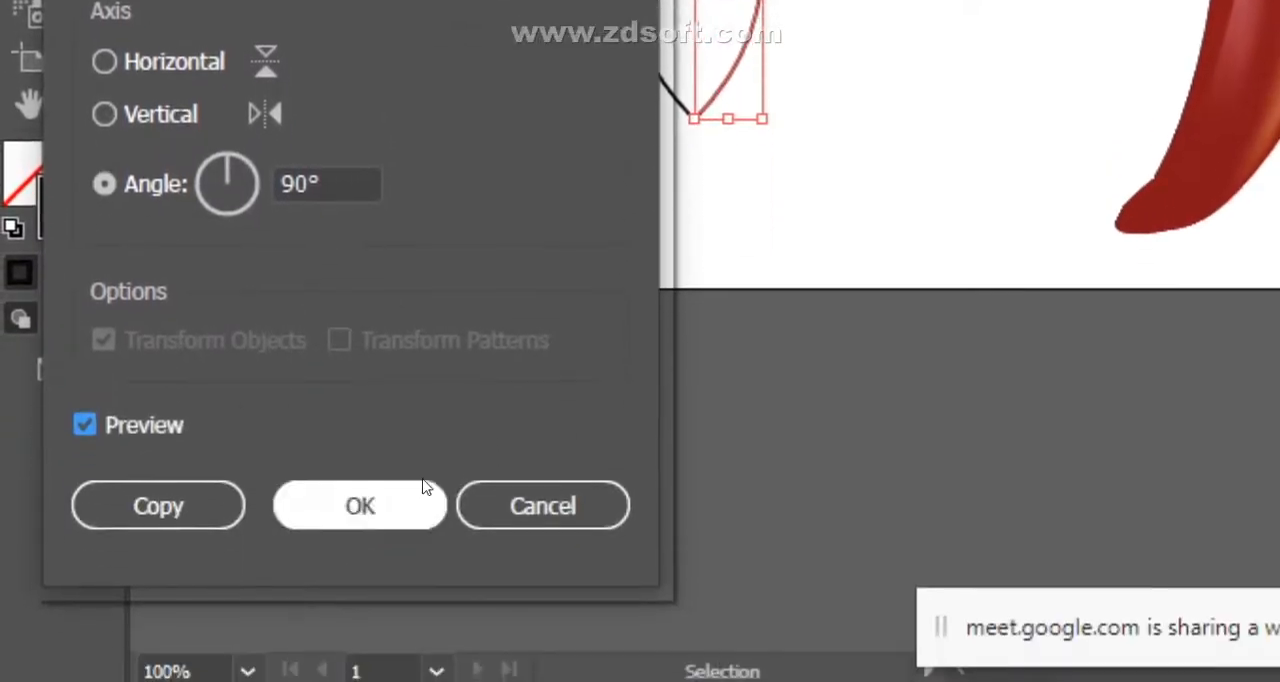
{"action": "left_click", "coordinate": [420, 490]}
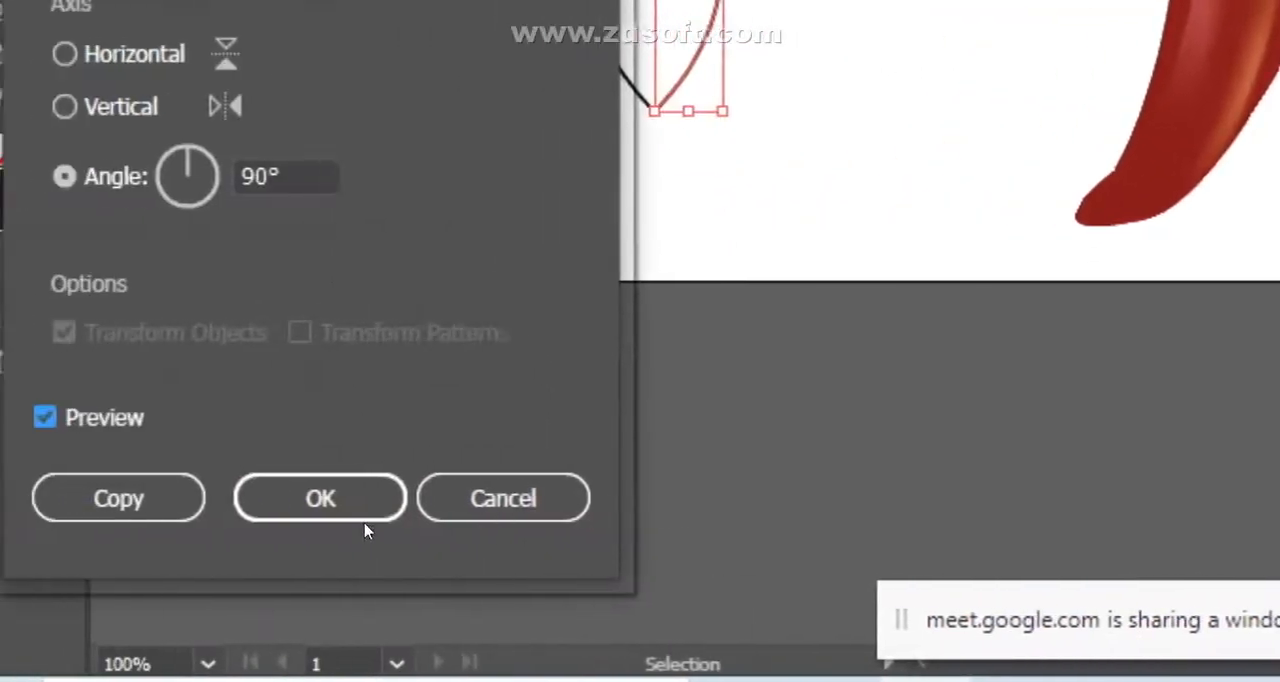
{"action": "left_click", "coordinate": [366, 500]}
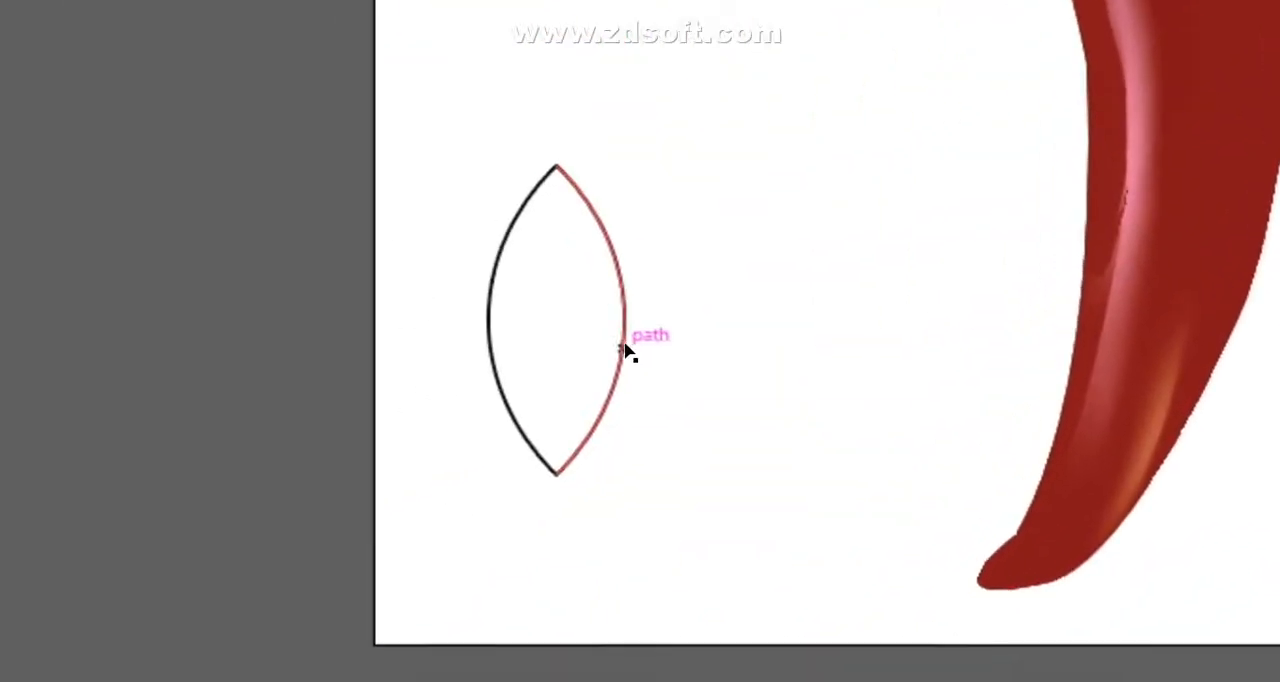
- Select both arcs of the leaf outline together
{"action": "left_click", "coordinate": [627, 350]}
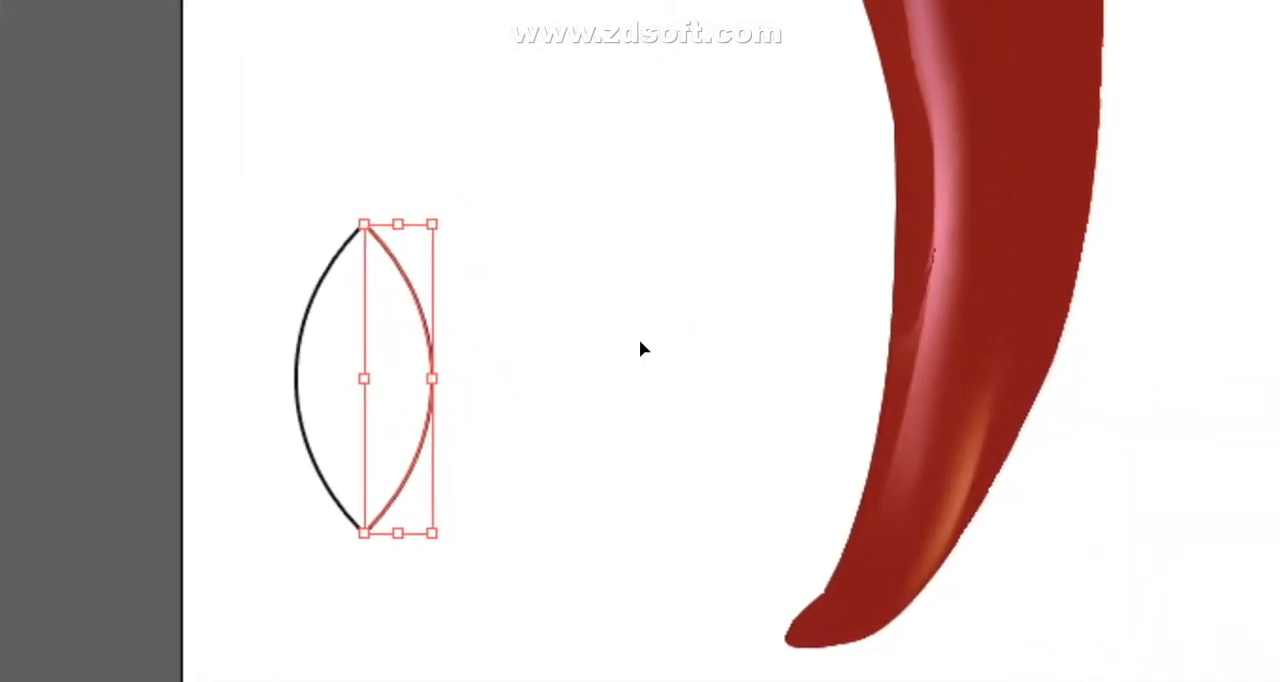
{"action": "left_click", "coordinate": [635, 365]}
{"action": "left_click_drag", "start_coordinate": [484, 232], "coordinate": [876, 518]}
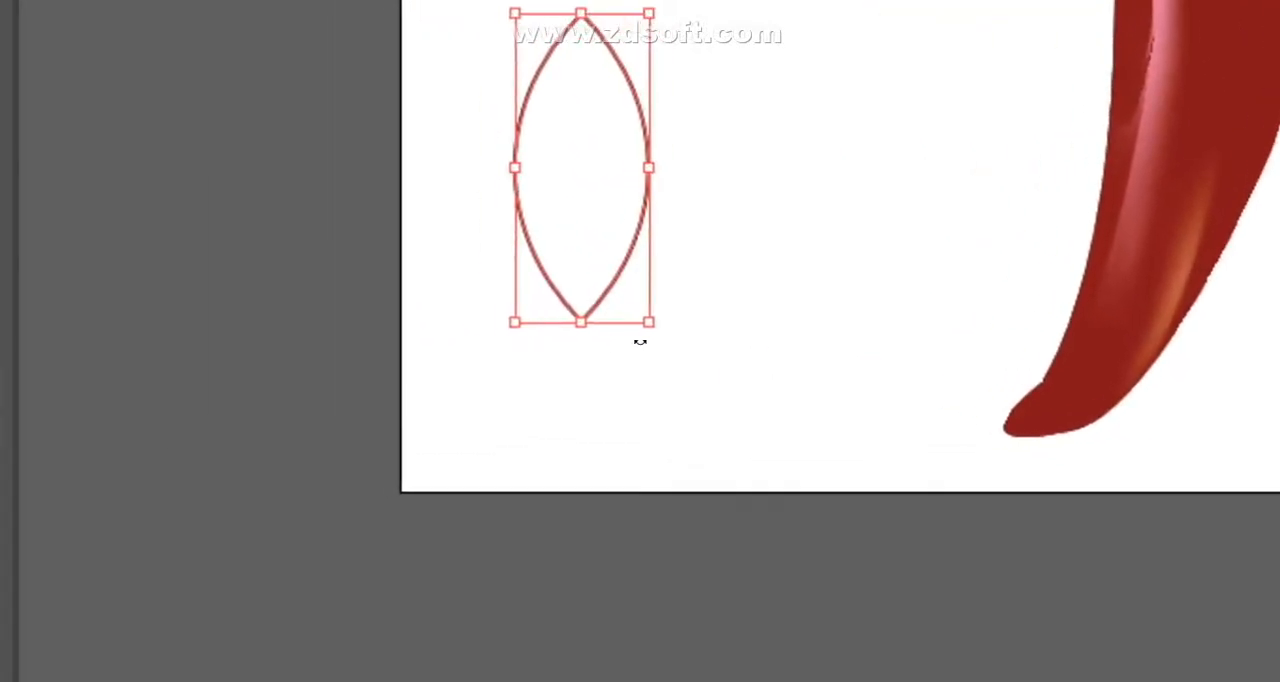
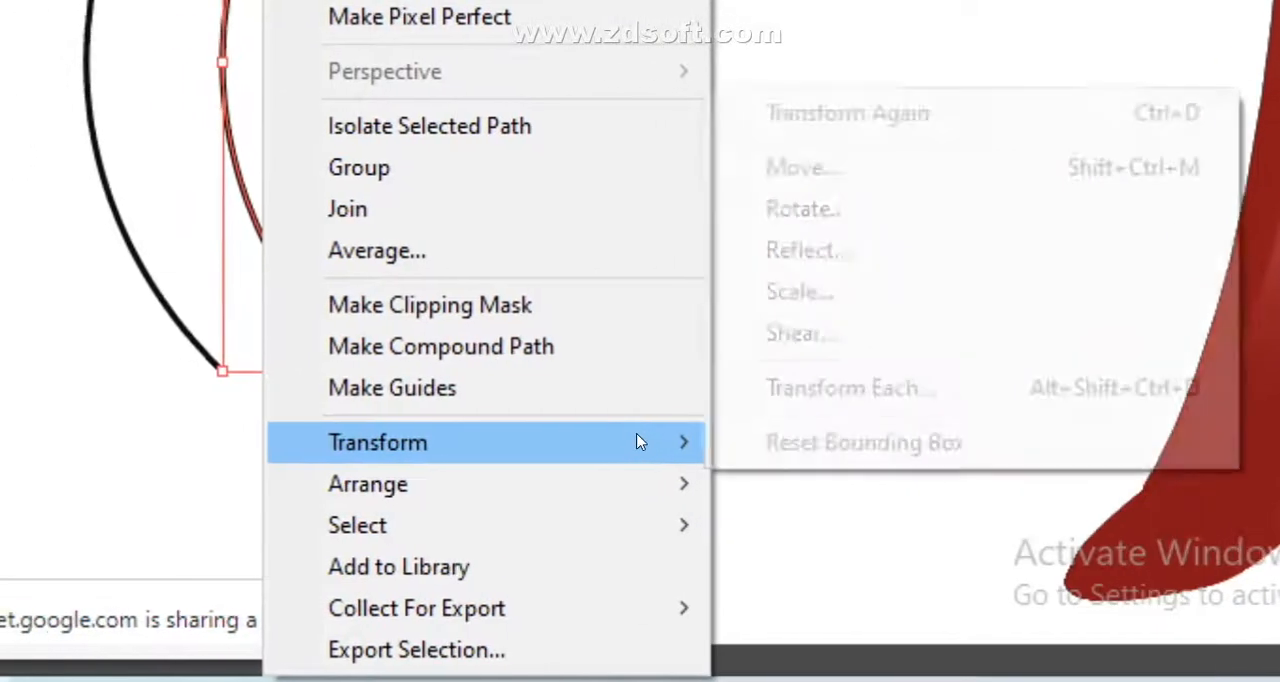
- Reflect the selected arc copy at an angle of 90° so it mirrors the first arc, and deselect it
{"action": "left_click", "coordinate": [720, 254]}
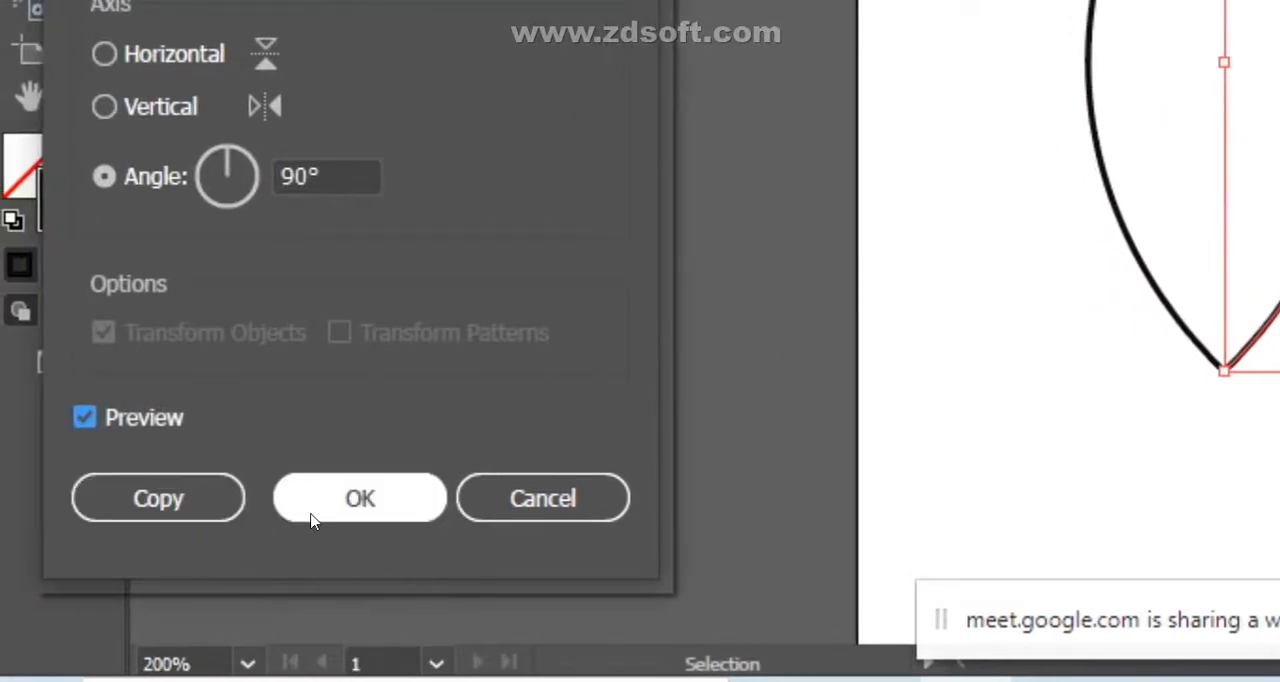
{"action": "left_click", "coordinate": [359, 498]}
{"action": "left_click", "coordinate": [651, 342]}
{"action": "left_click", "coordinate": [640, 342]}
{"action": "left_click", "coordinate": [850, 250]}
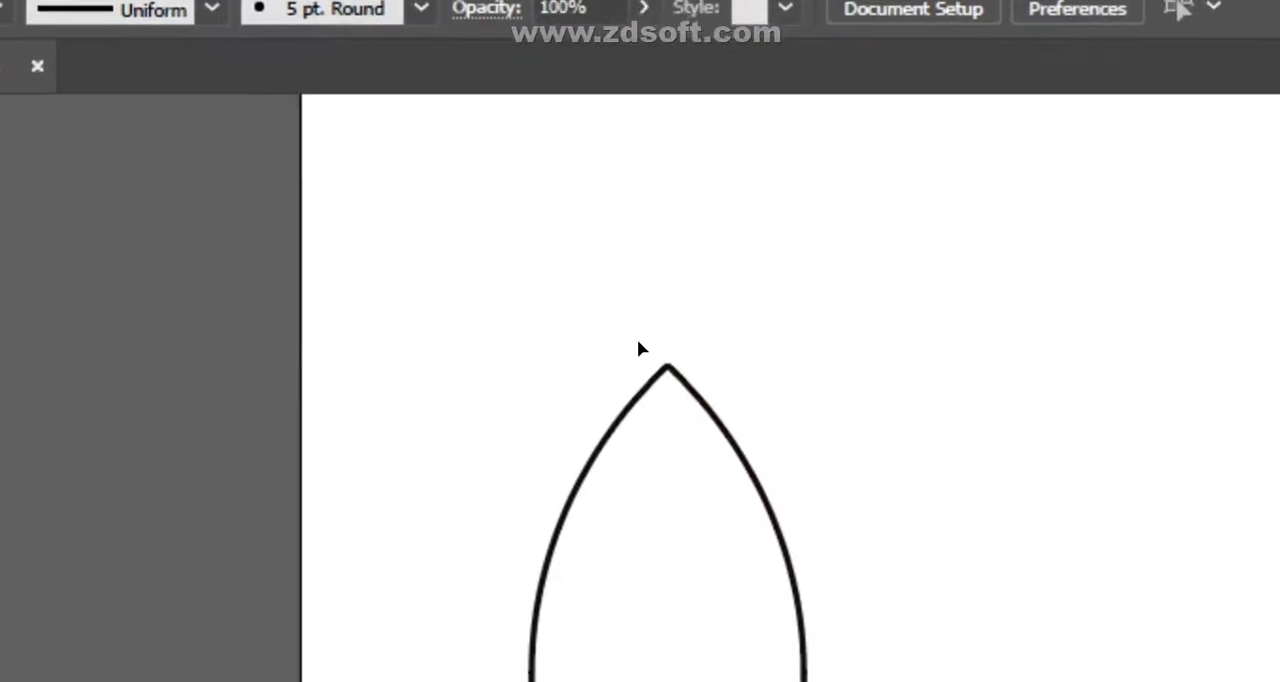
- Join the two arcs at their tips into a single closed leaf outline and deselect it
{"action": "mouse_move", "coordinate": [662, 338]}
{"action": "left_mouse_down"}
{"action": "mouse_move", "coordinate": [689, 388]}
{"action": "mouse_move", "coordinate": [652, 360]}
{"action": "left_mouse_up"}
{"action": "key", "text": "ctrl+c"}
{"action": "left_click", "coordinate": [643, 348]}
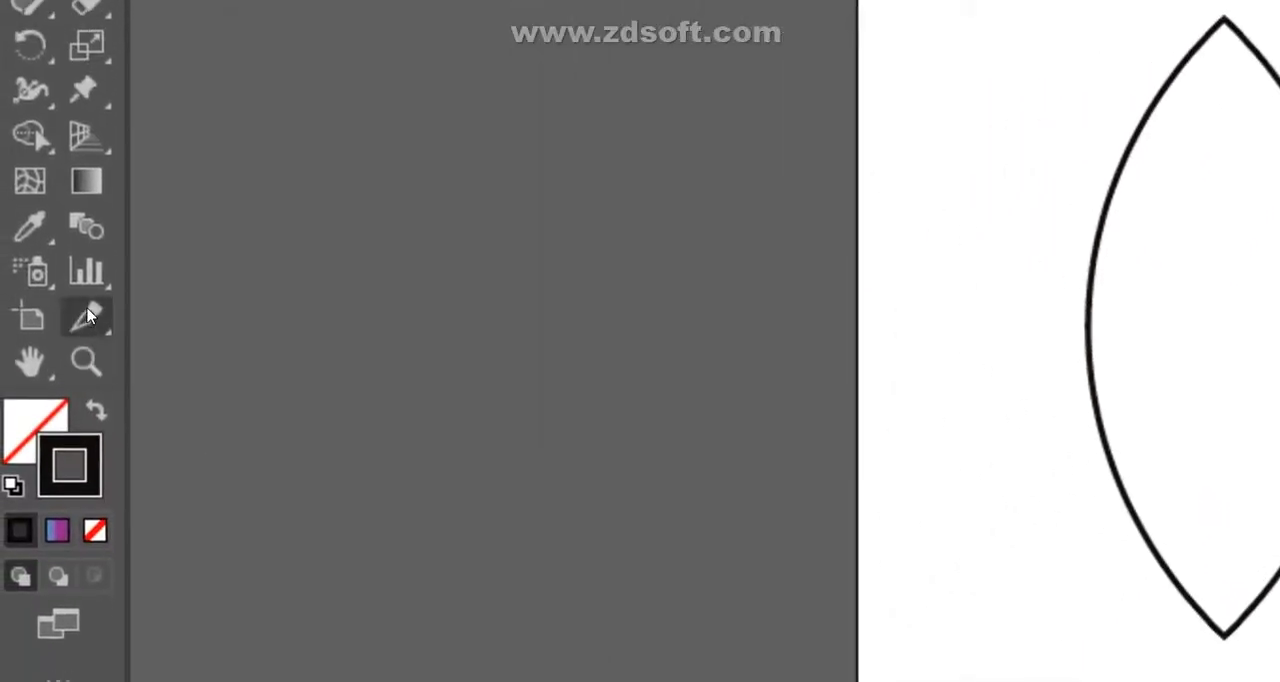
{"action": "left_click", "coordinate": [86, 323]}
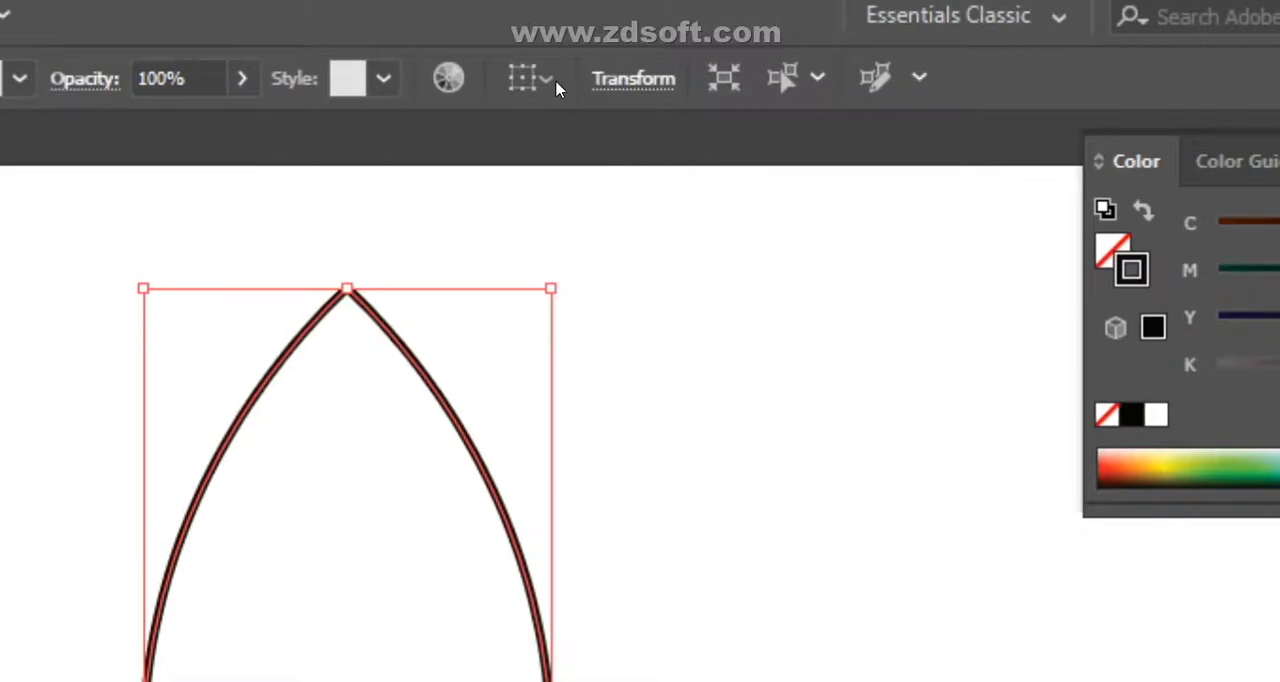
{"action": "left_click", "coordinate": [636, 335]}
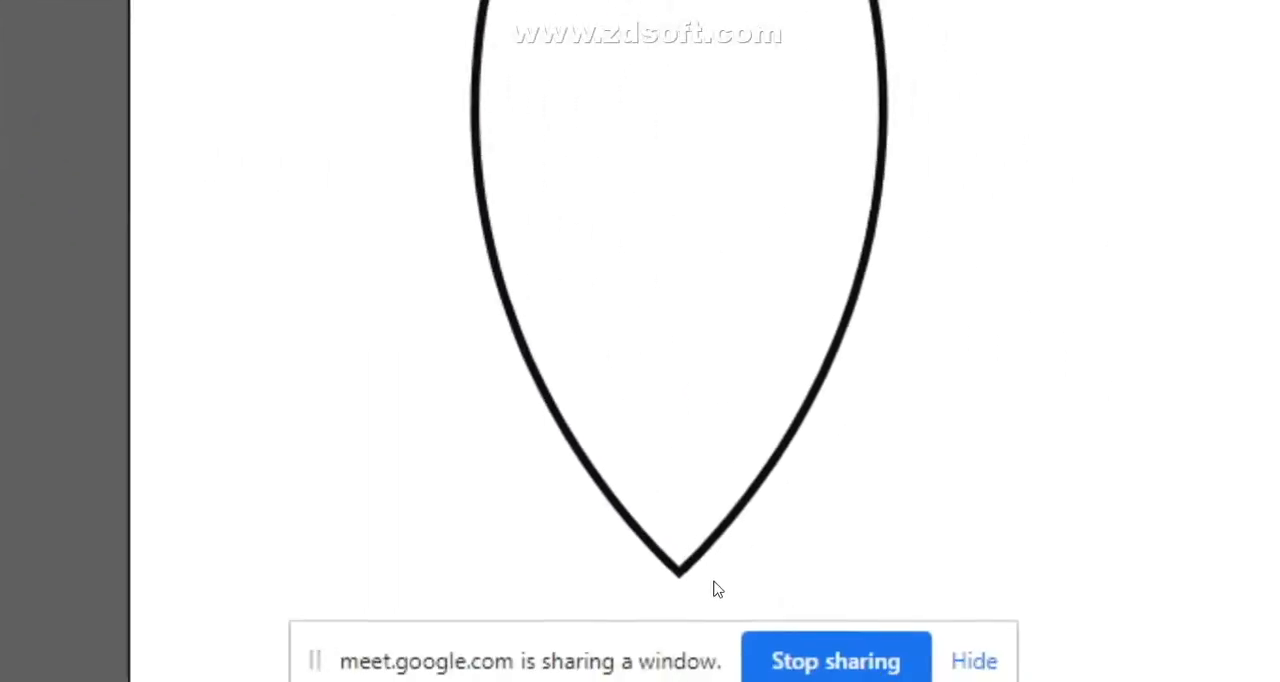
- Draw a straight vertical midrib through the leaf's centre between its two tips with the Pen tool
{"action": "key", "text": "p"}
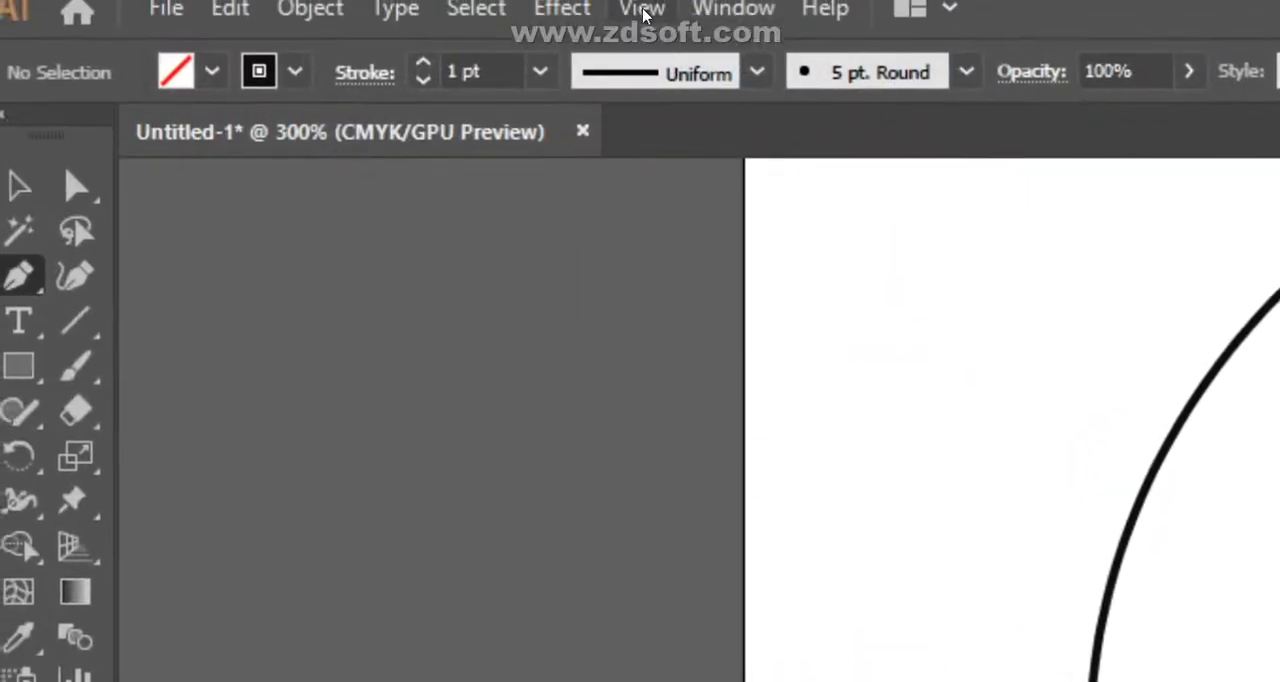
{"action": "left_click", "coordinate": [646, 14]}
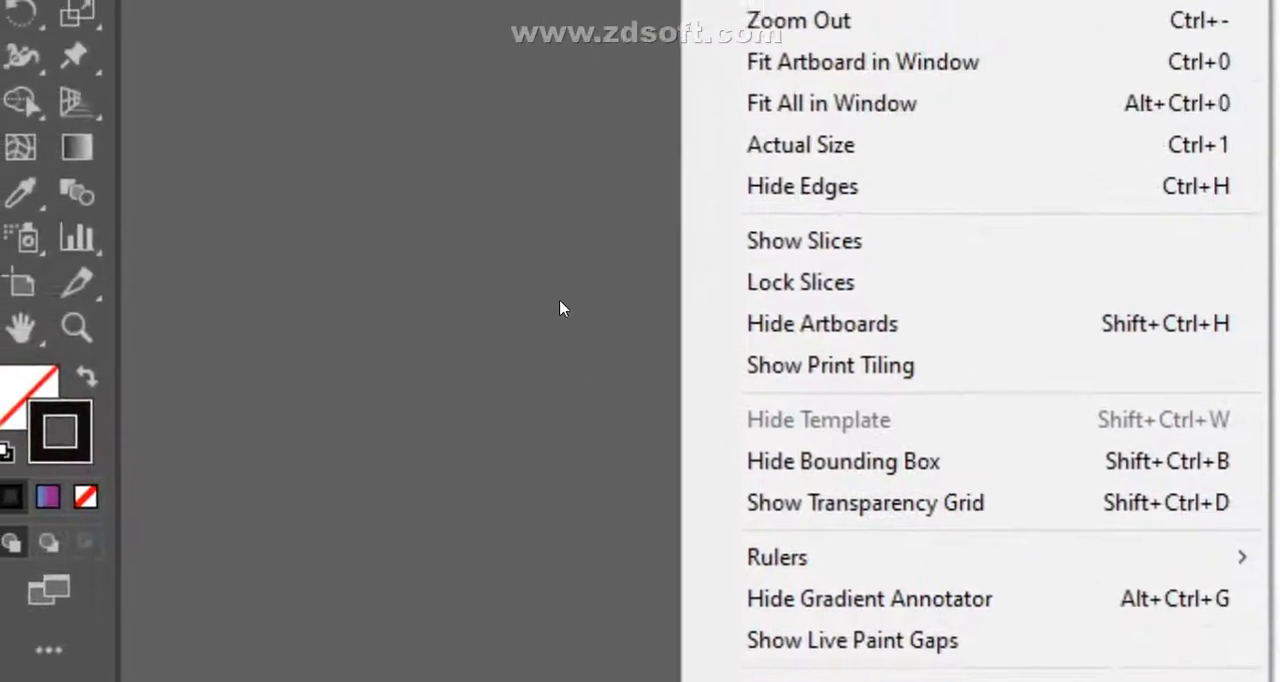
{"action": "left_click_drag", "start_coordinate": [359, 265], "coordinate": [297, 478]}
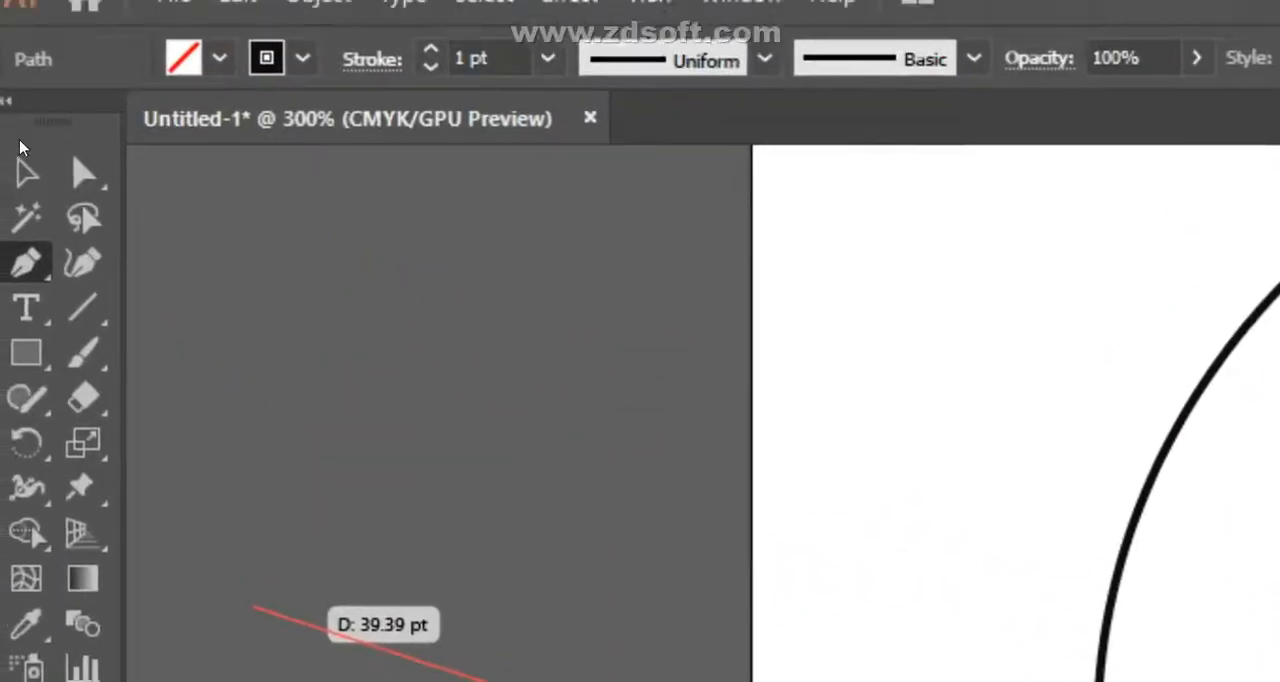
{"action": "left_click", "coordinate": [25, 203]}
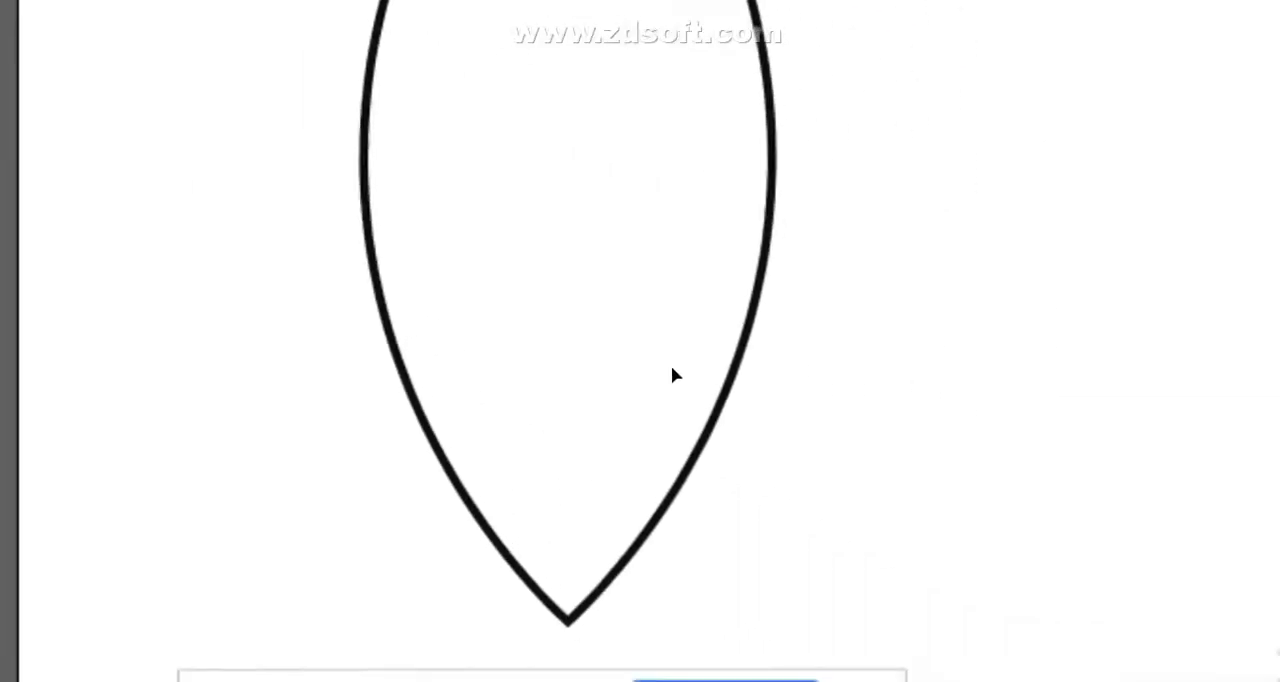
{"action": "key", "text": "p"}
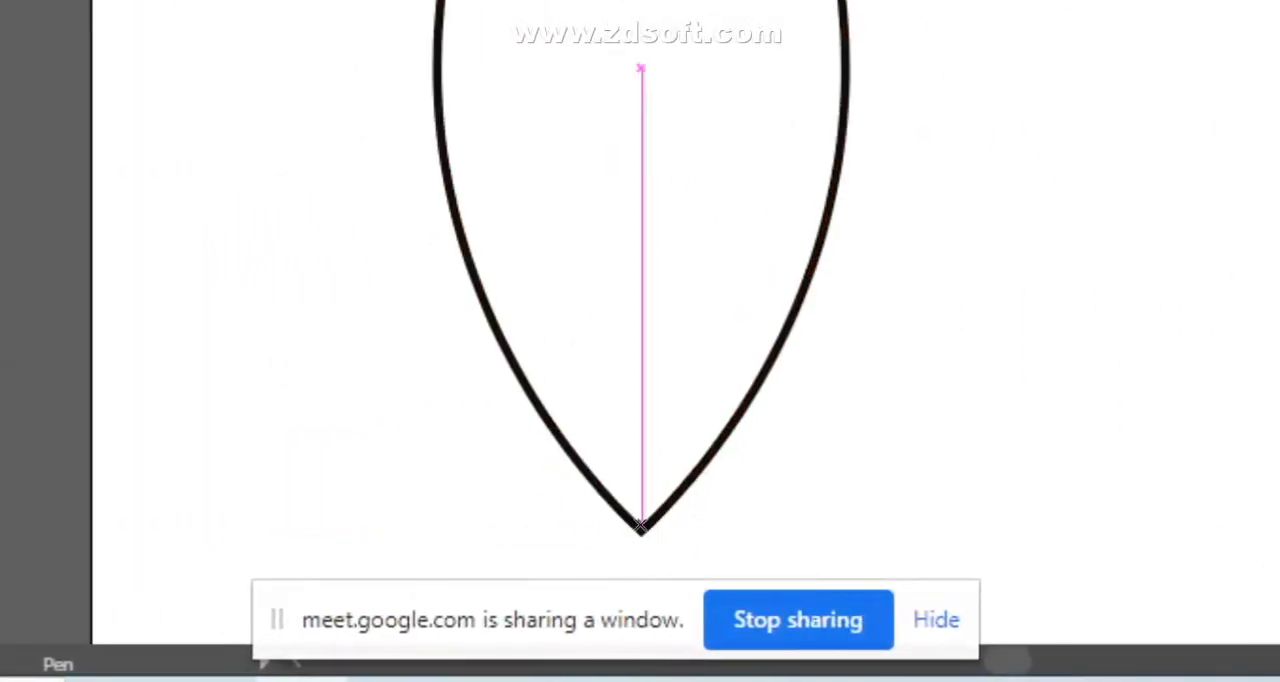
{"action": "left_click_drag", "start_coordinate": [641, 532], "coordinate": [639, 308]}
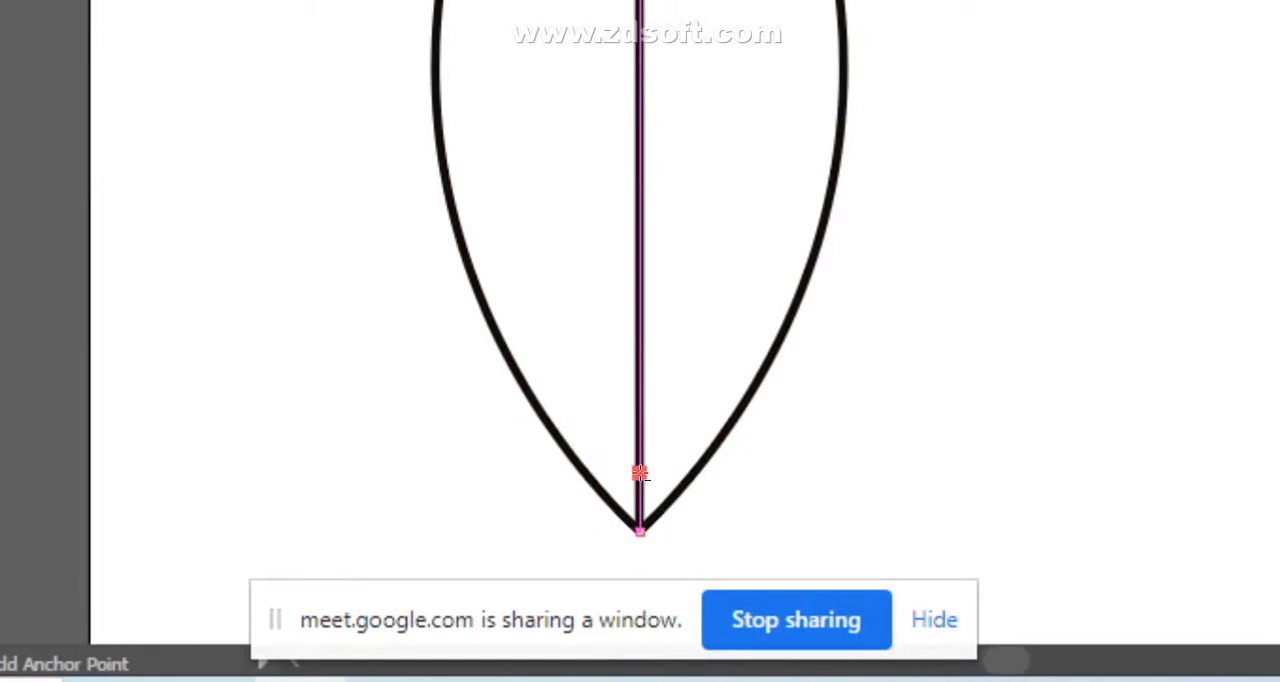
{"action": "left_click_drag", "start_coordinate": [736, 301], "coordinate": [795, 238]}
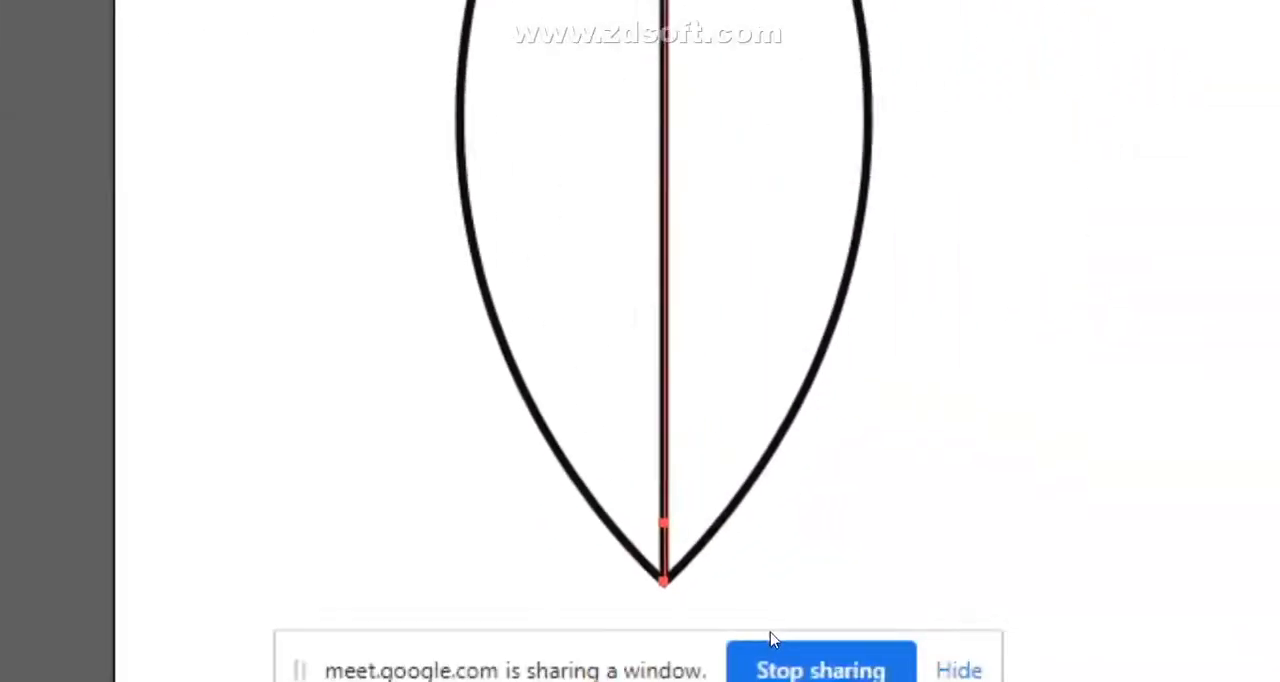
{"action": "left_click", "coordinate": [694, 553]}
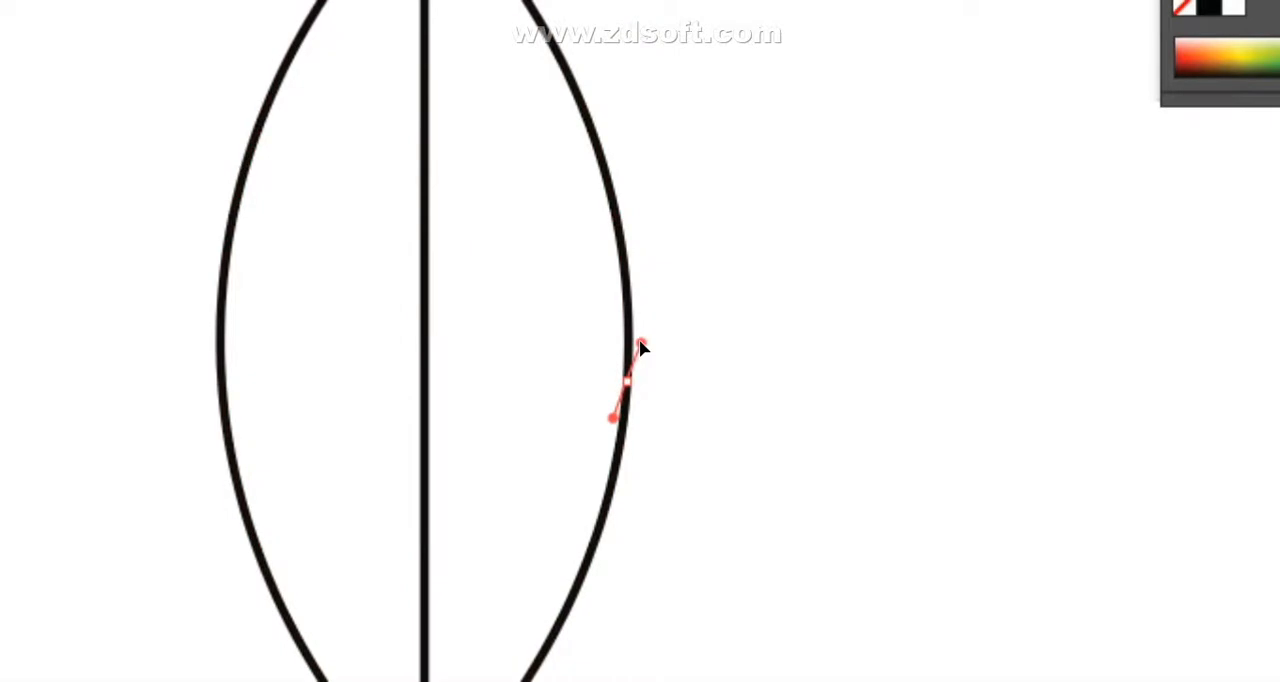
{"action": "key", "text": "ctrl+z"}
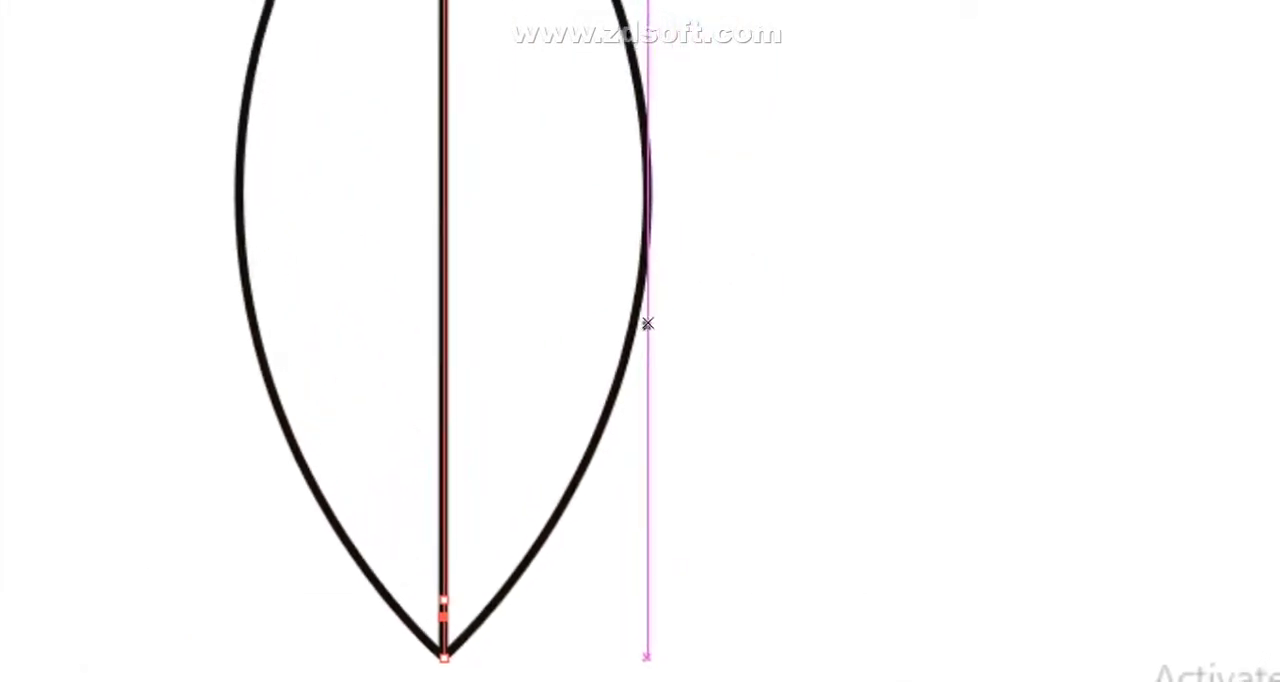
{"action": "left_click_drag", "start_coordinate": [640, 341], "coordinate": [640, 343]}
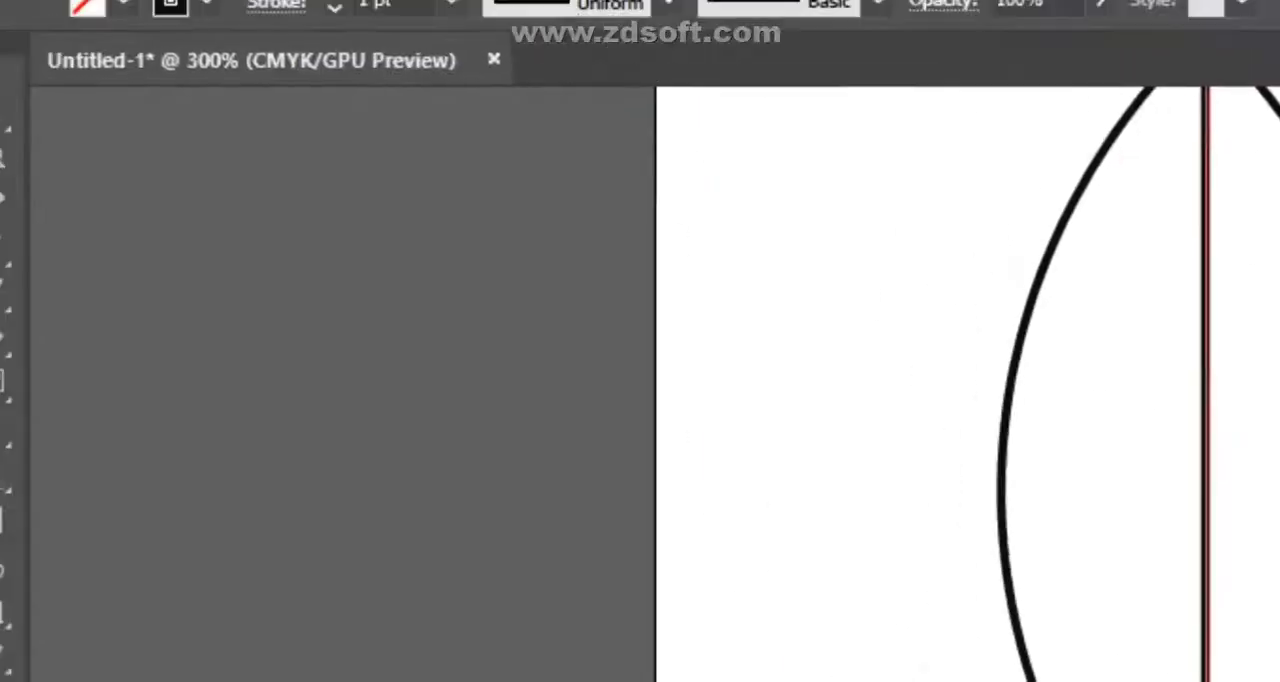
{"action": "left_click", "coordinate": [36, 288]}
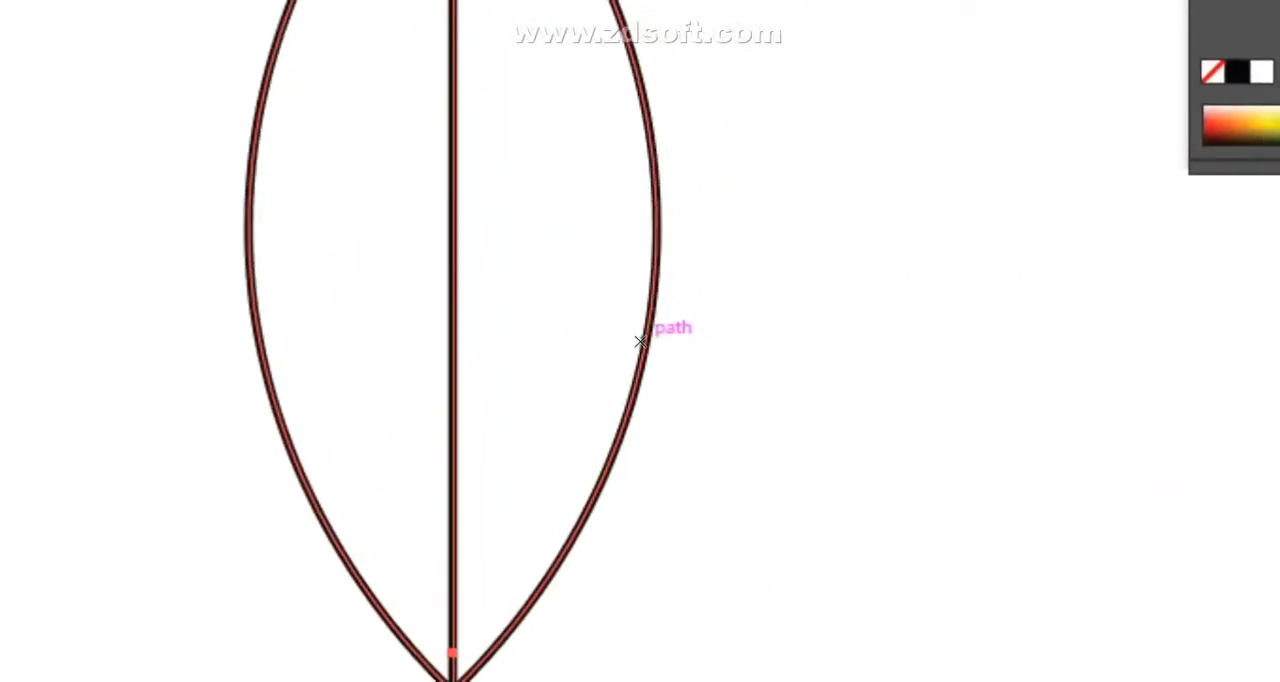
{"action": "left_click", "coordinate": [640, 341]}
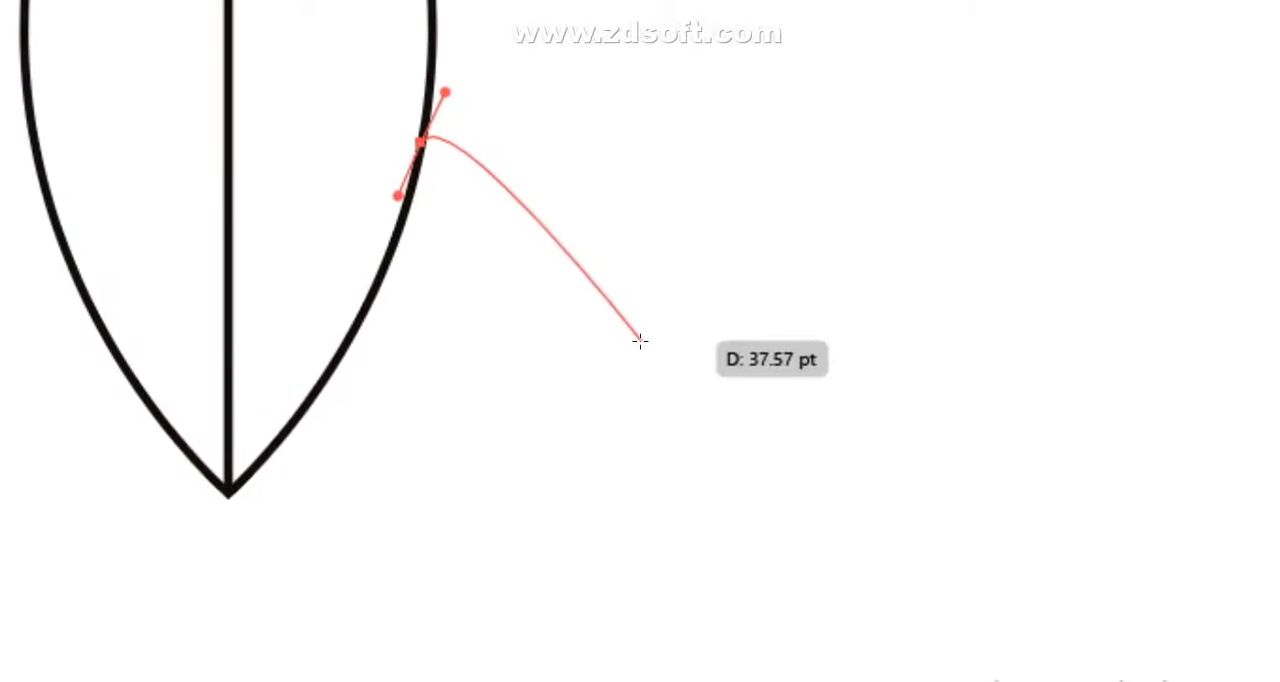
{"action": "key", "text": "ctrl+z"}
{"action": "left_click", "coordinate": [603, 355]}
{"action": "left_click_drag", "start_coordinate": [1057, 248], "coordinate": [1127, 388]}
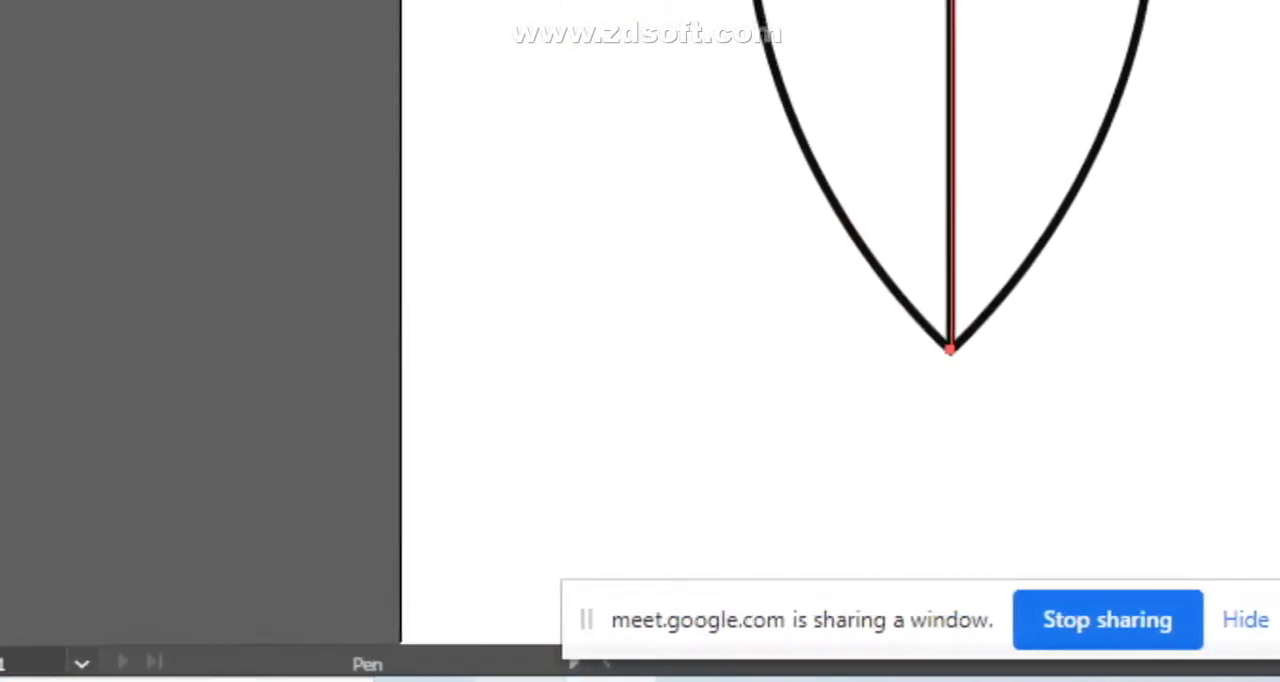
{"action": "mouse_move", "coordinate": [642, 679]}
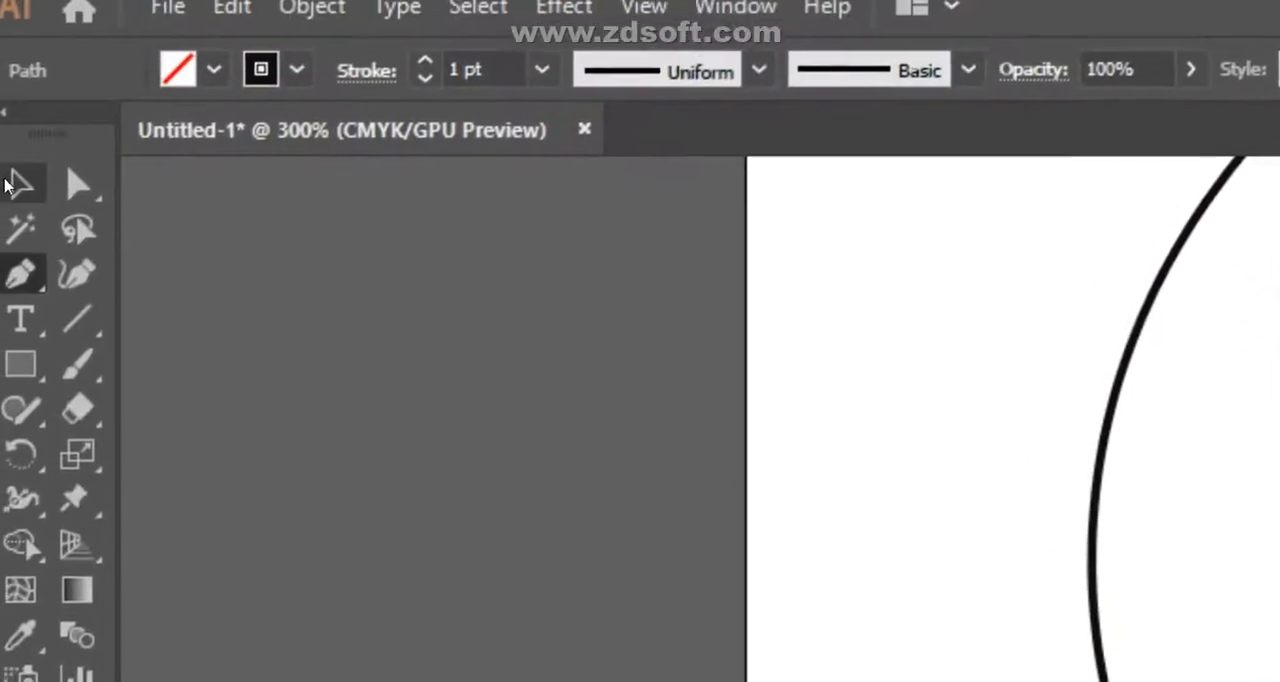
- Draw a curved side vein with the Pen tool from the leaf's right edge down to the midrib near the base
{"action": "left_click", "coordinate": [20, 193]}
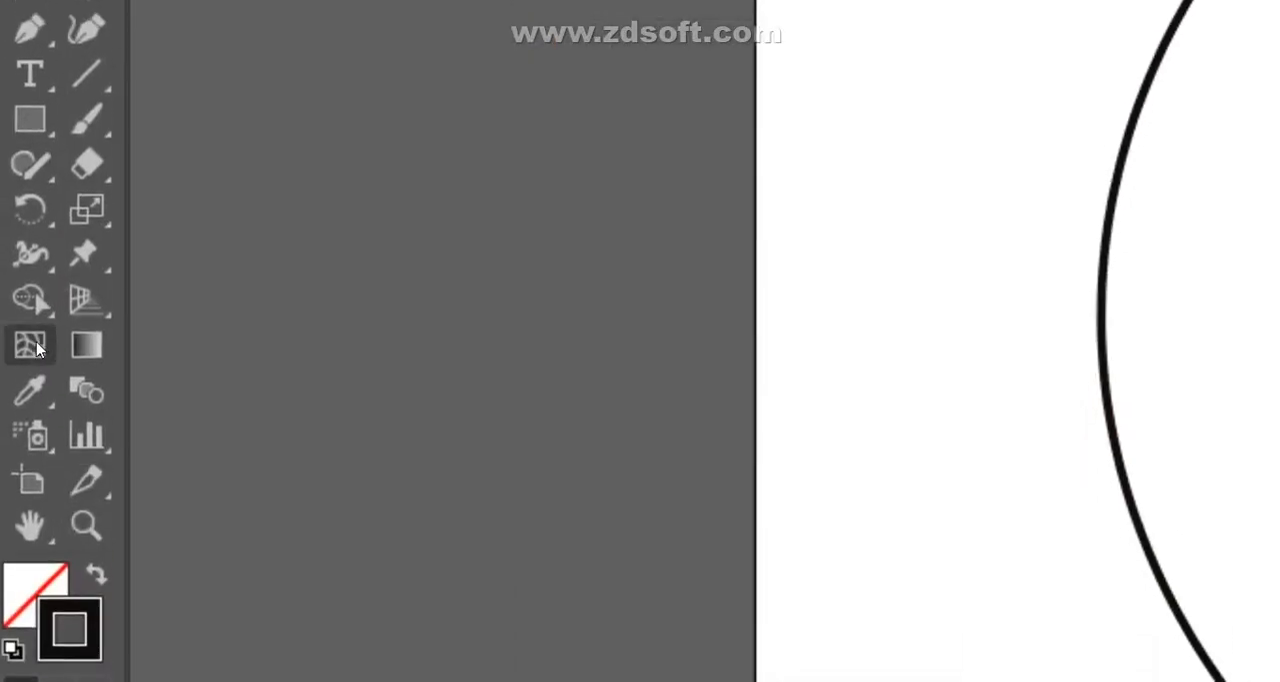
{"action": "left_click", "coordinate": [35, 30]}
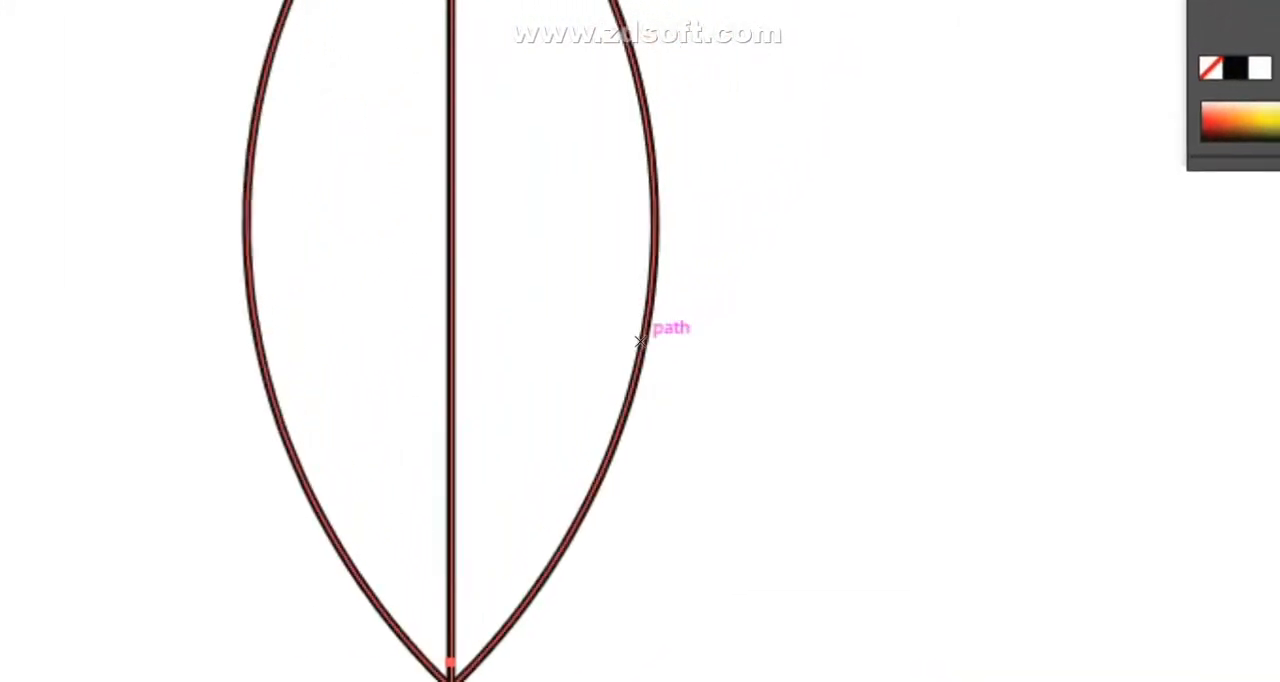
{"action": "left_click_drag", "start_coordinate": [645, 325], "coordinate": [651, 287]}
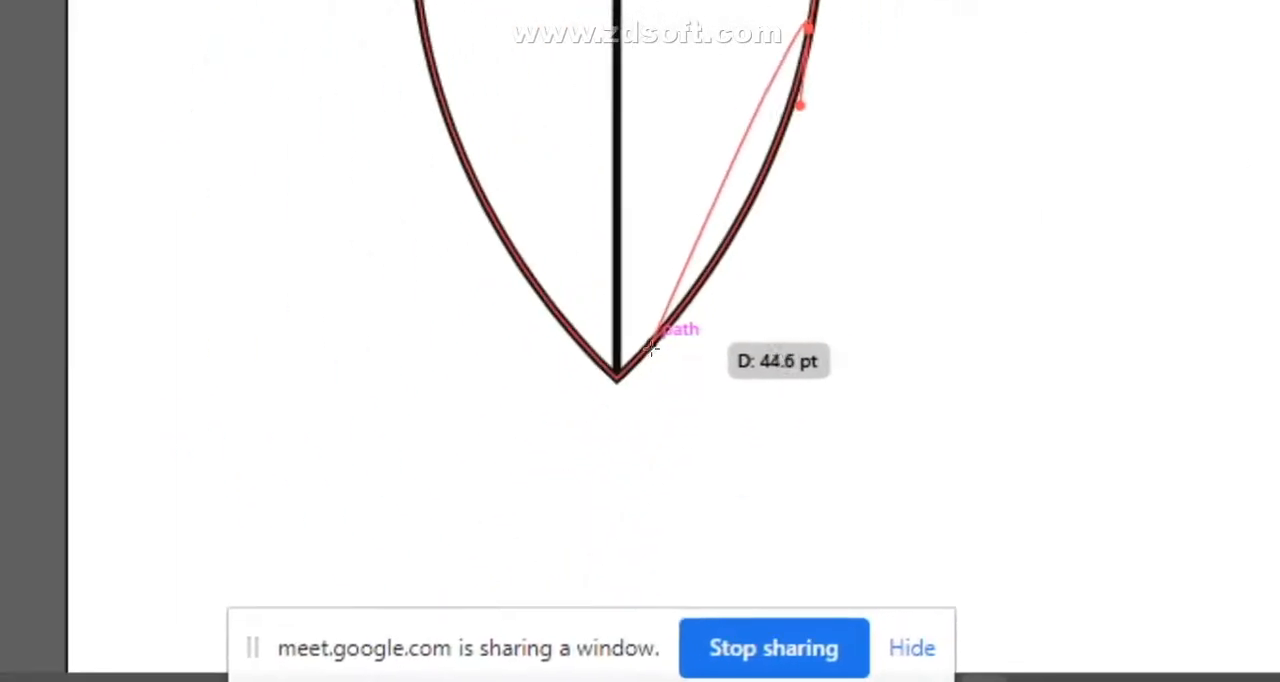
{"action": "left_click_drag", "start_coordinate": [622, 350], "coordinate": [539, 403]}
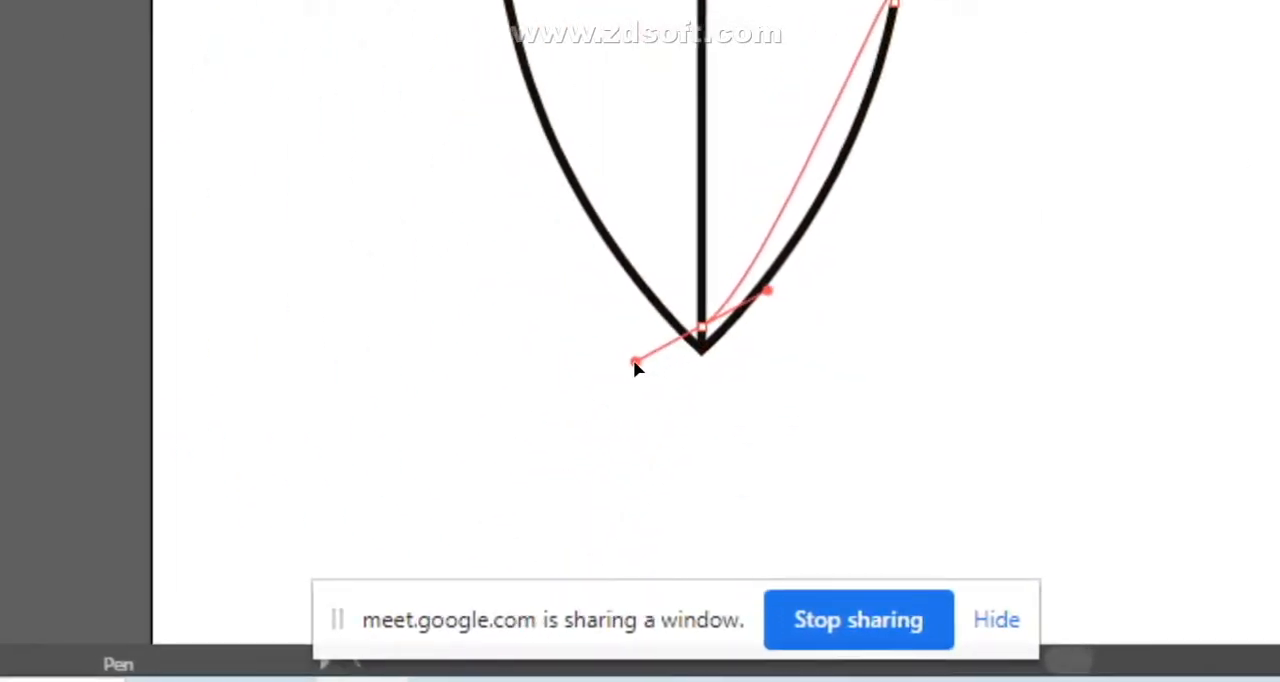
{"action": "mouse_move", "coordinate": [638, 387]}
{"action": "left_mouse_down"}
{"action": "mouse_move", "coordinate": [624, 400]}
{"action": "mouse_move", "coordinate": [636, 394]}
{"action": "left_mouse_up"}
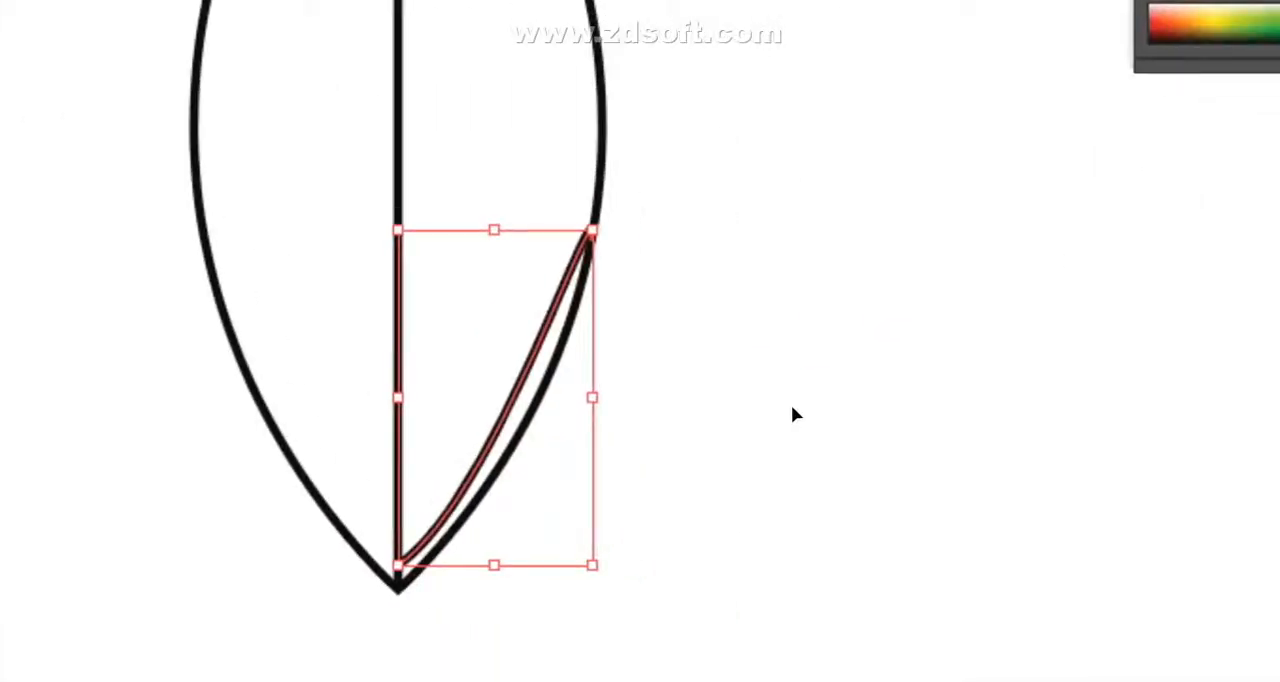
{"action": "left_click", "coordinate": [789, 404]}
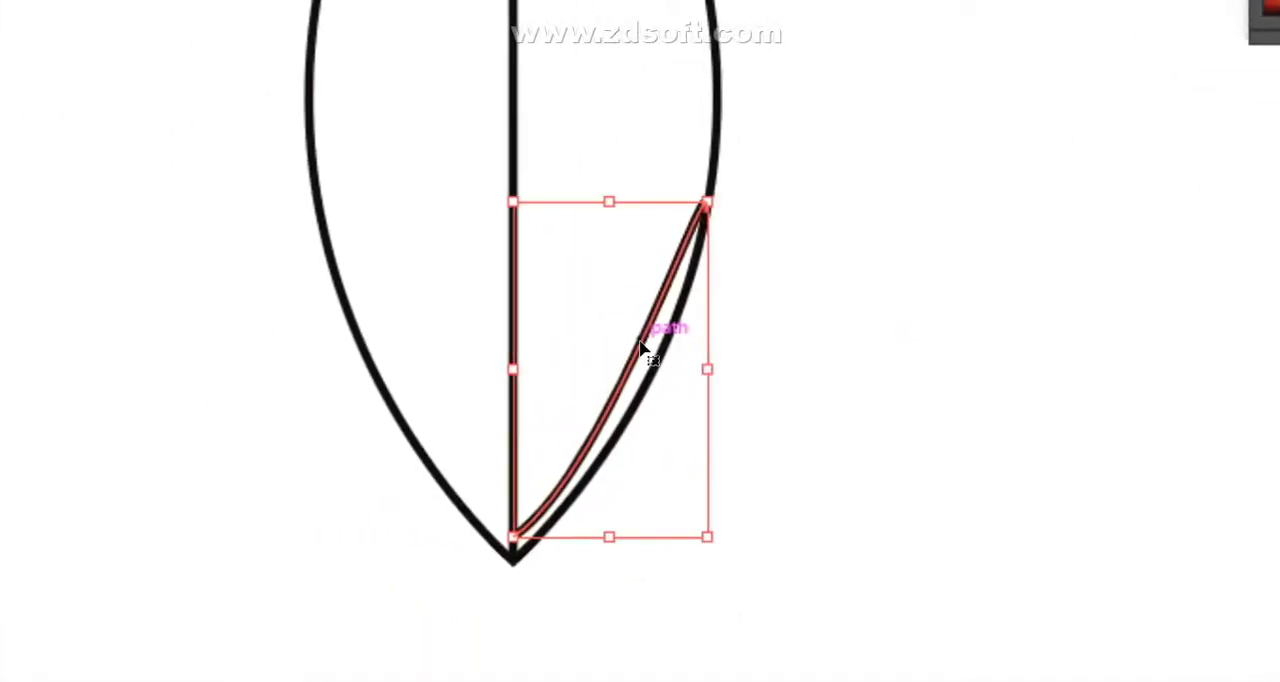
- Duplicate the side vein repeatedly up the leaf's right half to form a series of parallel veins
{"action": "left_click_drag", "start_coordinate": [643, 346], "coordinate": [651, 276]}
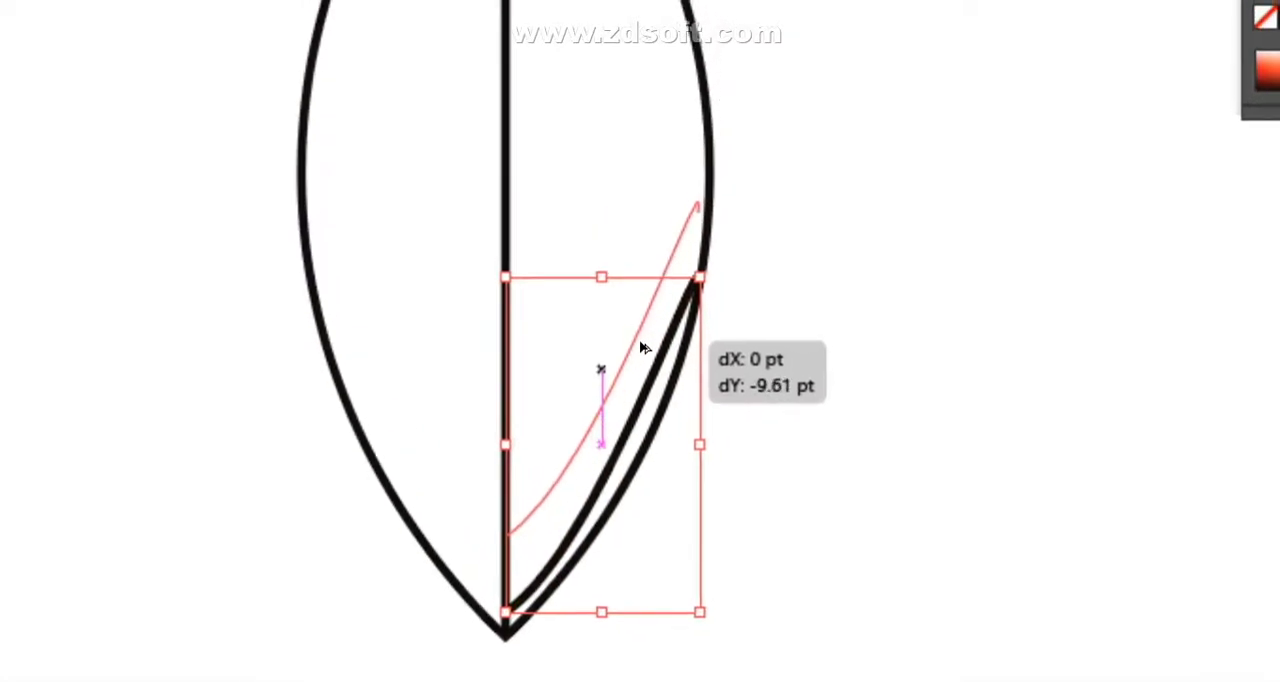
{"action": "mouse_move", "coordinate": [643, 346]}
{"action": "left_mouse_down"}
{"action": "mouse_move", "coordinate": [641, 328]}
{"action": "mouse_move", "coordinate": [643, 349]}
{"action": "left_mouse_up"}
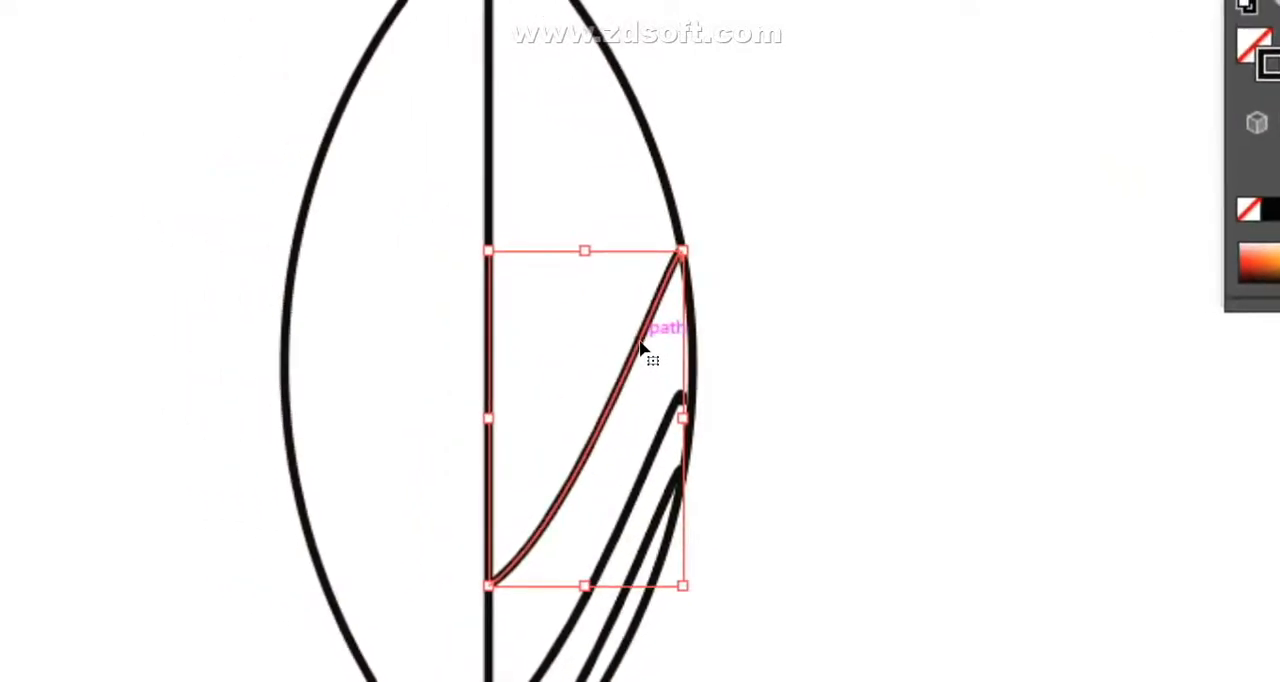
{"action": "left_click_drag", "start_coordinate": [643, 347], "coordinate": [624, 243]}
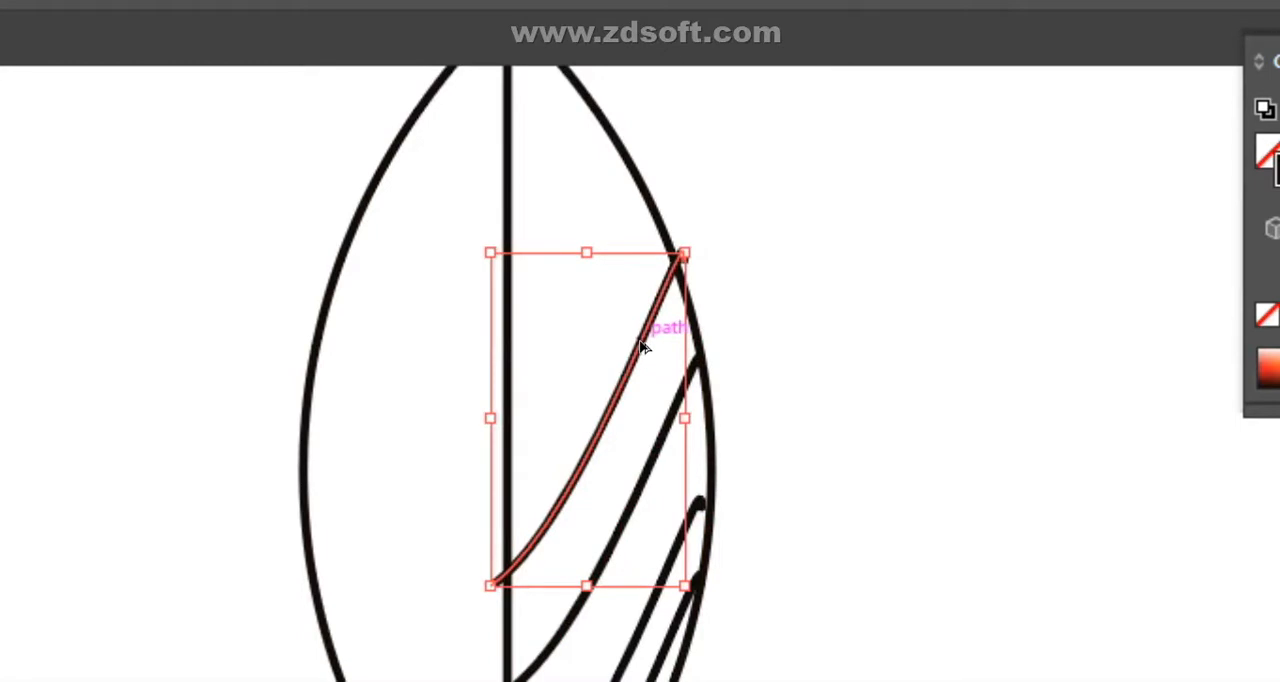
{"action": "left_click_drag", "start_coordinate": [643, 347], "coordinate": [627, 275]}
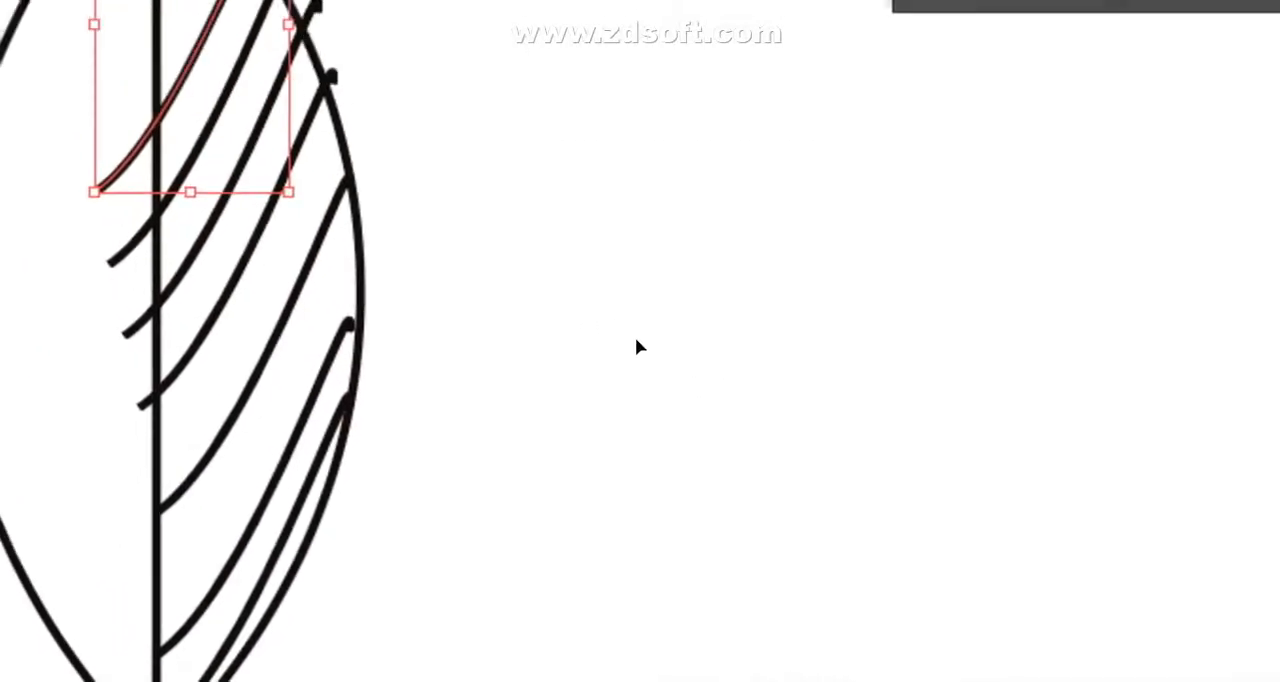
- Scale the two uppermost veins to fit between midrib and right edge, about 12 × 29 pt and 16 × 32 pt
{"action": "left_click_drag", "start_coordinate": [652, 348], "coordinate": [612, 409]}
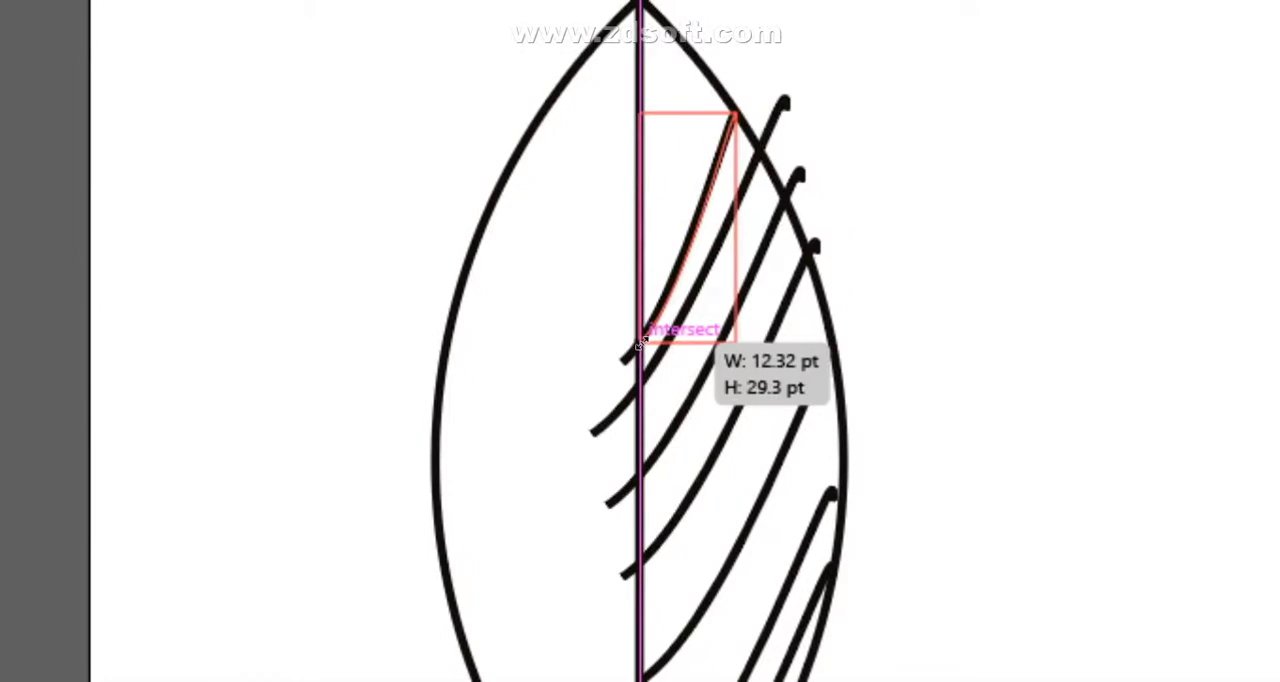
{"action": "left_click_drag", "start_coordinate": [641, 343], "coordinate": [640, 342]}
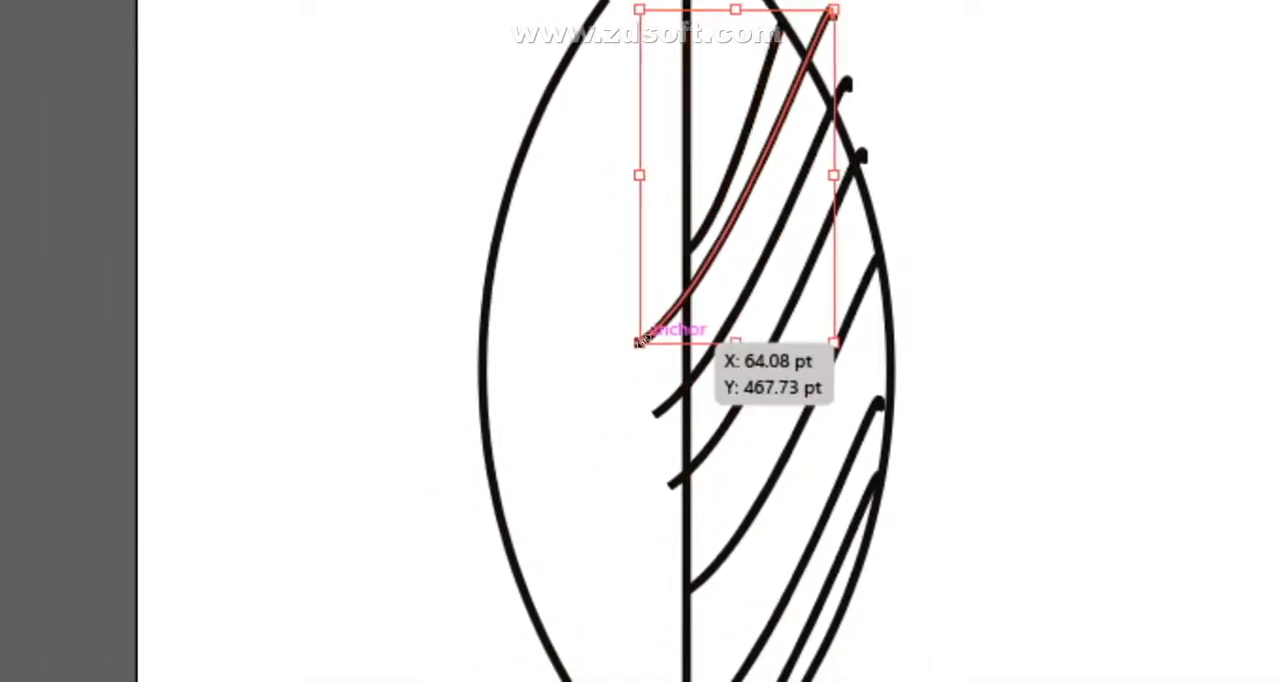
{"action": "mouse_move", "coordinate": [648, 340]}
{"action": "left_mouse_down"}
{"action": "mouse_move", "coordinate": [690, 314]}
{"action": "mouse_move", "coordinate": [637, 345]}
{"action": "left_mouse_up"}
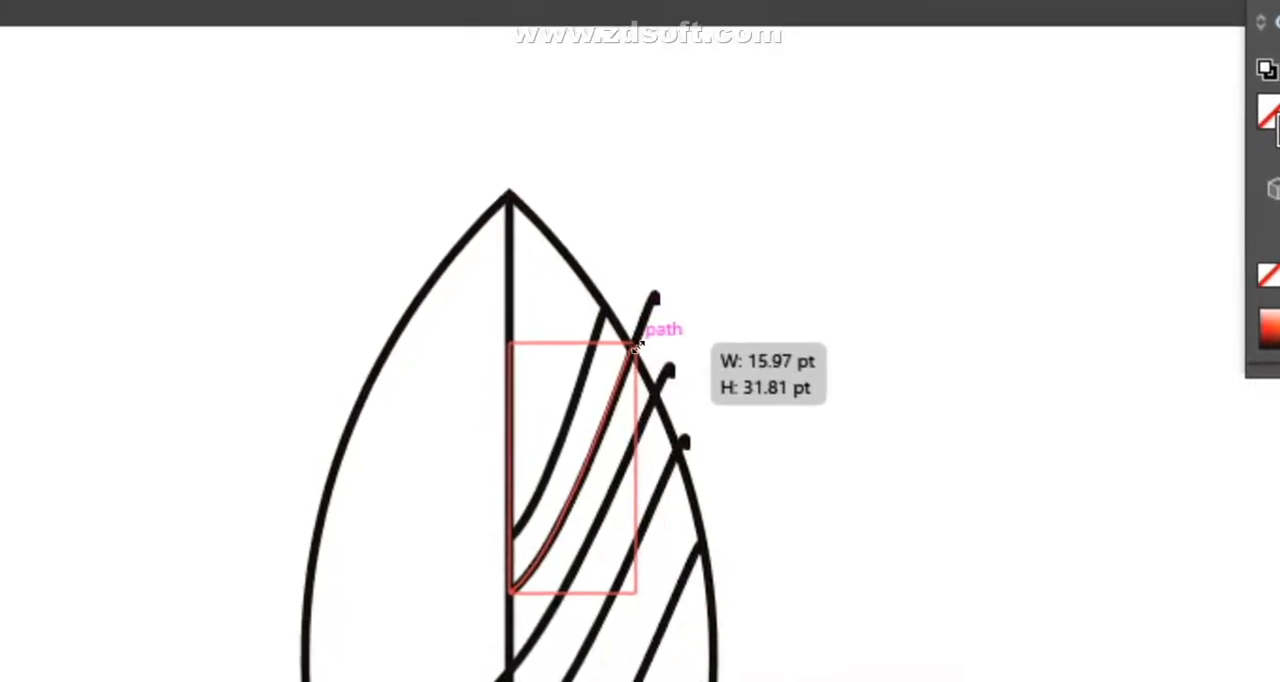
{"action": "left_click", "coordinate": [874, 452]}
{"action": "left_click", "coordinate": [501, 676]}
- Scale down the third and fourth veins from the tip to bring their ends closer to the midrib and right edge
{"action": "mouse_move", "coordinate": [641, 346]}
{"action": "left_mouse_down"}
{"action": "mouse_move", "coordinate": [662, 338]}
{"action": "mouse_move", "coordinate": [641, 336]}
{"action": "left_mouse_up"}
{"action": "left_click_drag", "start_coordinate": [811, 27], "coordinate": [807, 42]}
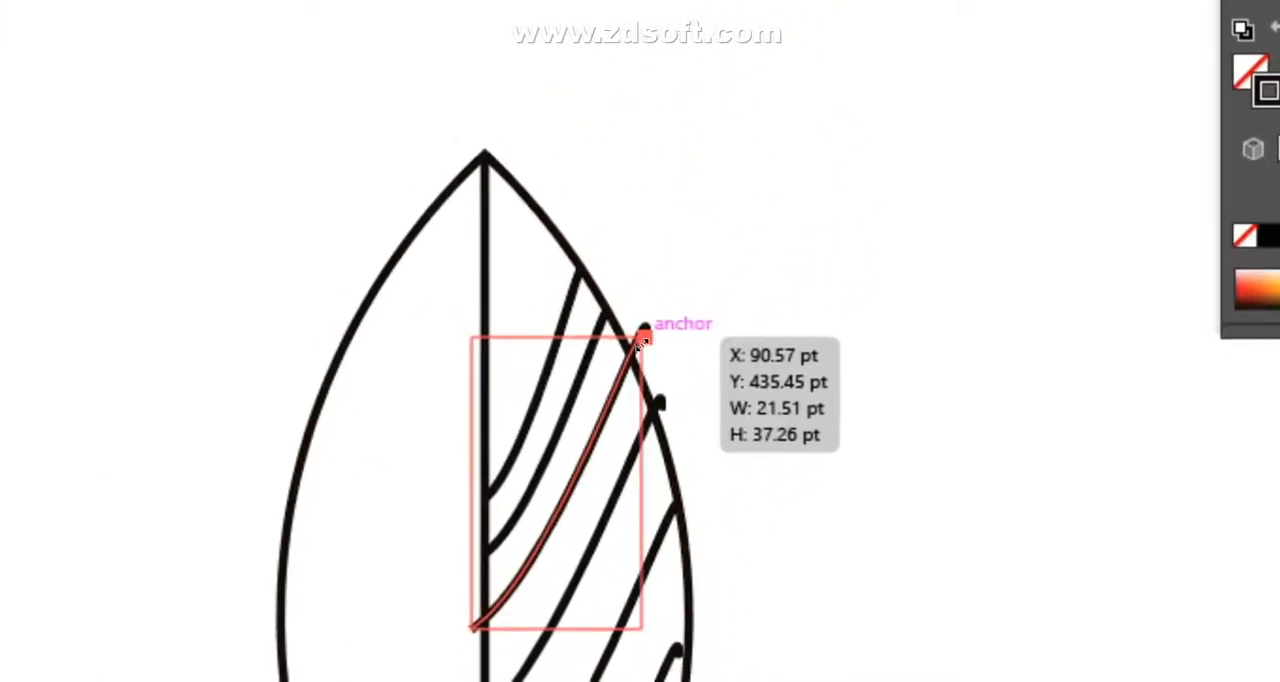
{"action": "left_click_drag", "start_coordinate": [643, 340], "coordinate": [643, 338]}
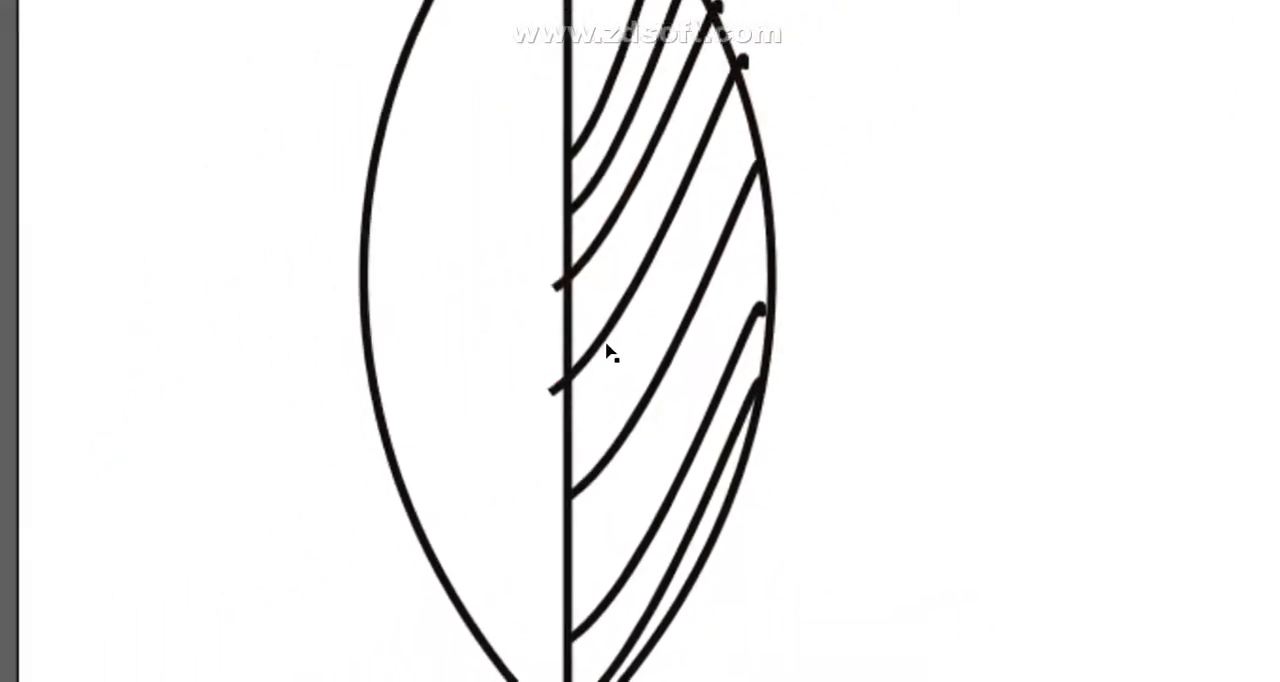
{"action": "left_click_drag", "start_coordinate": [587, 401], "coordinate": [603, 390]}
{"action": "left_click", "coordinate": [874, 434]}
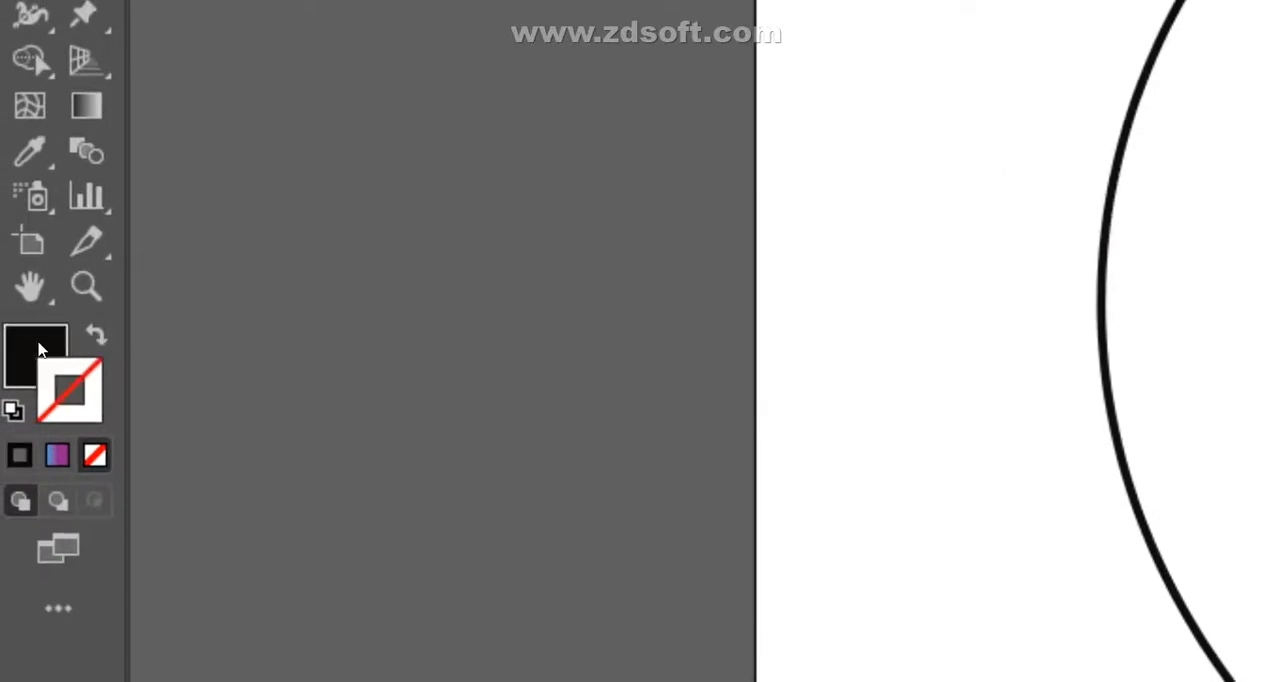
- Select the leaf outline and swap its fill and stroke to give it a solid black fill
{"action": "double_click", "coordinate": [40, 348]}
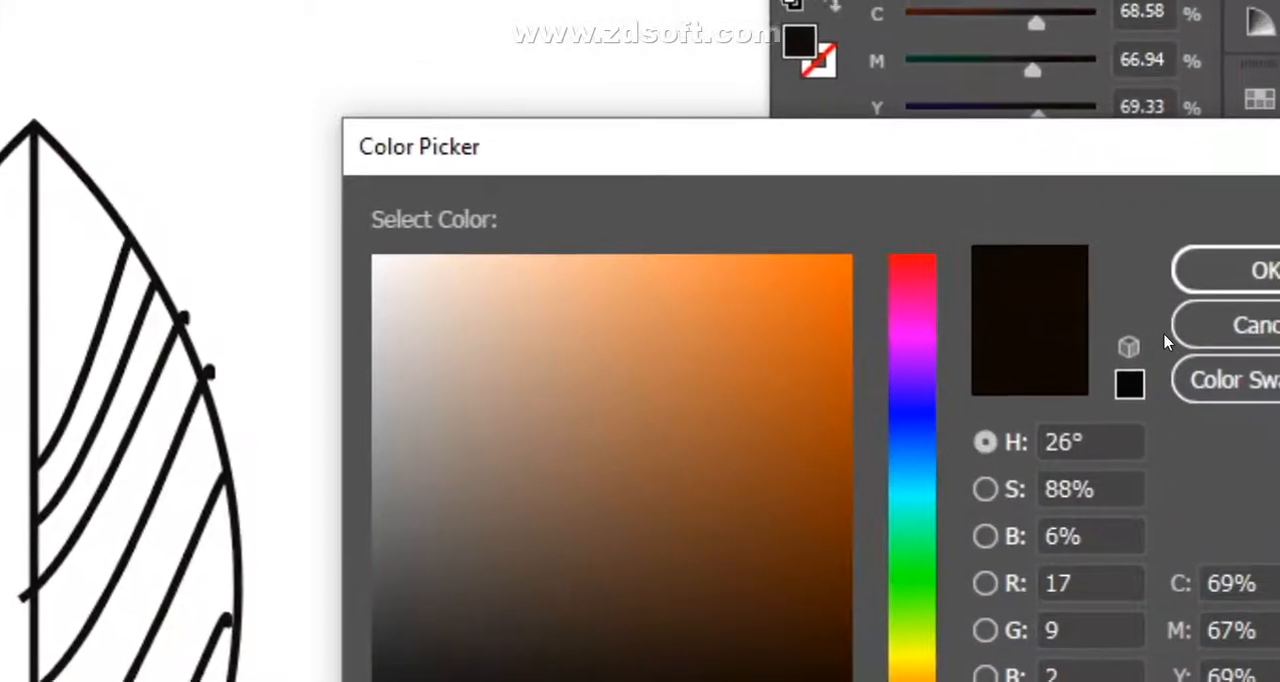
{"action": "left_click", "coordinate": [1212, 349]}
{"action": "left_click", "coordinate": [49, 176]}
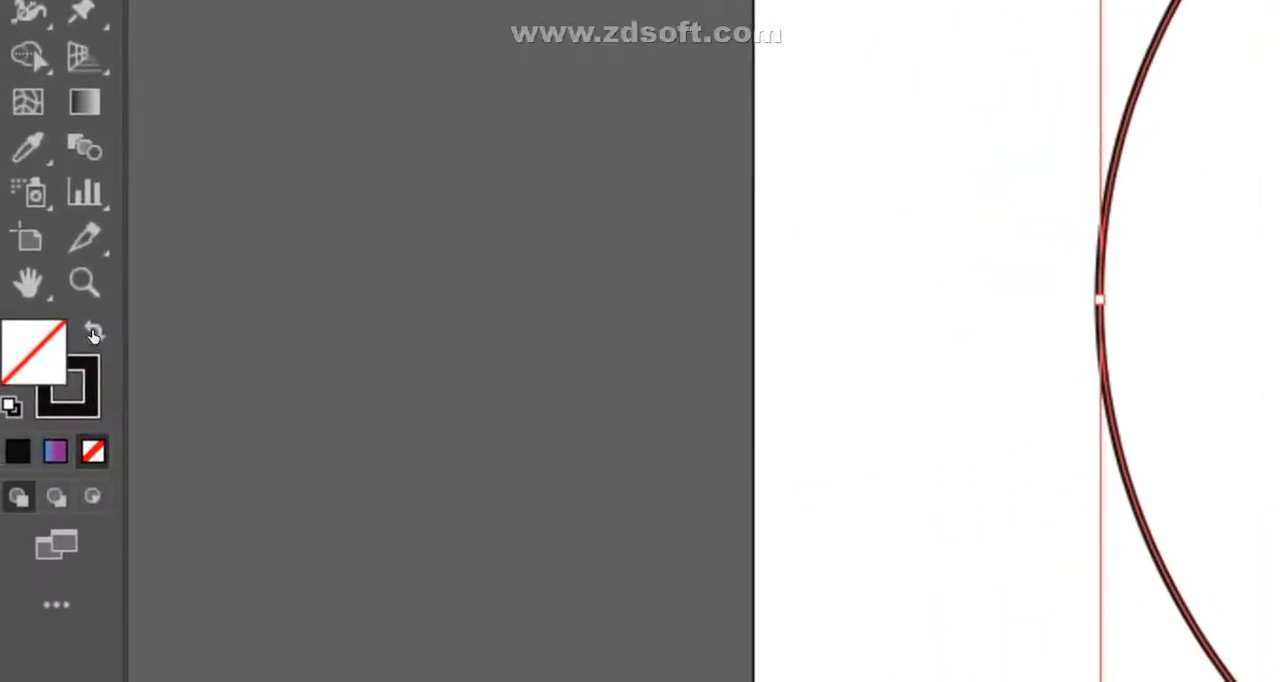
{"action": "left_click", "coordinate": [96, 345]}
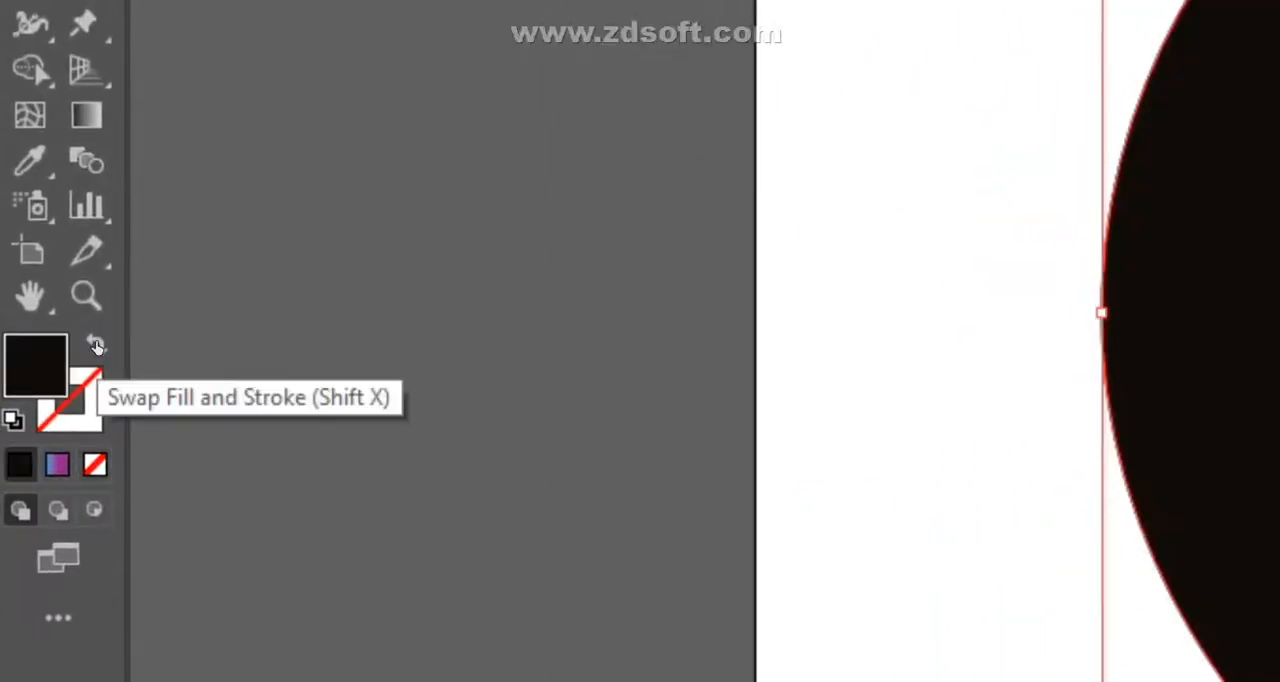
- Give the leaf a dark green fill with C 86.27, M 58 and Y 100, and darken it with more black
{"action": "double_click", "coordinate": [29, 349]}
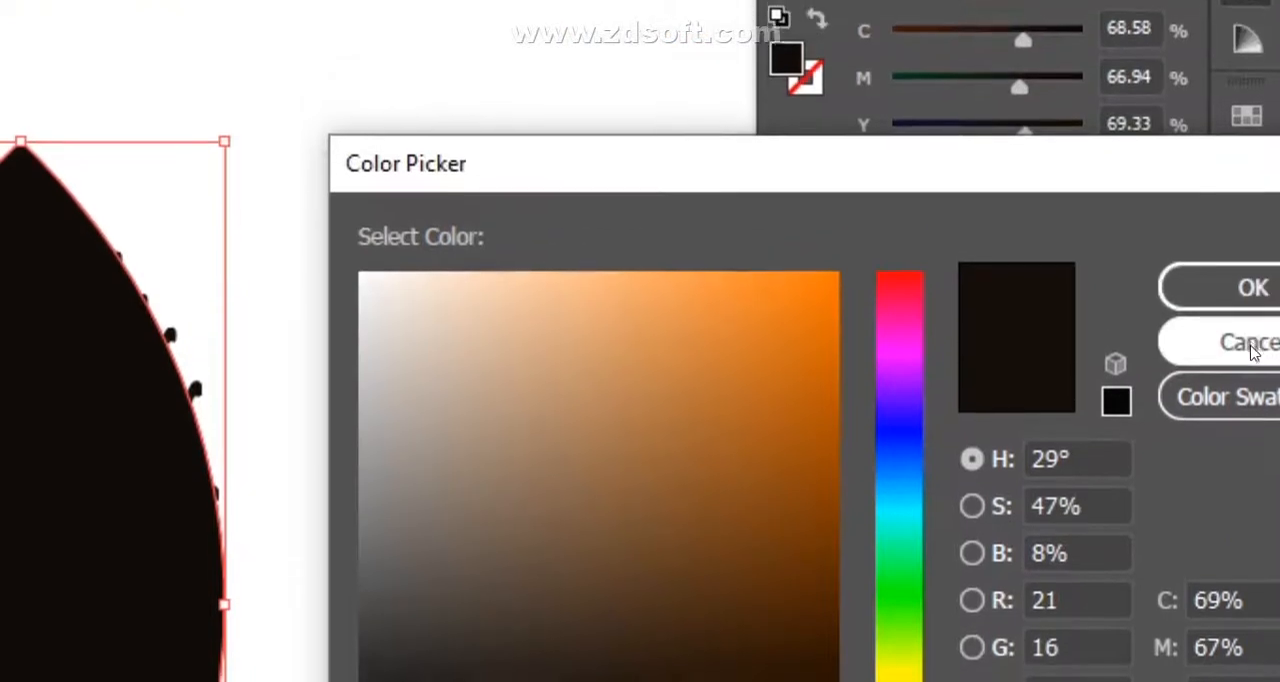
{"action": "left_click", "coordinate": [1249, 349]}
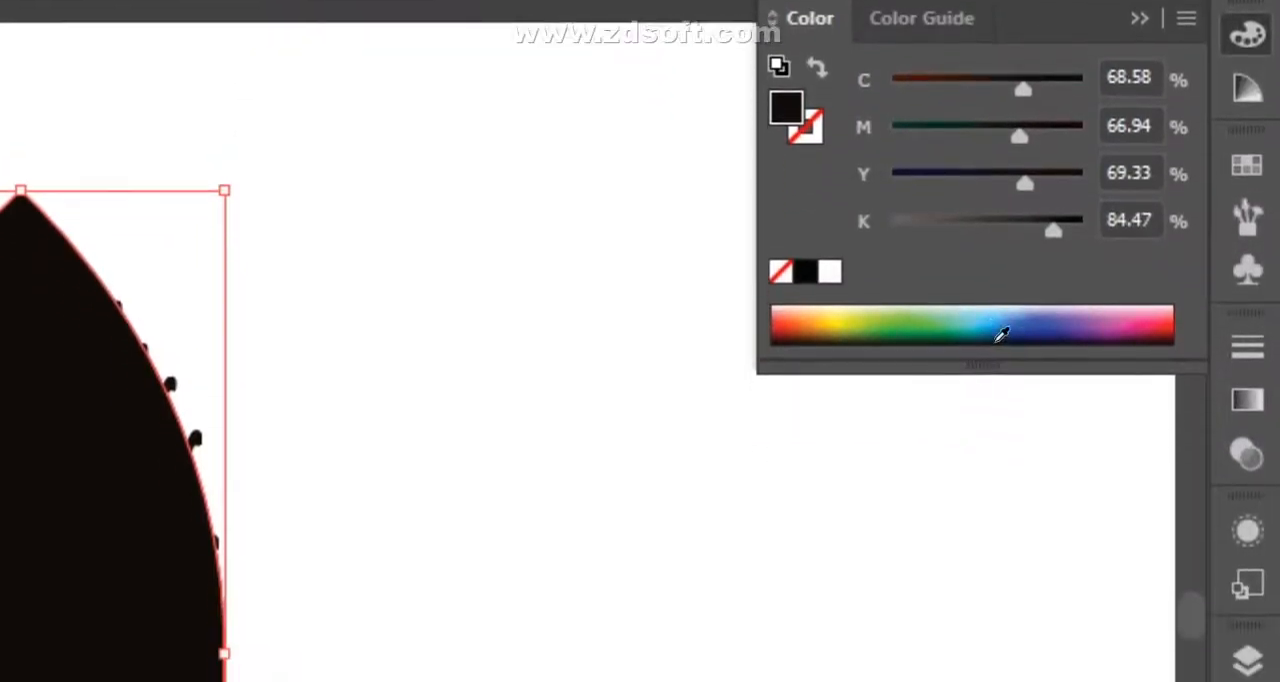
{"action": "left_click", "coordinate": [930, 333]}
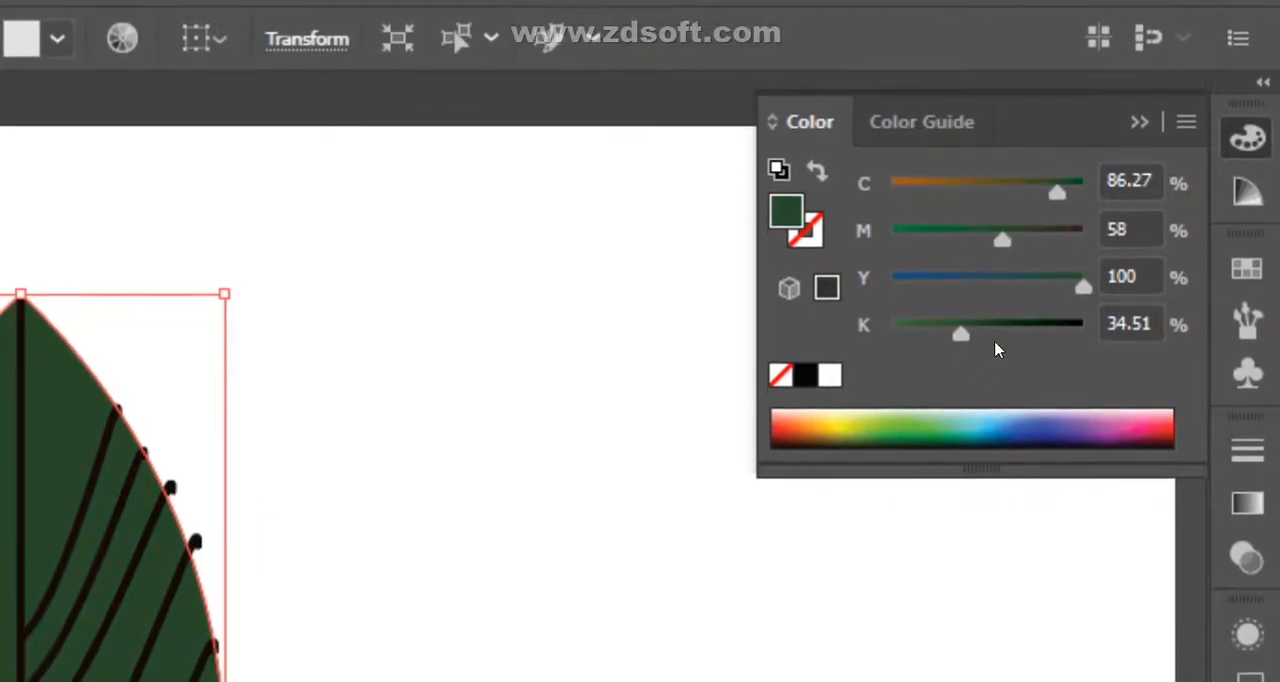
{"action": "left_click_drag", "start_coordinate": [995, 342], "coordinate": [1002, 345]}
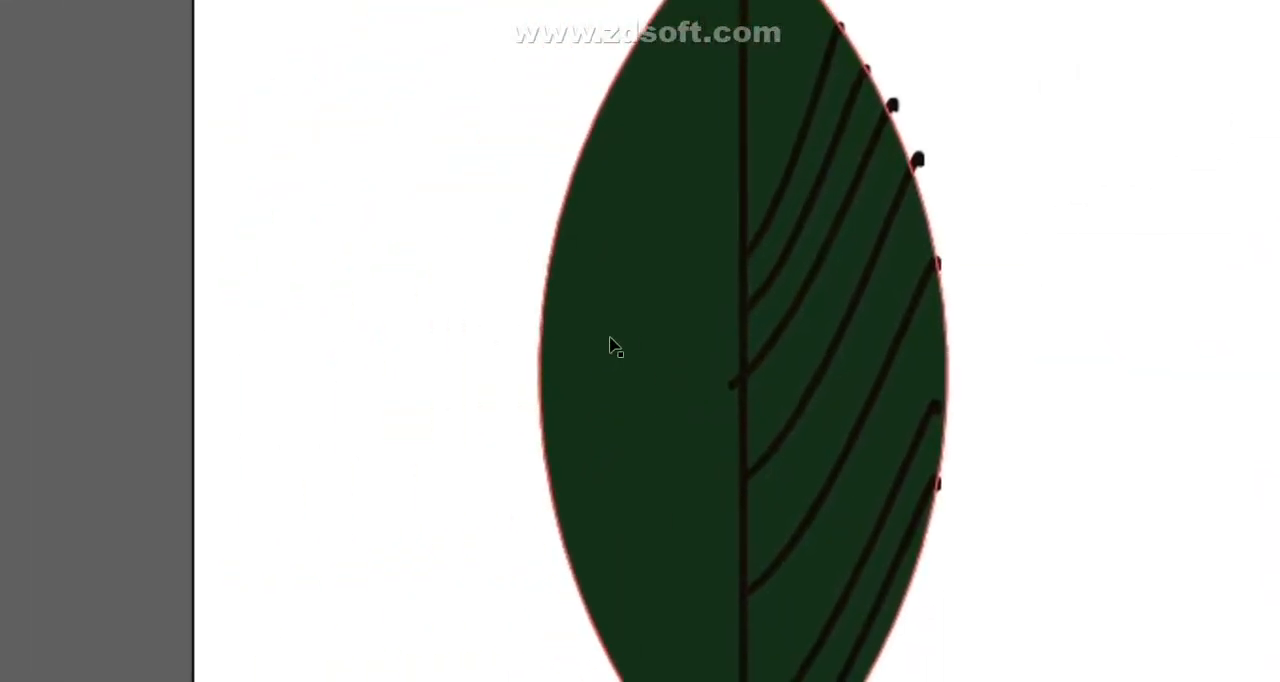
- Add a gradient mesh to the leaf with several horizontal and vertical mesh lines across its middle and lower part
{"action": "left_click", "coordinate": [342, 395]}
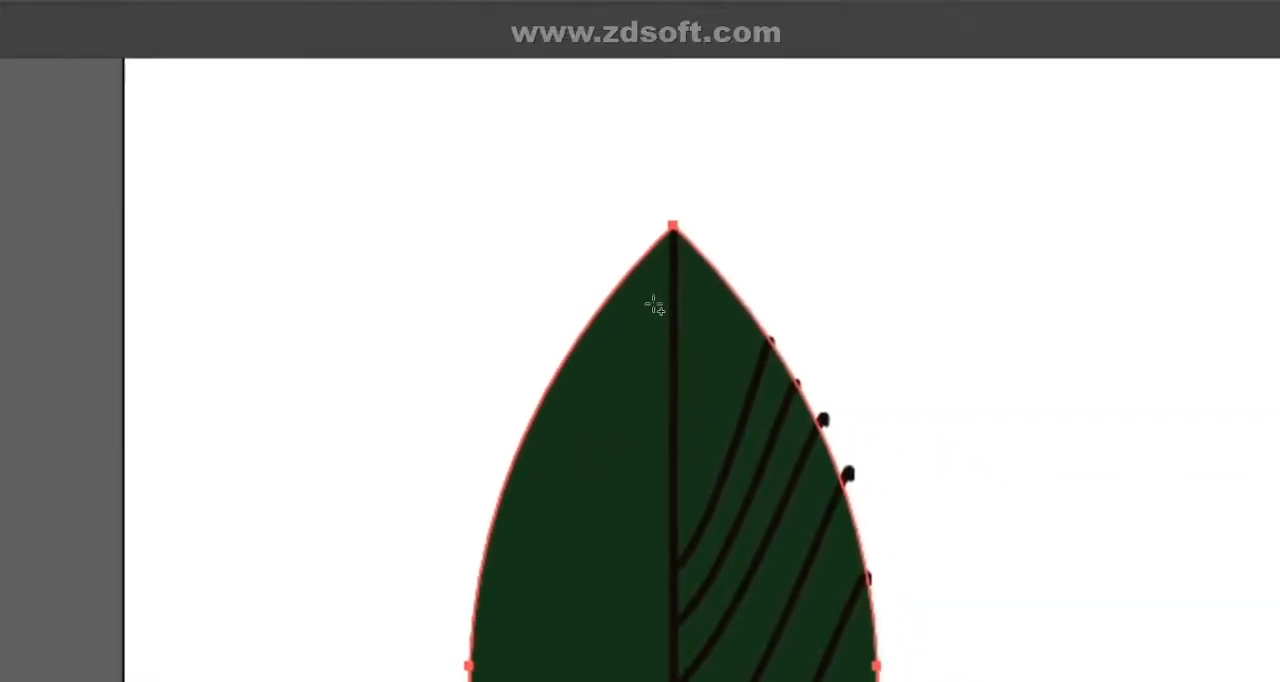
{"action": "left_click", "coordinate": [560, 589]}
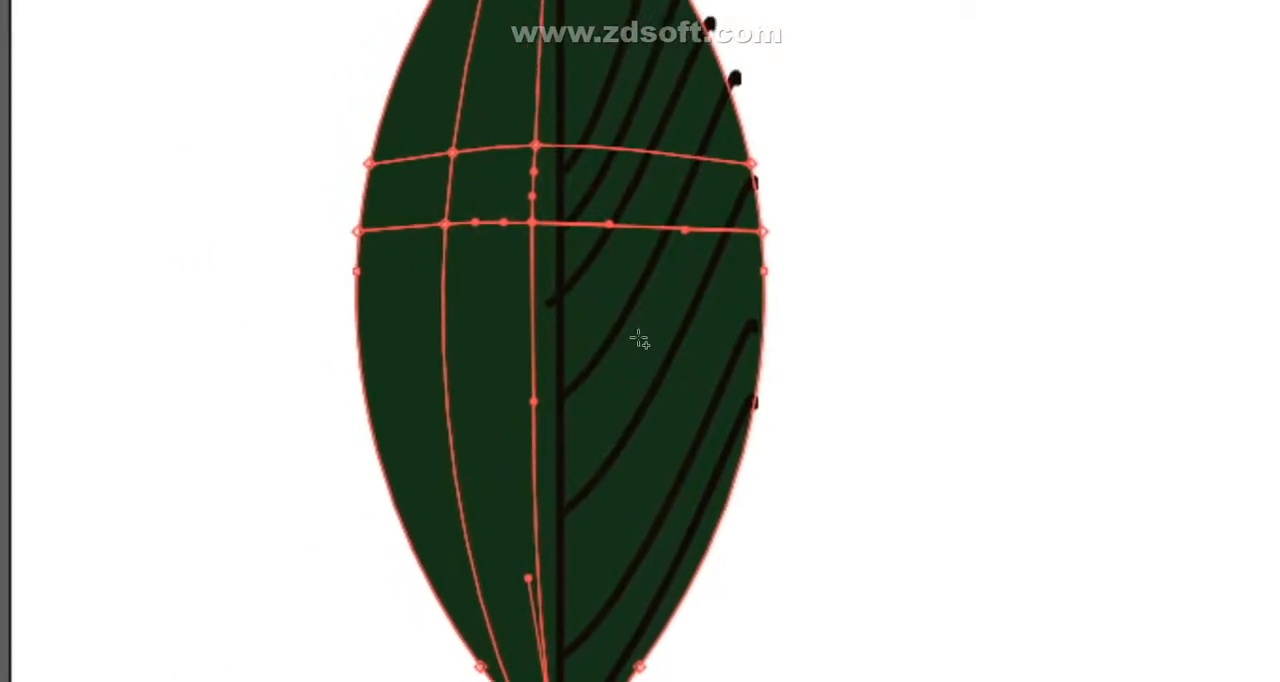
{"action": "left_click", "coordinate": [641, 344]}
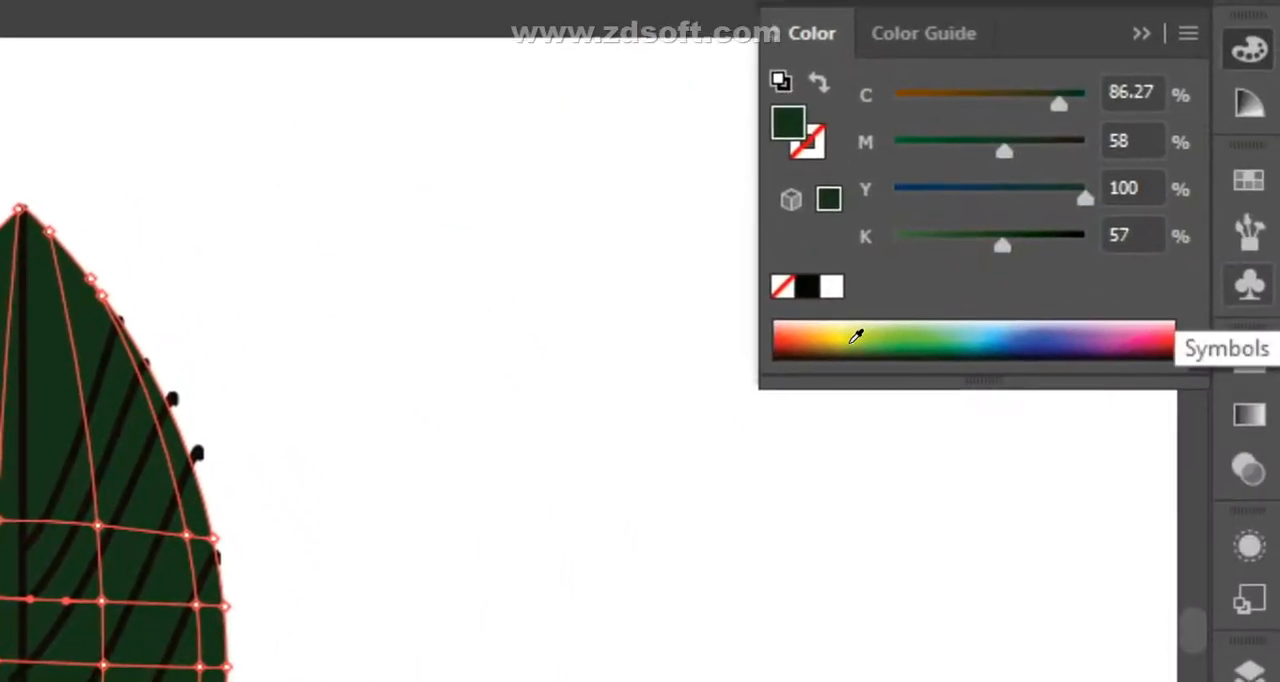
- Colour the central mesh point beside the midrib yellow-green and a point in the lower right half brighter green
{"action": "left_click", "coordinate": [854, 334]}
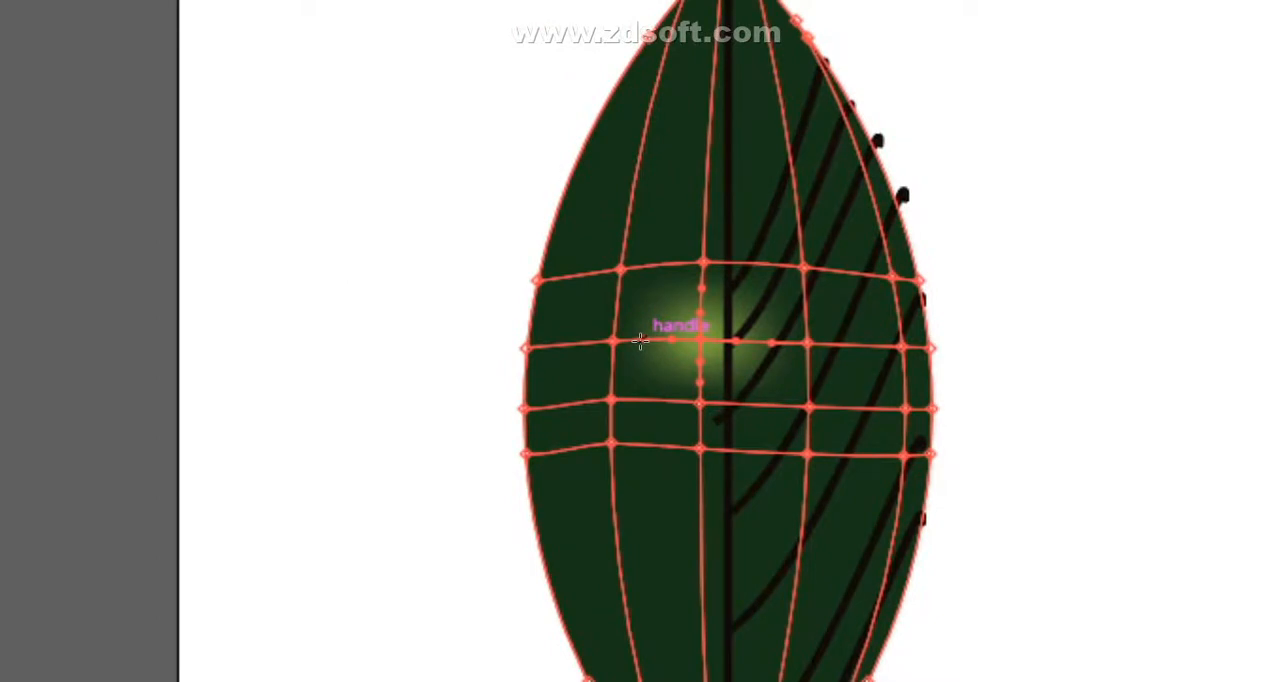
{"action": "left_click_drag", "start_coordinate": [642, 340], "coordinate": [655, 362]}
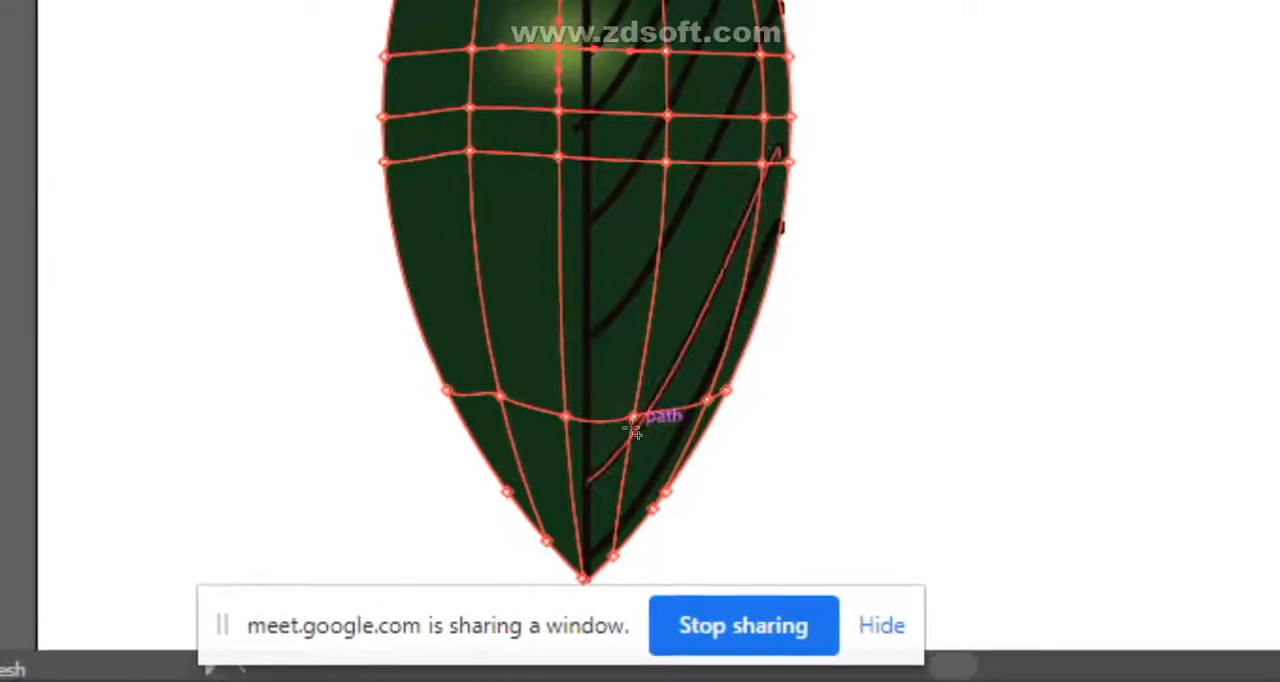
{"action": "left_click", "coordinate": [644, 410]}
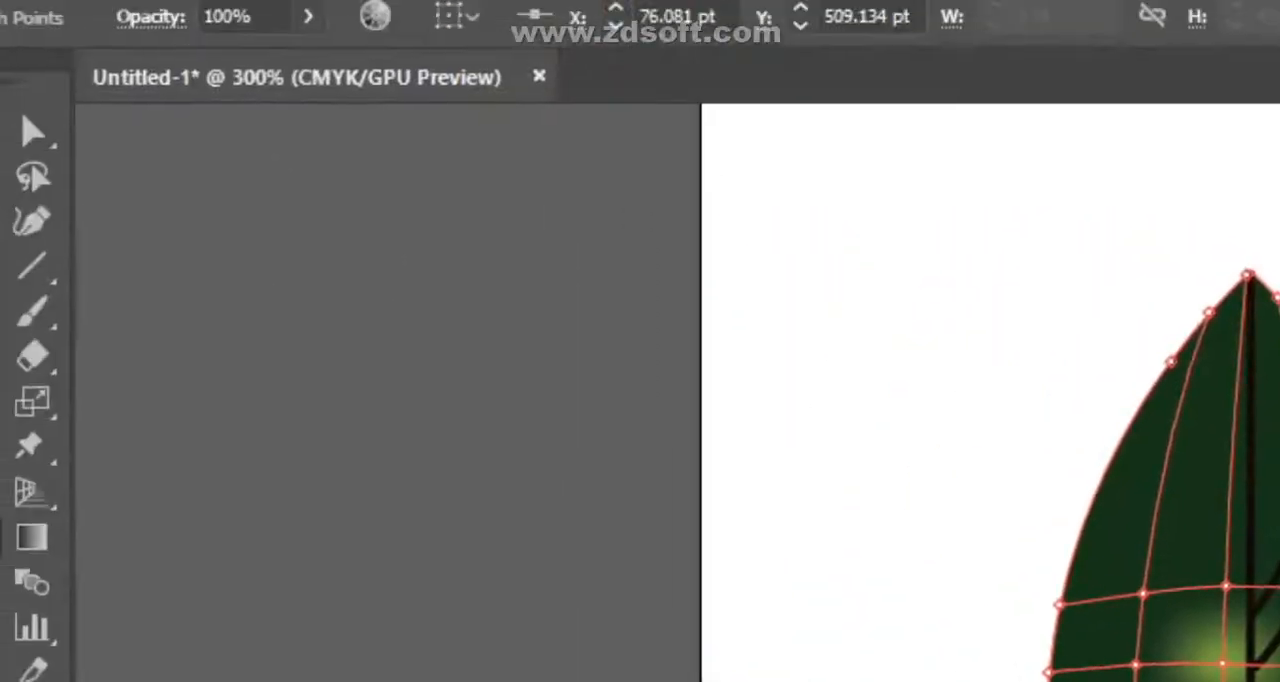
- Try recolouring the whole leaf mesh with one flat green
{"action": "left_click", "coordinate": [23, 193]}
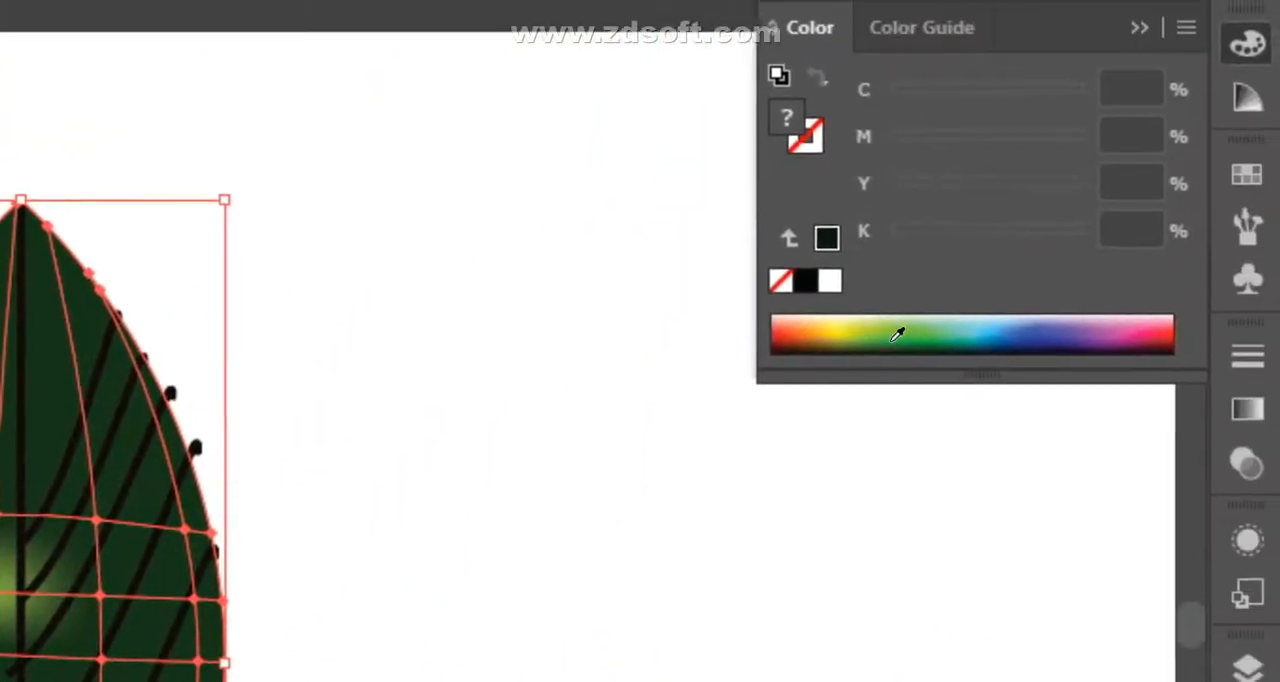
{"action": "left_click", "coordinate": [900, 336]}
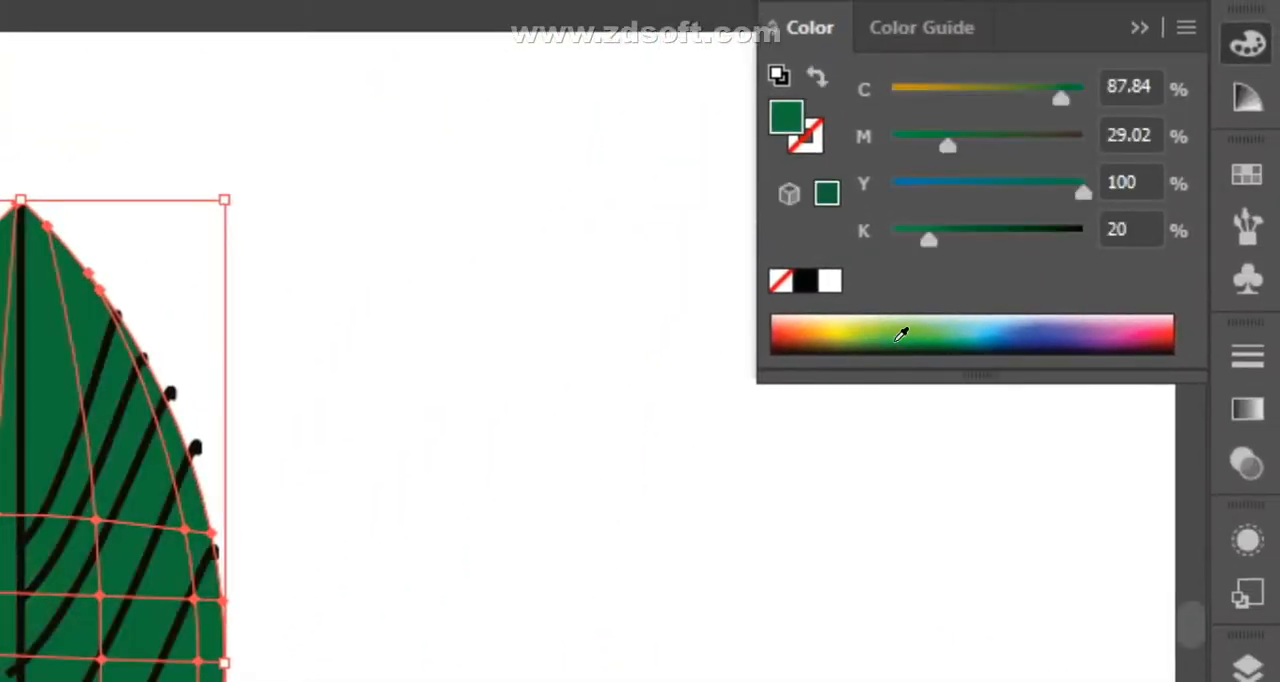
{"action": "left_click", "coordinate": [896, 345]}
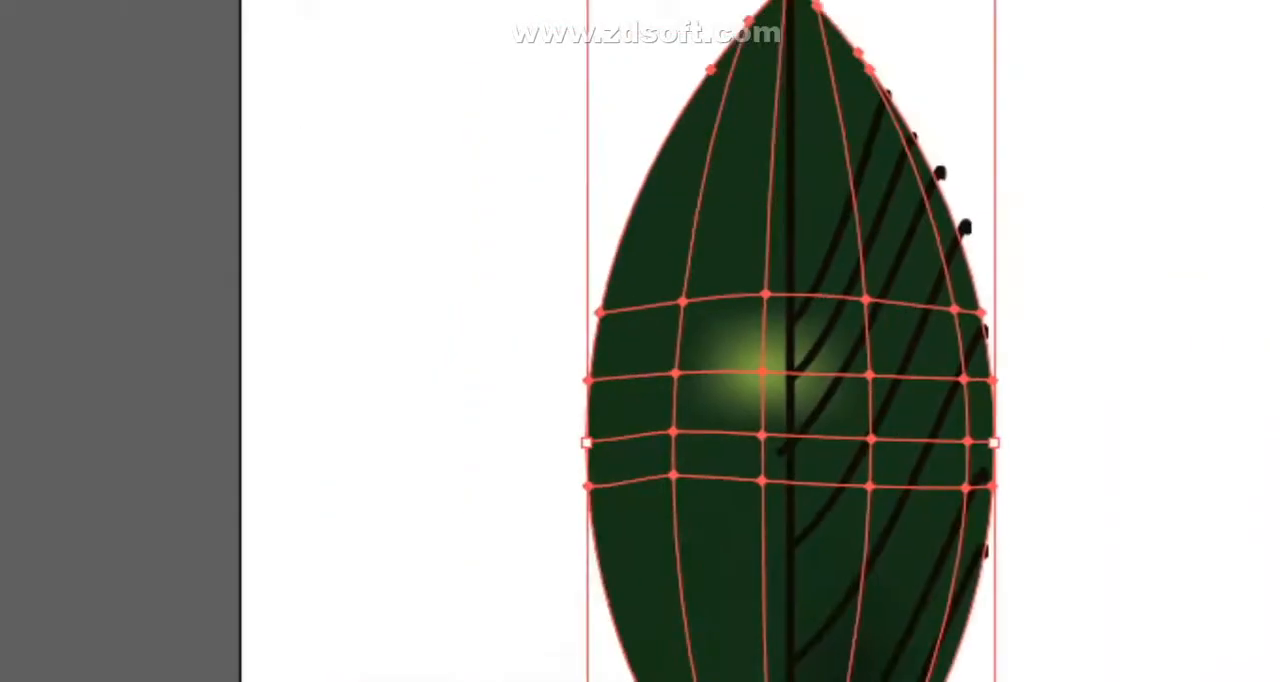
- Vary the greens of individual leaf mesh points with the Mesh tool by adjusting their CMYK amounts, mainly the black
{"action": "left_click", "coordinate": [26, 345]}
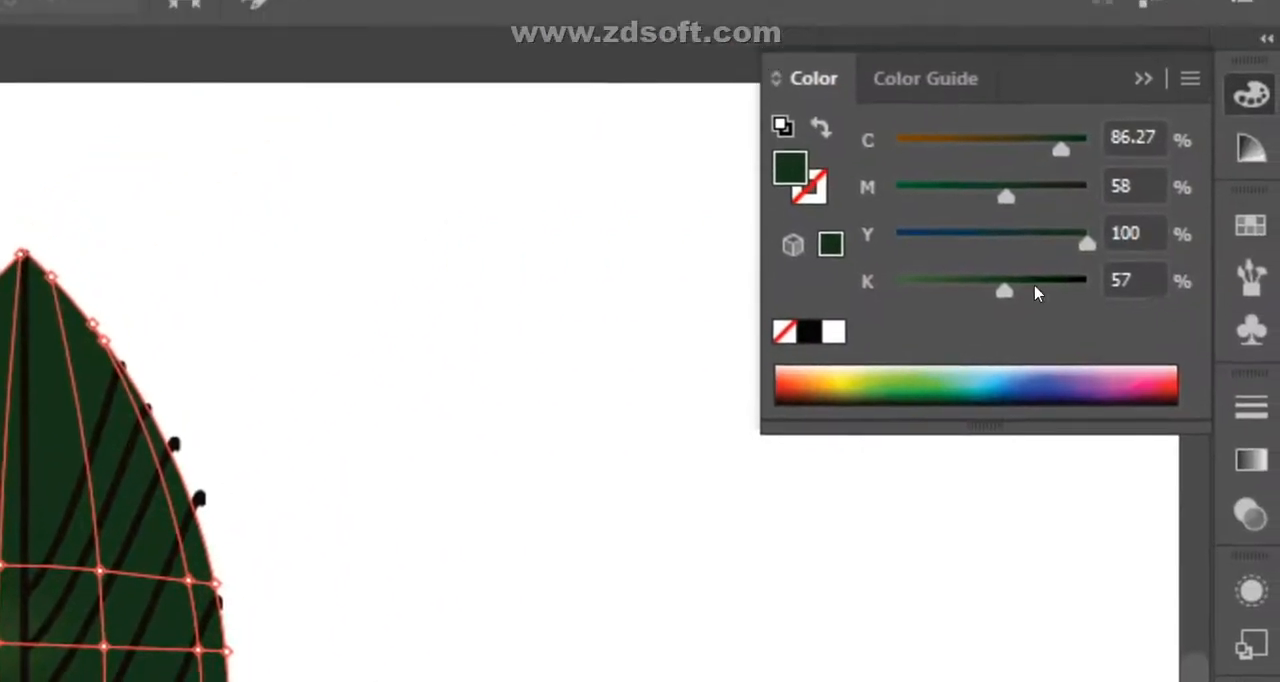
{"action": "left_click_drag", "start_coordinate": [995, 347], "coordinate": [948, 353]}
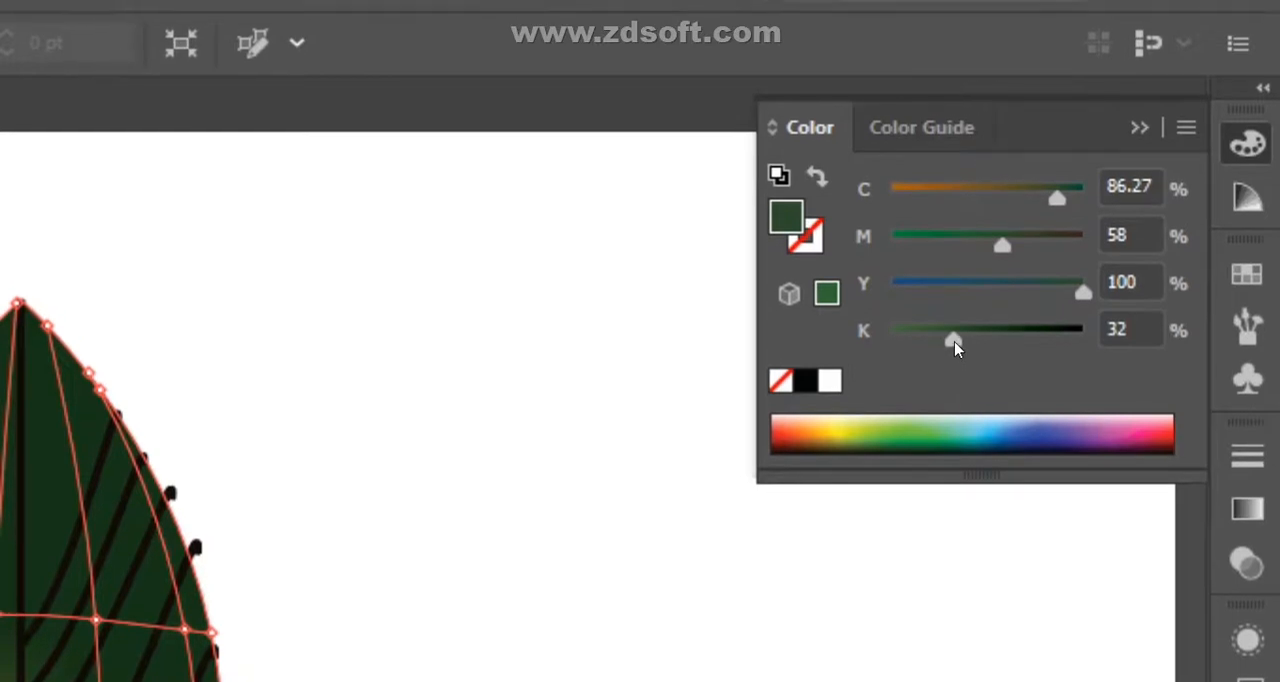
{"action": "left_click_drag", "start_coordinate": [955, 347], "coordinate": [1001, 358]}
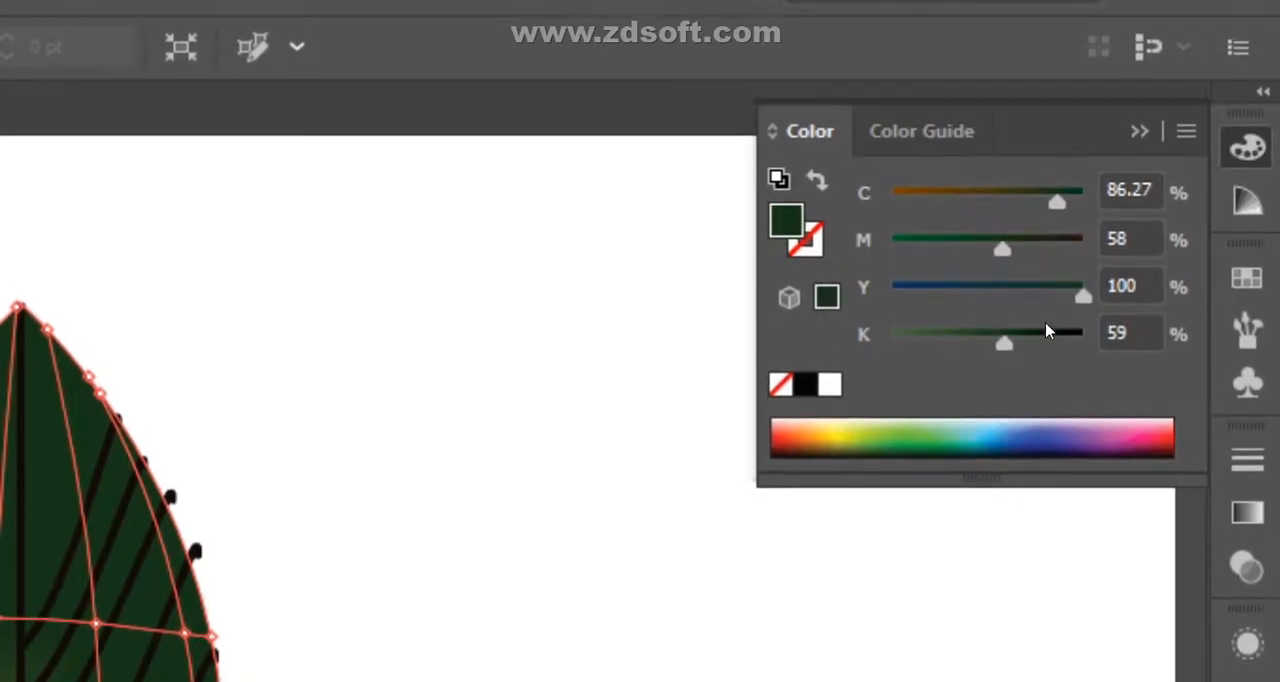
{"action": "left_click_drag", "start_coordinate": [1003, 340], "coordinate": [999, 340]}
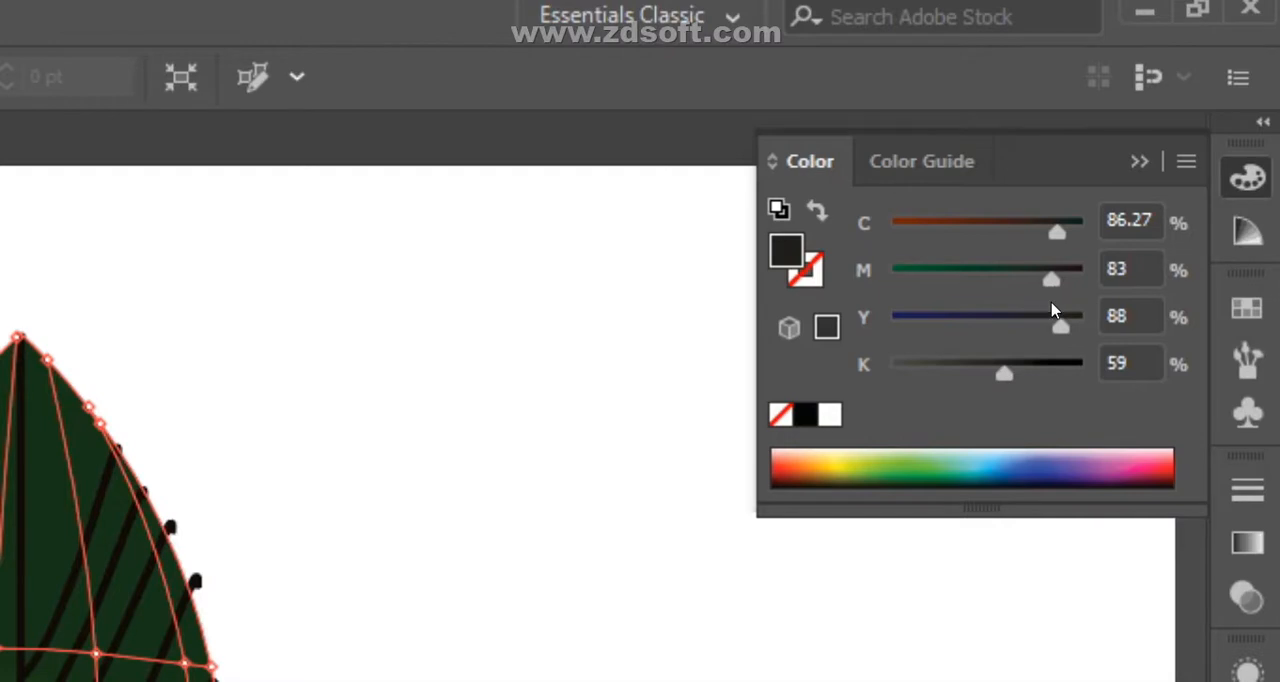
{"action": "left_click_drag", "start_coordinate": [1000, 307], "coordinate": [950, 320]}
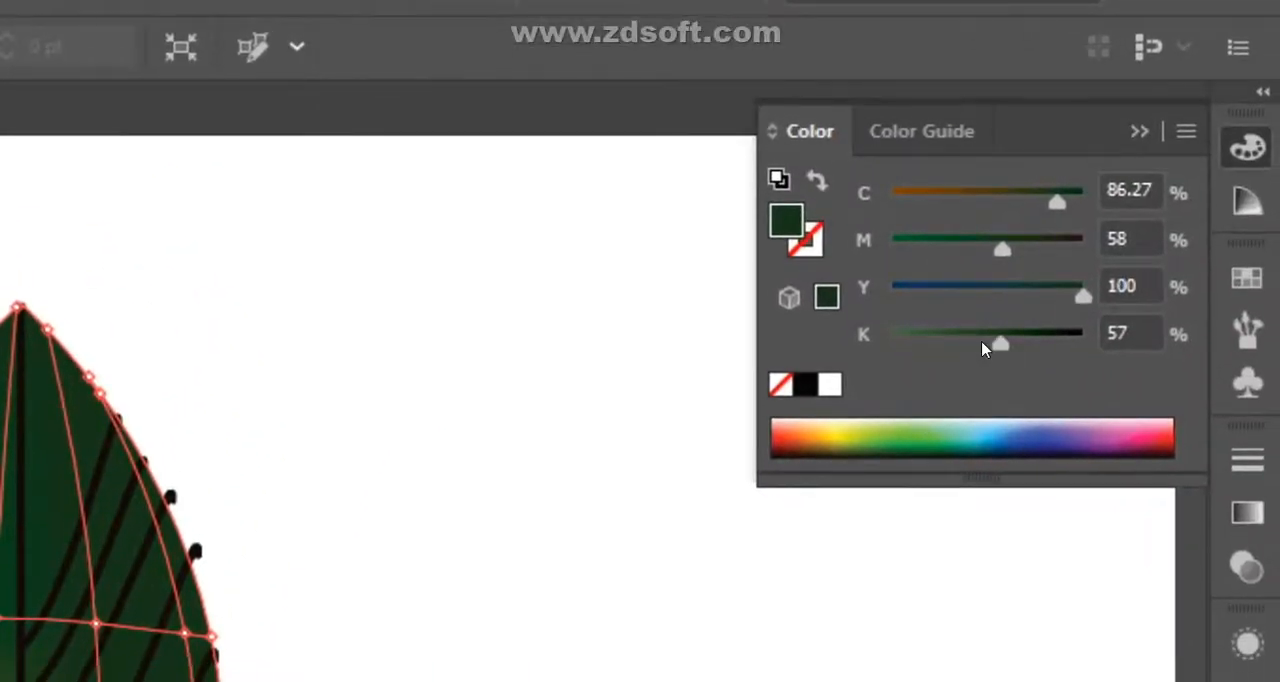
{"action": "left_click_drag", "start_coordinate": [998, 346], "coordinate": [941, 354]}
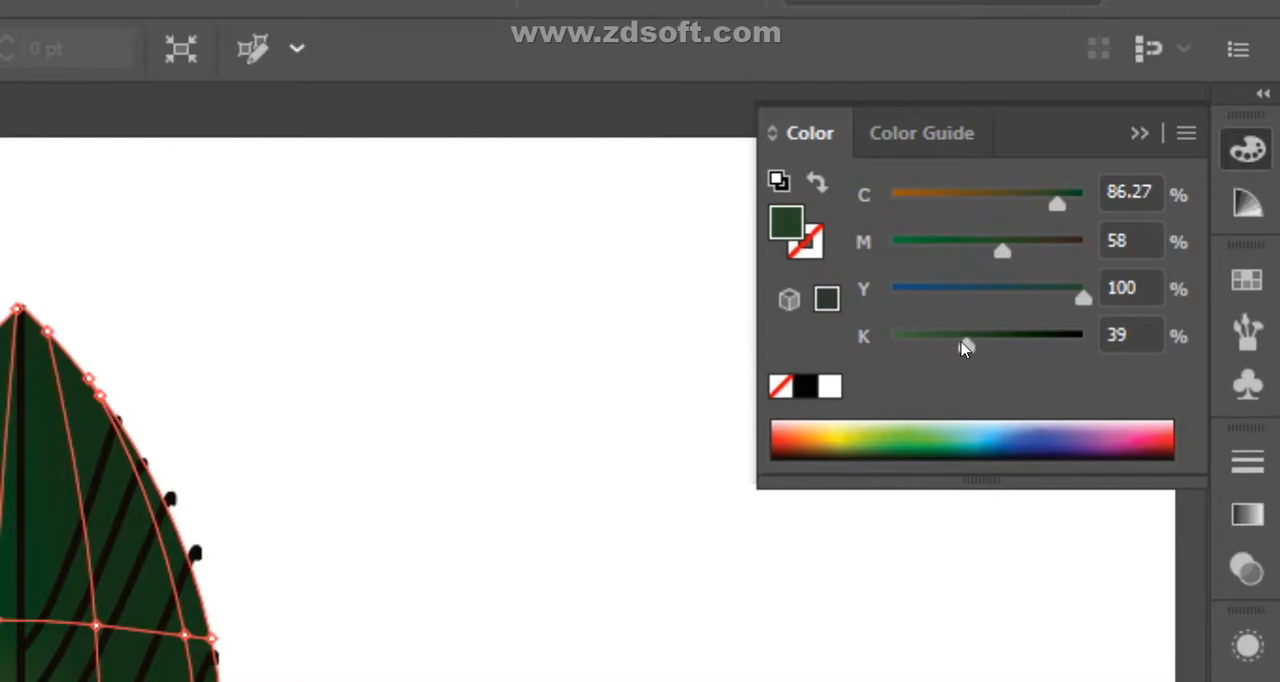
{"action": "left_click_drag", "start_coordinate": [963, 347], "coordinate": [970, 351]}
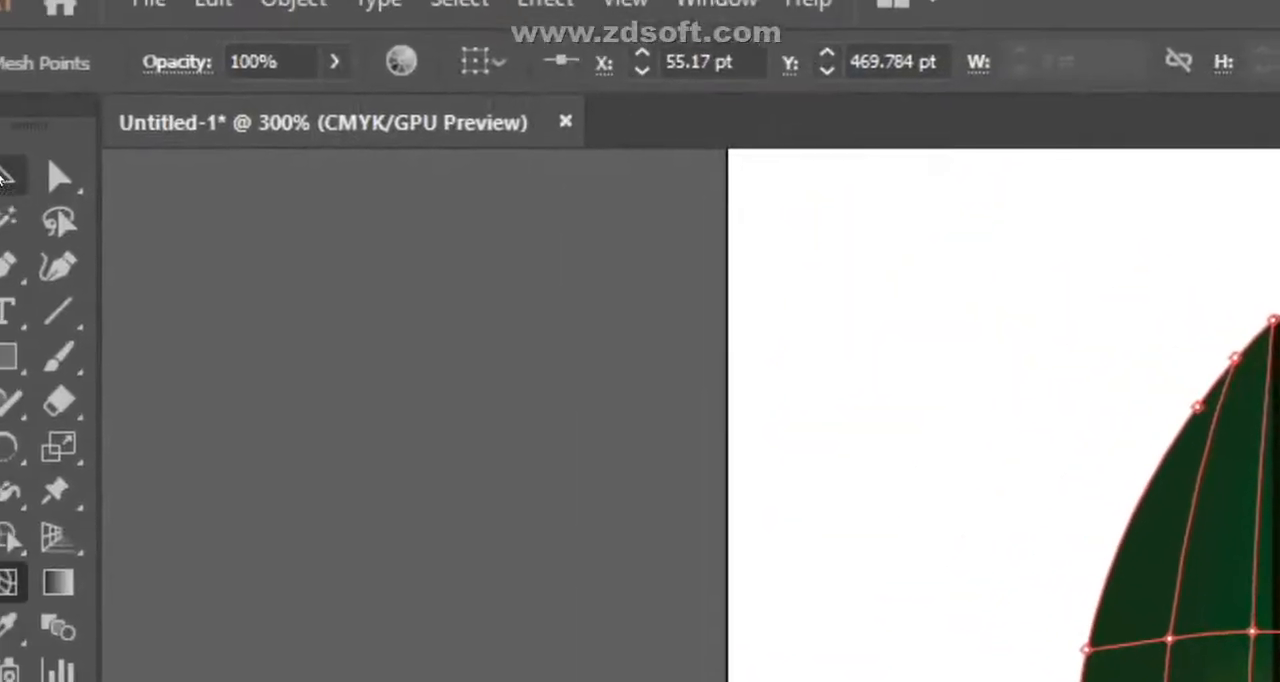
- Deselect the leaf and draw a dark green rectangle on the artboard
{"action": "left_click", "coordinate": [5, 177]}
{"action": "left_click", "coordinate": [670, 332]}
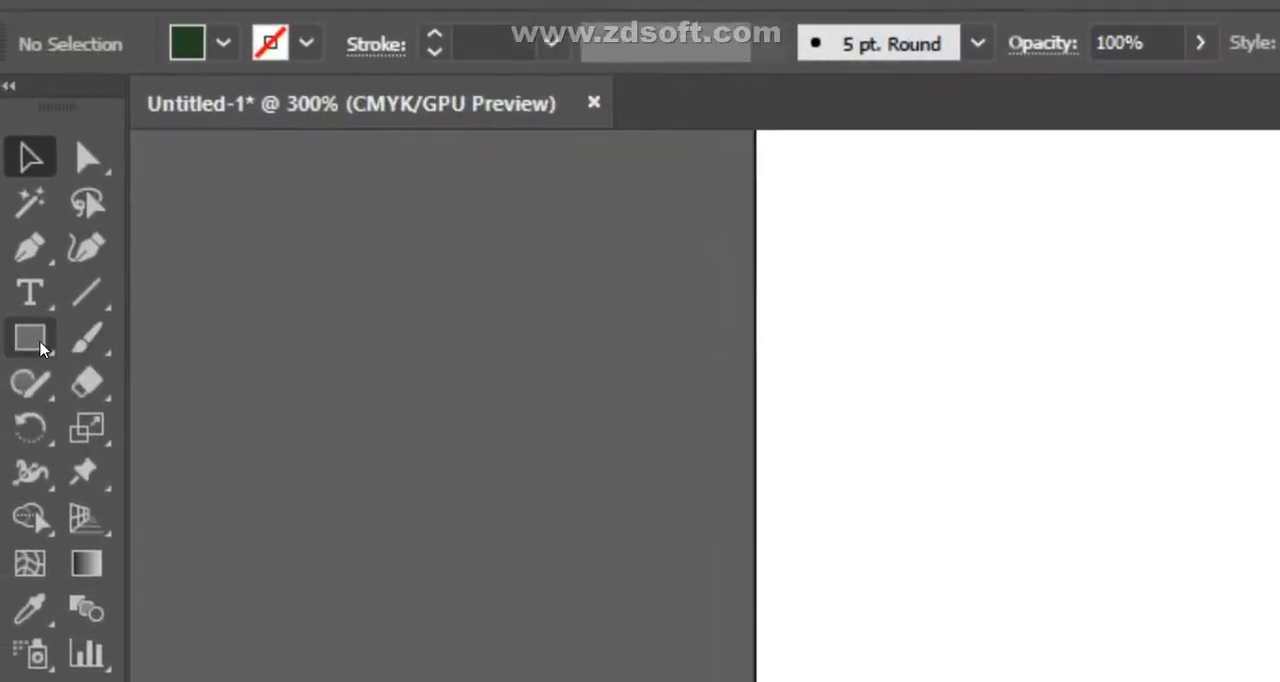
{"action": "left_click", "coordinate": [20, 348]}
{"action": "mouse_move", "coordinate": [638, 313]}
{"action": "left_mouse_down"}
{"action": "mouse_move", "coordinate": [894, 506]}
{"action": "mouse_move", "coordinate": [824, 449]}
{"action": "left_mouse_up"}
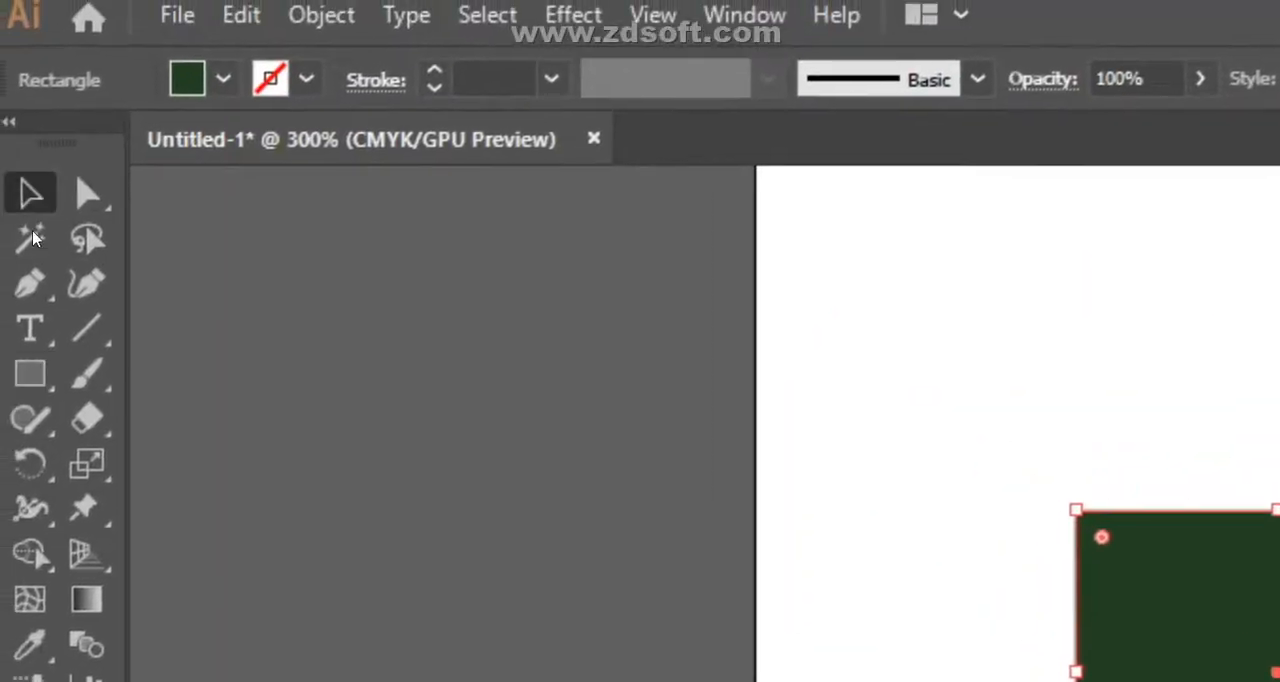
- Draw a hexagon and place it slightly rotated so it overlaps the top of the rectangle
{"action": "right_click", "coordinate": [38, 349]}
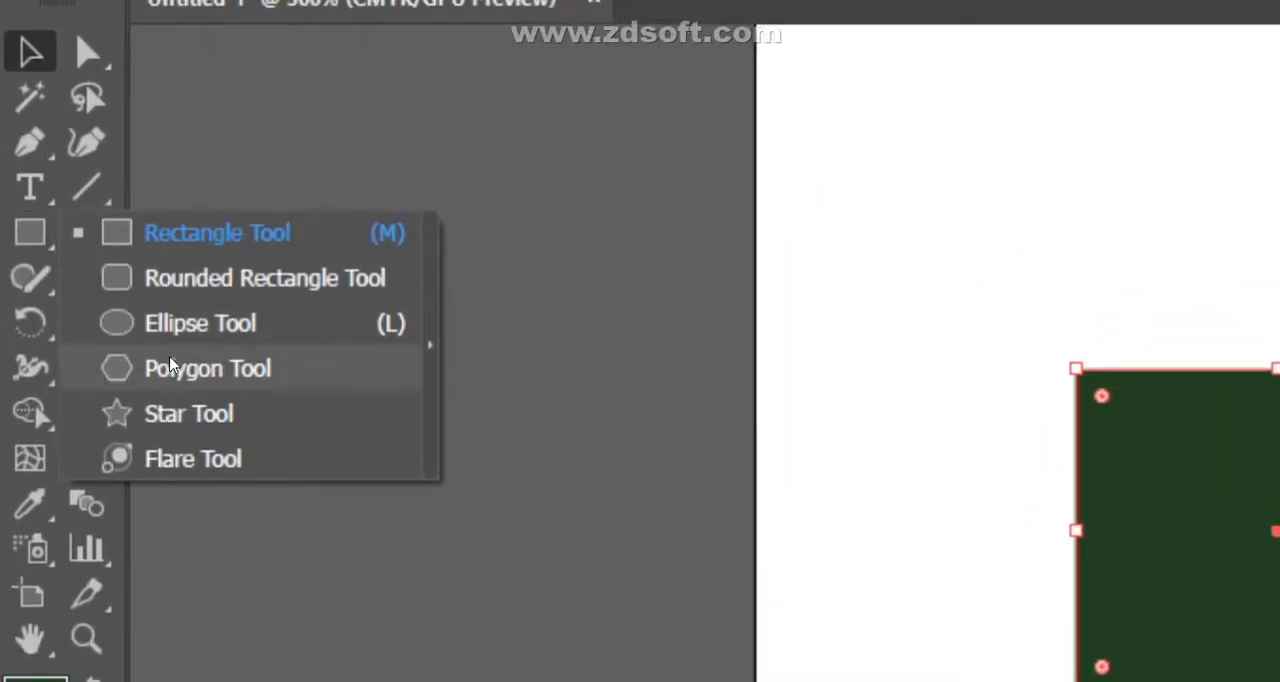
{"action": "left_click", "coordinate": [178, 490]}
{"action": "left_click_drag", "start_coordinate": [753, 178], "coordinate": [918, 513]}
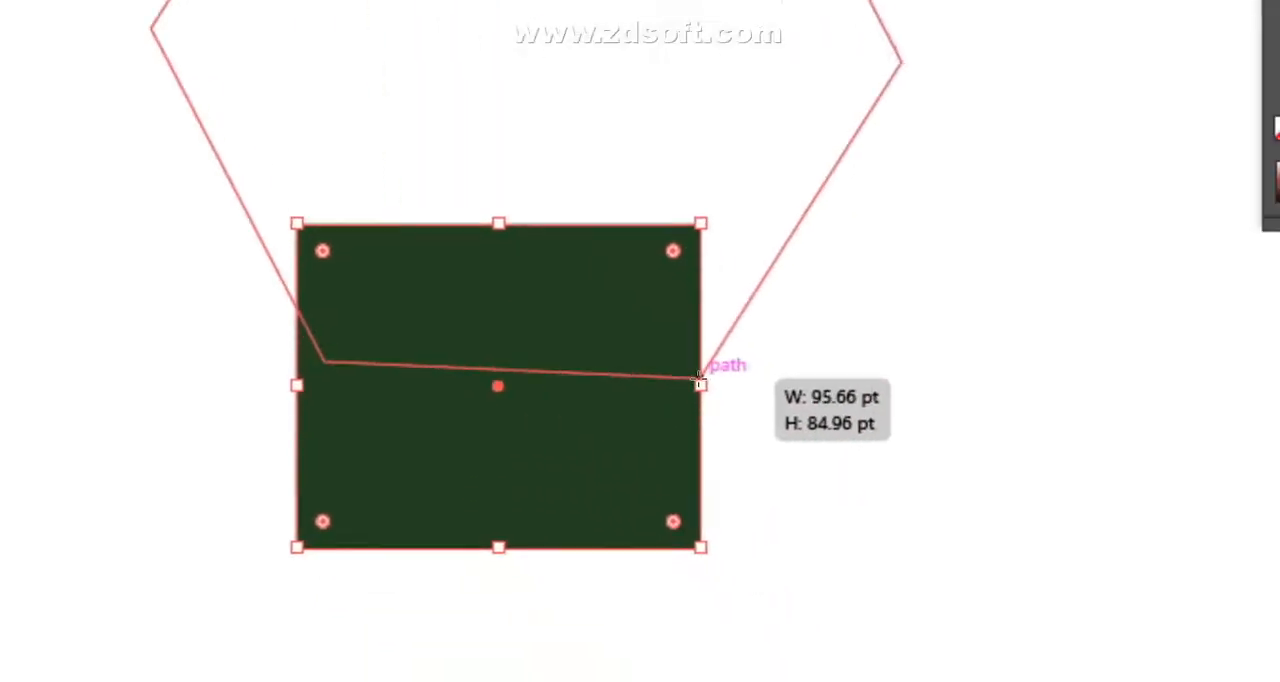
{"action": "left_click_drag", "start_coordinate": [648, 370], "coordinate": [660, 245]}
{"action": "left_click_drag", "start_coordinate": [632, 332], "coordinate": [635, 341]}
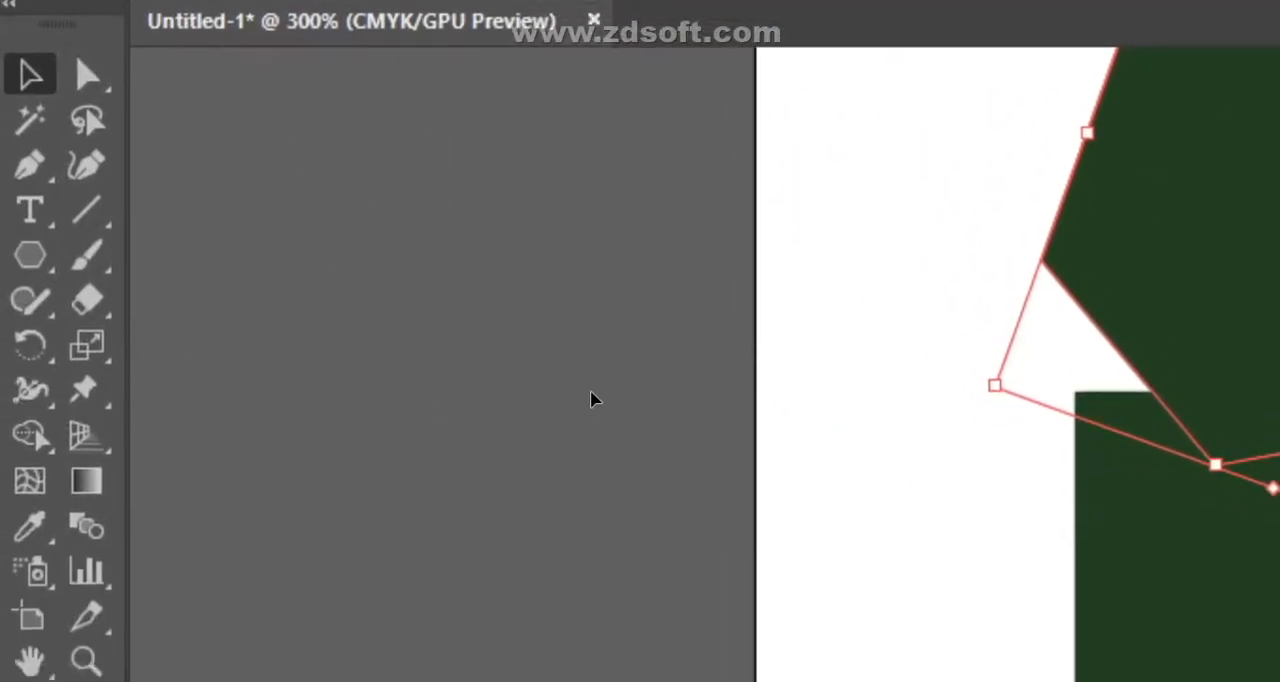
- Try removing the non-overlapping parts of the rectangle and hexagon with Shape Builder, and undo the removal
{"action": "left_click_drag", "start_coordinate": [941, 239], "coordinate": [694, 354]}
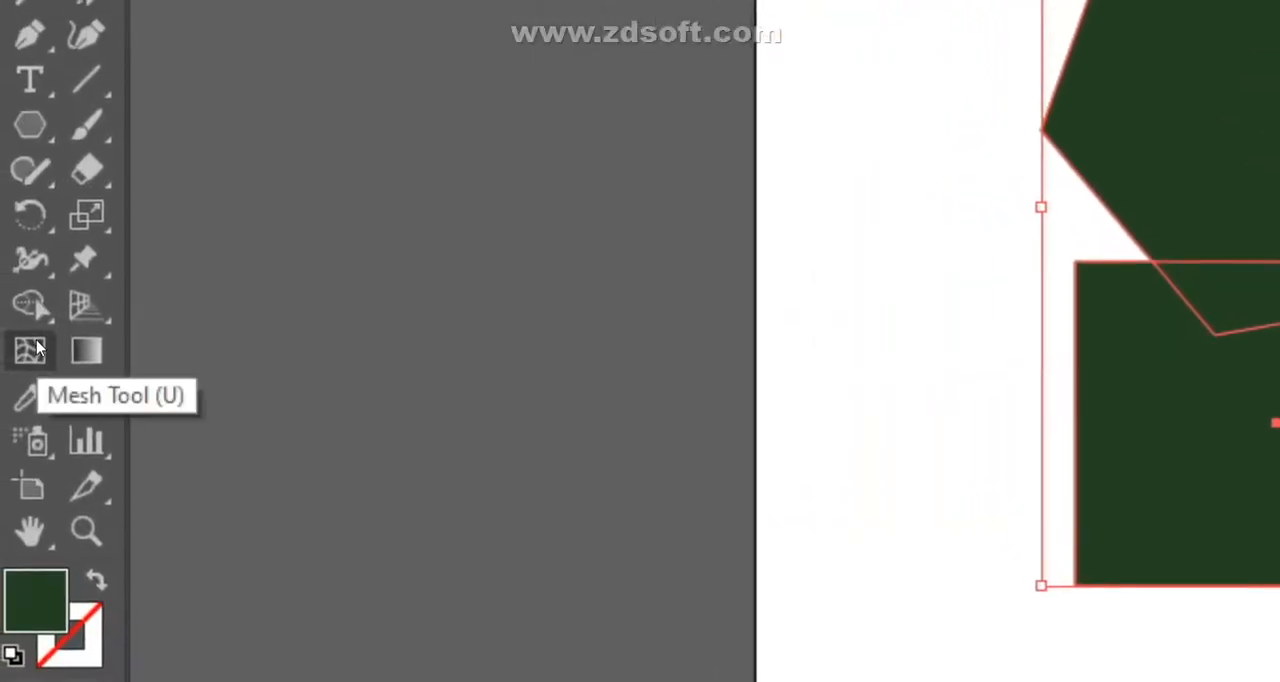
{"action": "left_click", "coordinate": [37, 350]}
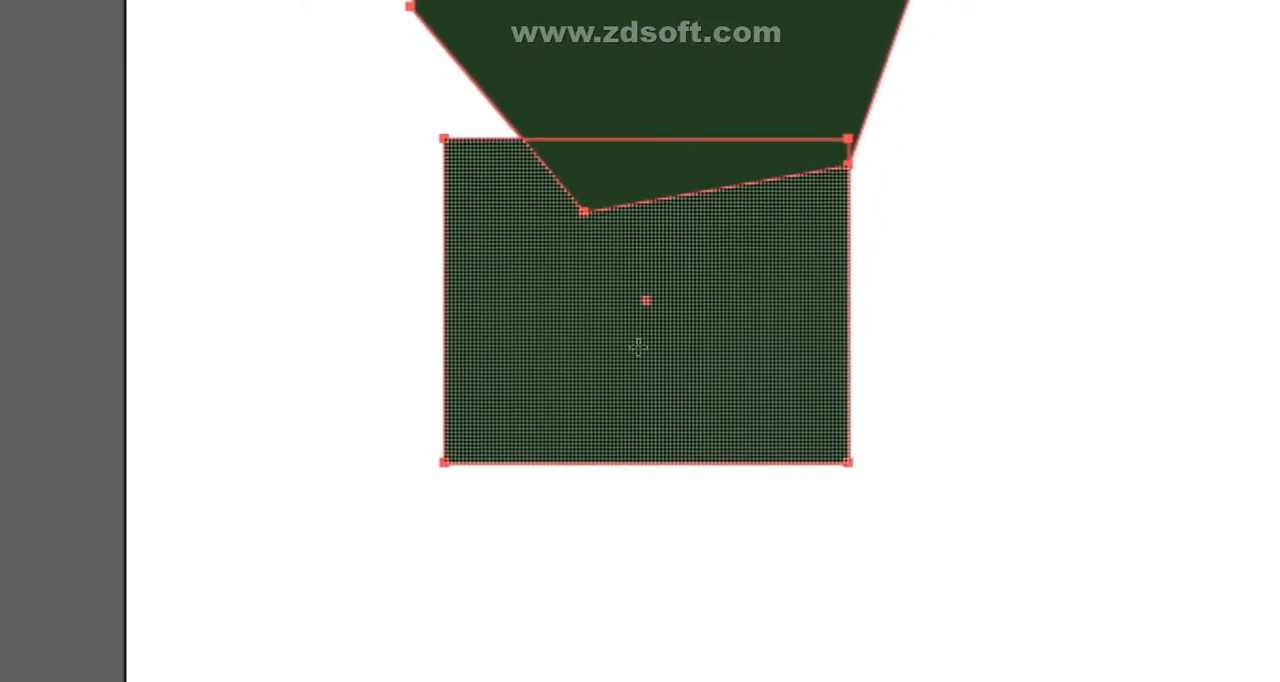
{"action": "left_click", "coordinate": [640, 342], "text": "alt"}
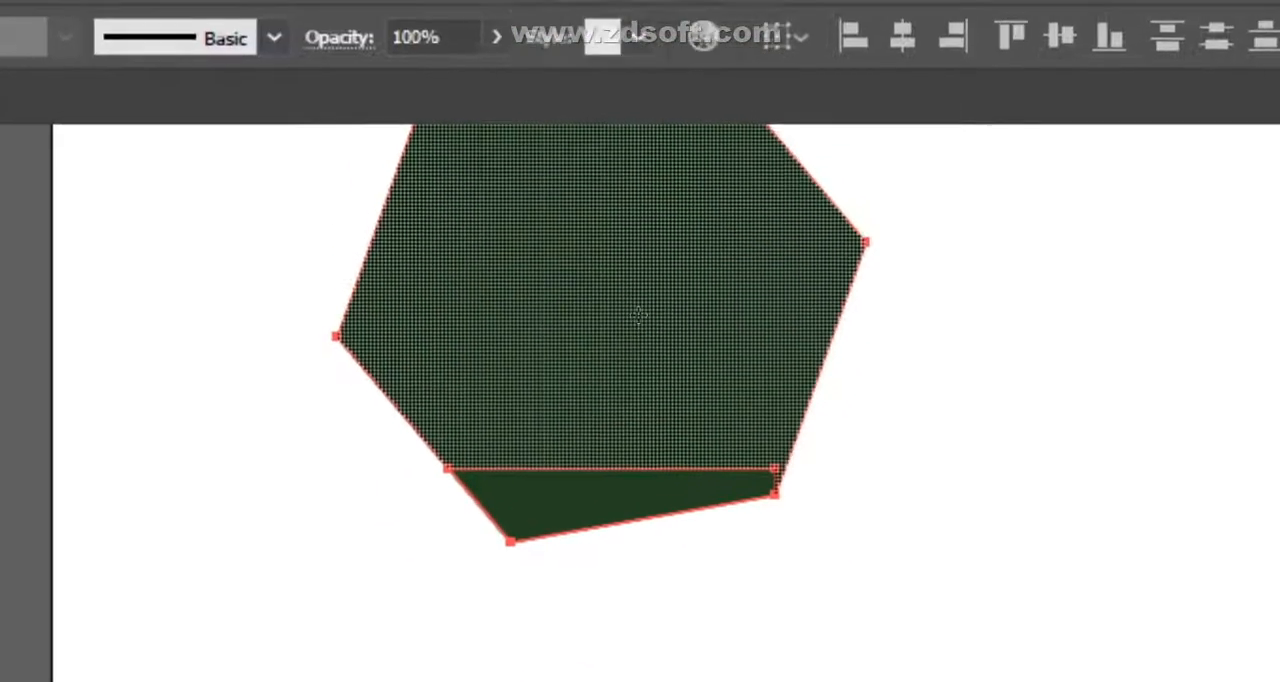
{"action": "left_click", "coordinate": [640, 315], "text": "alt"}
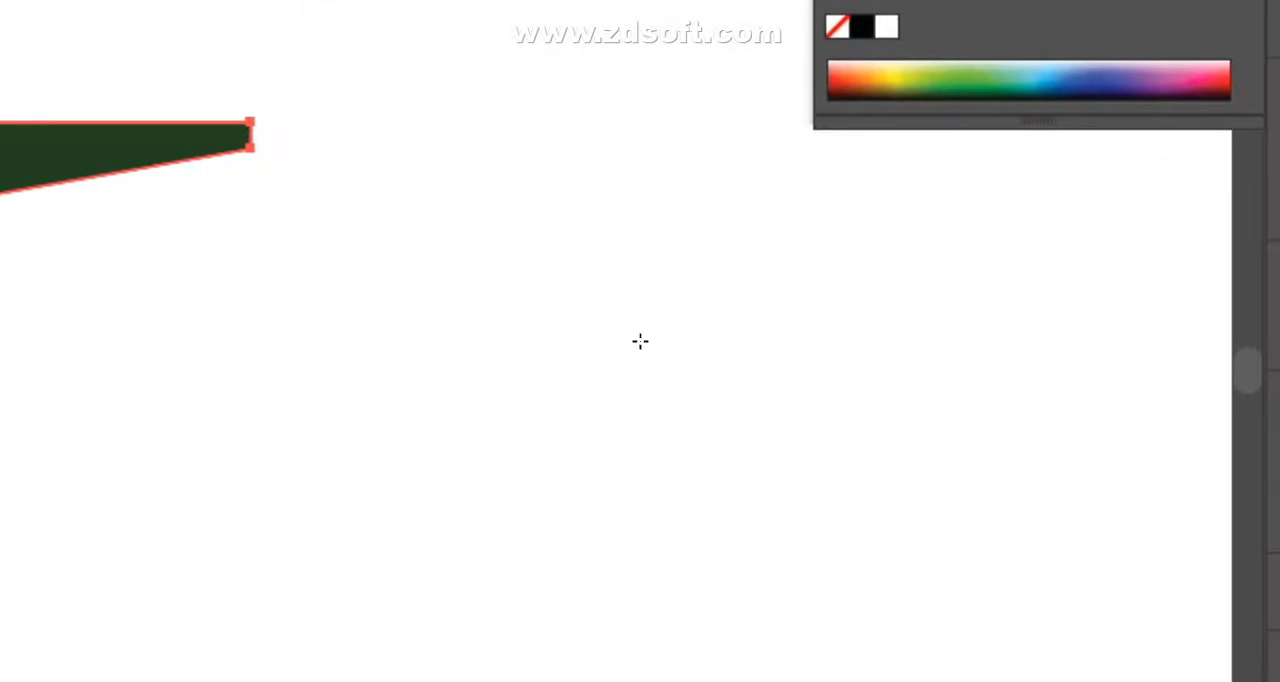
{"action": "key", "text": "ctrl+z"}
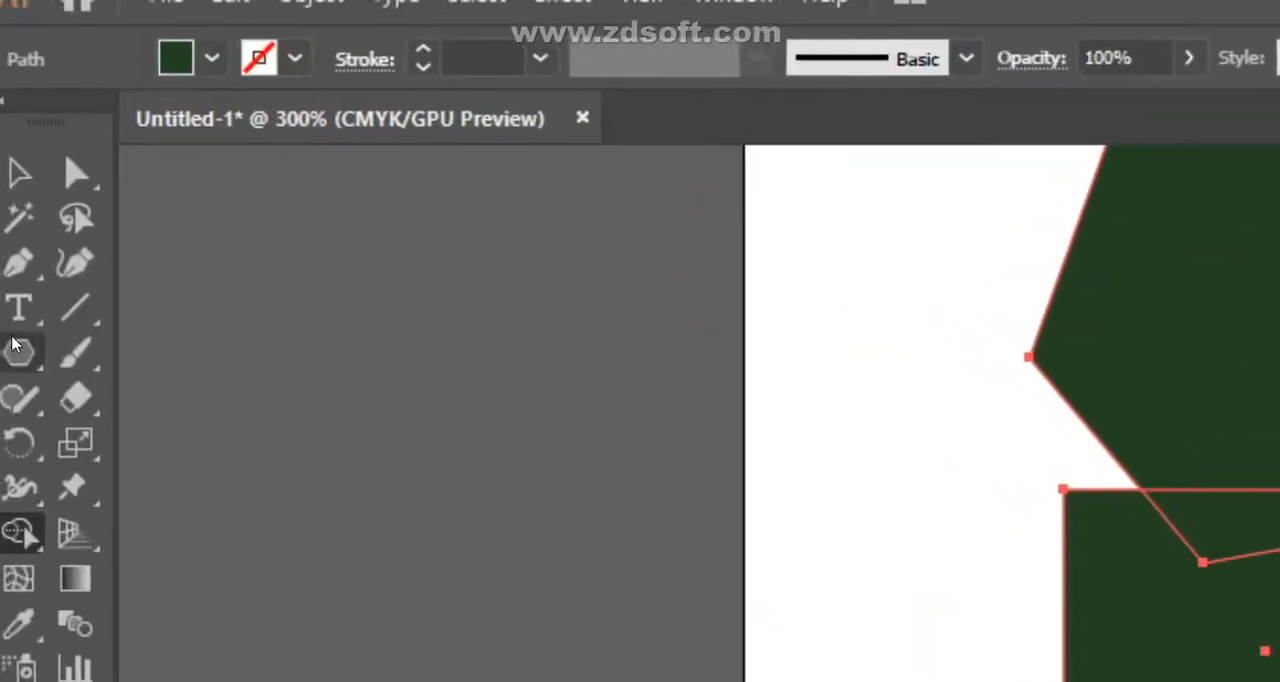
- Draw a large dark green ellipse below the rectangle
{"action": "left_click", "coordinate": [24, 350]}
{"action": "left_click", "coordinate": [117, 443]}
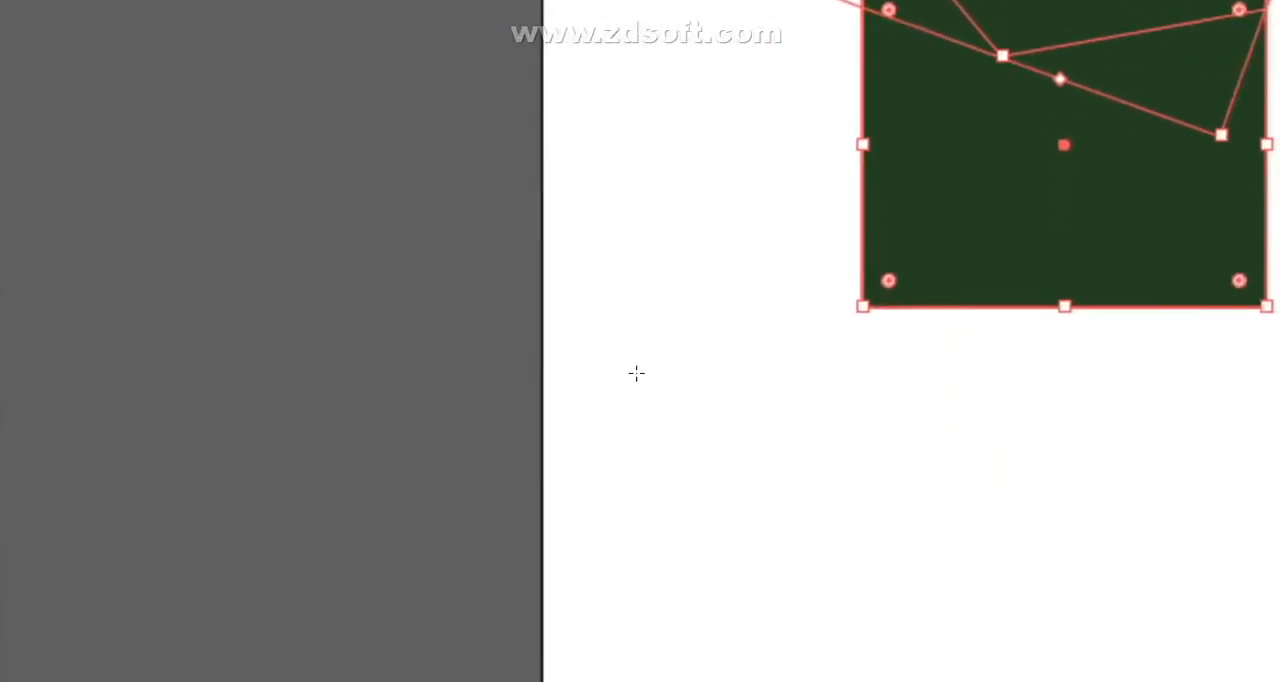
{"action": "left_click_drag", "start_coordinate": [634, 380], "coordinate": [918, 620]}
{"action": "left_click_drag", "start_coordinate": [730, 491], "coordinate": [731, 492]}
{"action": "left_click", "coordinate": [28, 198]}
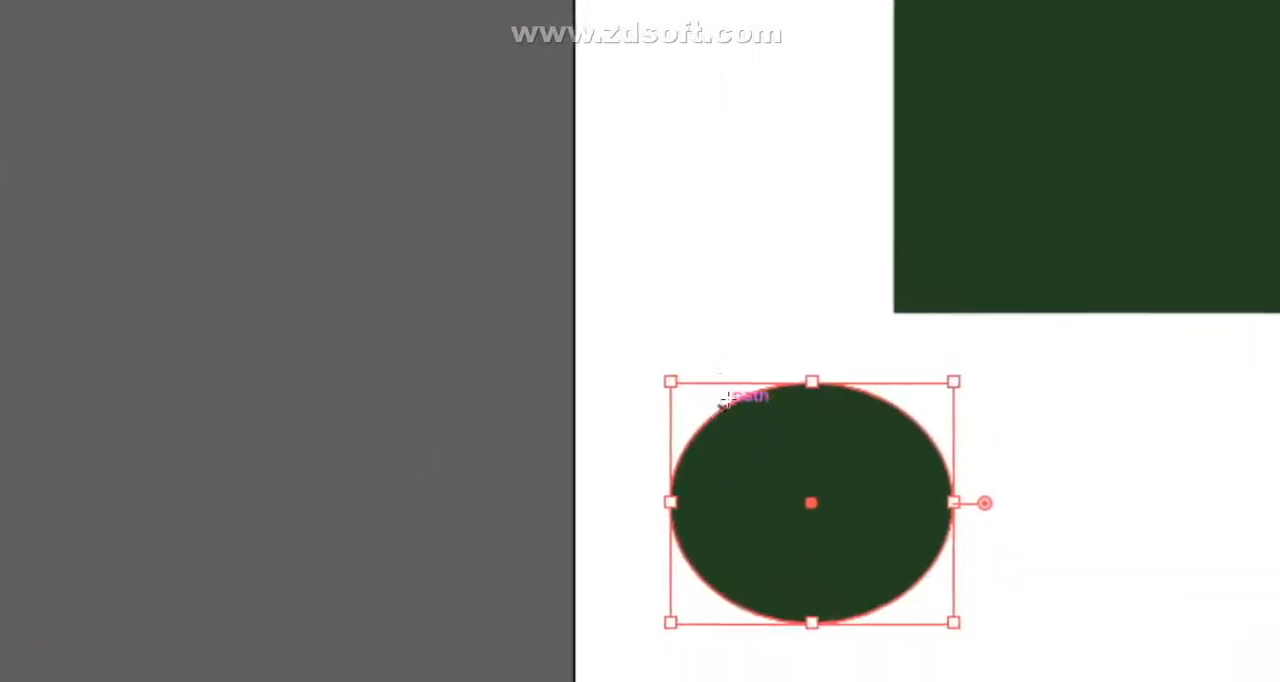
- Add a small circle at the large ellipse's upper left, a small ellipse at its left and a tall narrow one at its right
{"action": "mouse_move", "coordinate": [640, 337]}
{"action": "left_mouse_down"}
{"action": "mouse_move", "coordinate": [674, 380]}
{"action": "mouse_move", "coordinate": [645, 345]}
{"action": "left_mouse_up"}
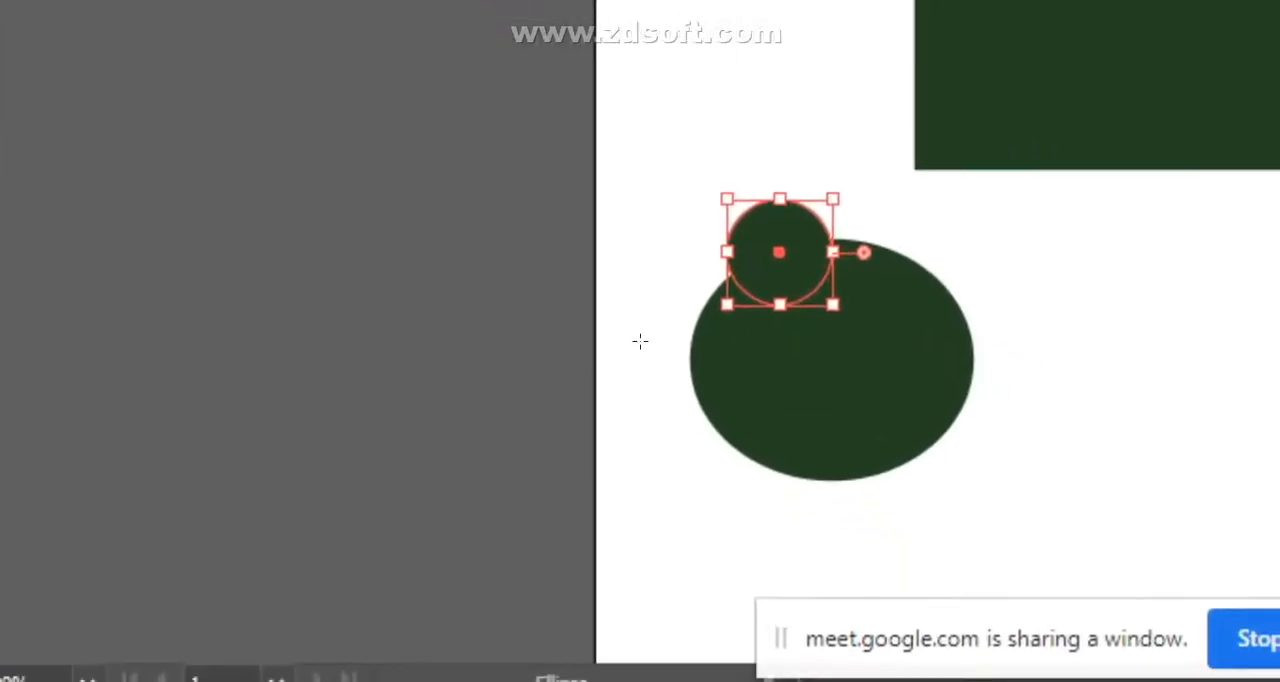
{"action": "left_click_drag", "start_coordinate": [766, 491], "coordinate": [871, 568]}
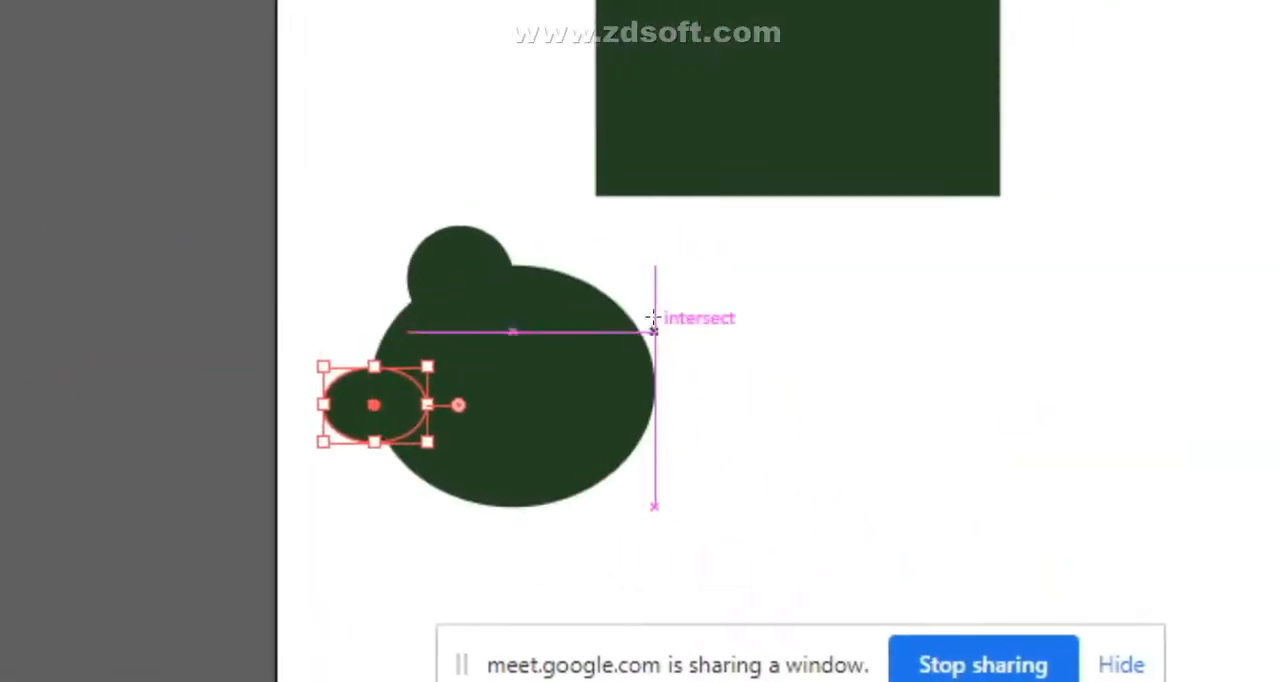
{"action": "left_click_drag", "start_coordinate": [1132, 535], "coordinate": [1114, 591]}
{"action": "left_click_drag", "start_coordinate": [629, 378], "coordinate": [693, 496]}
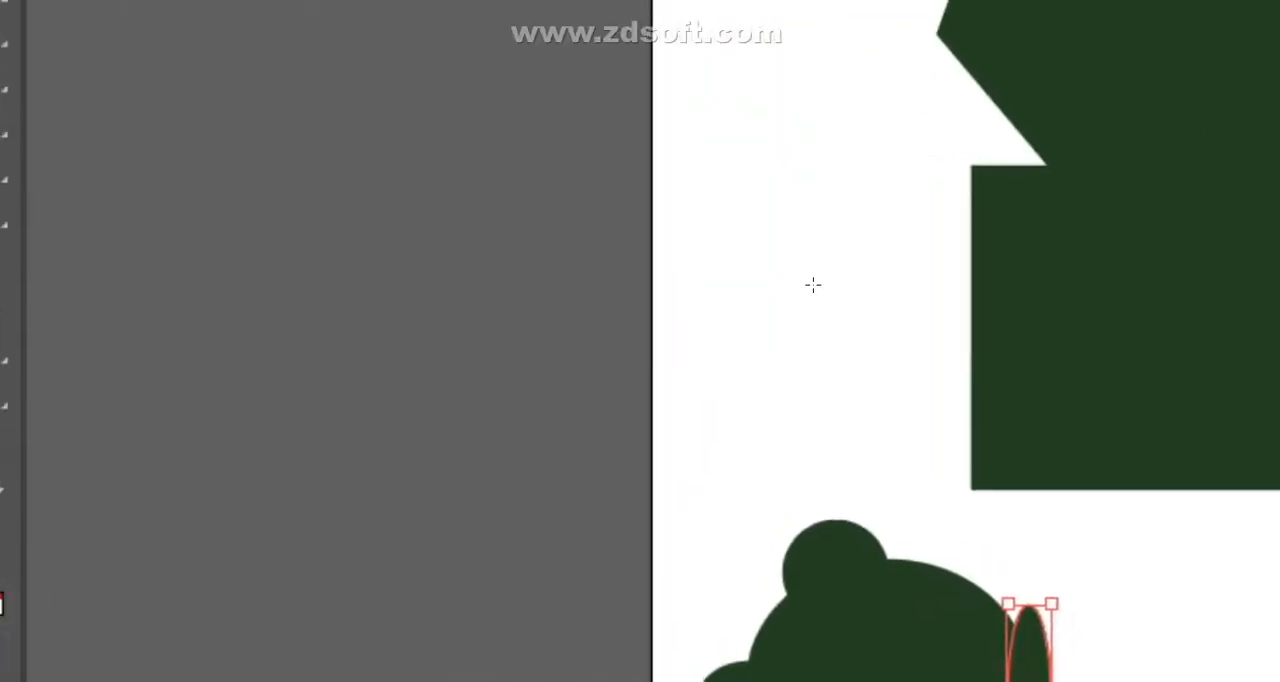
{"action": "key", "text": "v"}
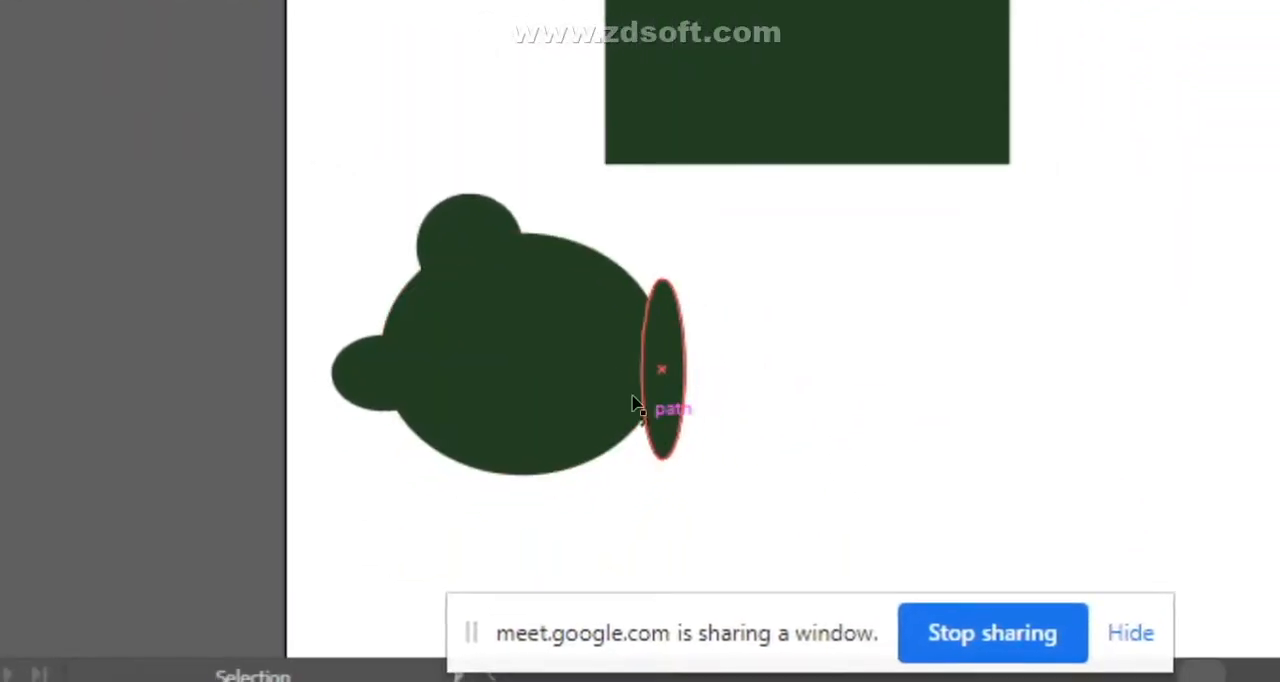
- Display the Pathfinder controls and place them in the empty area beside the rectangle
{"action": "left_click_drag", "start_coordinate": [337, 202], "coordinate": [662, 494]}
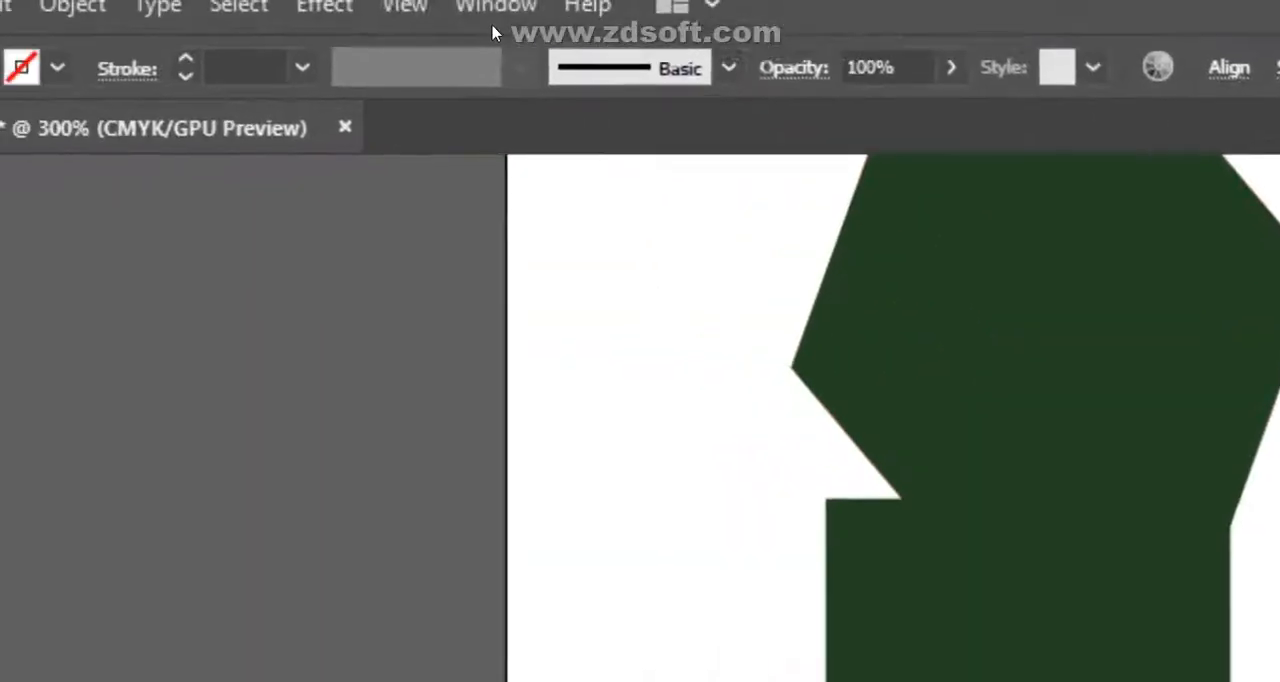
{"action": "left_click", "coordinate": [404, 6]}
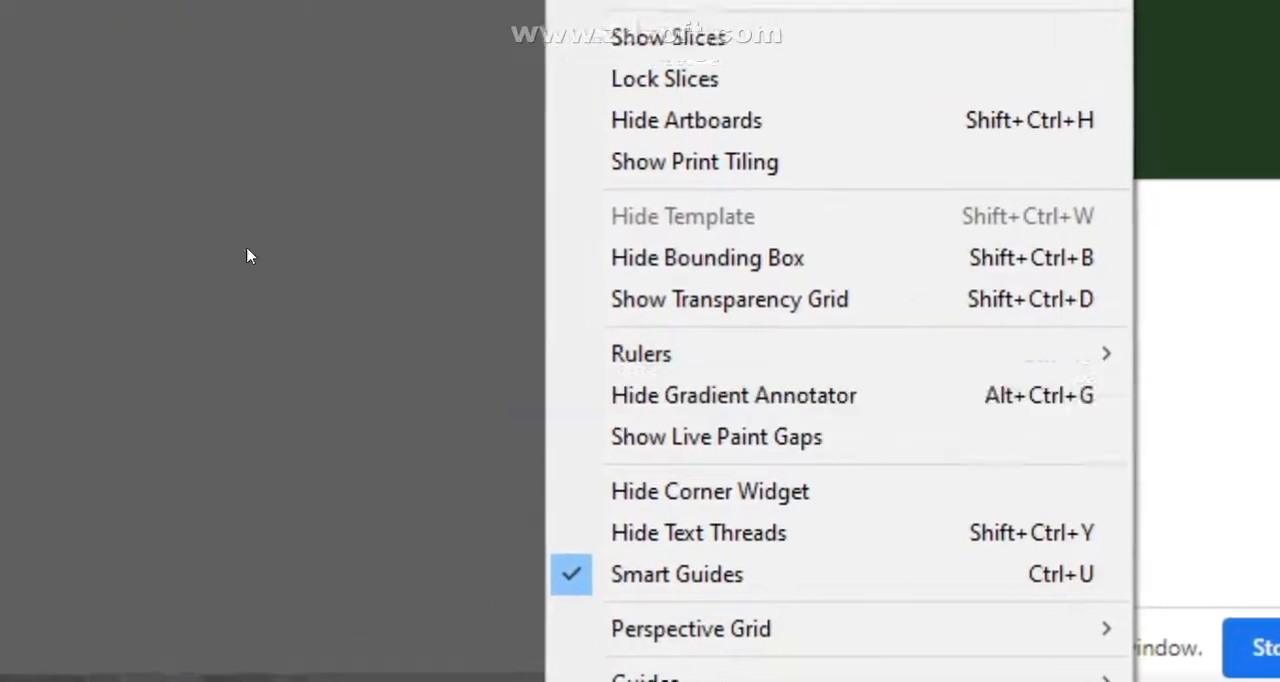
{"action": "left_click", "coordinate": [249, 256]}
{"action": "left_click", "coordinate": [641, 17]}
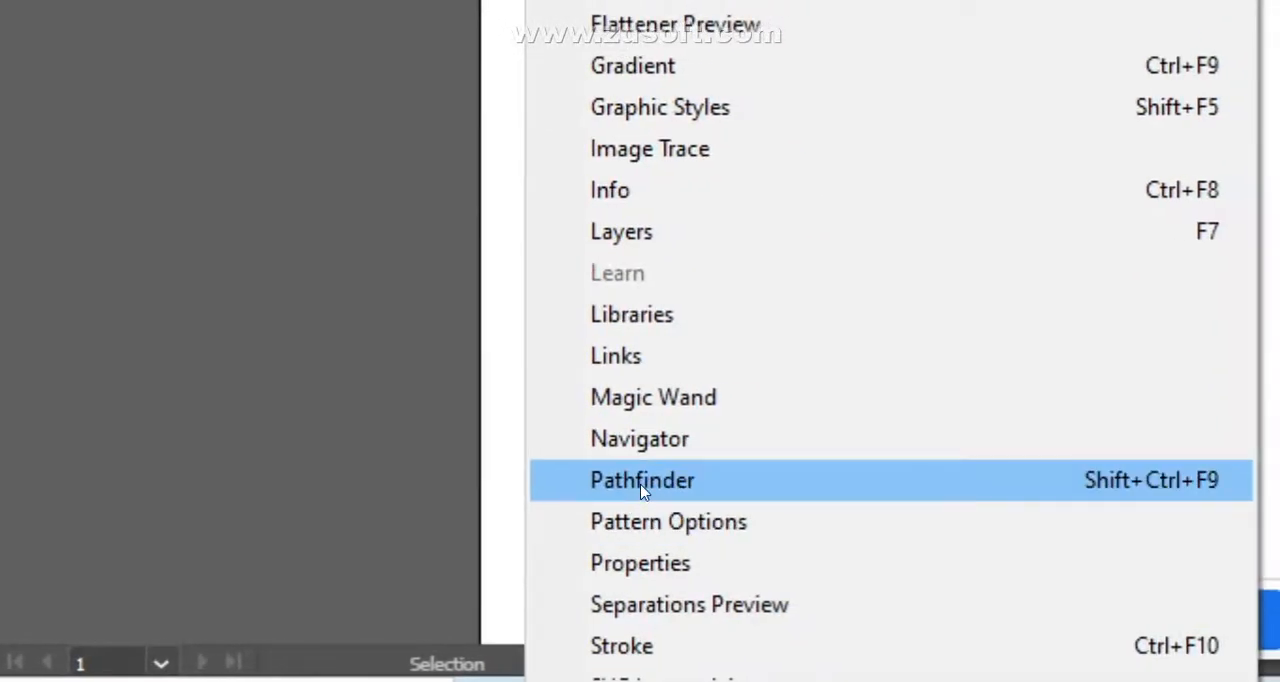
{"action": "left_click", "coordinate": [642, 484]}
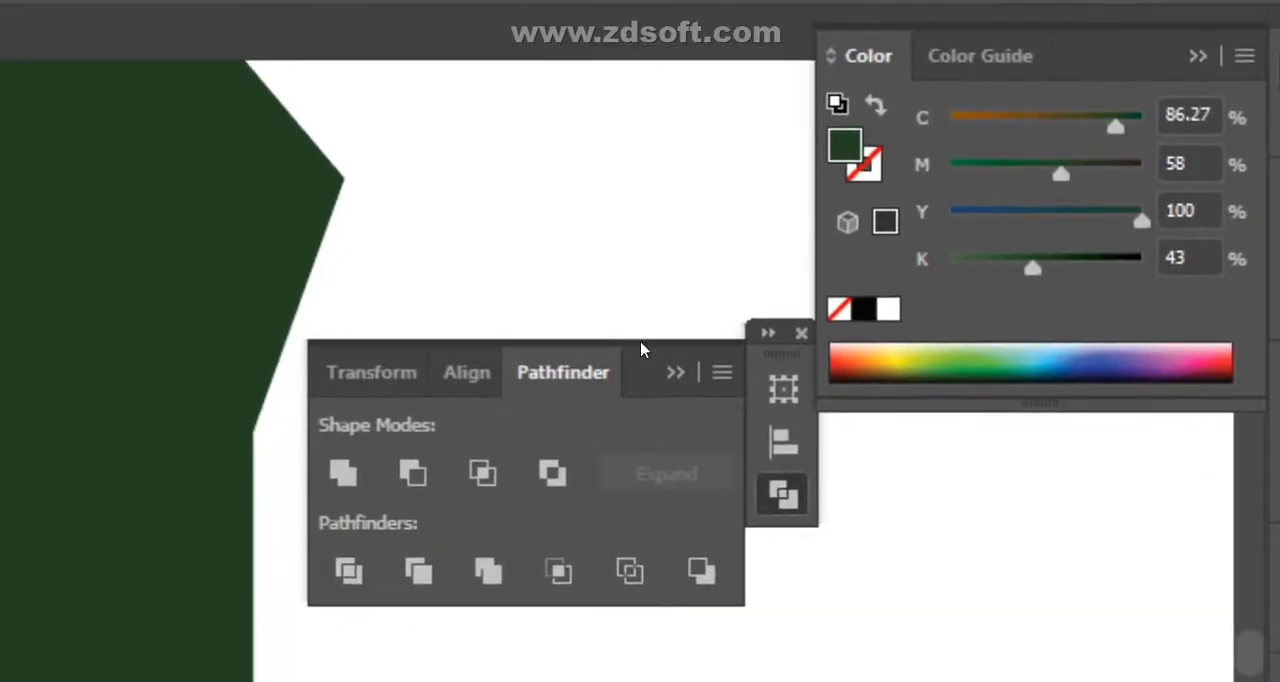
{"action": "left_click_drag", "start_coordinate": [645, 343], "coordinate": [1060, 504]}
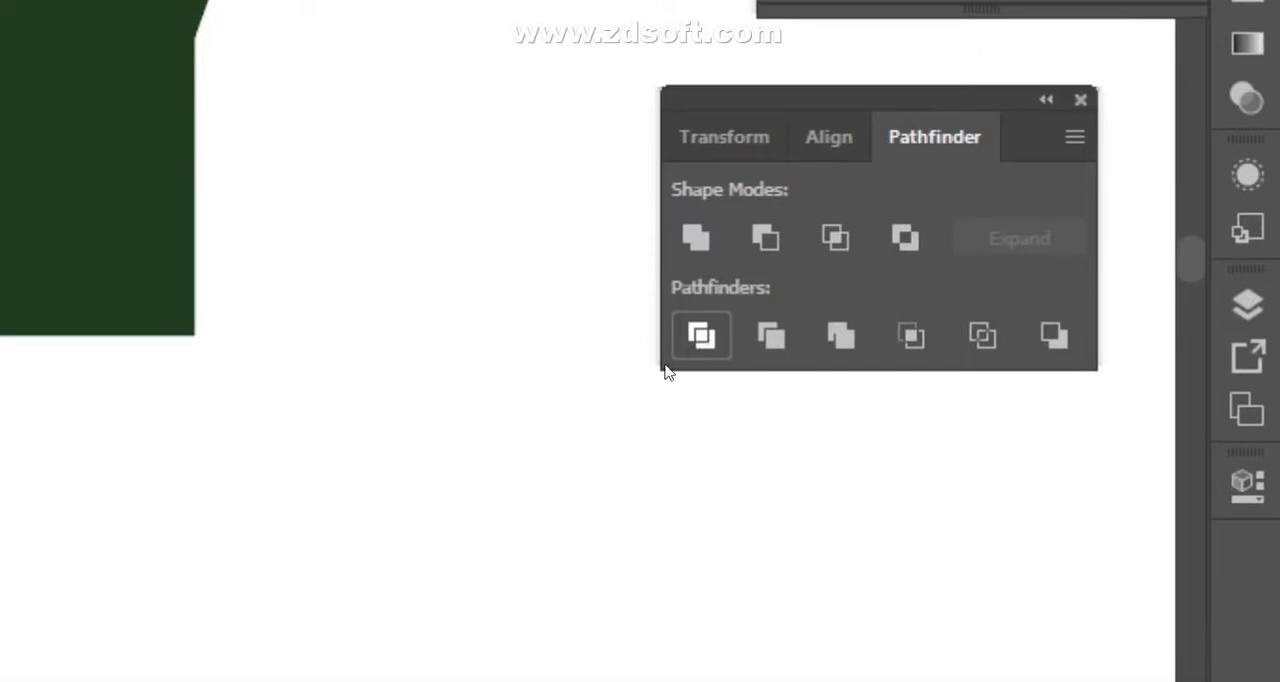
- Try splitting the large ellipse and its three small overlapping shapes with Pathfinder
{"action": "left_click", "coordinate": [703, 340]}
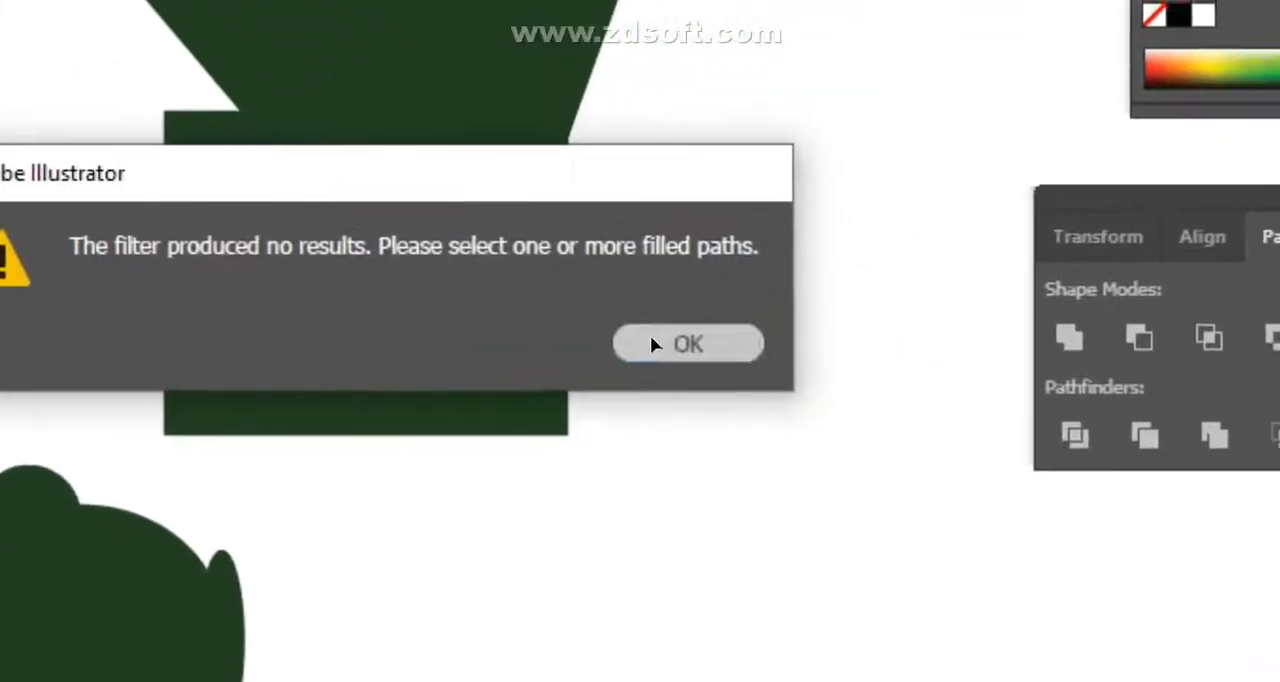
{"action": "left_click", "coordinate": [650, 344]}
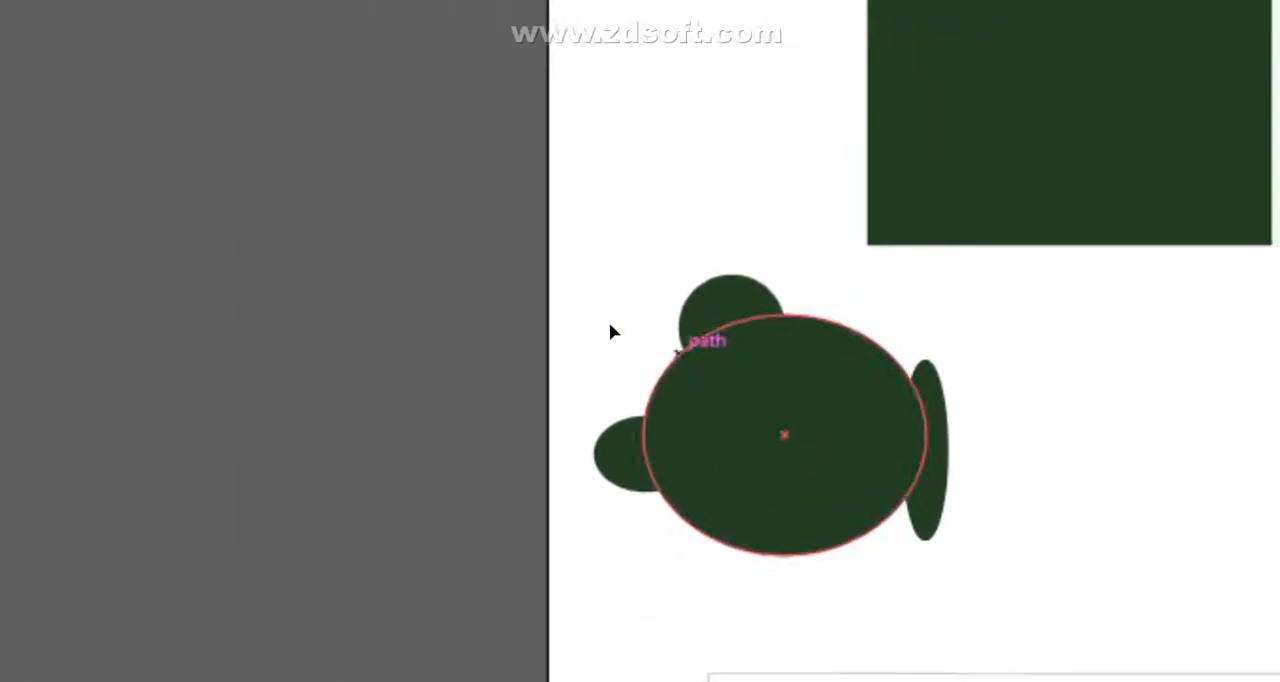
{"action": "left_click_drag", "start_coordinate": [589, 289], "coordinate": [962, 590]}
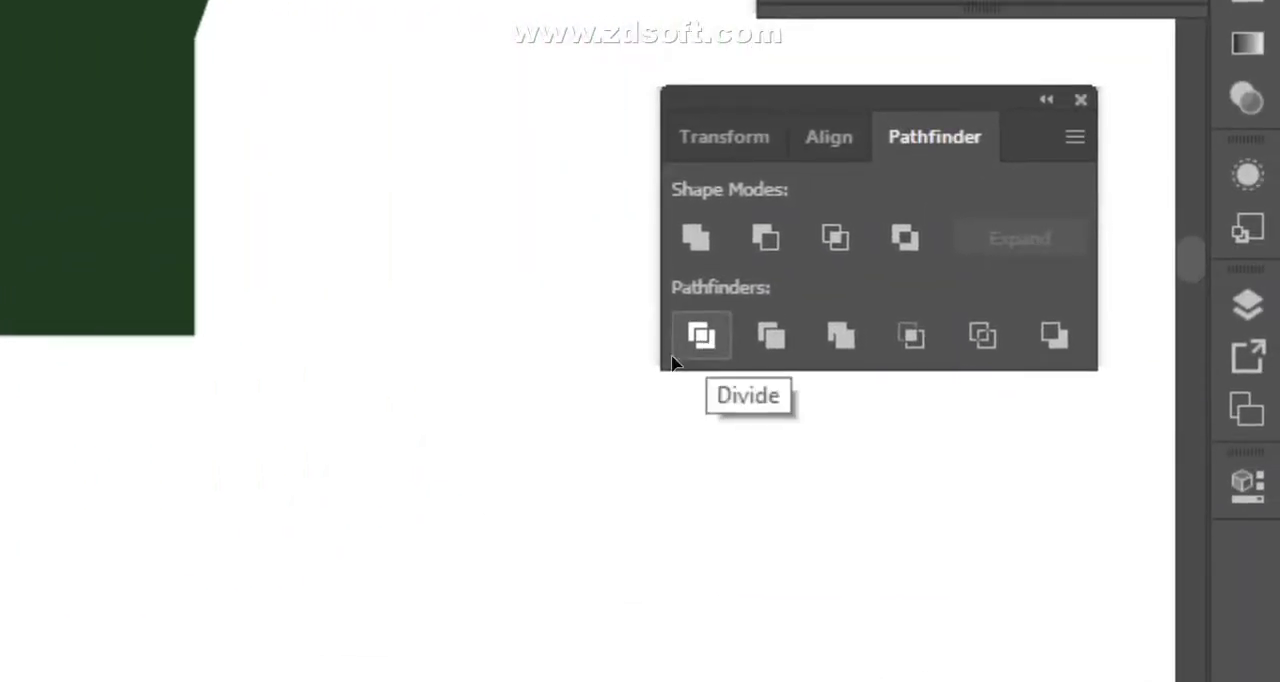
{"action": "left_click", "coordinate": [680, 350]}
{"action": "left_click", "coordinate": [651, 339]}
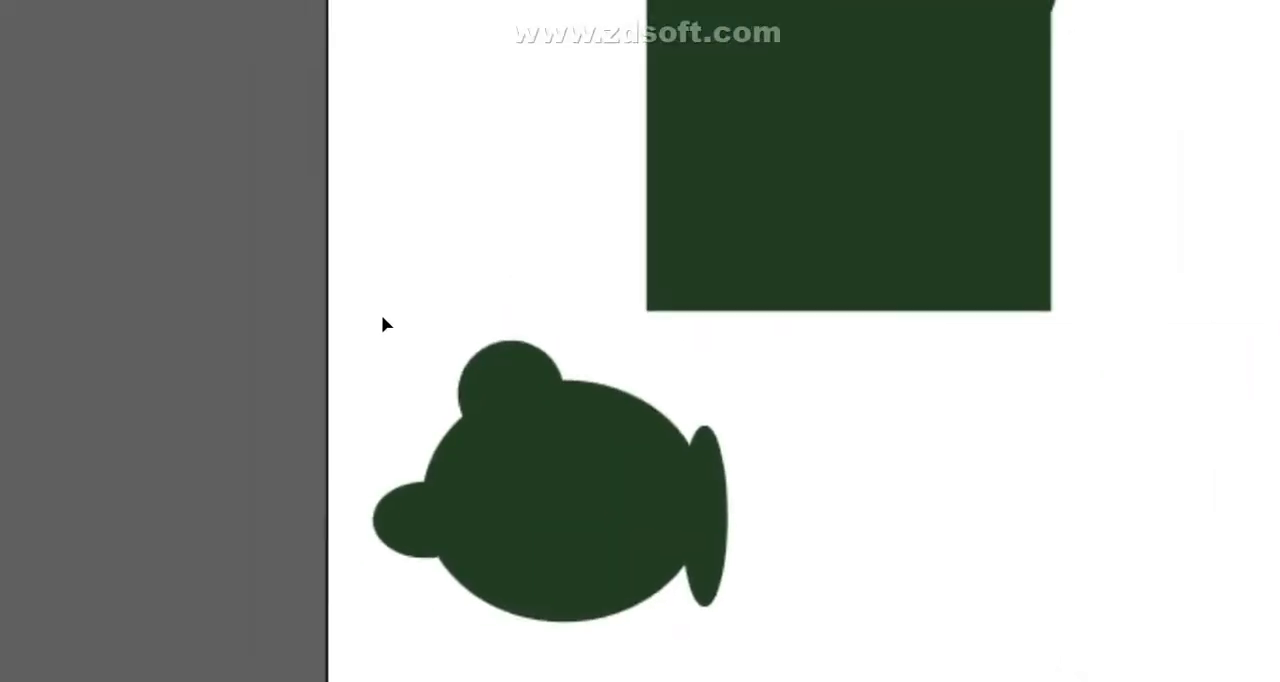
- Try merging the four overlapping ellipses into a single outline with Pathfinder, and undo the merge
{"action": "left_click_drag", "start_coordinate": [383, 323], "coordinate": [746, 531]}
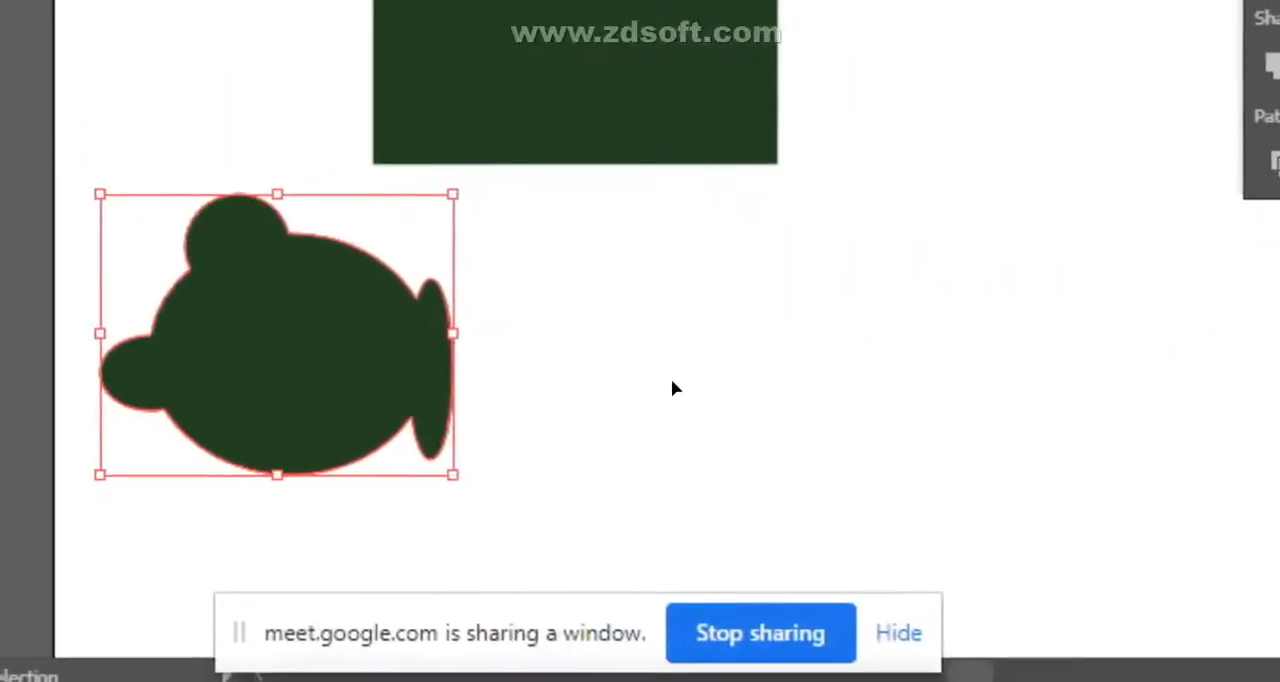
{"action": "left_click", "coordinate": [671, 380]}
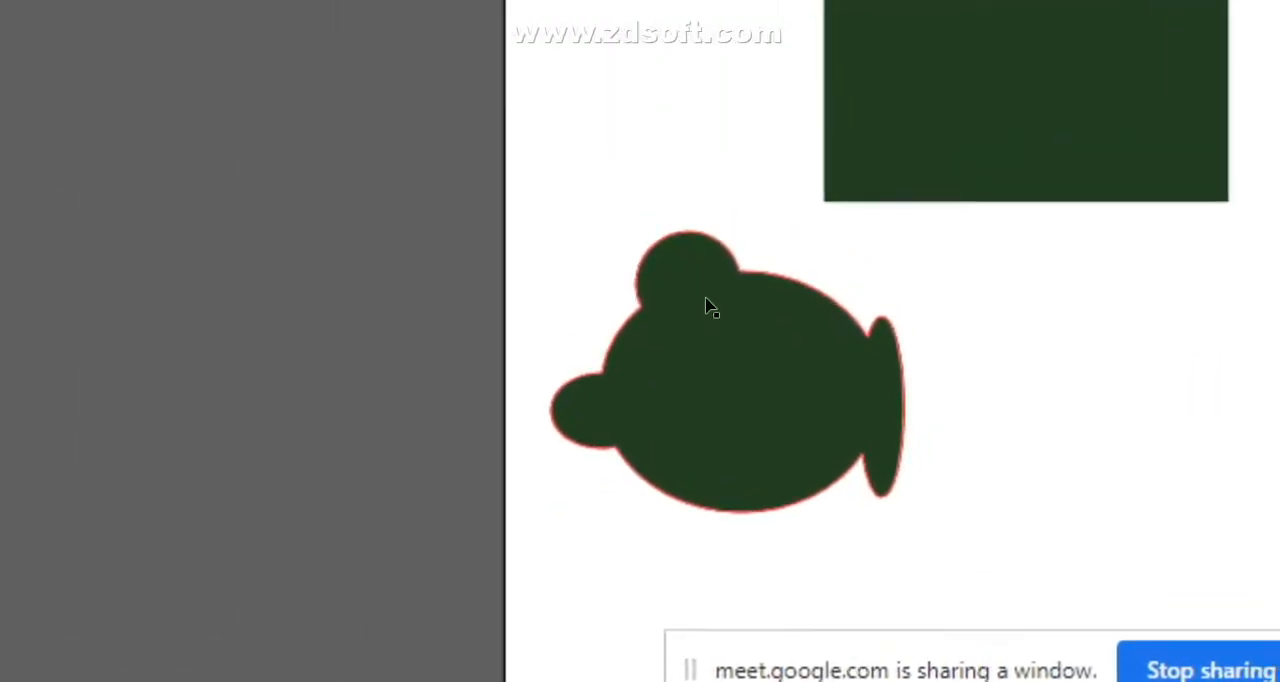
{"action": "left_click", "coordinate": [620, 350]}
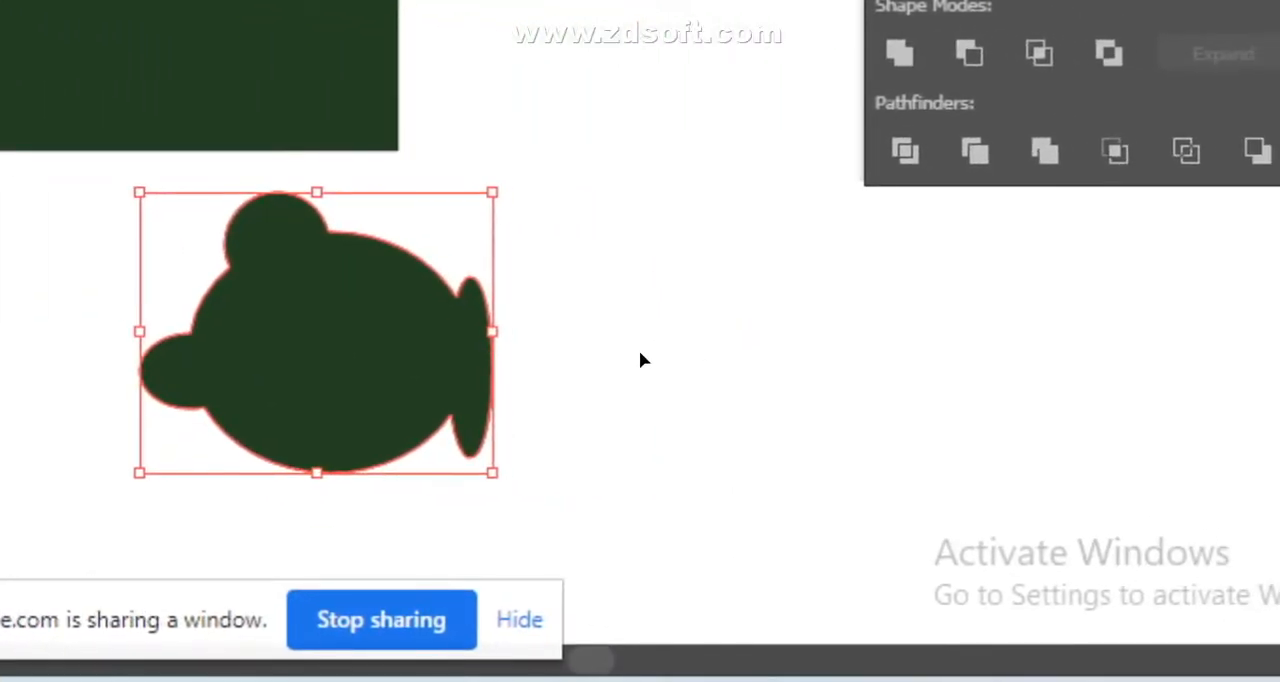
{"action": "key", "text": "a"}
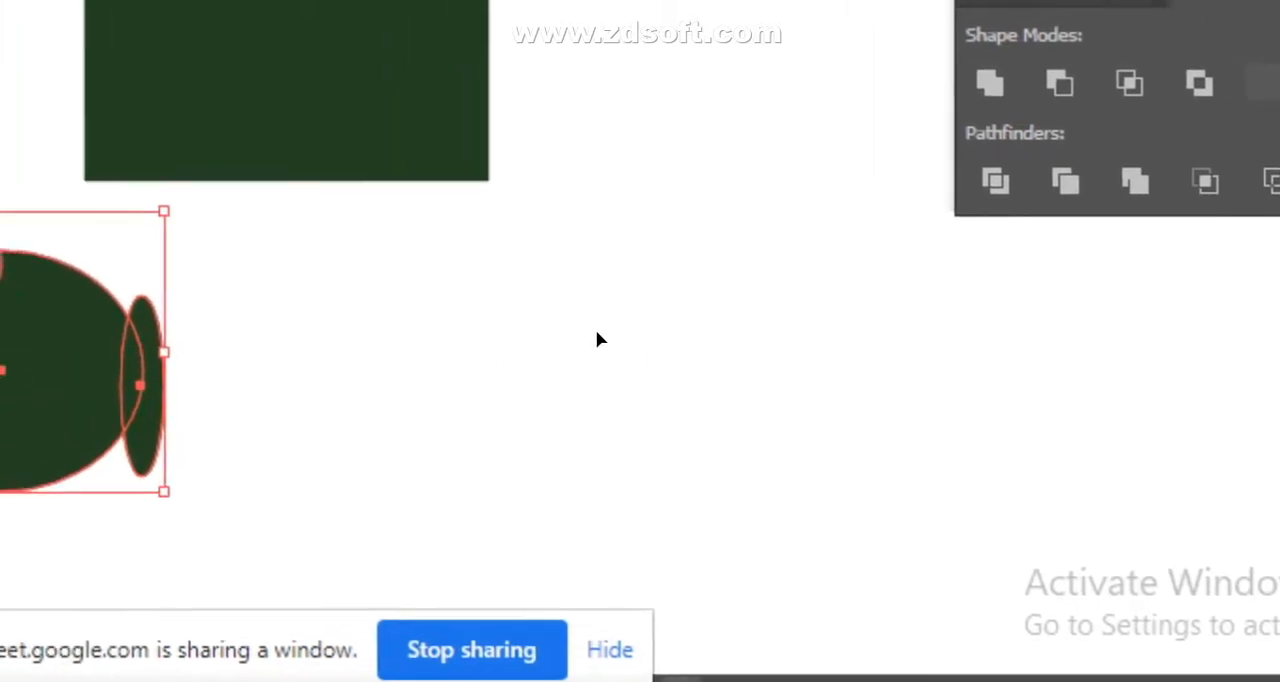
{"action": "key", "text": "ctrl+z"}
- Select the large ellipse with its three small shapes and delete their overlapping areas with Shape Builder
{"action": "left_click", "coordinate": [495, 350]}
{"action": "left_click", "coordinate": [86, 402]}
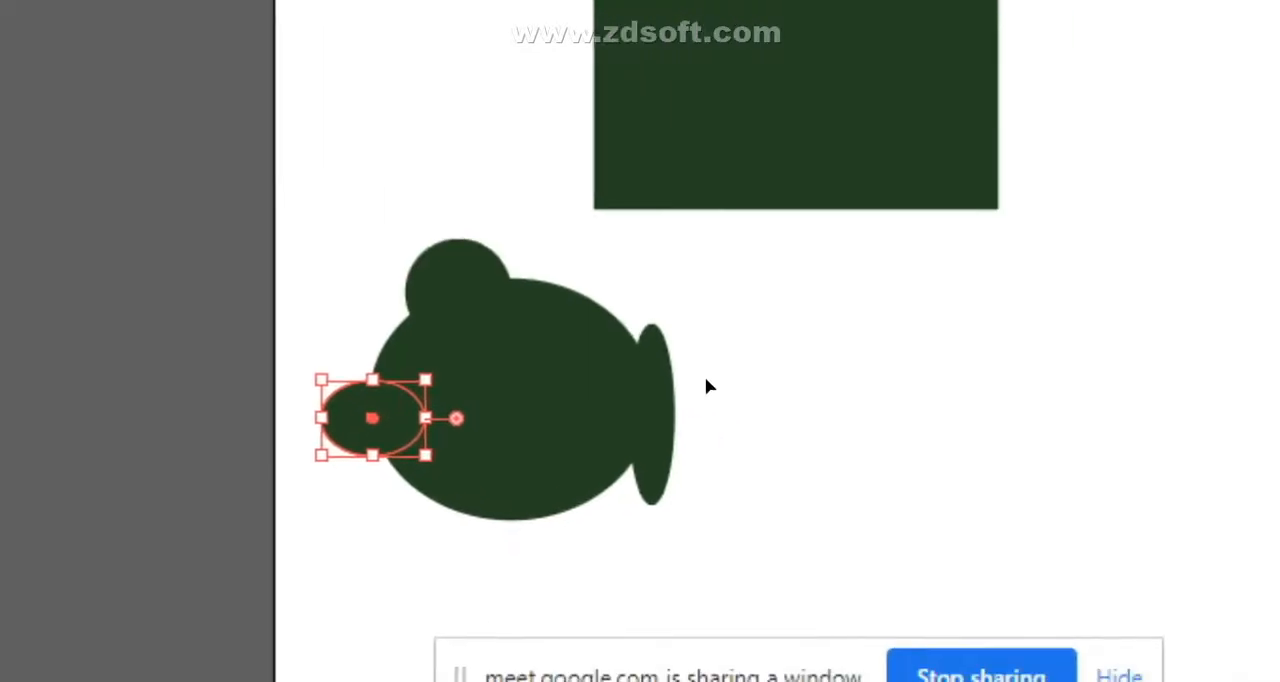
{"action": "left_click", "coordinate": [906, 352]}
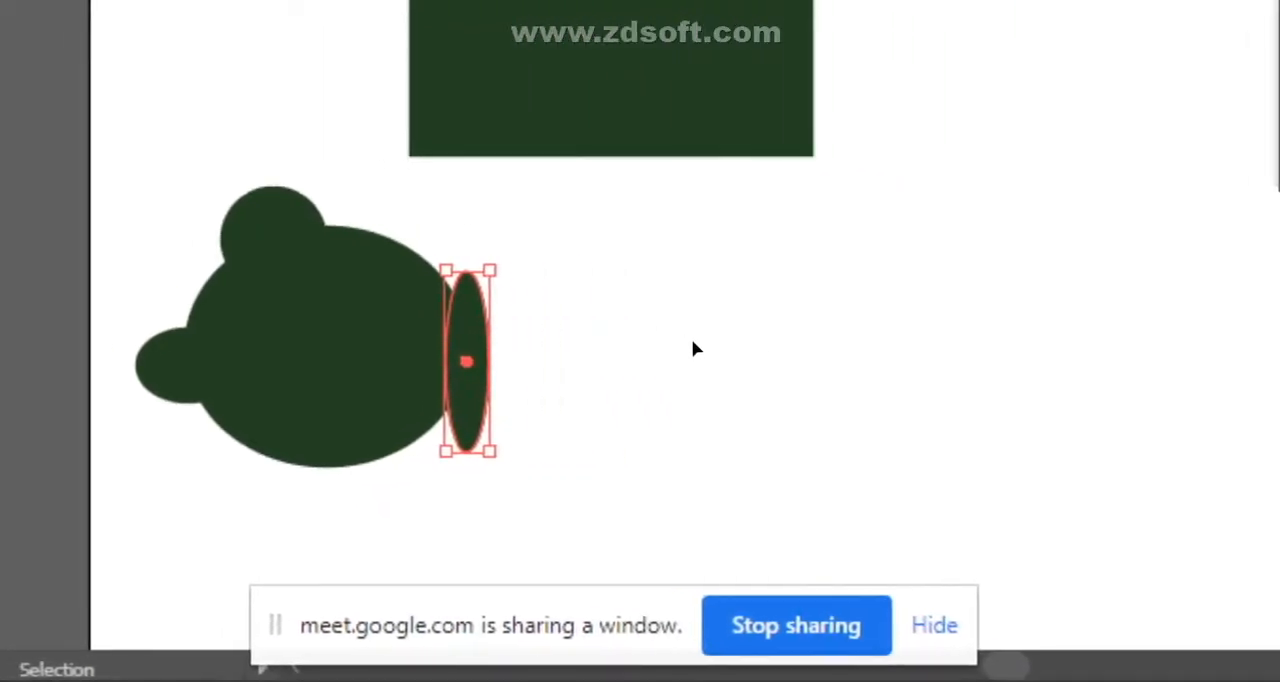
{"action": "left_click", "coordinate": [820, 338]}
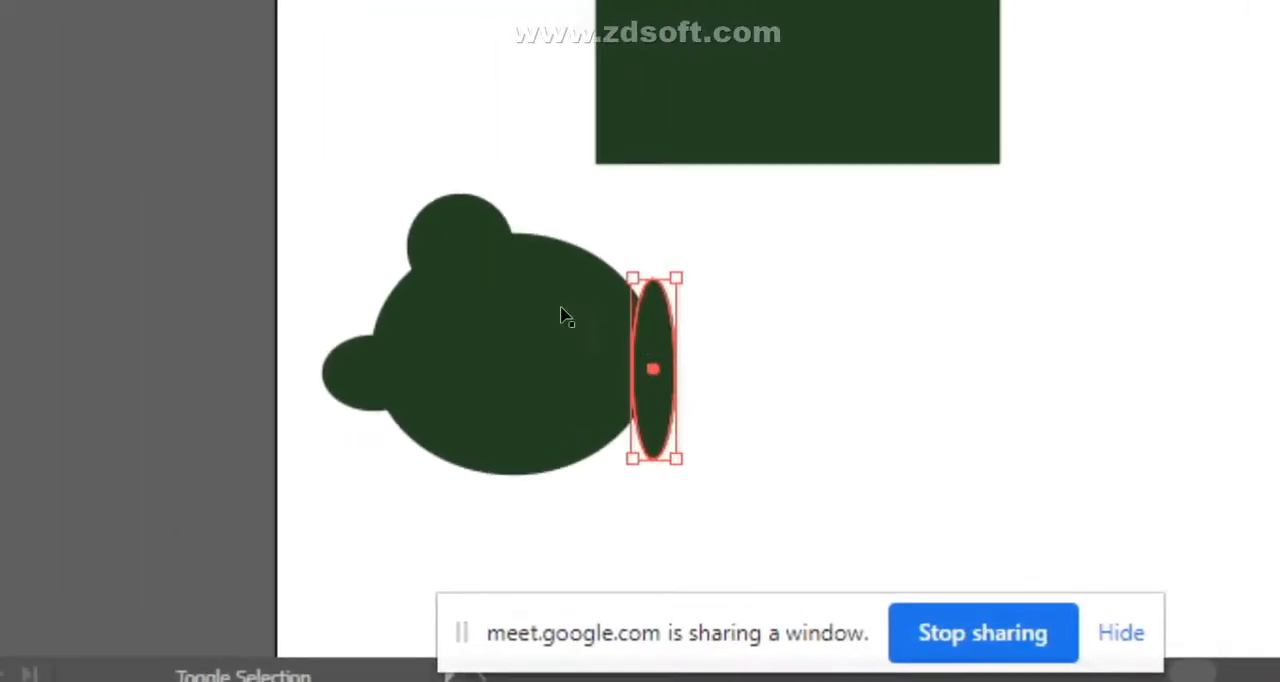
{"action": "left_click", "coordinate": [458, 224], "text": "shift"}
{"action": "left_click", "coordinate": [352, 372], "text": "shift"}
{"action": "left_click", "coordinate": [735, 386], "text": "shift"}
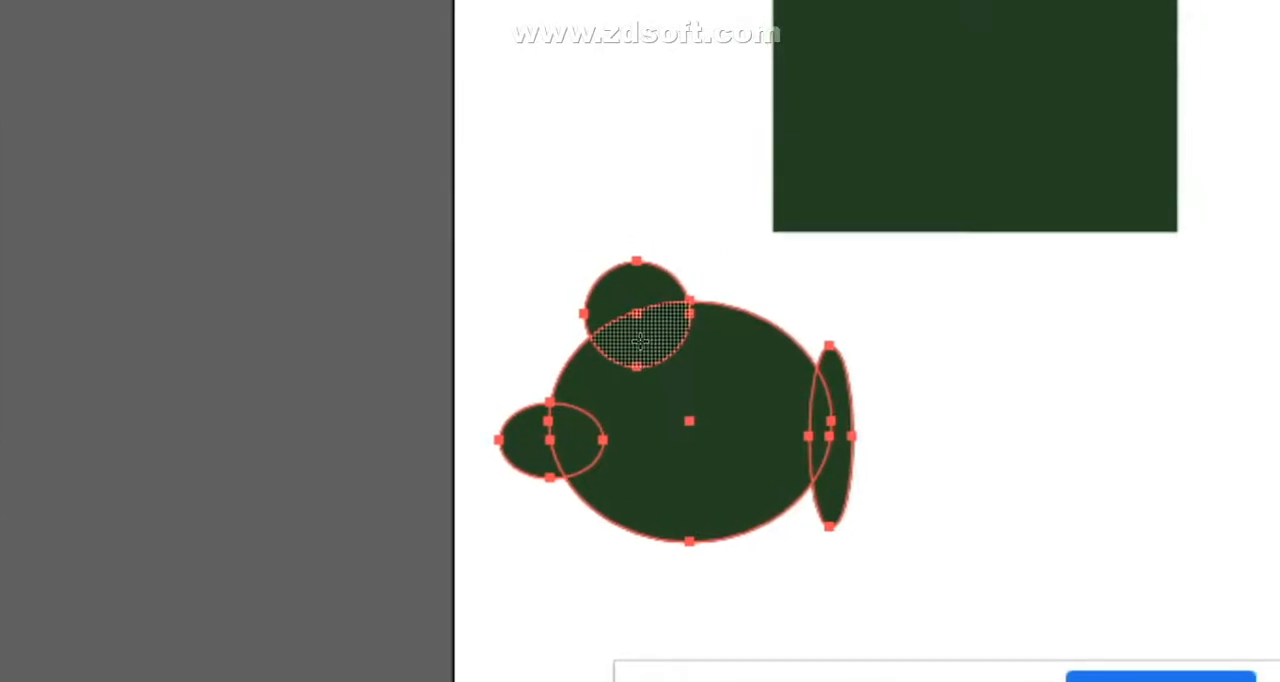
{"action": "left_click", "coordinate": [640, 340], "text": "alt"}
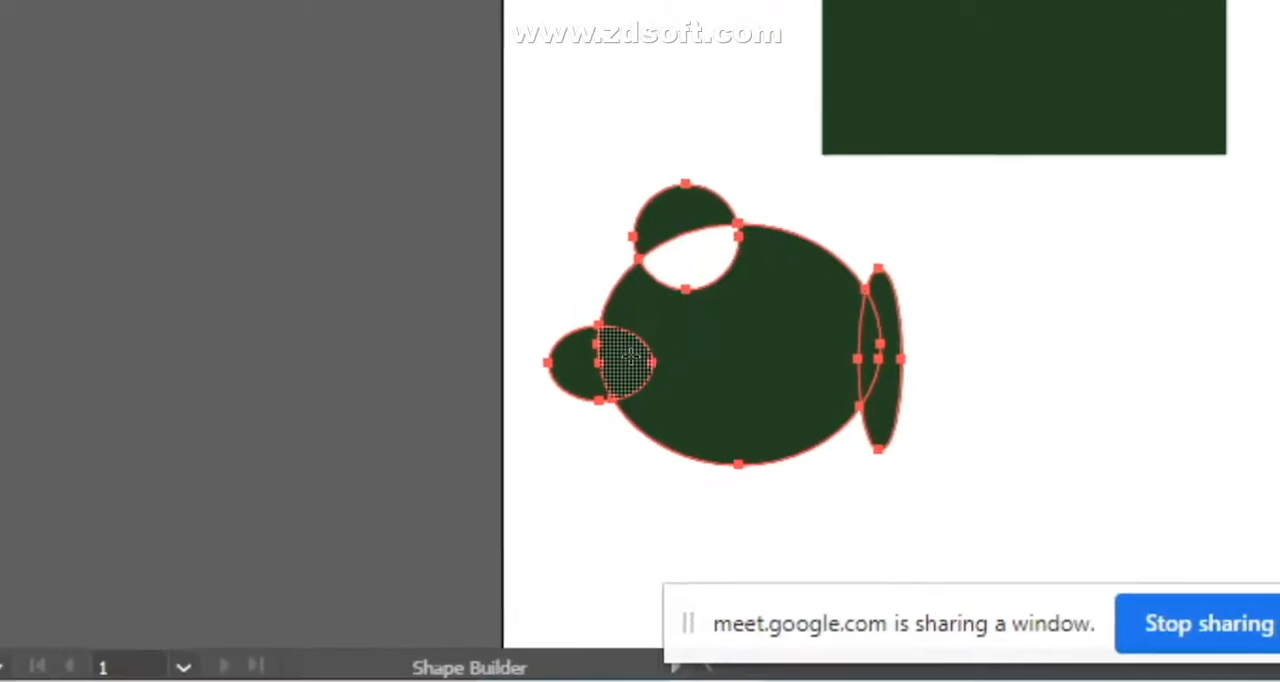
{"action": "left_click", "coordinate": [565, 440], "text": "alt"}
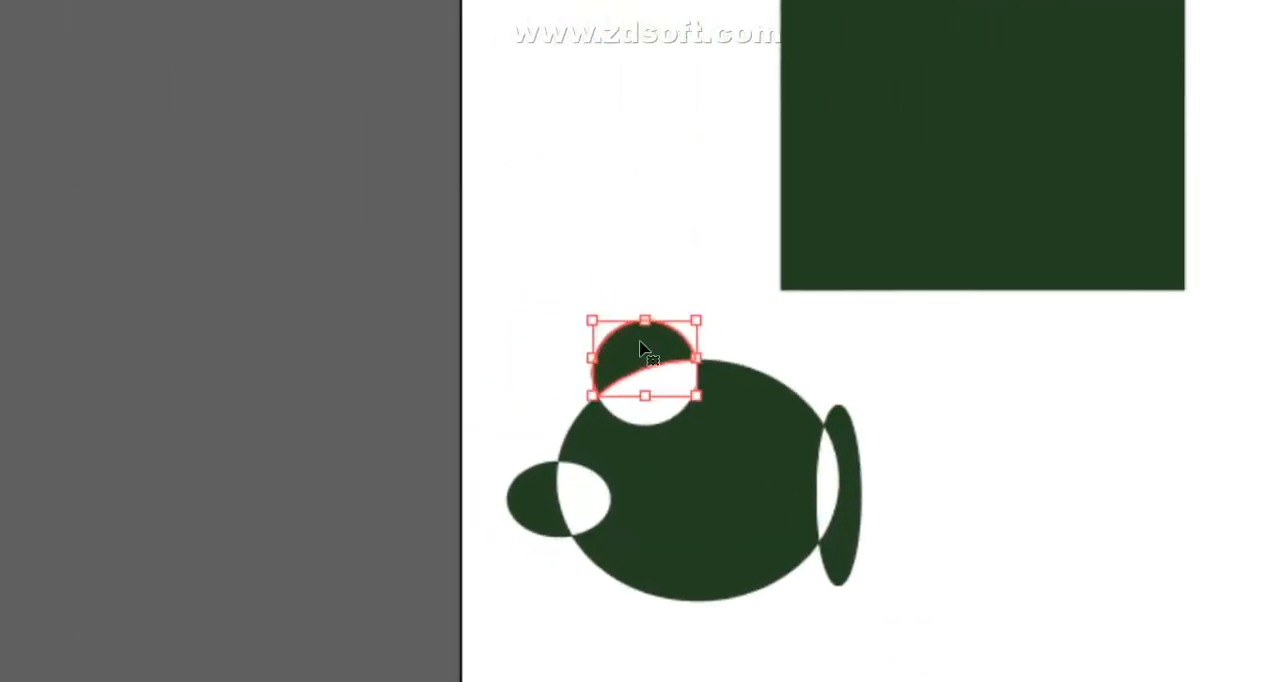
- Move the cut circle piece upward, the tall sliver about 22 pt right and the small ellipse piece about 35 pt left
{"action": "left_click_drag", "start_coordinate": [640, 341], "coordinate": [640, 92]}
{"action": "left_click_drag", "start_coordinate": [849, 536], "coordinate": [1020, 536]}
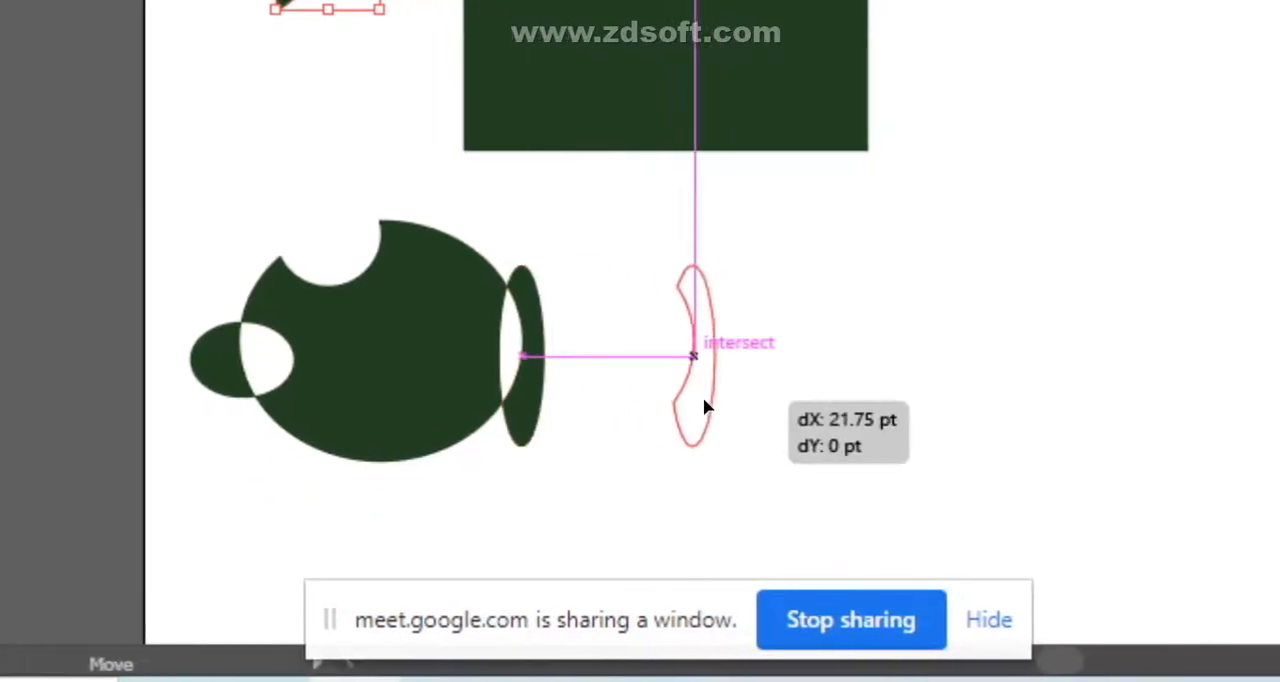
{"action": "left_click_drag", "start_coordinate": [718, 397], "coordinate": [718, 397]}
{"action": "left_click_drag", "start_coordinate": [245, 362], "coordinate": [0, 366]}
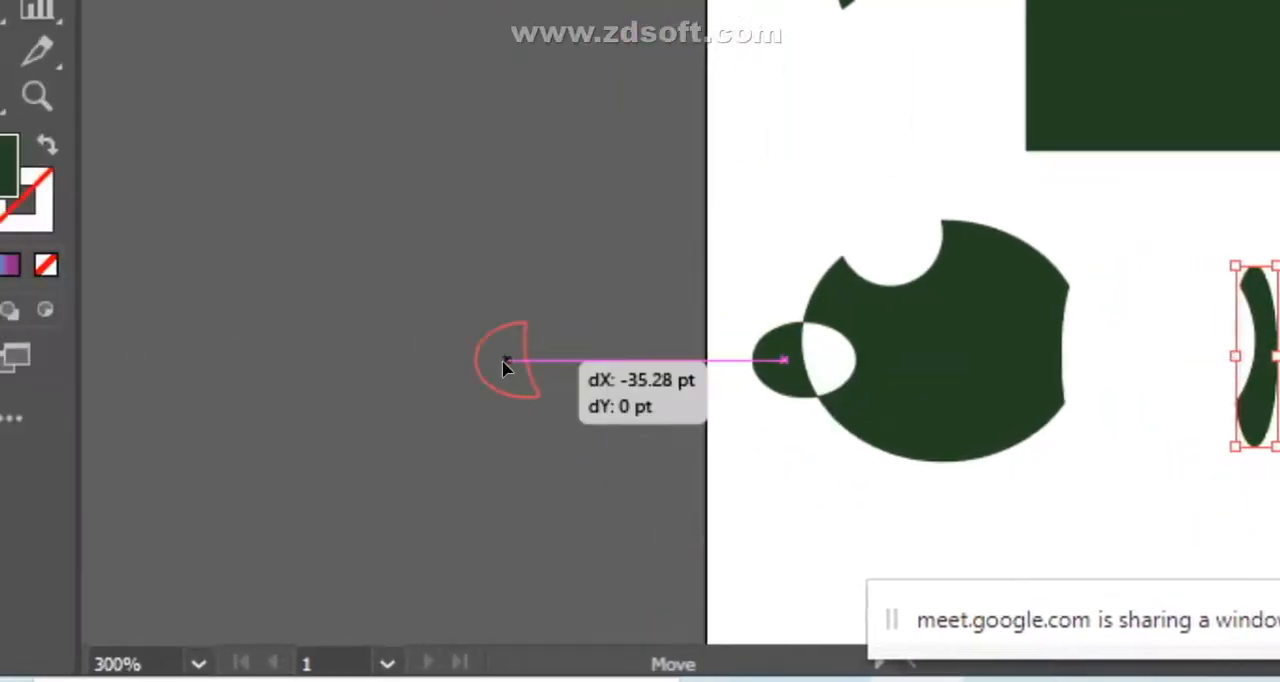
{"action": "left_click_drag", "start_coordinate": [505, 368], "coordinate": [505, 368]}
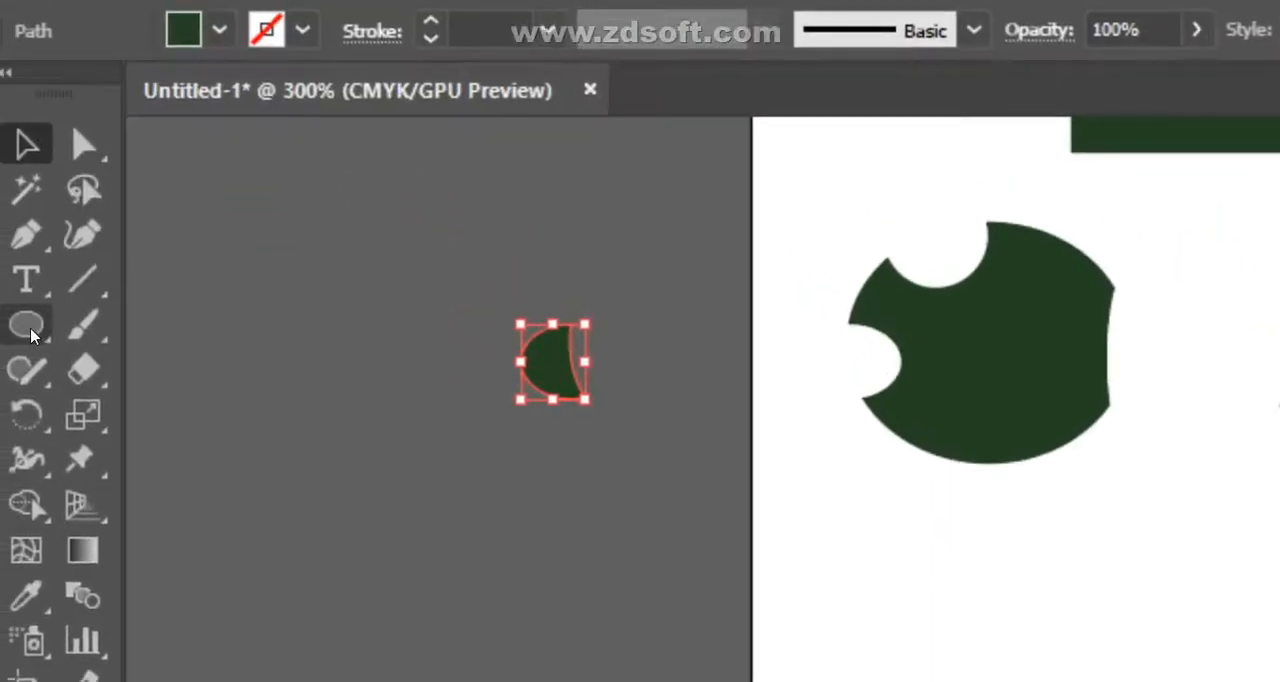
- Draw an ellipse about 37 by 41 pt in the empty area near the artboard's lower edge
{"action": "left_click", "coordinate": [30, 334]}
{"action": "left_click_drag", "start_coordinate": [639, 339], "coordinate": [971, 586]}
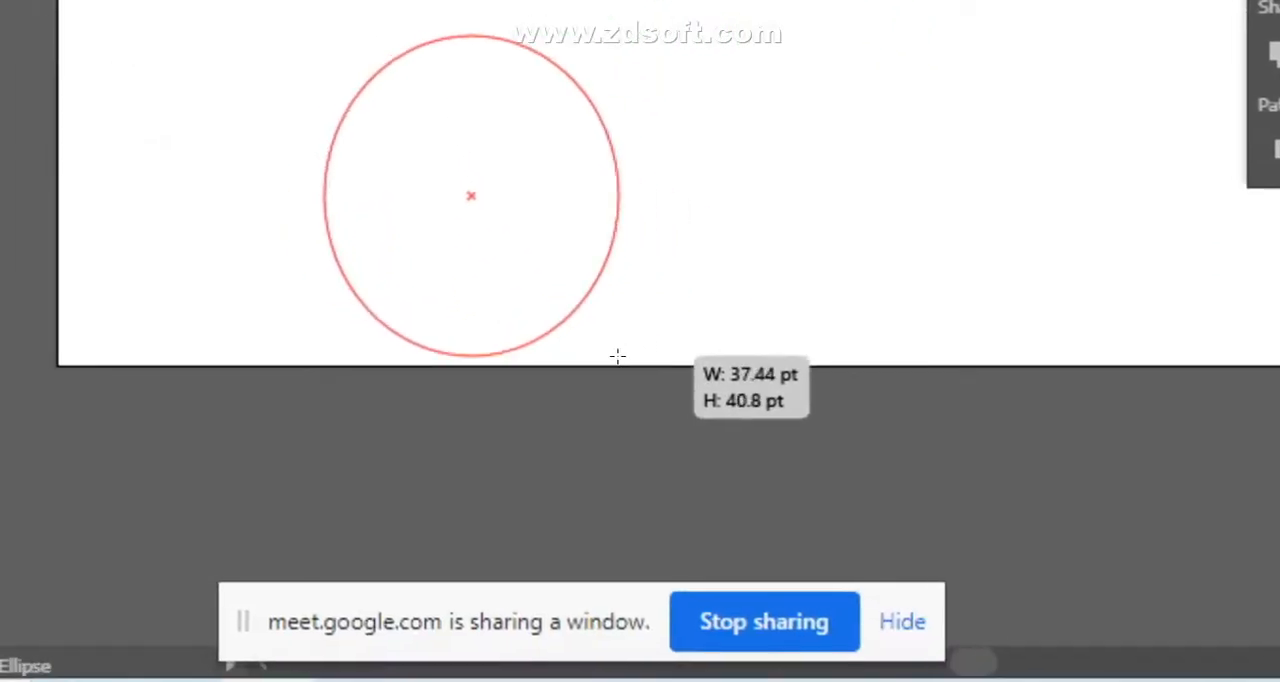
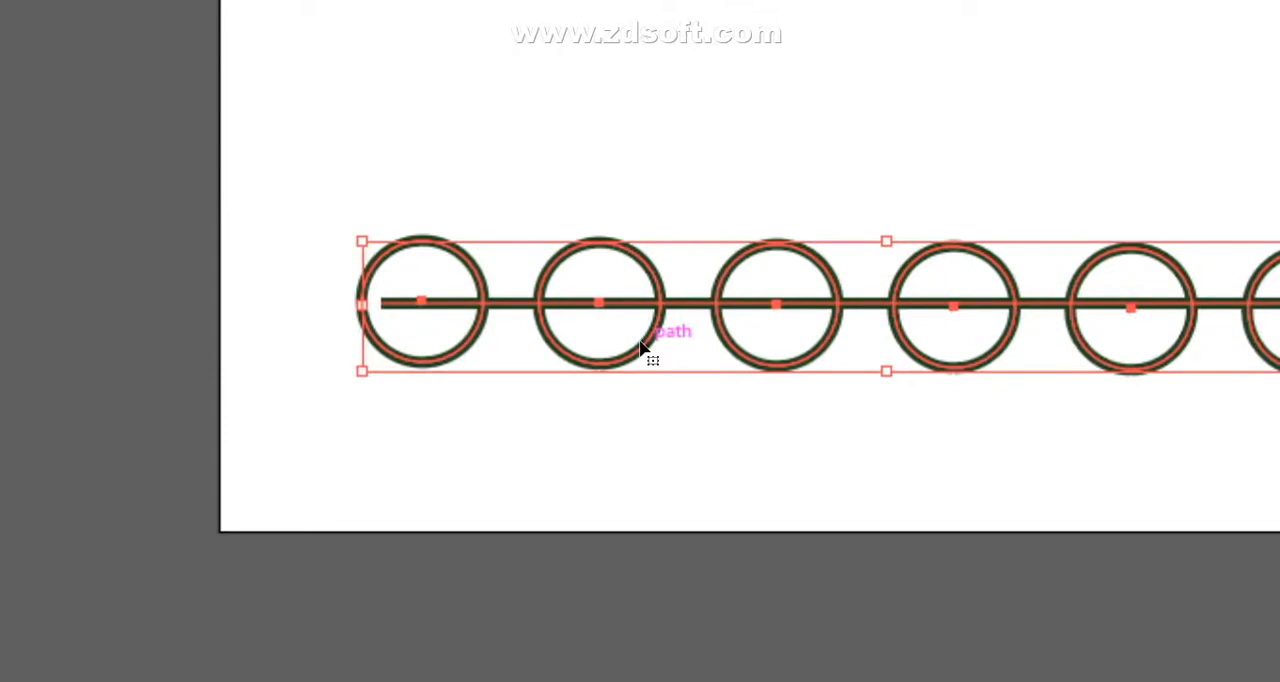
- Change the horizontal line's stacking order and shift it sideways so it spans the row of six circles
{"action": "left_click", "coordinate": [657, 322]}
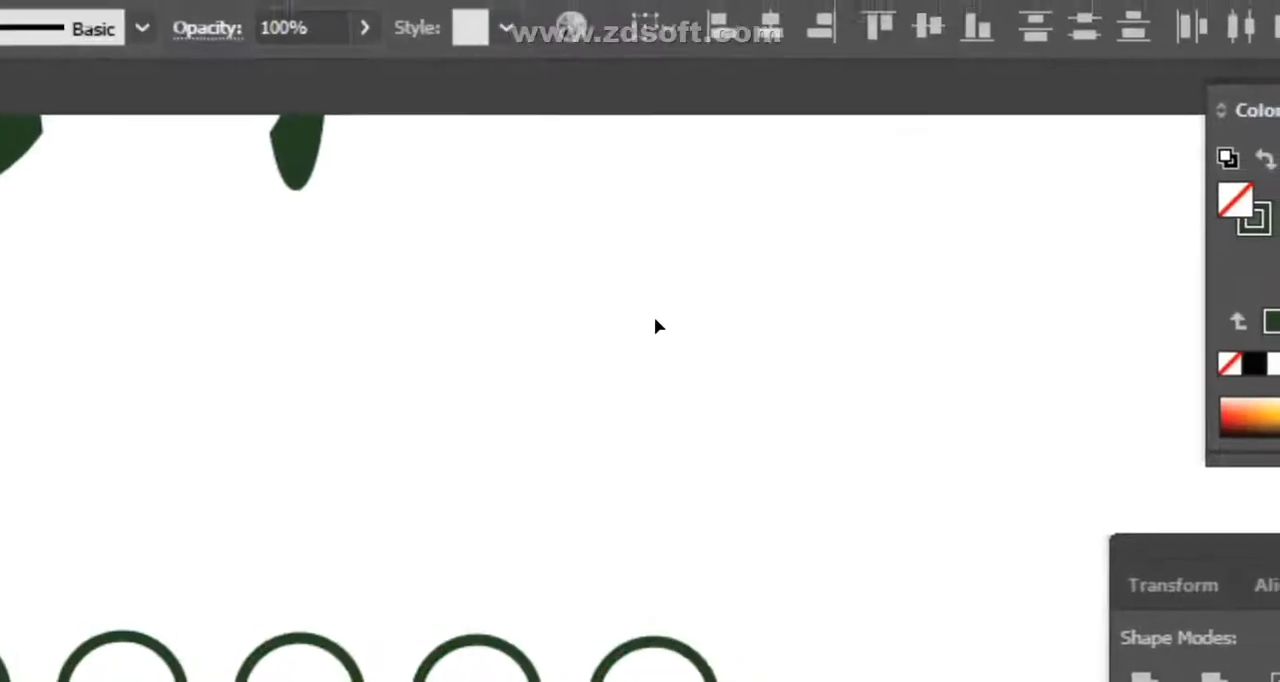
{"action": "left_click", "coordinate": [634, 441]}
{"action": "right_click", "coordinate": [622, 440]}
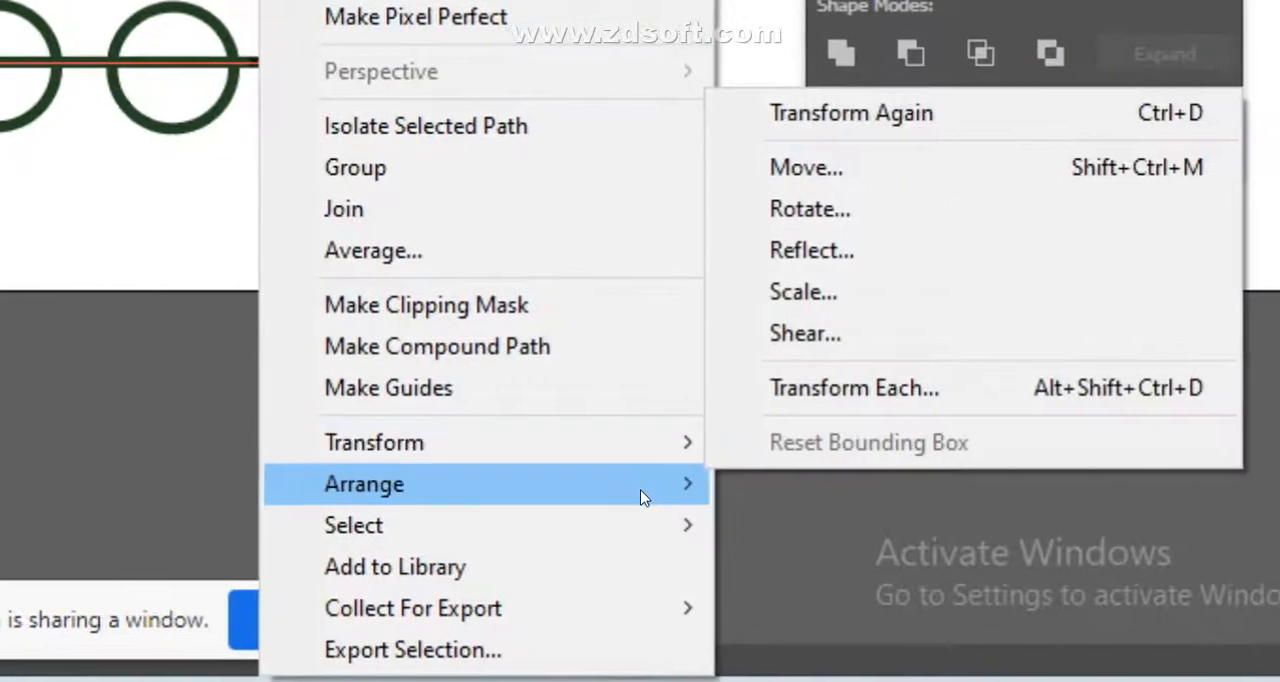
{"action": "mouse_move", "coordinate": [797, 551]}
{"action": "left_click", "coordinate": [755, 484]}
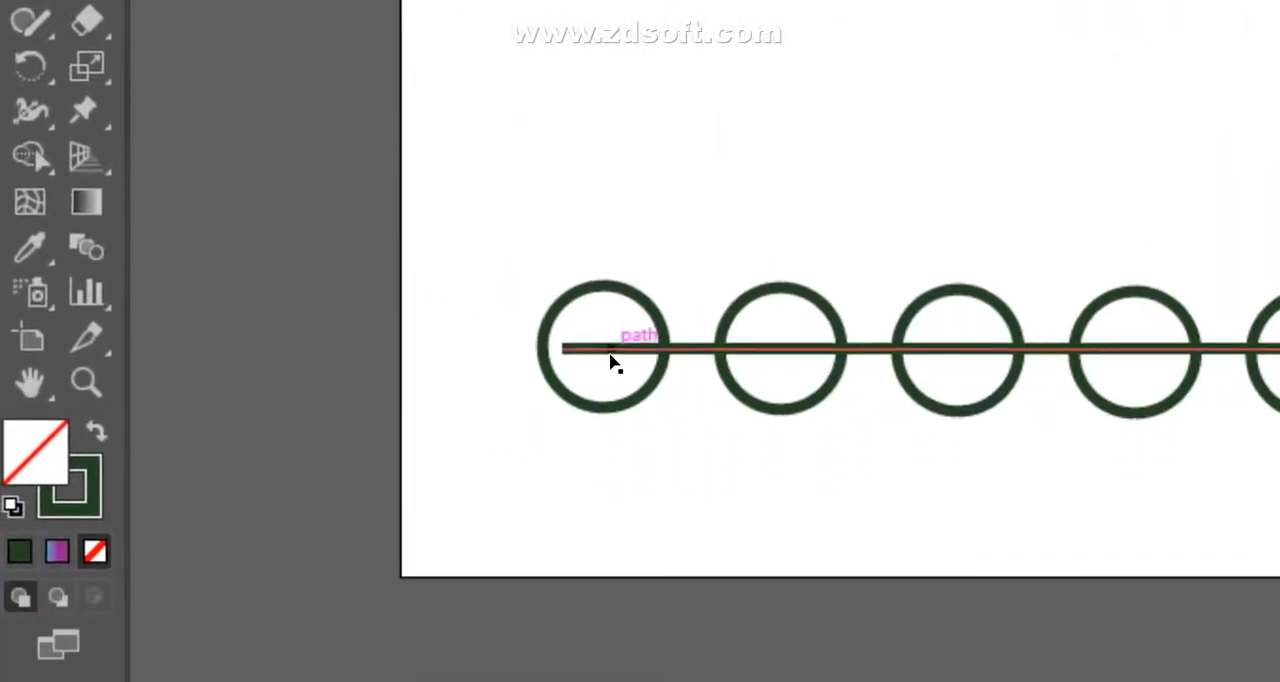
{"action": "left_click", "coordinate": [161, 512]}
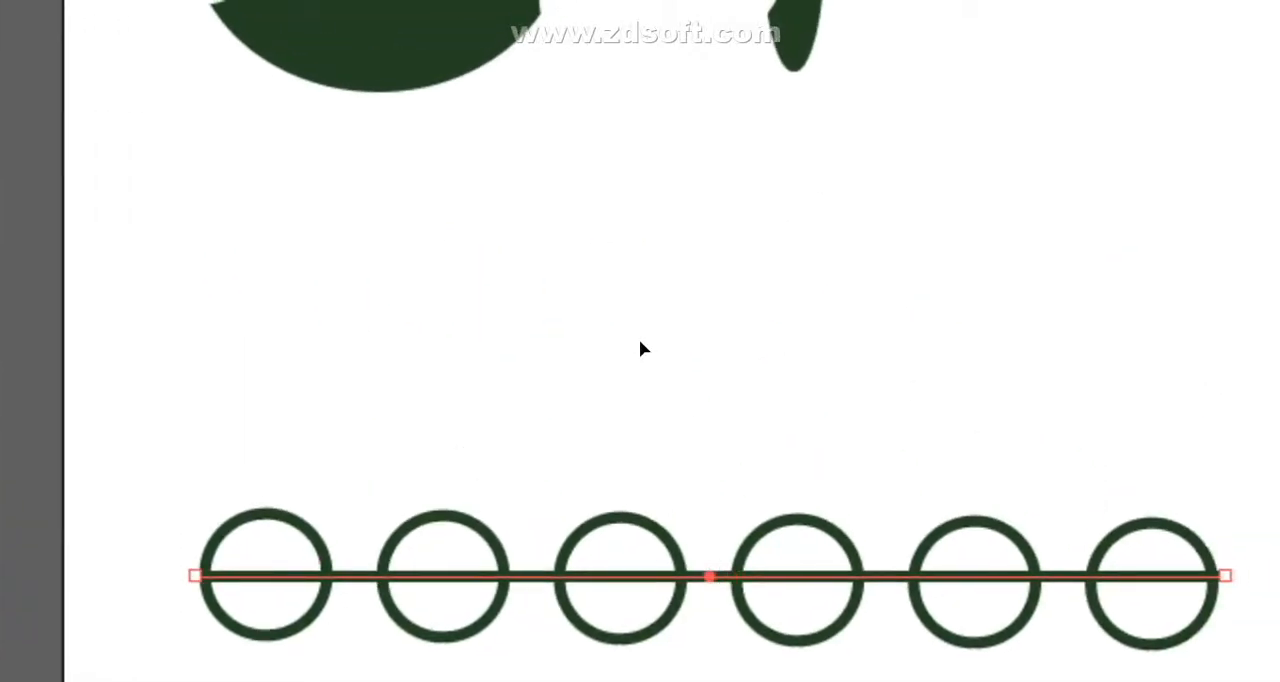
{"action": "left_click", "coordinate": [618, 346]}
- Try to make a clipping mask from the horizontal line and the row of circles
{"action": "left_click_drag", "start_coordinate": [75, 419], "coordinate": [1211, 664]}
{"action": "left_click_drag", "start_coordinate": [759, 344], "coordinate": [759, 344]}
{"action": "right_click", "coordinate": [306, 280]}
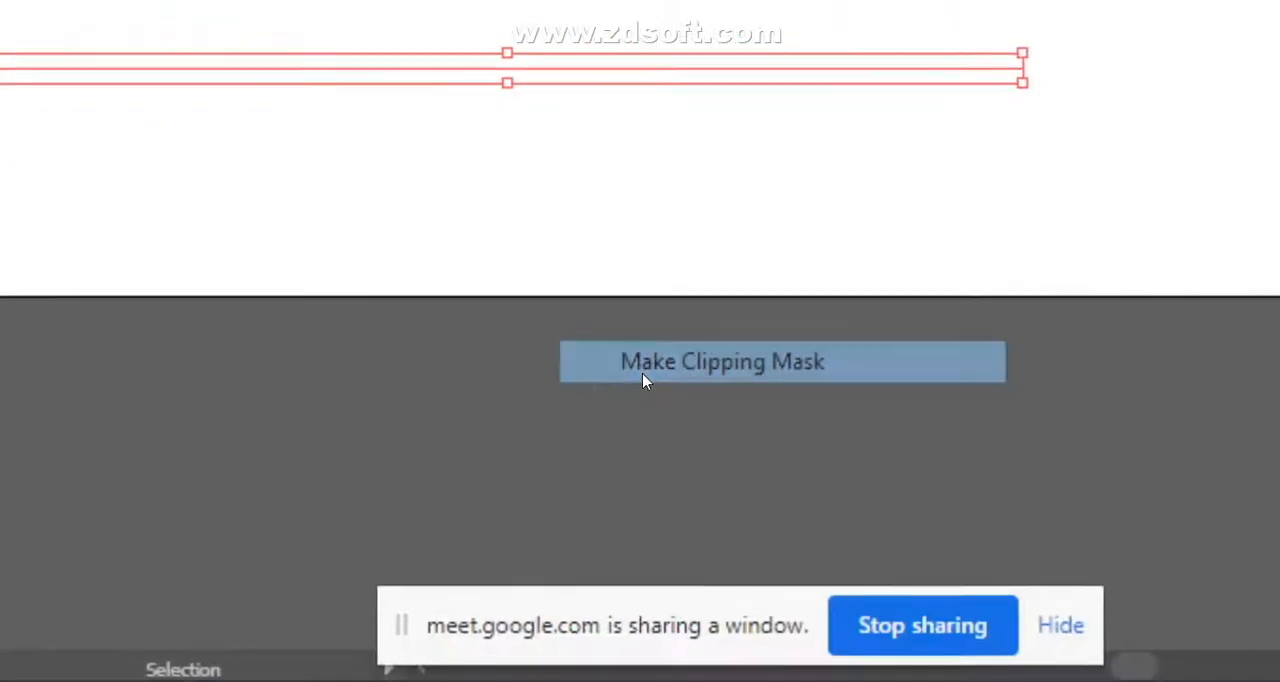
{"action": "left_click", "coordinate": [642, 370]}
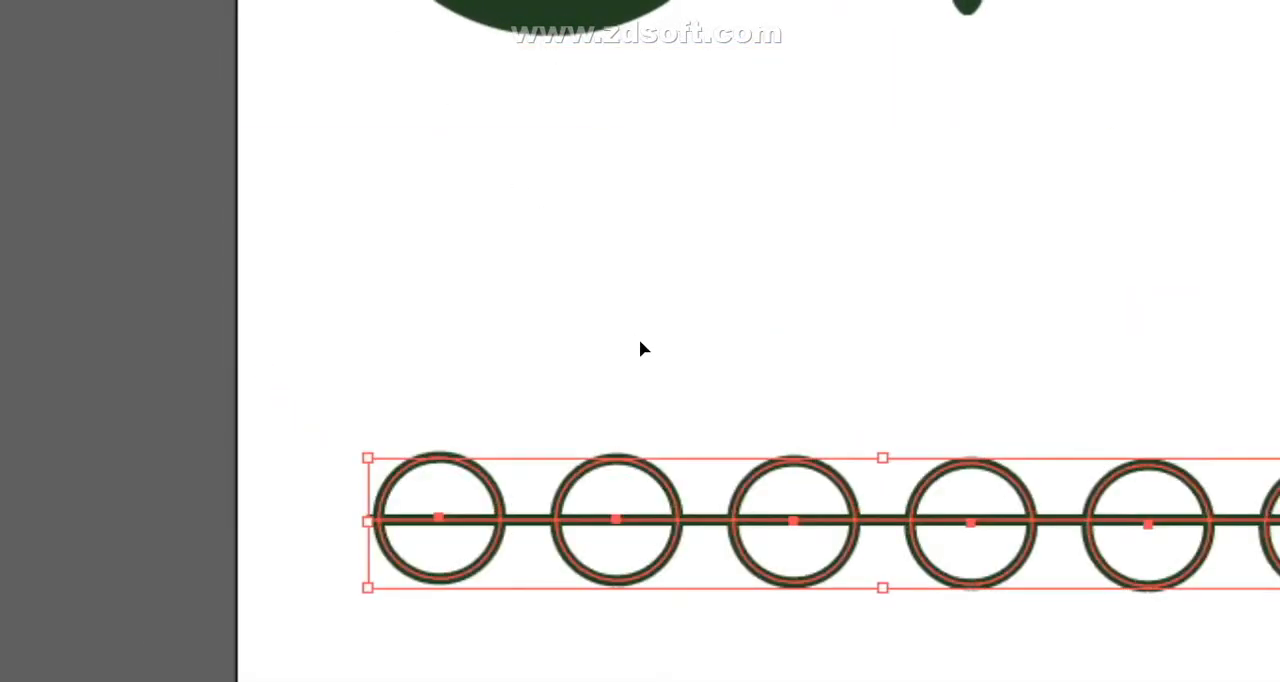
{"action": "left_click", "coordinate": [1023, 281]}
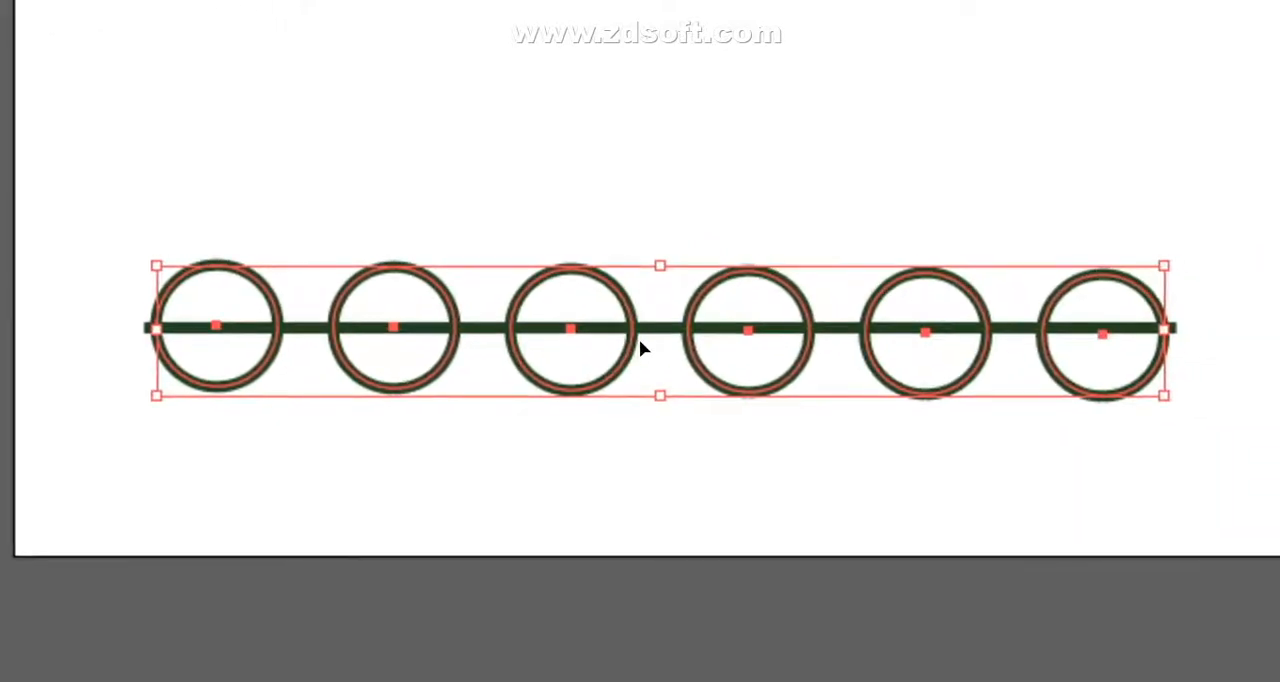
- Select the compound row of circles and bring it to the front of the horizontal line
{"action": "left_click", "coordinate": [763, 409]}
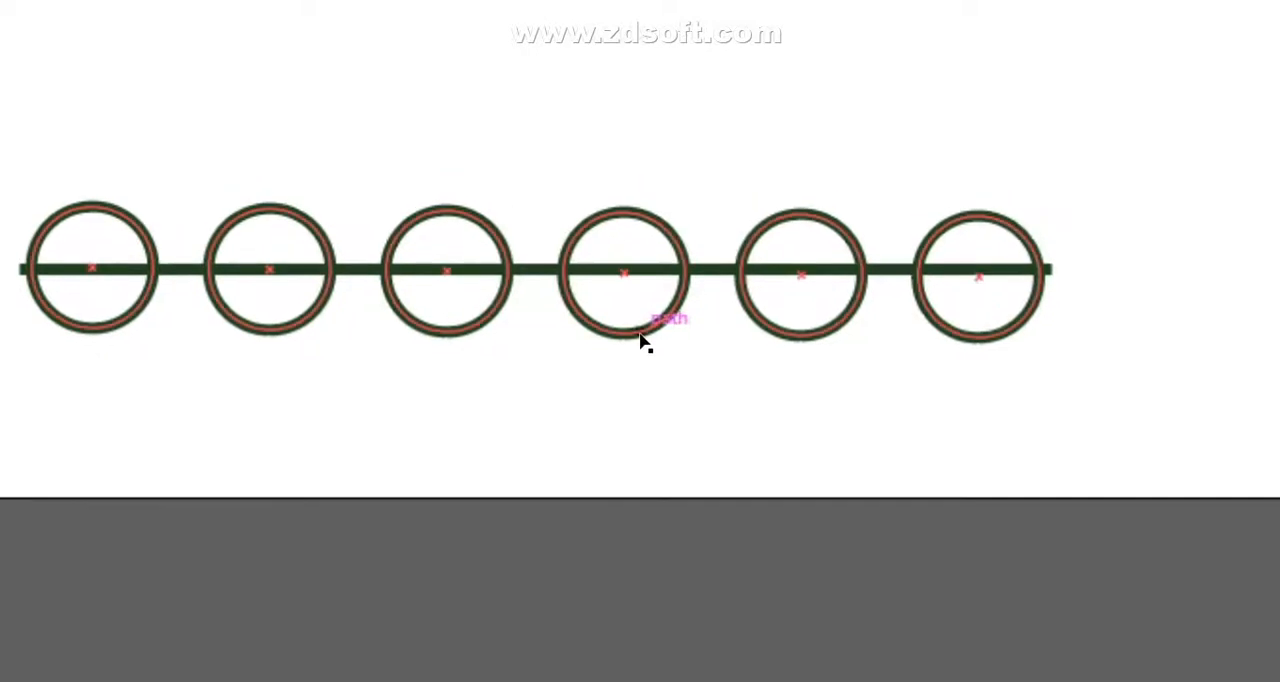
{"action": "left_click", "coordinate": [641, 341]}
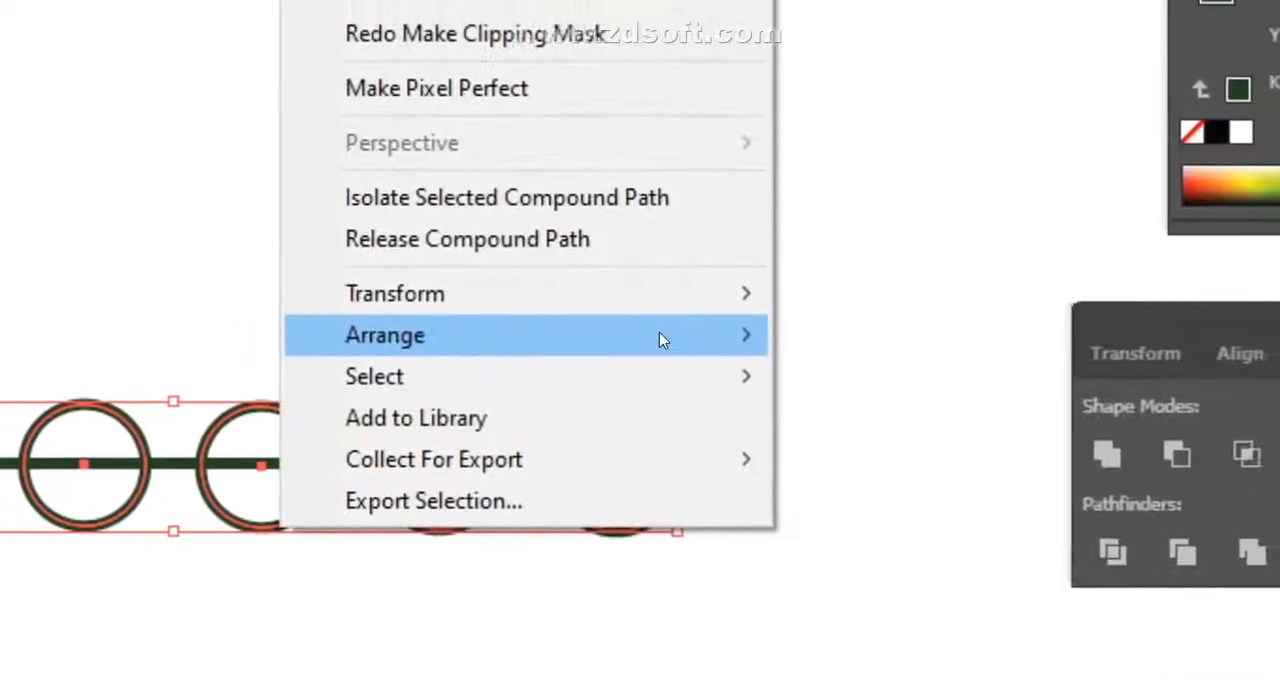
{"action": "mouse_move", "coordinate": [1025, 149]}
{"action": "left_click", "coordinate": [641, 343]}
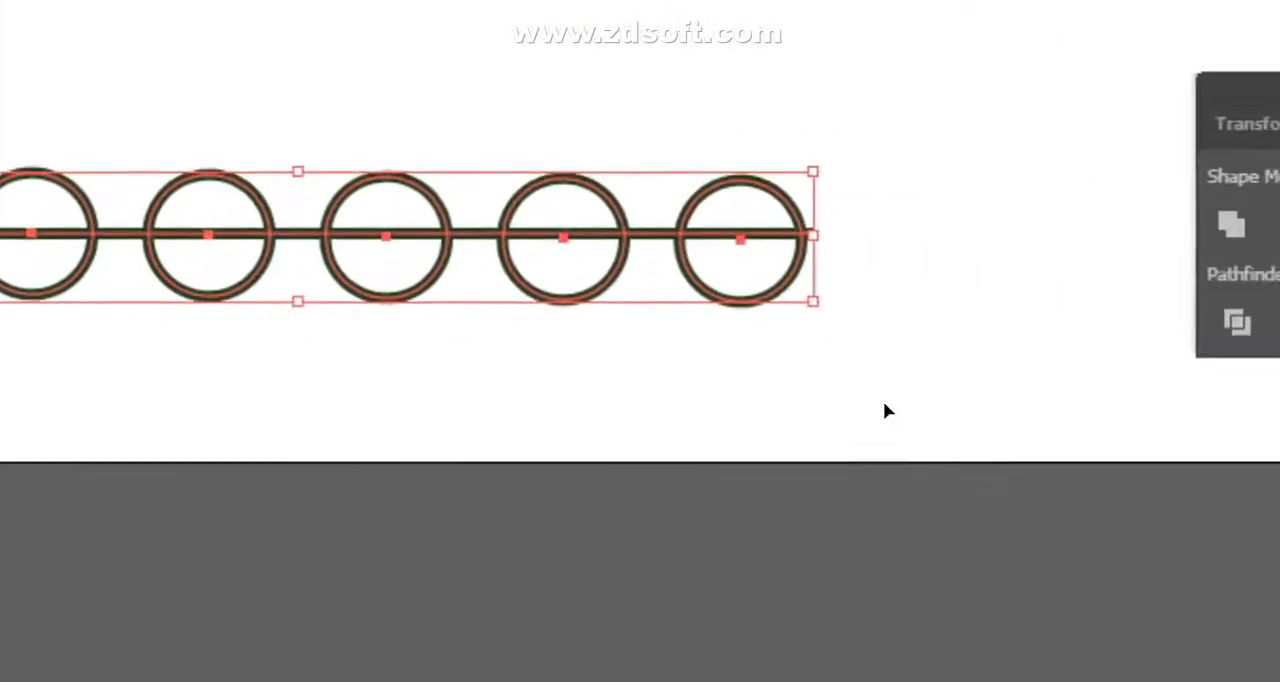
{"action": "left_click", "coordinate": [885, 410]}
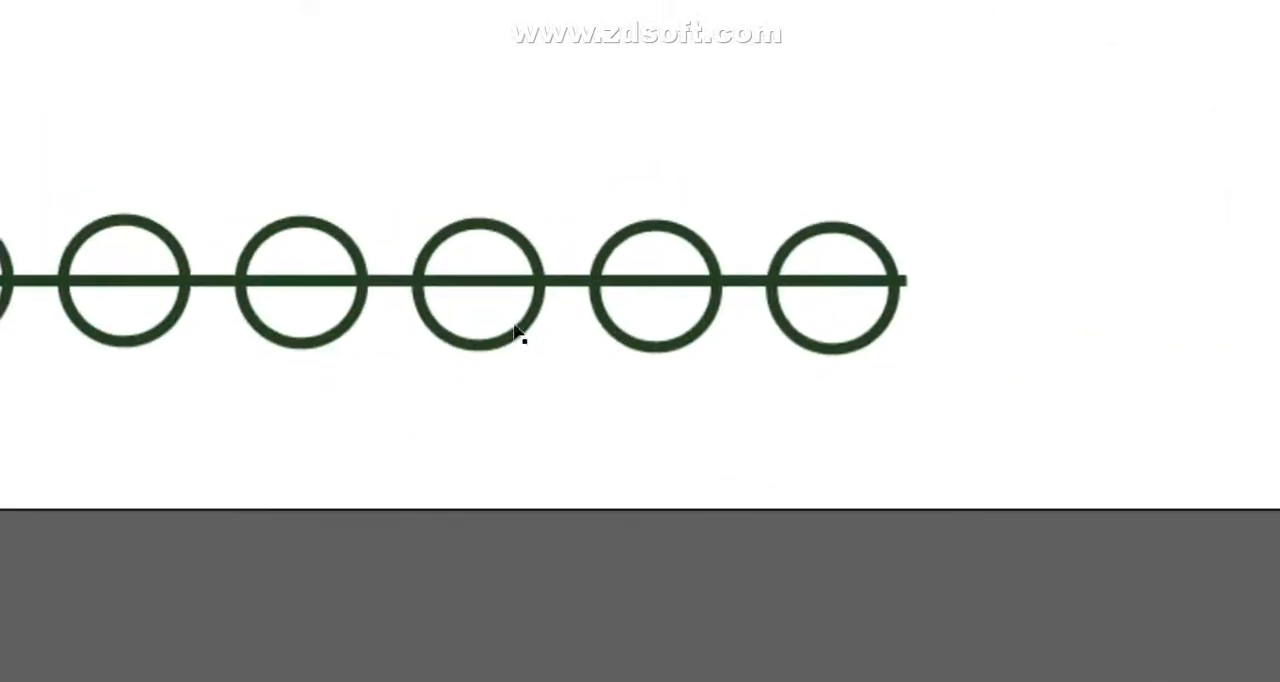
- Select the reordered circles together with the line and make a clipping mask
{"action": "left_click_drag", "start_coordinate": [6, 162], "coordinate": [1275, 498]}
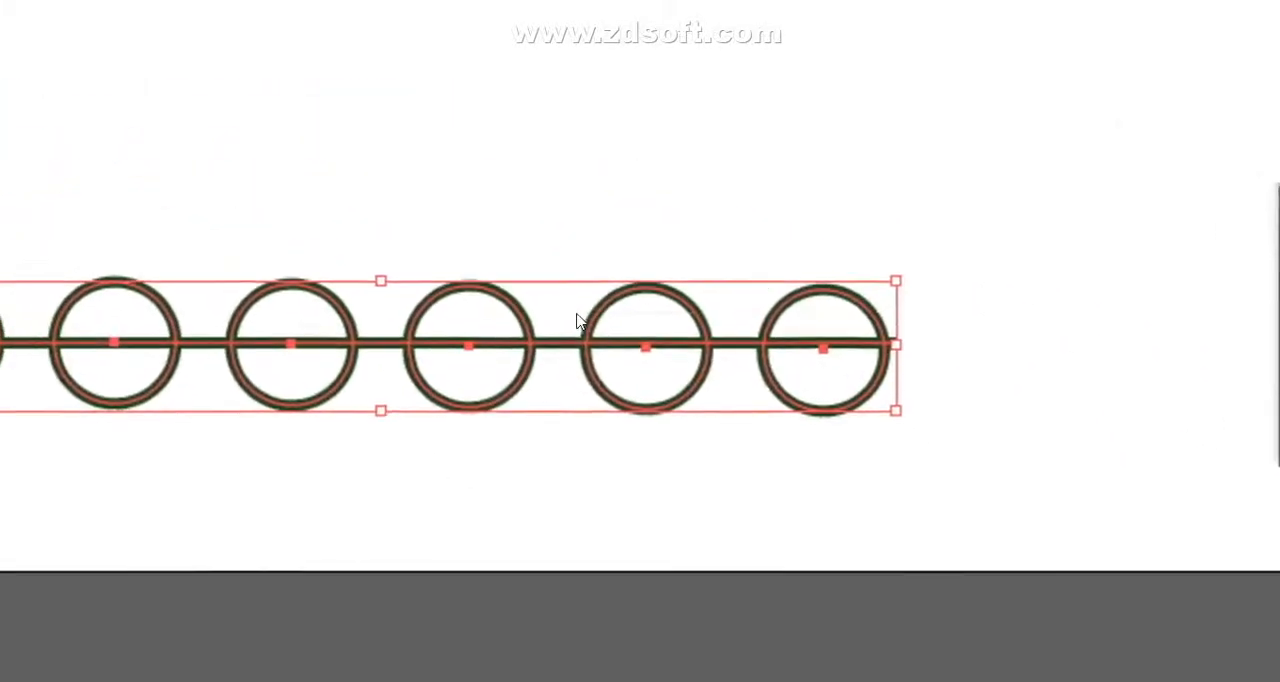
{"action": "right_click", "coordinate": [633, 322]}
{"action": "left_click", "coordinate": [700, 588]}
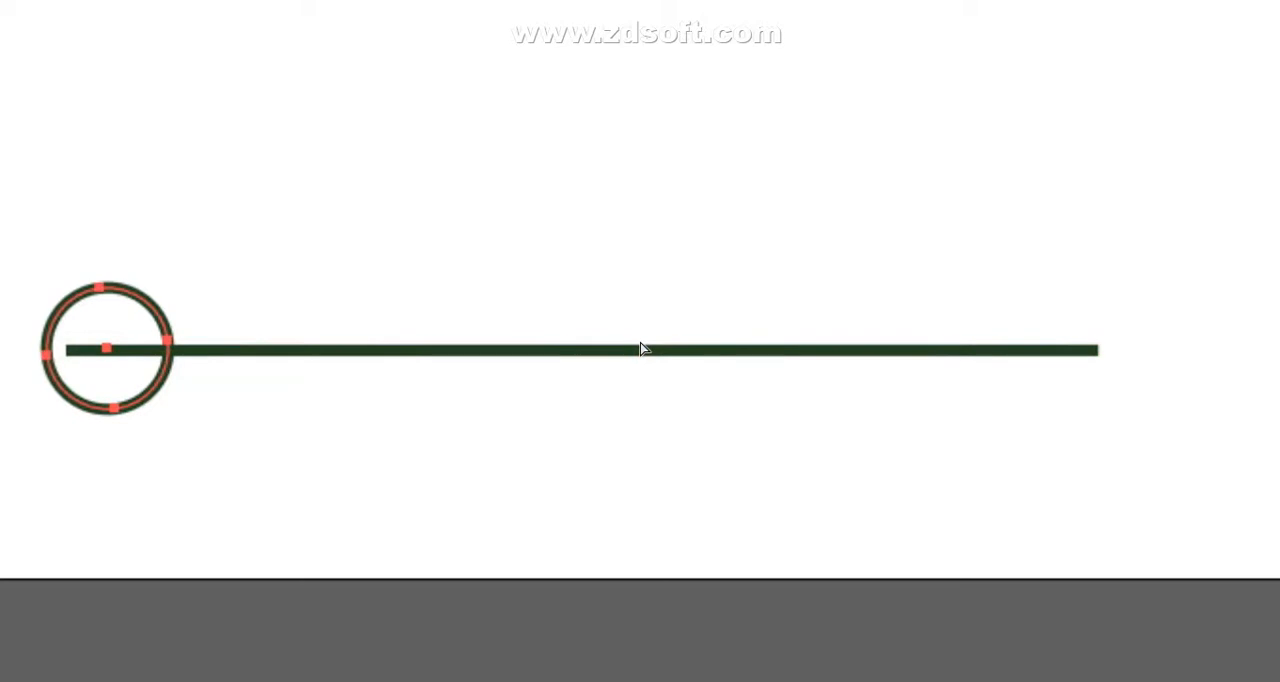
- Undo the row-of-circles edits and clear the ring of clipped circles from the artboard
{"action": "key", "text": "ctrl+z"}
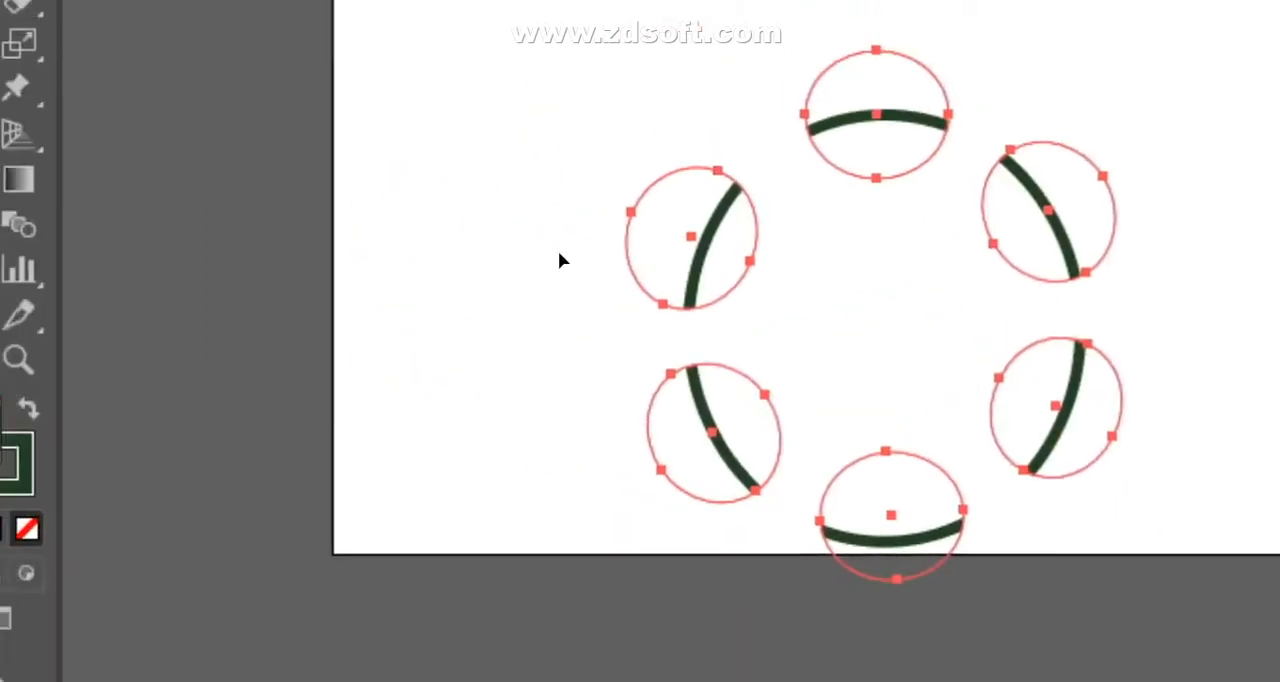
{"action": "left_click_drag", "start_coordinate": [637, 271], "coordinate": [754, 357]}
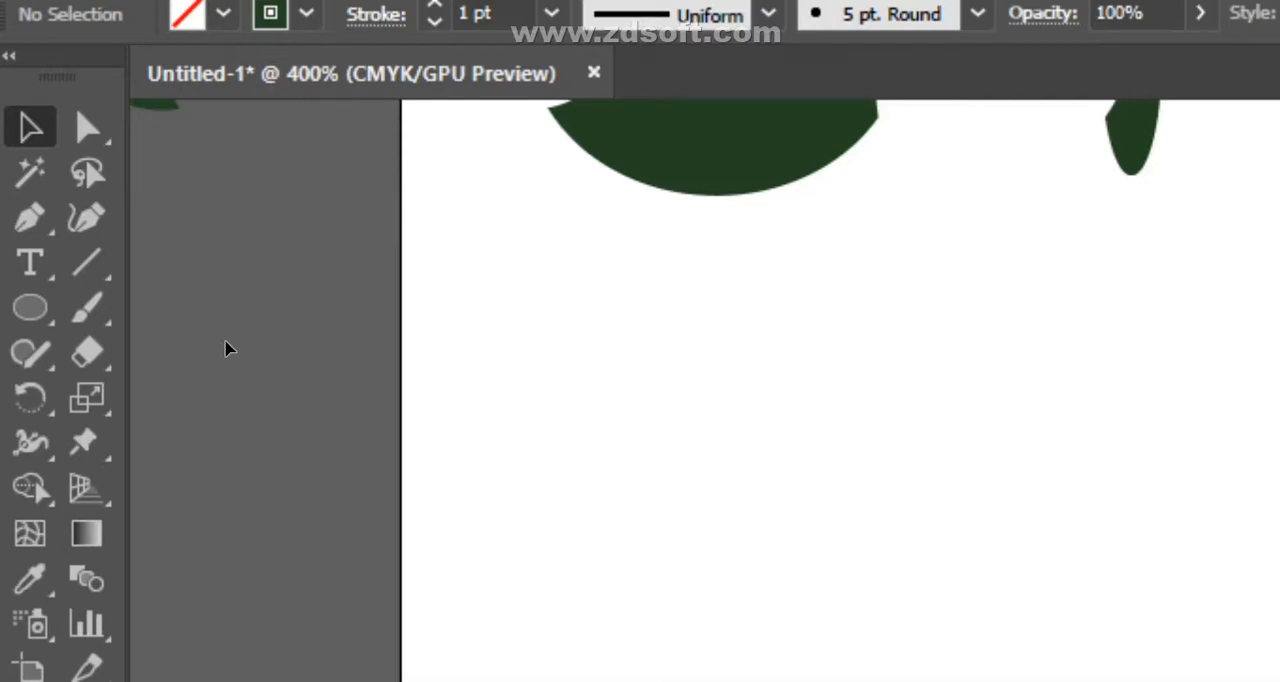
- Draw a wide ellipse on the empty artboard area and a vertical line about 59 pt long through its center
{"action": "key", "text": "l"}
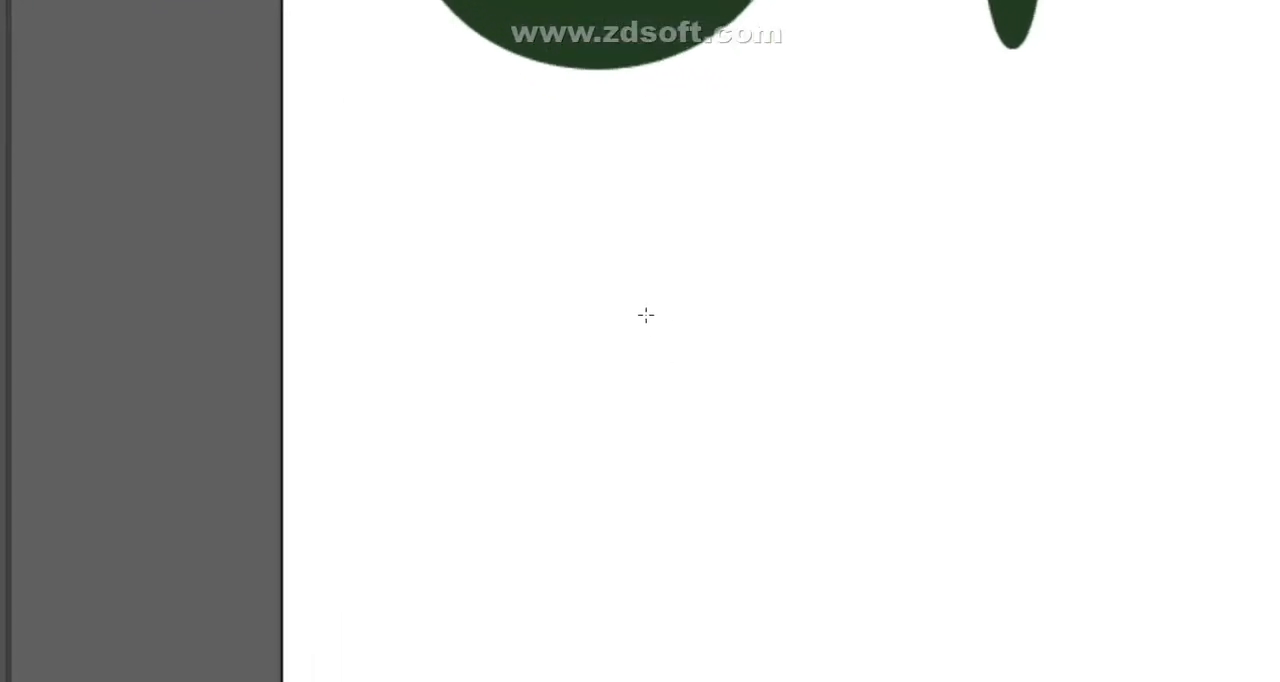
{"action": "left_click_drag", "start_coordinate": [645, 279], "coordinate": [1092, 635]}
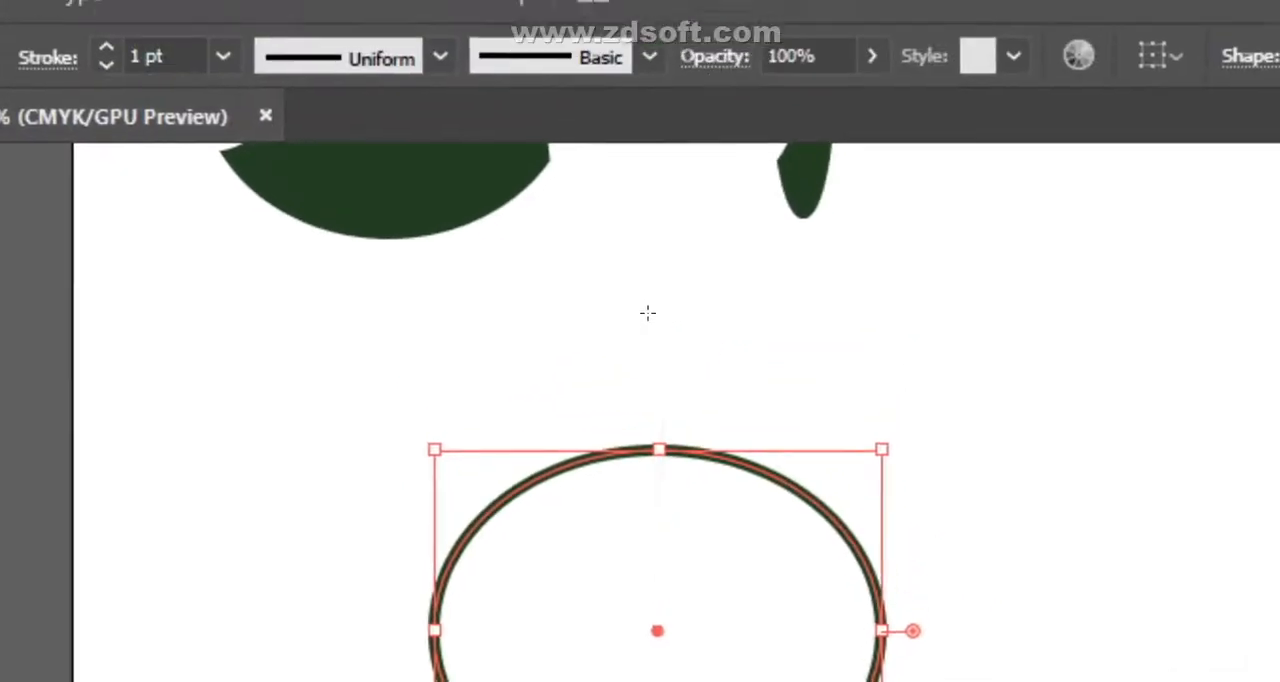
{"action": "mouse_move", "coordinate": [986, 334]}
{"action": "left_mouse_down"}
{"action": "mouse_move", "coordinate": [661, 482]}
{"action": "mouse_move", "coordinate": [647, 552]}
{"action": "left_mouse_up"}
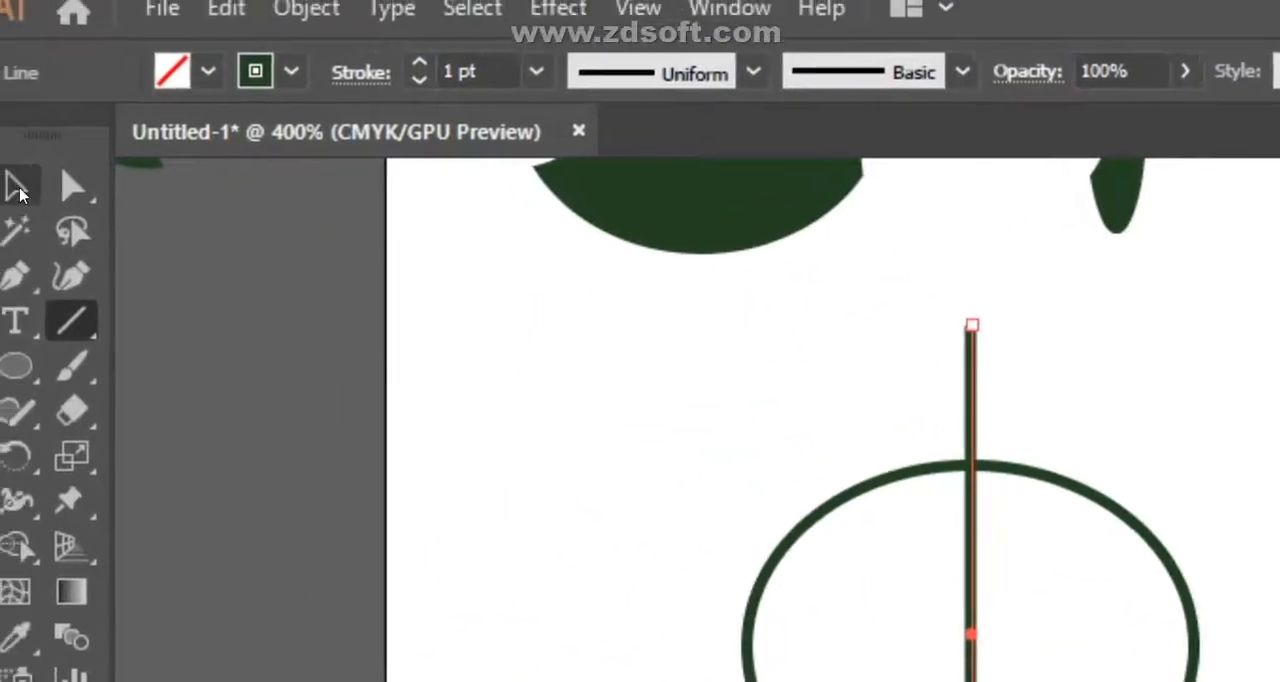
- Select the ellipse with its vertical line and merge their regions with Shape Builder
{"action": "key", "text": "v"}
{"action": "left_click_drag", "start_coordinate": [327, 213], "coordinate": [890, 674]}
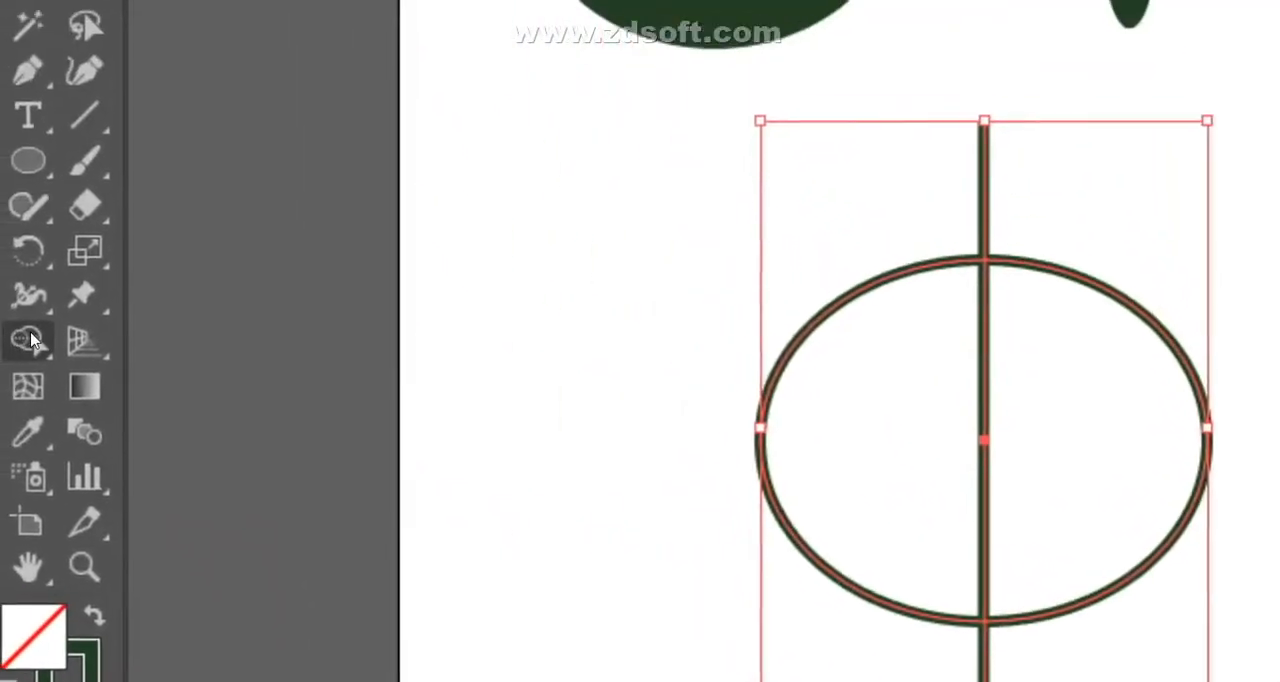
{"action": "left_click", "coordinate": [31, 350]}
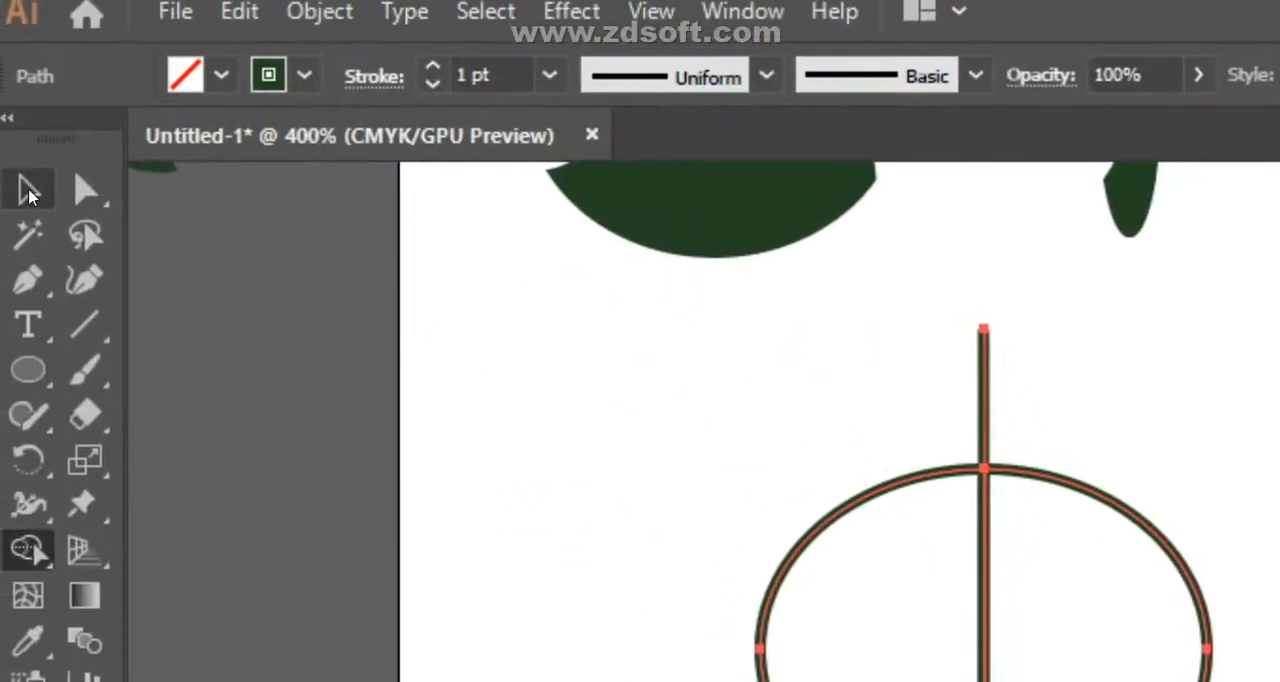
{"action": "left_click", "coordinate": [27, 191]}
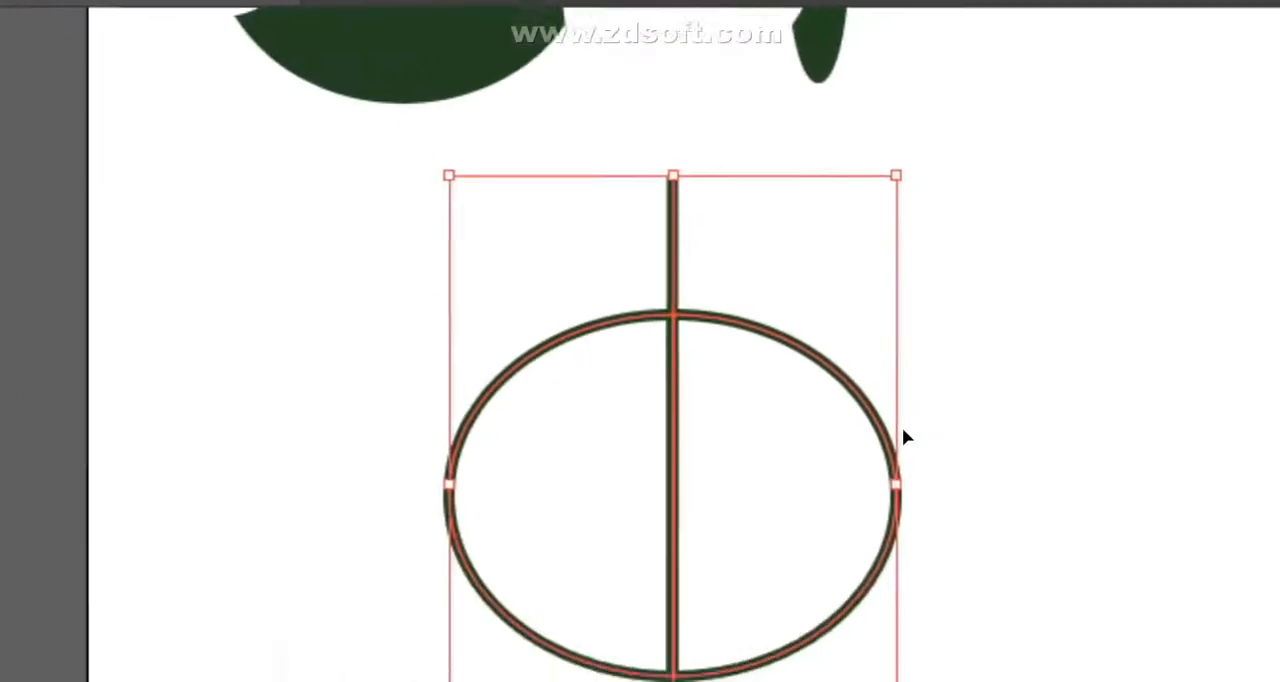
- Try to expand the fill and stroke of the ellipse and line and pull their pieces apart
{"action": "right_click", "coordinate": [616, 322]}
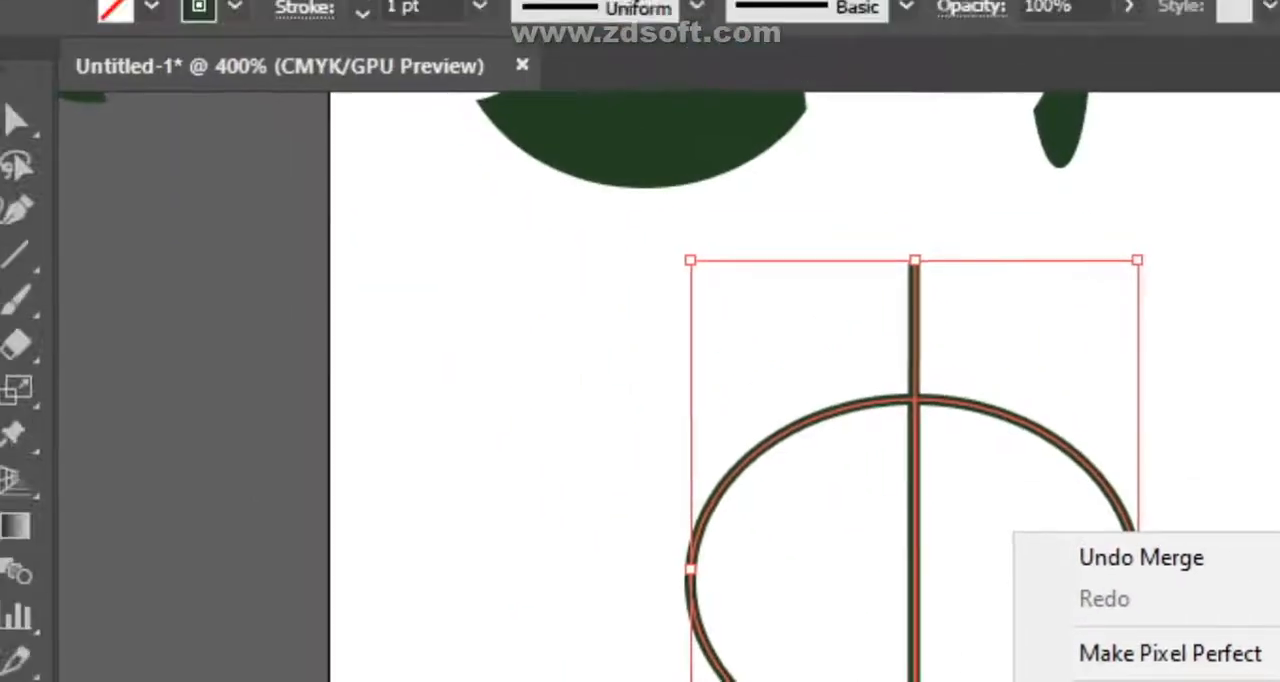
{"action": "left_click", "coordinate": [323, 12]}
{"action": "left_click", "coordinate": [323, 12]}
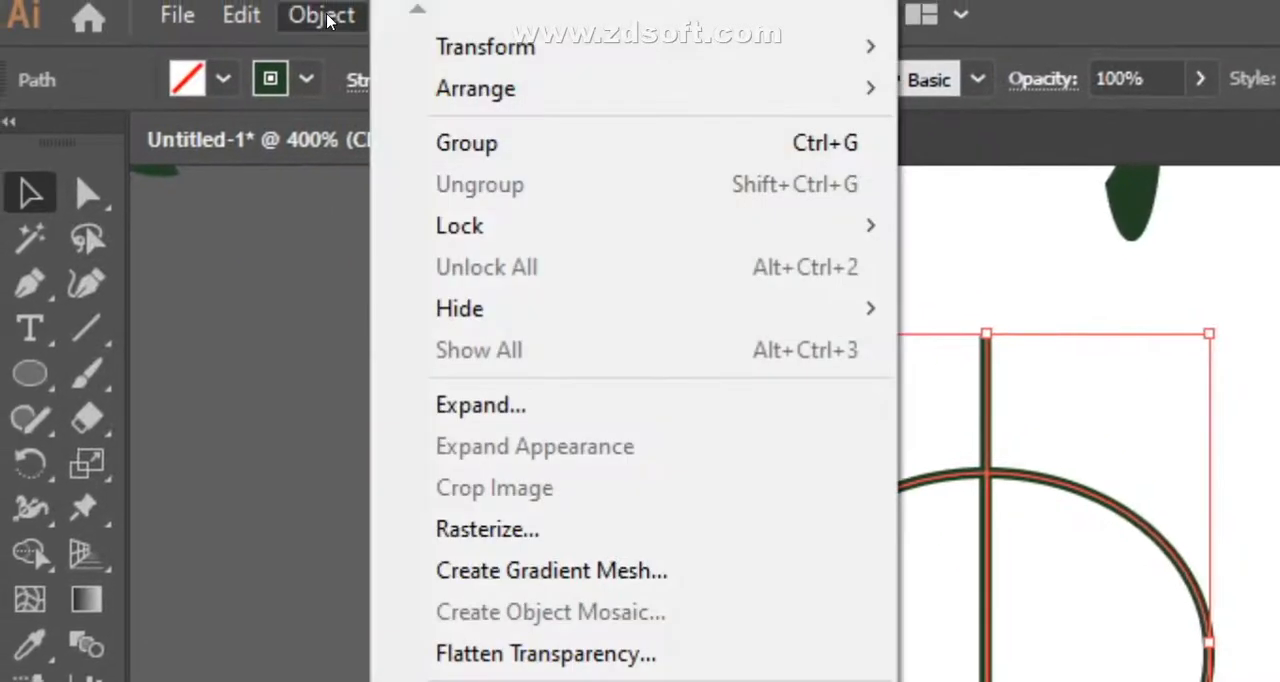
{"action": "left_click", "coordinate": [540, 405]}
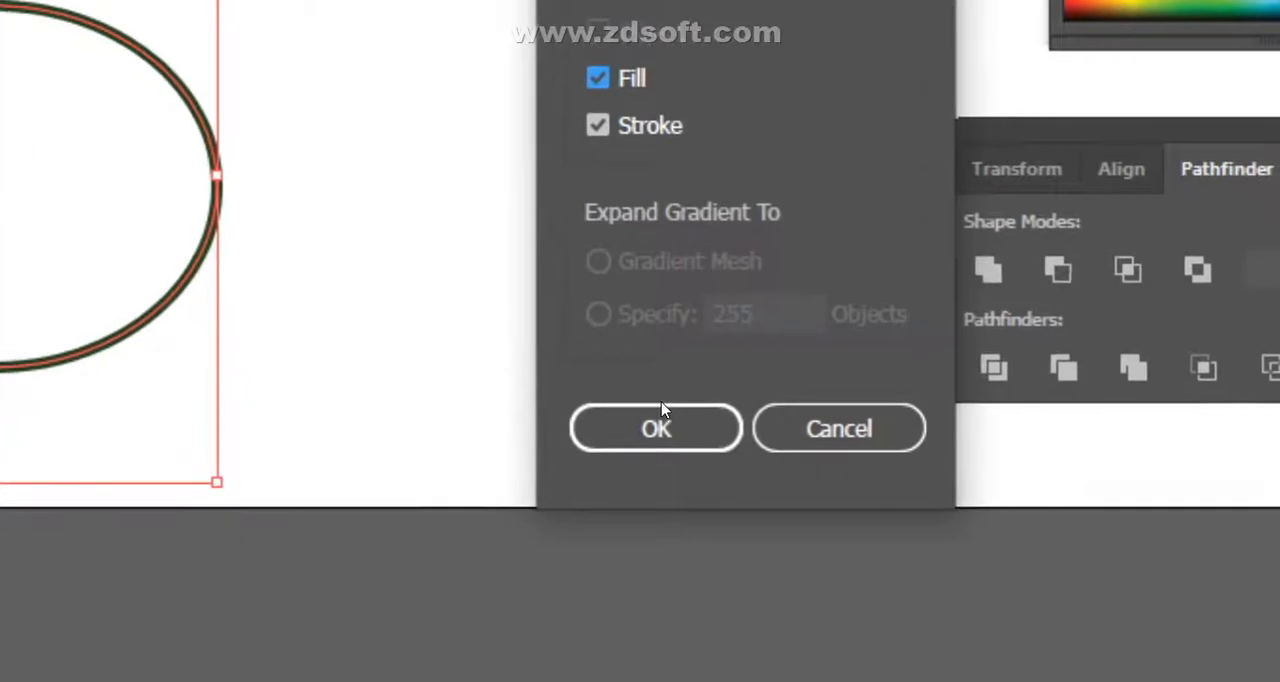
{"action": "left_click", "coordinate": [658, 428]}
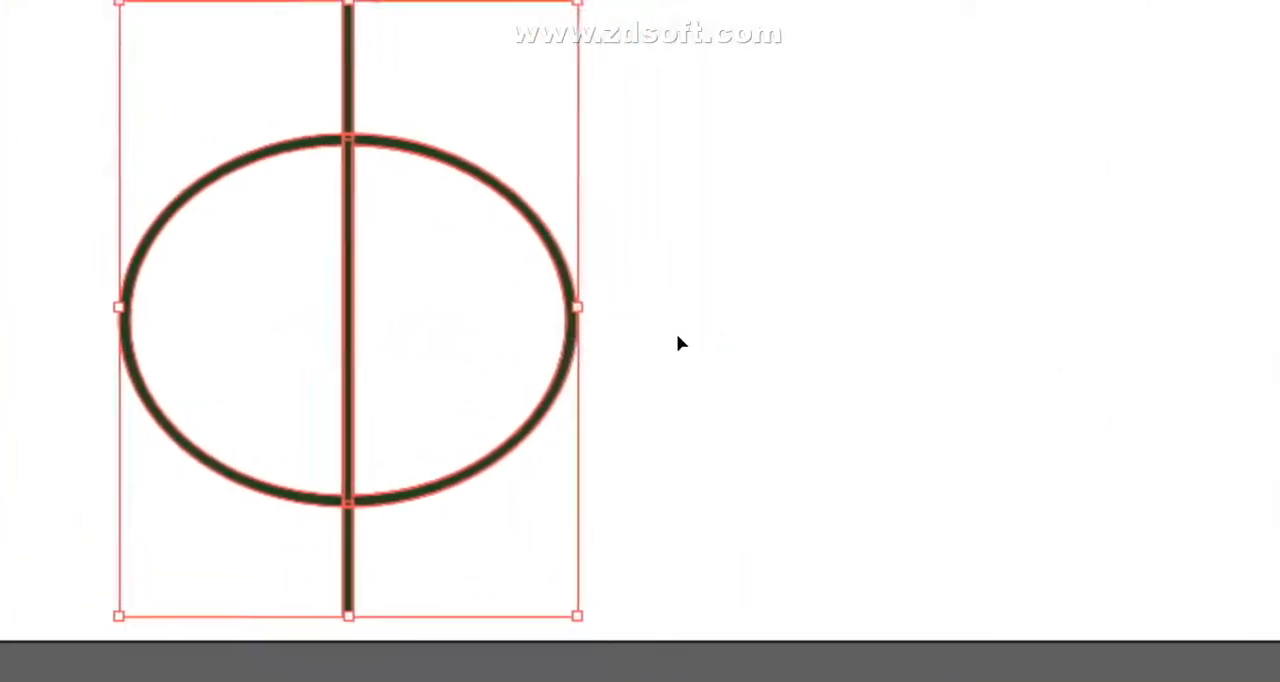
{"action": "left_click", "coordinate": [677, 343]}
{"action": "left_click_drag", "start_coordinate": [643, 348], "coordinate": [825, 345]}
{"action": "left_click", "coordinate": [229, 396]}
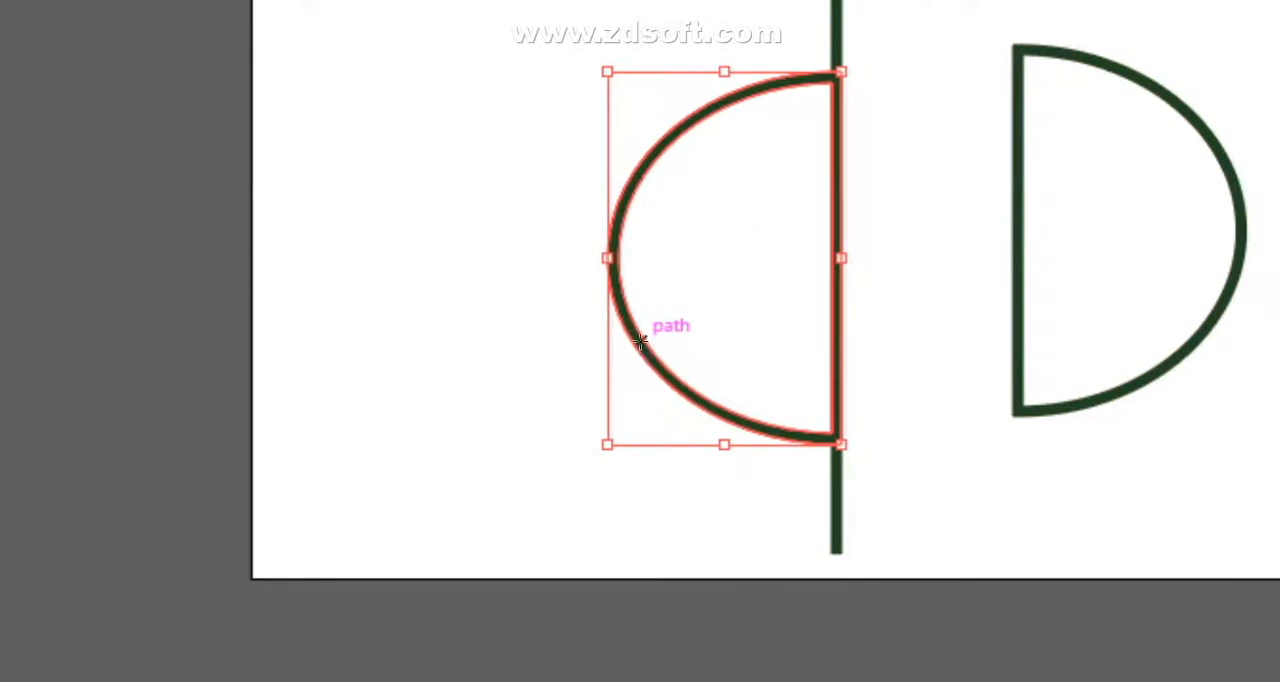
{"action": "left_click_drag", "start_coordinate": [640, 342], "coordinate": [560, 350]}
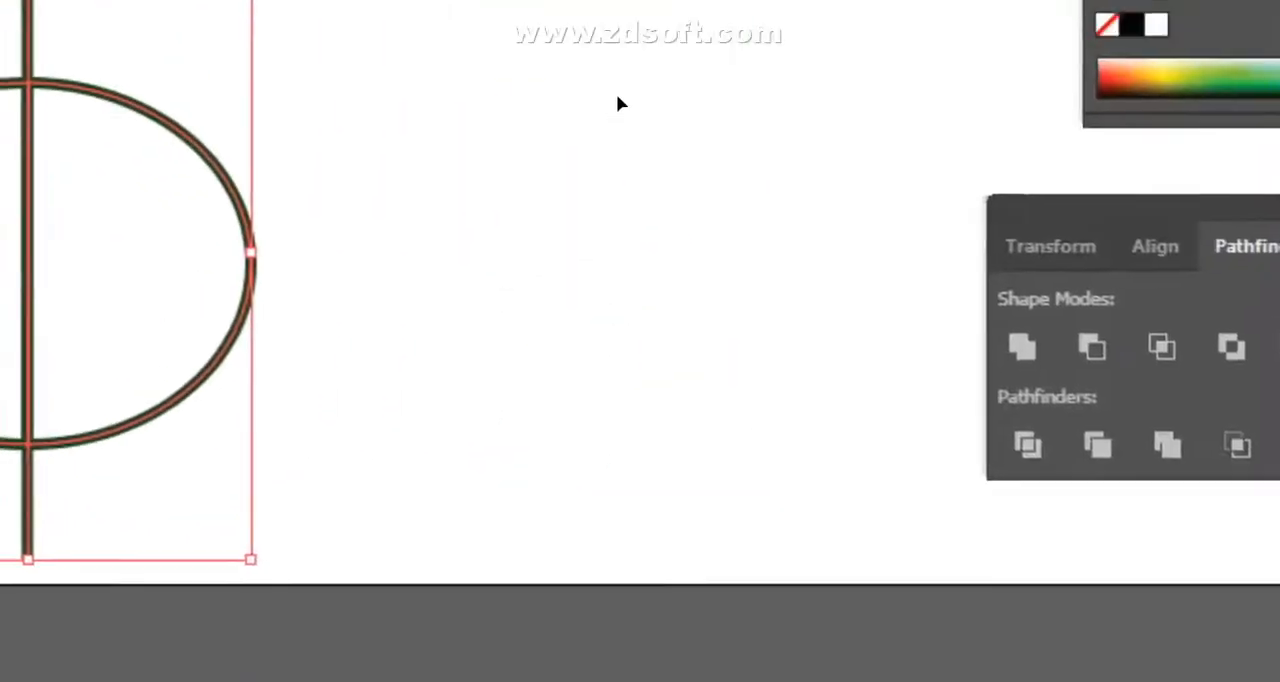
{"action": "left_click", "coordinate": [653, 290]}
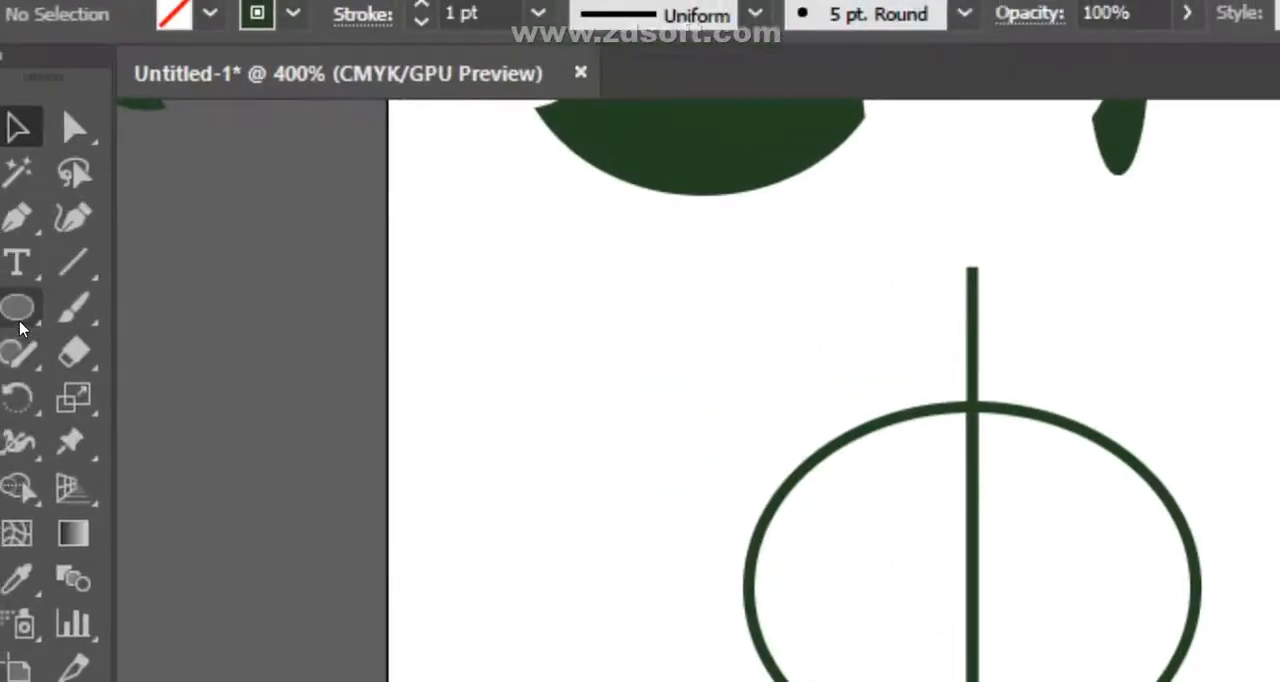
- Draw a tall ellipse beside the divided ellipse and a wider ellipse overlapping its upper part
{"action": "left_click", "coordinate": [18, 320]}
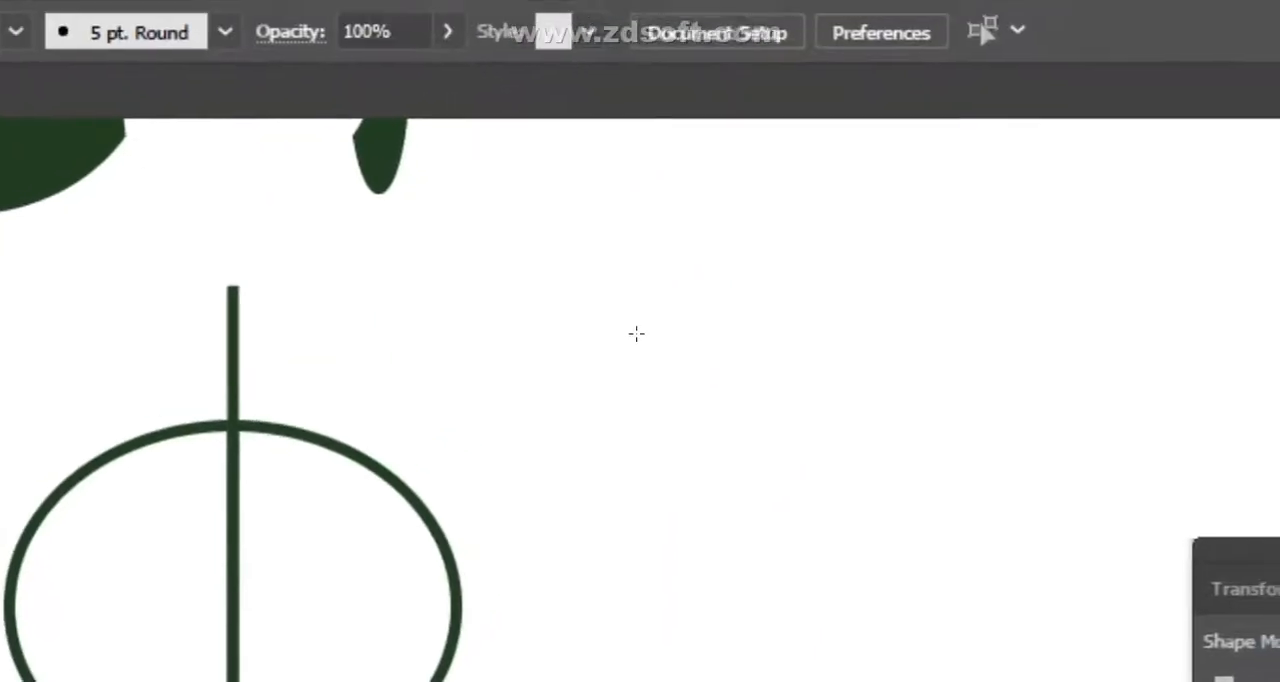
{"action": "left_click_drag", "start_coordinate": [635, 338], "coordinate": [890, 650]}
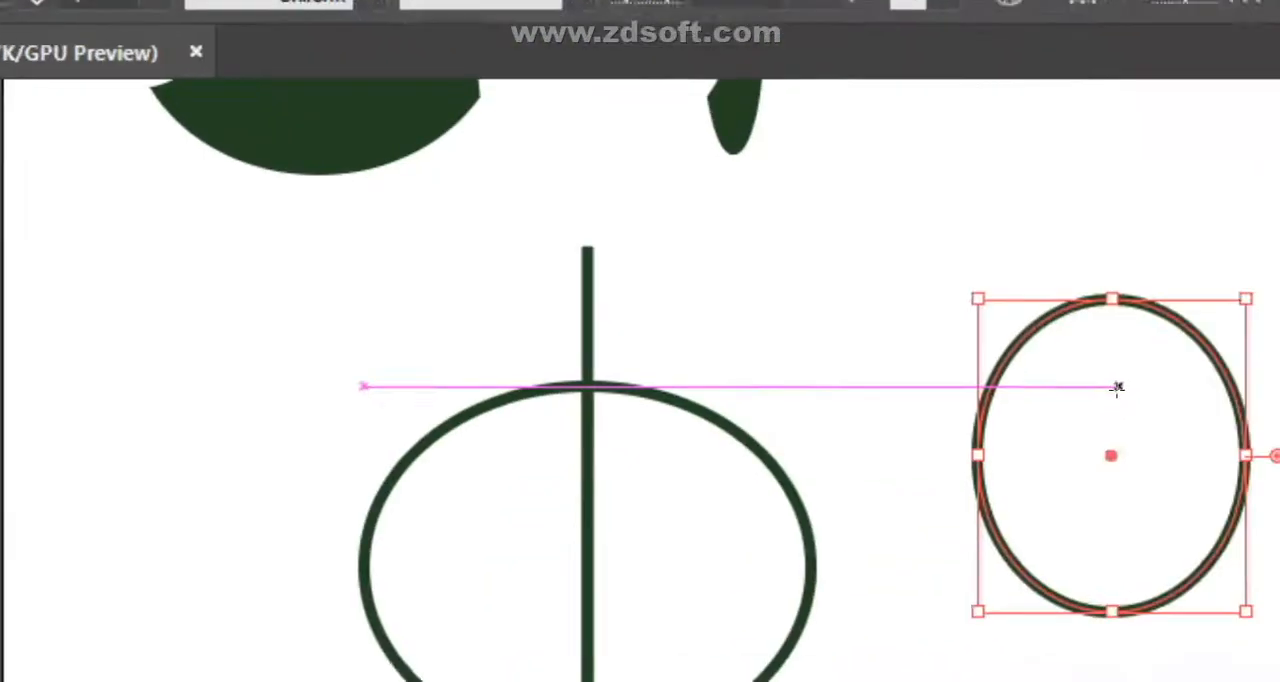
{"action": "left_click_drag", "start_coordinate": [632, 230], "coordinate": [1011, 496]}
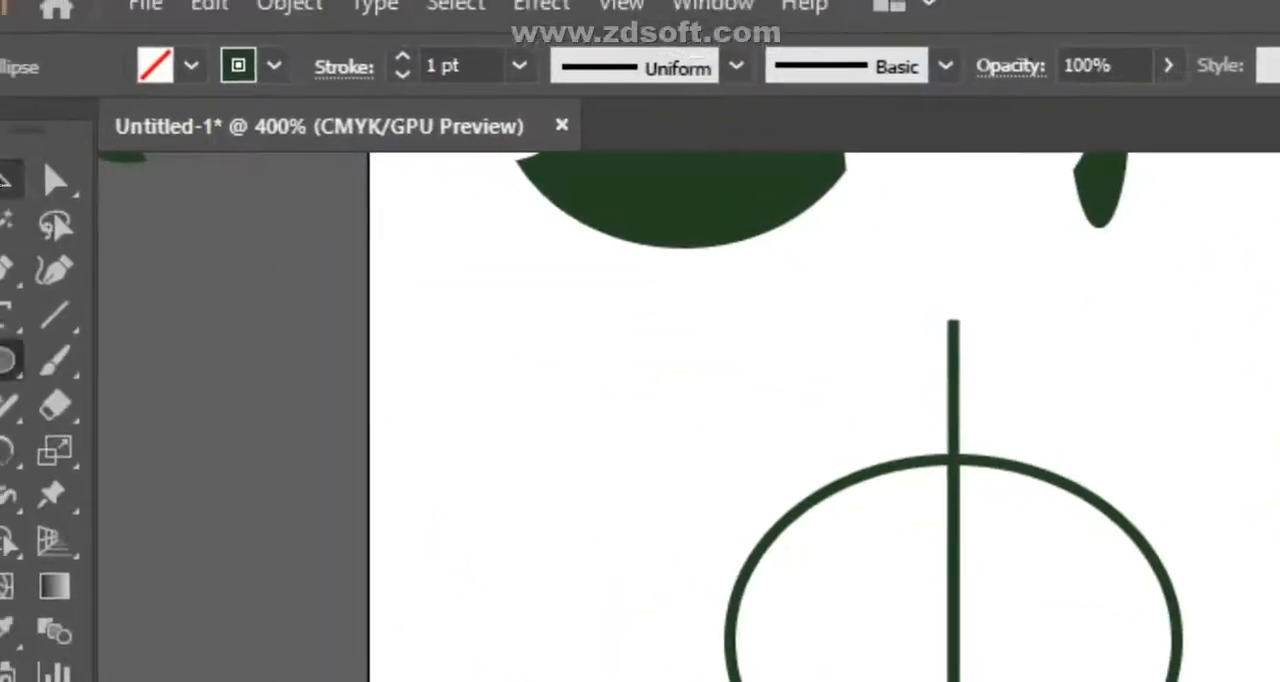
- Select the tall ellipse and swap its fill and stroke to give it a solid dark green fill
{"action": "left_click", "coordinate": [4, 182]}
{"action": "left_click", "coordinate": [642, 346]}
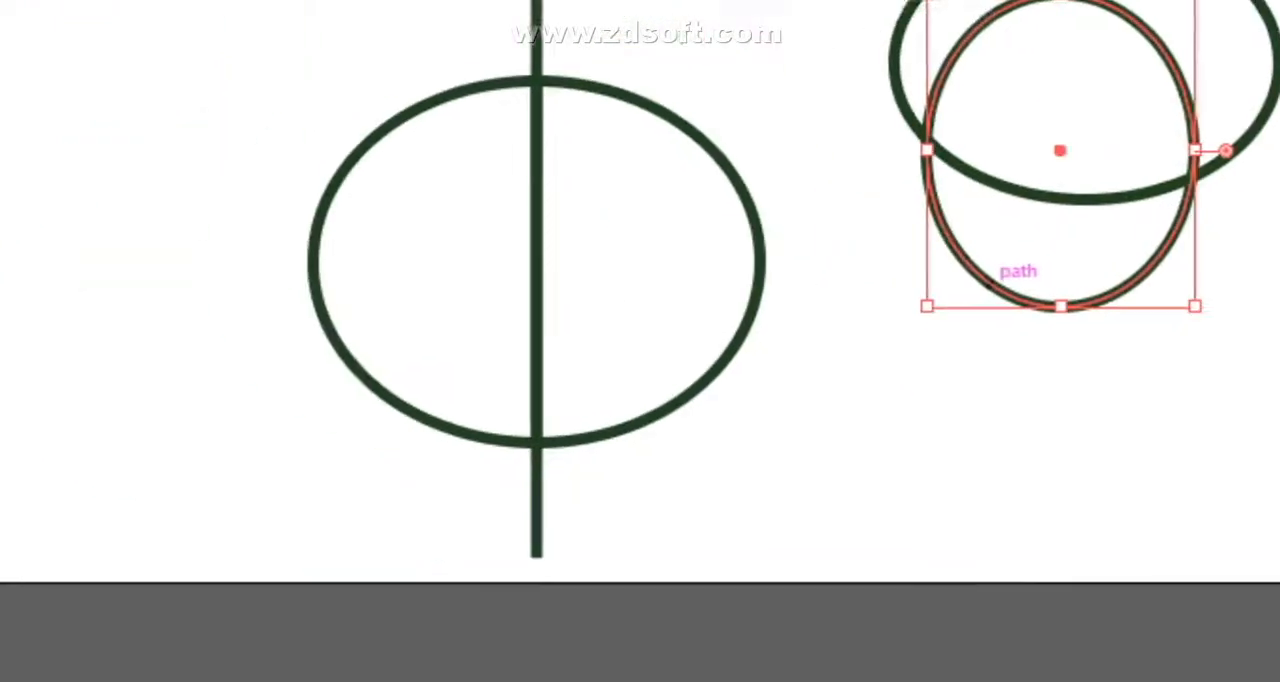
{"action": "left_click", "coordinate": [94, 346]}
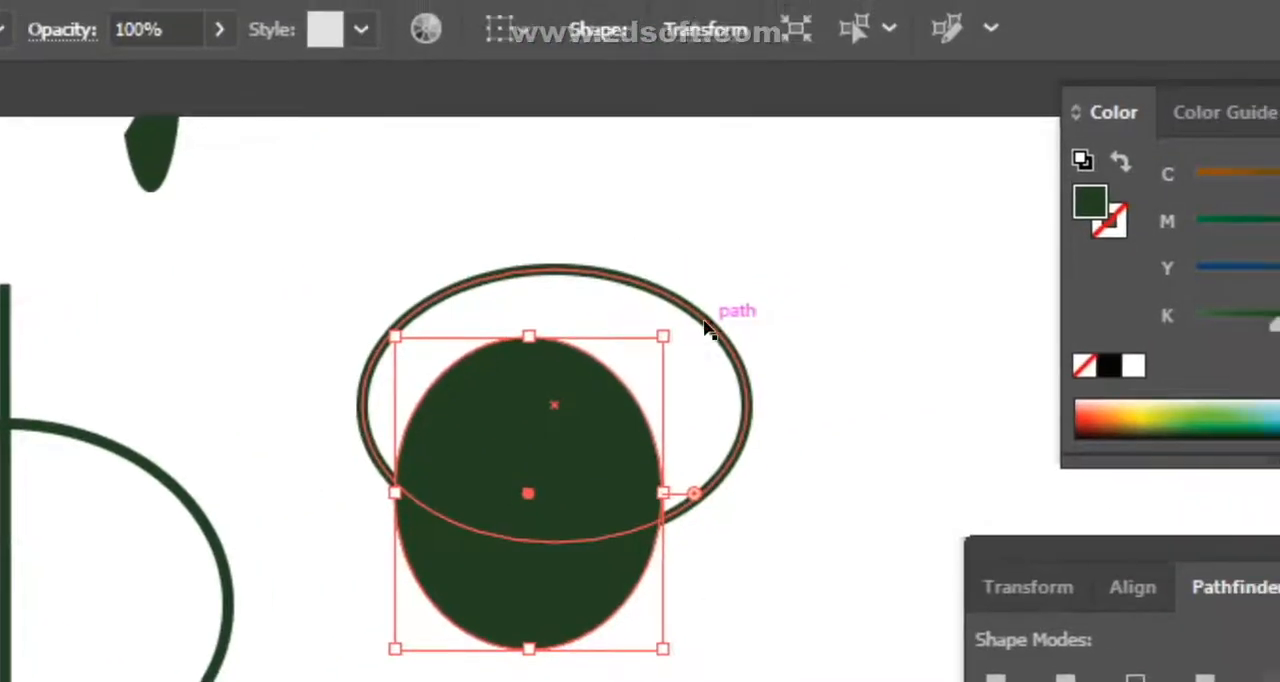
- Give the wide overlapping ellipse a pale green fill (H 120°, S 11%, B 91%) with no stroke
{"action": "left_click", "coordinate": [705, 328]}
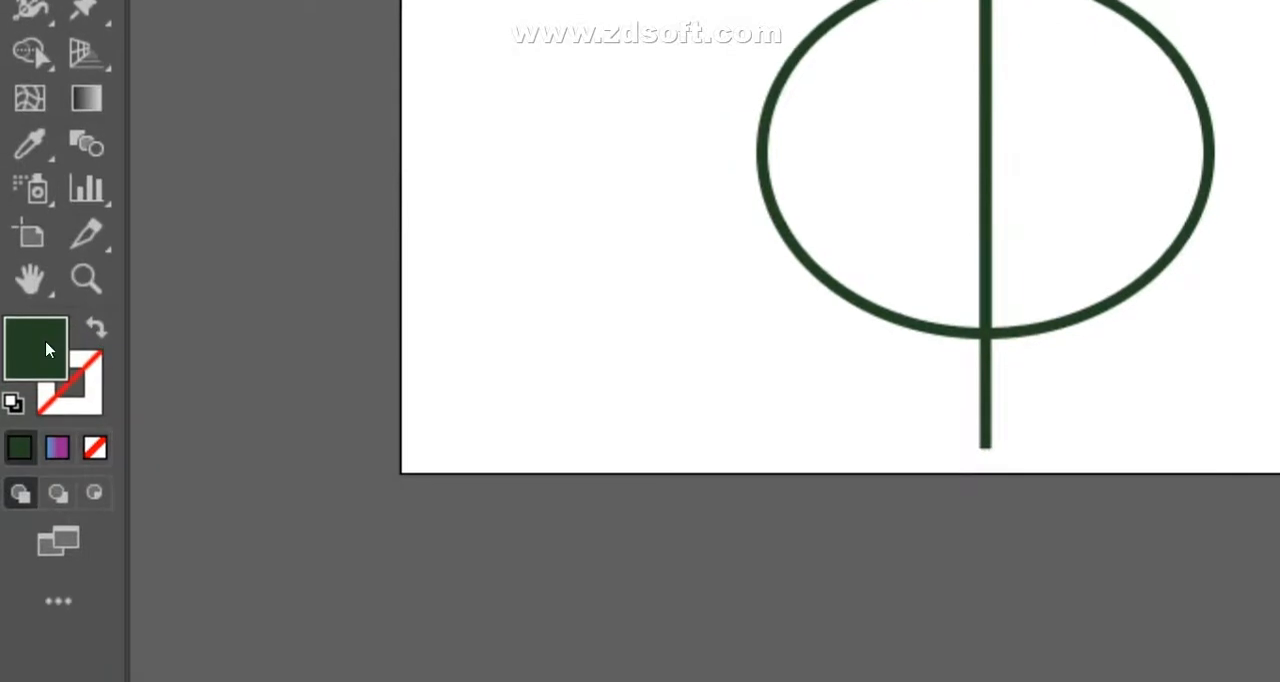
{"action": "double_click", "coordinate": [43, 349]}
{"action": "left_click", "coordinate": [854, 303]}
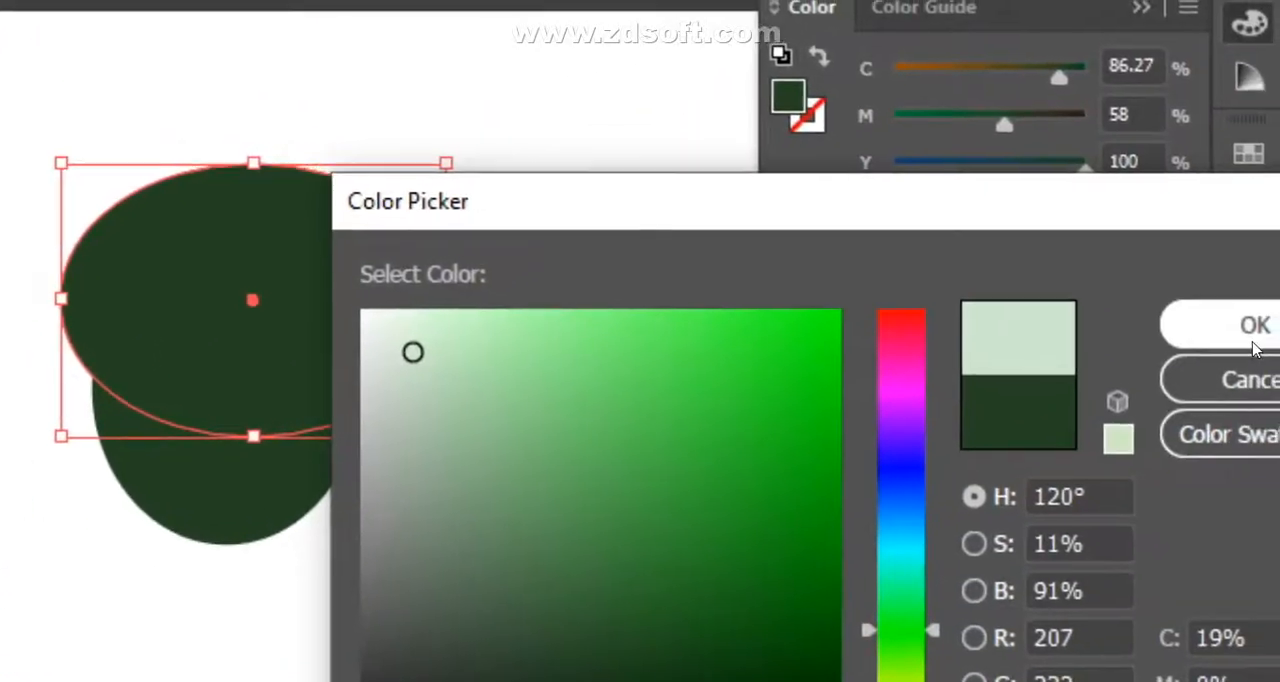
{"action": "left_click", "coordinate": [1251, 346]}
{"action": "left_click", "coordinate": [388, 585]}
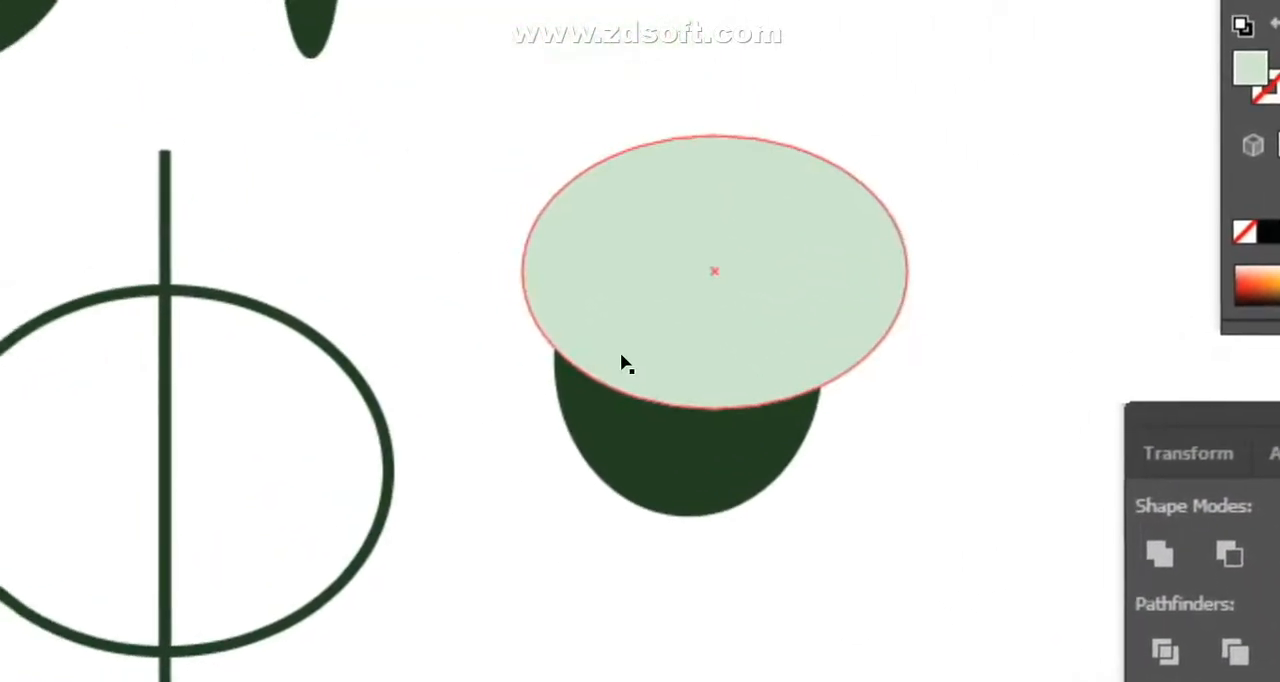
- Select the pale and dark green ellipses and combine them into a compound path
{"action": "left_click_drag", "start_coordinate": [288, 176], "coordinate": [767, 681]}
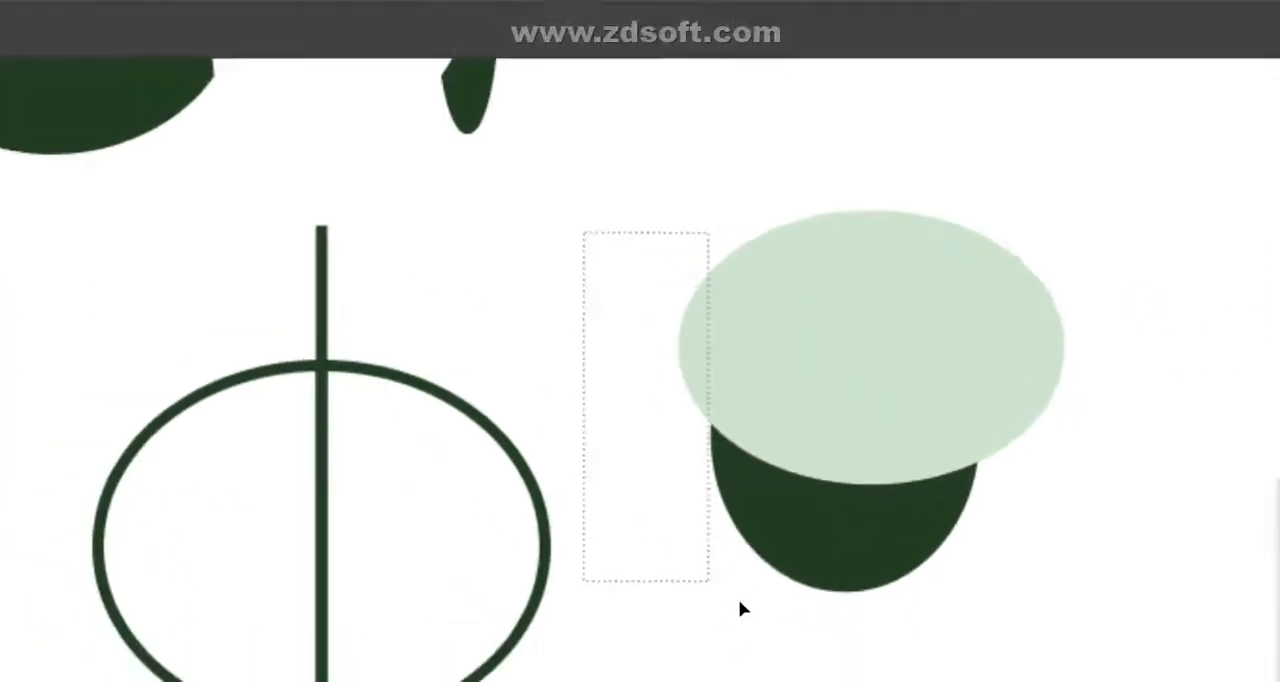
{"action": "left_click_drag", "start_coordinate": [755, 429], "coordinate": [756, 430]}
{"action": "right_click", "coordinate": [526, 150]}
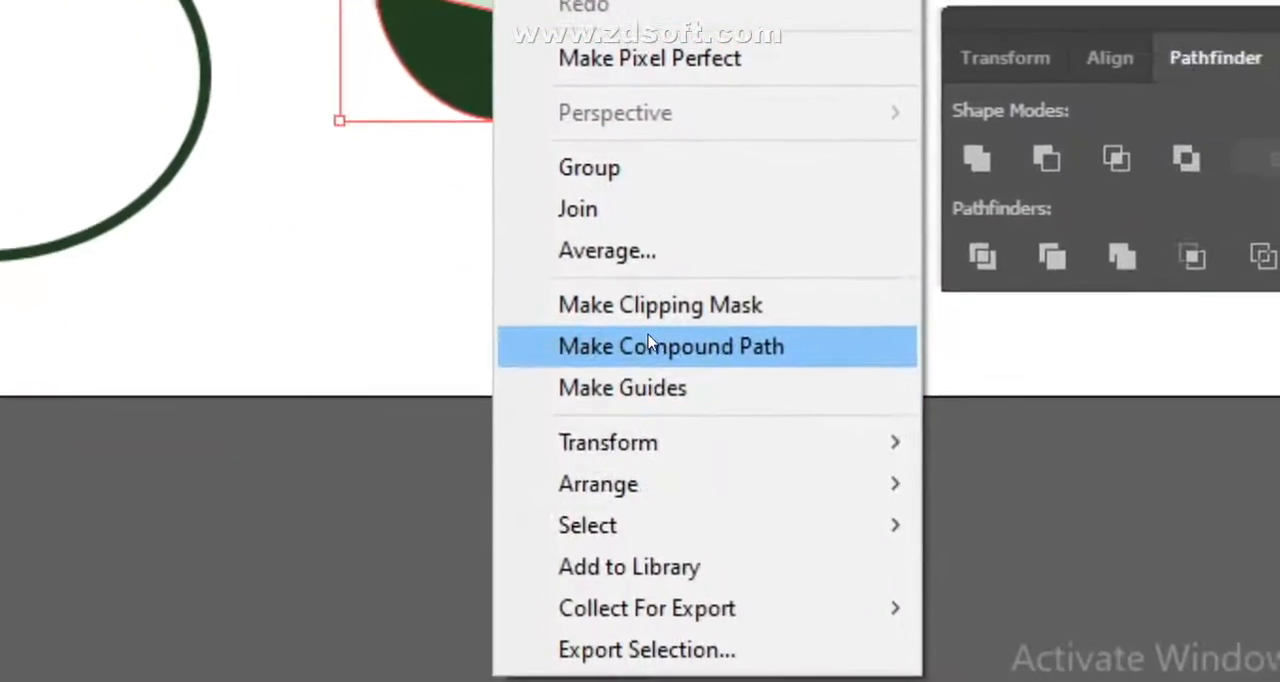
{"action": "left_click", "coordinate": [625, 305]}
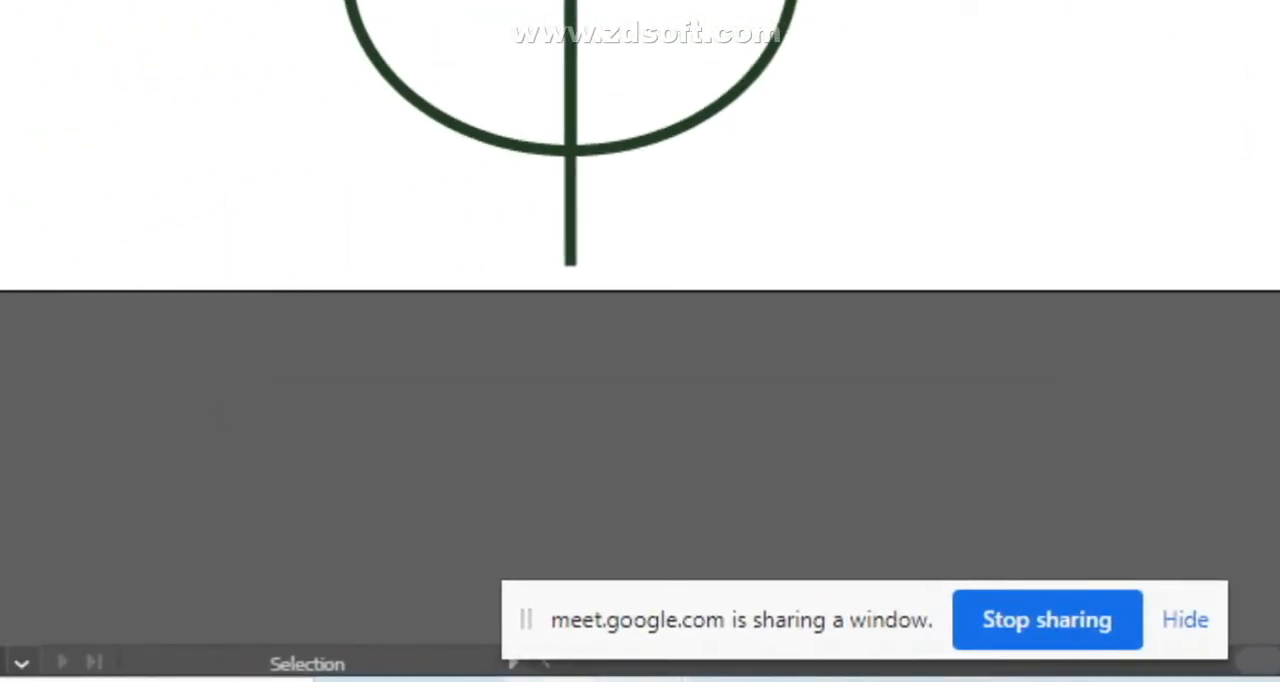
- Switch to the Google Meet call in the browser
{"action": "mouse_move", "coordinate": [640, 680]}
{"action": "left_click", "coordinate": [524, 617]}
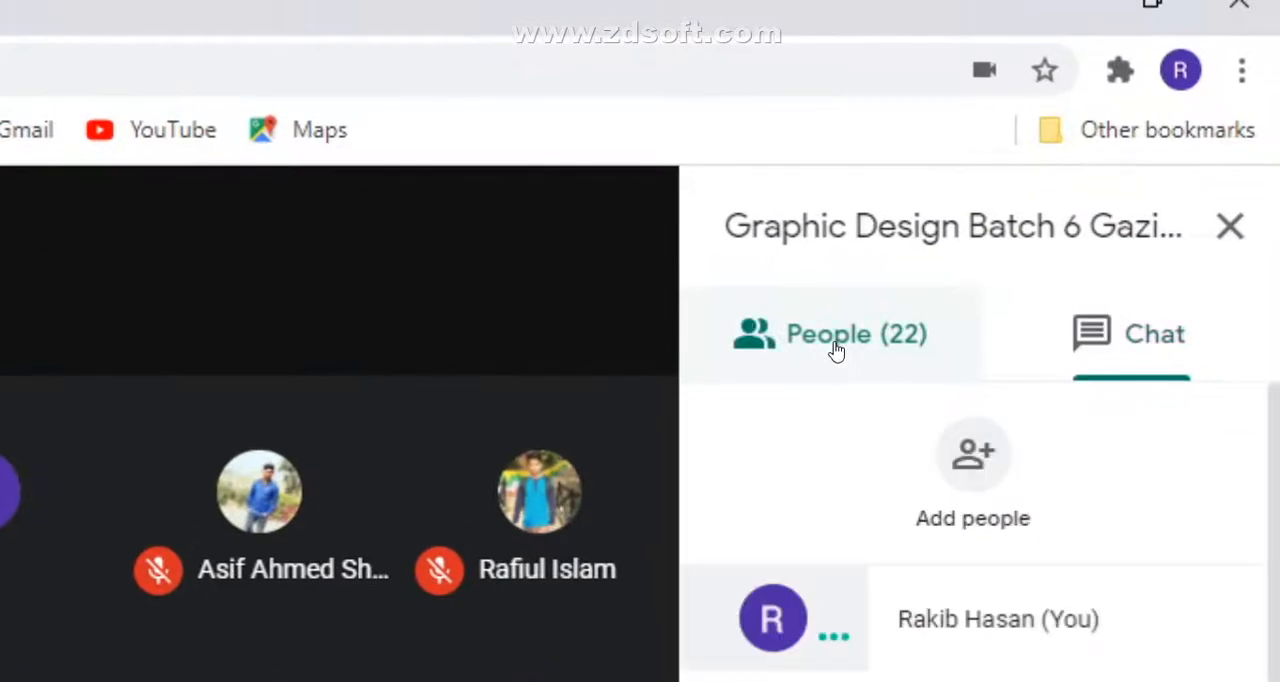
- Mute the unmuted participant in the Meet call and switch back to Illustrator
{"action": "left_click", "coordinate": [836, 350]}
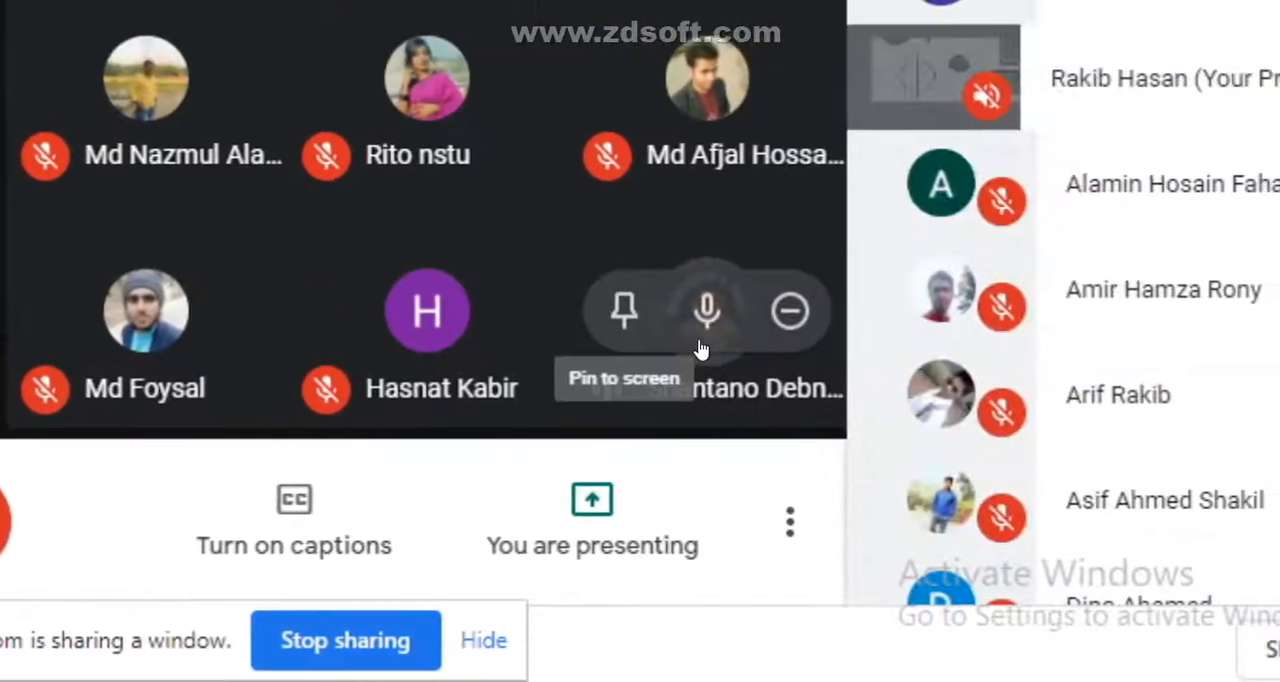
{"action": "left_click", "coordinate": [703, 322]}
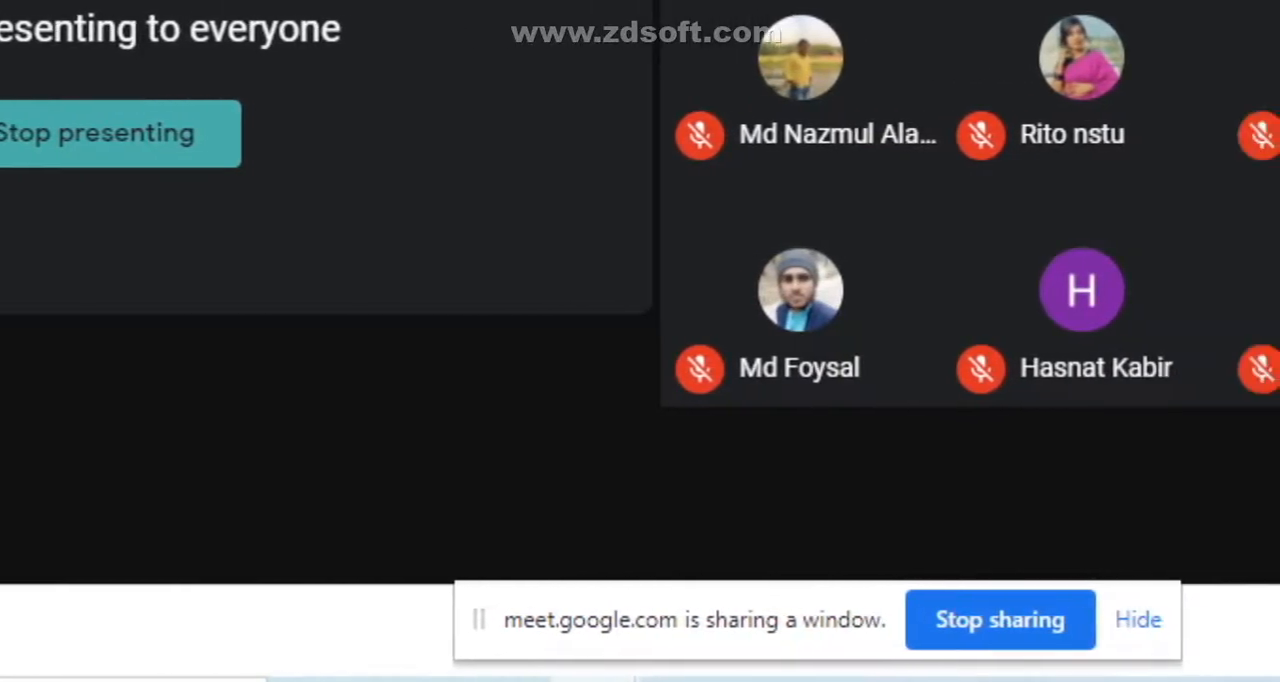
{"action": "key", "text": "alt+Tab"}
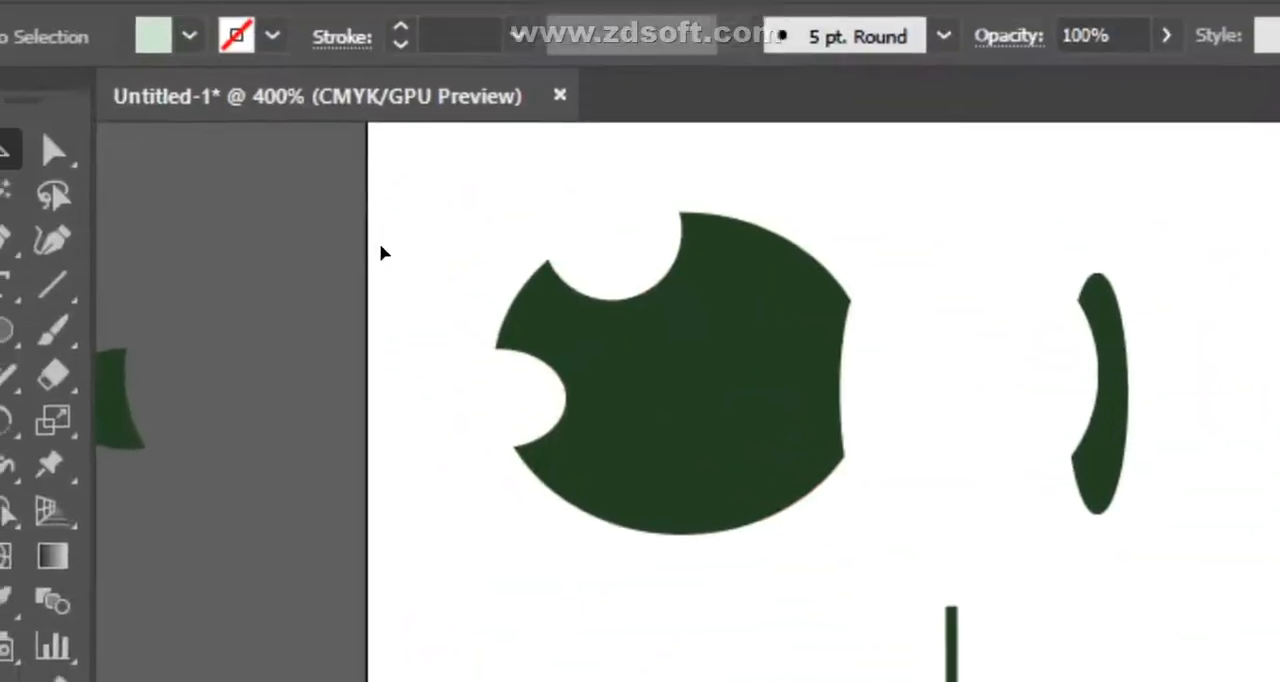
- Delete the dark green practice shapes, including the ellipse with the vertical line, from the artboard
{"action": "left_click_drag", "start_coordinate": [418, 243], "coordinate": [688, 525]}
{"action": "key", "text": "Delete"}
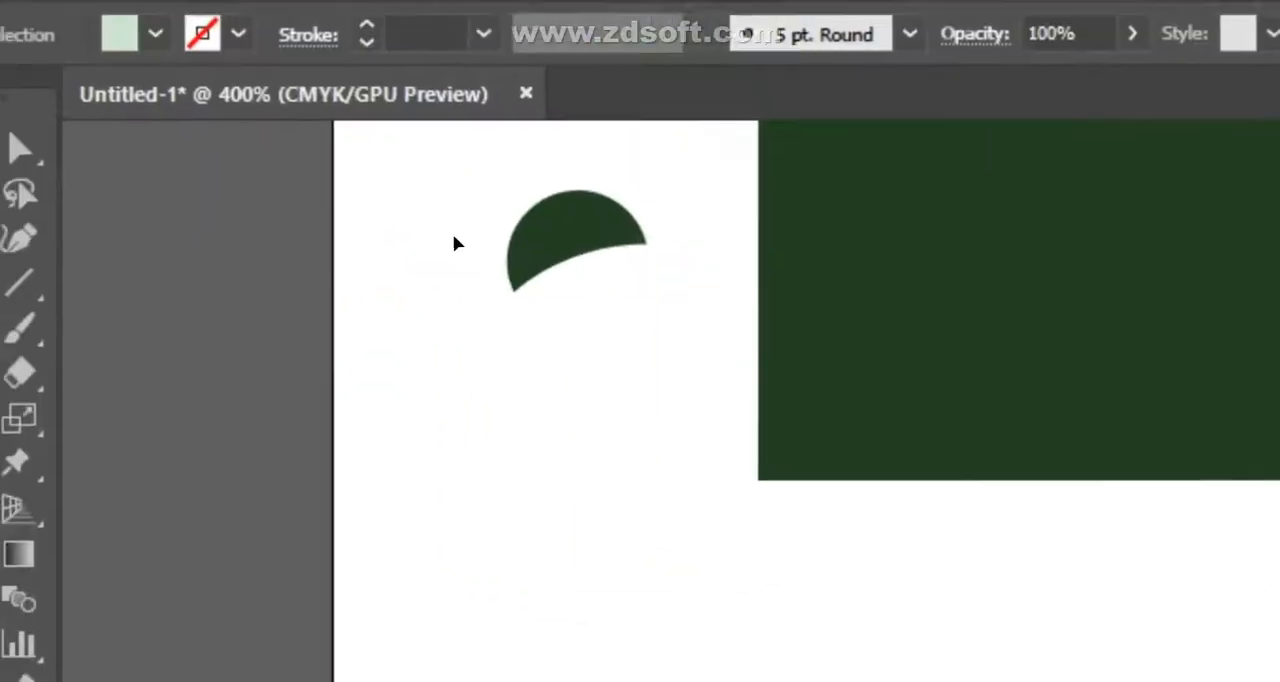
{"action": "left_click_drag", "start_coordinate": [454, 243], "coordinate": [808, 384]}
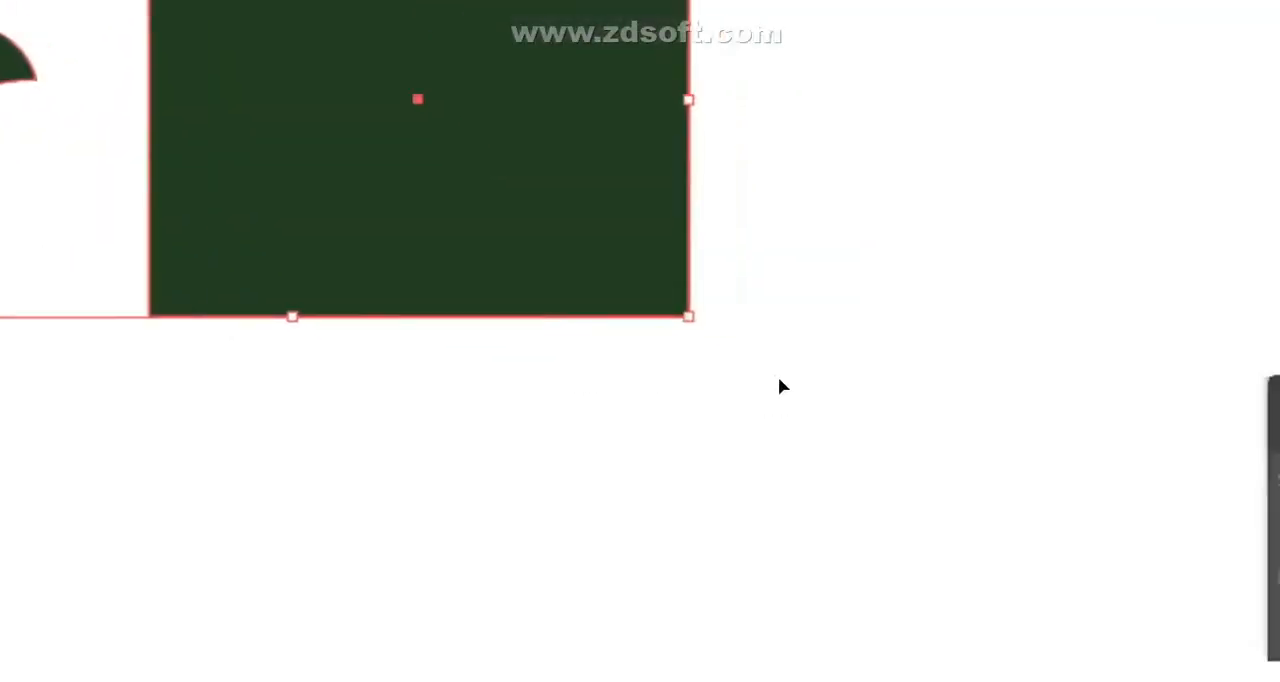
{"action": "left_click", "coordinate": [134, 363]}
{"action": "key", "text": "Delete"}
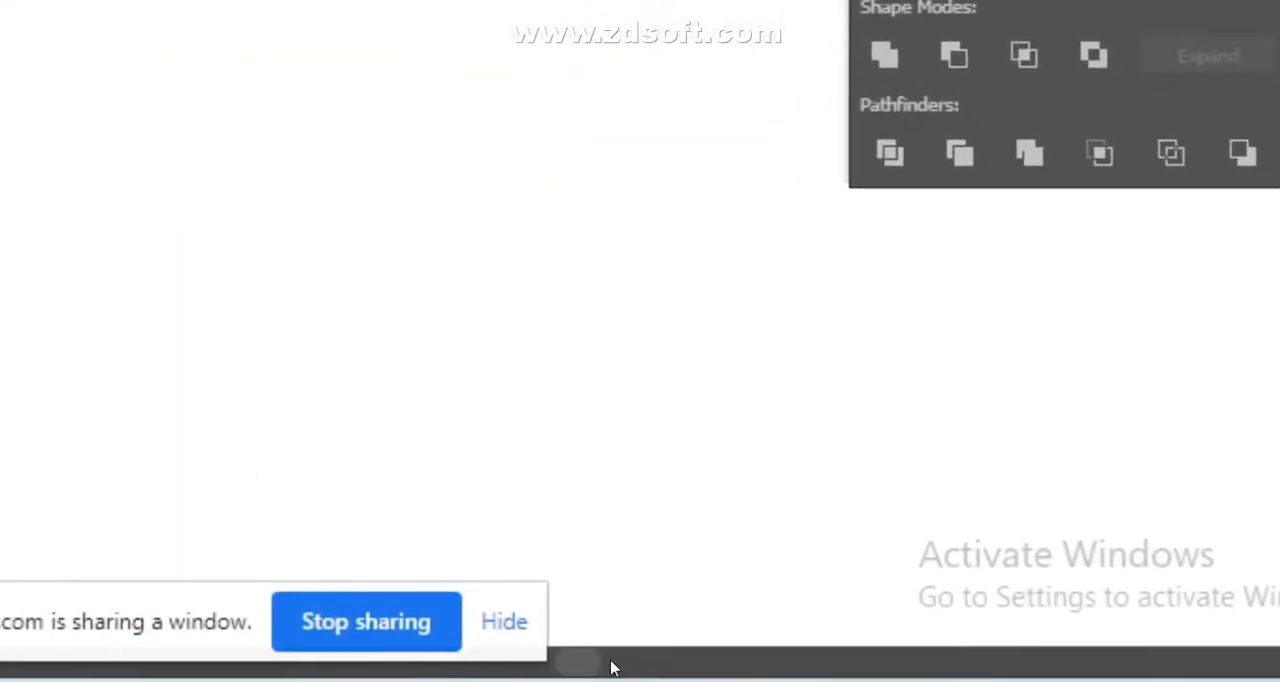
- Draw a small tilted hexagon outline on the empty area beside the red chili mesh
{"action": "left_click_drag", "start_coordinate": [637, 656], "coordinate": [641, 657]}
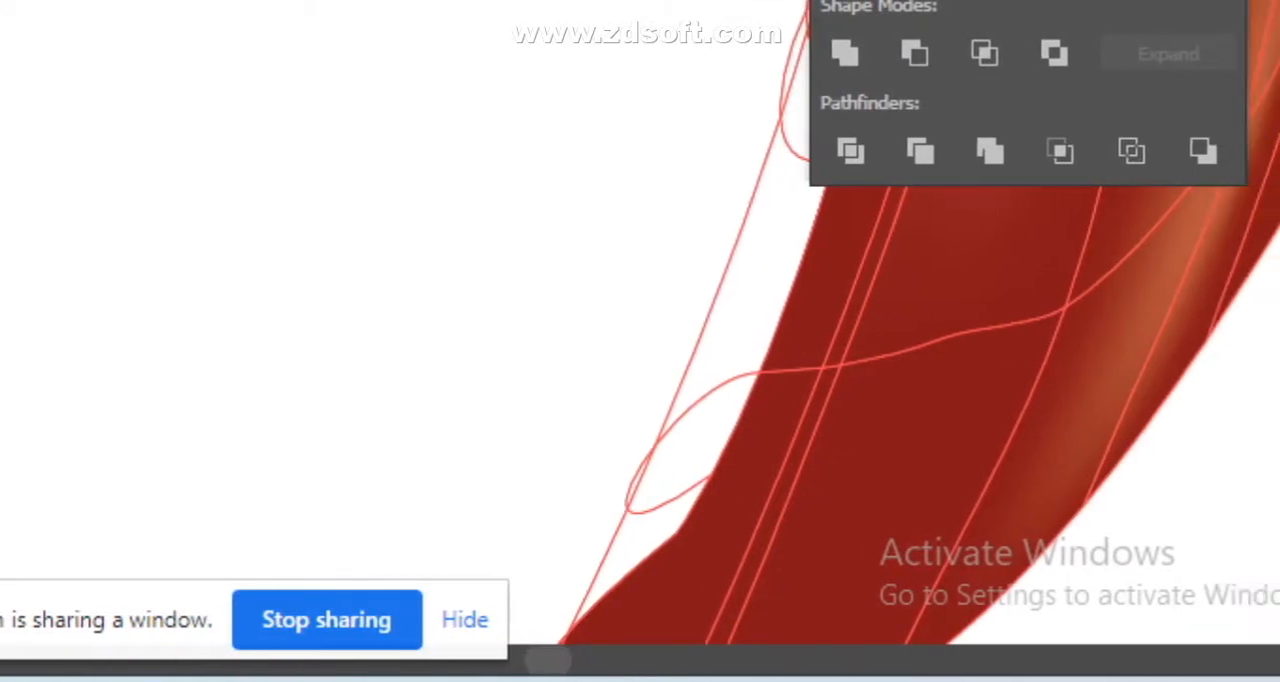
{"action": "mouse_move", "coordinate": [629, 665]}
{"action": "left_mouse_down"}
{"action": "mouse_move", "coordinate": [658, 672]}
{"action": "mouse_move", "coordinate": [629, 675]}
{"action": "left_mouse_up"}
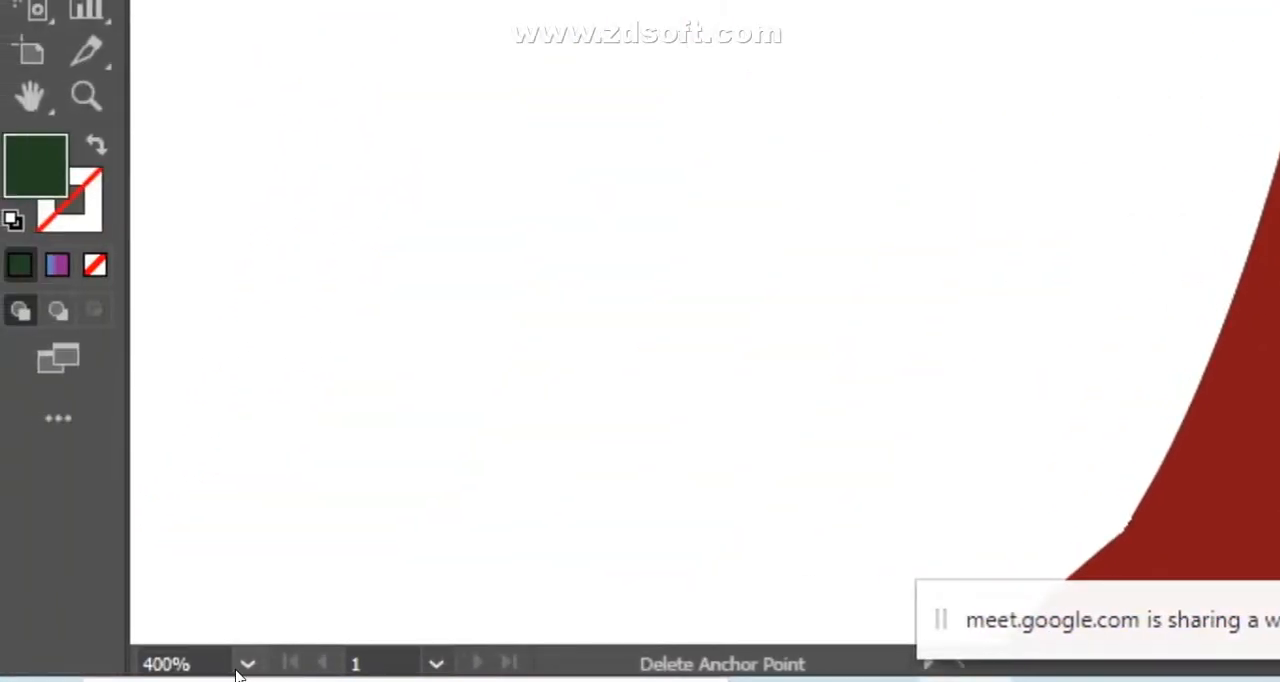
{"action": "left_click", "coordinate": [225, 664]}
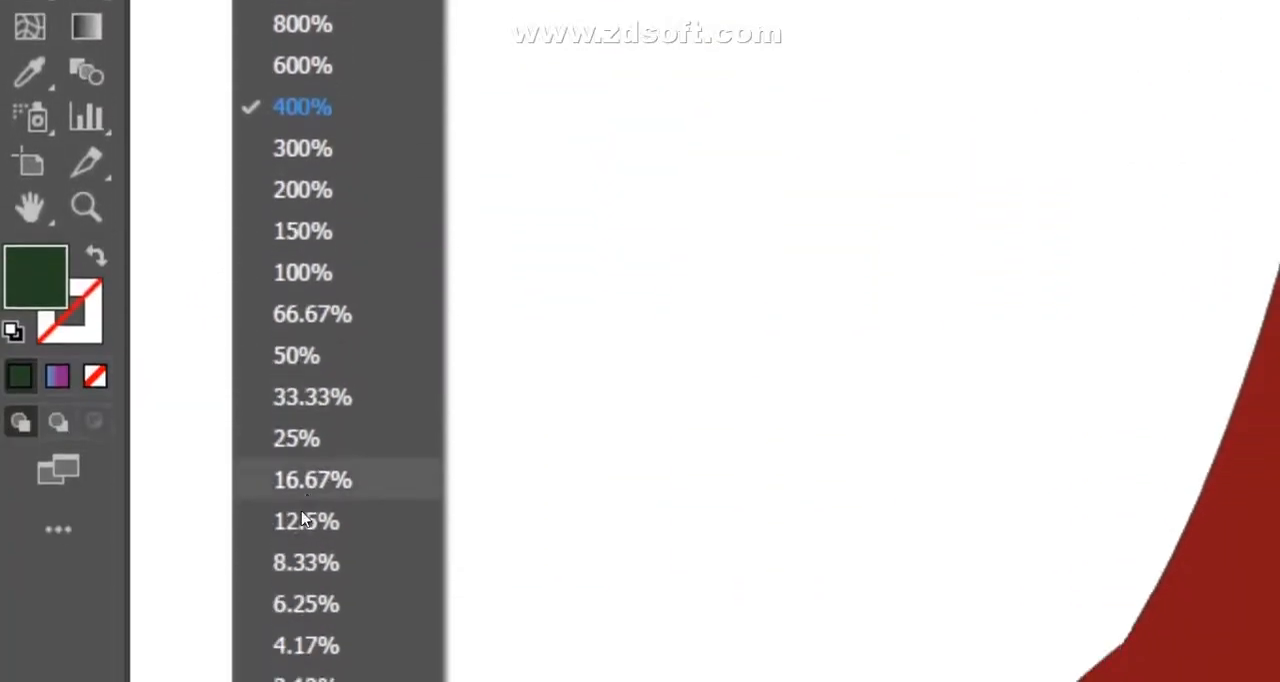
{"action": "left_click", "coordinate": [301, 345]}
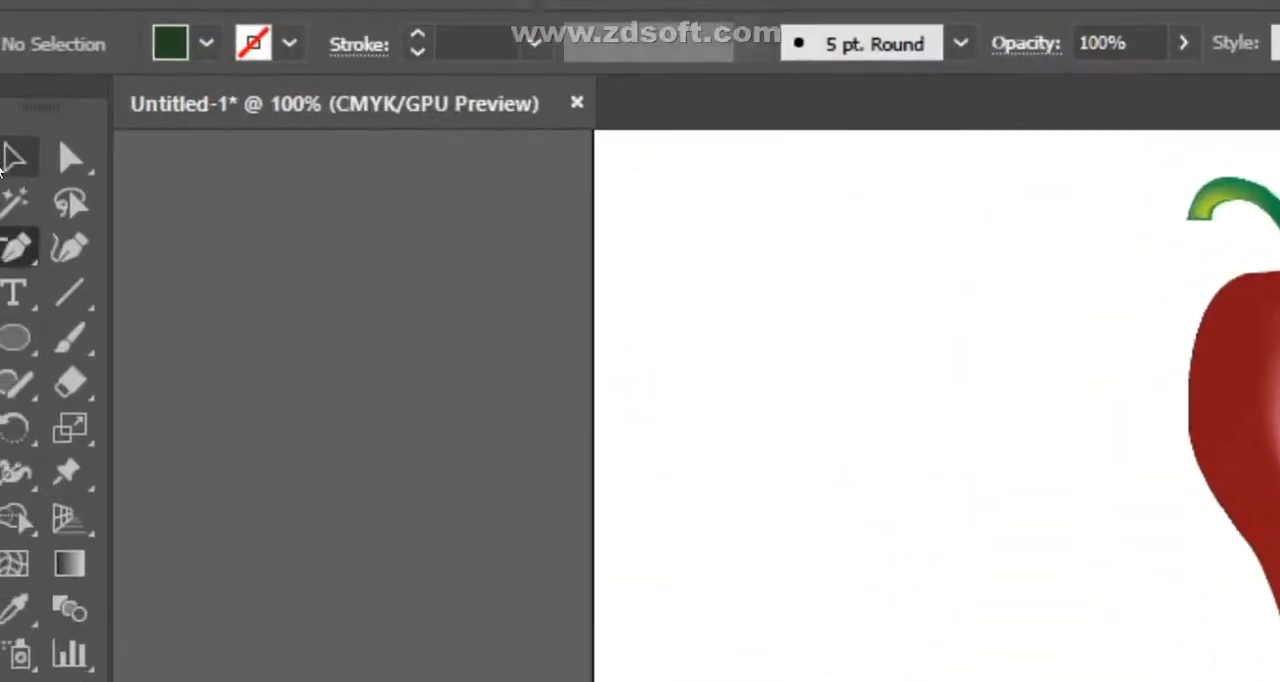
{"action": "left_click", "coordinate": [4, 168]}
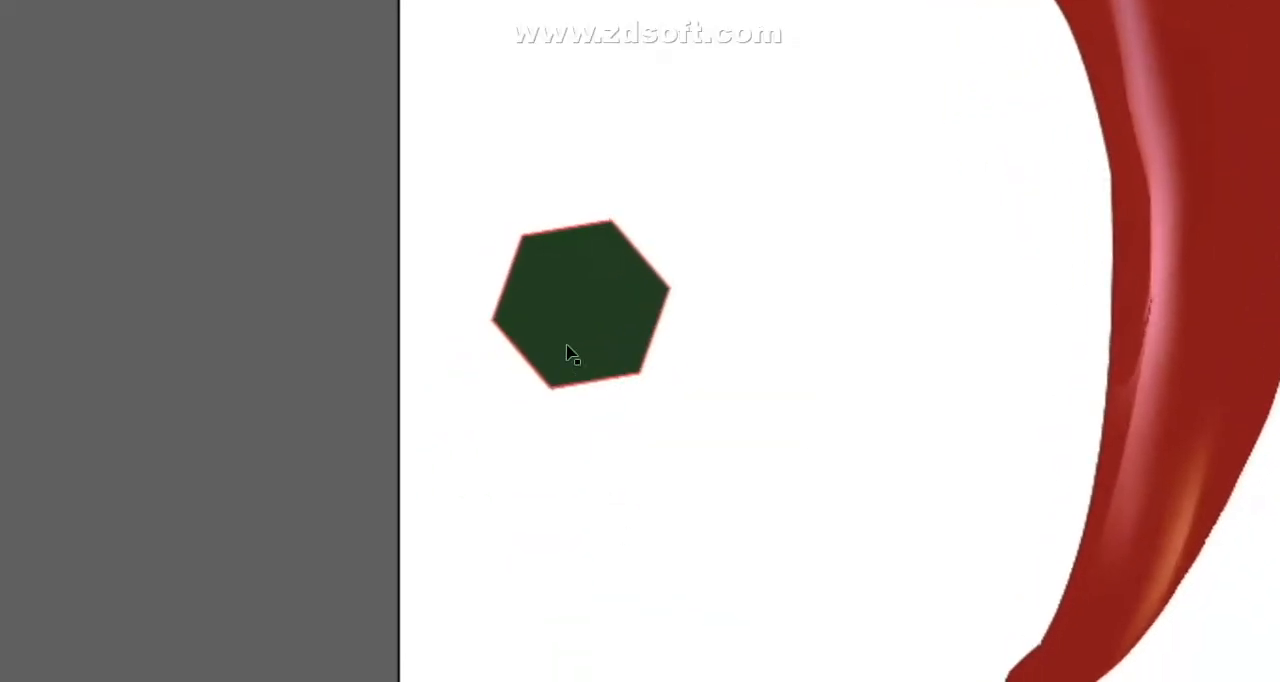
{"action": "left_click", "coordinate": [576, 341]}
{"action": "left_click_drag", "start_coordinate": [650, 337], "coordinate": [908, 326]}
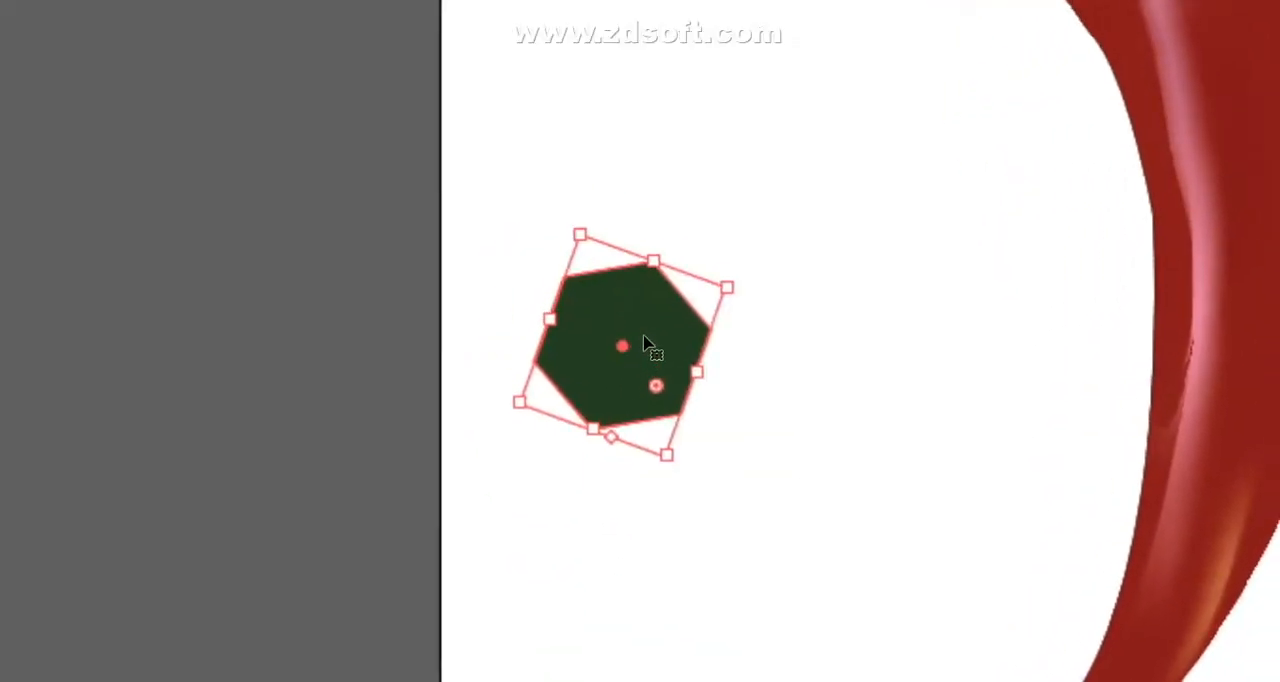
{"action": "left_click_drag", "start_coordinate": [457, 343], "coordinate": [606, 347]}
{"action": "left_click", "coordinate": [93, 344]}
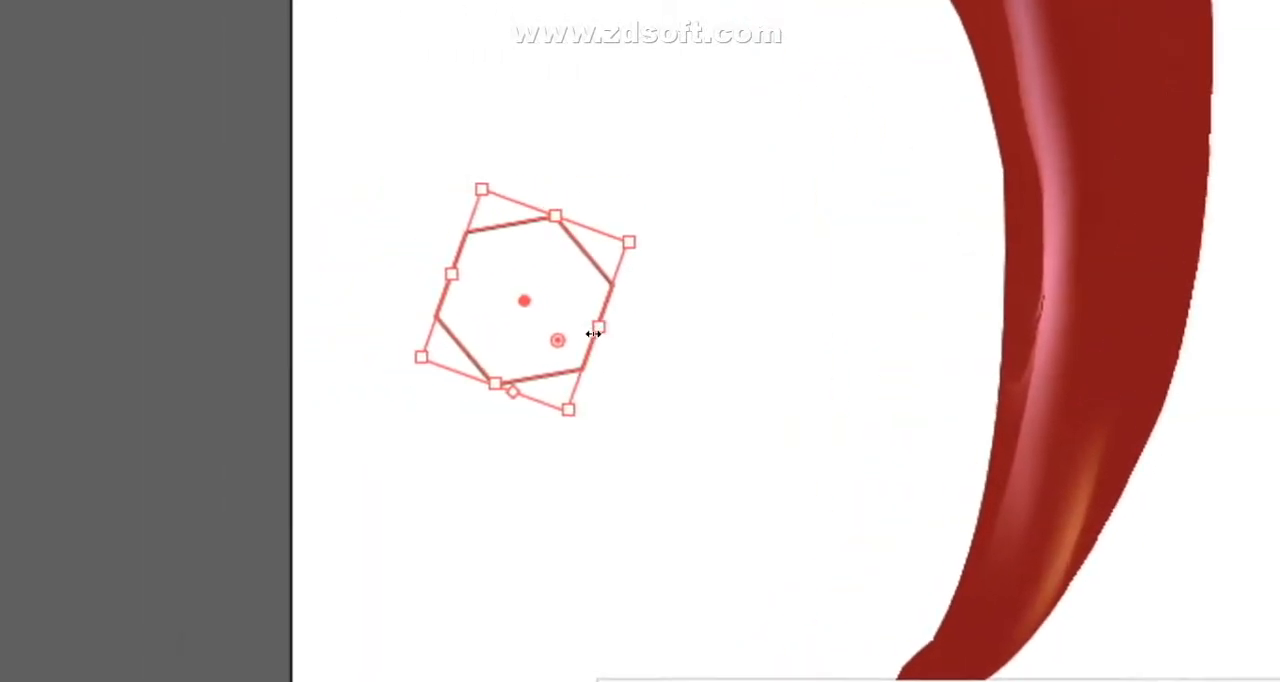
{"action": "left_click_drag", "start_coordinate": [595, 331], "coordinate": [642, 348]}
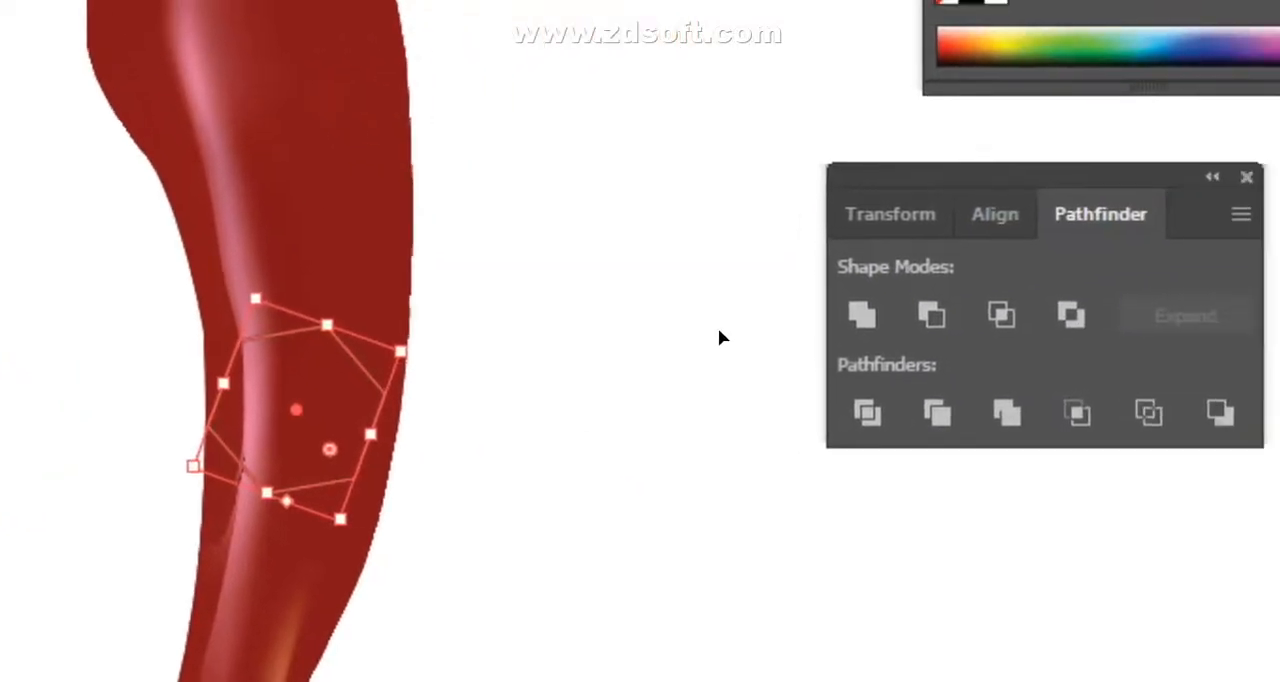
- Place the hexagon over the lower half of the red chili mesh and use it to clip the mesh with a clipping mask
{"action": "left_click", "coordinate": [992, 297]}
{"action": "left_click", "coordinate": [489, 113]}
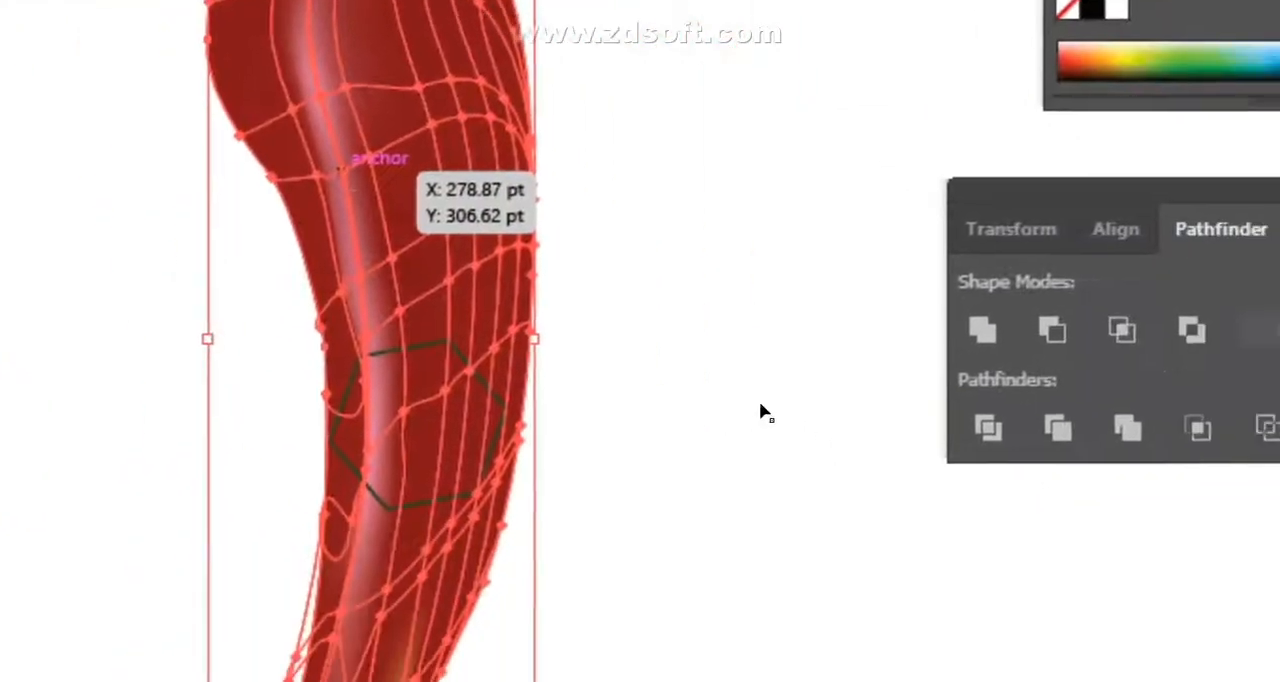
{"action": "left_click", "coordinate": [760, 404]}
{"action": "left_click_drag", "start_coordinate": [50, 149], "coordinate": [752, 566]}
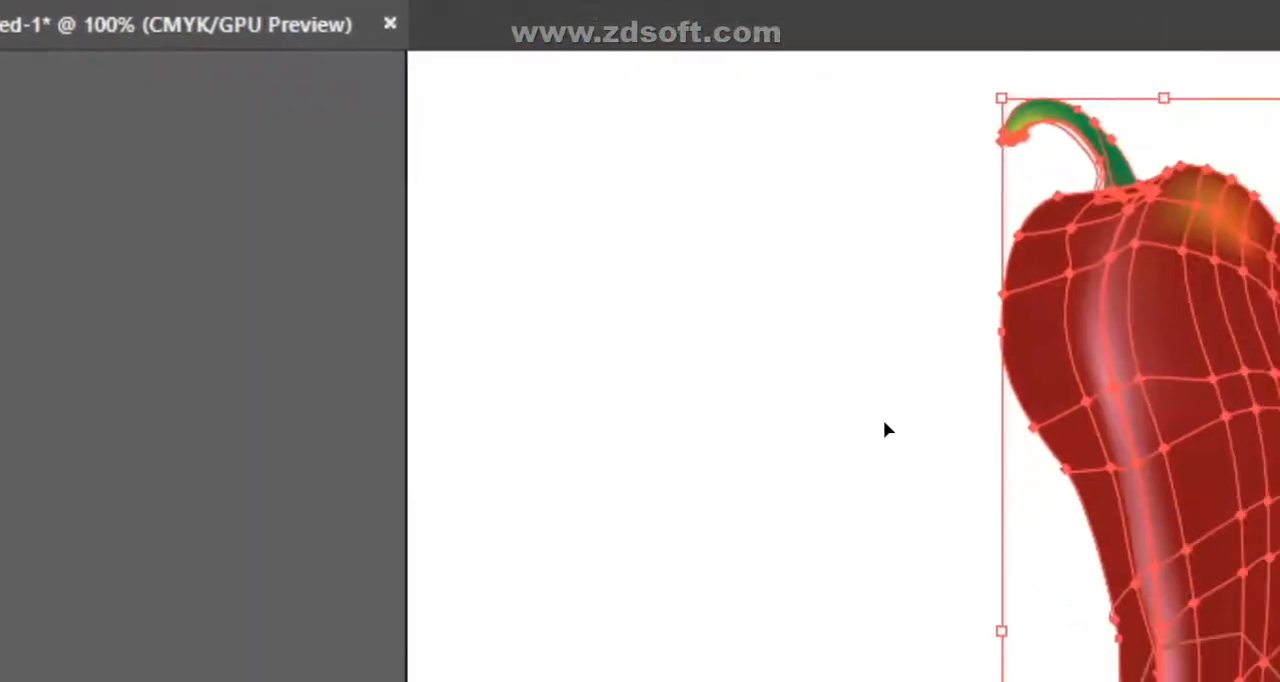
{"action": "right_click", "coordinate": [691, 347]}
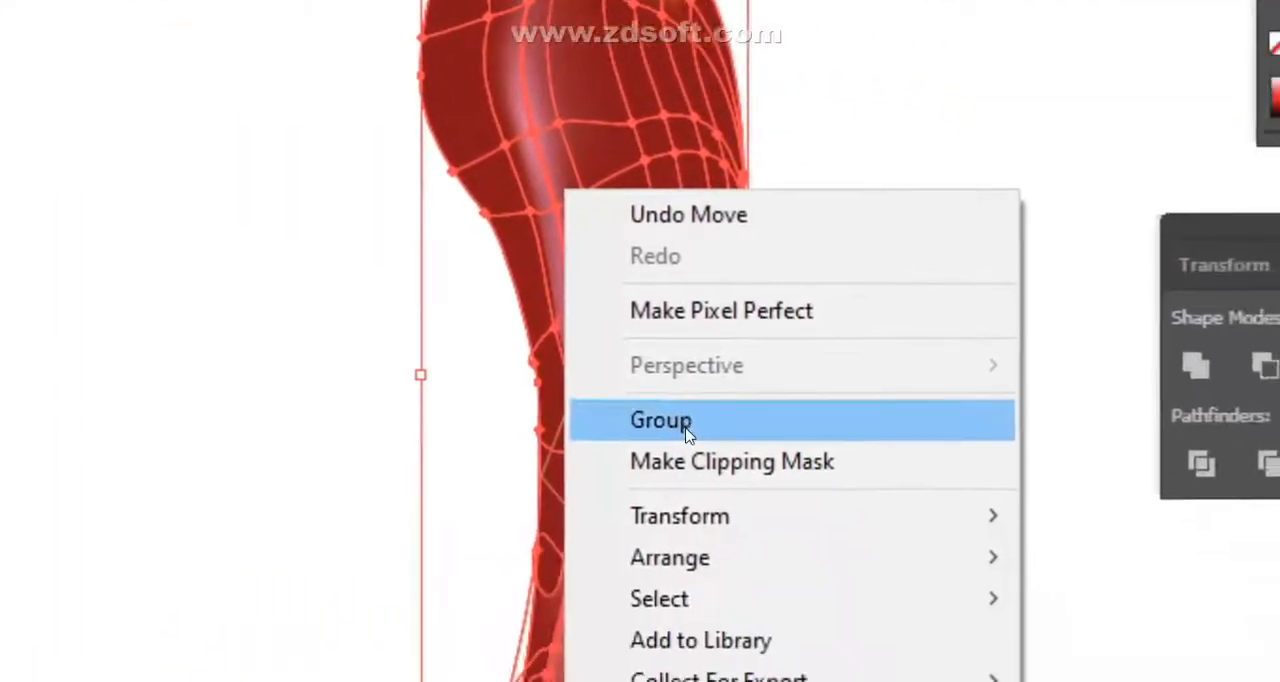
{"action": "left_click", "coordinate": [880, 620]}
{"action": "left_click", "coordinate": [782, 311]}
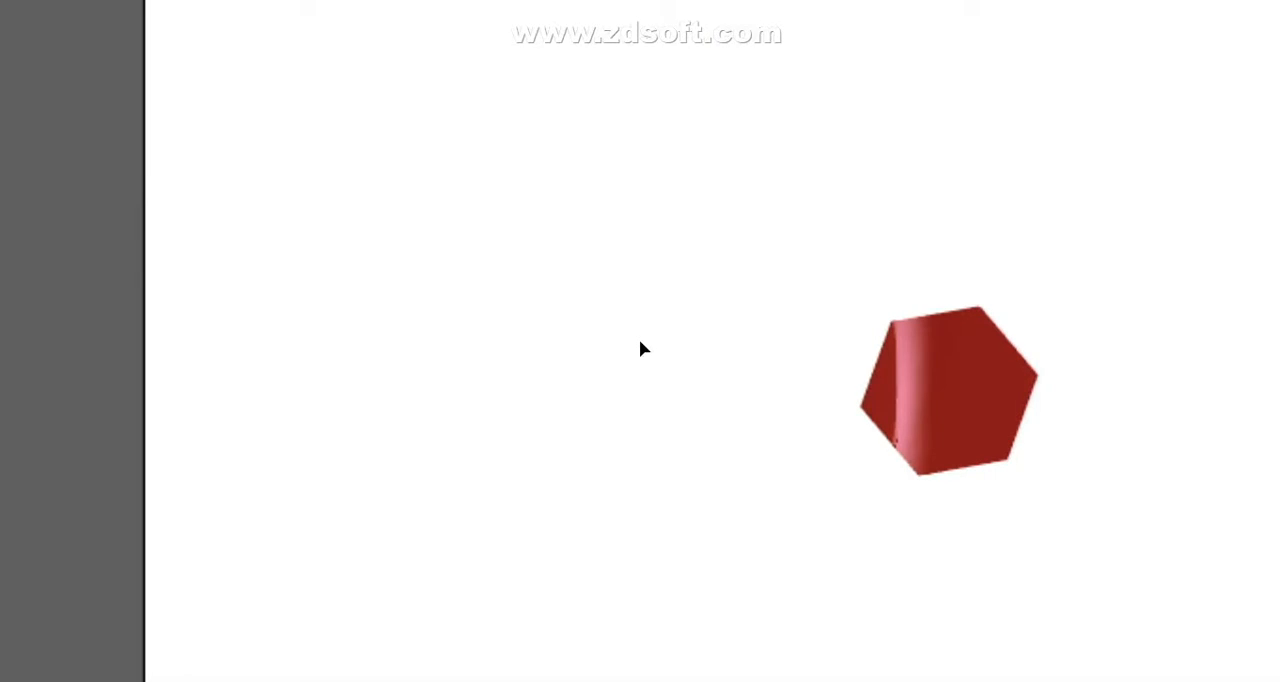
{"action": "left_click", "coordinate": [960, 392]}
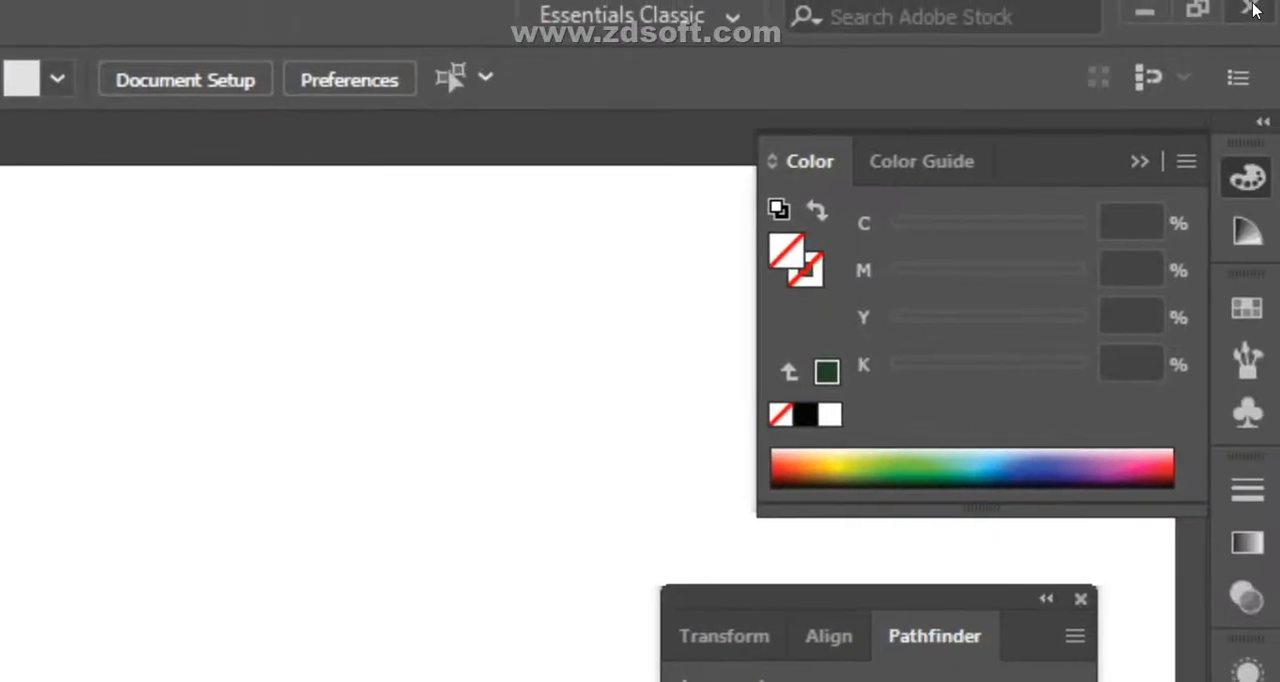
- Try to close Illustrator, answer the save prompt for Untitled-1, and switch to the Google Meet call
{"action": "left_click", "coordinate": [1260, 6]}
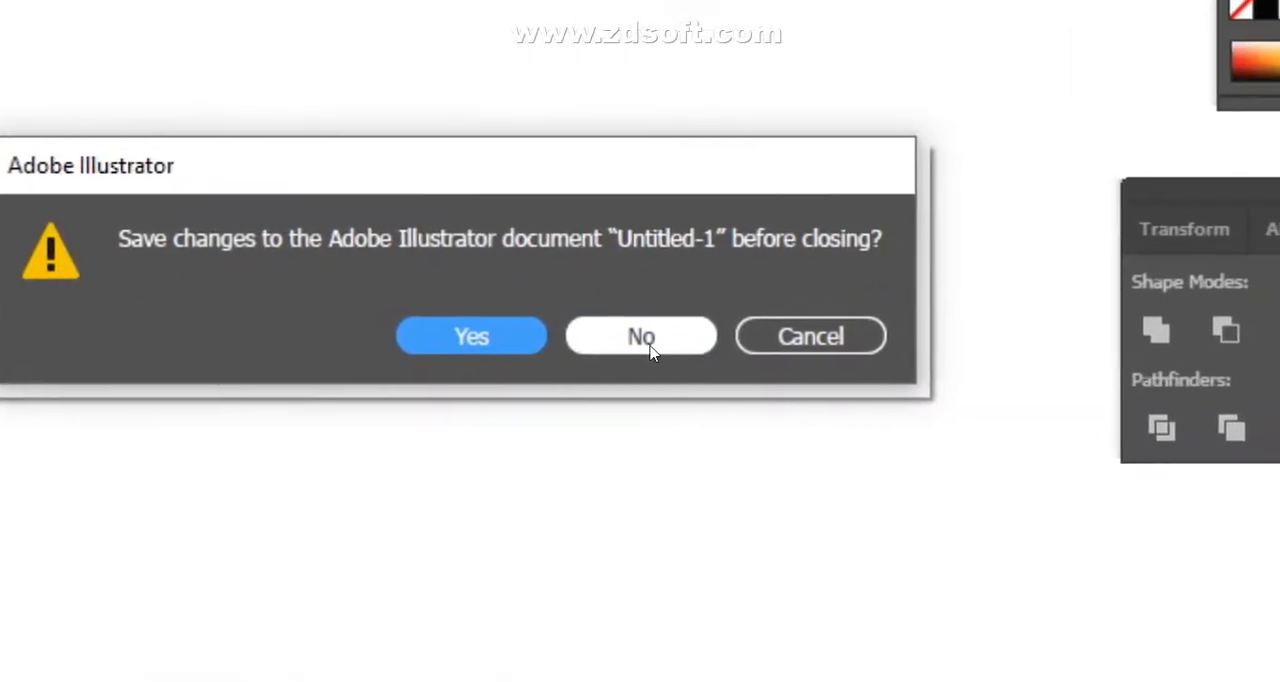
{"action": "left_click", "coordinate": [640, 338]}
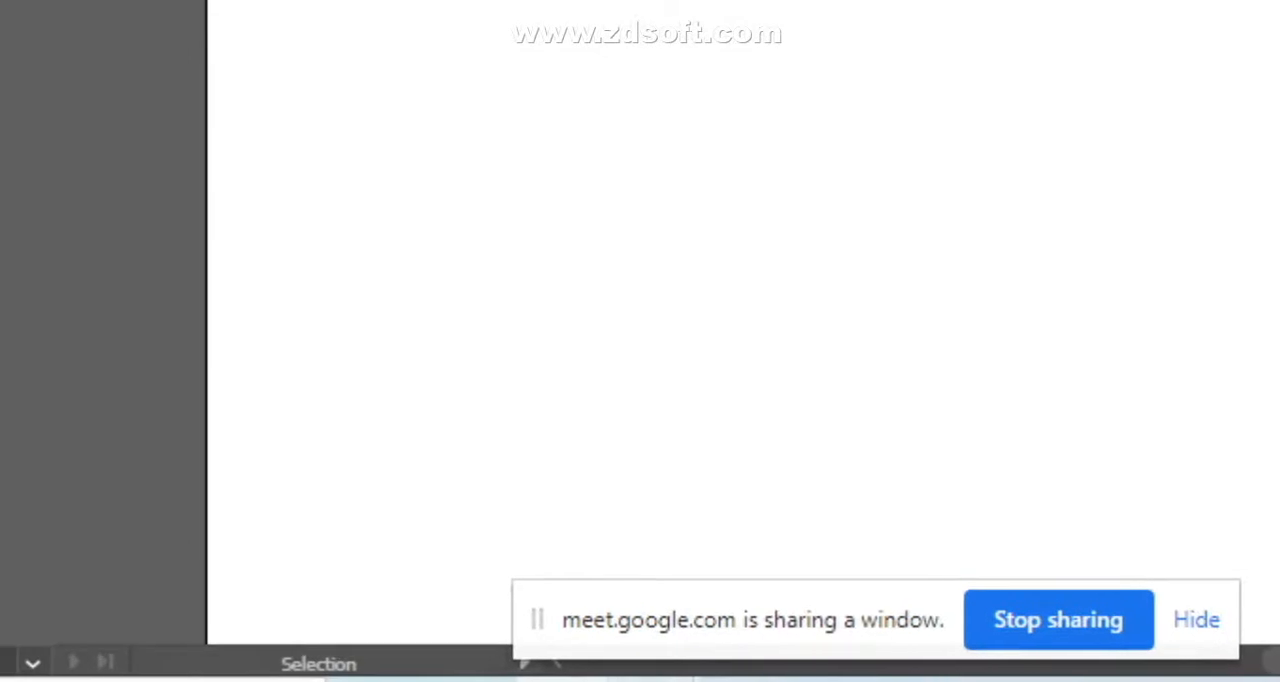
{"action": "left_click", "coordinate": [629, 471]}
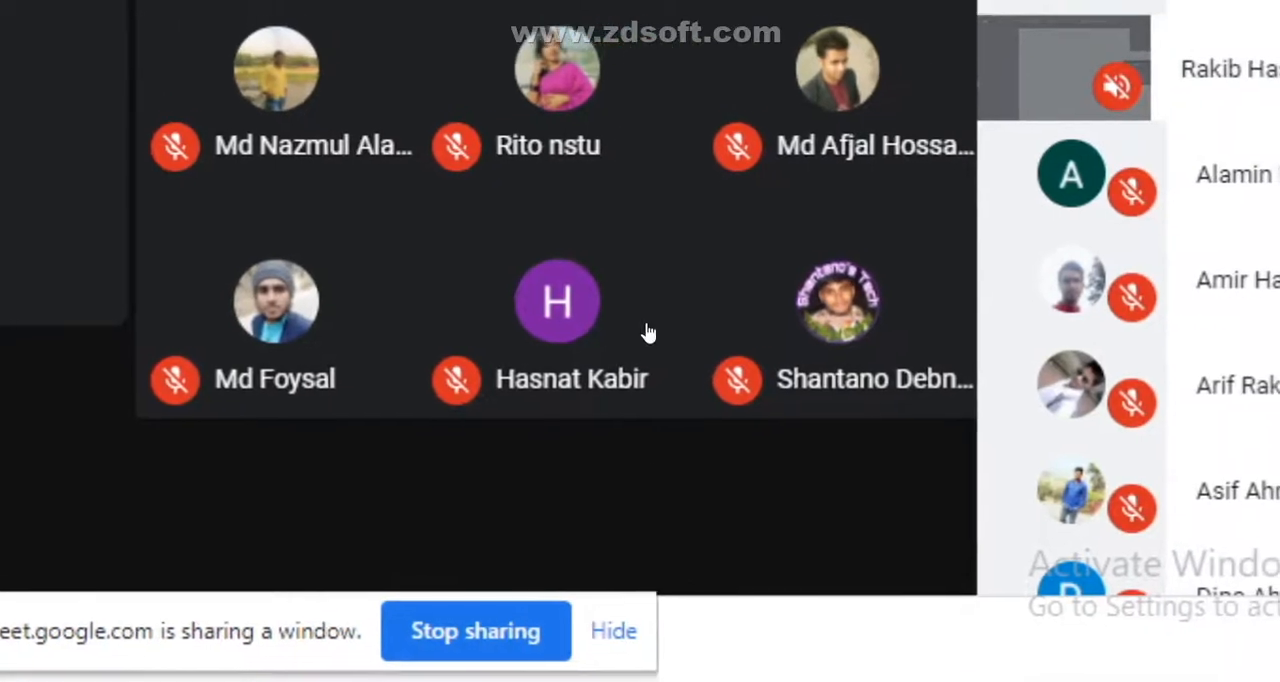
- Stop presenting the Illustrator window in the Meet call
{"action": "mouse_move", "coordinate": [667, 336]}
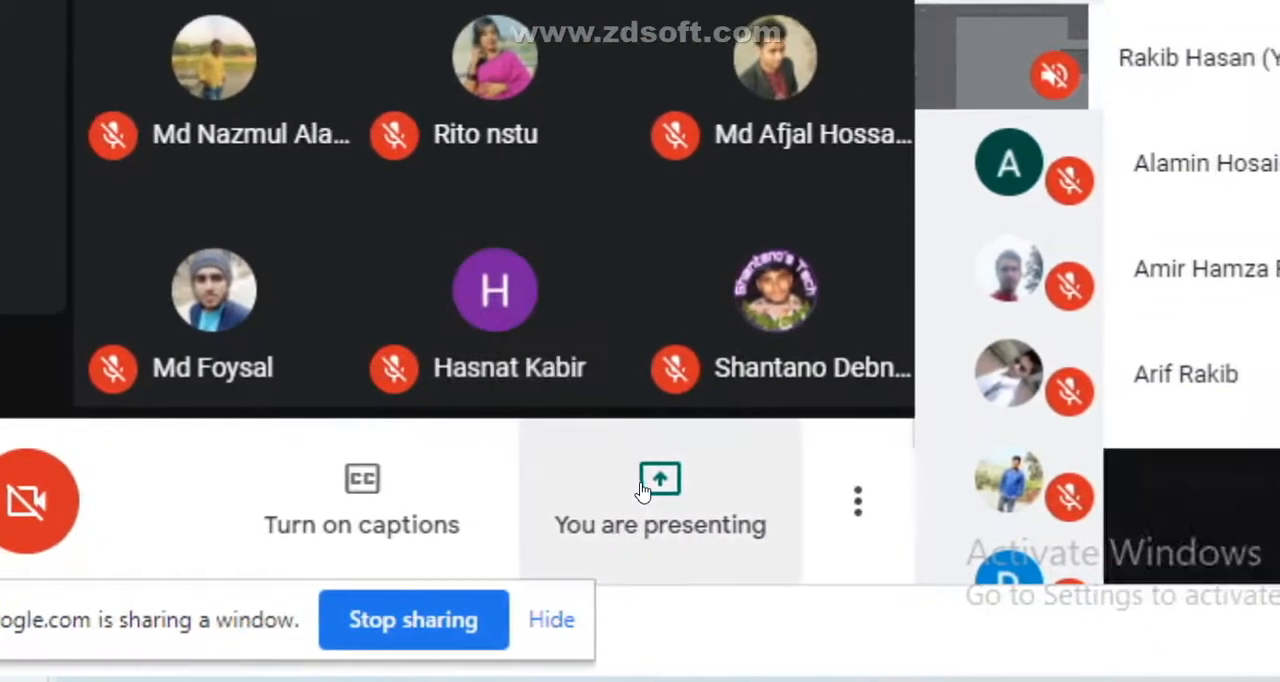
{"action": "left_click", "coordinate": [650, 488]}
{"action": "left_click", "coordinate": [650, 488]}
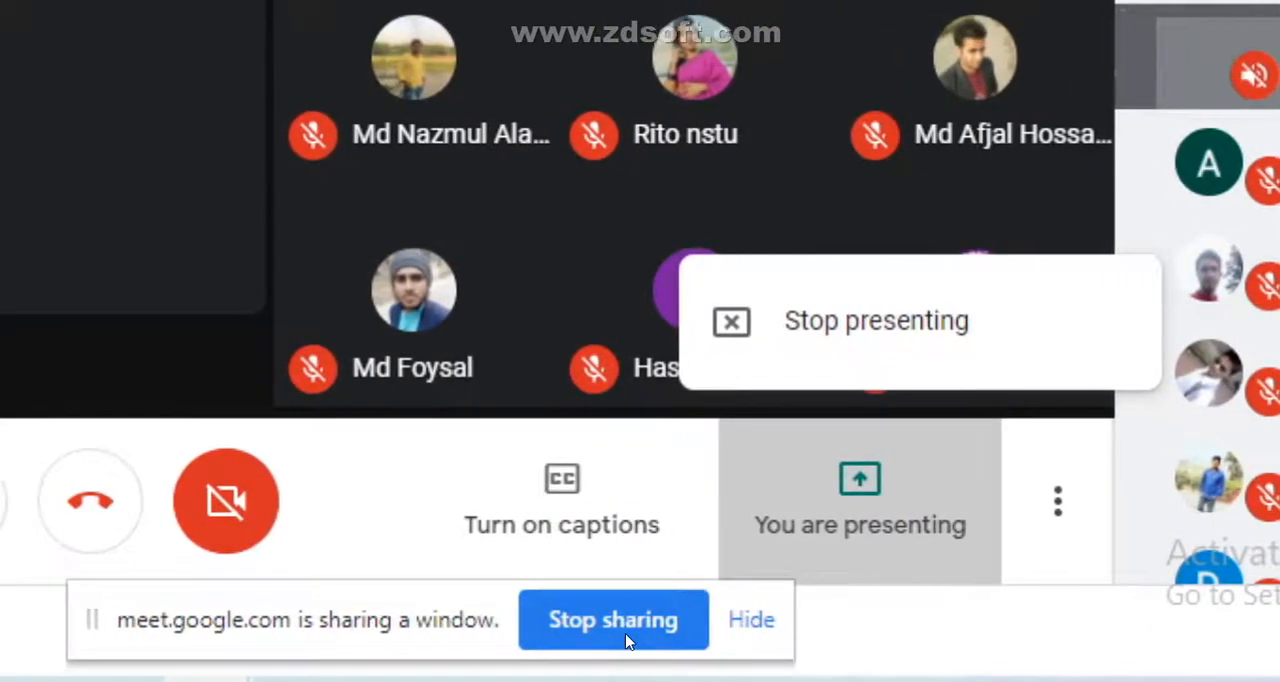
{"action": "left_click", "coordinate": [426, 640]}
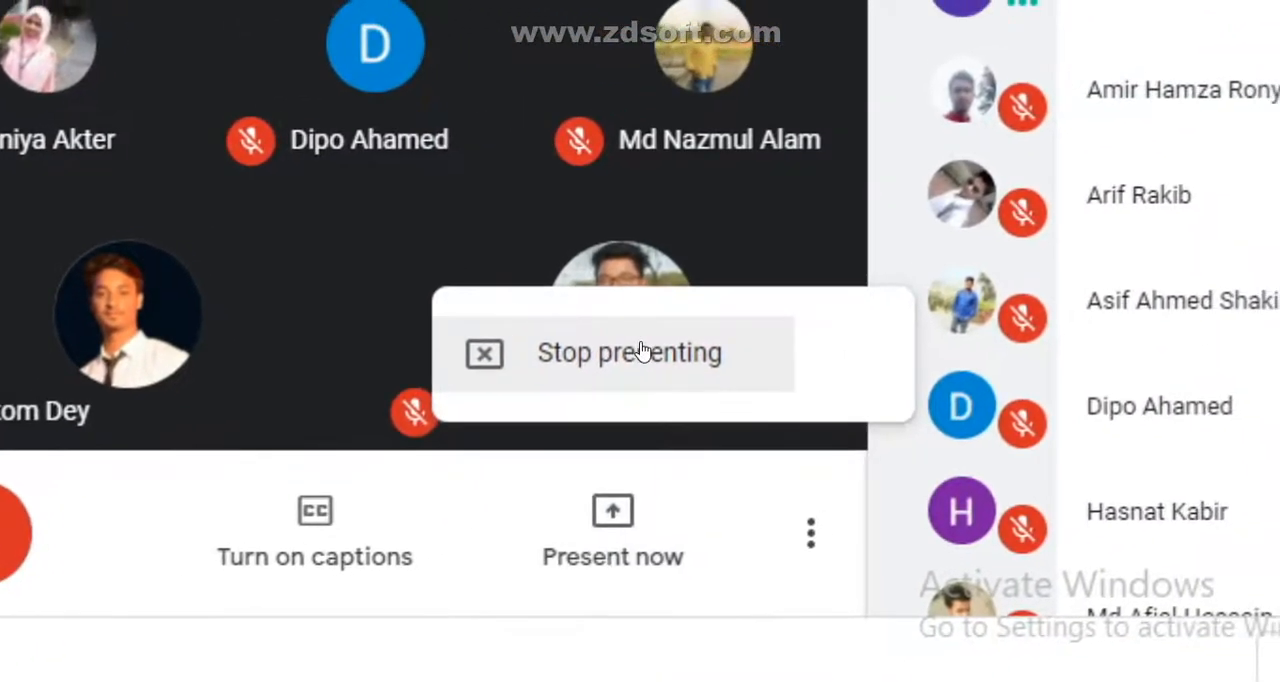
{"action": "left_click", "coordinate": [642, 352]}
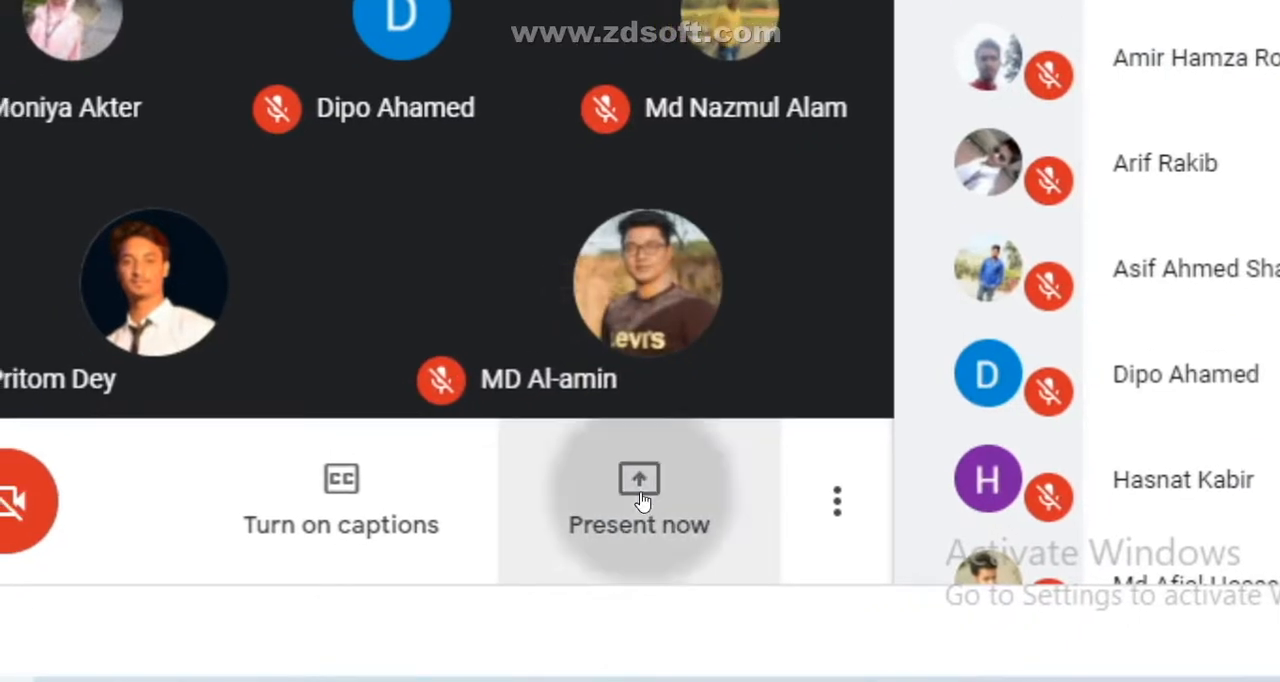
- Present the Chrome window with the Graphic Design class to the call and open a new browser tab
{"action": "left_click", "coordinate": [613, 512]}
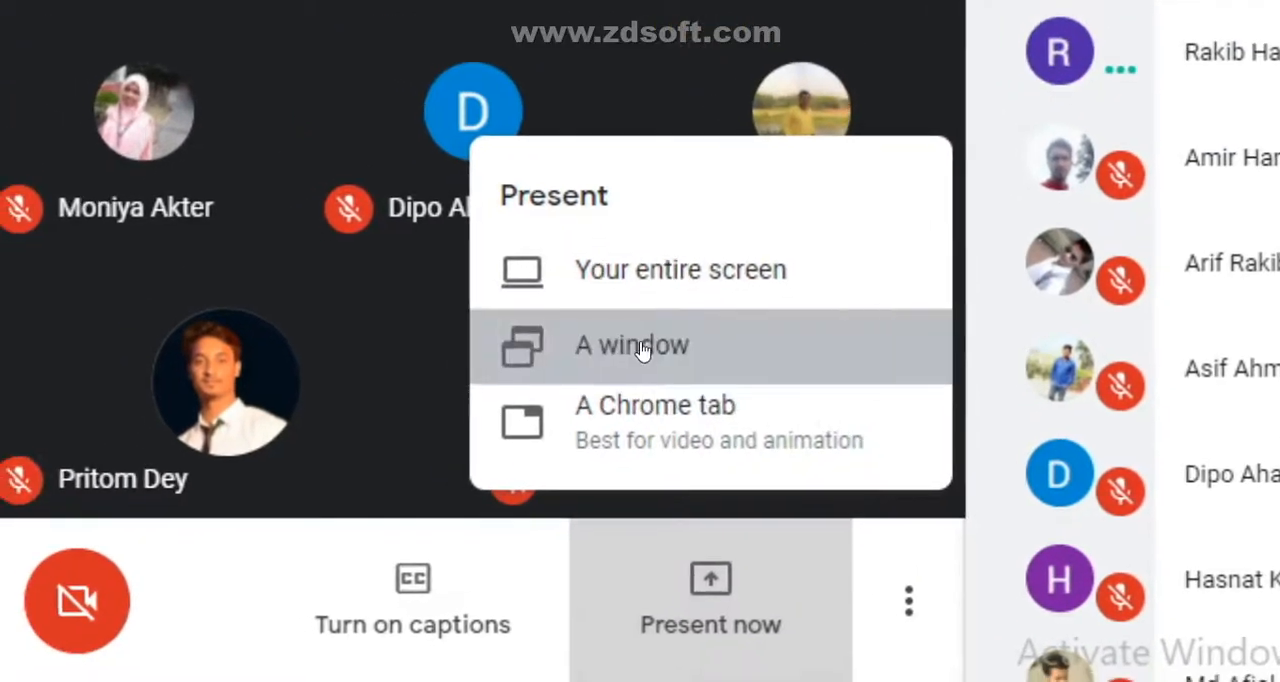
{"action": "left_click", "coordinate": [555, 245]}
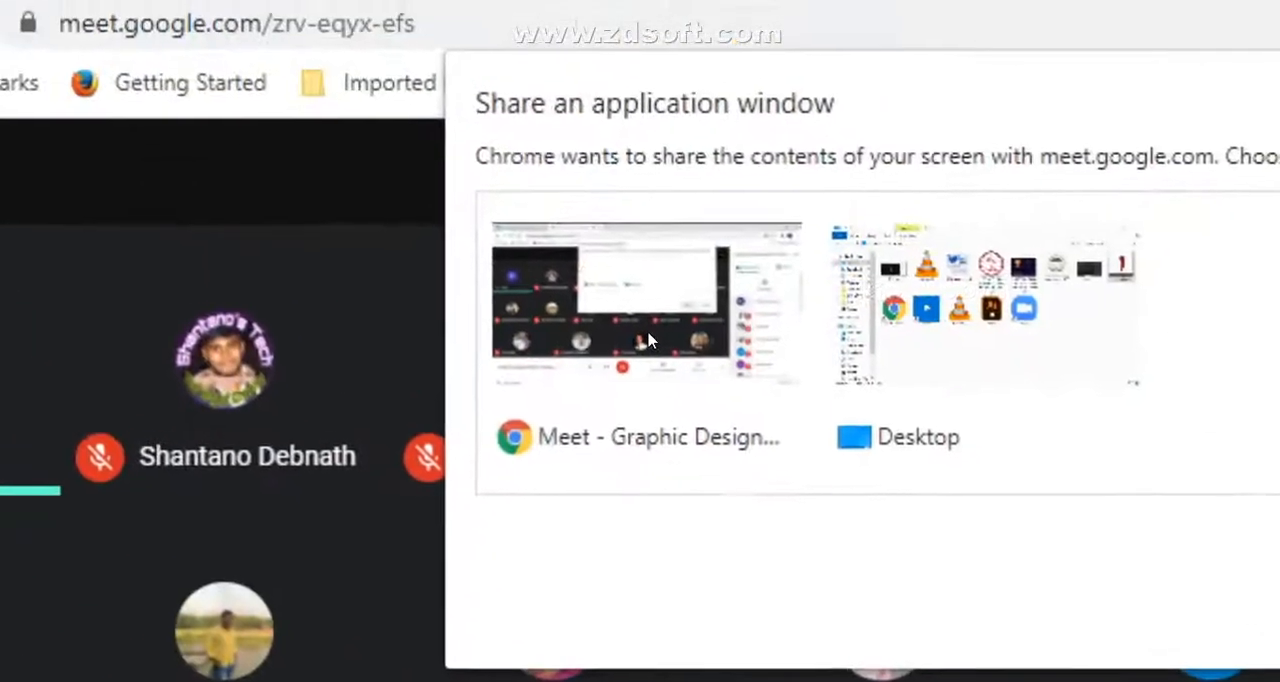
{"action": "left_click", "coordinate": [419, 87]}
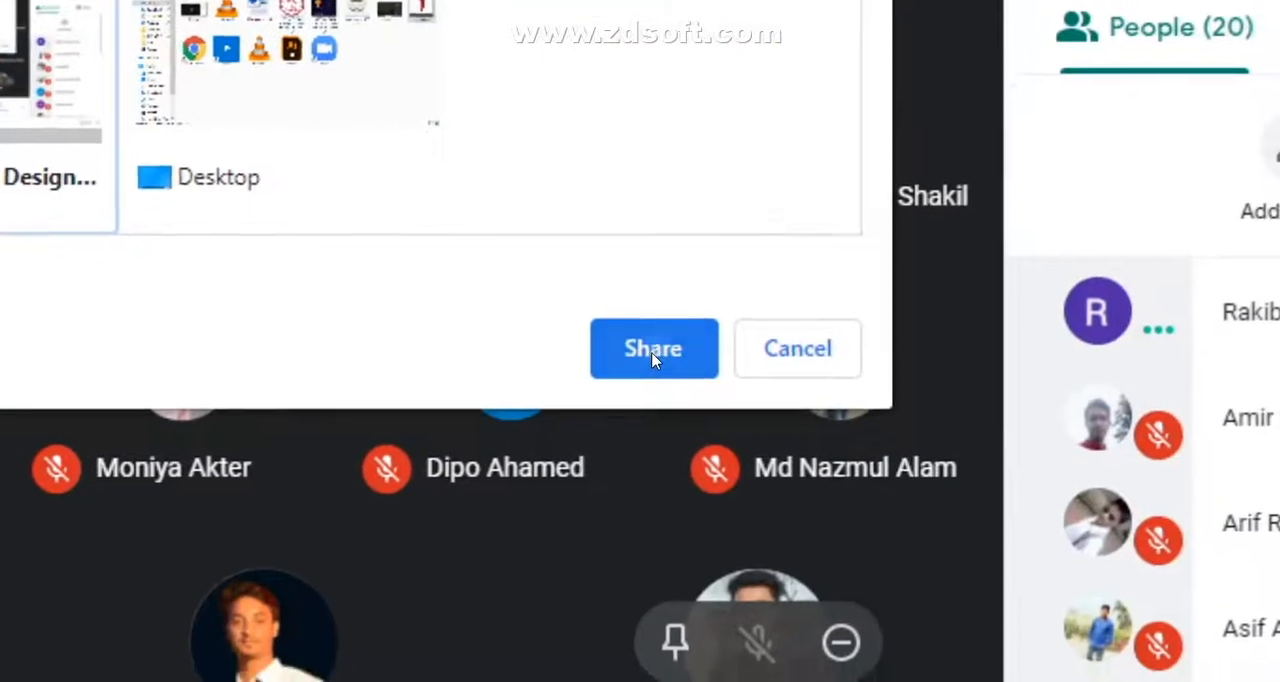
{"action": "left_click", "coordinate": [1129, 357]}
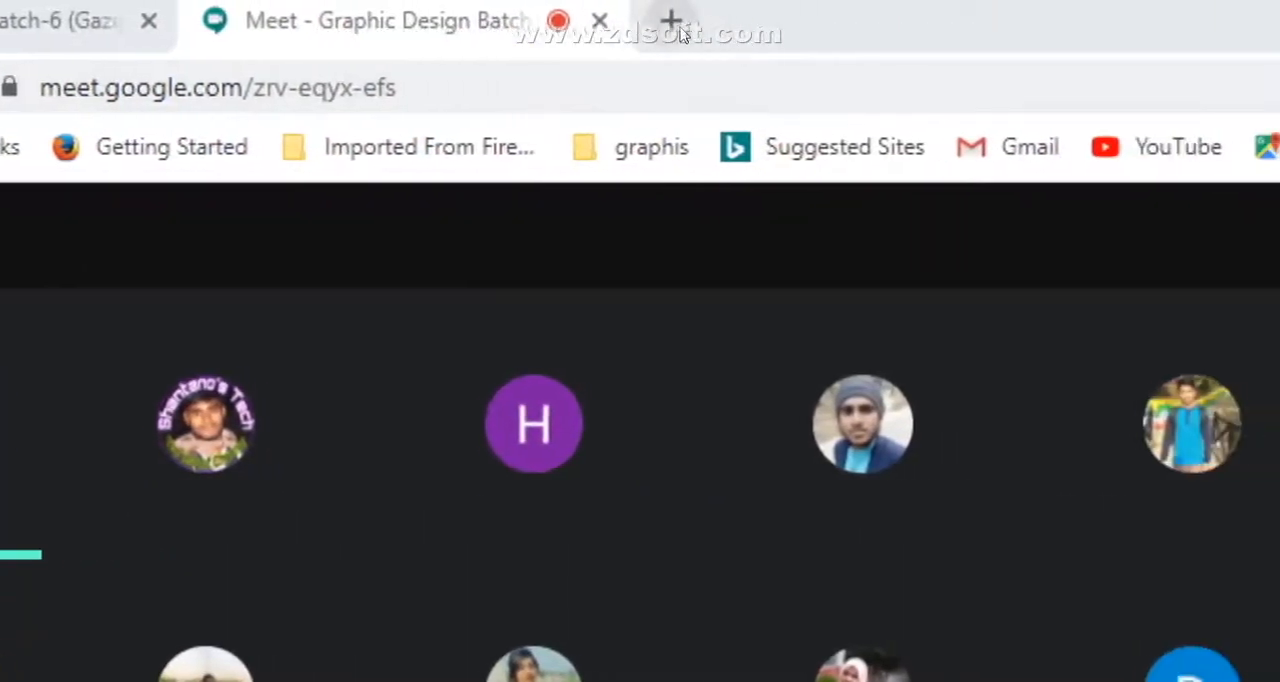
{"action": "left_click", "coordinate": [641, 20]}
{"action": "left_click", "coordinate": [641, 82]}
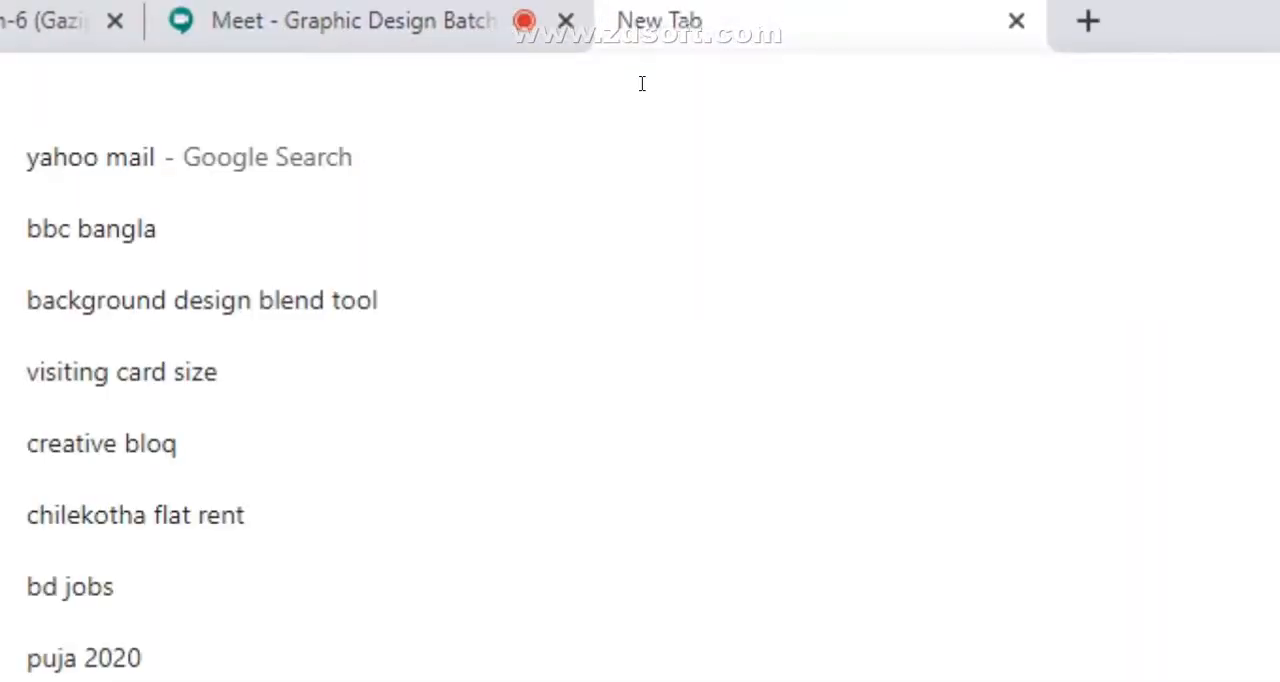
{"action": "type", "text": "BEHANCE"}
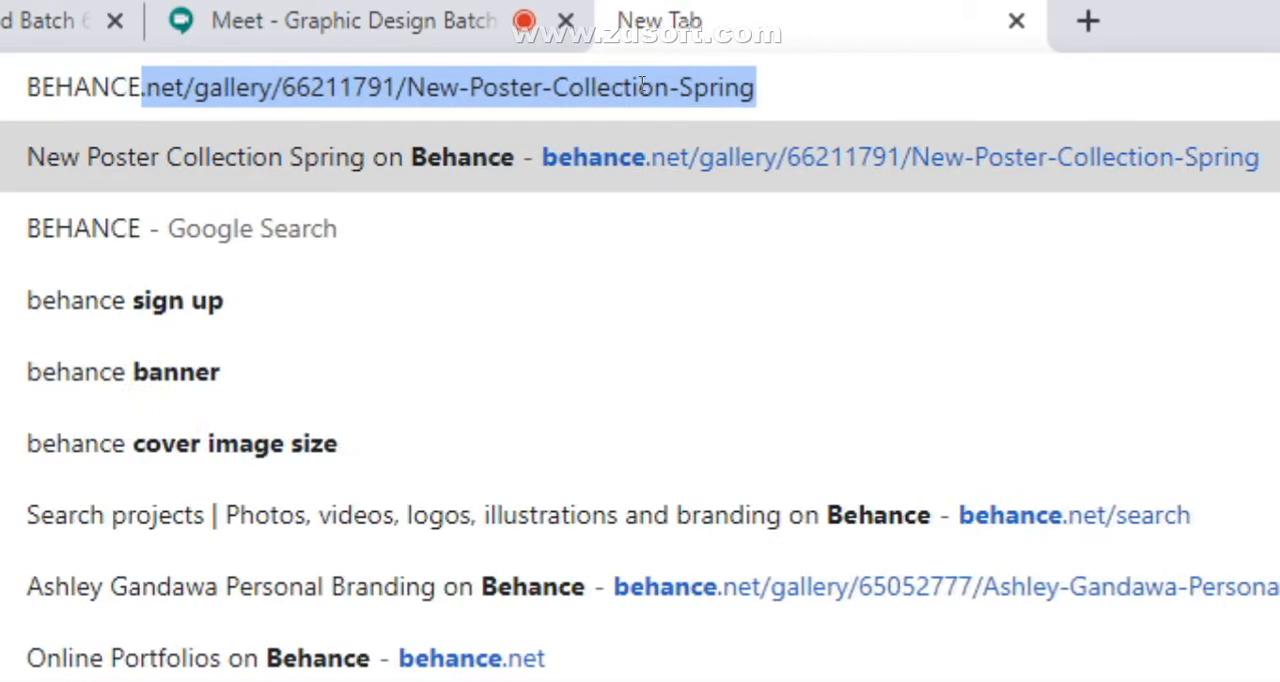
{"action": "key", "text": "BackSpace"}
{"action": "key", "text": "BackSpace"}
{"action": "key", "text": "BackSpace"}
{"action": "key", "text": "BackSpace"}
{"action": "key", "text": "BackSpace"}
{"action": "key", "text": "BackSpace"}
{"action": "key", "text": "BackSpace"}
{"action": "key", "text": "BackSpace"}
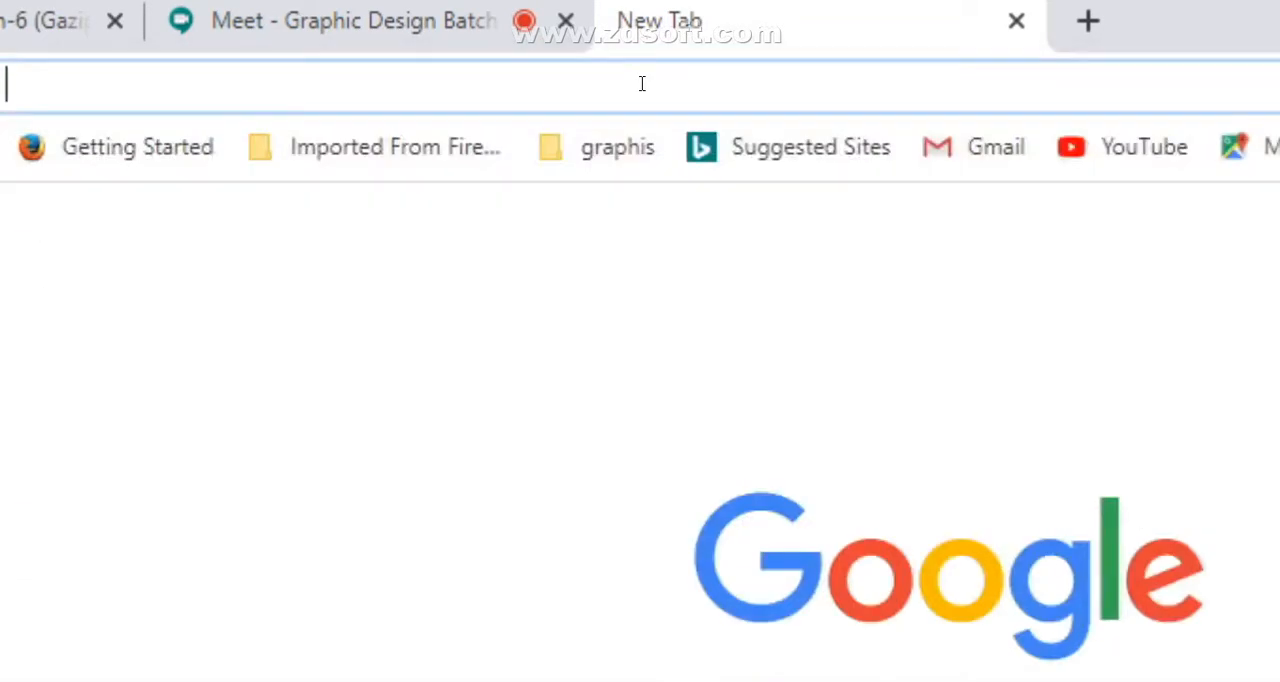
- Search Google for "99 DESIGN" and open the 99designs website from the results
{"action": "type", "text": "99"}
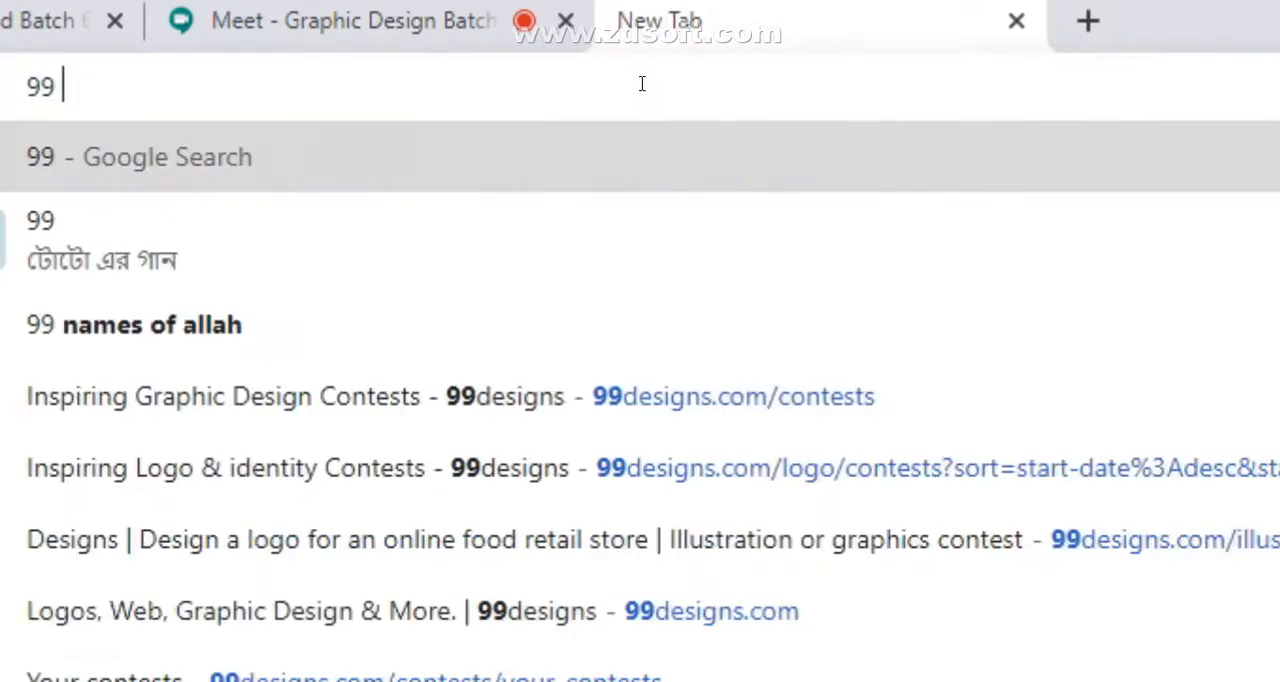
{"action": "type", "text": " DESIGN"}
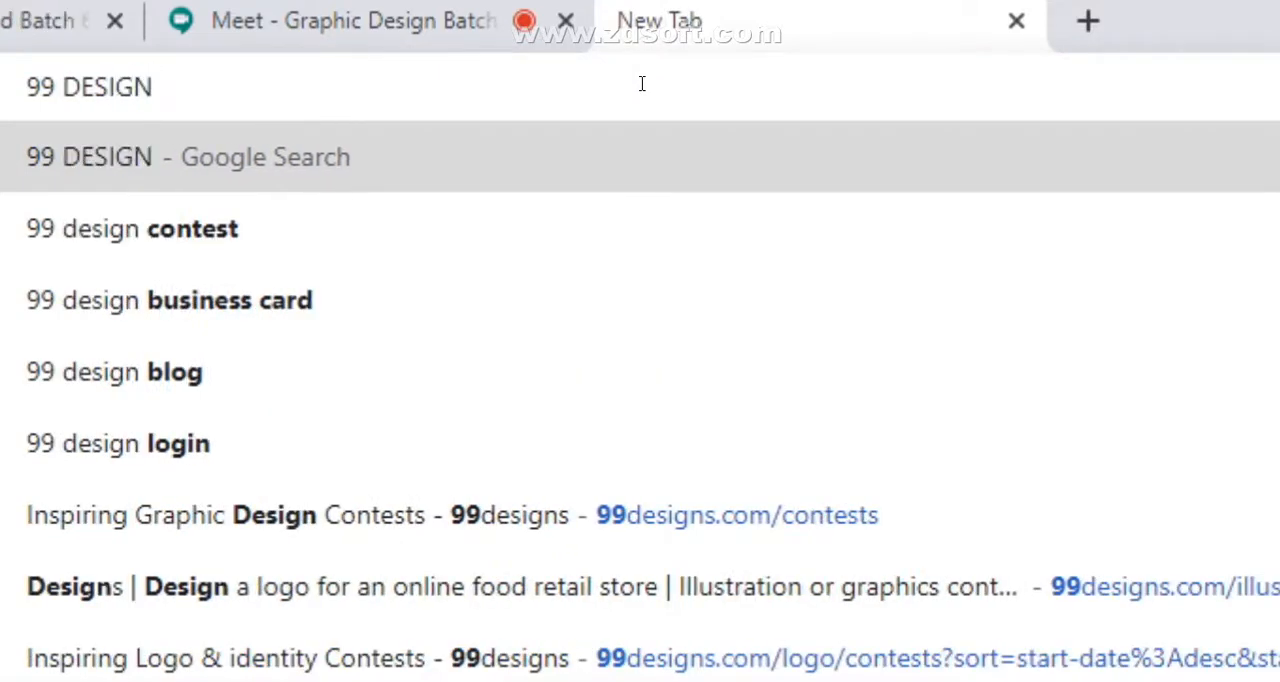
{"action": "key", "text": "Return"}
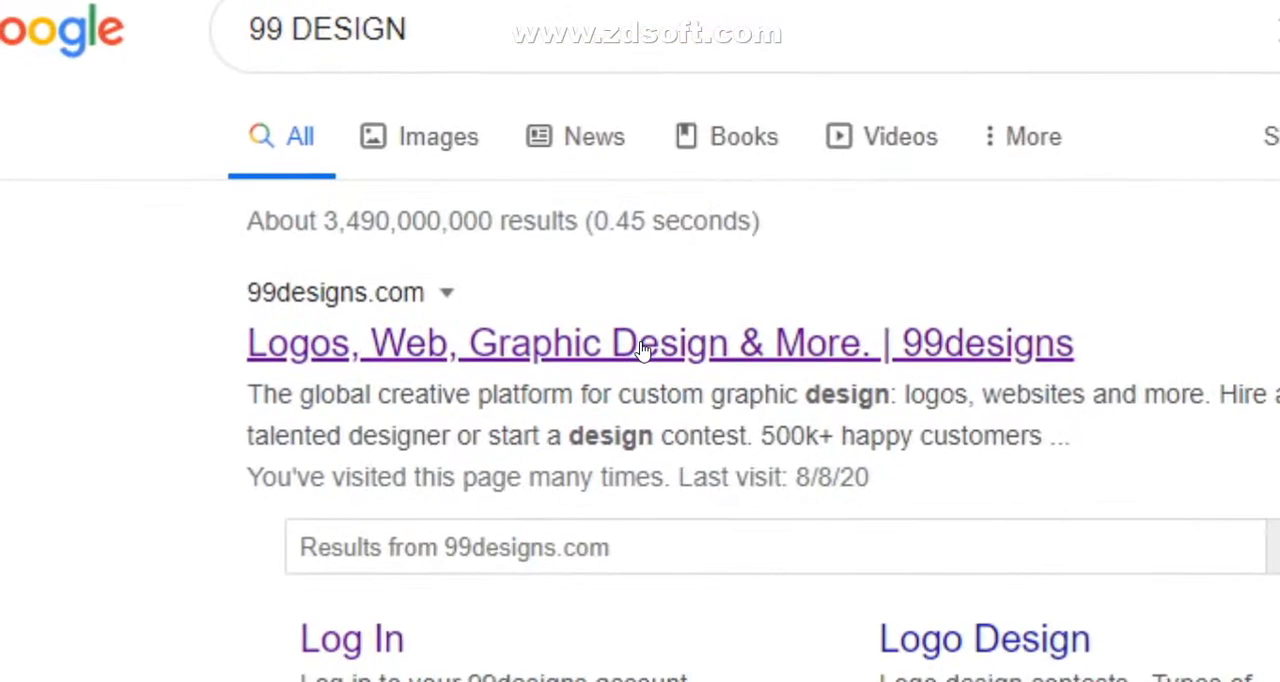
{"action": "left_click", "coordinate": [643, 348]}
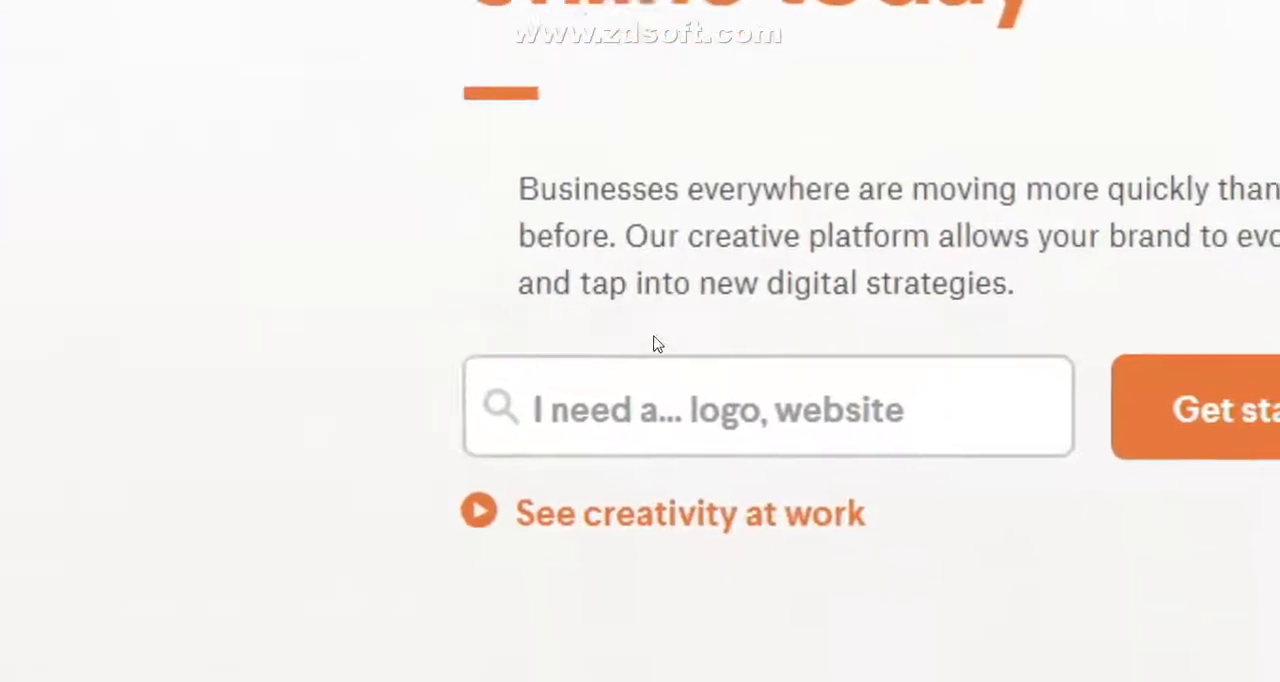
- Look over the 99designs home page and the details on the account information page
{"action": "scroll", "coordinate": [657, 344], "scroll_direction": "down", "scroll_amount": 3}
{"action": "scroll", "coordinate": [665, 340], "scroll_direction": "up", "scroll_amount": 3}
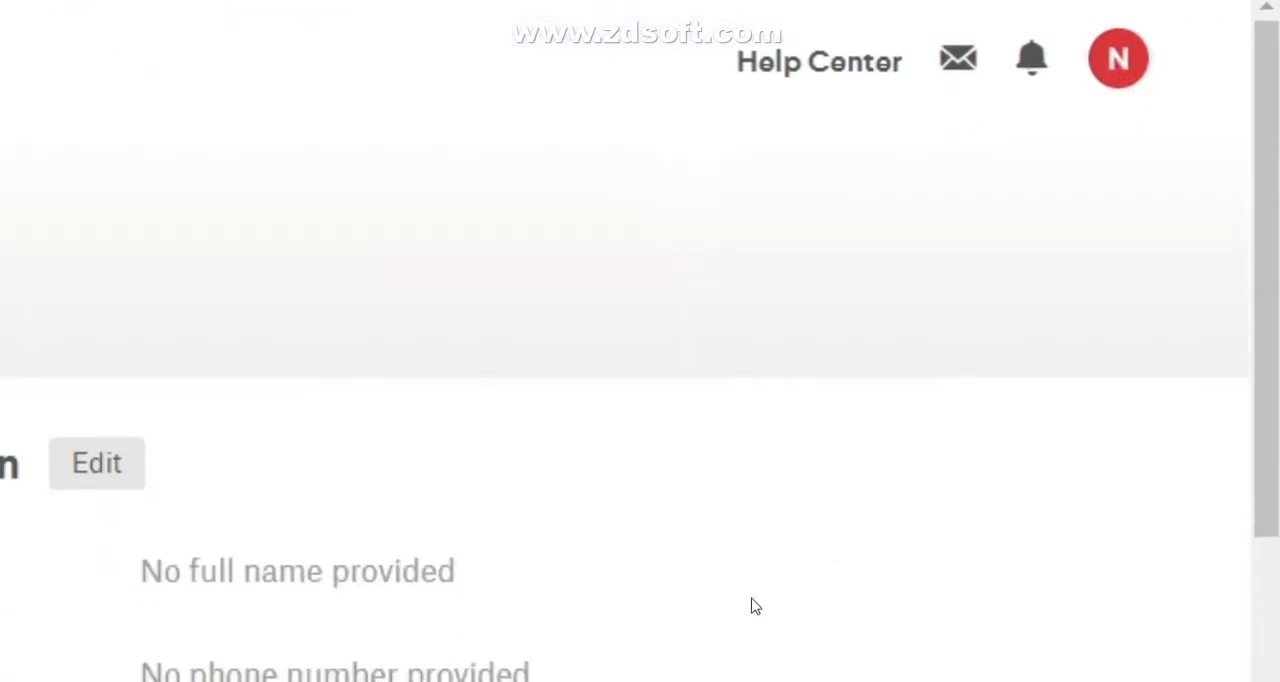
{"action": "scroll", "coordinate": [810, 350], "scroll_direction": "down", "scroll_amount": 2}
{"action": "scroll", "coordinate": [808, 350], "scroll_direction": "down", "scroll_amount": 4}
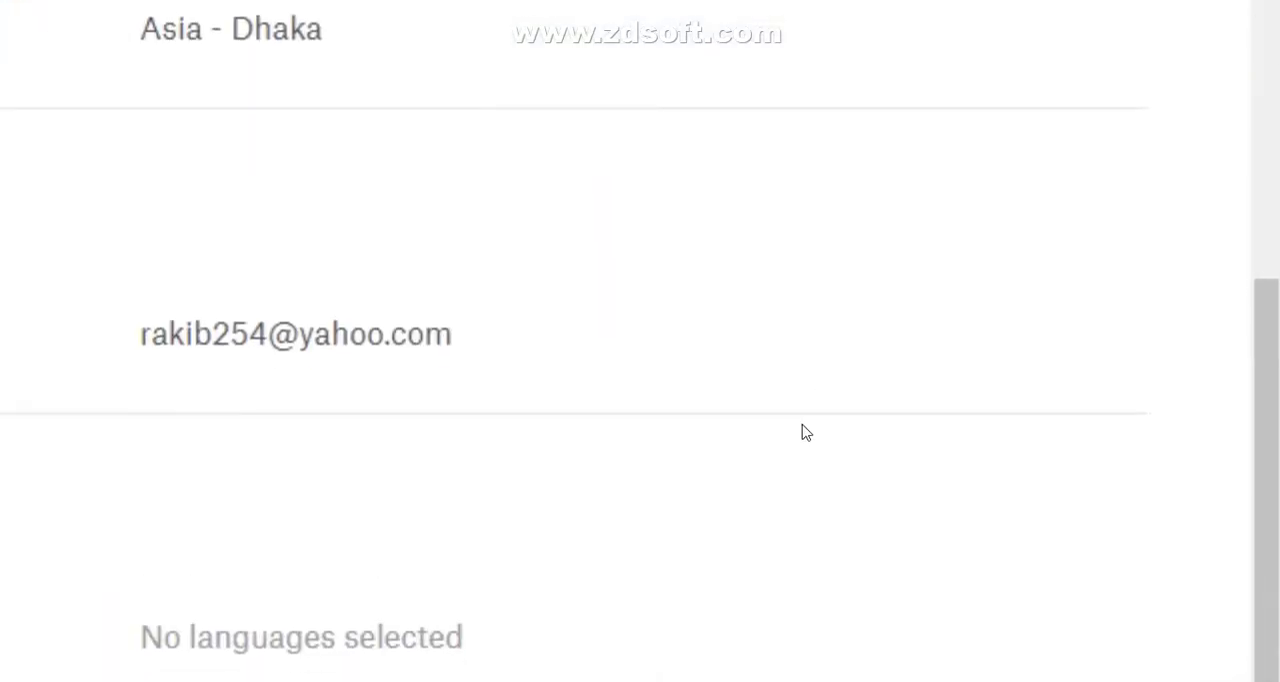
- Review the contact information, email and language sections of the 99designs account information page
{"action": "scroll", "coordinate": [801, 345], "scroll_direction": "down", "scroll_amount": 3}
{"action": "scroll", "coordinate": [802, 349], "scroll_direction": "up", "scroll_amount": 3}
{"action": "scroll", "coordinate": [802, 349], "scroll_direction": "down", "scroll_amount": 3}
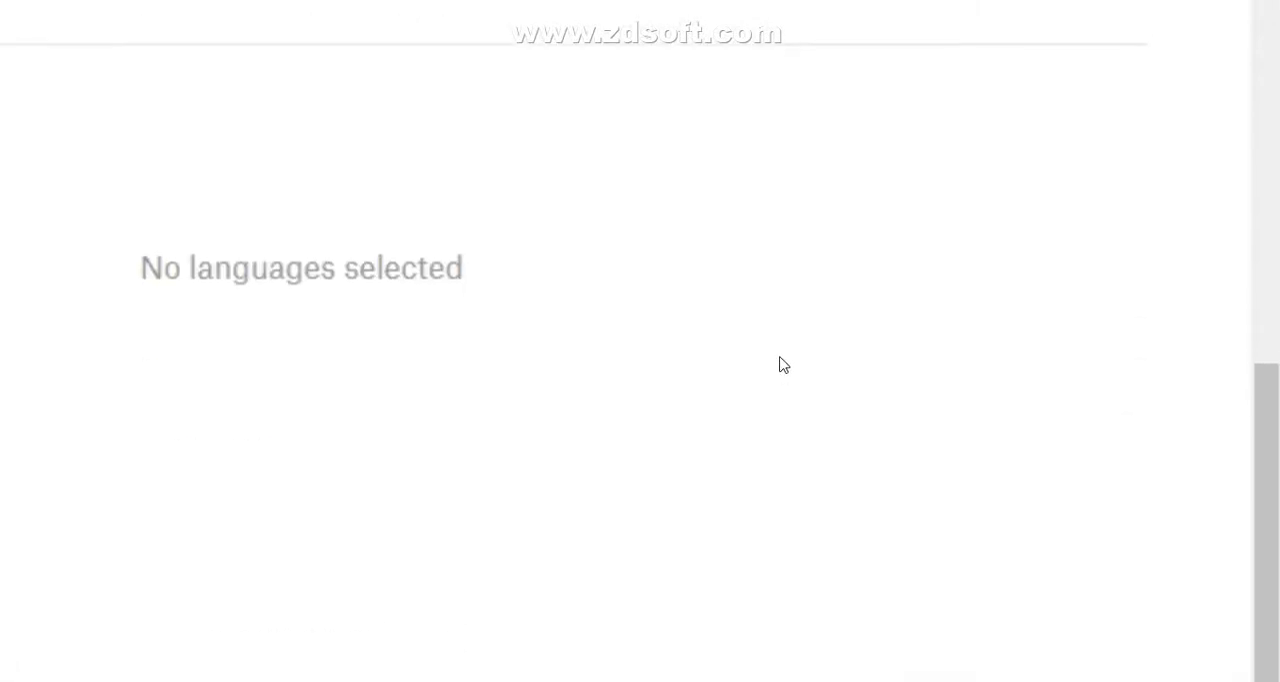
{"action": "scroll", "coordinate": [780, 355], "scroll_direction": "up", "scroll_amount": 6}
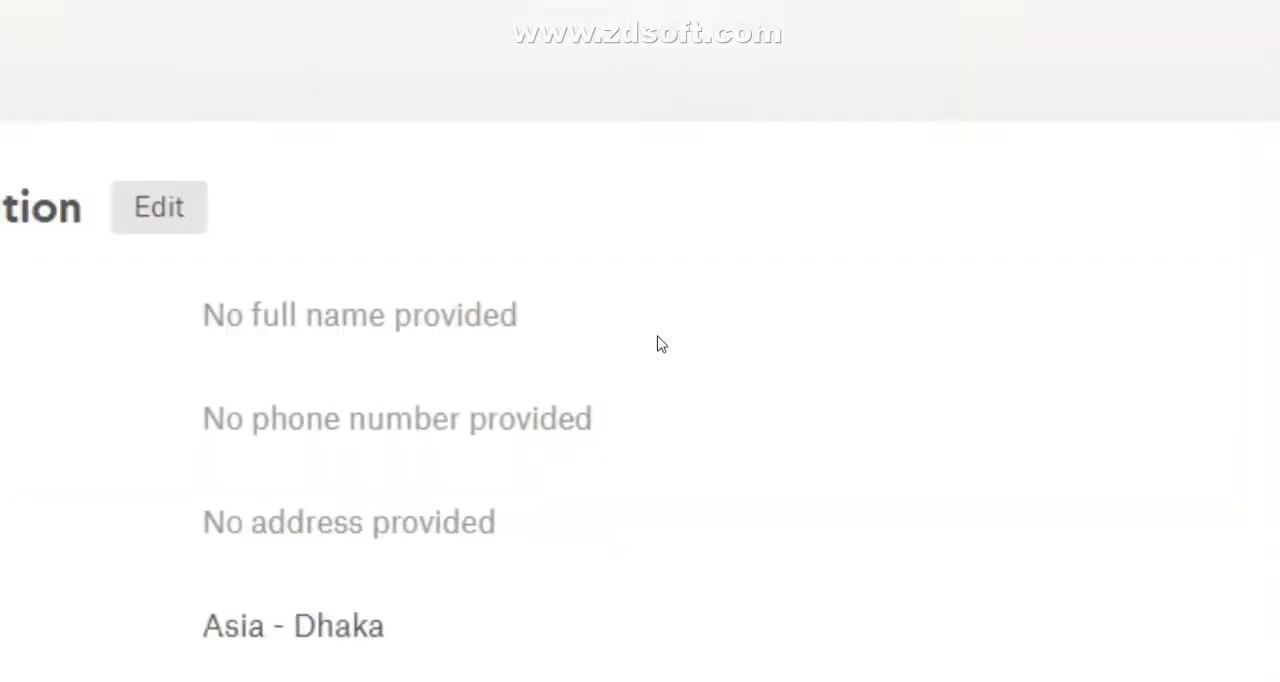
{"action": "scroll", "coordinate": [659, 344], "scroll_direction": "down", "scroll_amount": 3}
{"action": "scroll", "coordinate": [645, 350], "scroll_direction": "down", "scroll_amount": 3}
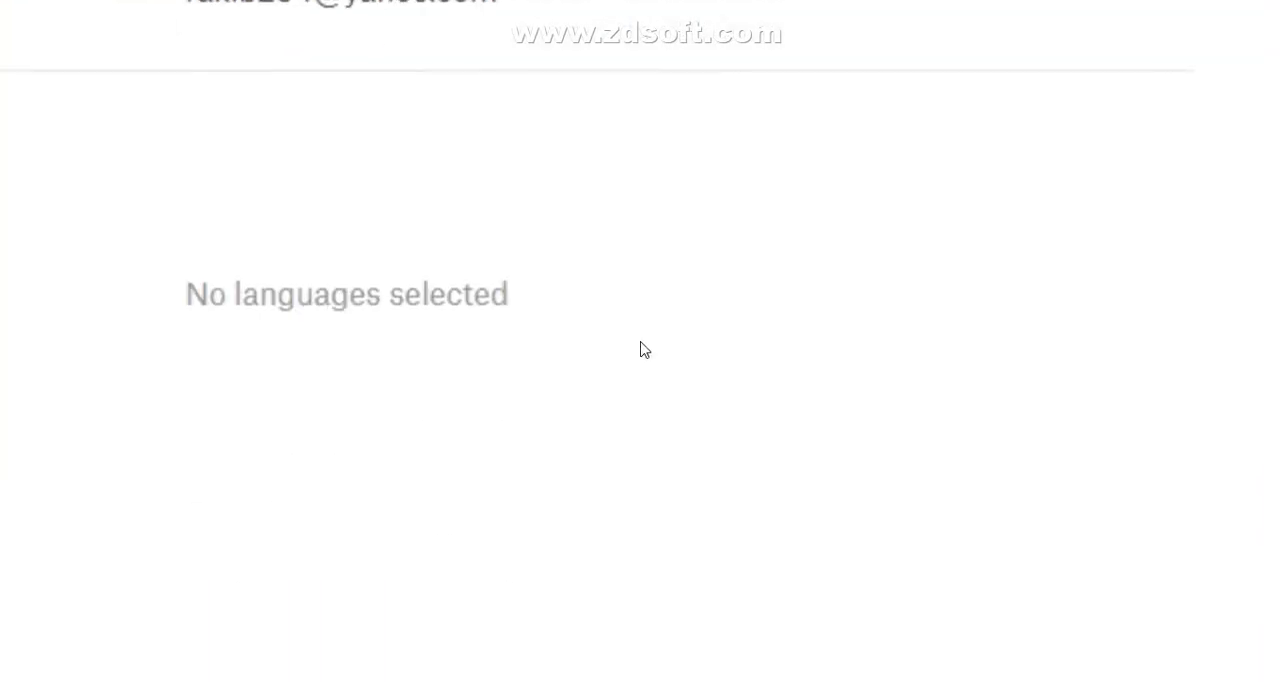
{"action": "scroll", "coordinate": [645, 350], "scroll_direction": "up", "scroll_amount": 6}
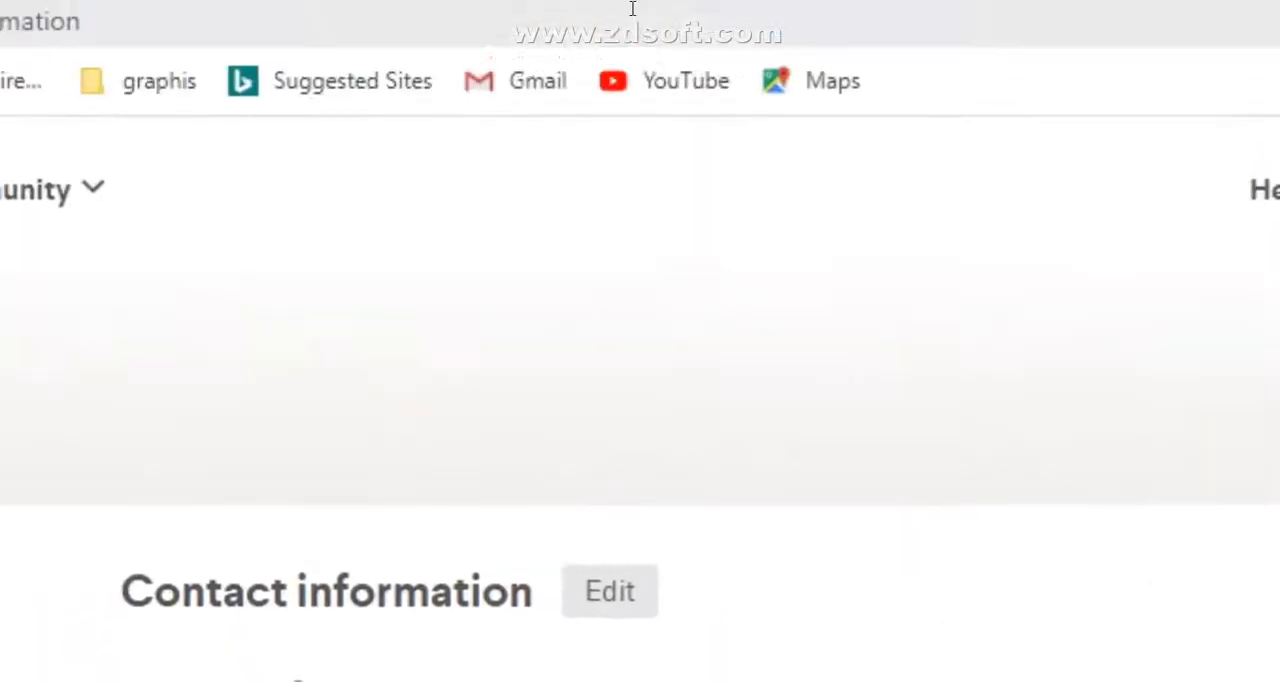
- Return to the Google Meet call and stop sharing the browser window
{"action": "left_click", "coordinate": [637, 22]}
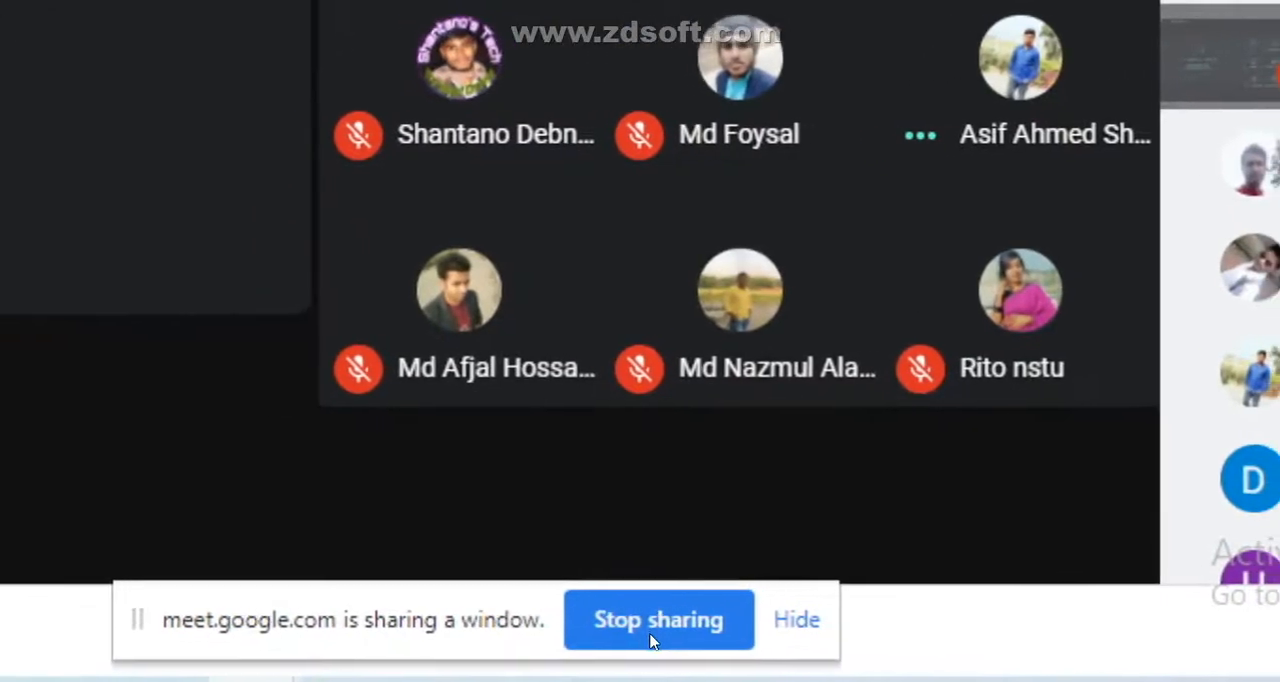
{"action": "left_click", "coordinate": [500, 676]}
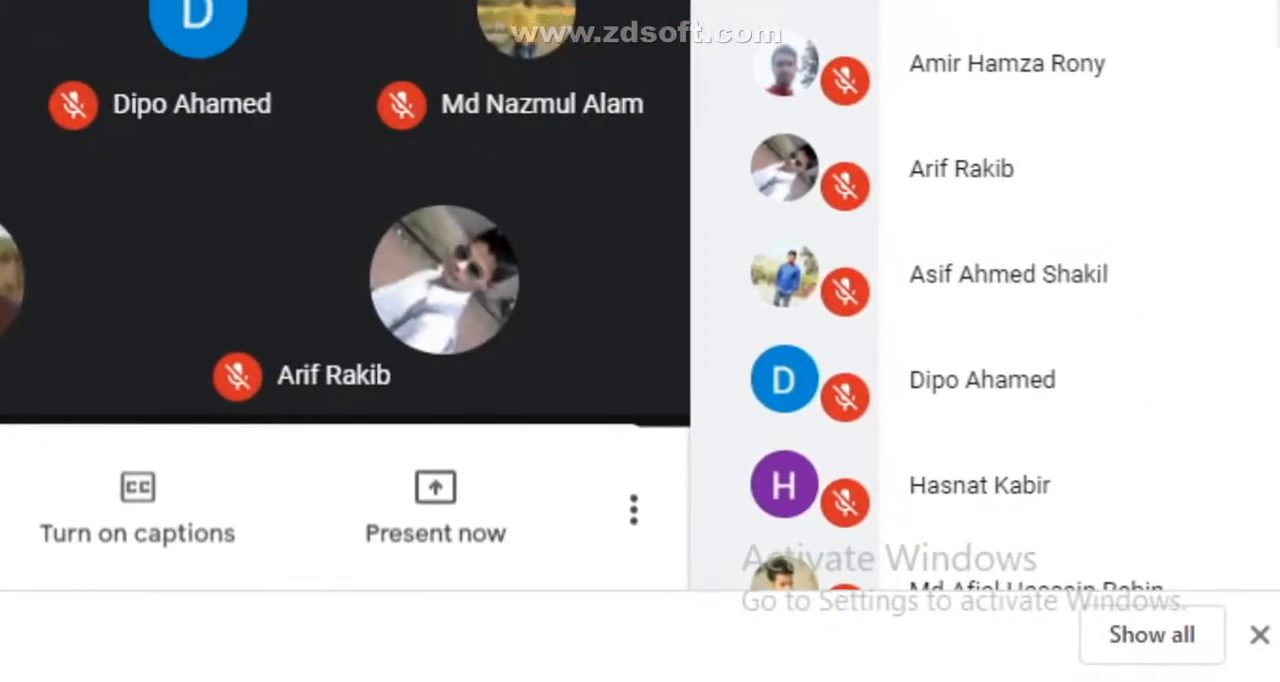
- Bring up the screen recorder's controls to check the elapsed recording time, and minimise them
{"action": "left_click", "coordinate": [869, 681]}
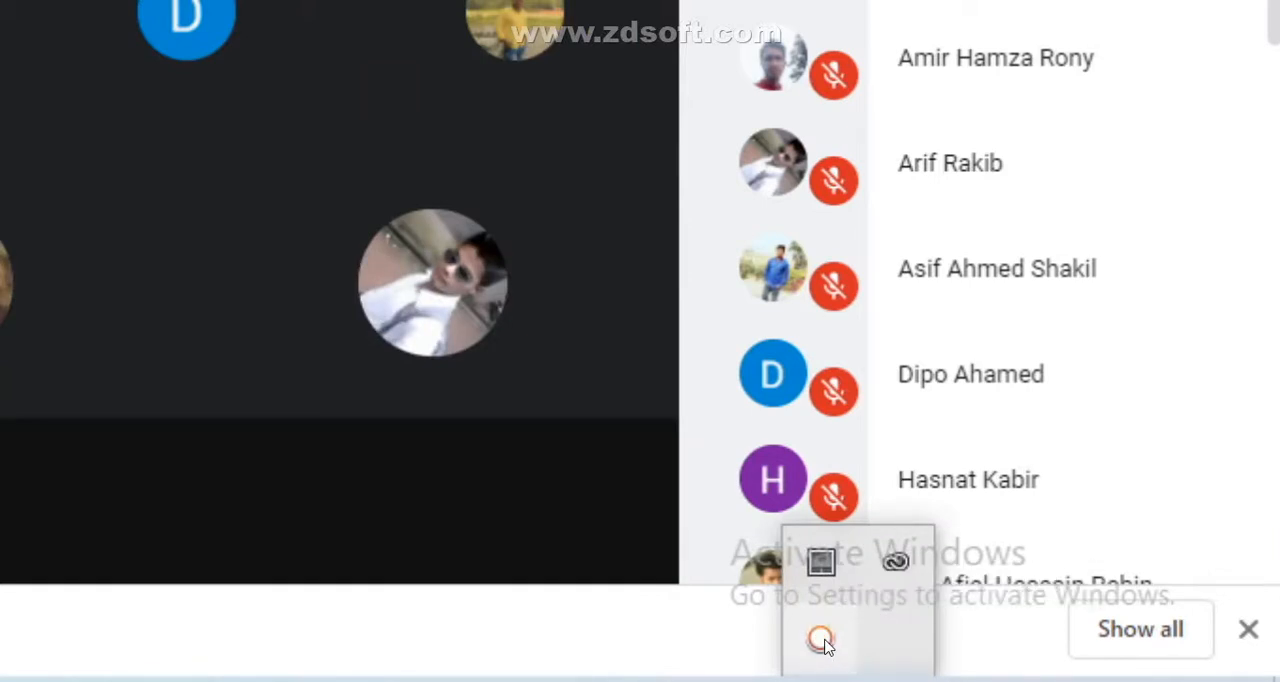
{"action": "left_click", "coordinate": [819, 641]}
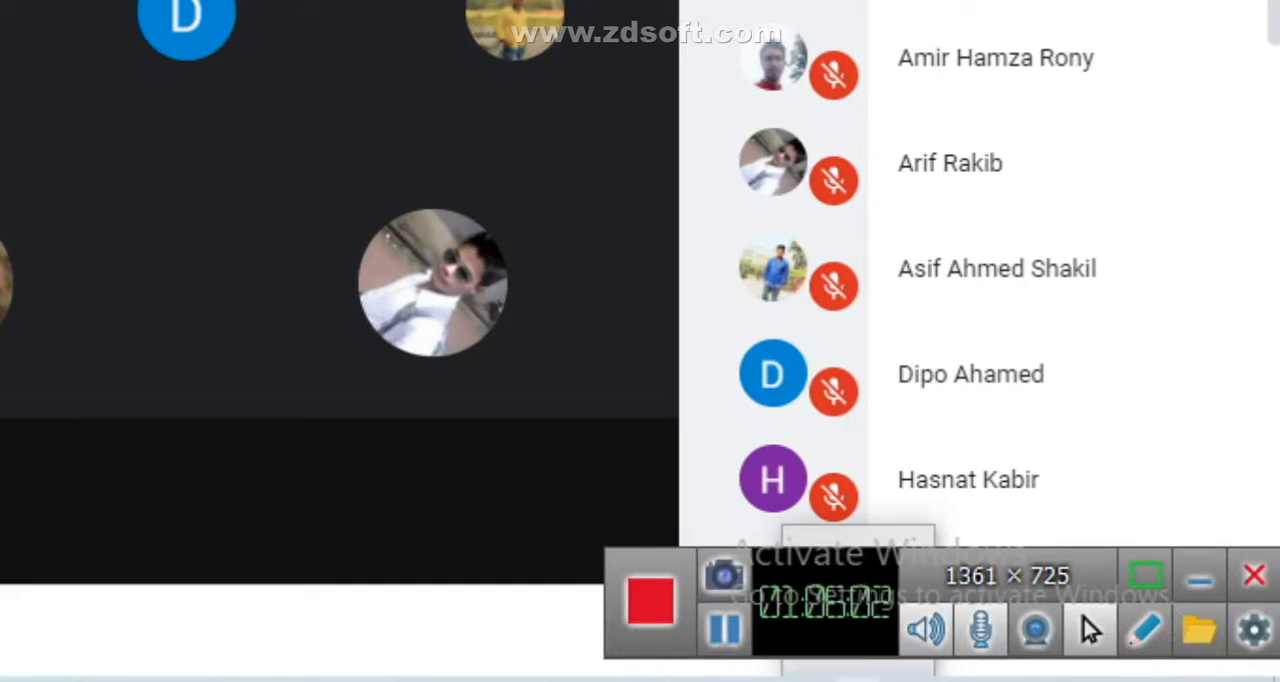
{"action": "left_click", "coordinate": [1199, 580]}
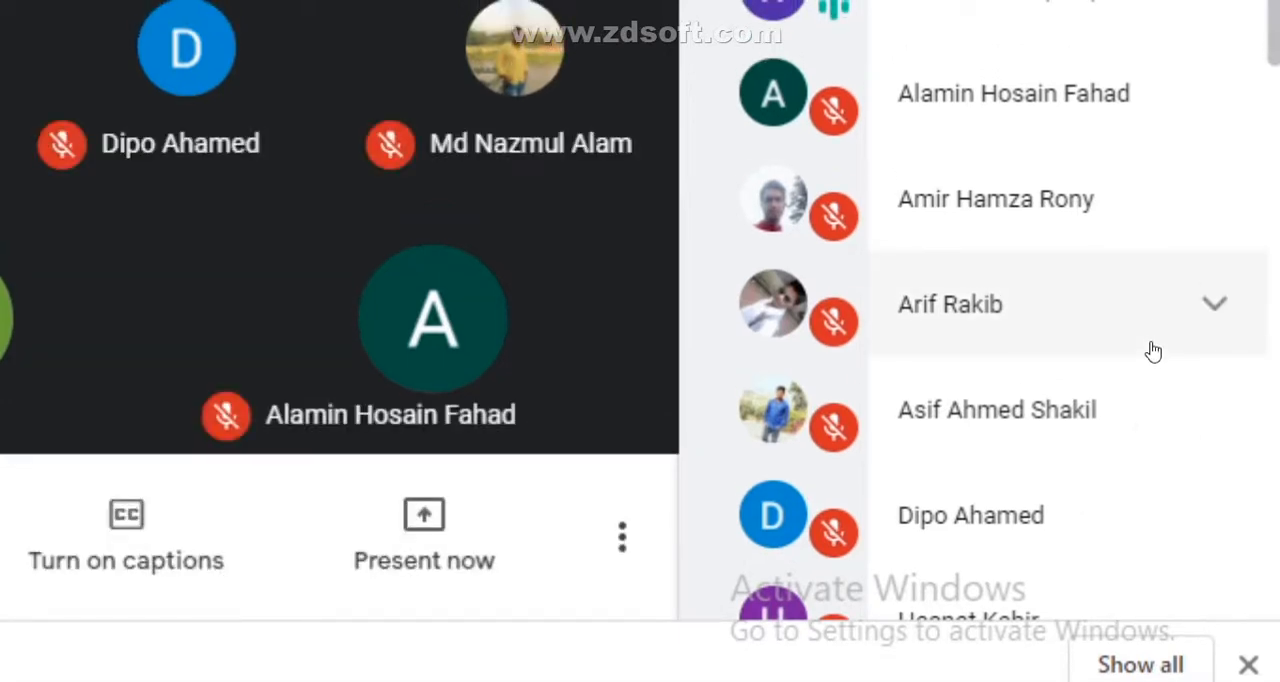
- Check the date and time in the system calendar, and mute the unmuted participant for everyone in the call
{"action": "left_click", "coordinate": [1121, 680]}
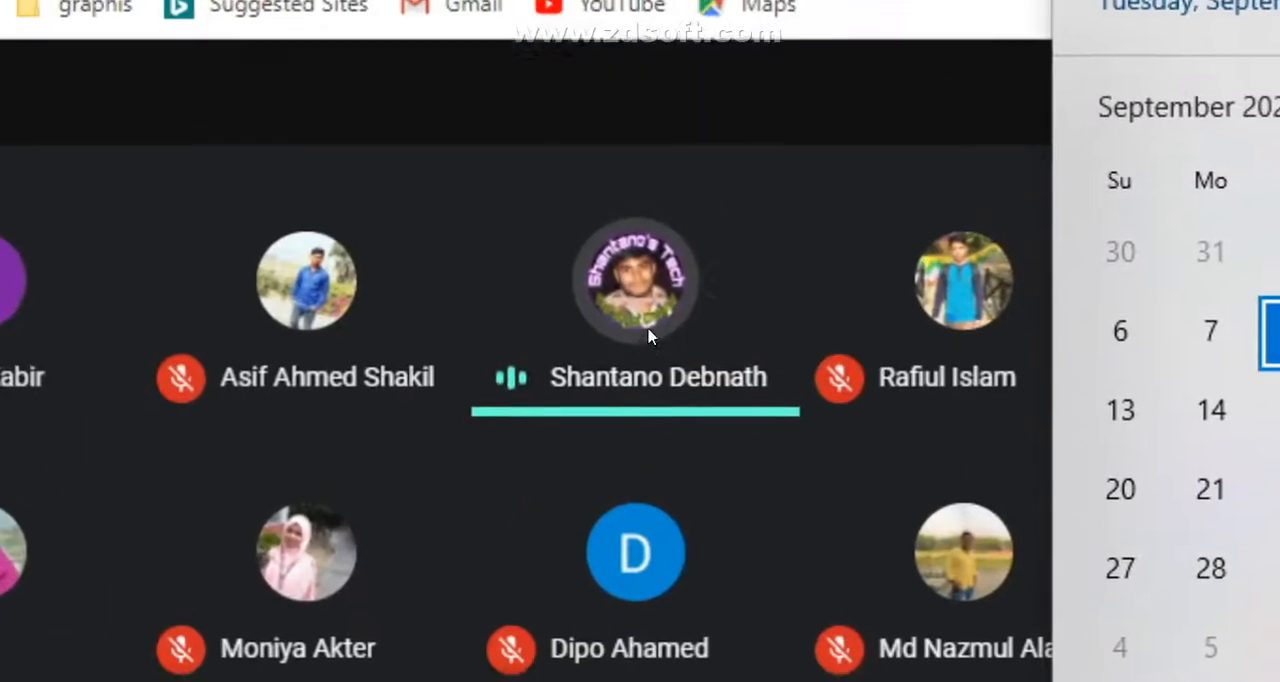
{"action": "mouse_move", "coordinate": [808, 92]}
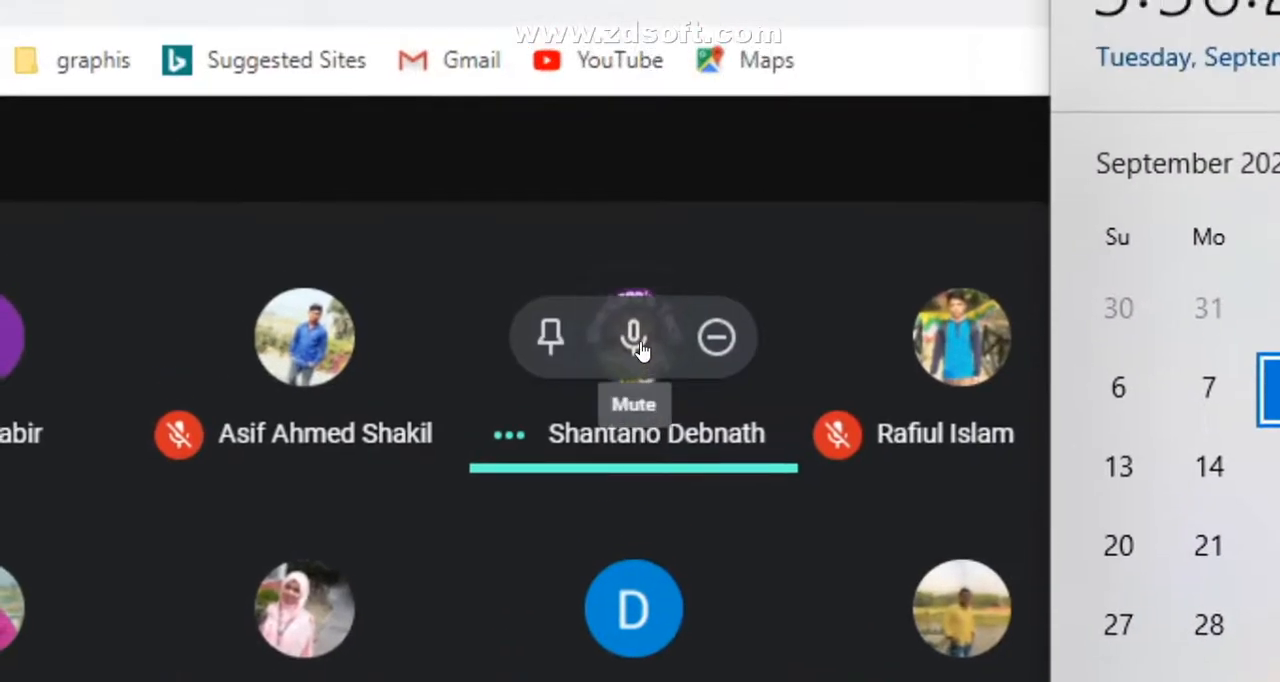
{"action": "left_click", "coordinate": [640, 338]}
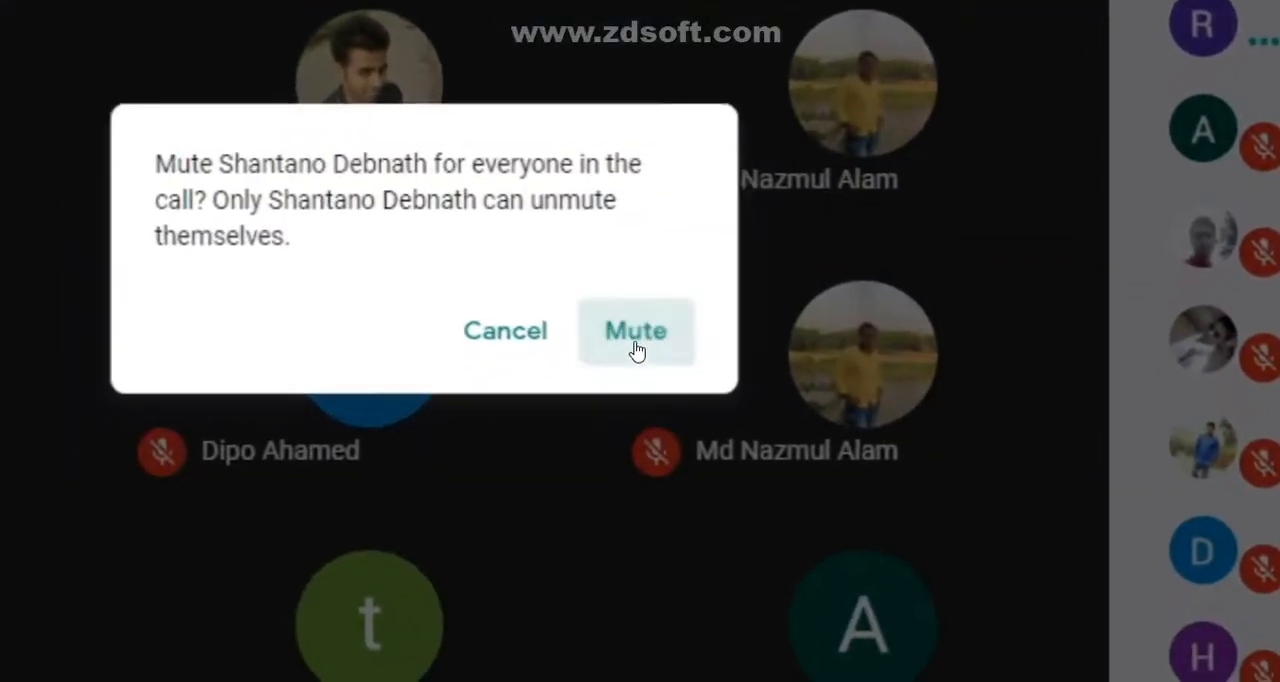
{"action": "left_click", "coordinate": [666, 505]}
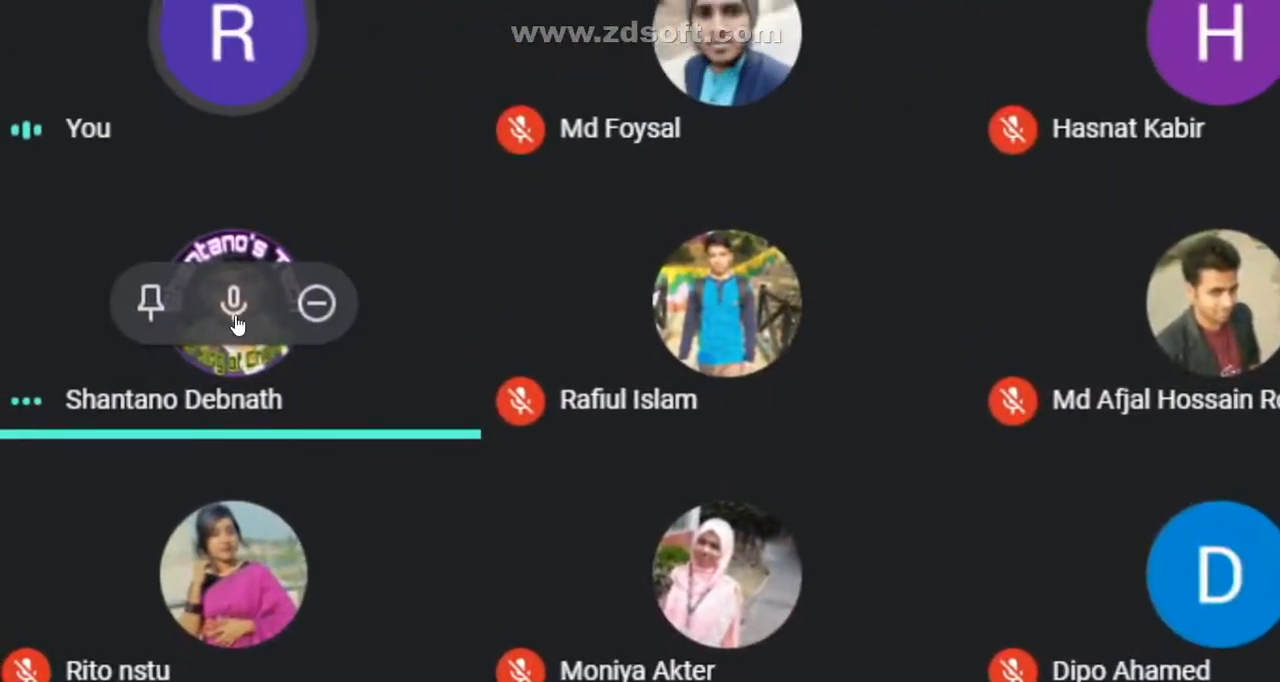
{"action": "left_click", "coordinate": [145, 155]}
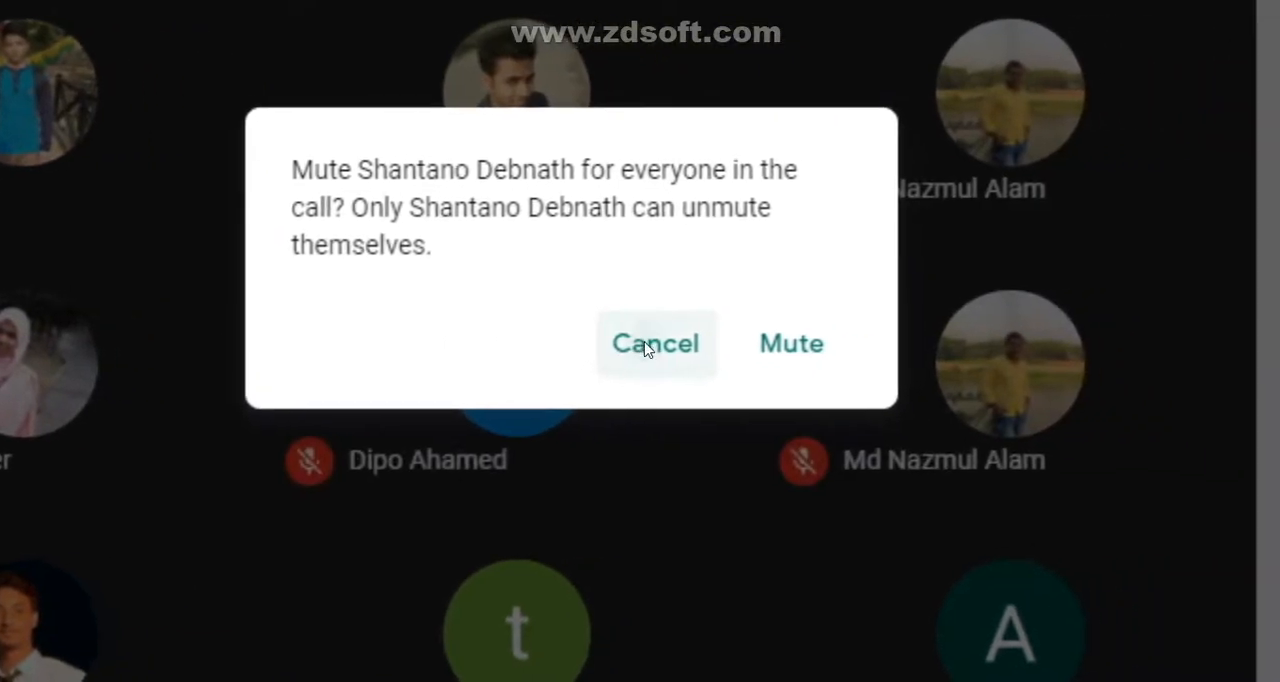
{"action": "left_click", "coordinate": [652, 344]}
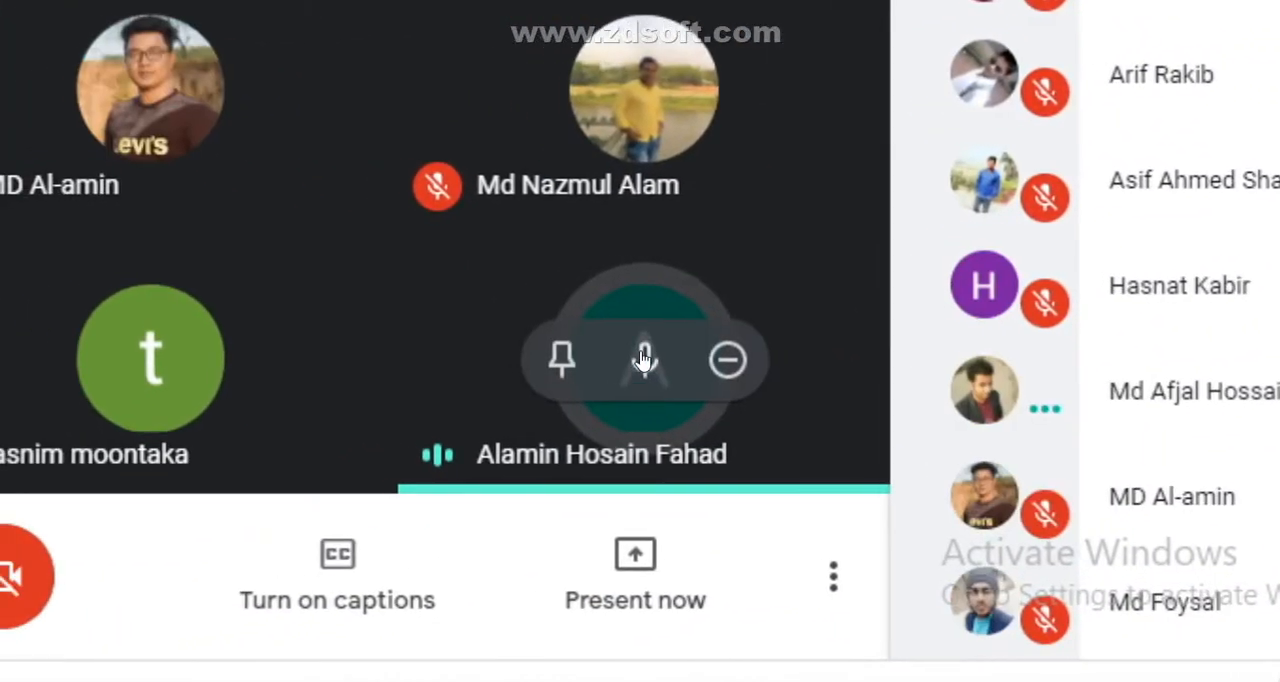
- Mute the speaking participant in the last tile of the grid and leave the Meet call
{"action": "left_click", "coordinate": [1040, 655]}
{"action": "left_click", "coordinate": [640, 356]}
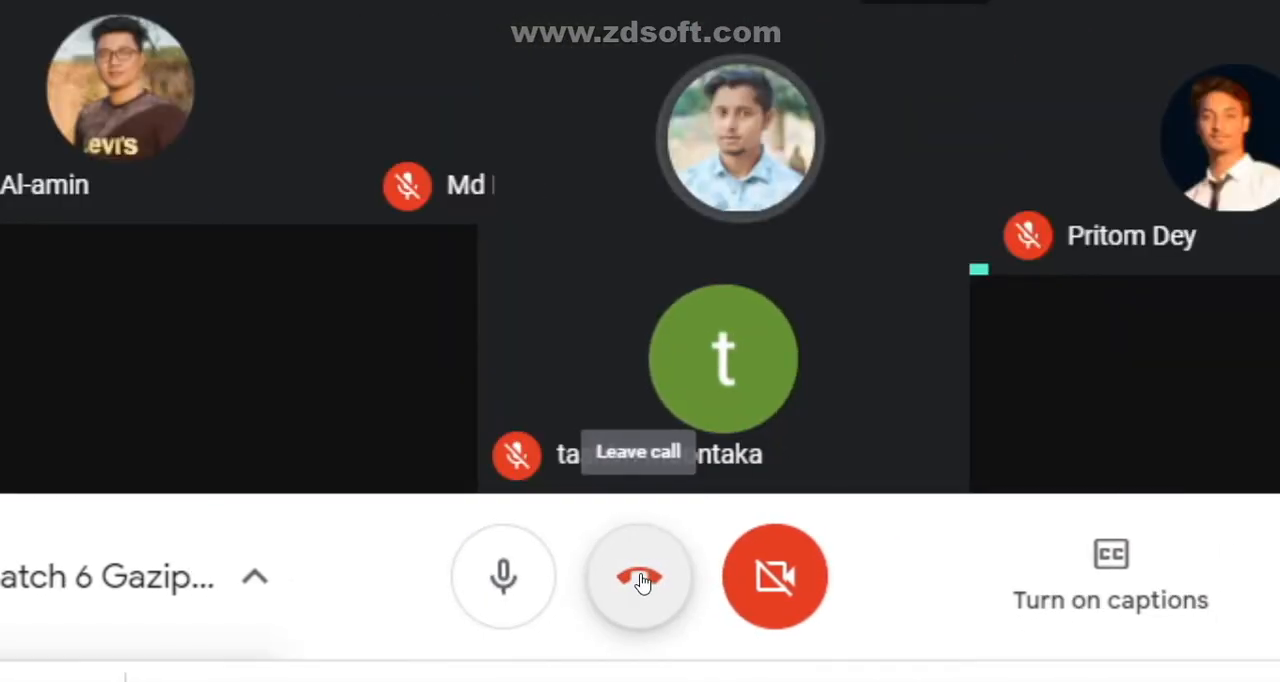
{"action": "left_click", "coordinate": [641, 581]}
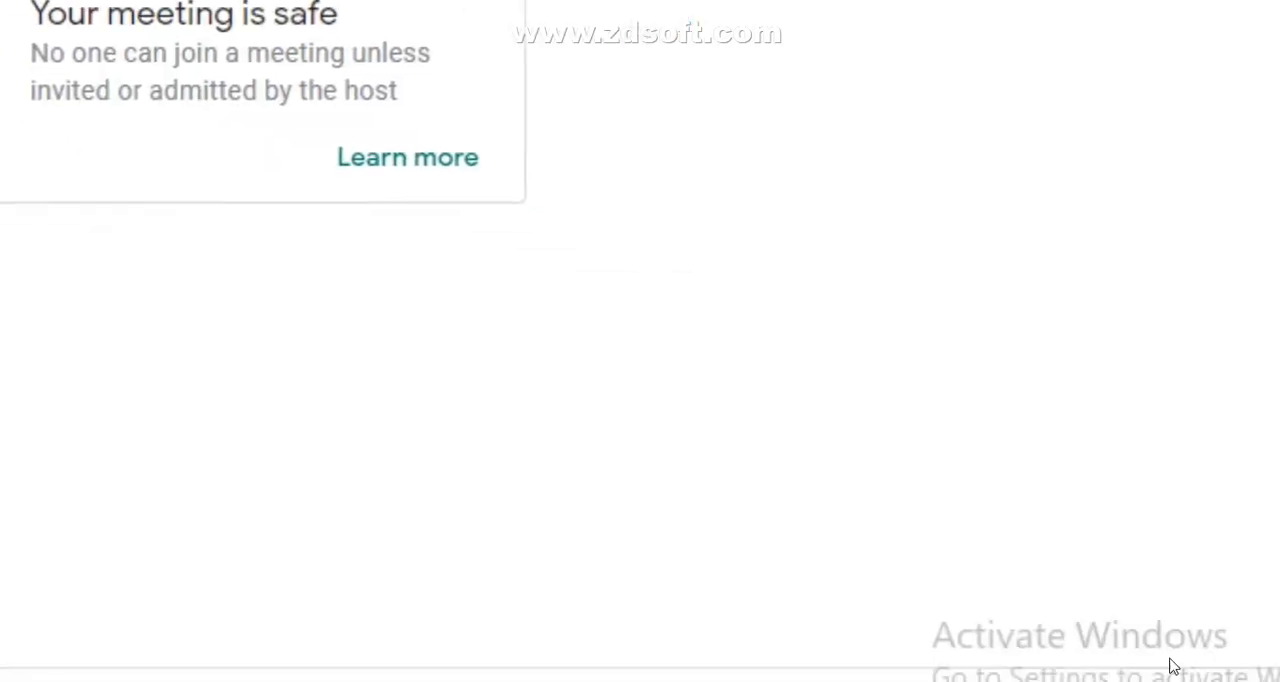
- Reveal the hidden system tray icons to reach the screen recorder
{"action": "left_click", "coordinate": [868, 681]}
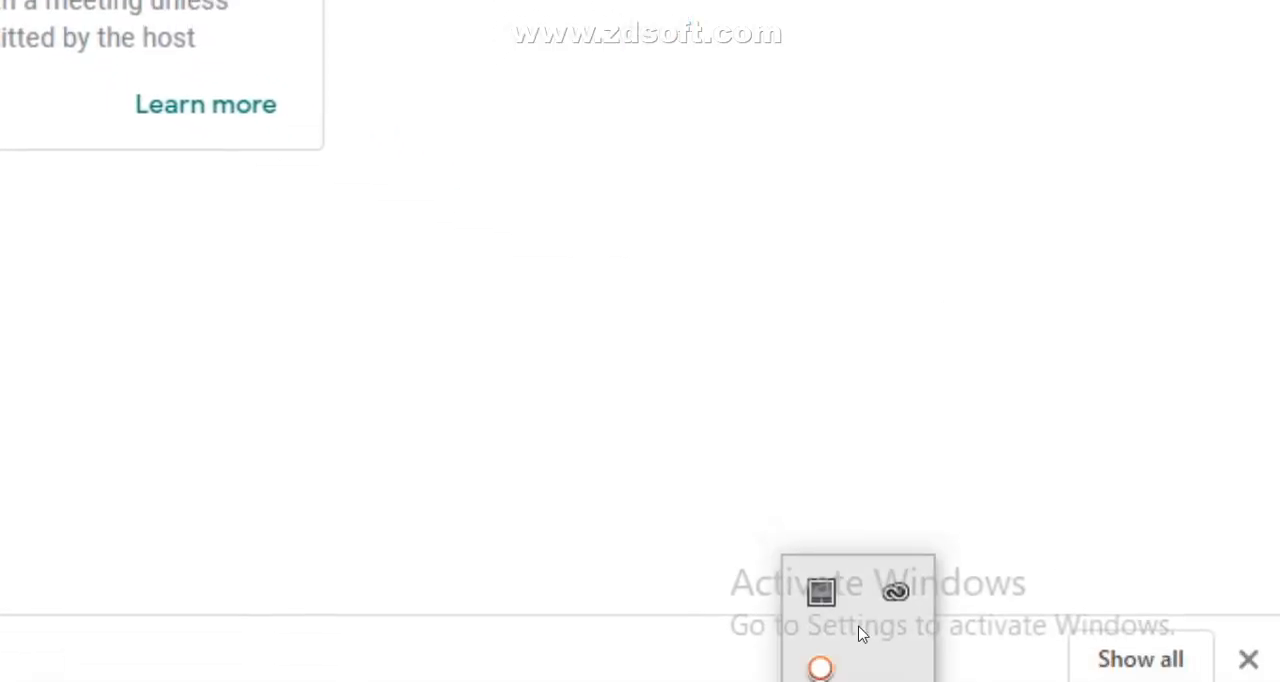